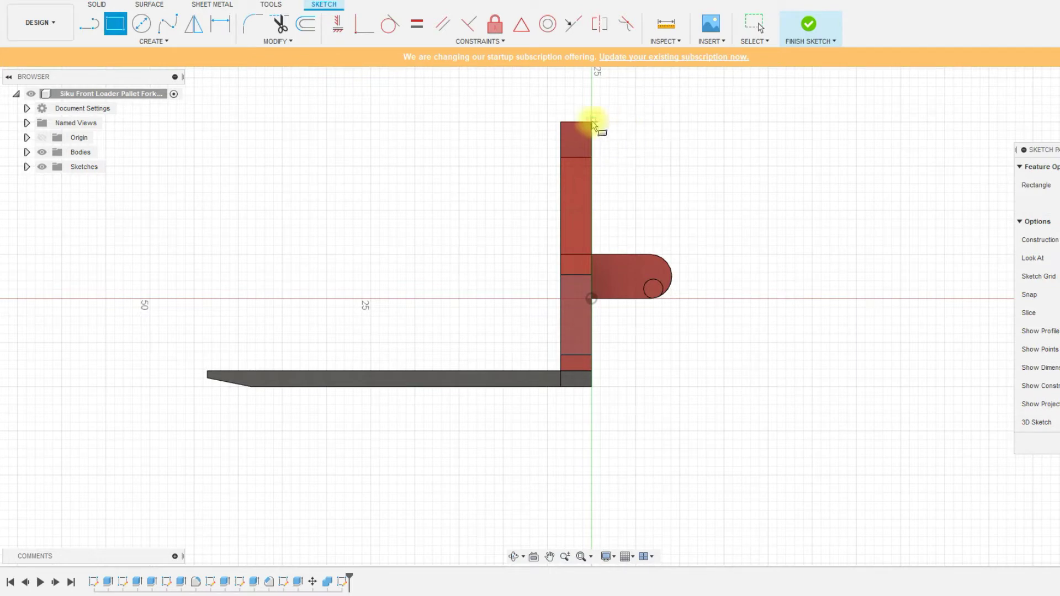
- Draw a rectangle from the upright frame's top rear corner enclosing the protruding mount bracket, and finish the sketch
left_click(592, 122)
left_click(693, 412)
scroll(783, 354, "down", 1)
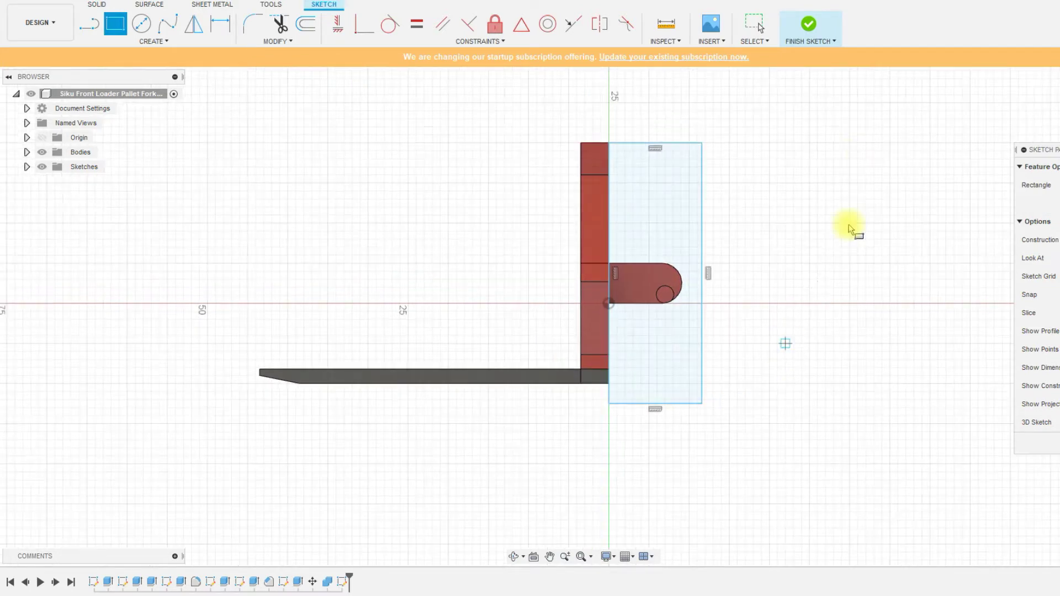
left_click(803, 31)
- Extrude the rectangle by -34 mm as a cut through the mount brackets behind the fork frame
middle_click_drag(805, 71, 347, 206, "shift")
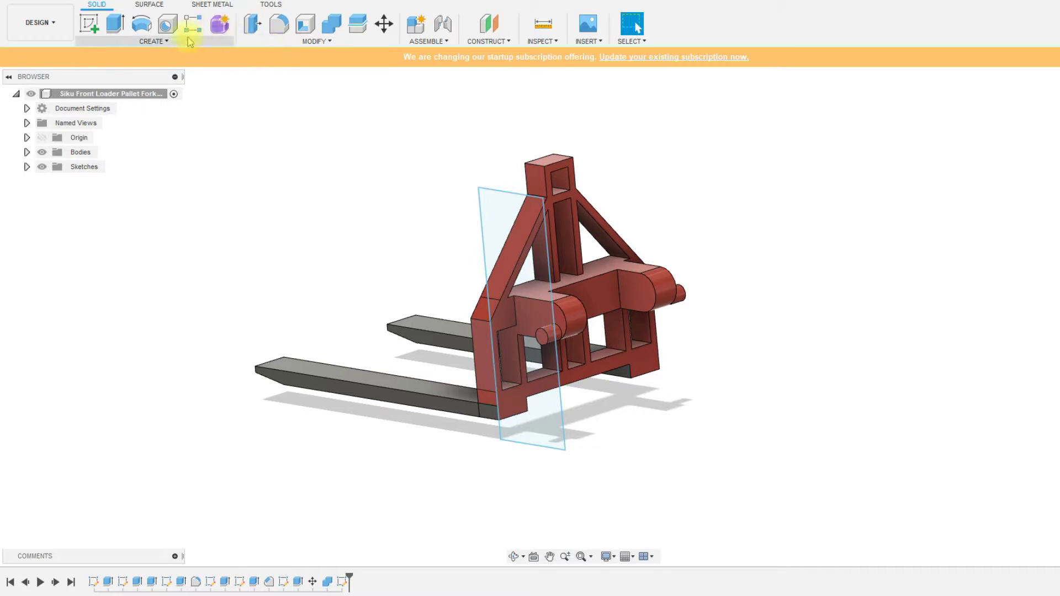
left_click(114, 26)
left_click(524, 371)
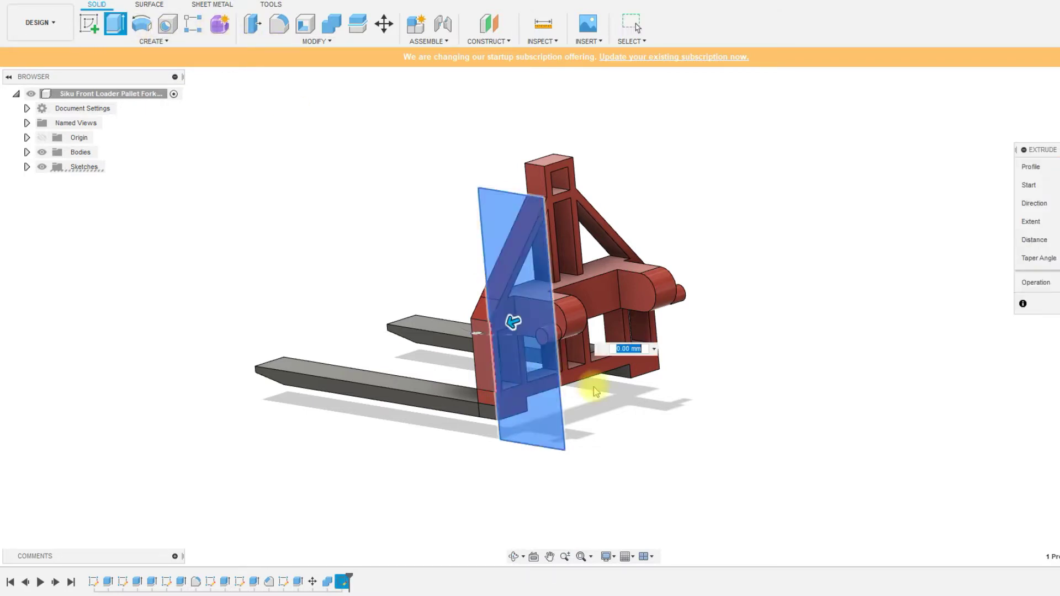
left_click(516, 325)
left_click(502, 307)
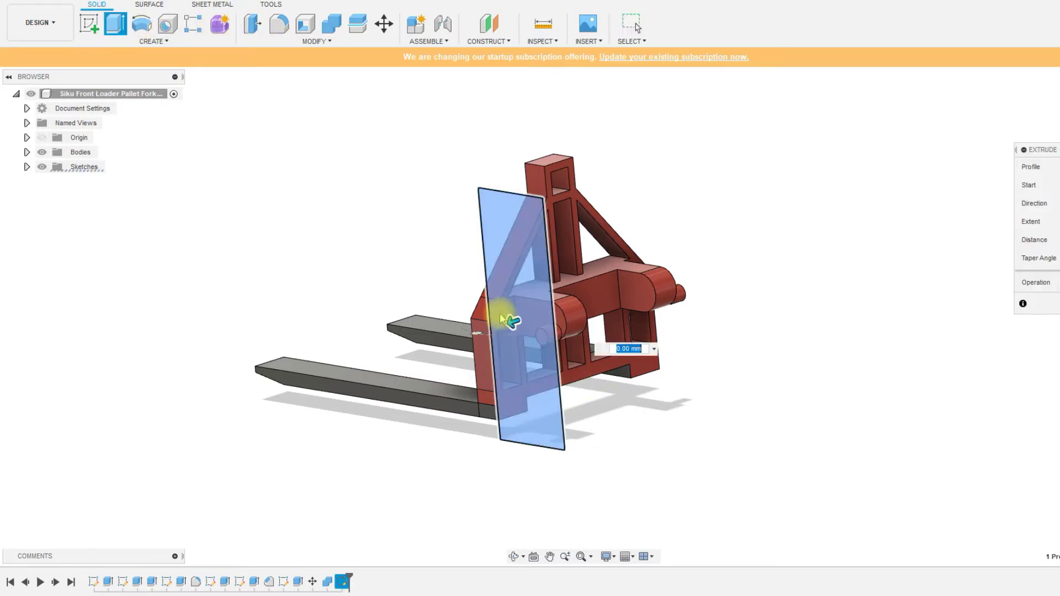
left_click_drag(504, 320, 711, 275)
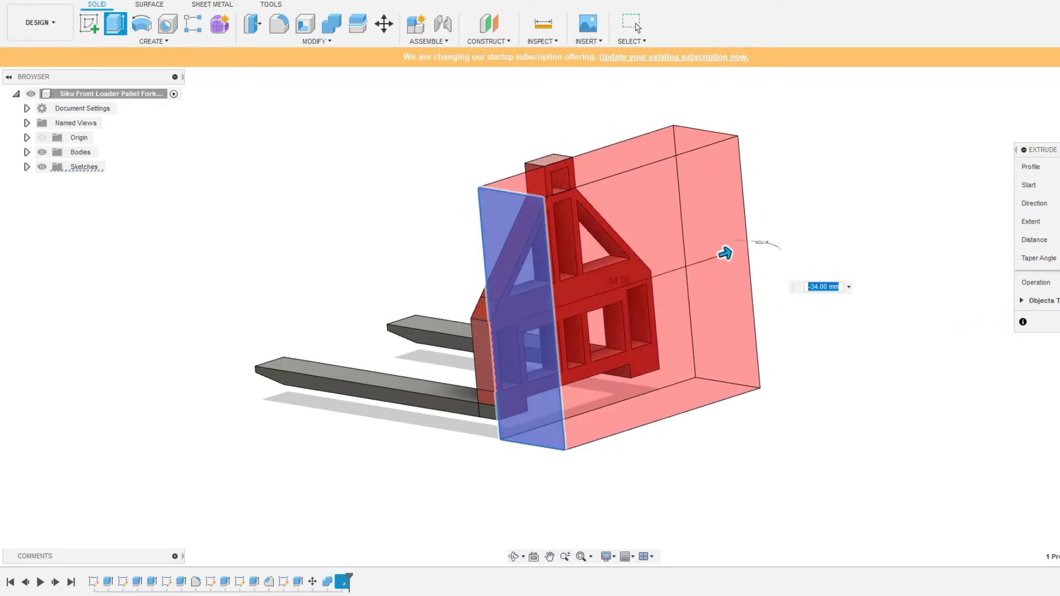
key("Return")
- Open the existing sketch of the fork frame's front profile for editing
middle_click_drag(824, 338, 750, 338, "shift")
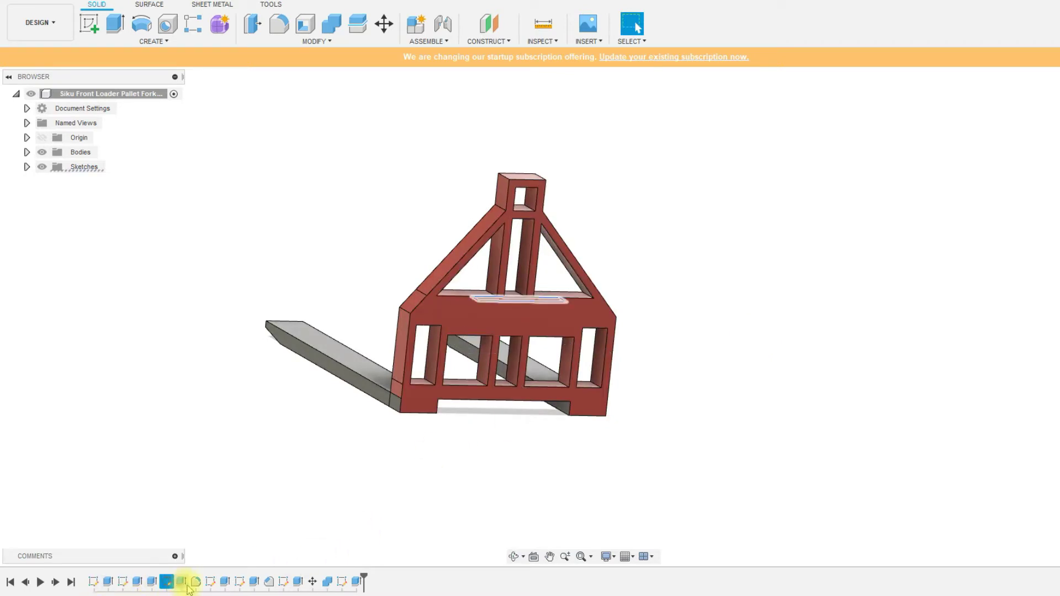
double_click(212, 583)
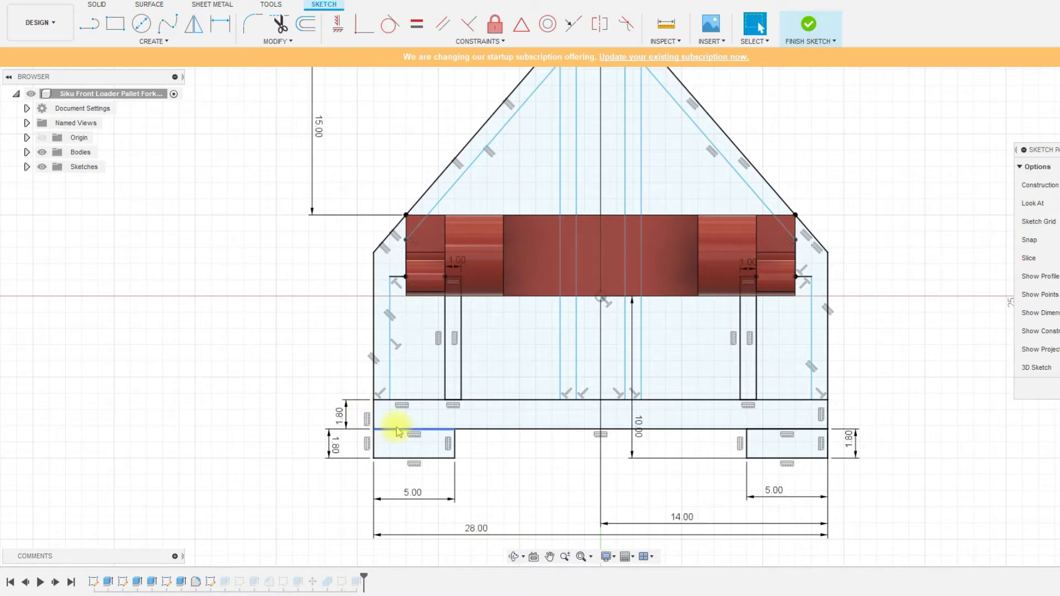
scroll(350, 414, "down", 5)
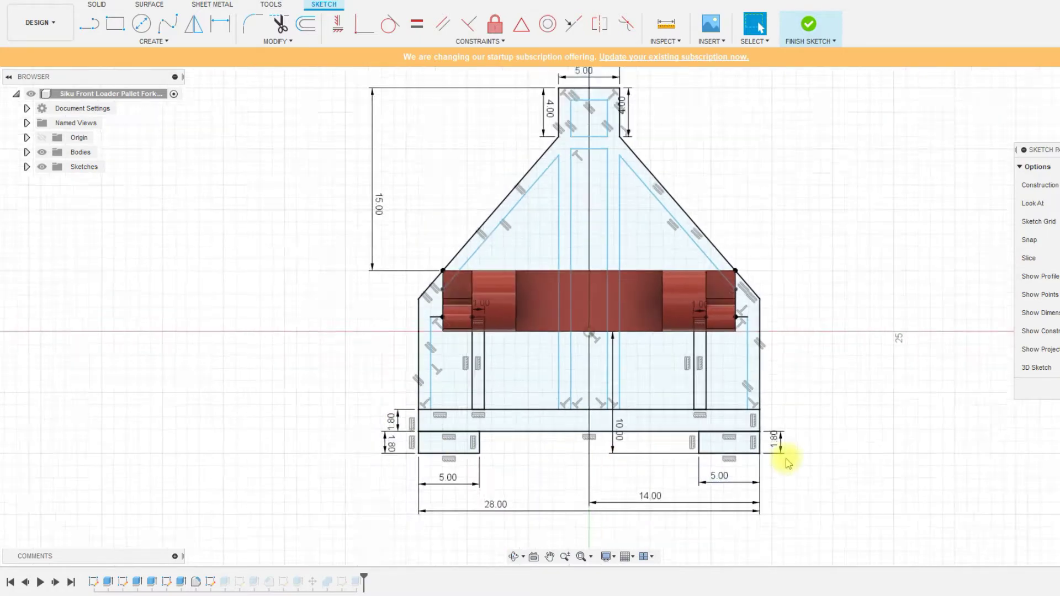
scroll(486, 408, "up", 2)
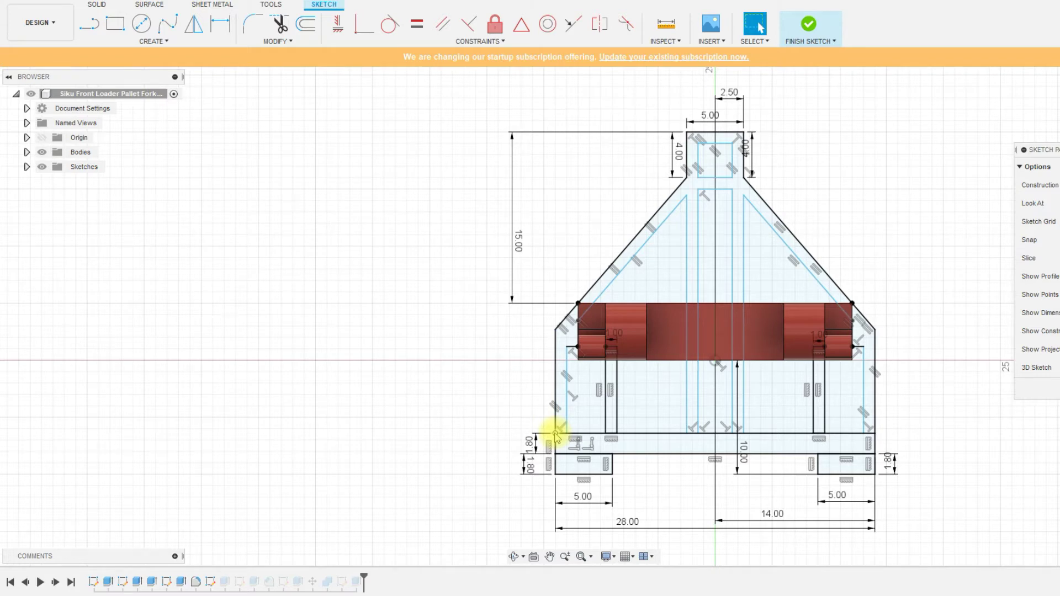
left_click(114, 24)
left_click(556, 434)
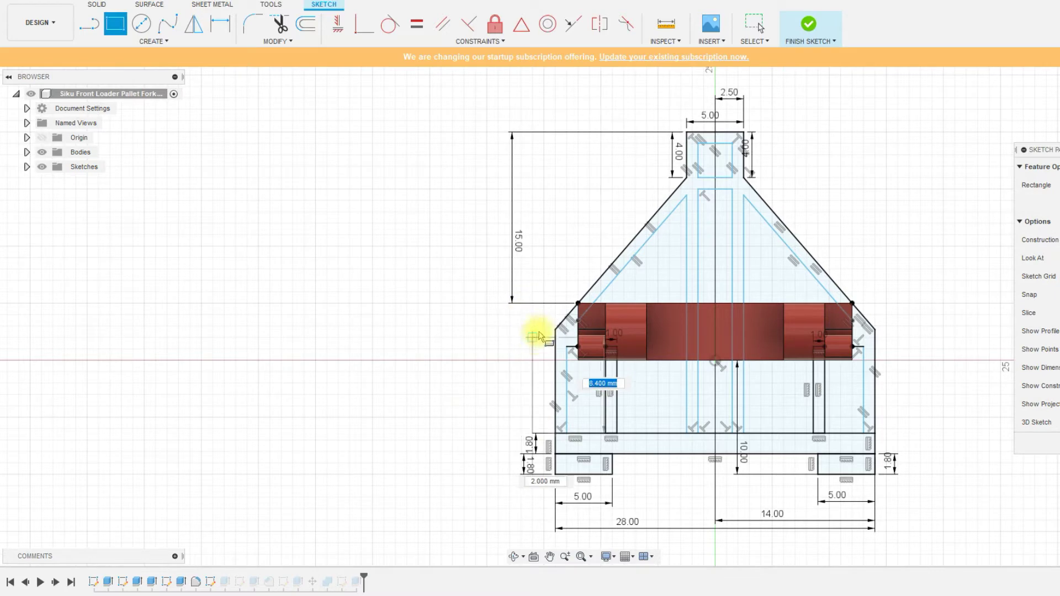
key("Escape")
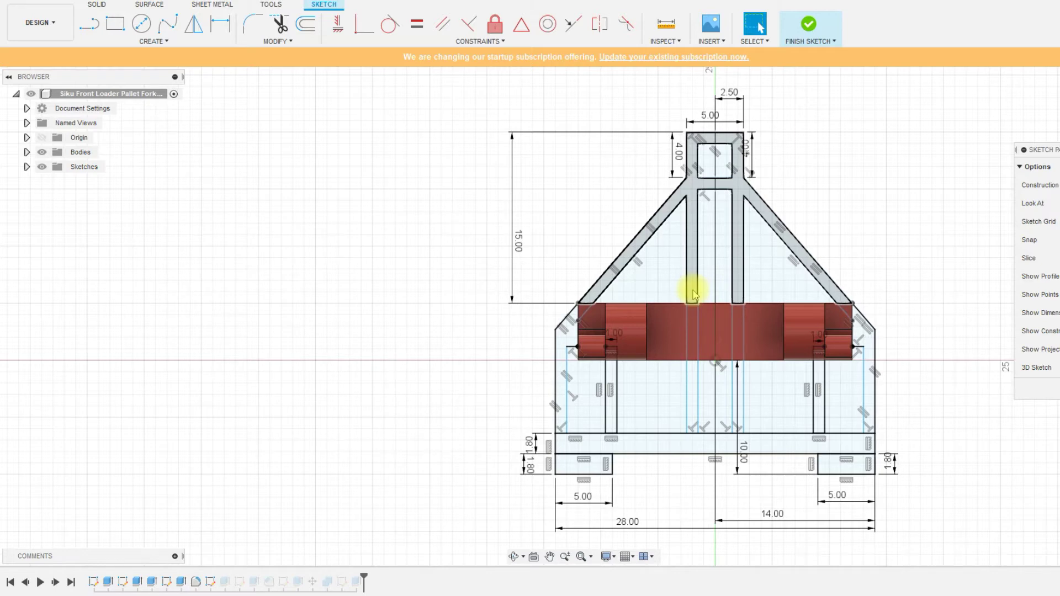
- Measure the distance from the frame's top right corner to the lower edge of the bottom crossbar
scroll(643, 419, "down", 1)
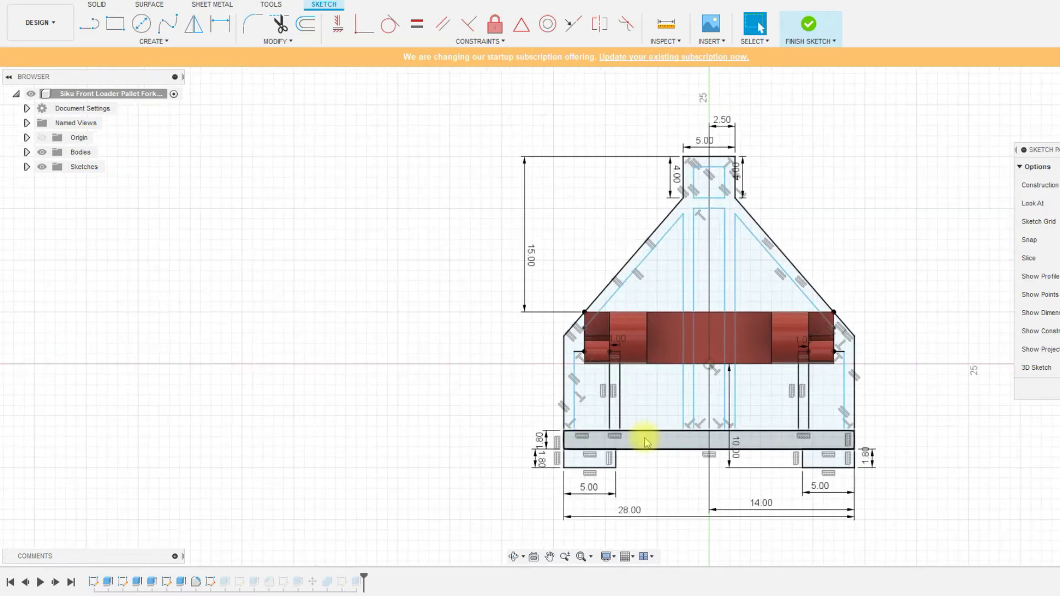
left_click(663, 23)
left_click(735, 156)
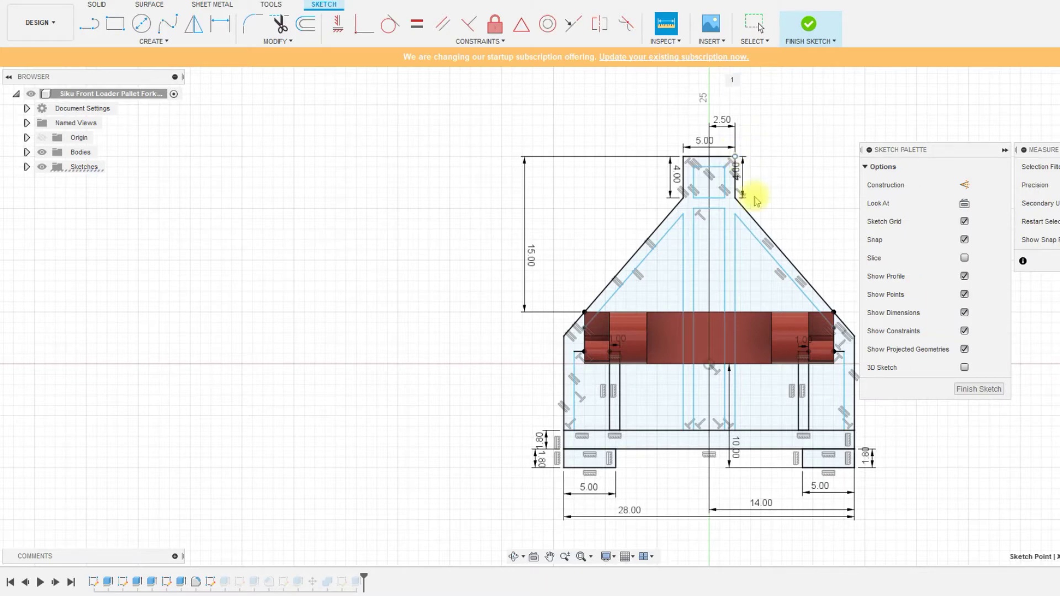
left_click(699, 449)
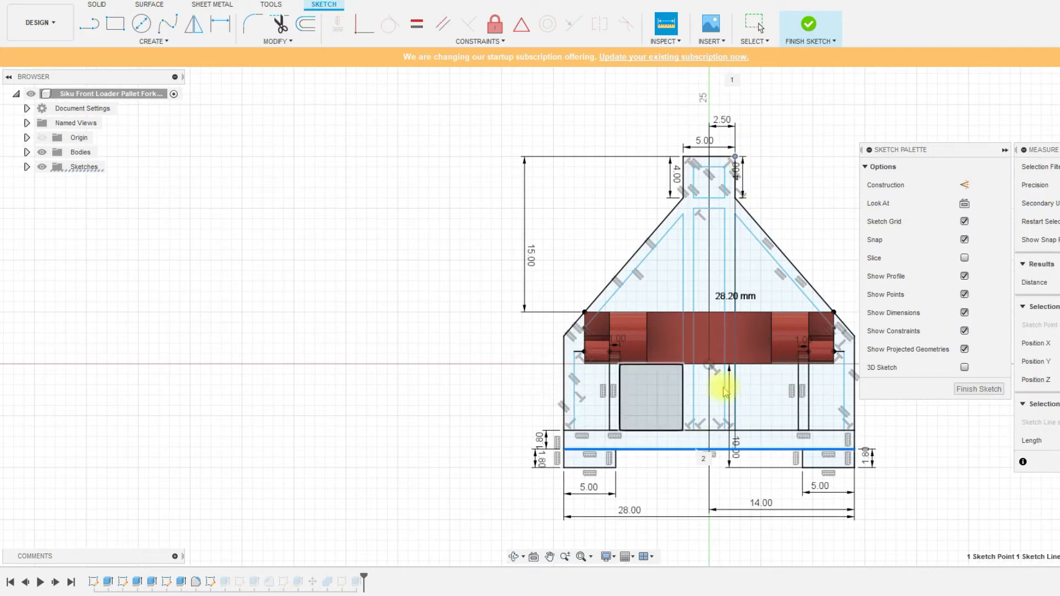
key("Escape")
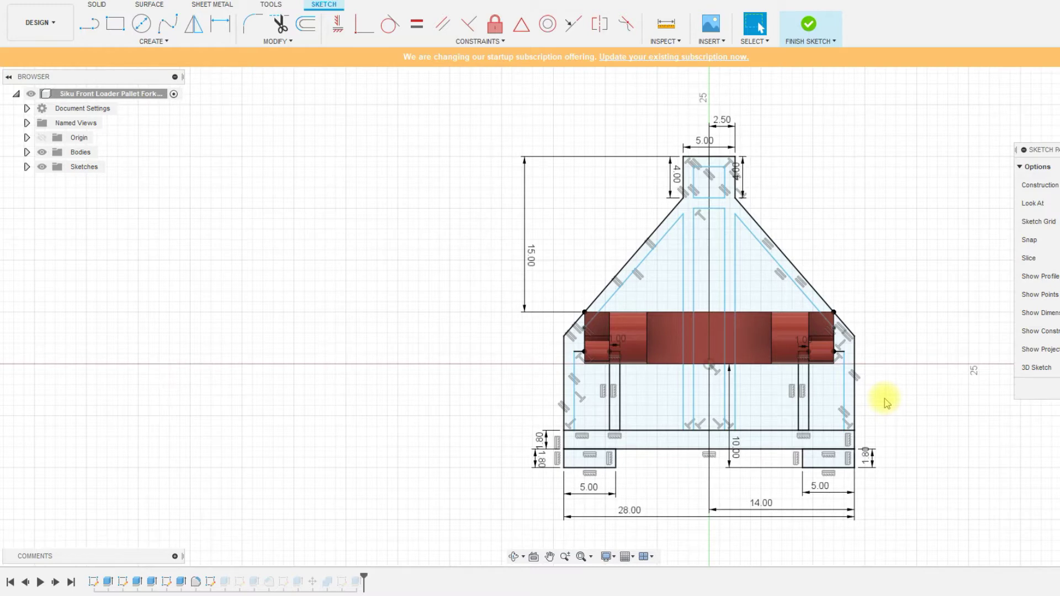
- Draw lines from the frame's top left corner outward, straight down, and about 11 mm back to the bottom crossbar's lower left corner
scroll(910, 386, "down", 2)
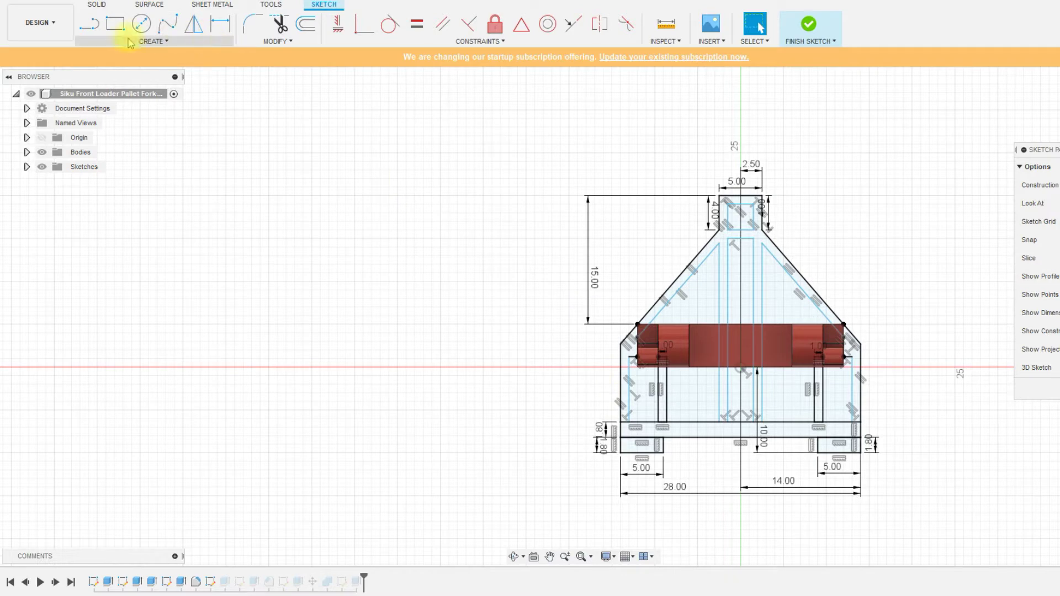
left_click(87, 23)
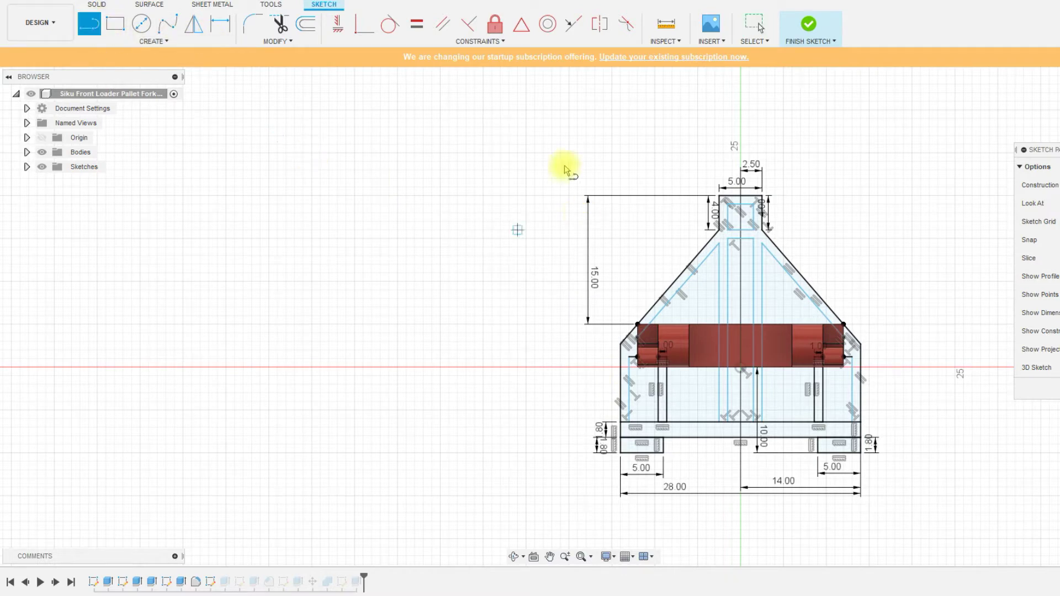
left_click(717, 196)
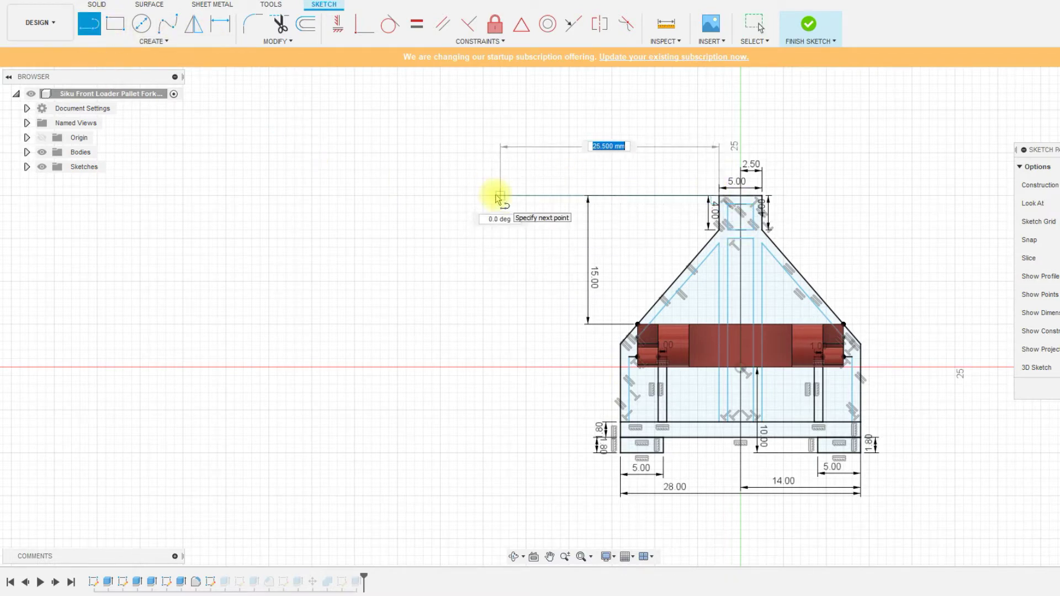
left_click(526, 196)
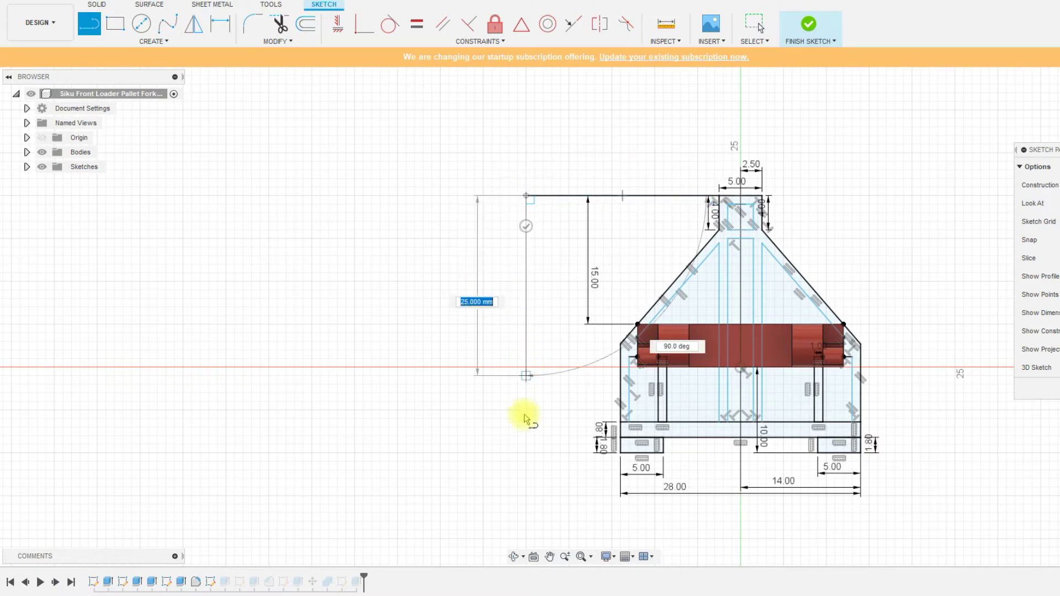
left_click(526, 436)
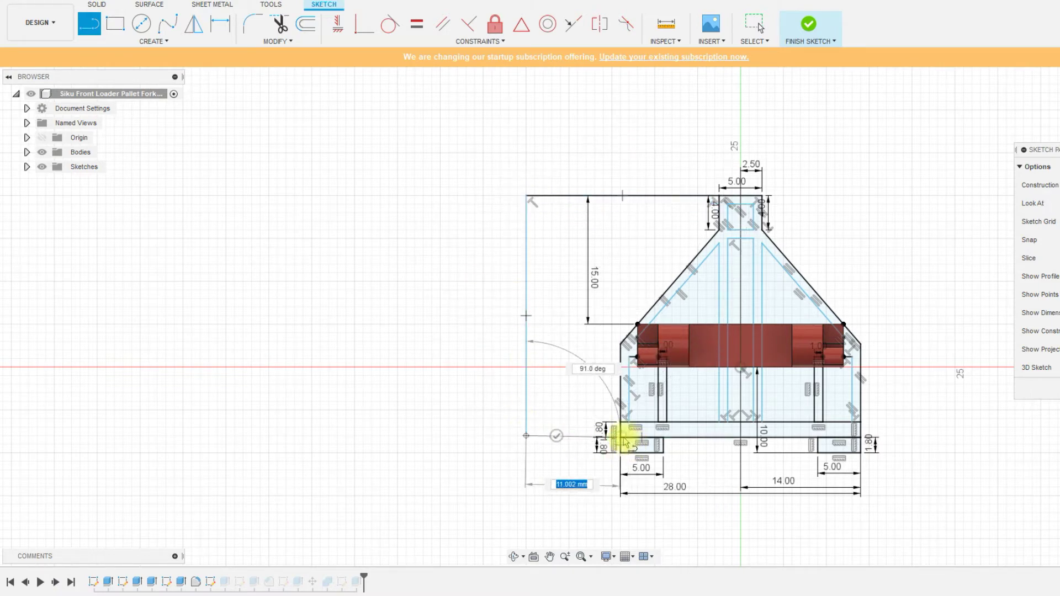
left_click(621, 438)
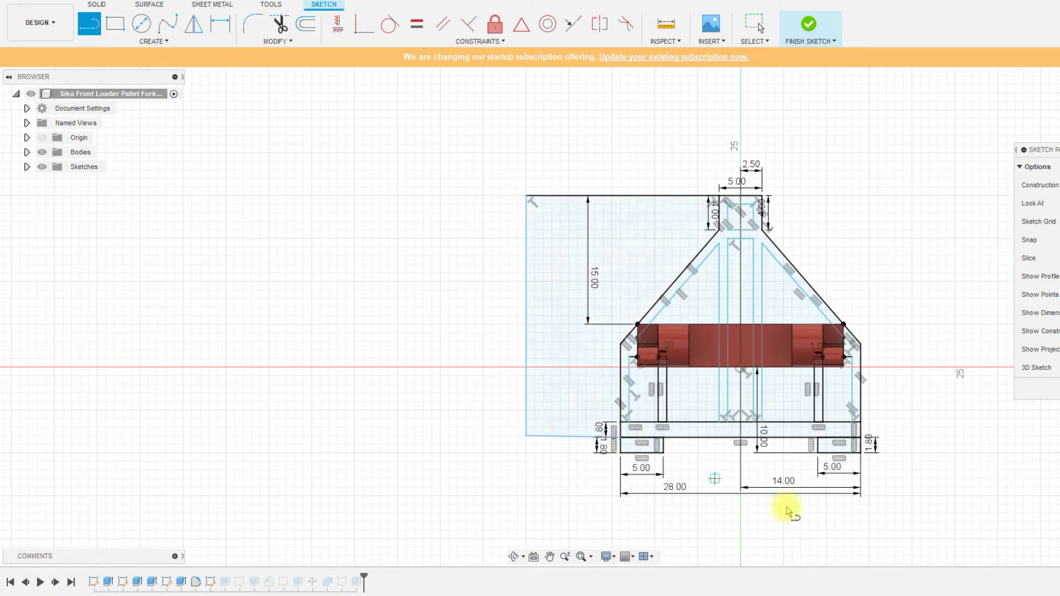
- Draw lines from the frame's top right corner about 17.5 mm outward, about 28 mm down, and about 6 mm back to the crossbar's lower corner
left_click(765, 197)
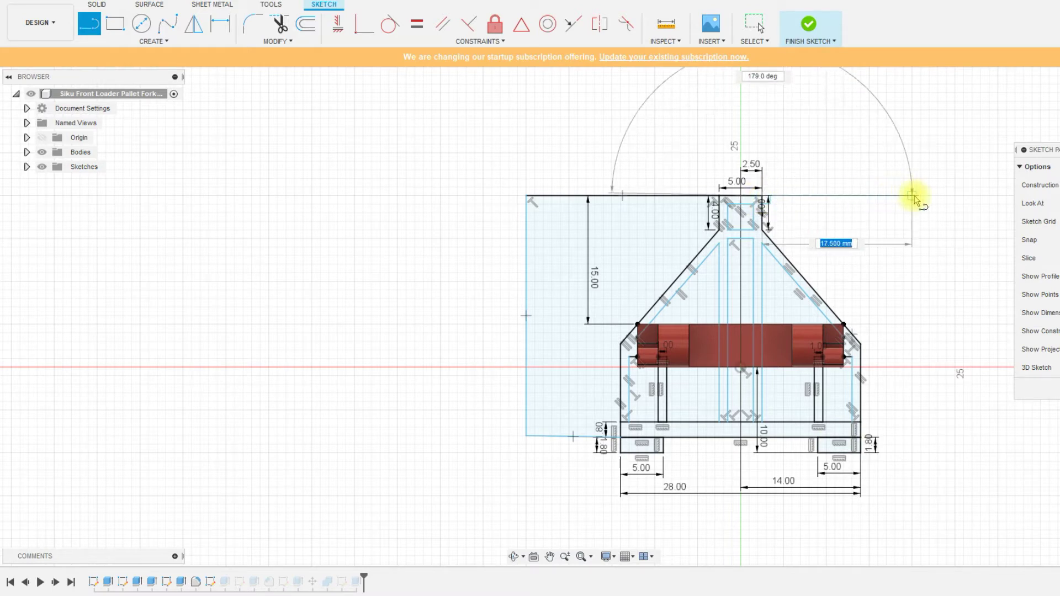
left_click(912, 196)
scroll(912, 441, "up", 2)
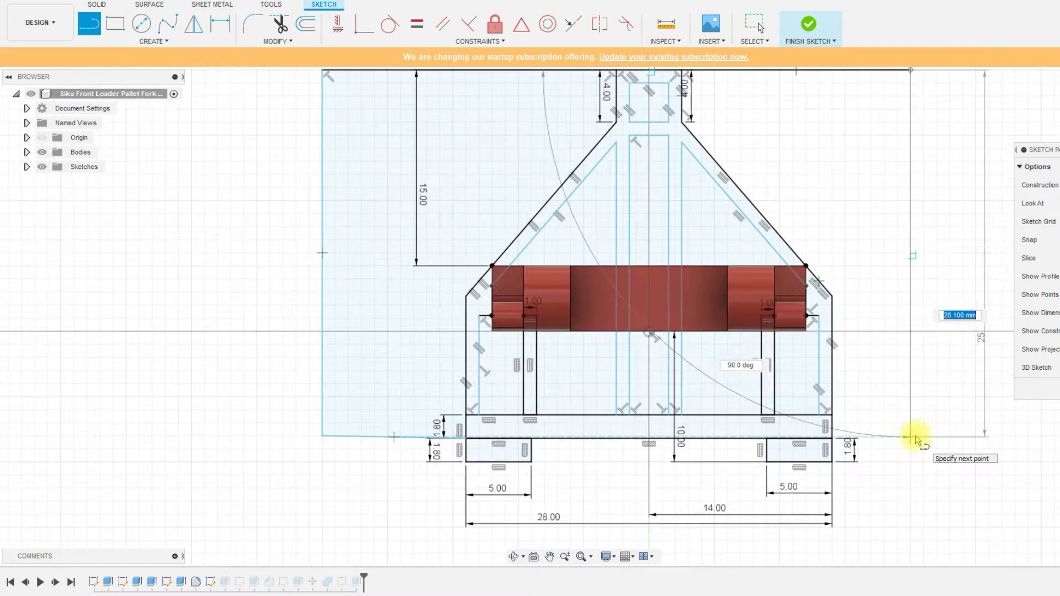
left_click(911, 436)
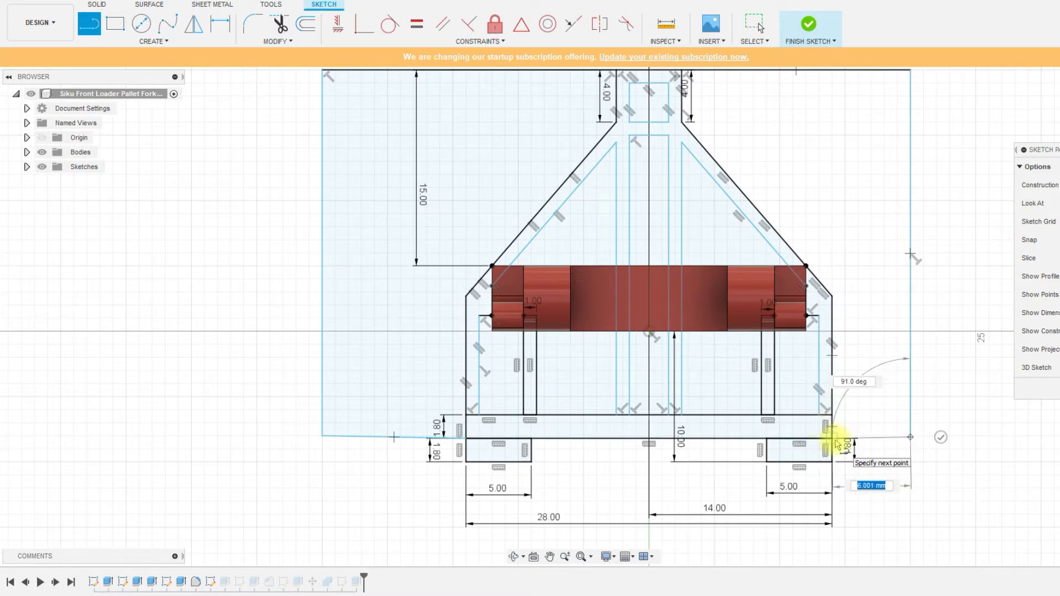
left_click(835, 440)
scroll(916, 485, "down", 1)
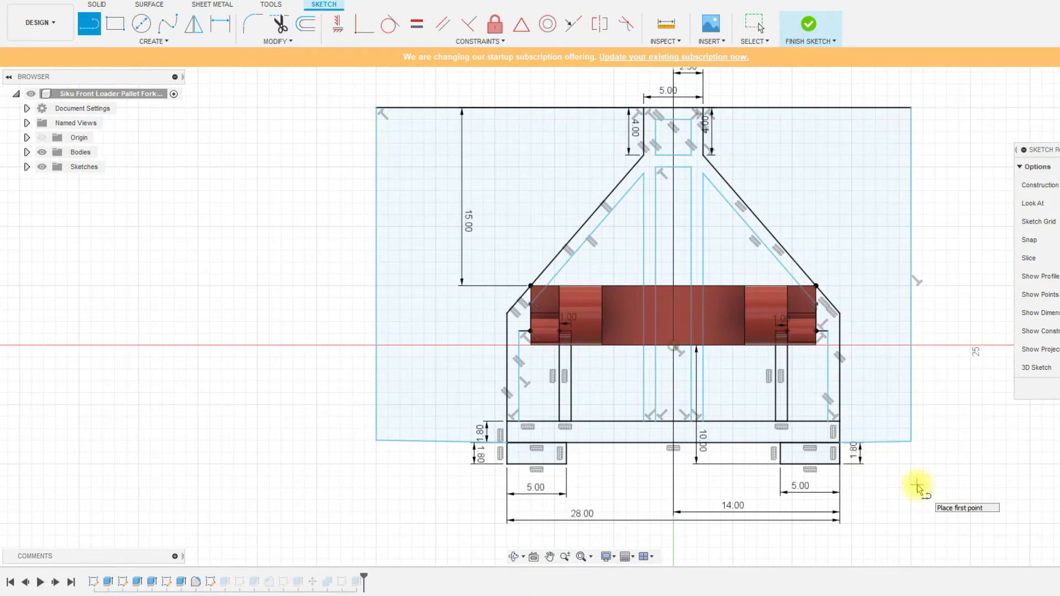
key("Escape")
- Apply a horizontal constraint to the two short lower lines of the new outline, on both sides of the frame
scroll(933, 392, "down", 1)
scroll(905, 367, "up", 2)
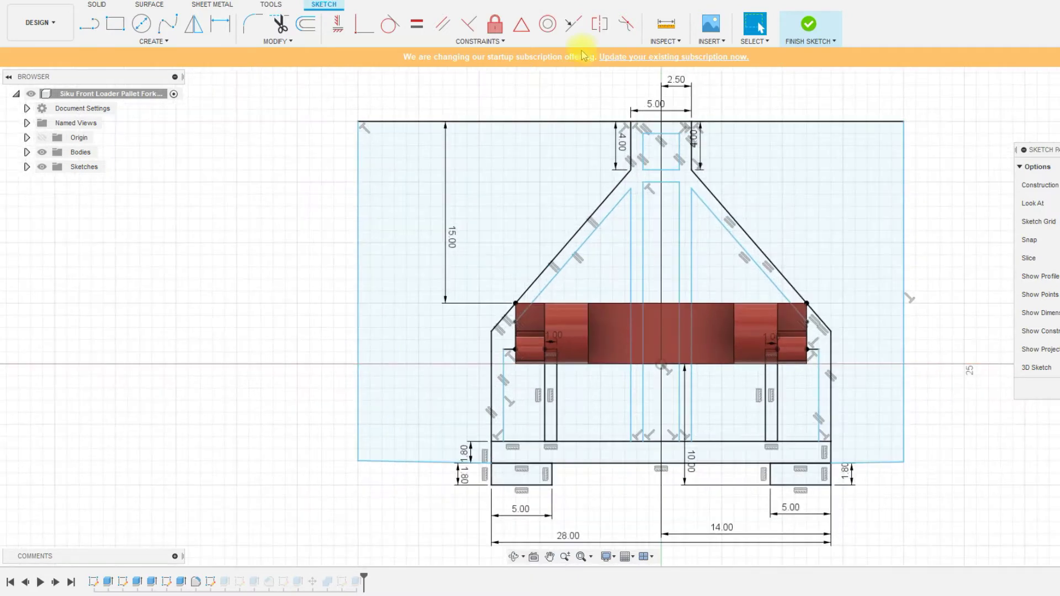
left_click(338, 24)
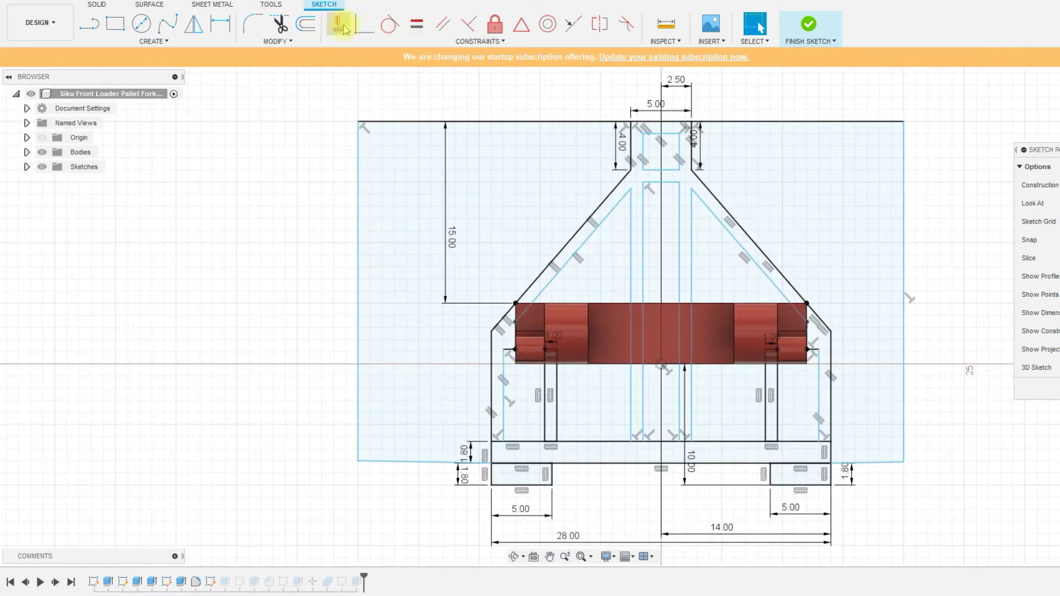
left_click(867, 463)
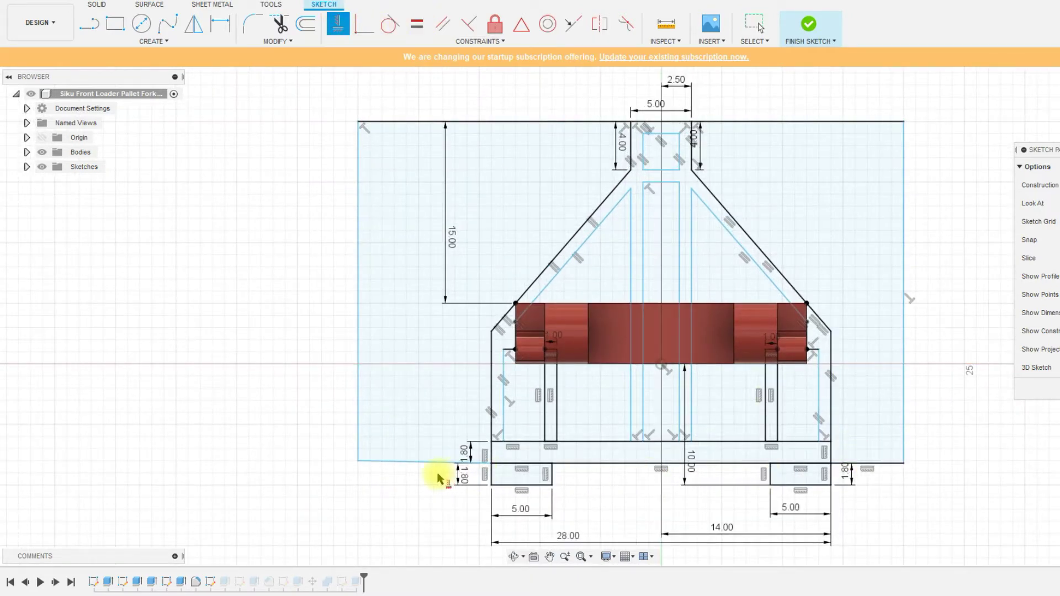
left_click(420, 461)
scroll(436, 494, "down", 1)
key("Escape")
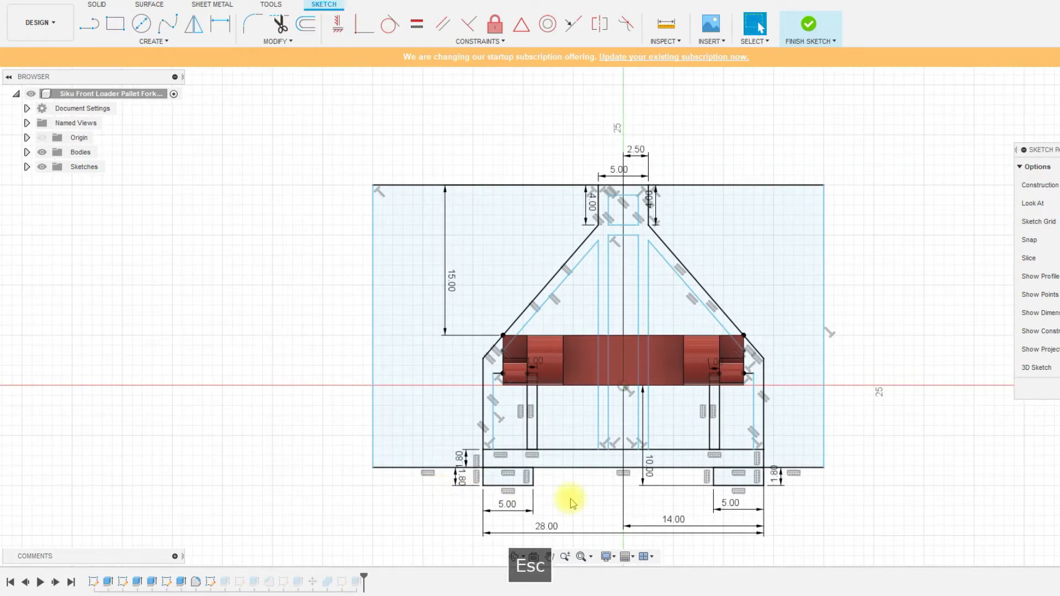
- Dimension the overall width between the outline's outer vertical lines as 42 mm
key("d")
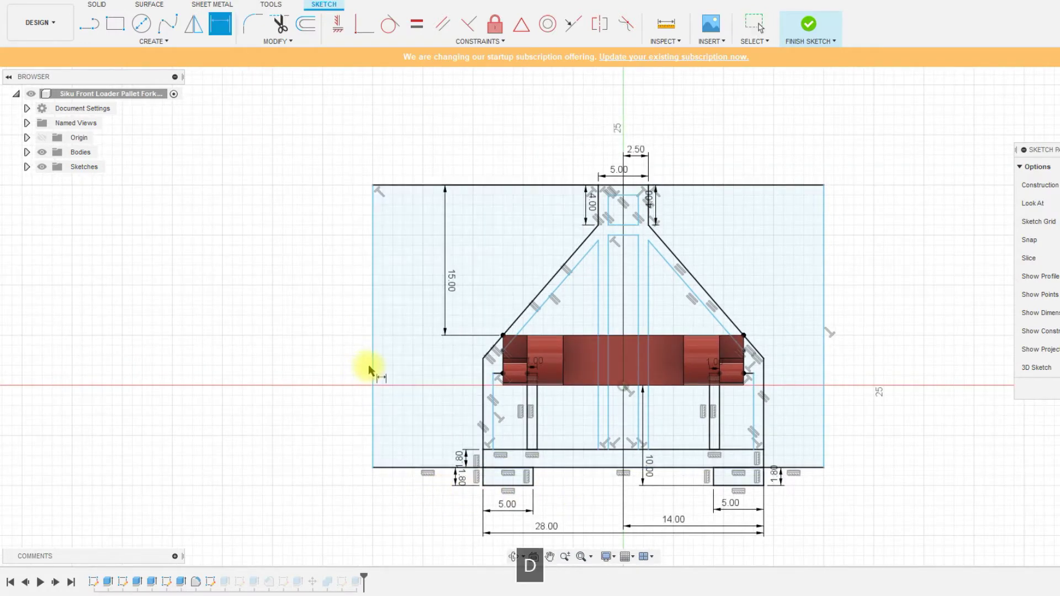
left_click(373, 371)
left_click(824, 331)
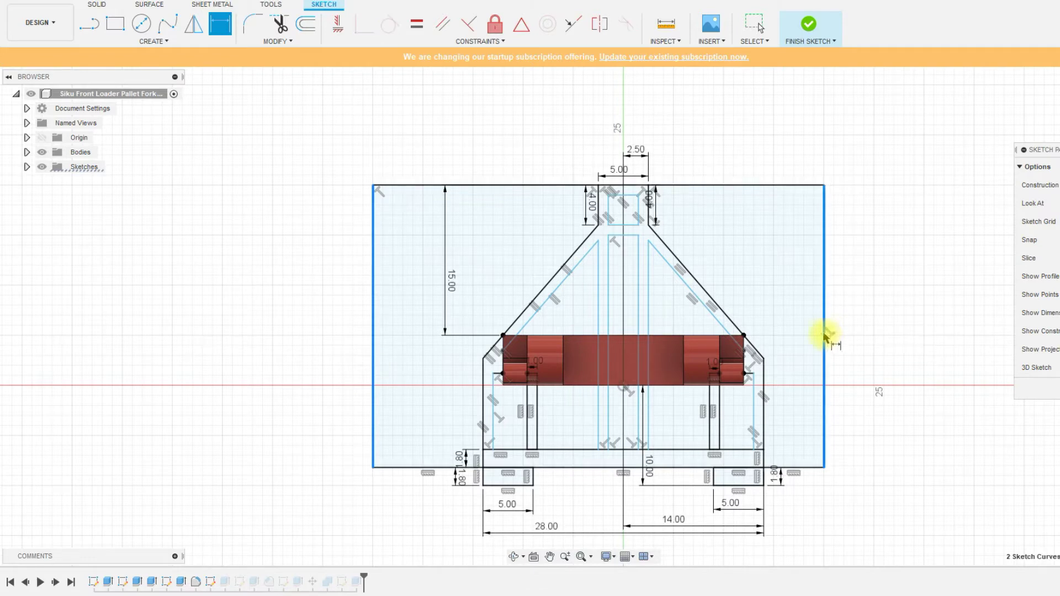
left_click(752, 134)
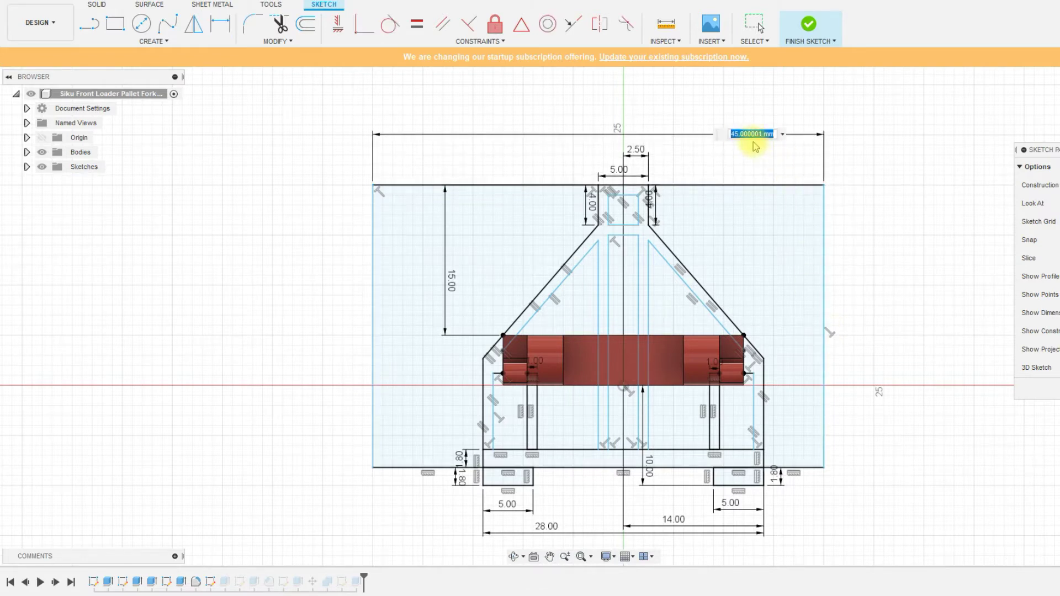
type("42")
key("Return")
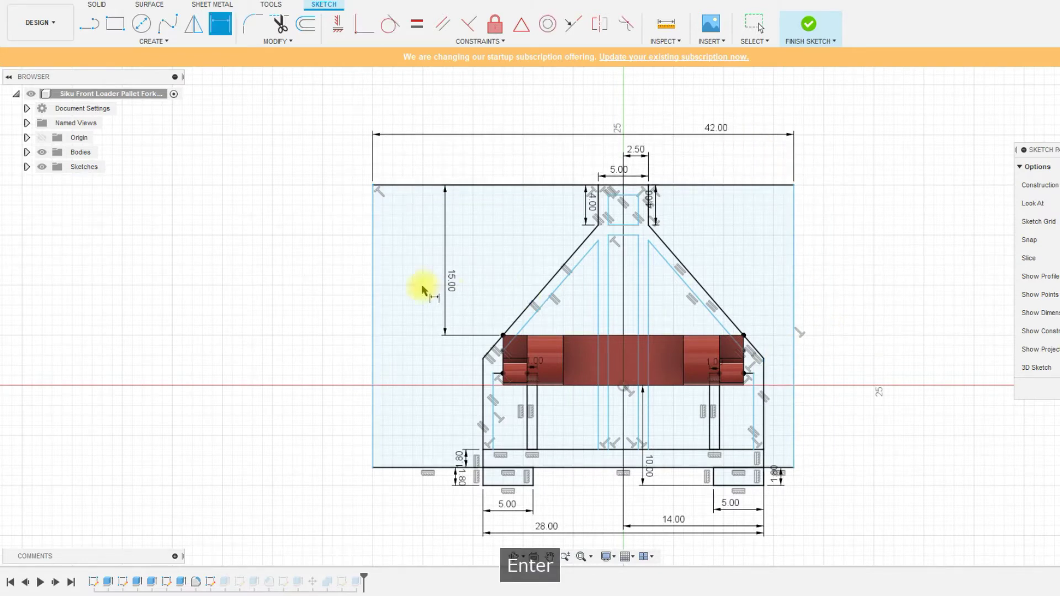
- Dimension the horizontal distance from the outline's left outer line to the sketch origin as 21 mm
left_click(373, 301)
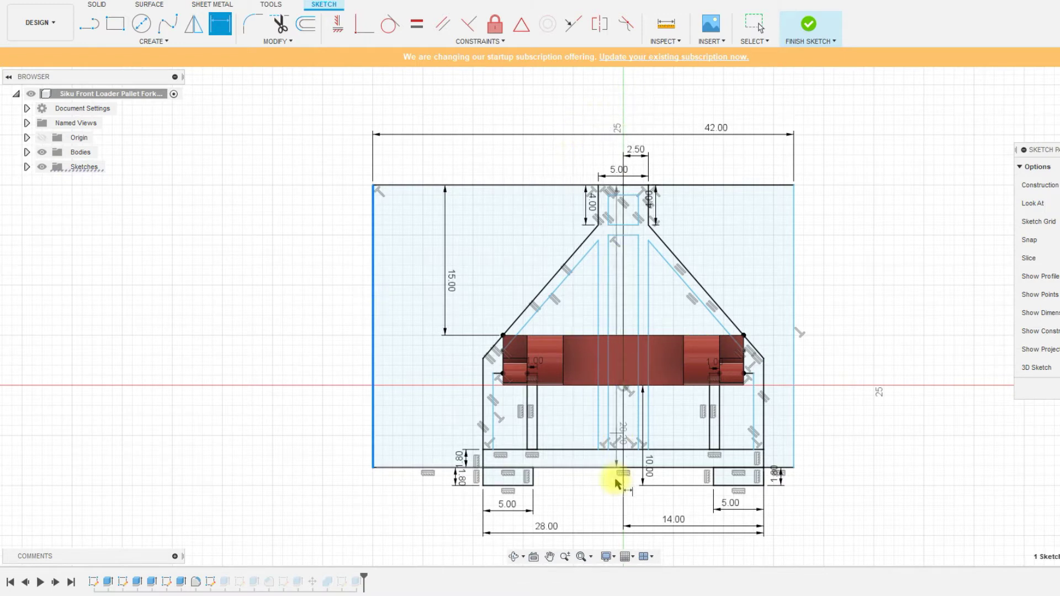
left_click(626, 384)
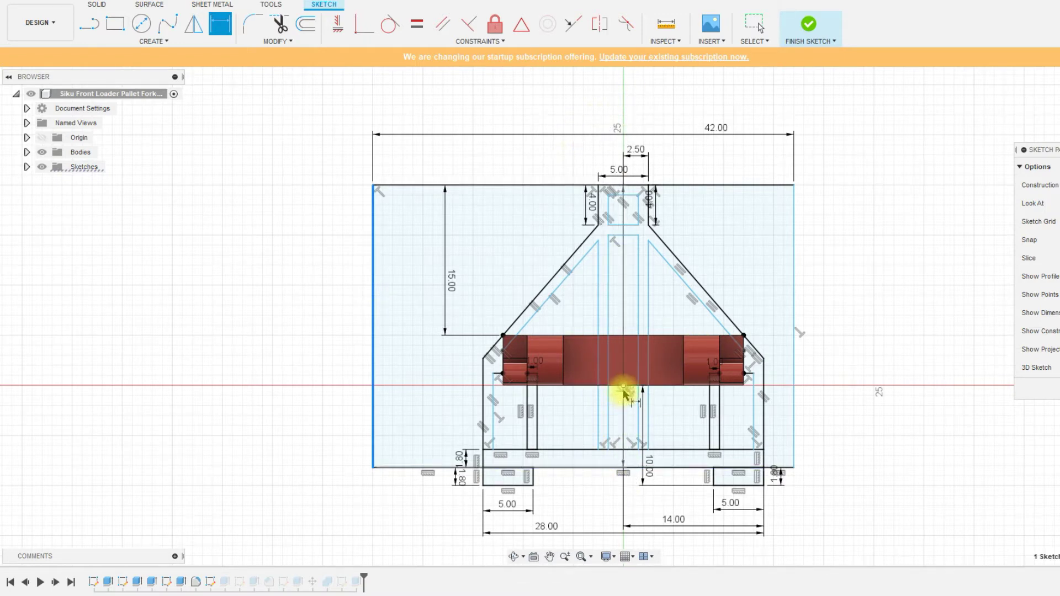
left_click(542, 112)
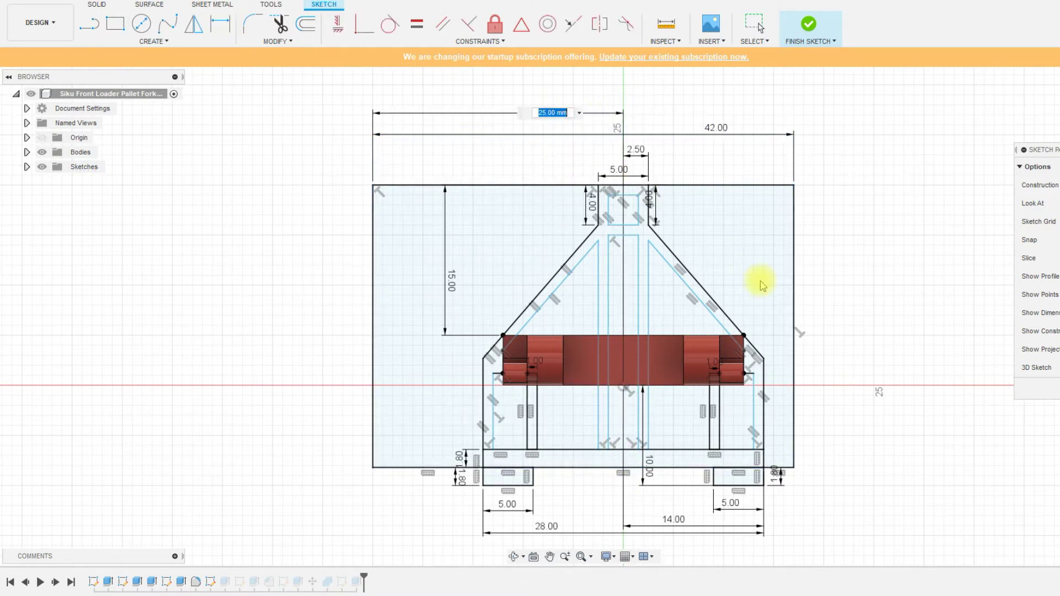
type("21")
key("Return")
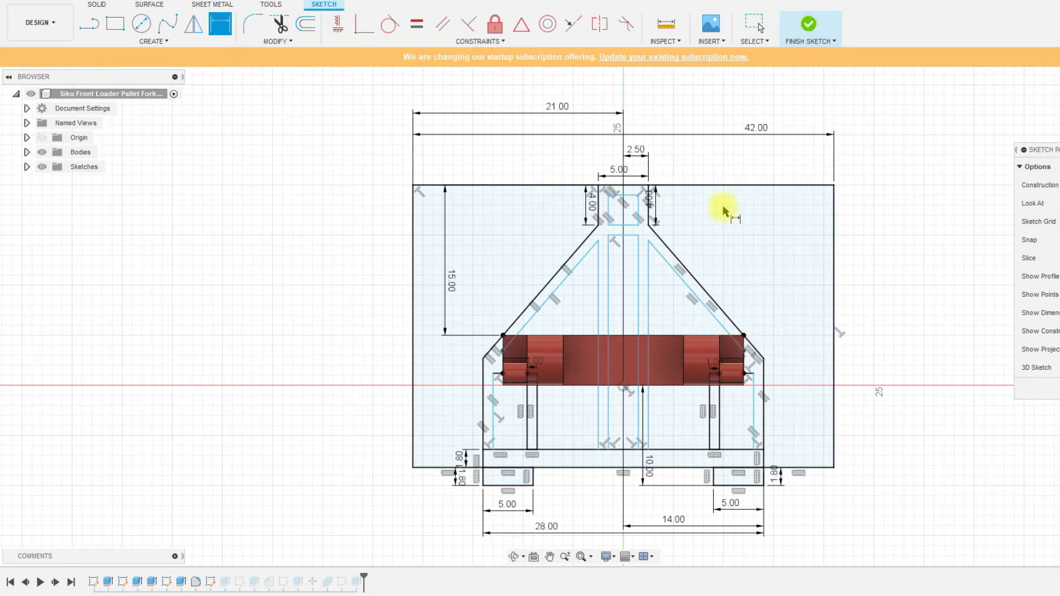
key("Escape")
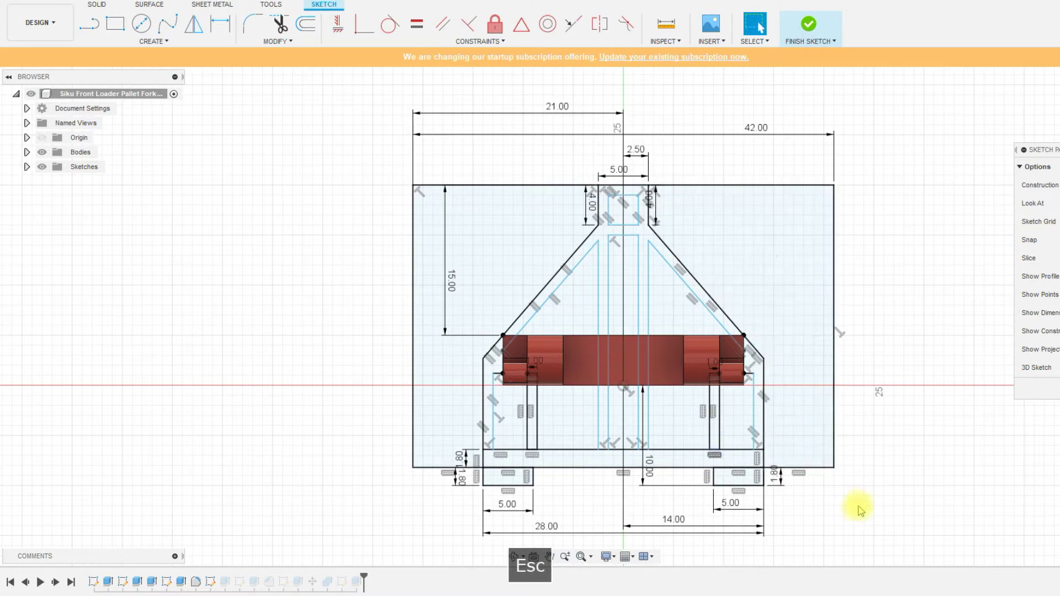
- Measure the distance between the outer and inner vertical lines on the frame's left side
scroll(417, 490, "up", 1)
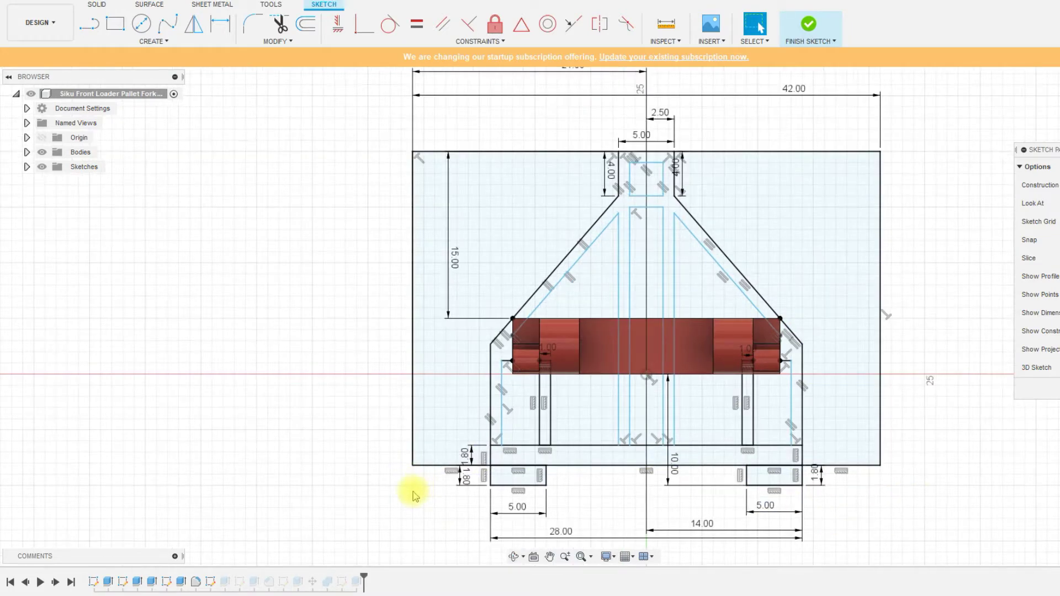
scroll(438, 455, "up", 1)
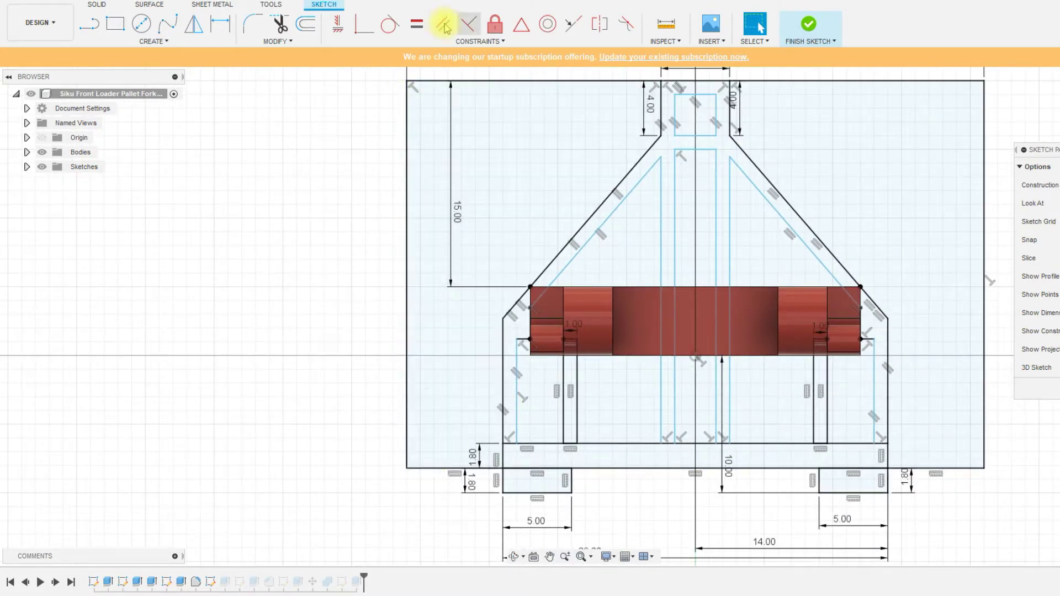
left_click(666, 25)
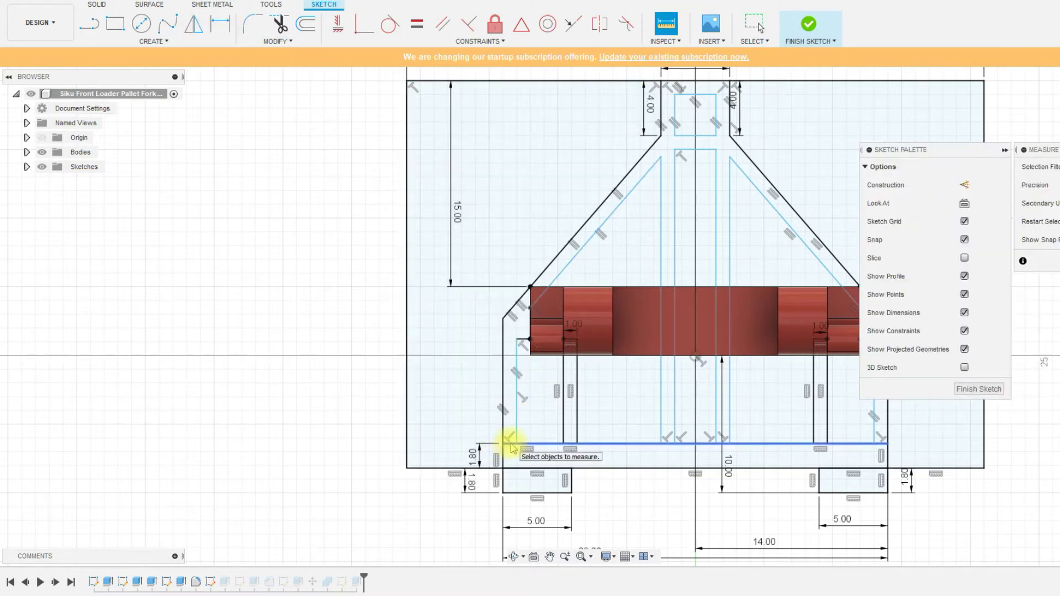
left_click(505, 432)
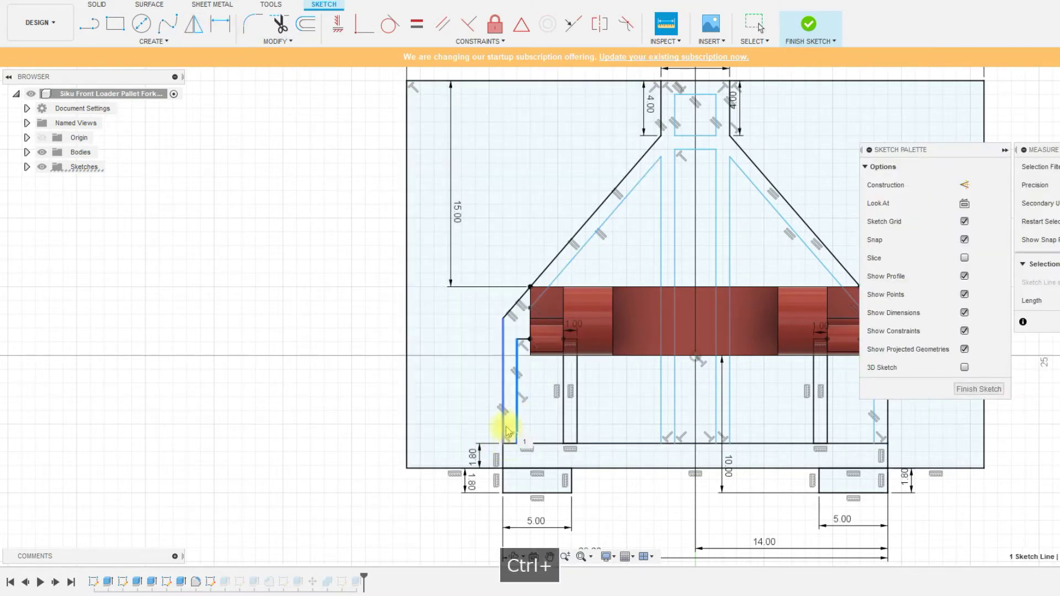
left_click(518, 398, "ctrl")
key("Escape")
- Draw a diagonal line across each upper corner of the outline, about 9 mm long on the right and about 10 mm on the left
scroll(331, 420, "down", 2)
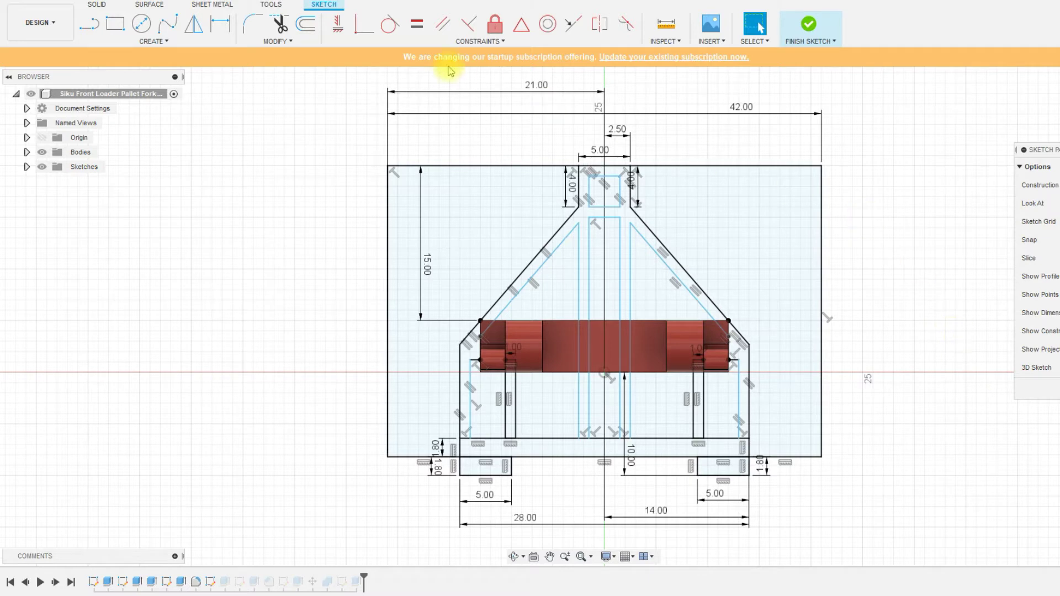
key("l")
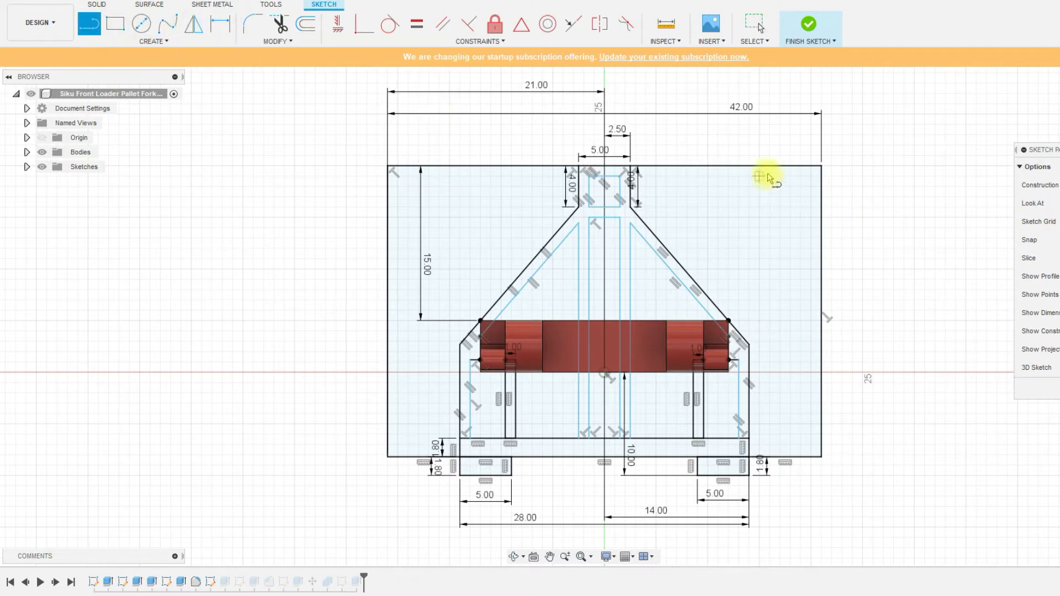
left_click(756, 166)
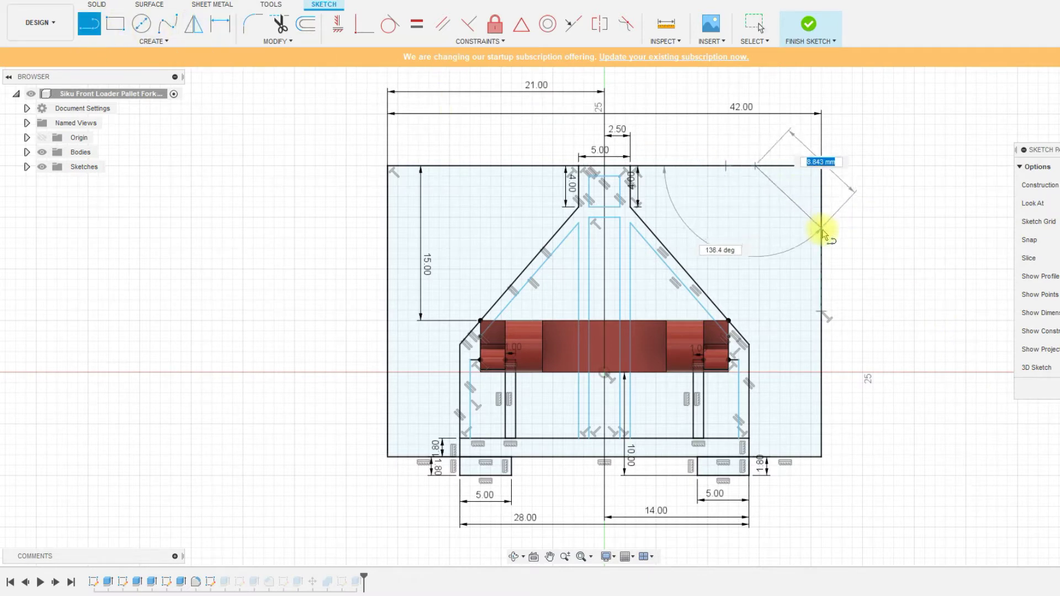
double_click(821, 228)
left_click(468, 165)
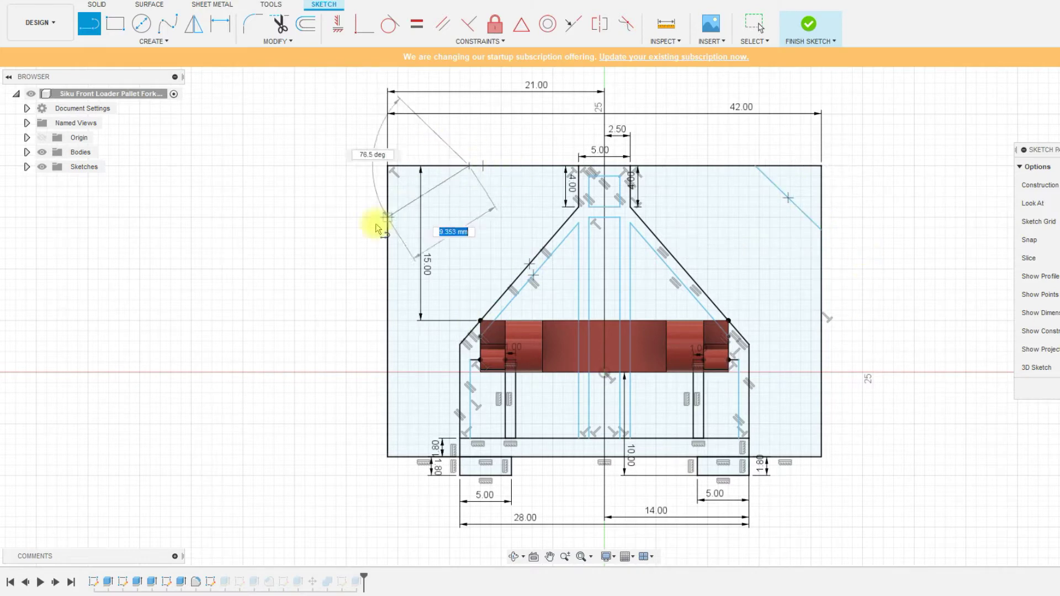
double_click(386, 229)
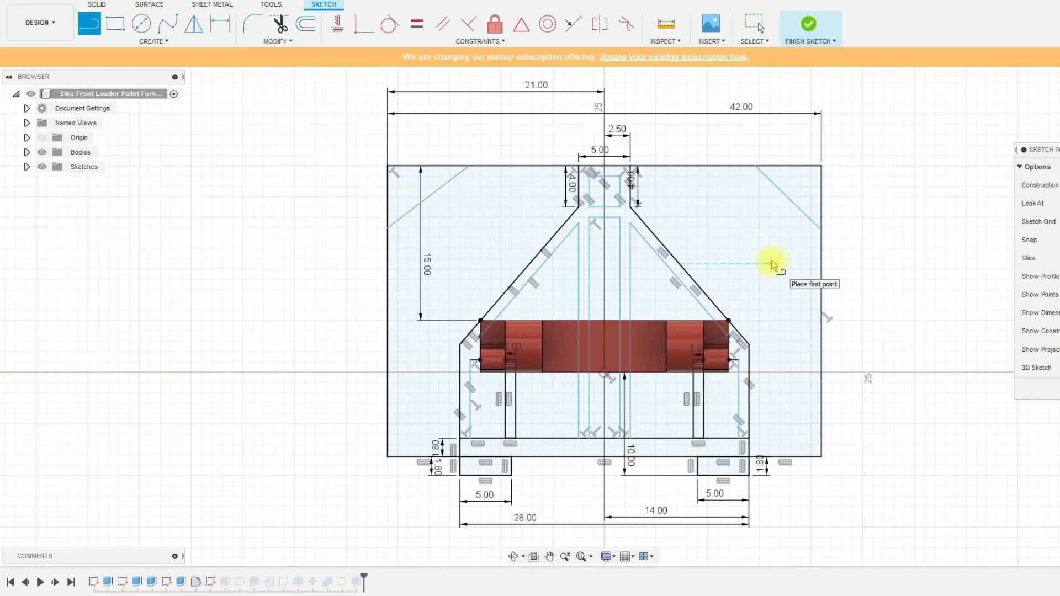
key("Escape")
- Dimension the distance between the two diagonals' upper endpoints on the outline's top edge as 32 mm
key("d")
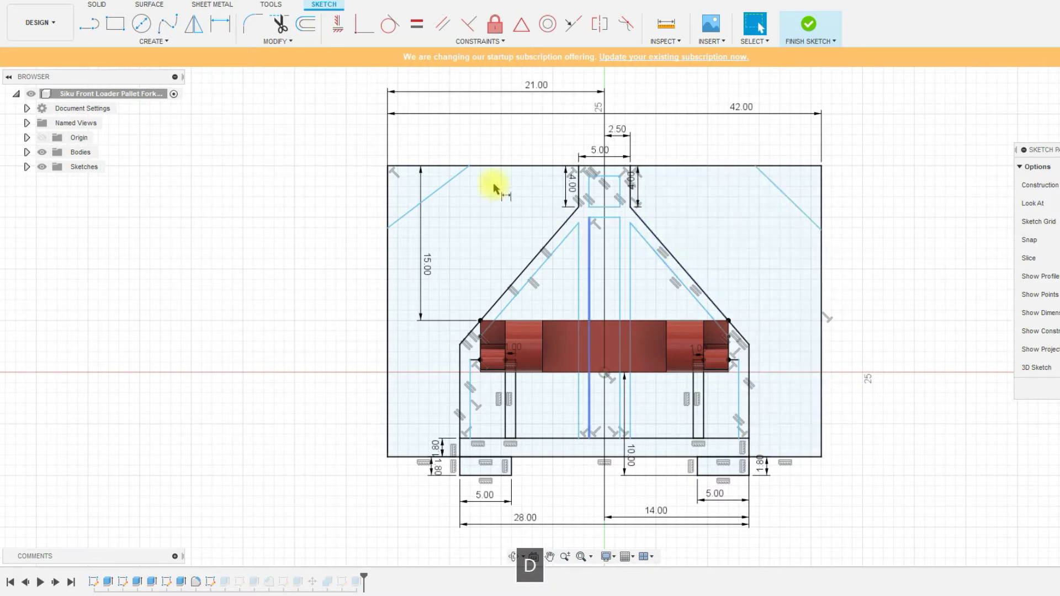
left_click(469, 165)
left_click(755, 165)
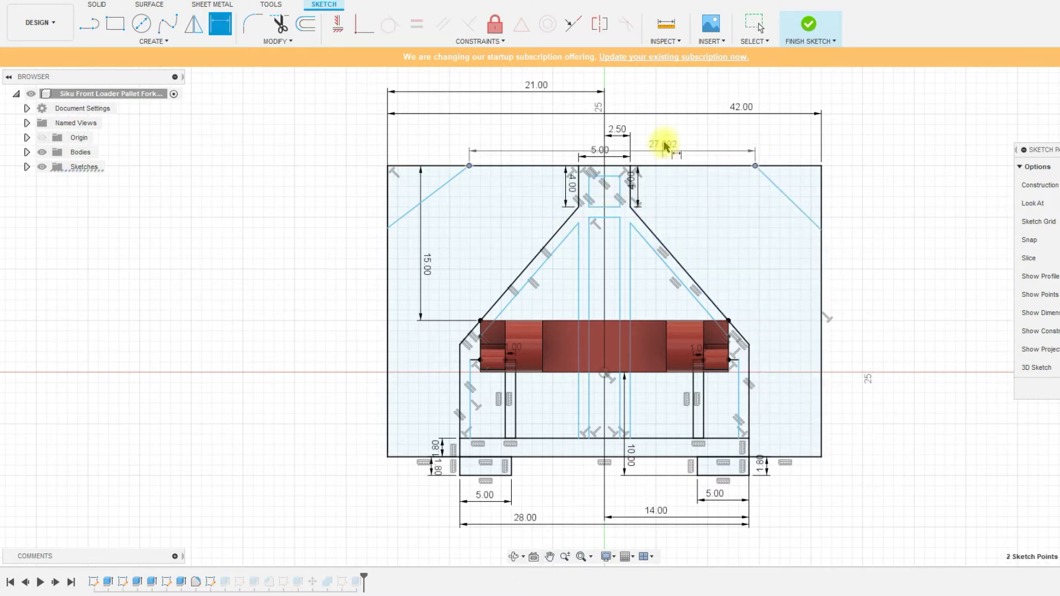
left_click(675, 145)
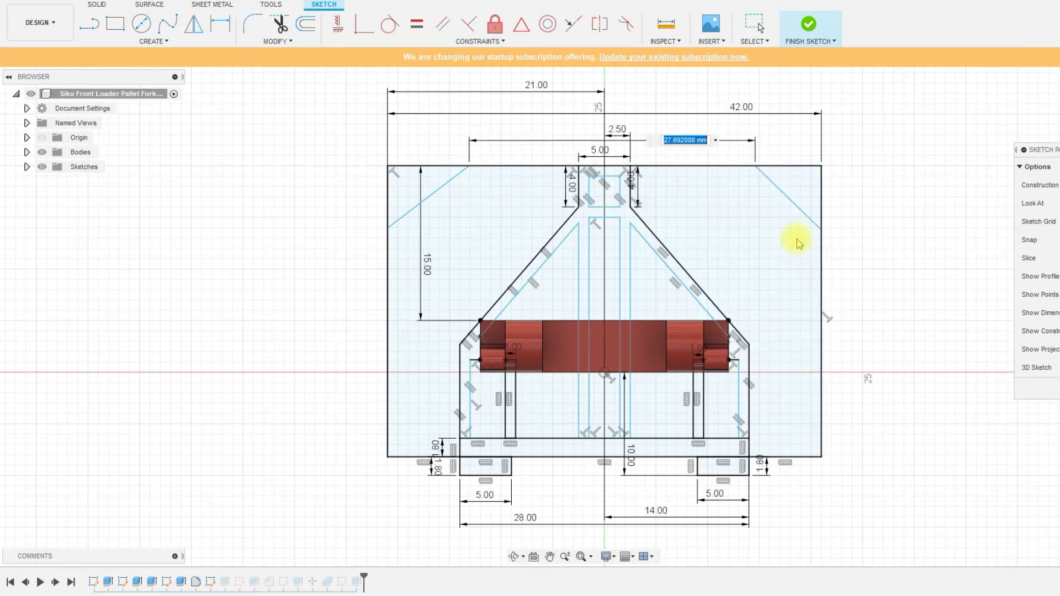
type("2")
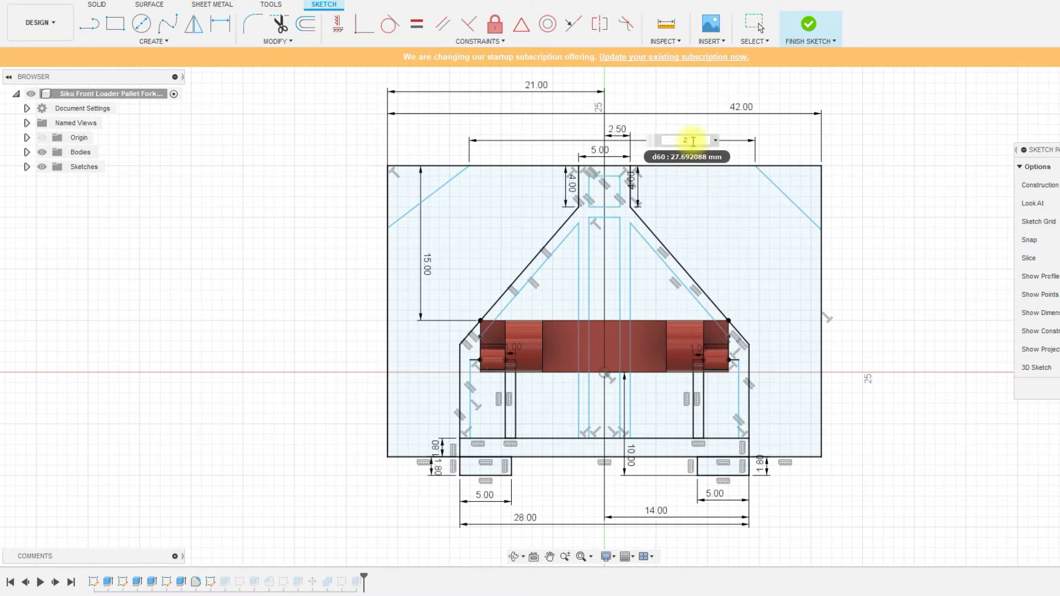
key("BackSpace")
type("3")
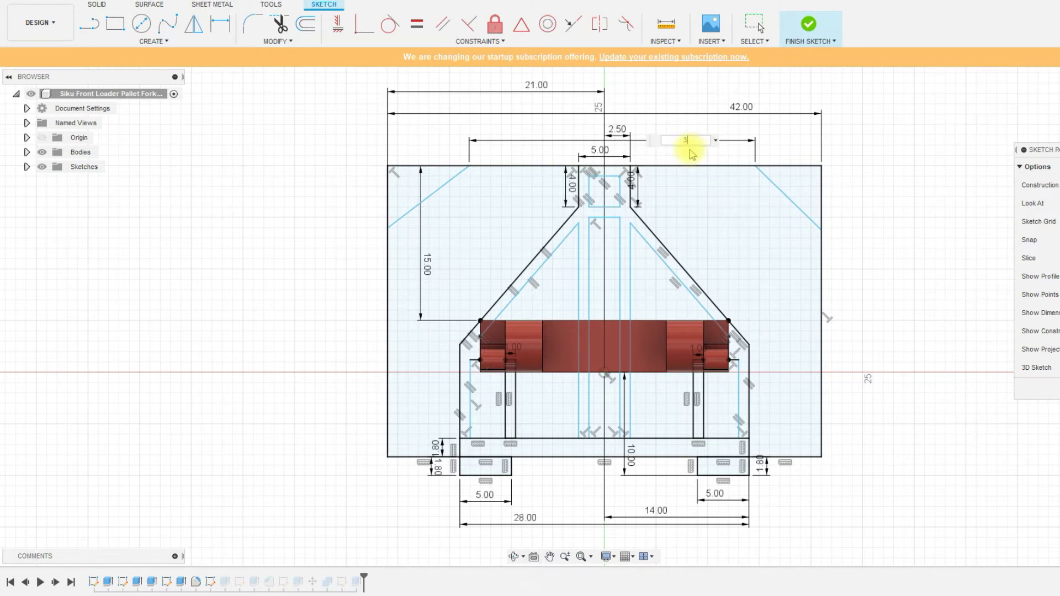
type("2")
key("Return")
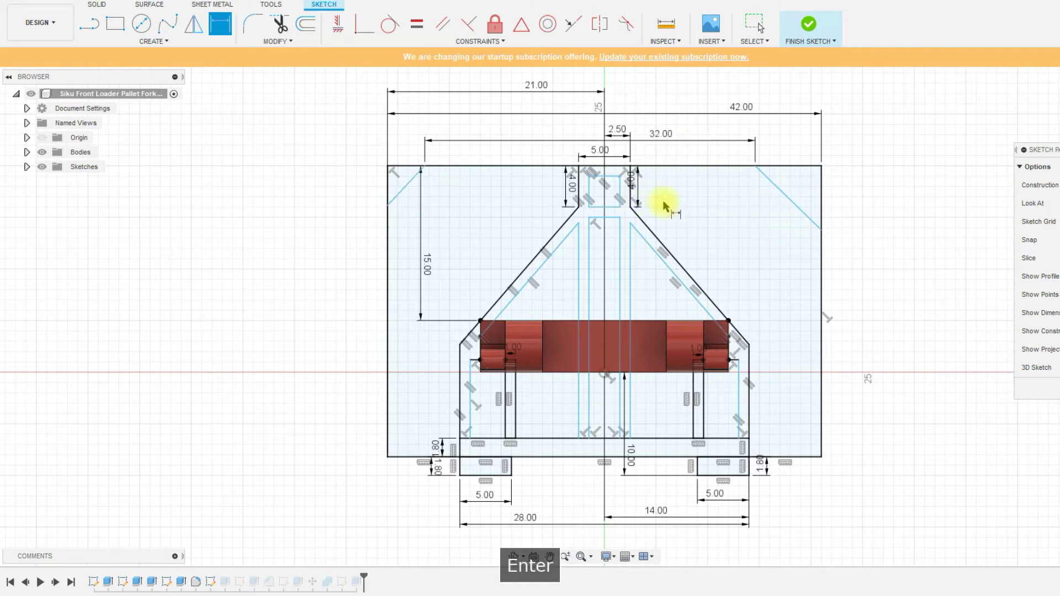
- Dimension the horizontal distance from the left diagonal's upper endpoint to the sketch origin as 16 mm
left_click(425, 166)
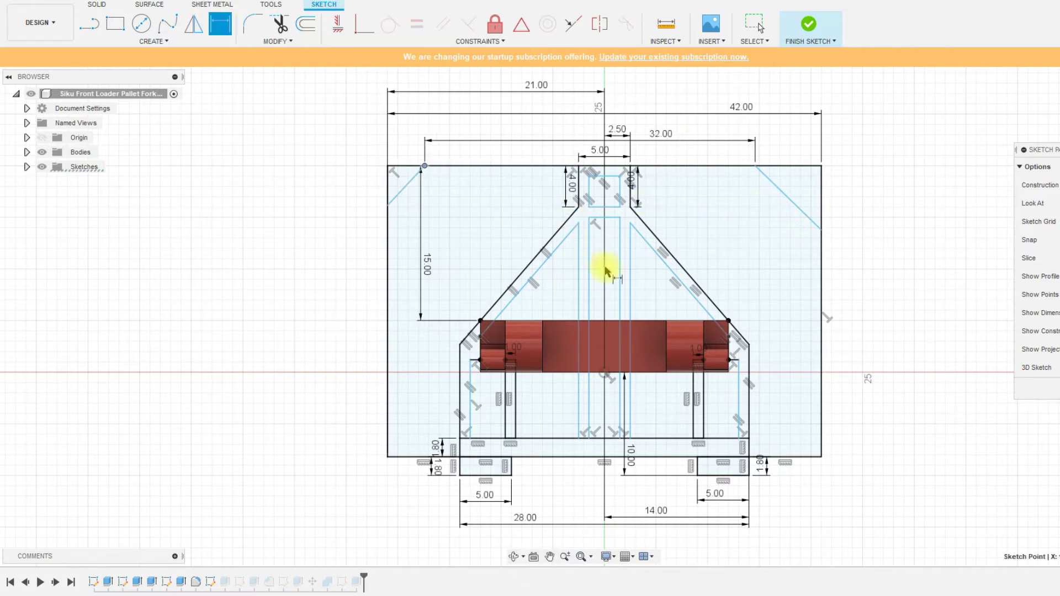
left_click(606, 375)
left_click(545, 132)
type("16")
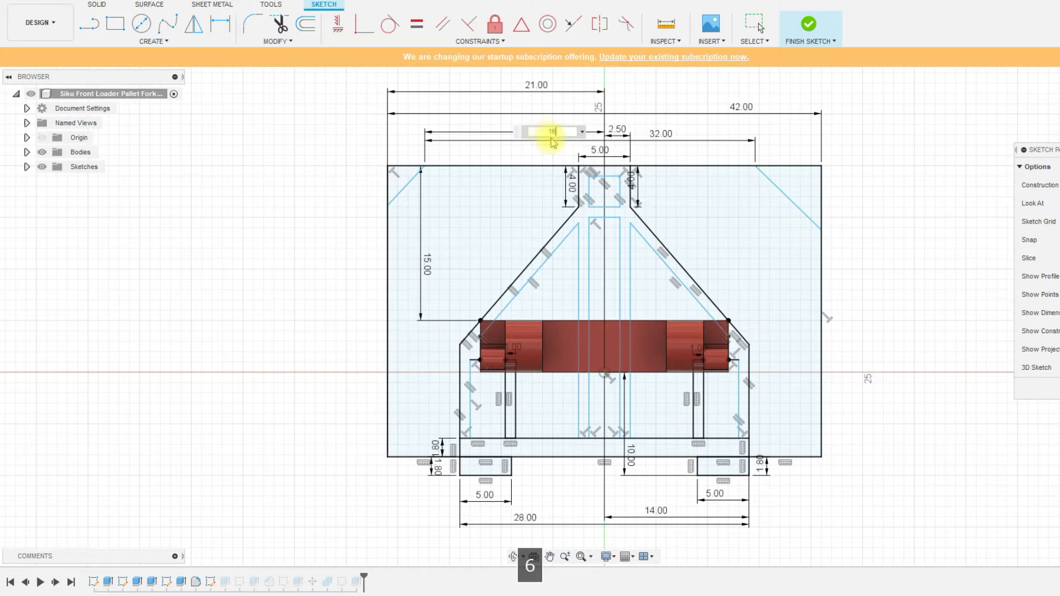
key("Return")
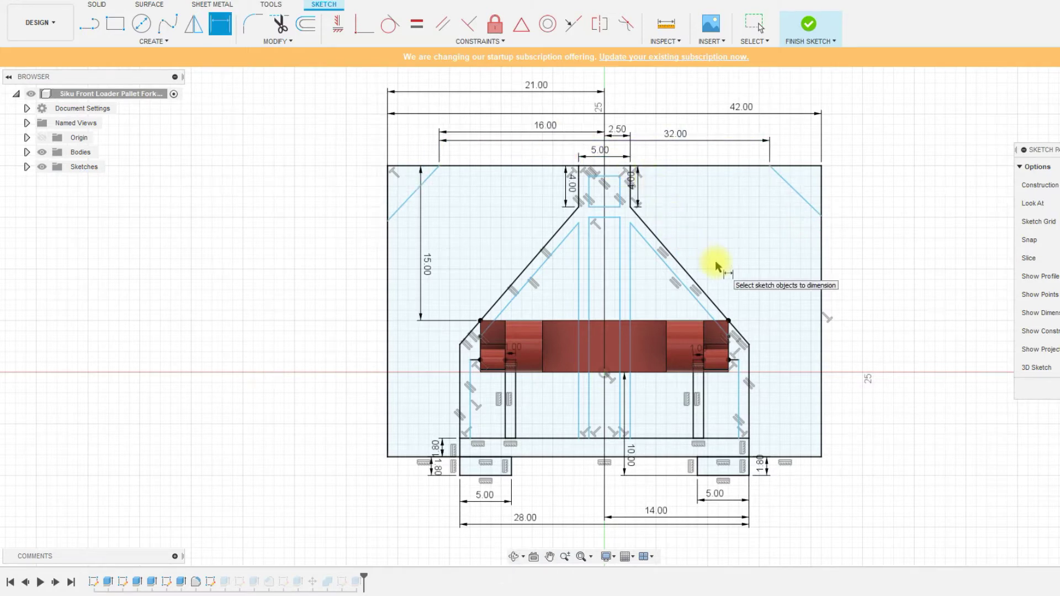
- Dimension the vertical distance from the outline's top edge to the left diagonal's lower endpoint as 10 mm
left_click(387, 222)
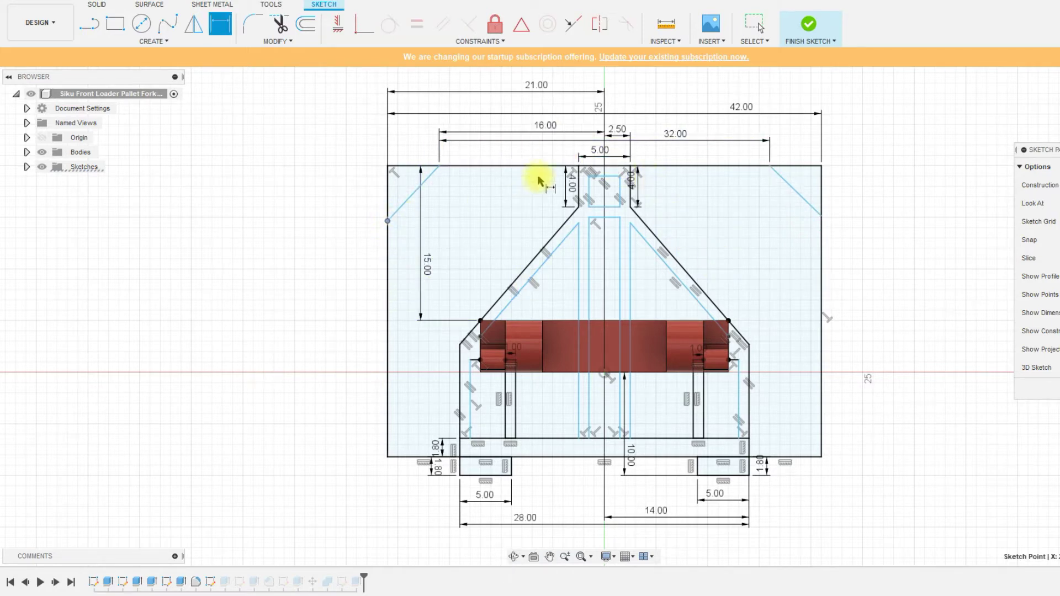
left_click(527, 167)
left_click(360, 205)
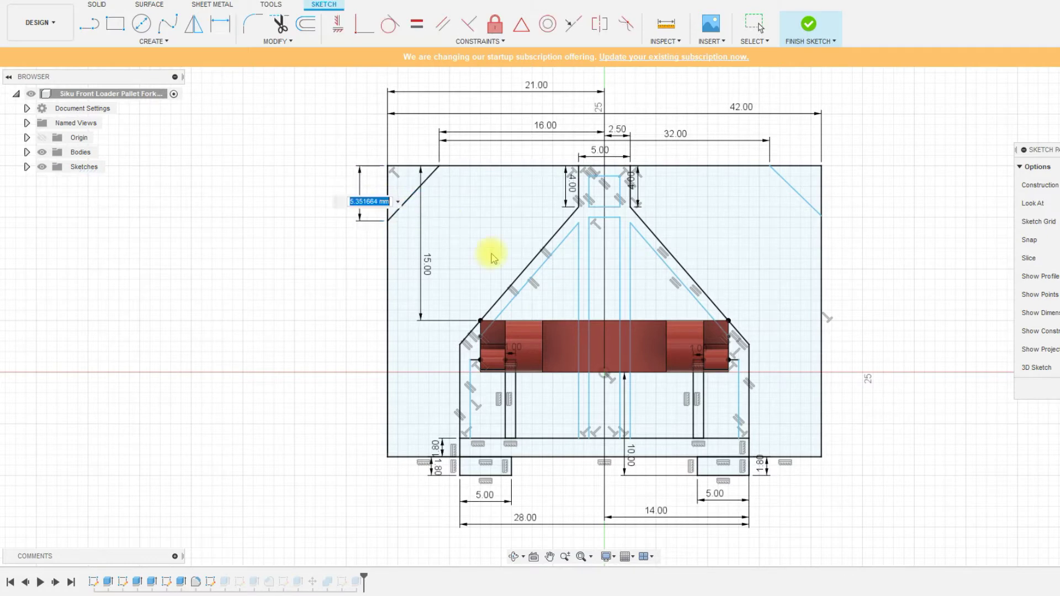
type("7")
key("Return")
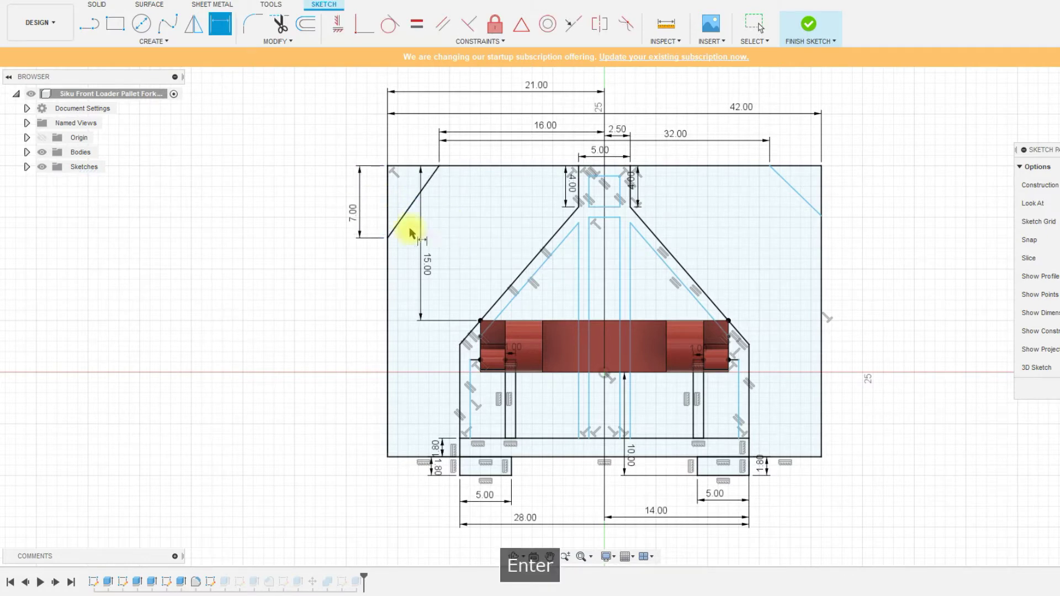
double_click(354, 215)
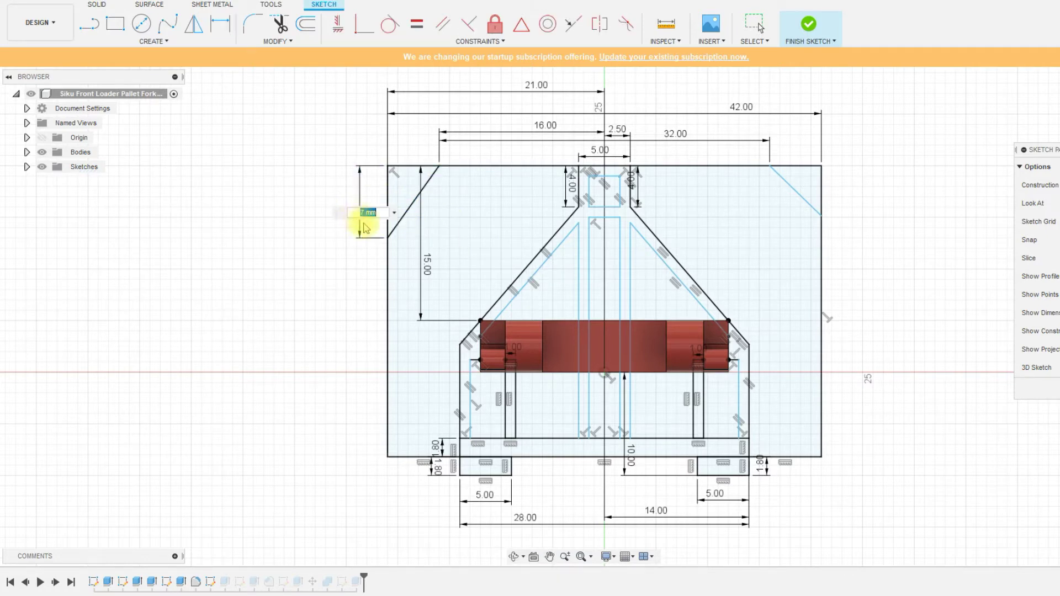
type("10")
key("Return")
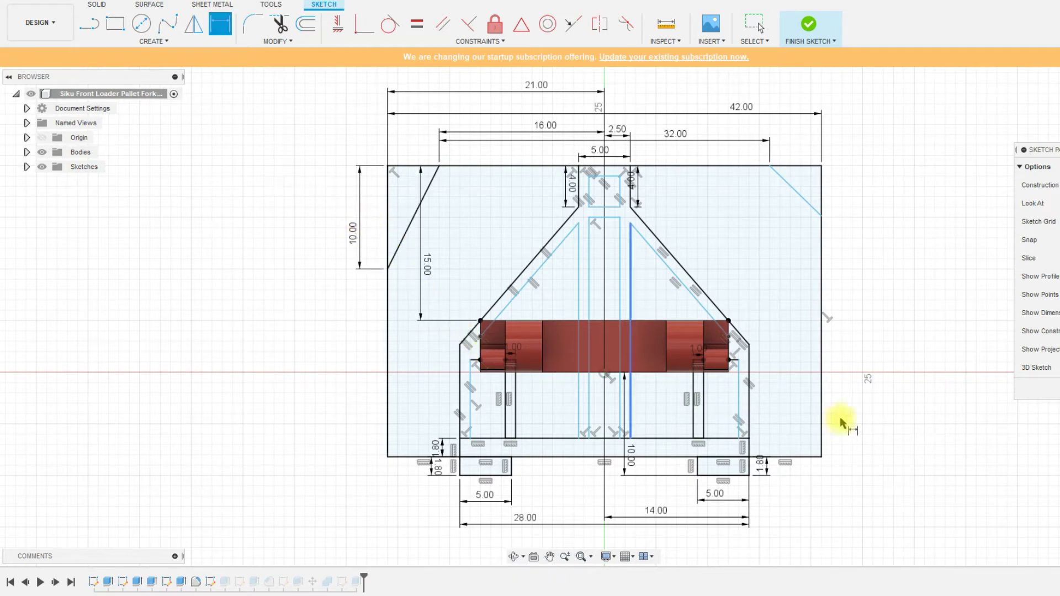
- Dimension the vertical distance from the outline's top edge to the right diagonal's lower endpoint as 10 mm
left_click(822, 216)
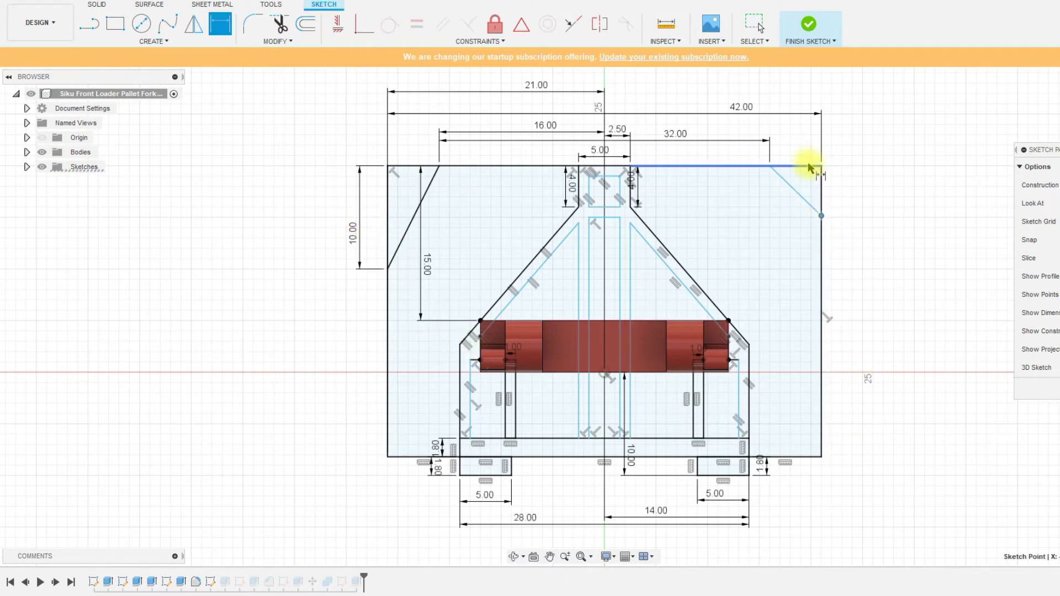
left_click(809, 165)
left_click(875, 200)
key("Return")
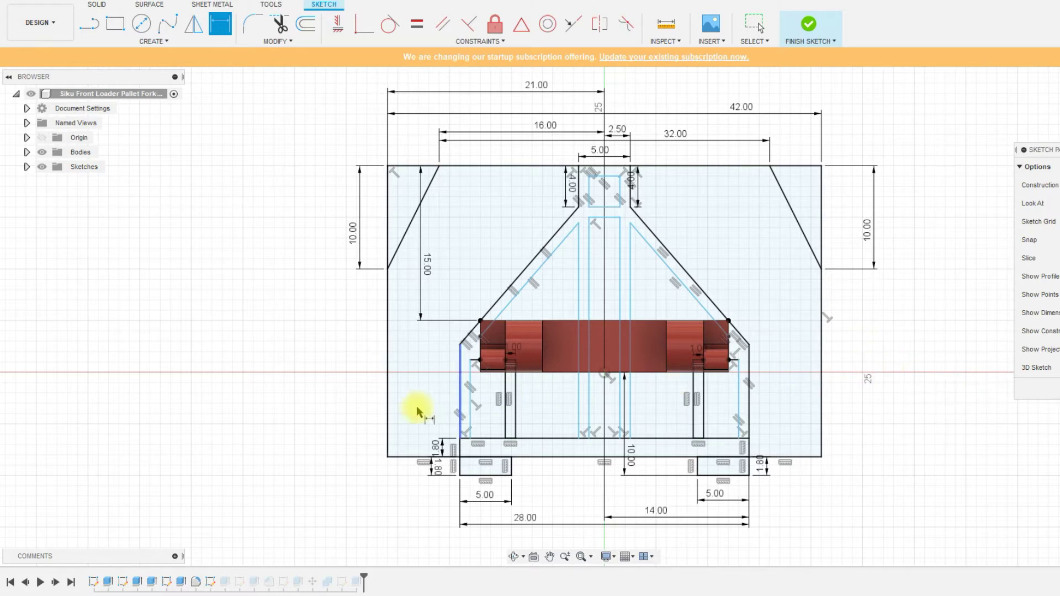
key("Escape")
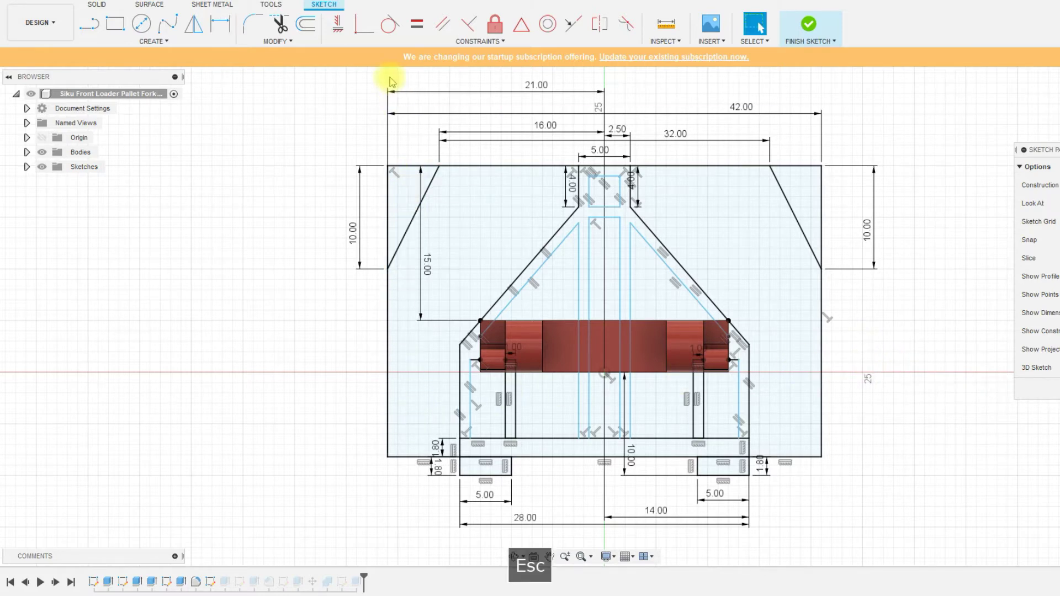
left_click(305, 24)
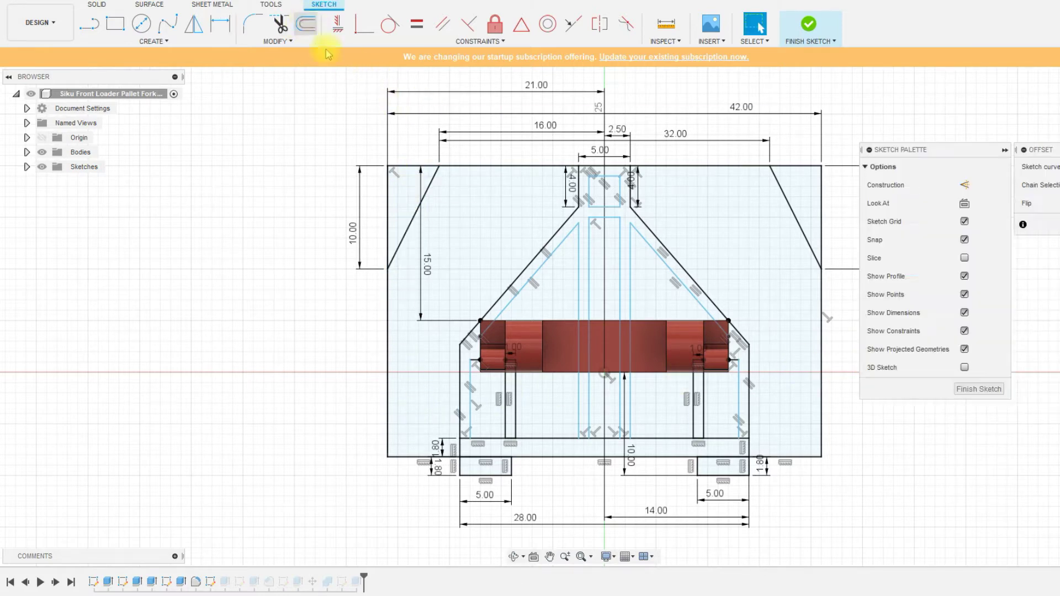
left_click(434, 182)
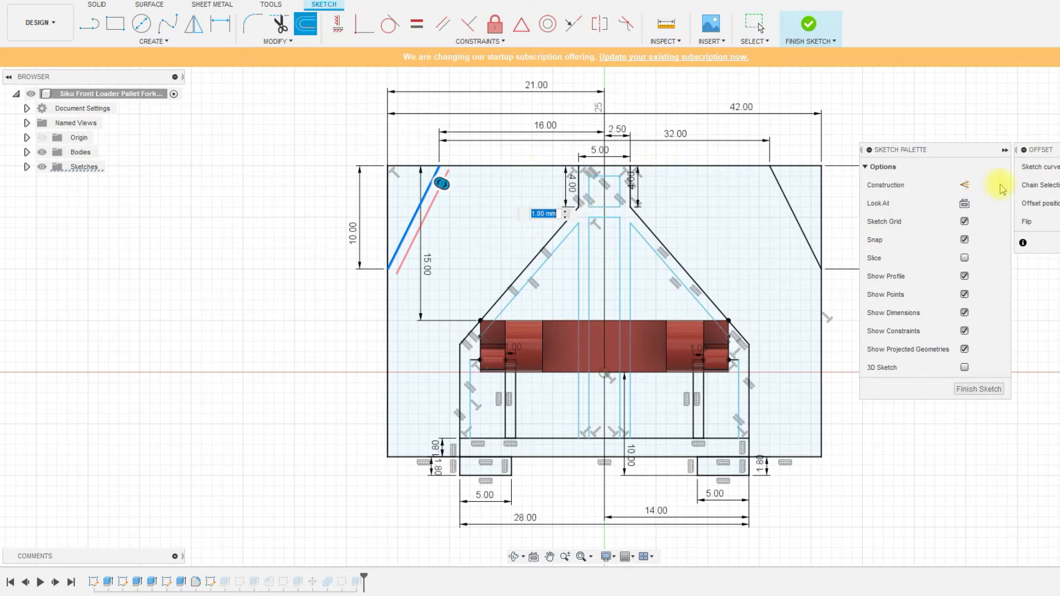
left_click(489, 168)
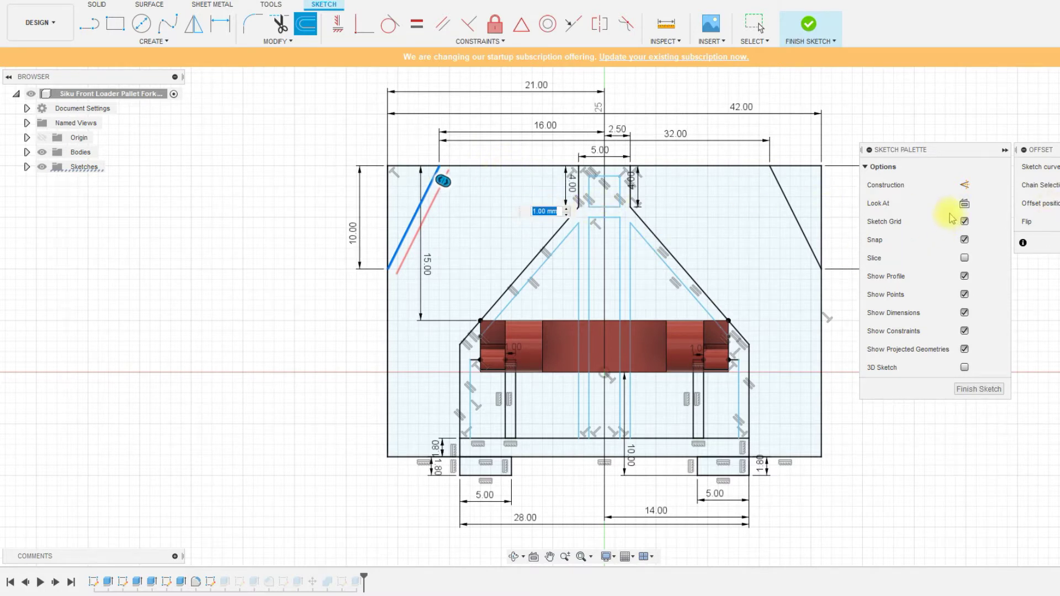
key("Escape")
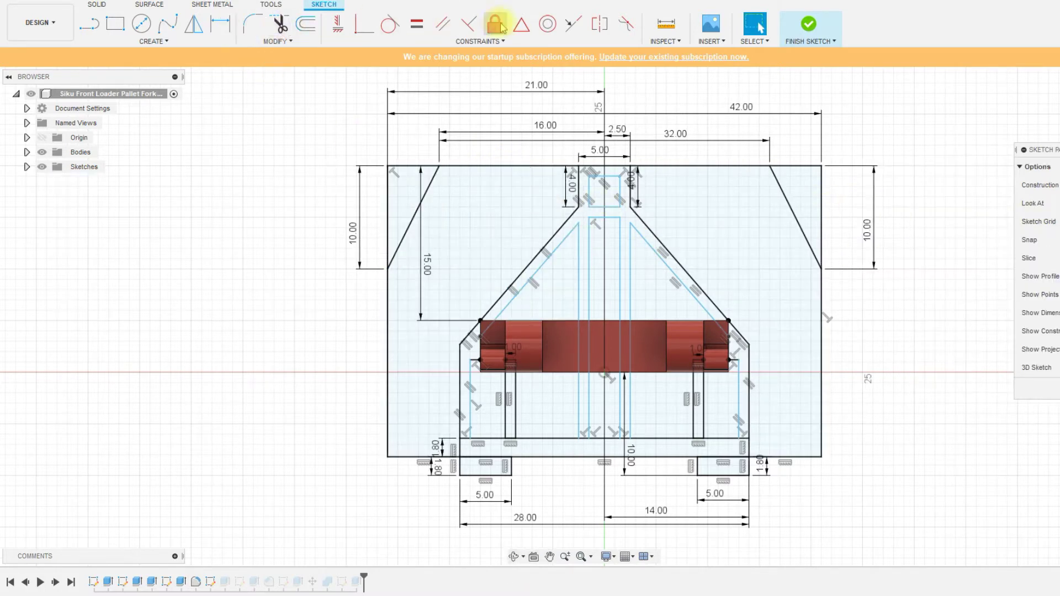
- Trim the outline's top edge and side edges outside the two upper corner diagonals
left_click(280, 25)
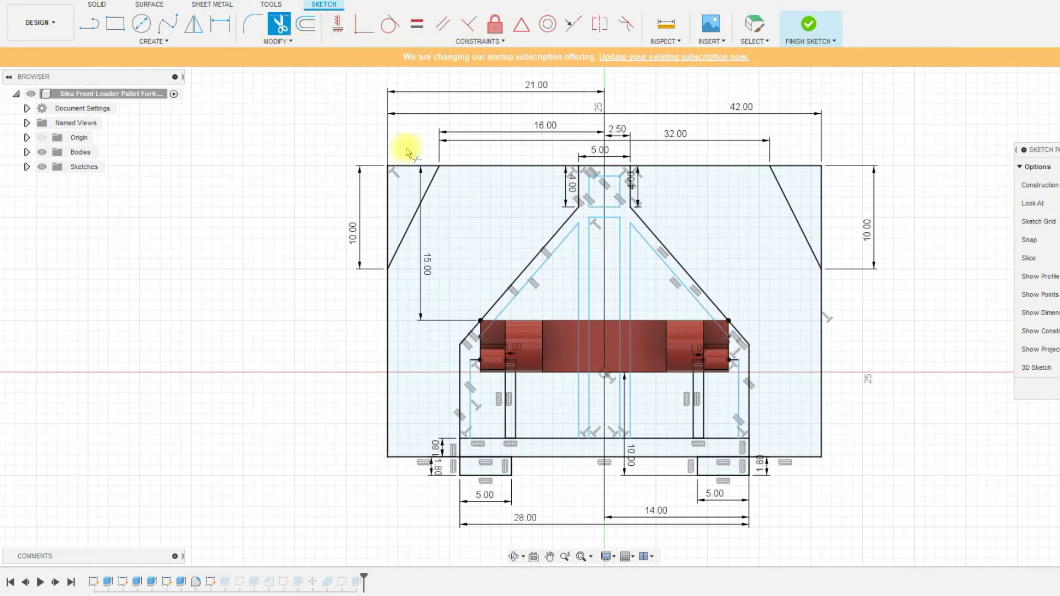
left_click(395, 192)
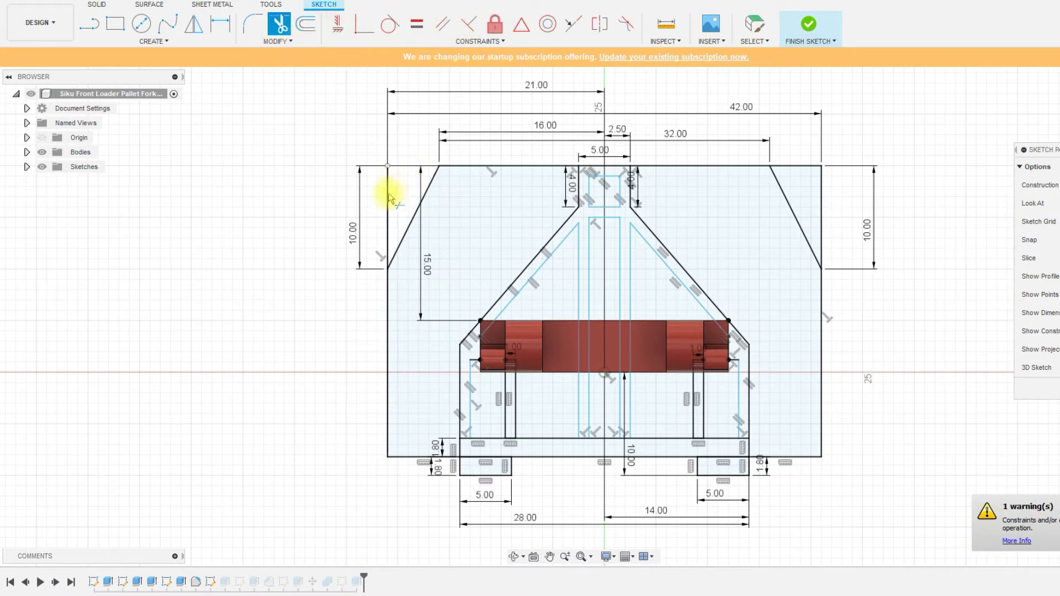
left_click(390, 196)
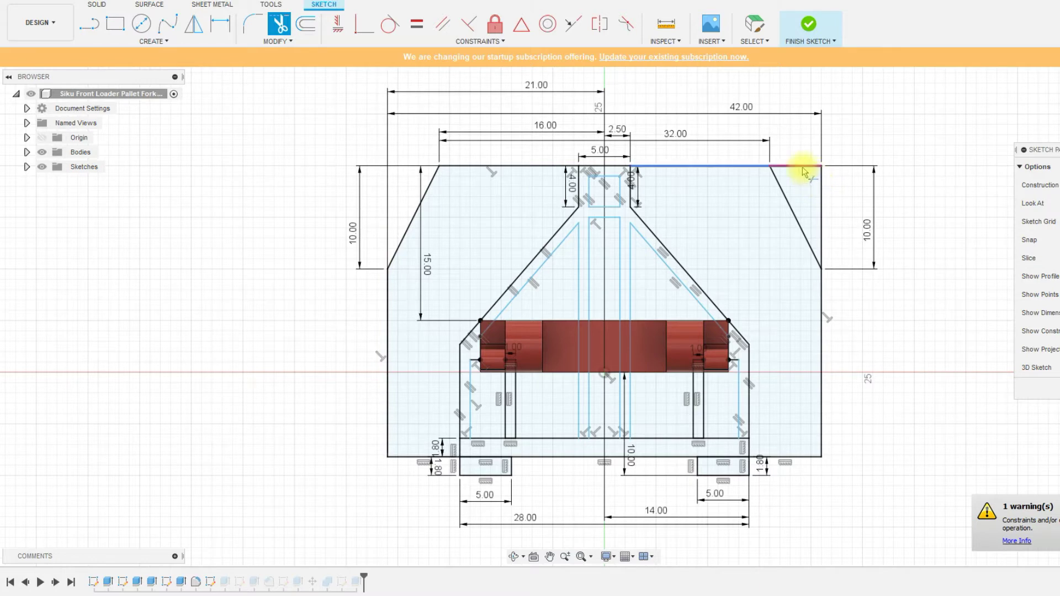
left_click(828, 203)
key("Escape")
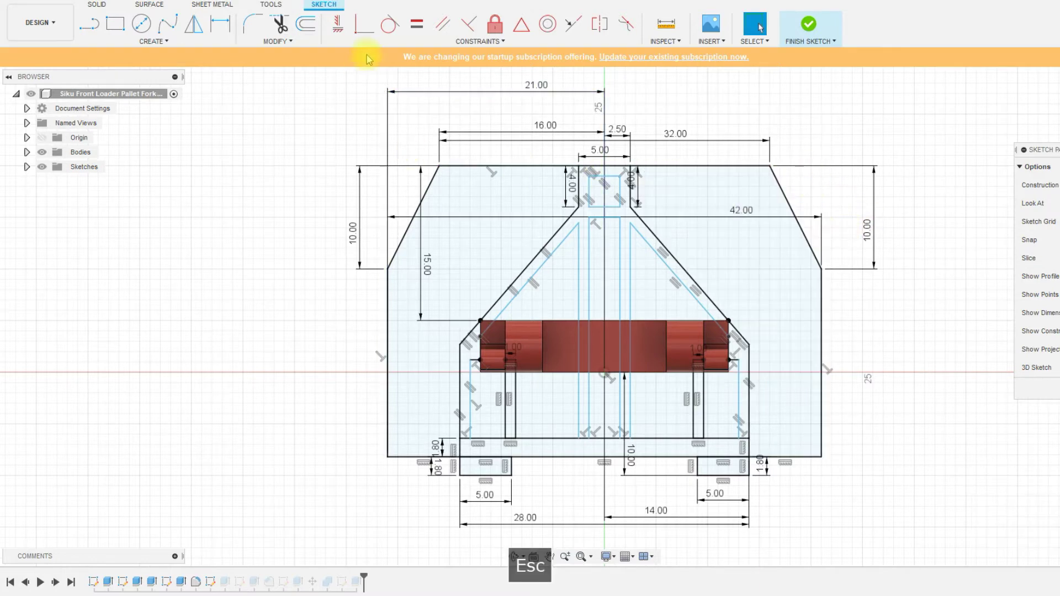
- Offset the left half of the frame outline inward by 1 mm
left_click(305, 24)
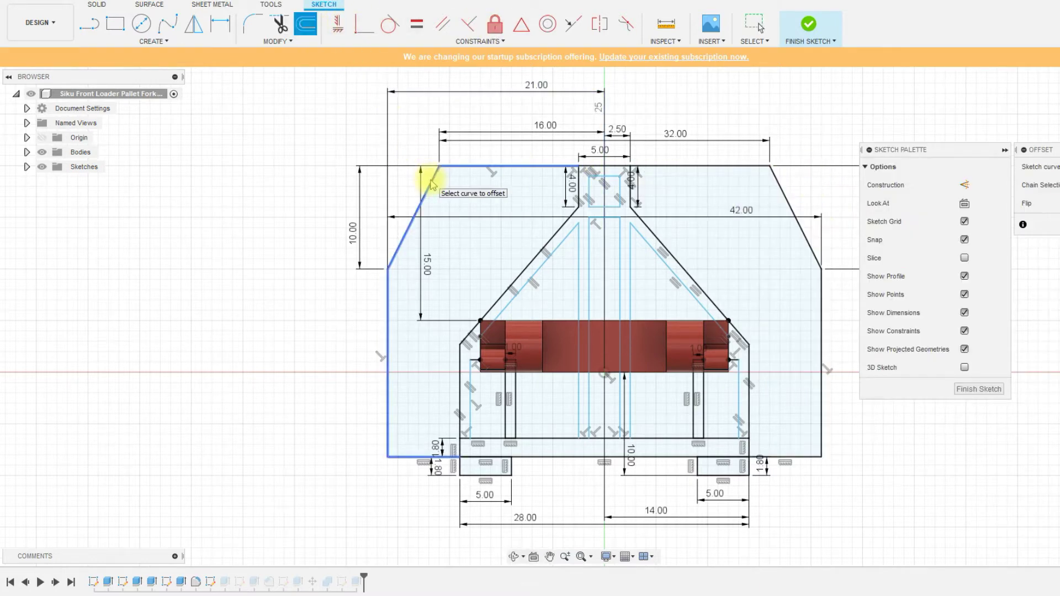
left_click(432, 185)
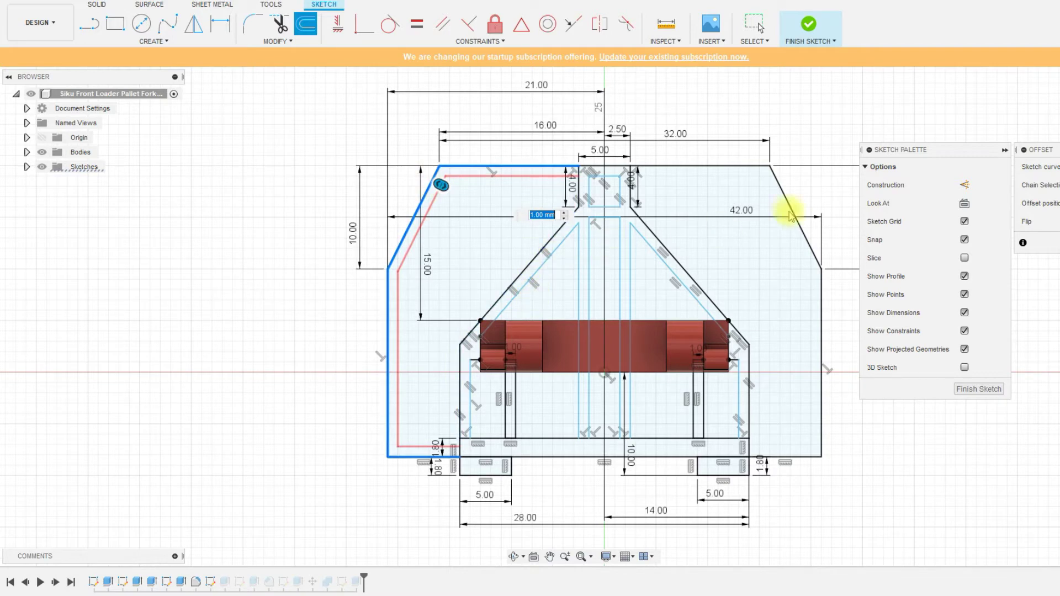
key("Return")
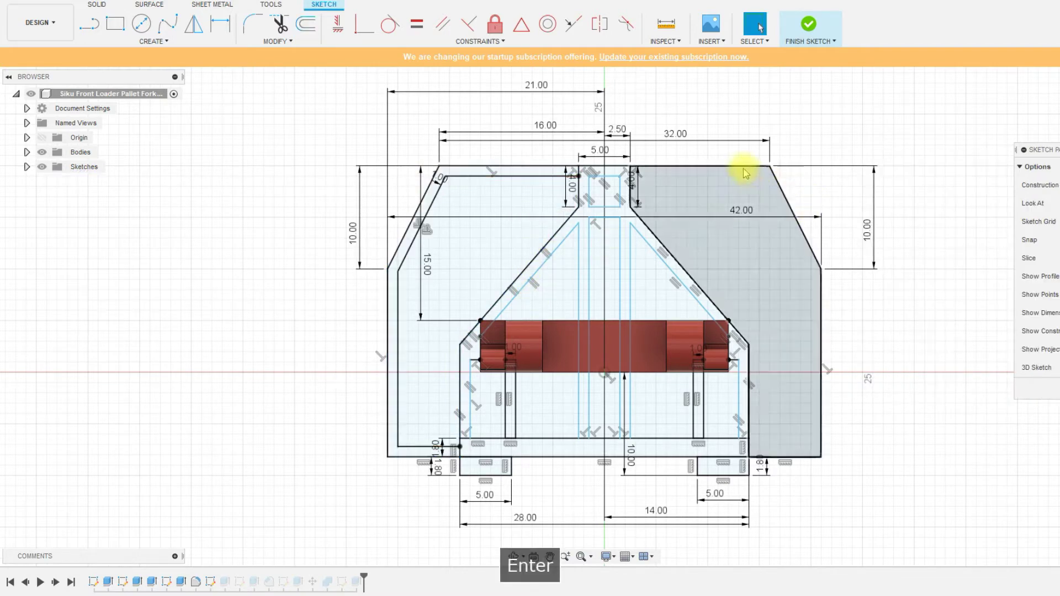
- Offset the right half of the frame outline inward with an offset of -1 mm
left_click(305, 23)
left_click(734, 166)
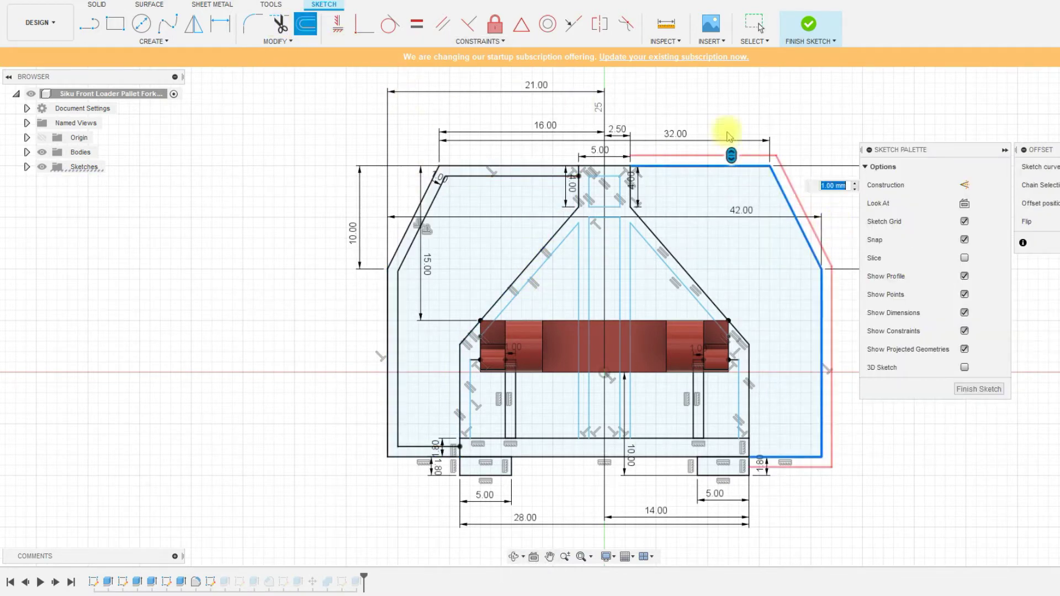
key("BackSpace")
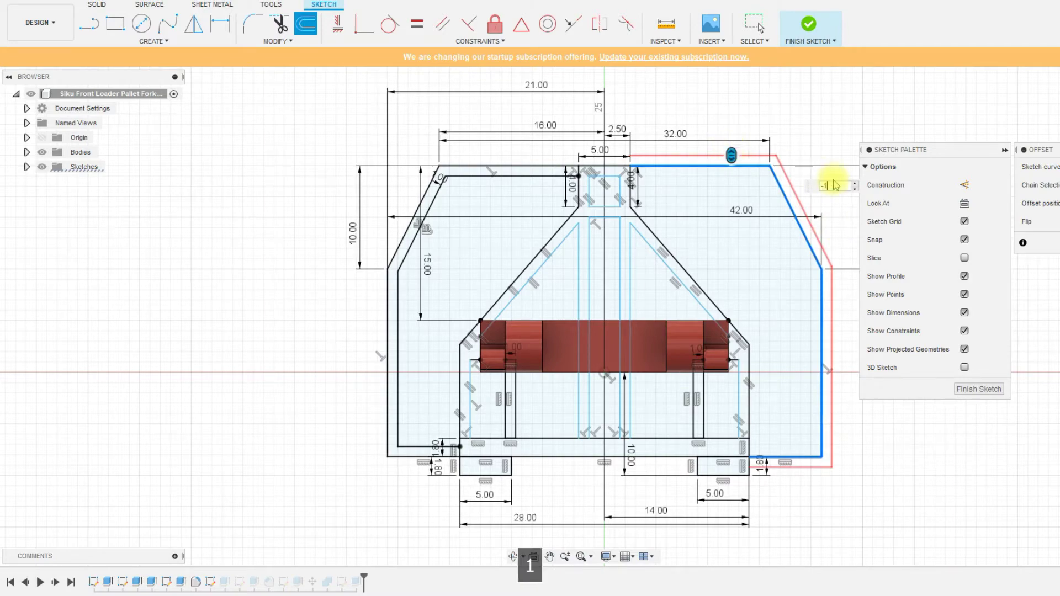
type("-1")
key("Return")
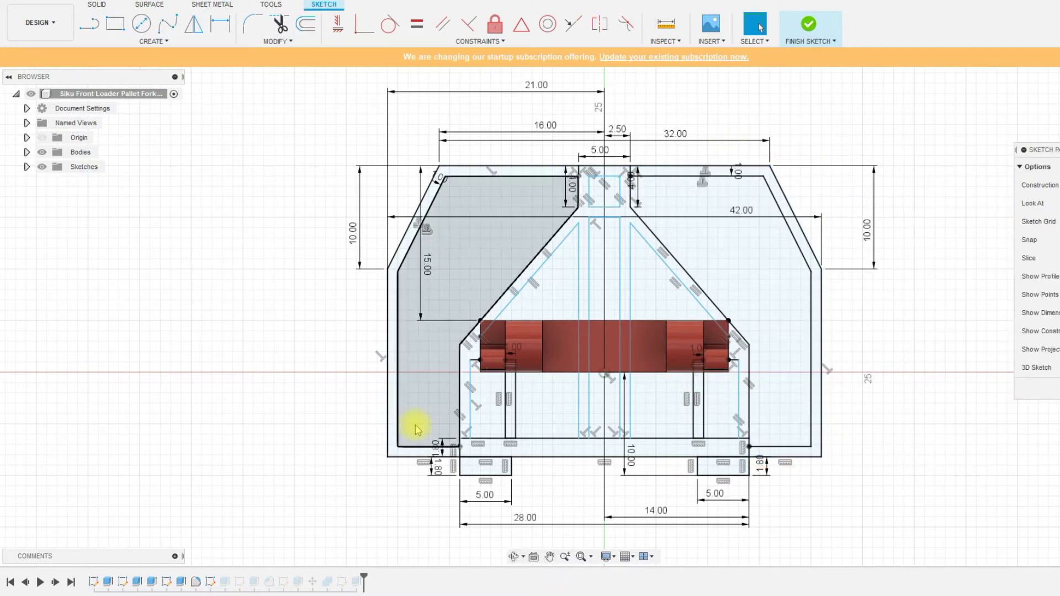
scroll(417, 430, "up", 3)
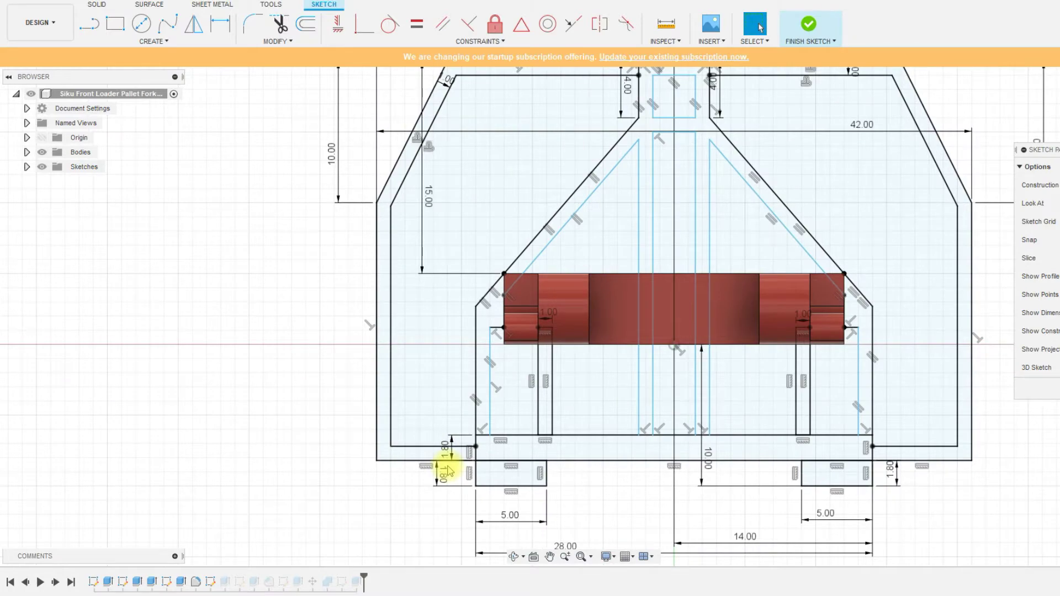
scroll(447, 470, "down", 1)
scroll(448, 470, "down", 1)
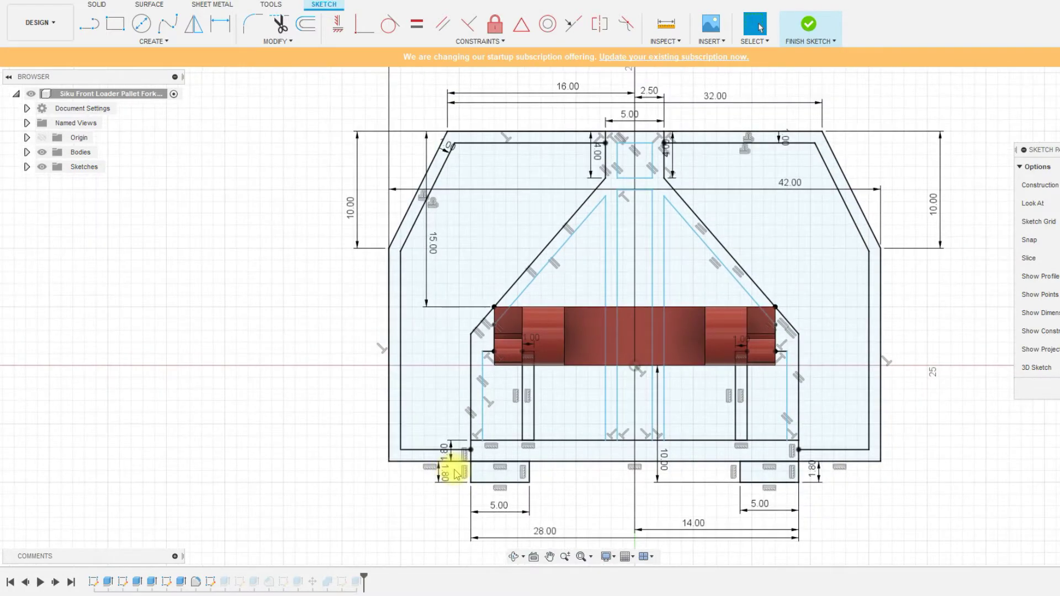
scroll(456, 474, "down", 1)
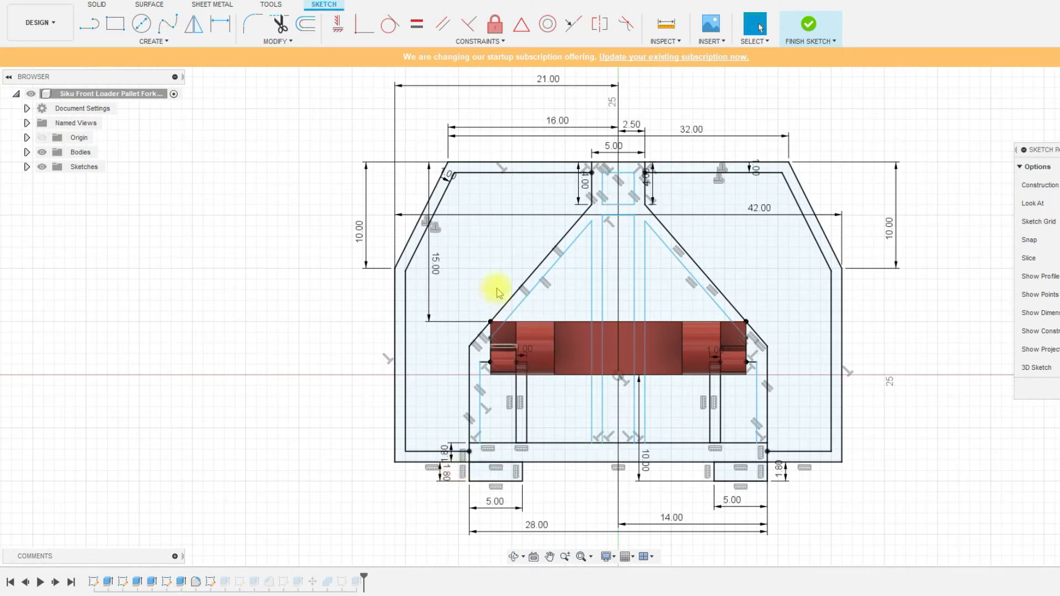
scroll(512, 304, "up", 1)
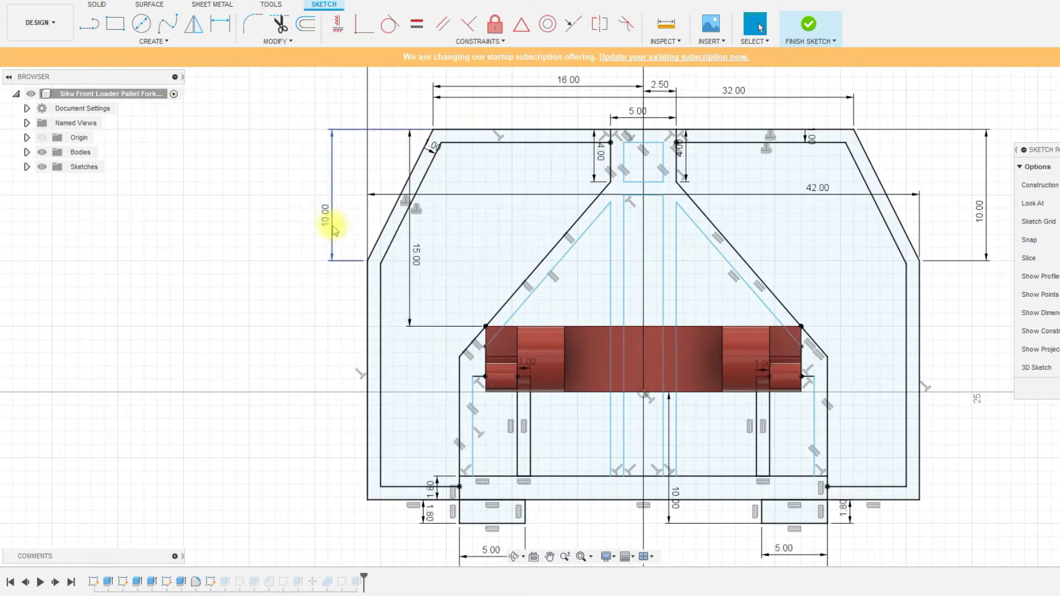
scroll(429, 481, "up", 2)
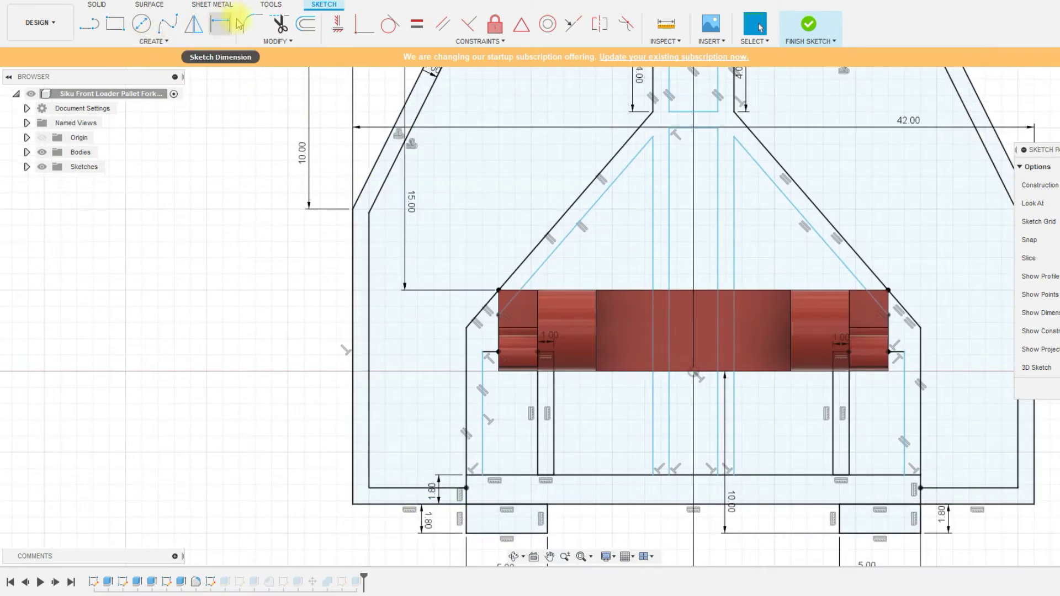
scroll(511, 354, "down", 1)
scroll(512, 354, "down", 1)
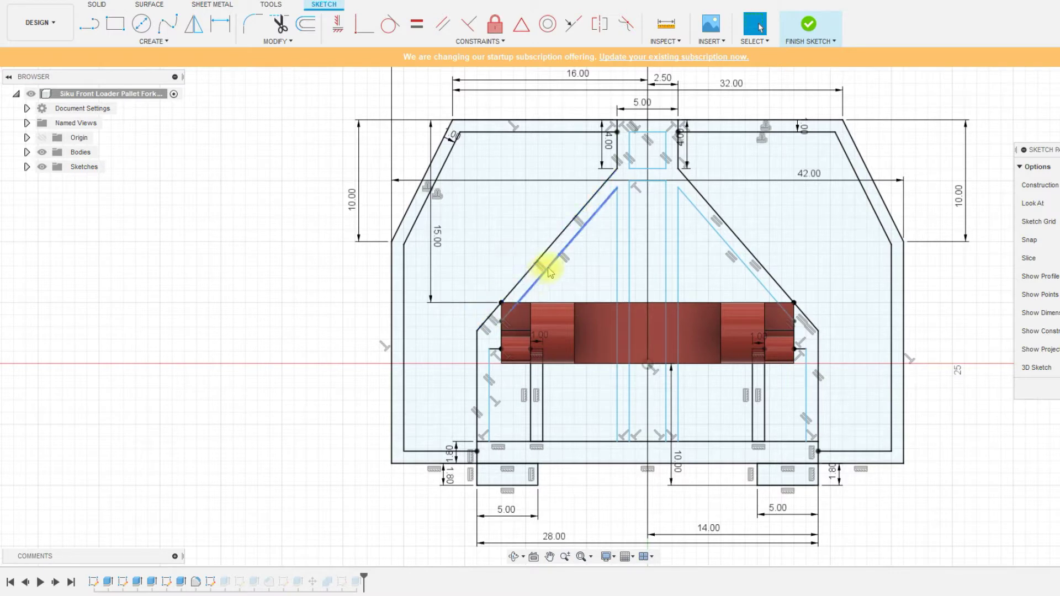
- Trim away the slanted braces on both sides and the two short horizontal lines between the central uprights
left_click(280, 24)
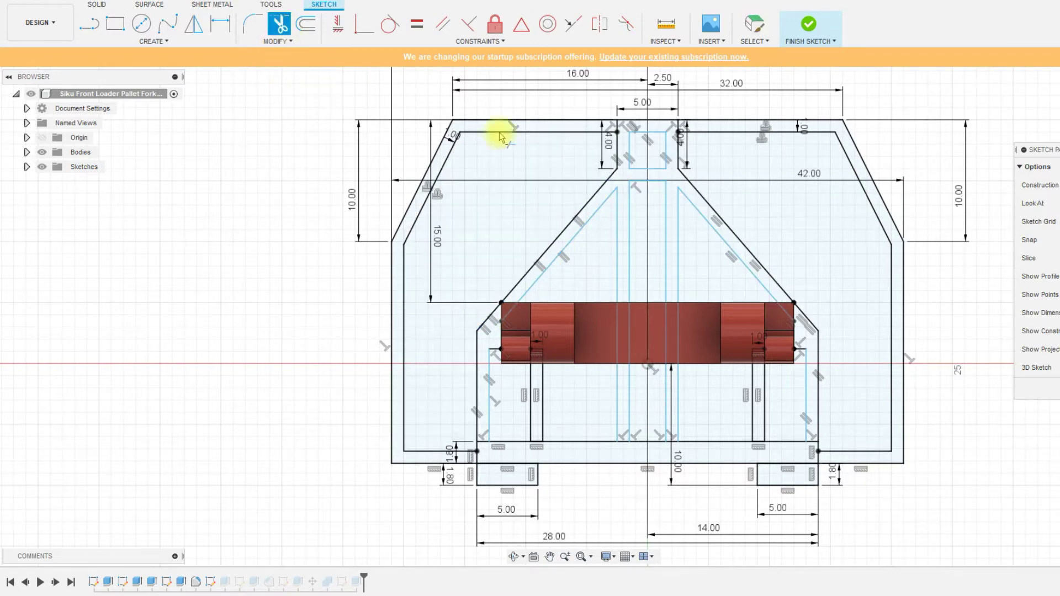
left_click(597, 200)
left_click(592, 220)
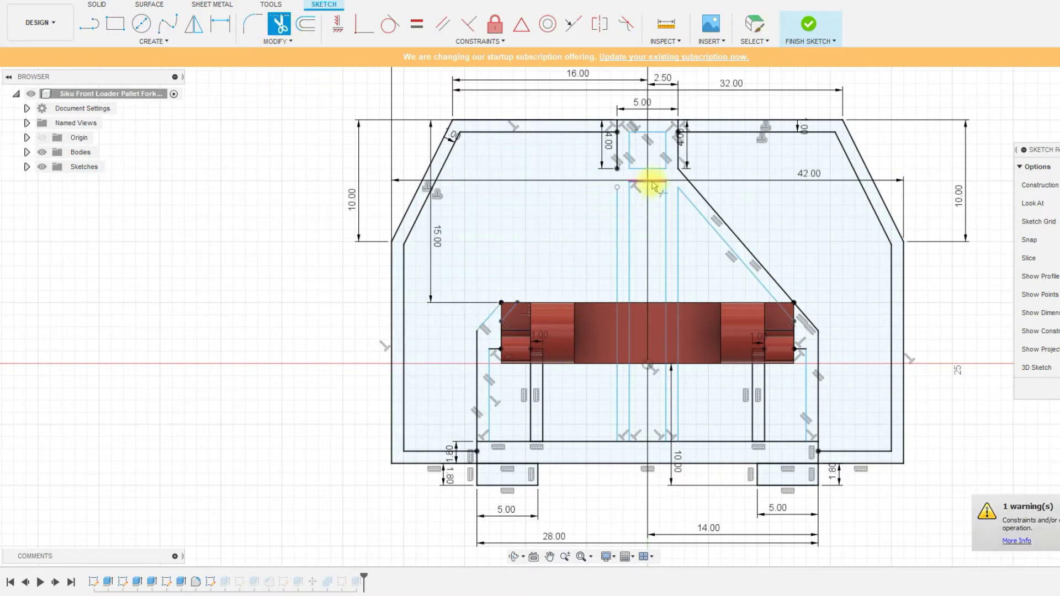
left_click(657, 168)
left_click(649, 181)
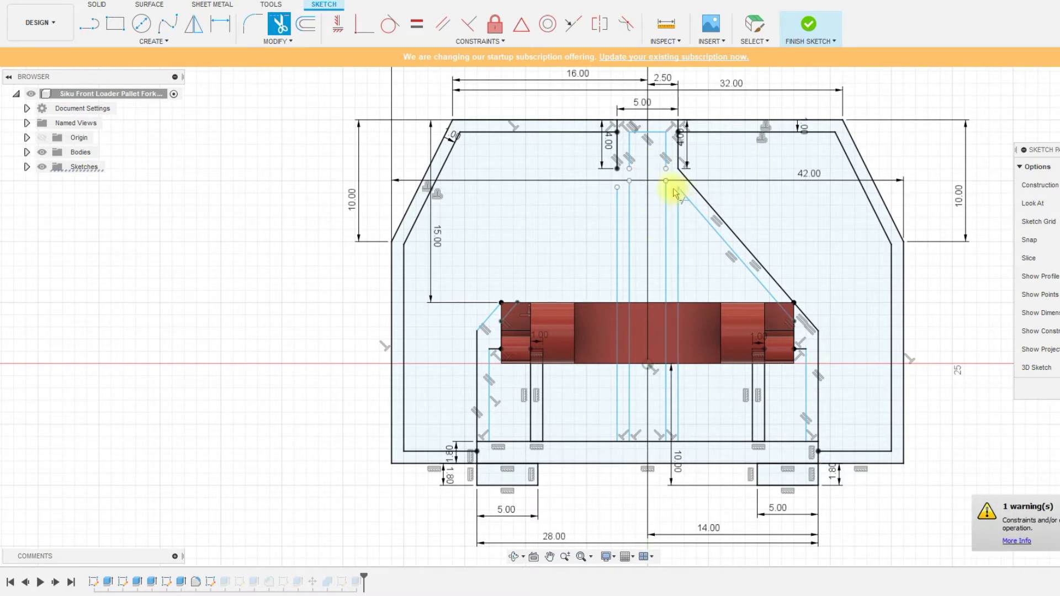
left_click(693, 194)
left_click(705, 193)
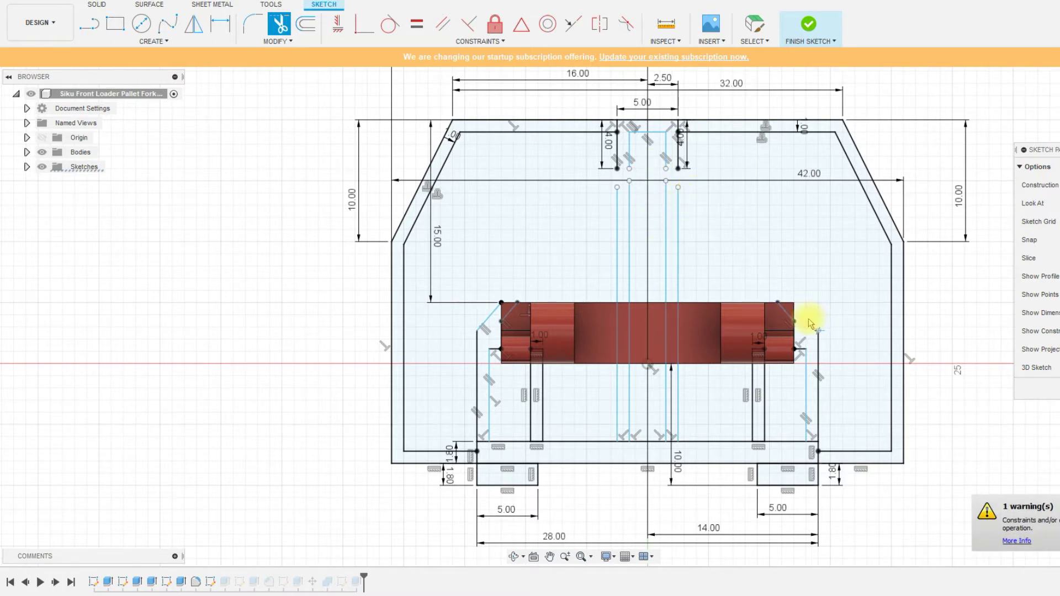
left_click(493, 313)
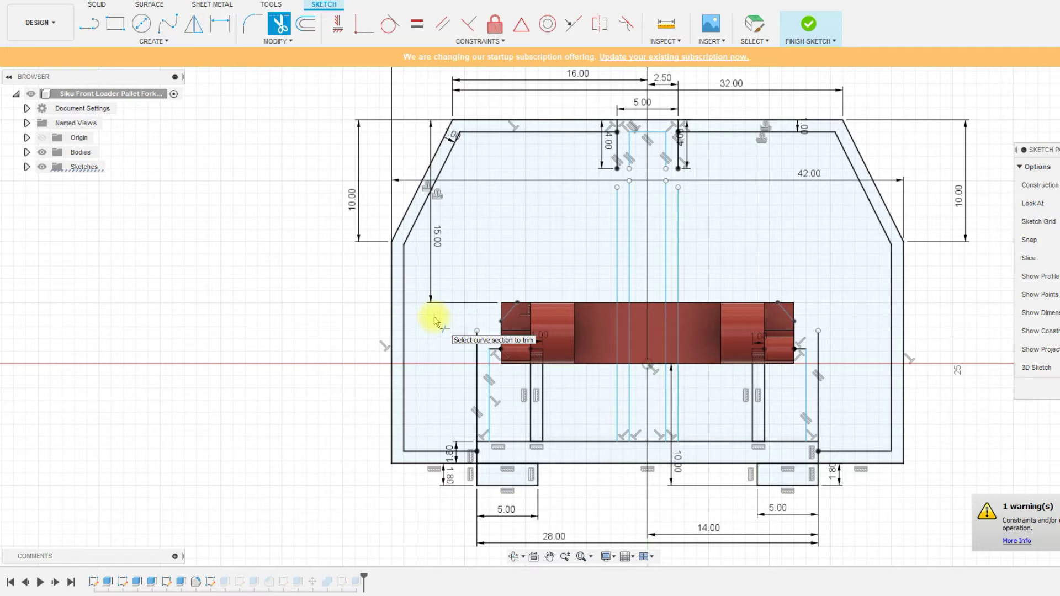
- Draw two horizontal 40 mm lines between the frame's inner sides, one joining the inner bend points and one just below
left_click(88, 23)
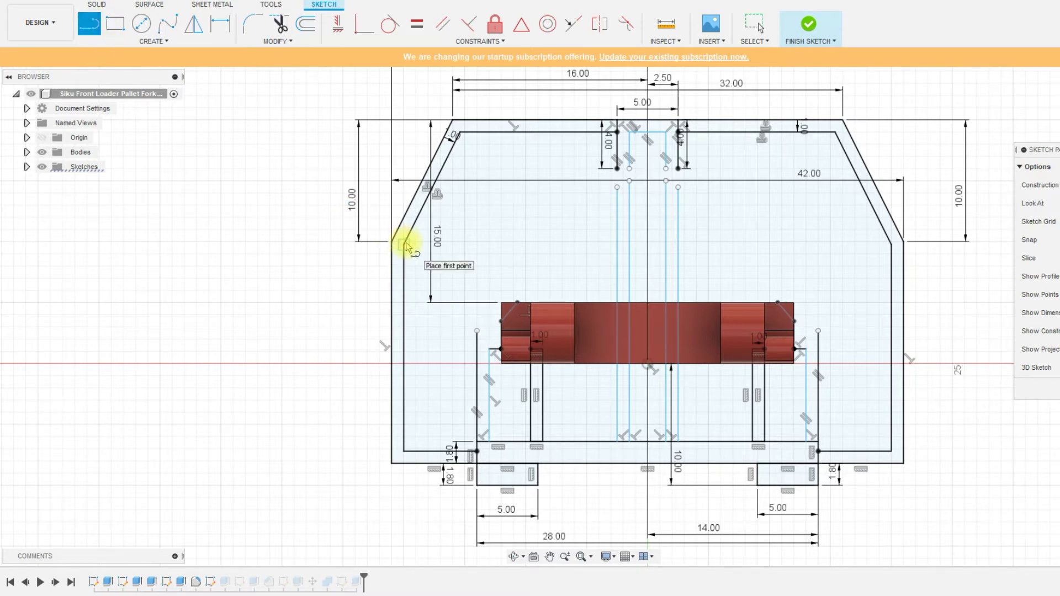
left_click(405, 244)
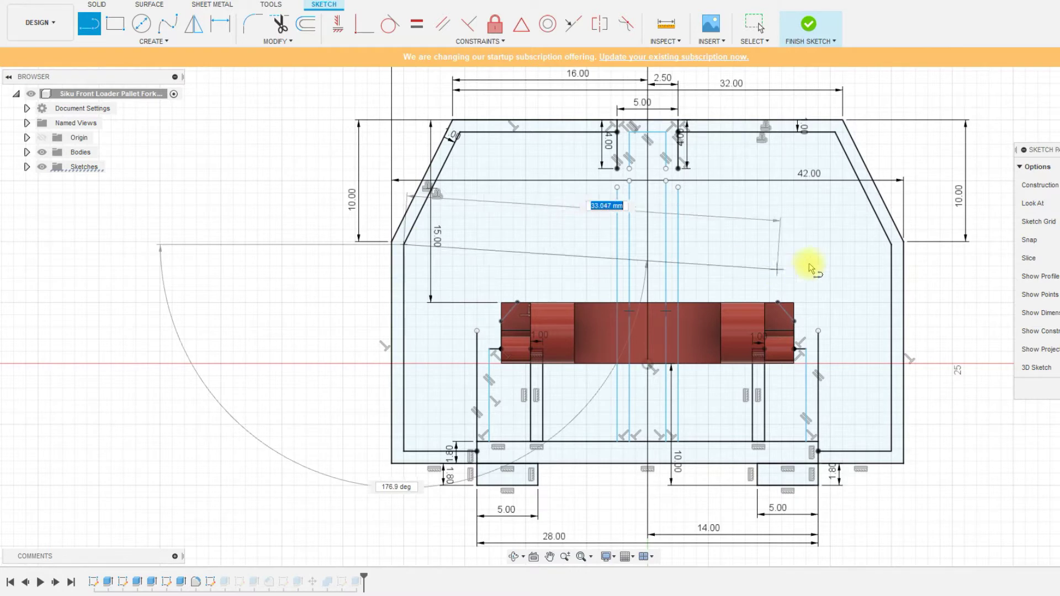
double_click(890, 244)
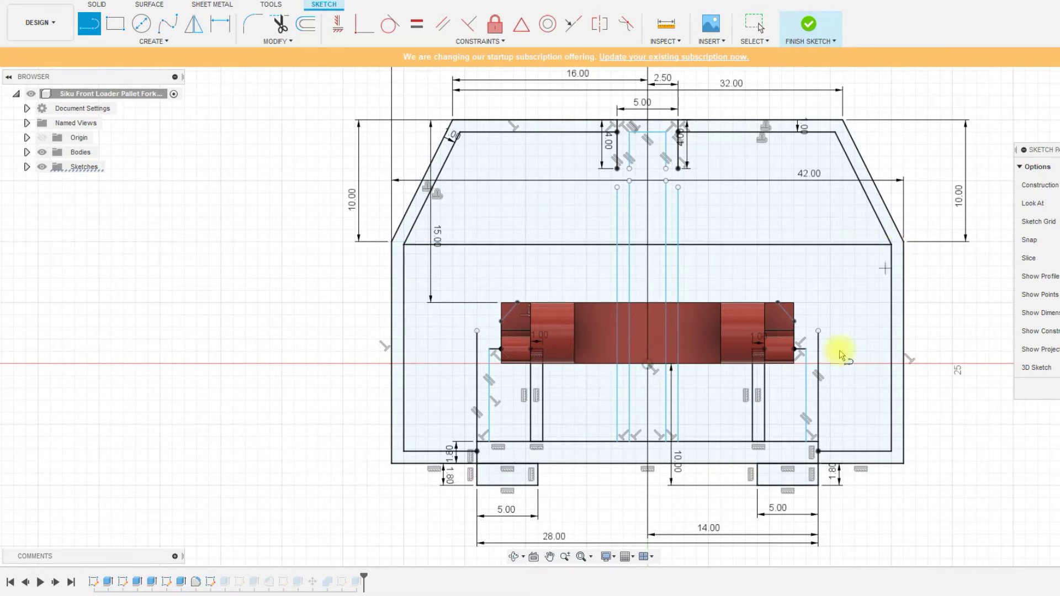
left_click(404, 255)
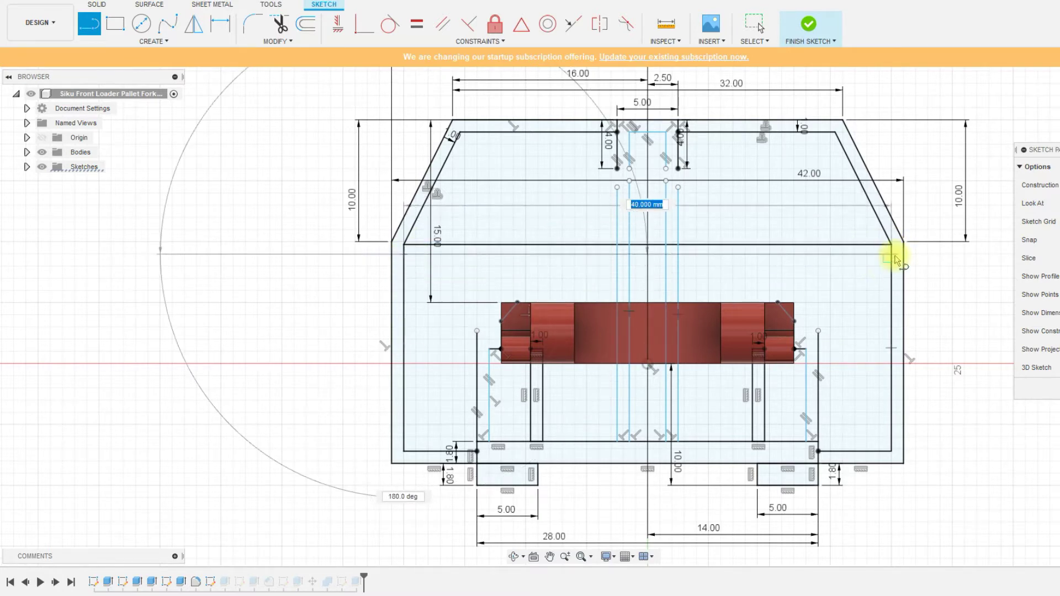
left_click(889, 284)
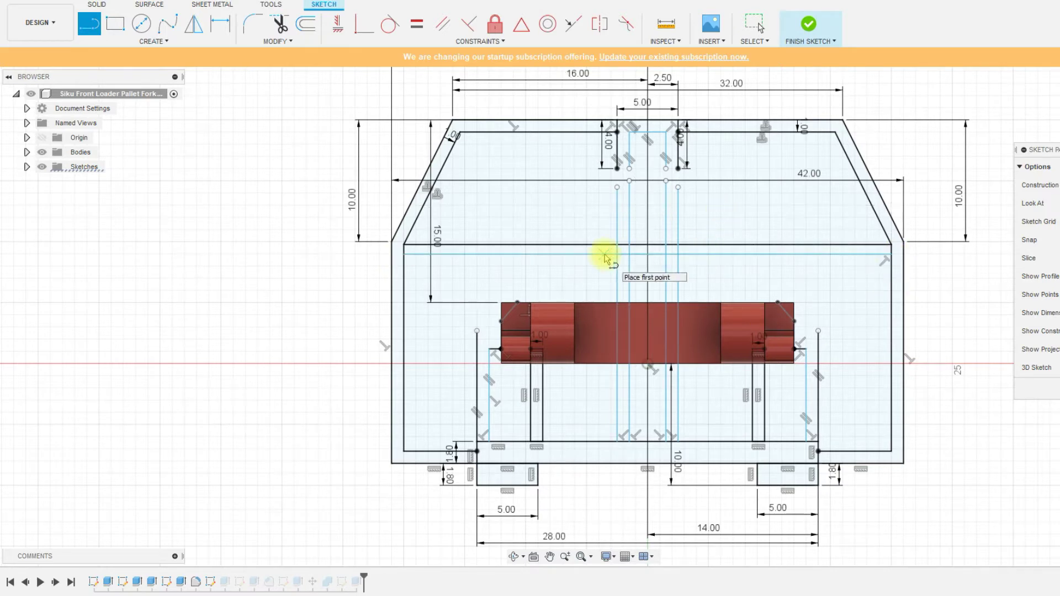
key("Escape")
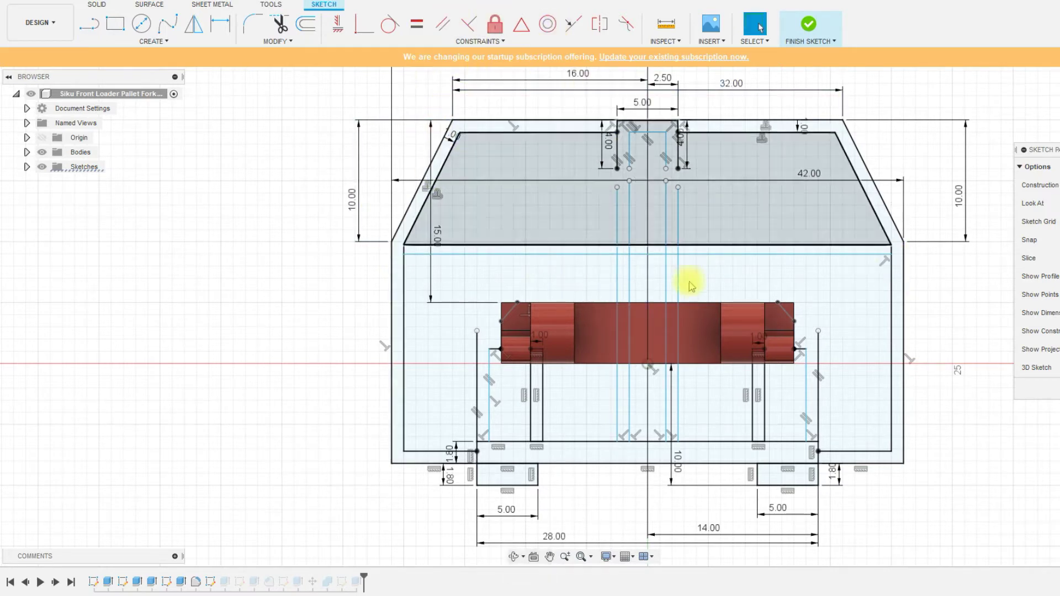
- Dimension the spacing between the two horizontal crossbar lines as 1 mm
key("d")
left_click(827, 245)
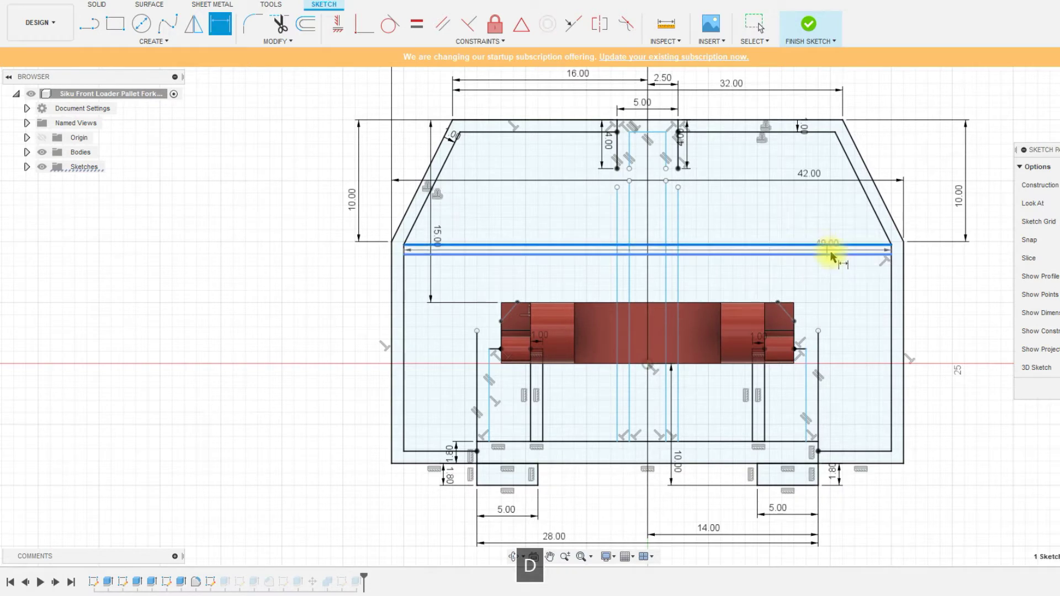
left_click(839, 255)
left_click(926, 254)
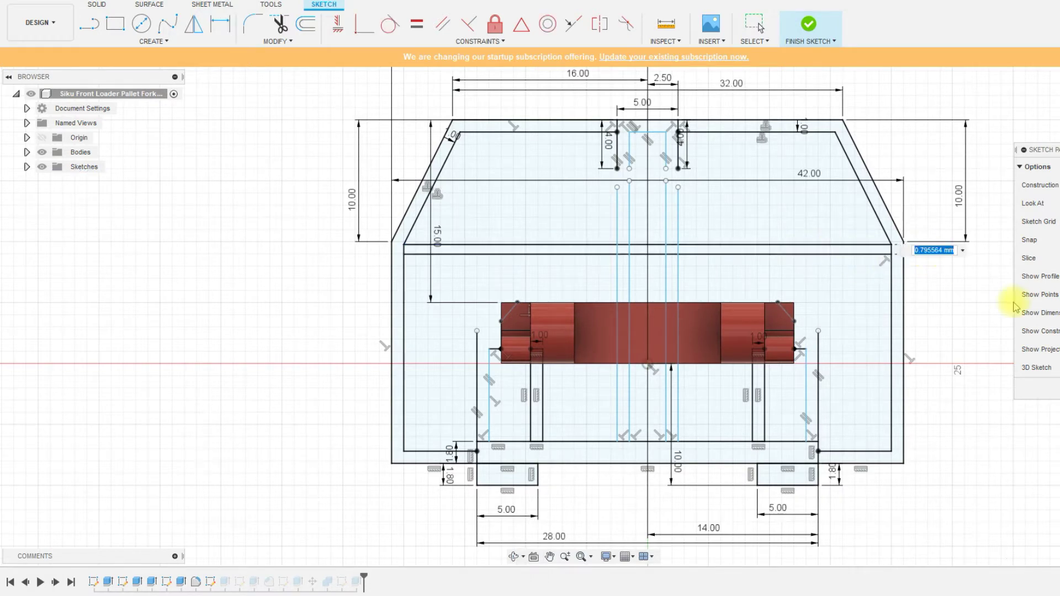
type("1")
key("Return")
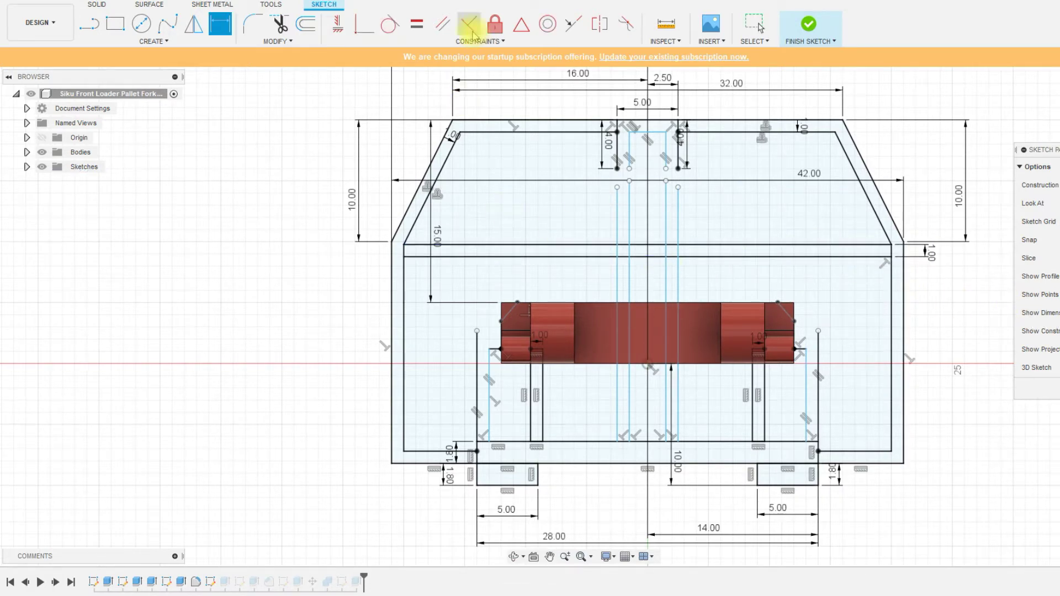
- Trim the line segments where the horizontal crossbar meets the frame's inner sides and crosses the central uprights
left_click(279, 23)
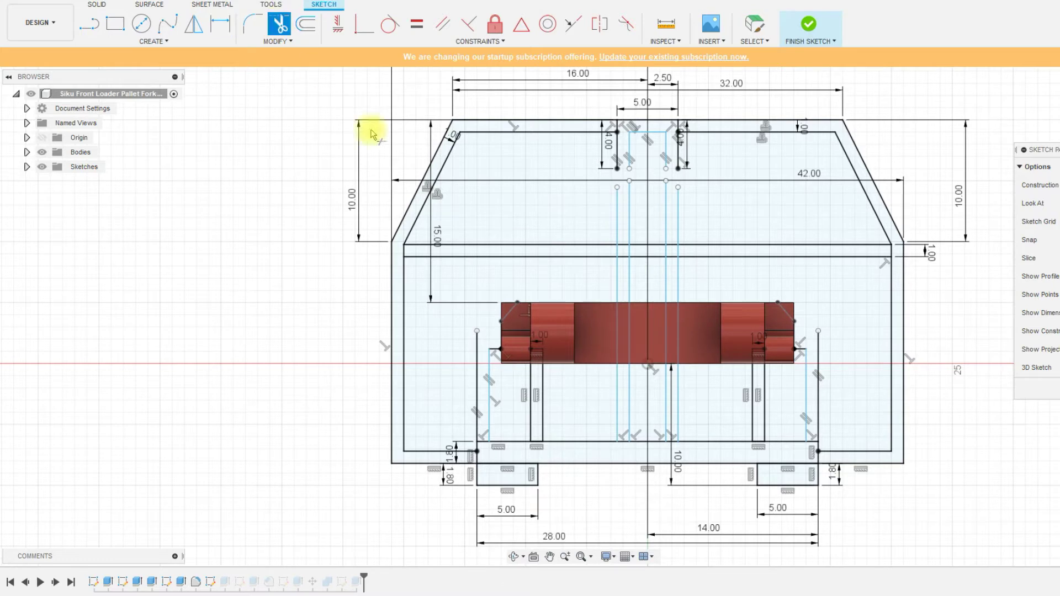
left_click(404, 251)
left_click(880, 263)
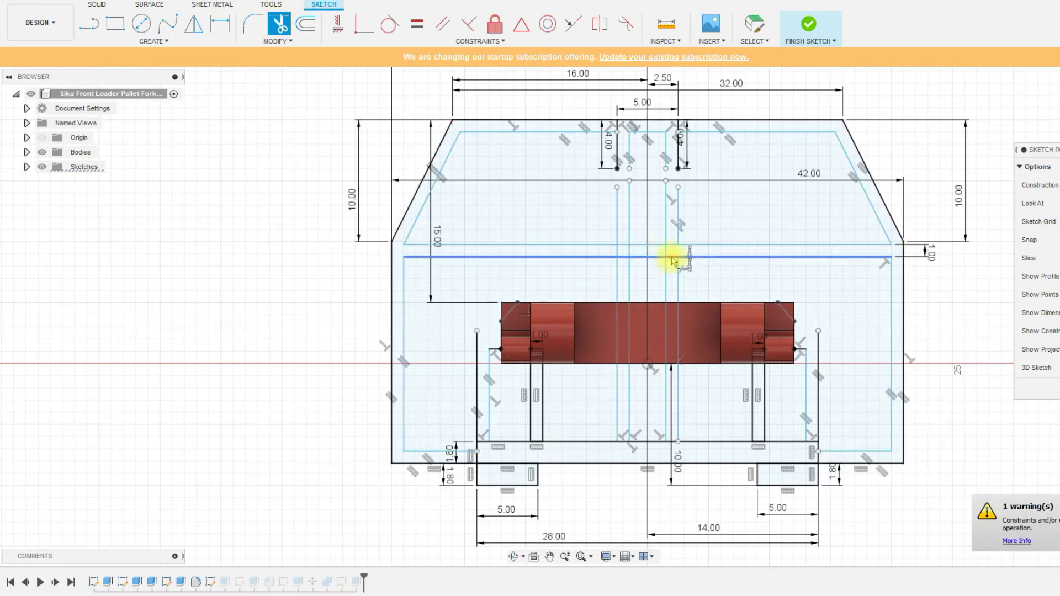
left_click(672, 258)
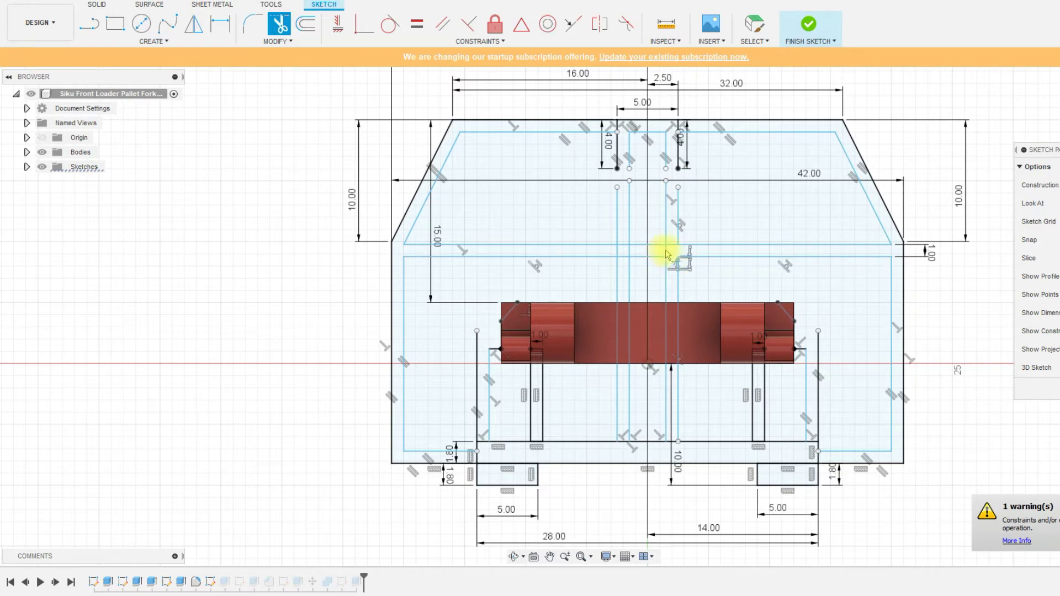
left_click(617, 253)
left_click(623, 244)
left_click(624, 256)
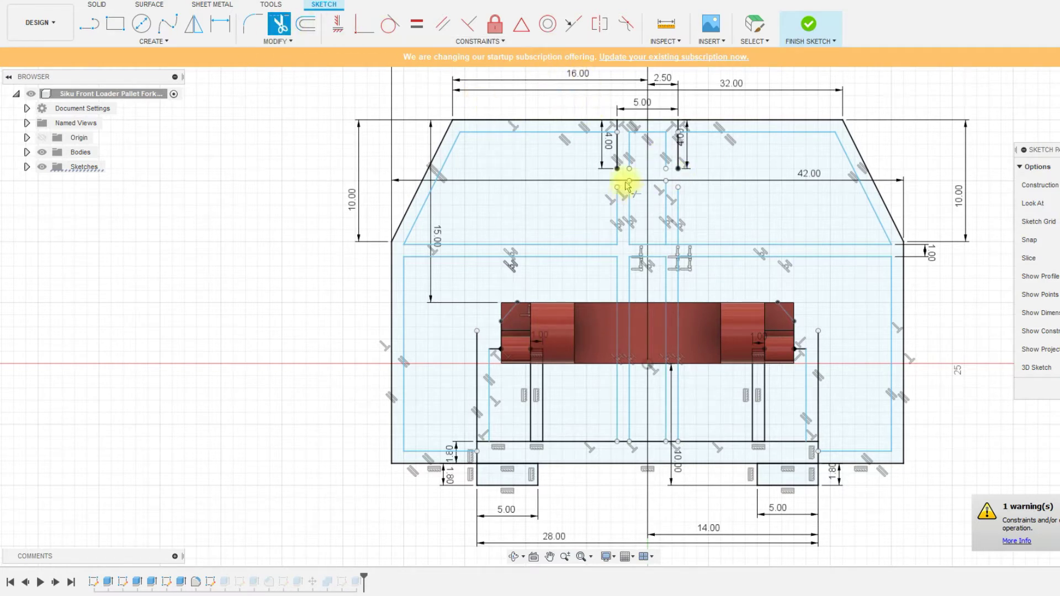
- Trim away the short stubs of the four central upright lines above the horizontal crossbar
left_click(618, 154)
left_click(629, 150)
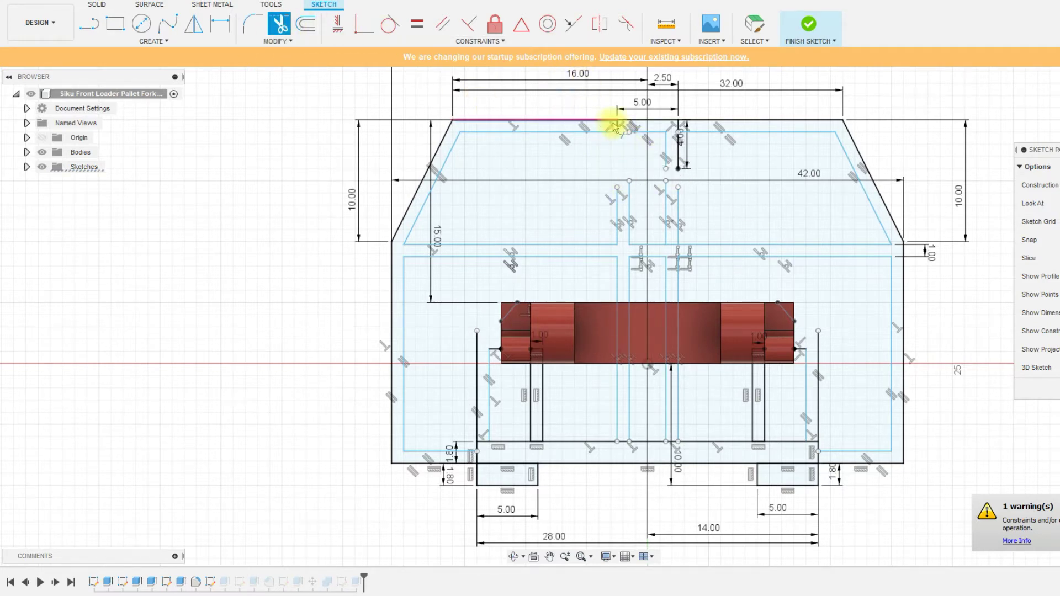
left_click(679, 131)
left_click(681, 148)
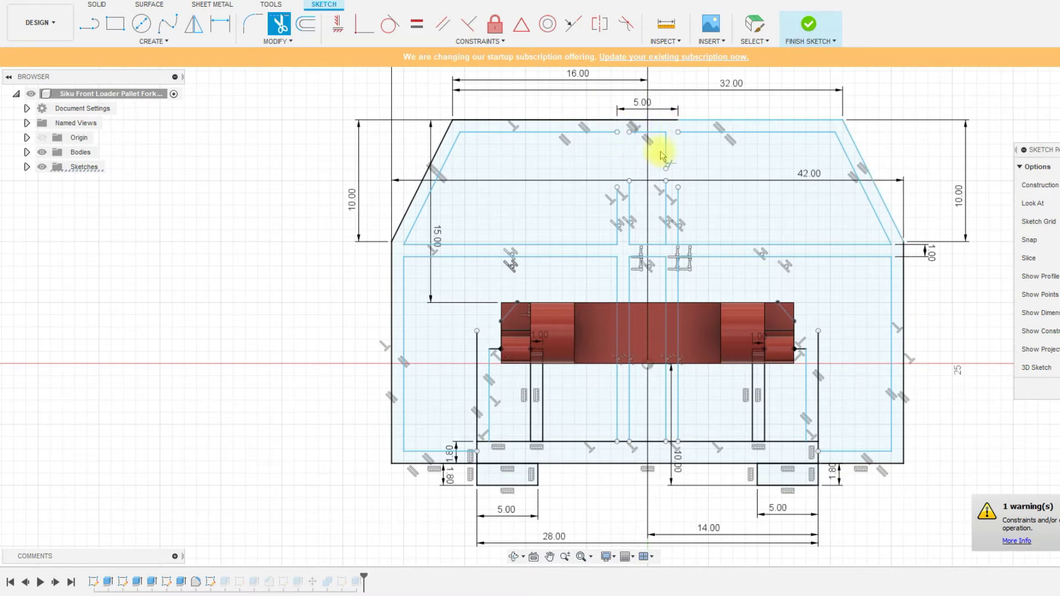
left_click(679, 200)
left_click(667, 206)
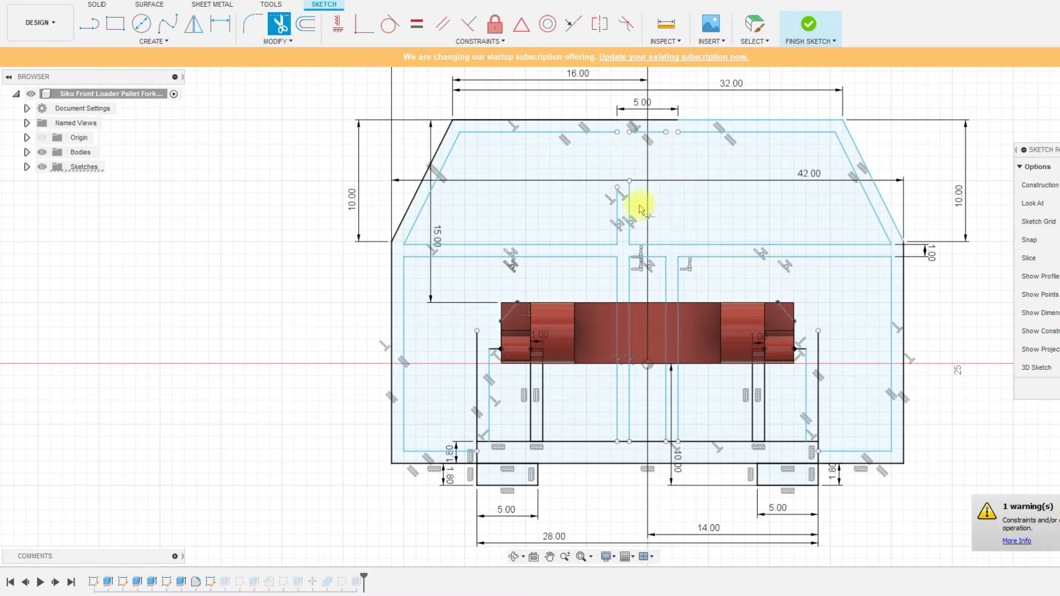
left_click(629, 213)
left_click(617, 209)
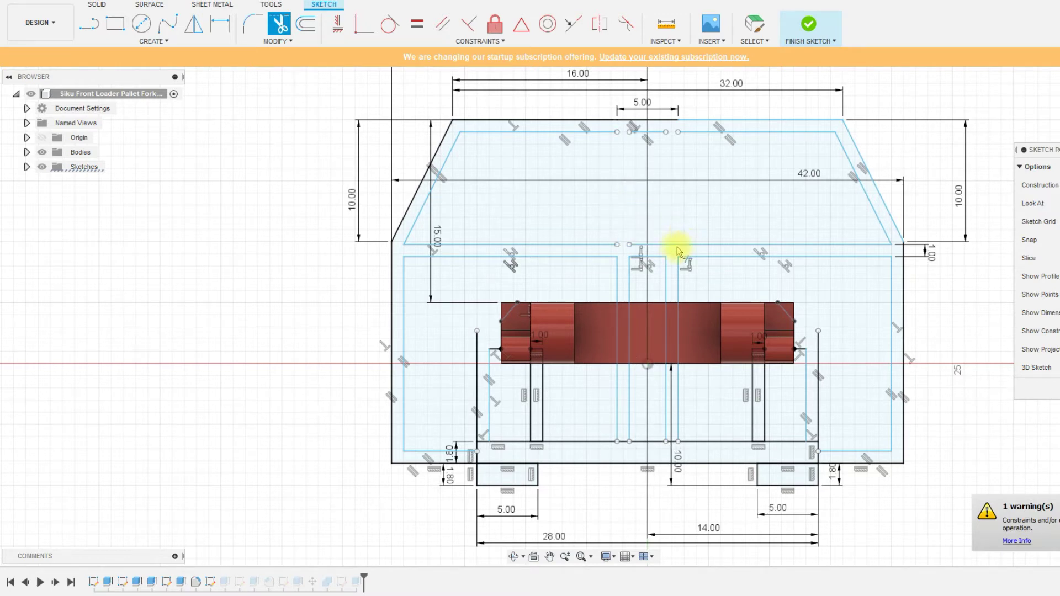
- Draw four vertical lines between the top bar's inner edge and the crossbar, continuing the two central uprights upward
left_click(89, 23)
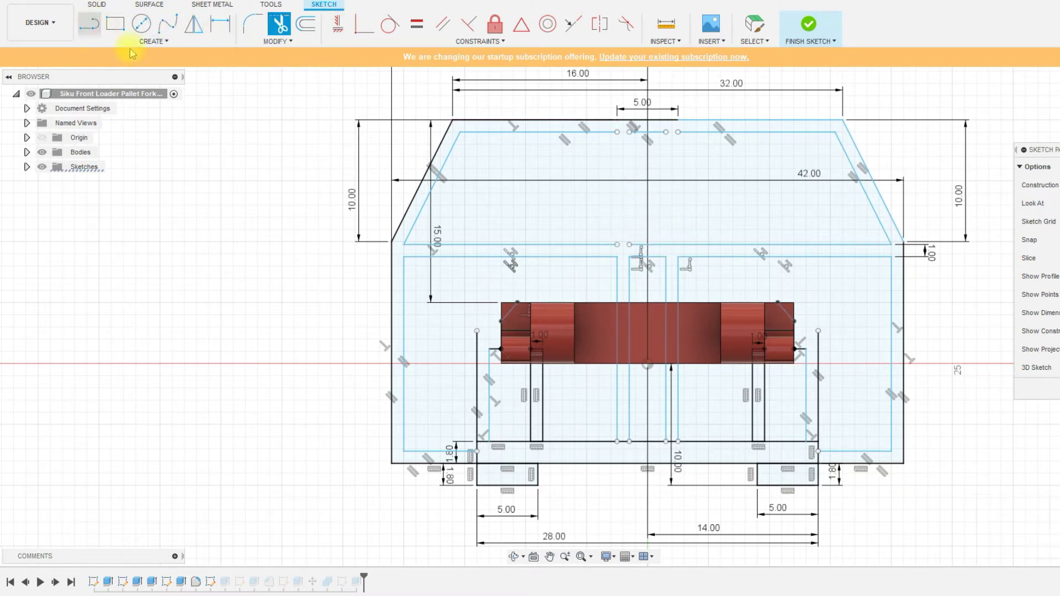
left_click(629, 244)
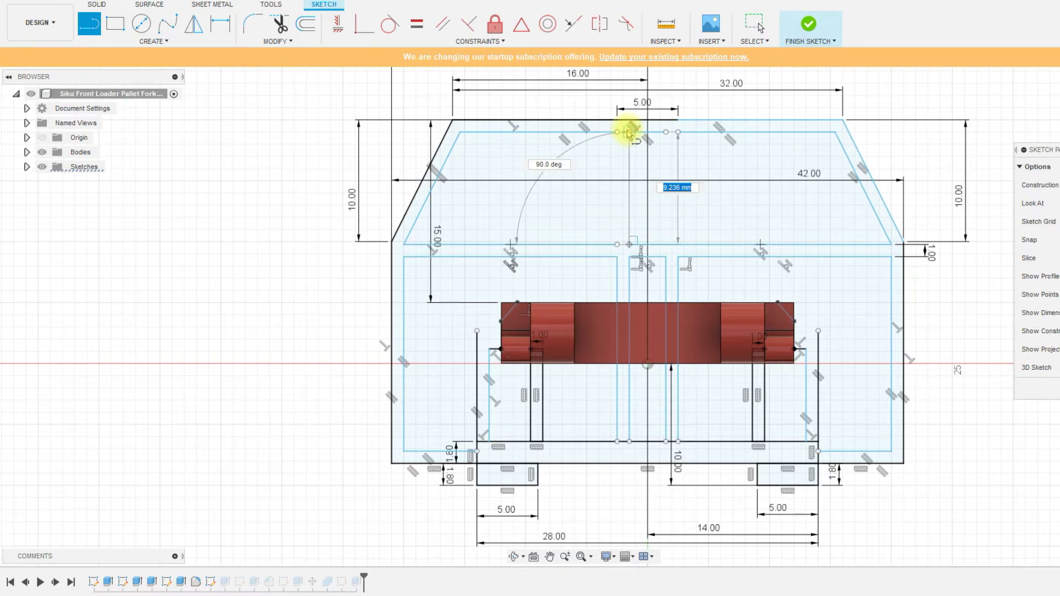
double_click(629, 132)
left_click(618, 244)
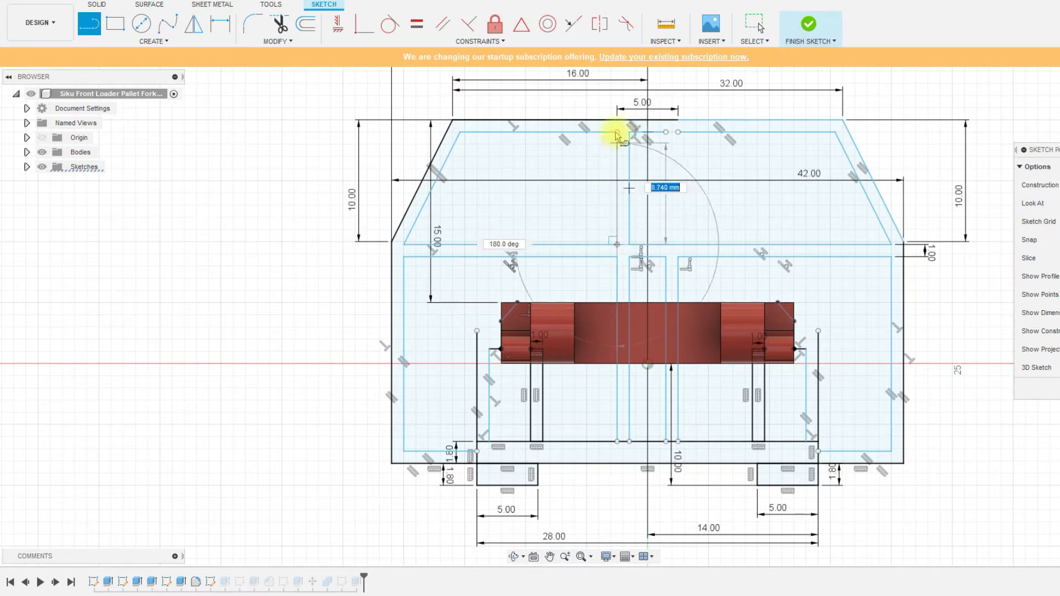
double_click(617, 132)
left_click(666, 132)
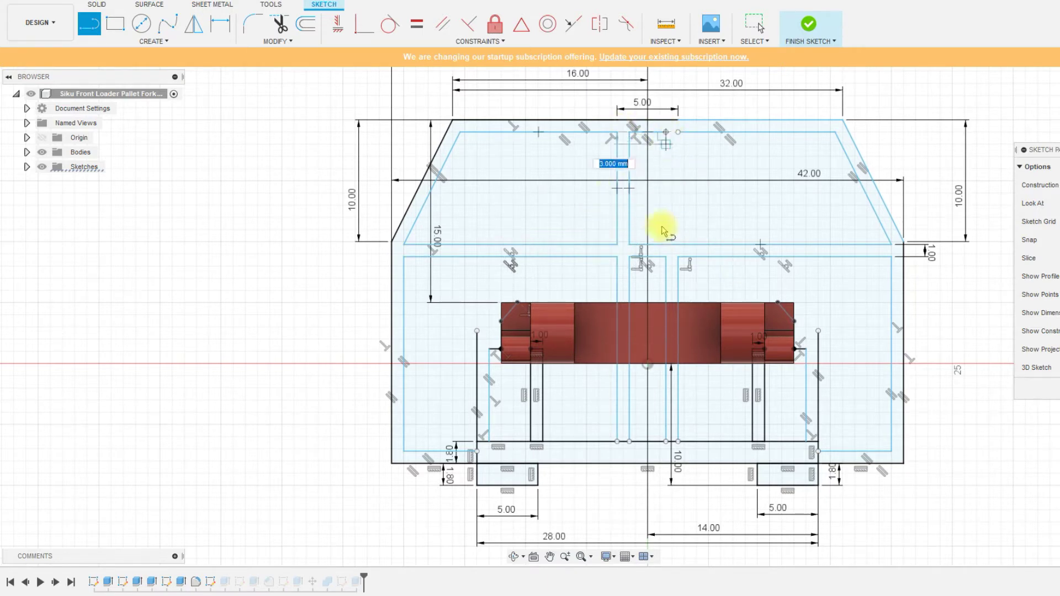
double_click(666, 245)
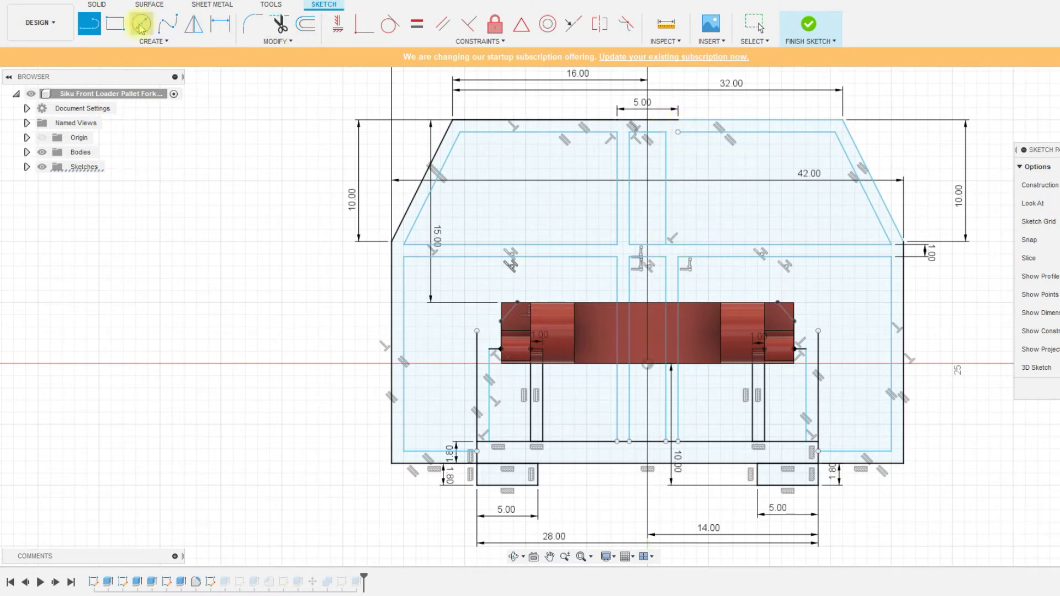
left_click(679, 133)
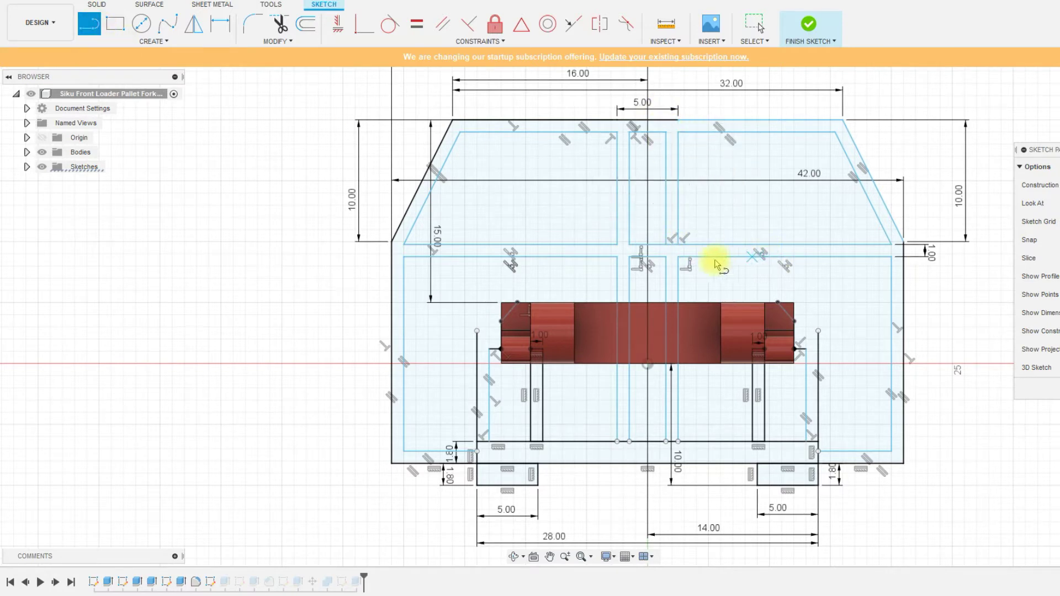
- Trim the crossbar line within the uprights, the outer vertical line above the left fork, and the short segments at the bottom bar's ends
left_click(279, 25)
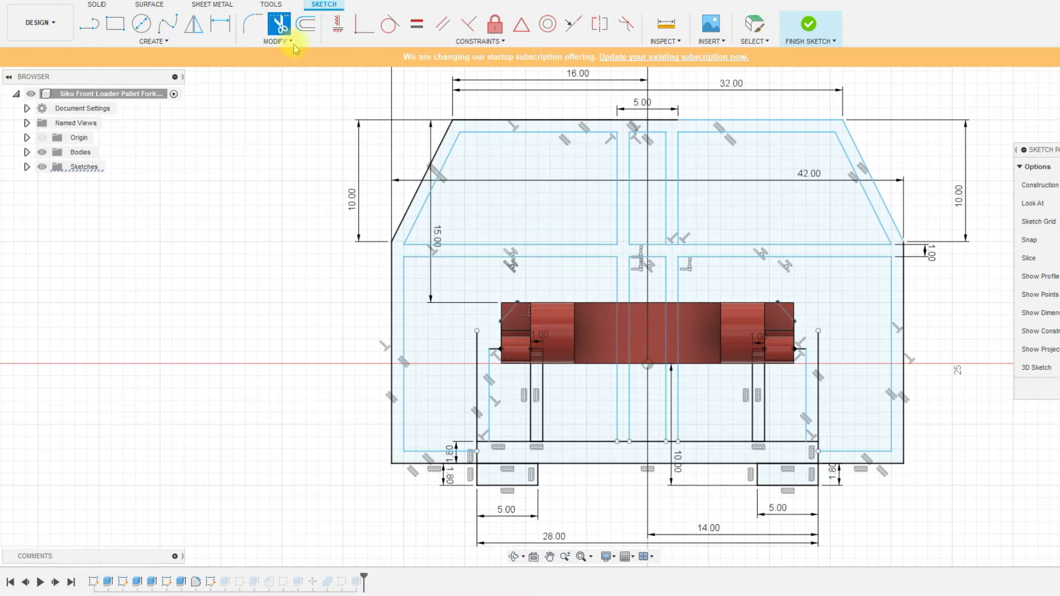
left_click(679, 238)
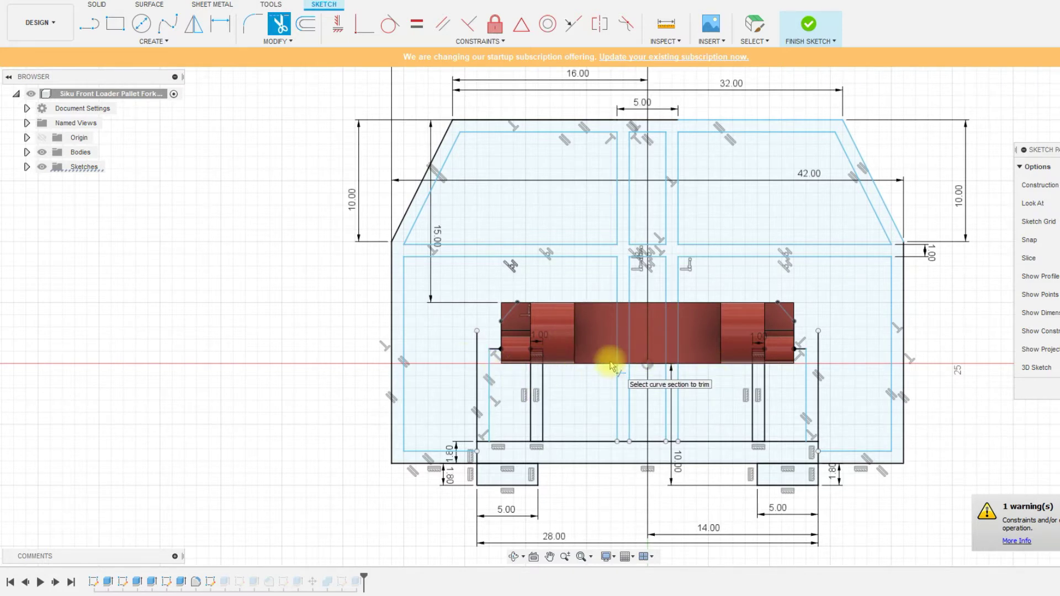
left_click(482, 391)
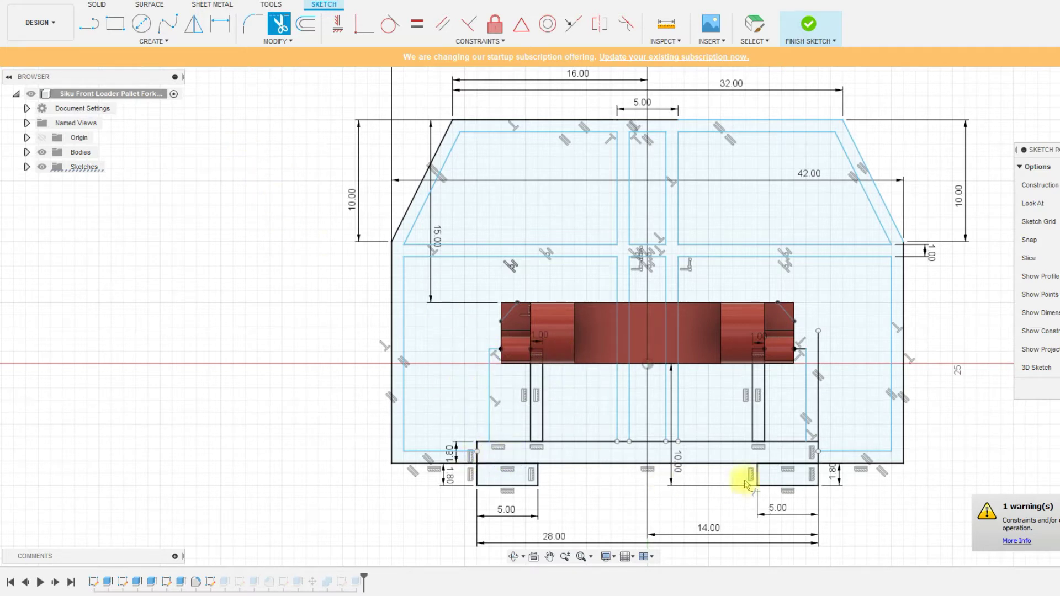
left_click(479, 458)
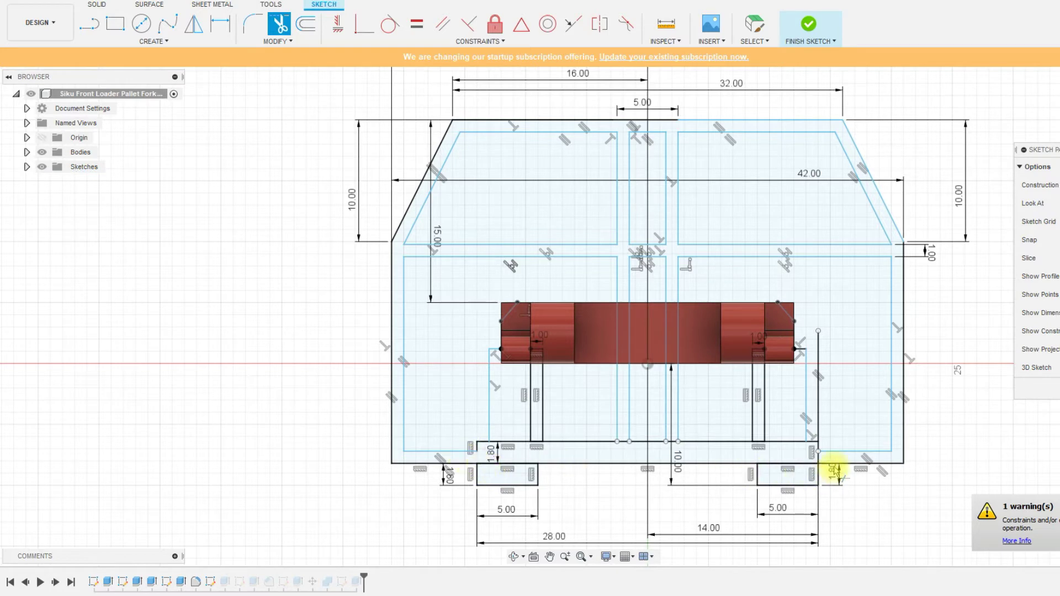
left_click(819, 458)
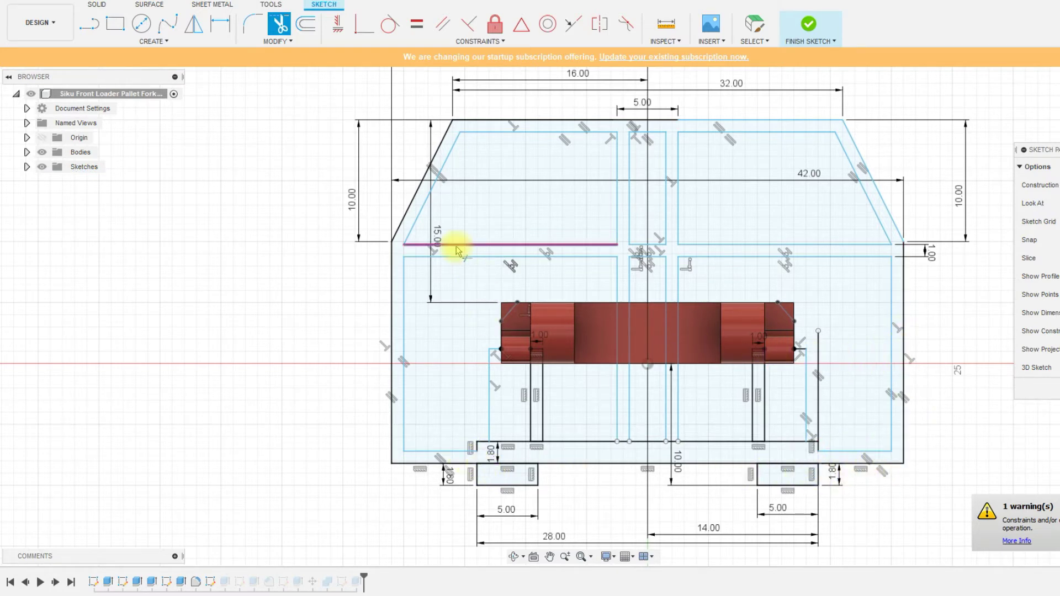
left_click(89, 24)
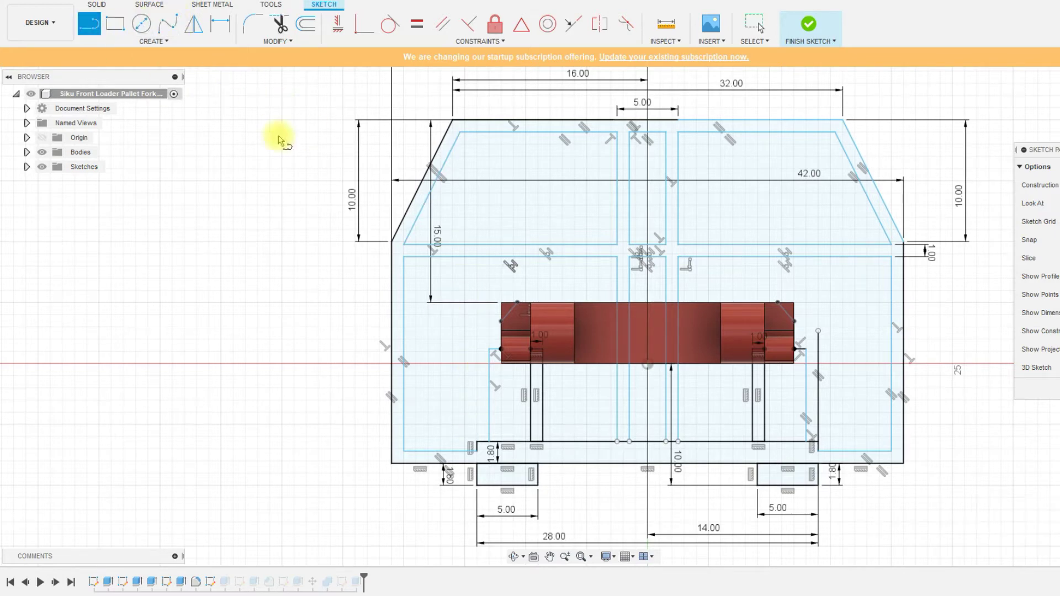
left_click(473, 257)
left_click(478, 443)
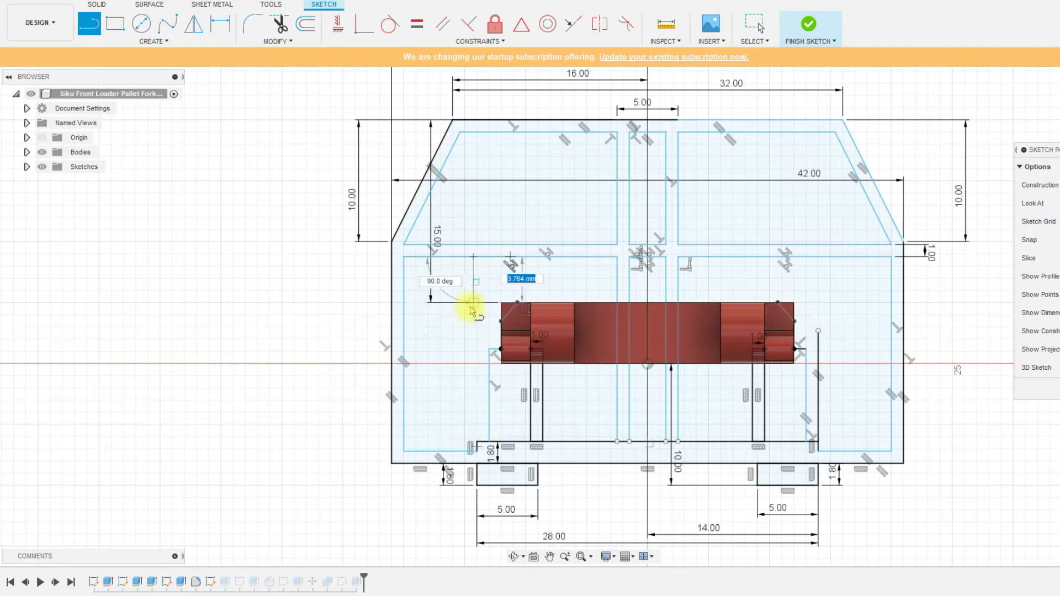
key("Escape")
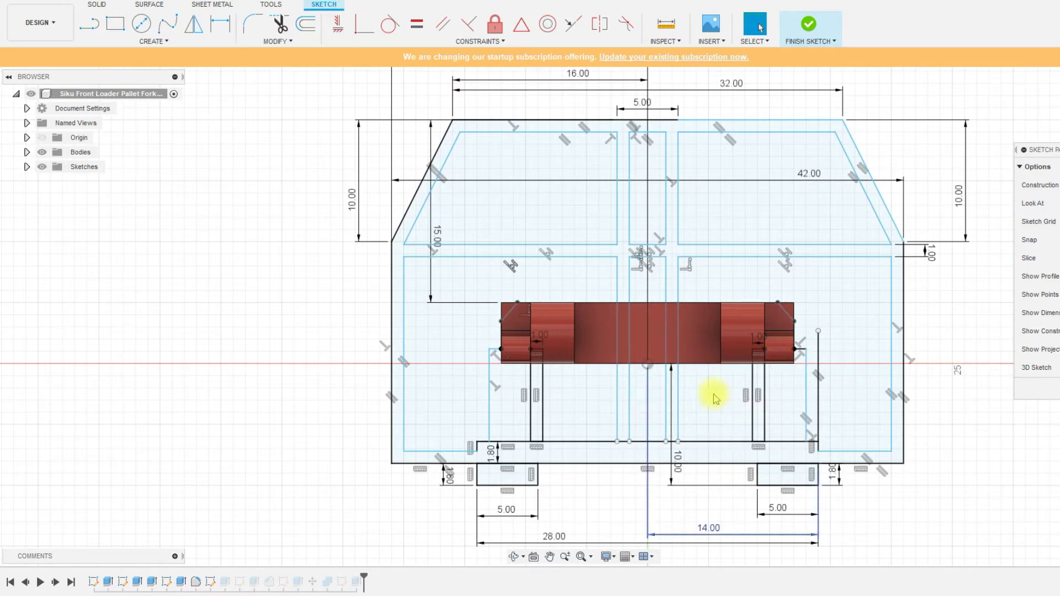
scroll(786, 358, "down", 2)
scroll(938, 359, "up", 2)
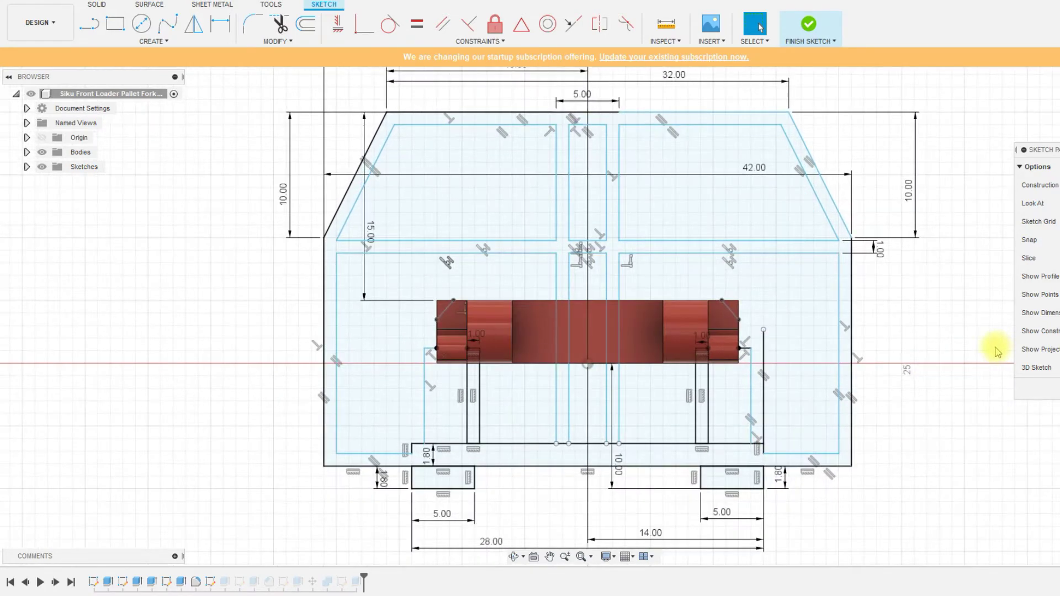
scroll(938, 375, "down", 2)
scroll(988, 360, "up", 1)
scroll(575, 360, "up", 2)
scroll(289, 303, "down", 3)
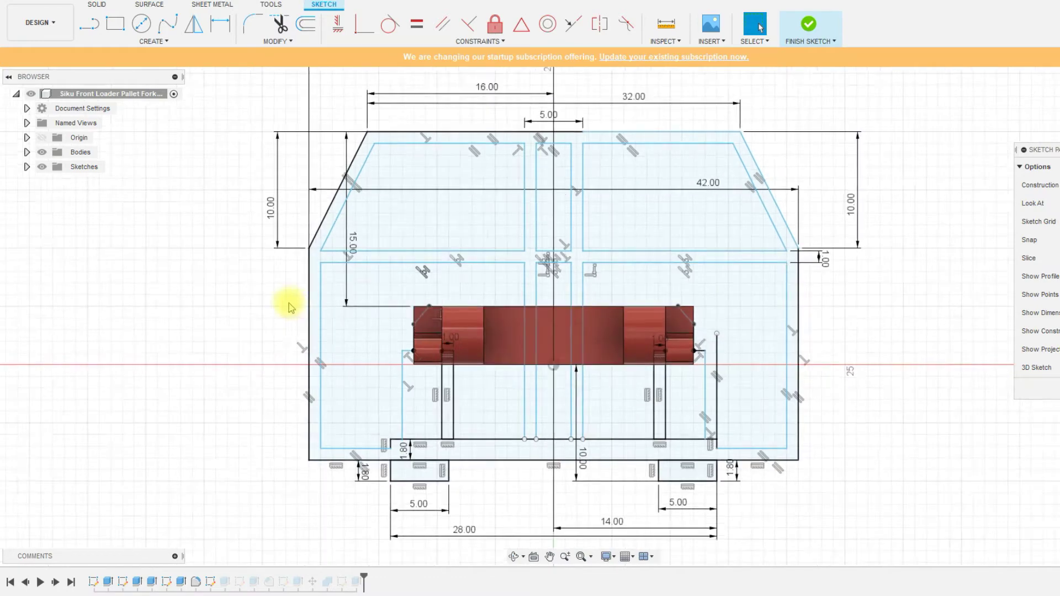
scroll(336, 316, "down", 2)
scroll(400, 334, "up", 2)
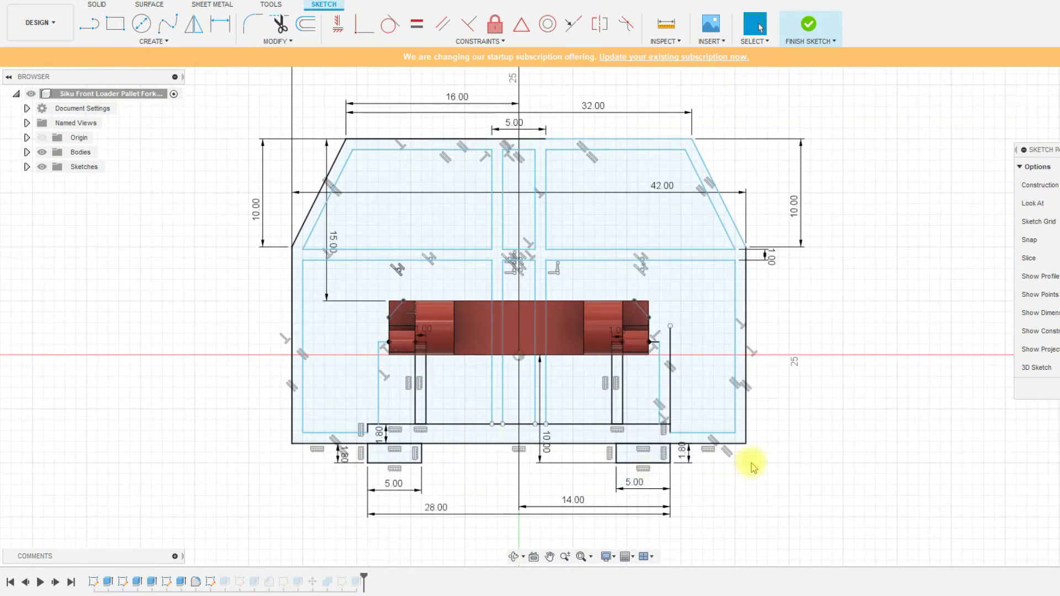
- Draw two vertical construction lines about 33.8 mm apart through the full frame height, one outside each fork
left_click_drag(1037, 150, 982, 147)
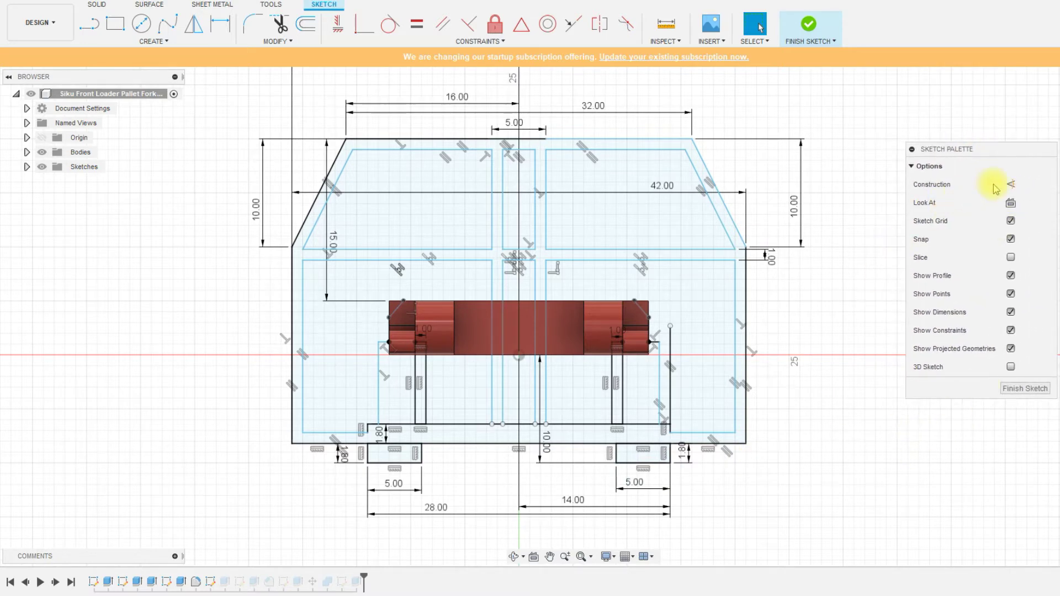
left_click(1010, 184)
left_click(88, 23)
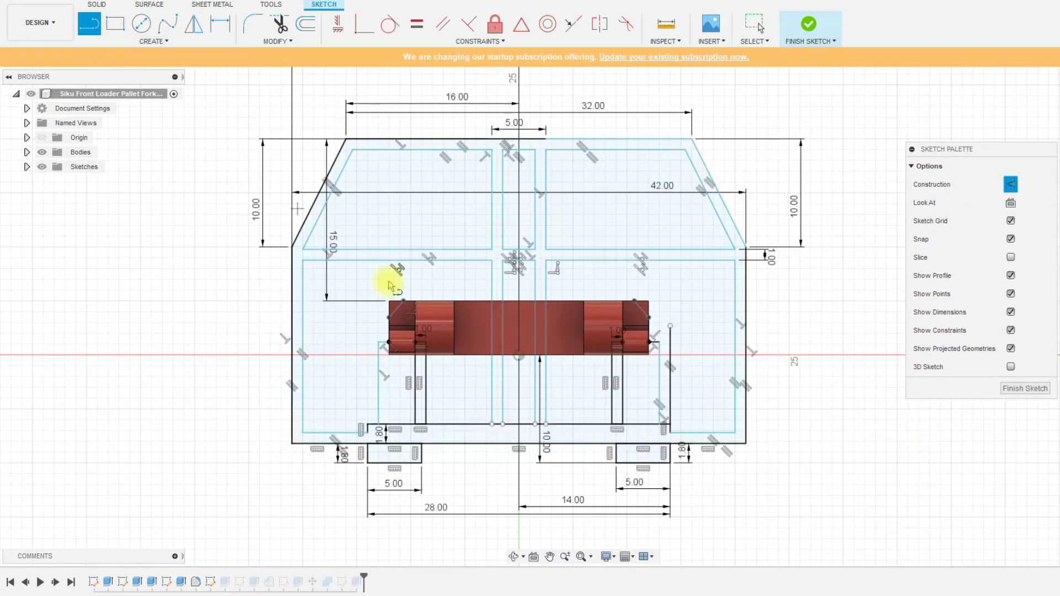
left_click(337, 80)
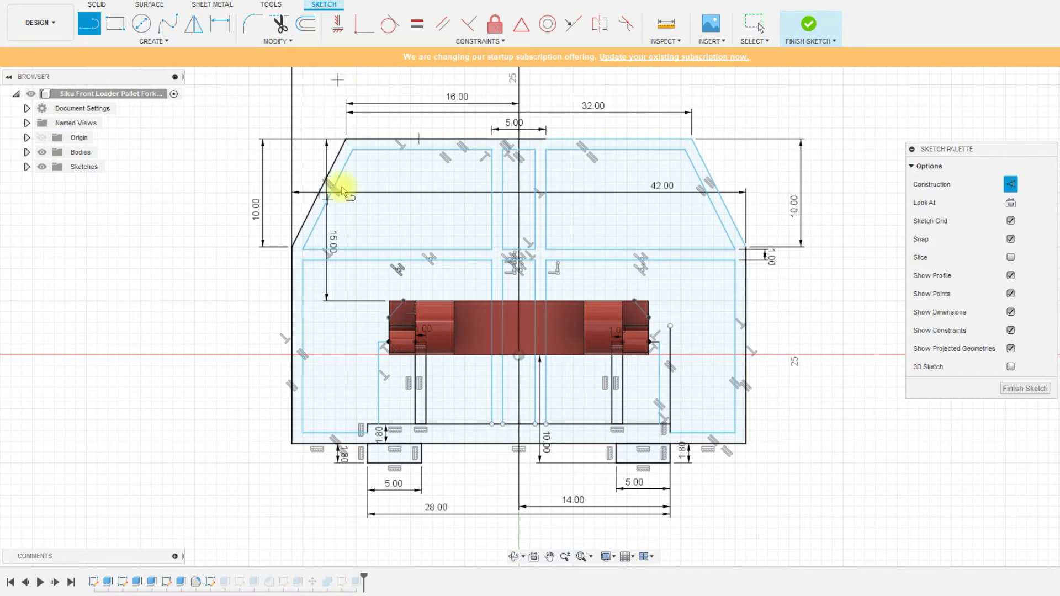
left_click(338, 511)
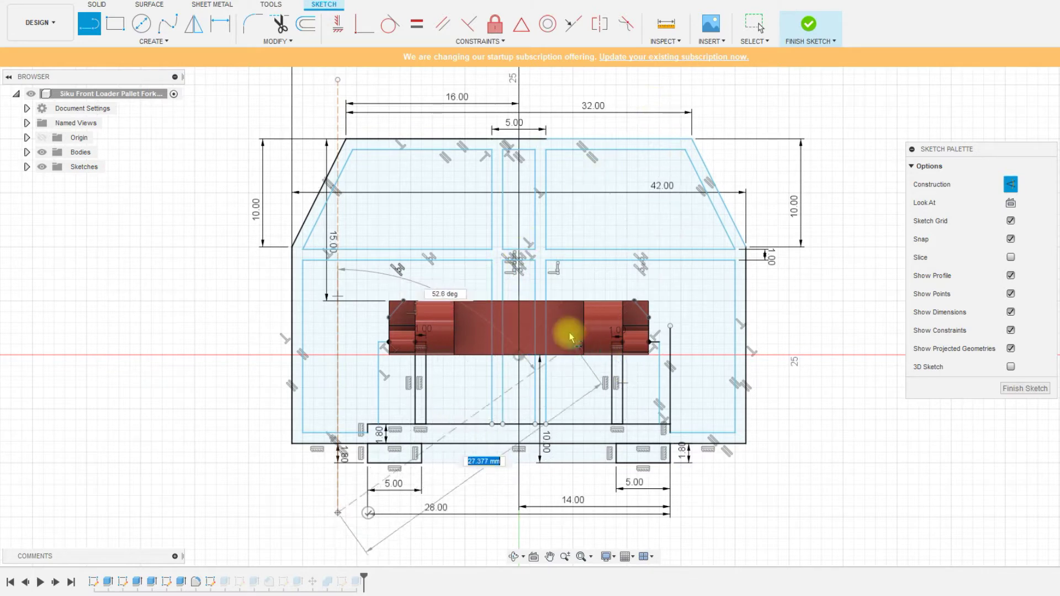
key("Escape")
key("l")
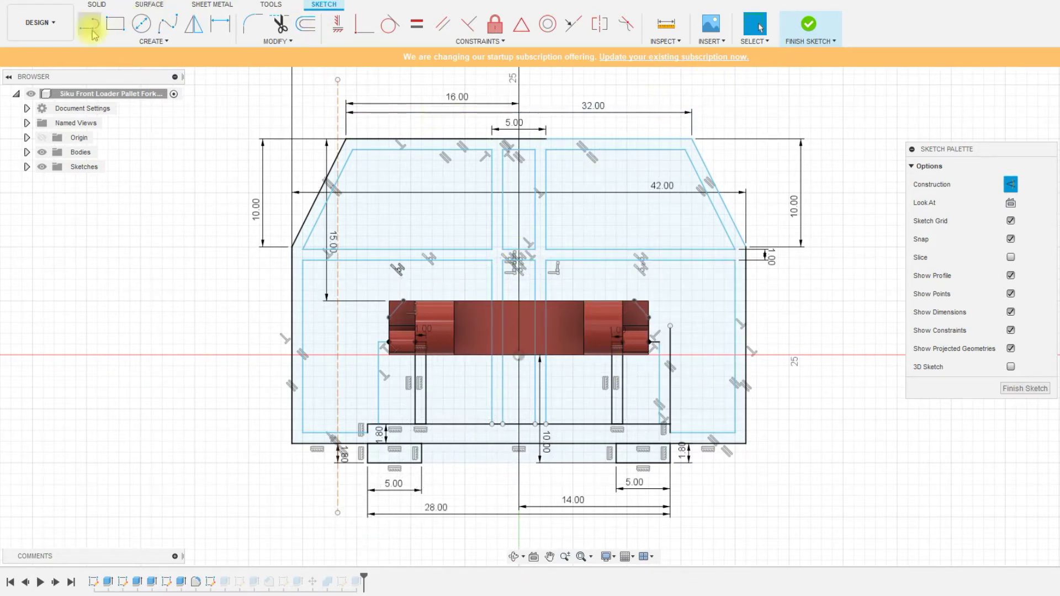
left_click(702, 85)
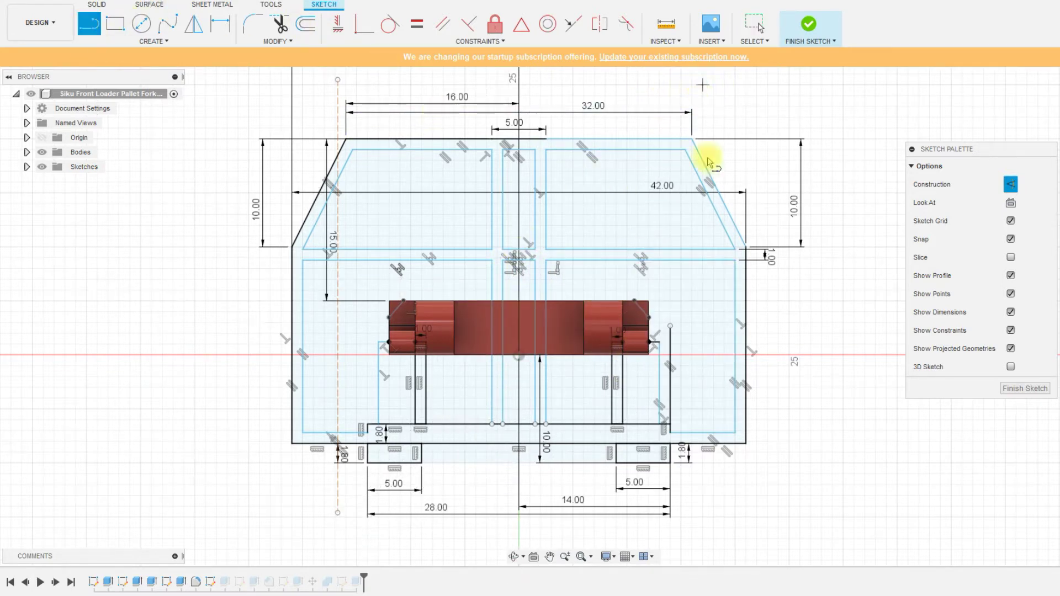
left_click(702, 507)
key("Escape")
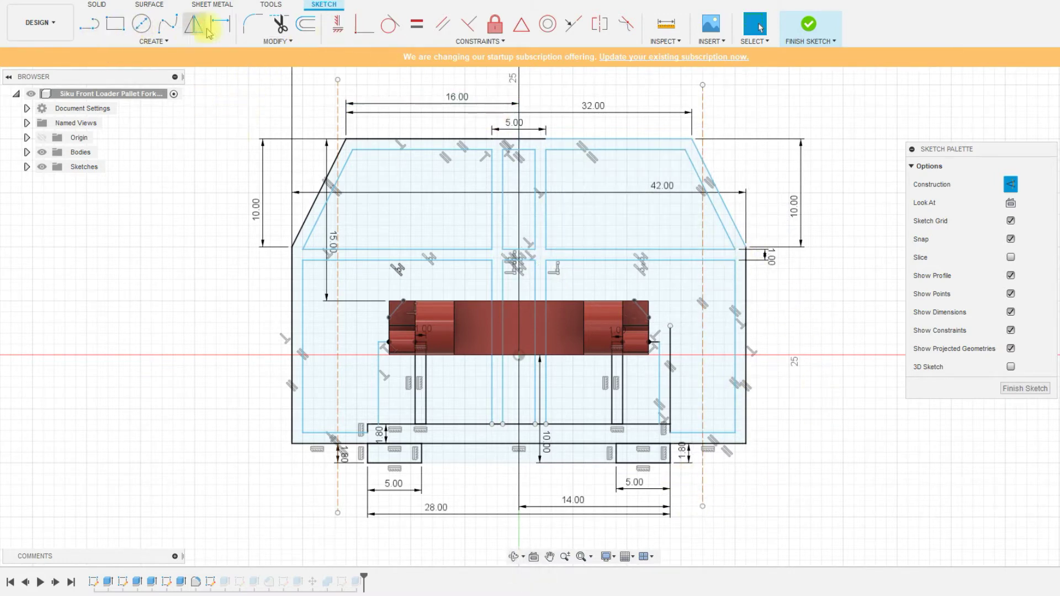
- Try to apply a horizontal/vertical constraint to the left construction line
left_click(338, 24)
left_click(337, 109)
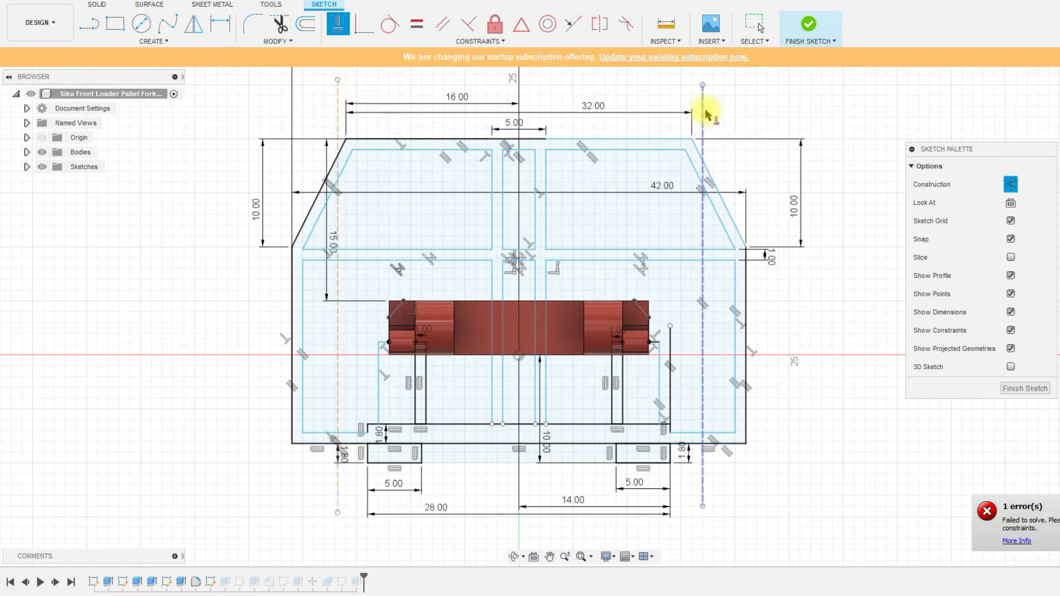
key("Escape")
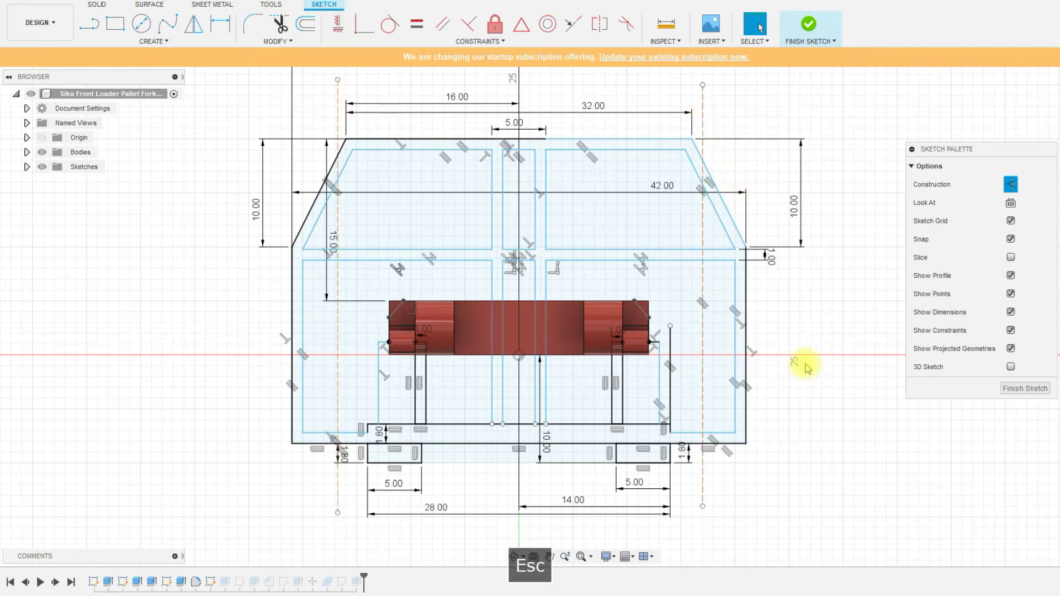
- Dimension the spacing between the two vertical construction lines as 30.5 mm
key("d")
left_click(338, 284)
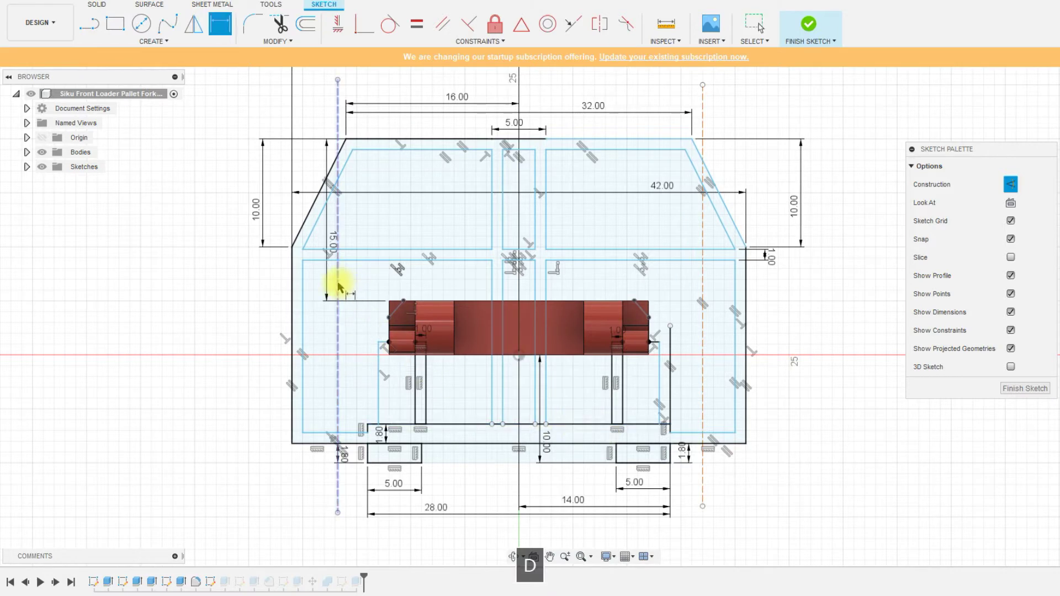
left_click(703, 308)
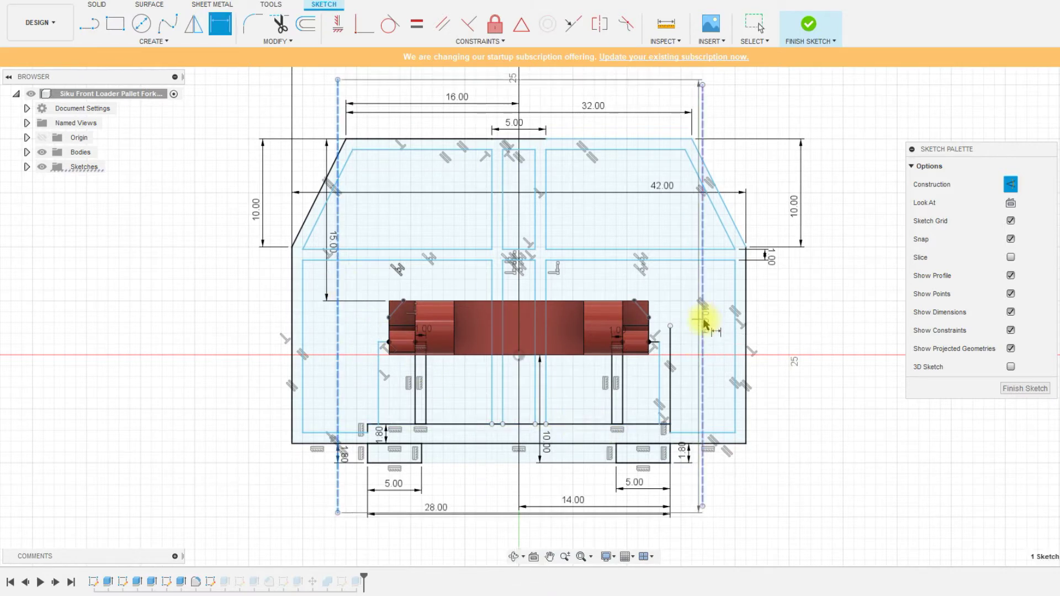
left_click(545, 495)
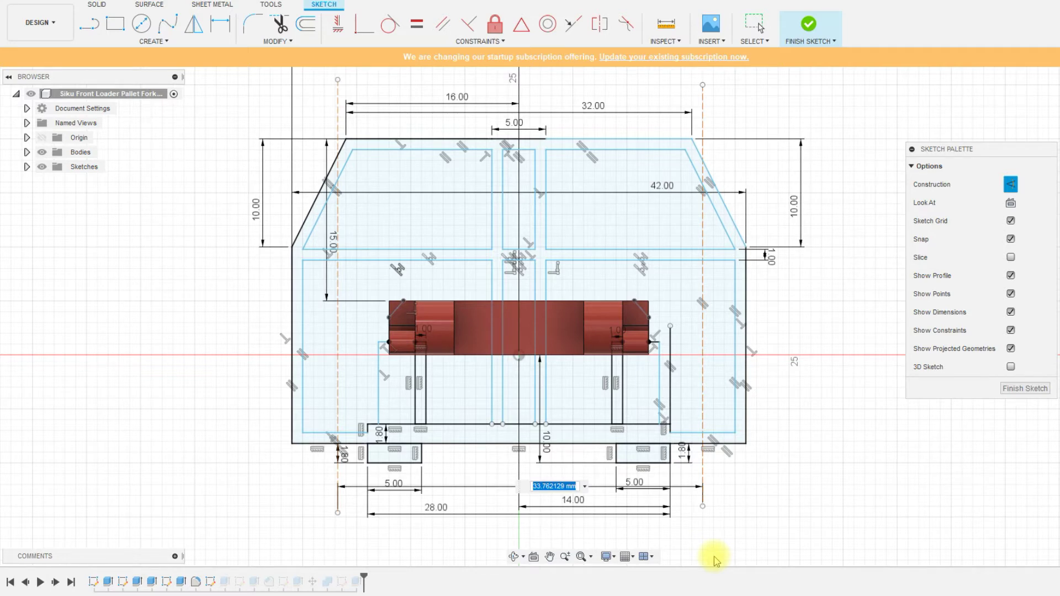
type("3")
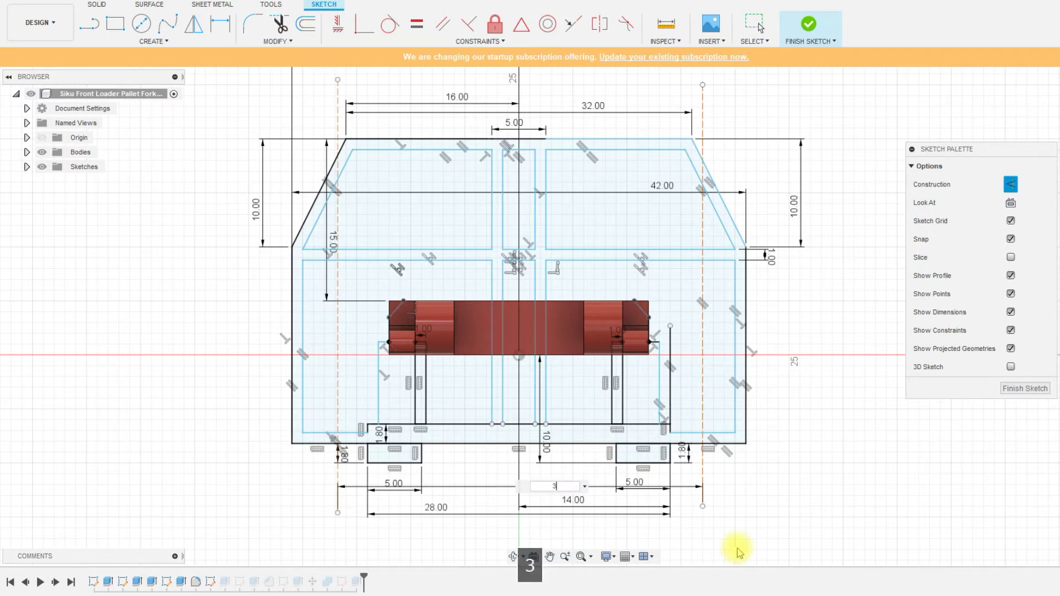
type("0.5")
key("Return")
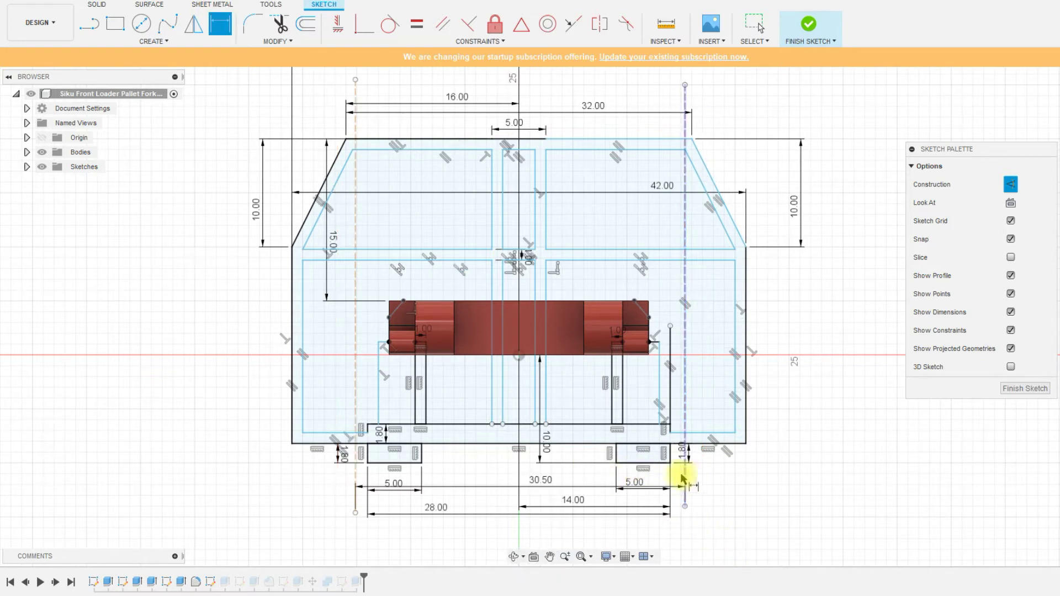
- Dimension the left vertical construction line 15.25 mm from the sketch origin
left_click(355, 378)
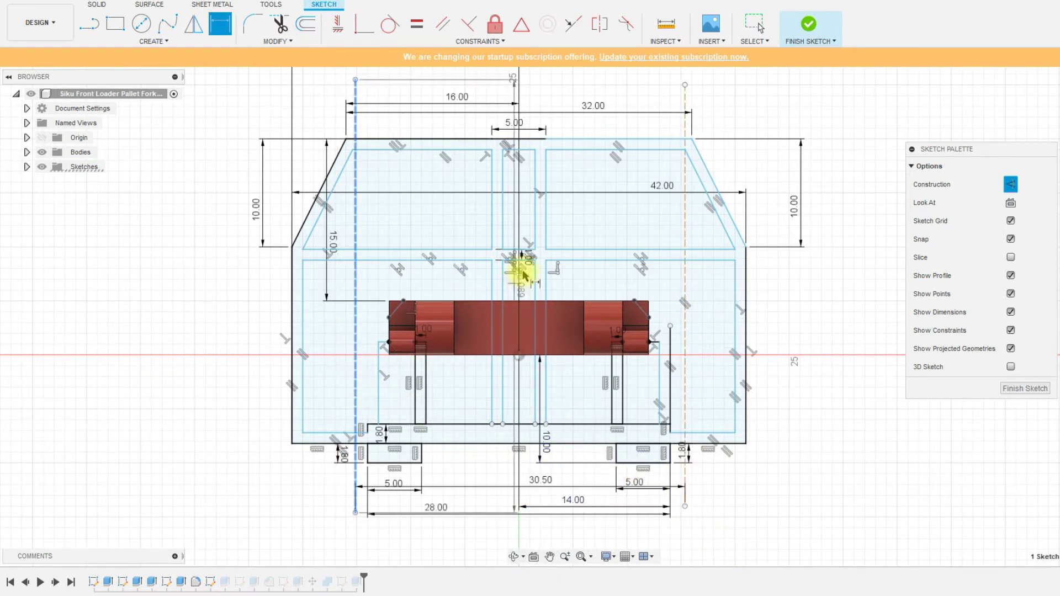
left_click(518, 355)
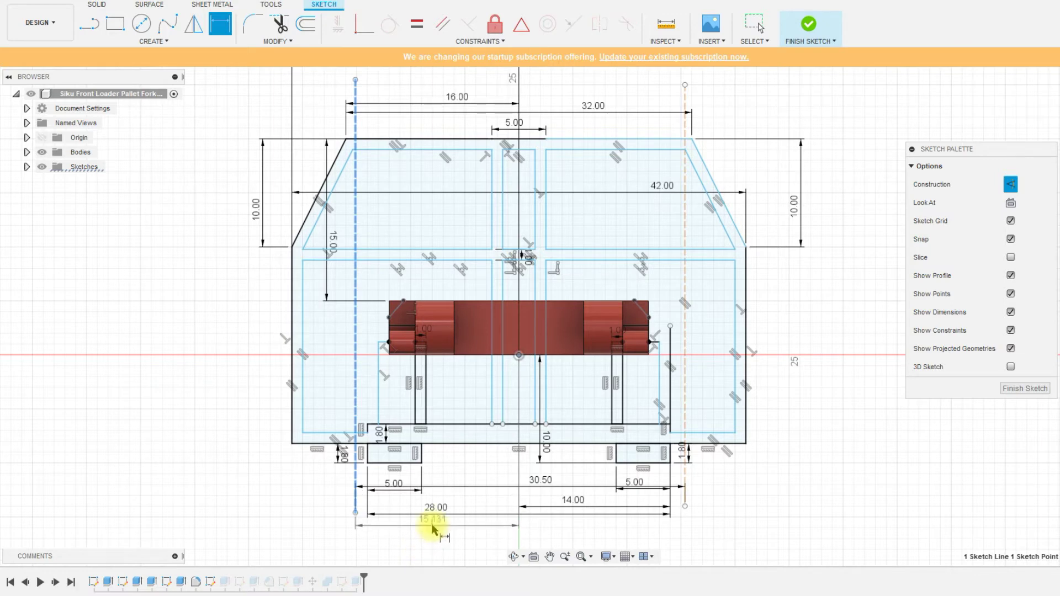
left_click(527, 579)
type("12")
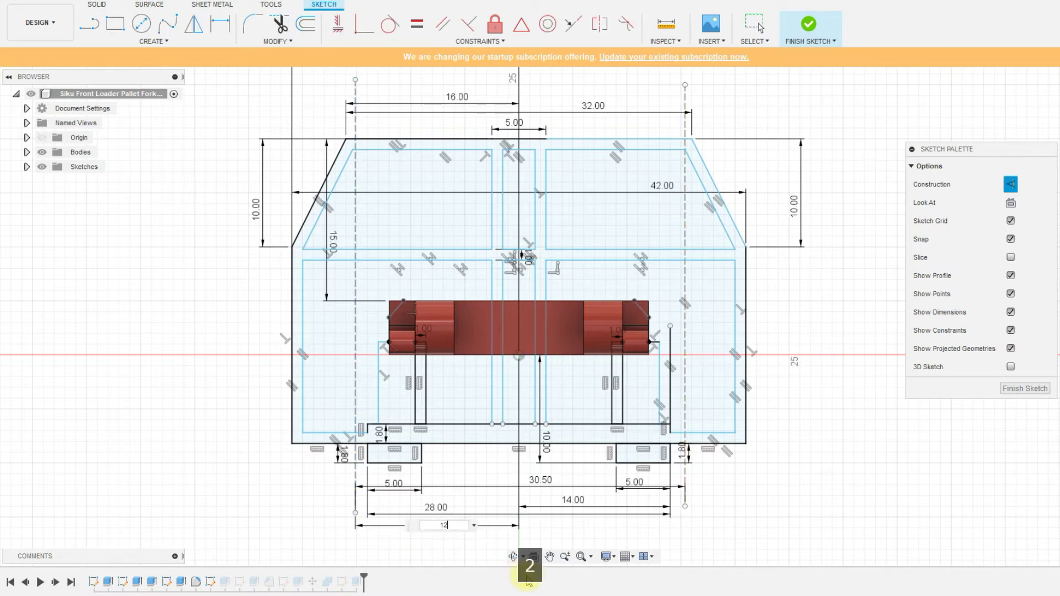
type(".")
key("BackSpace")
key("BackSpace")
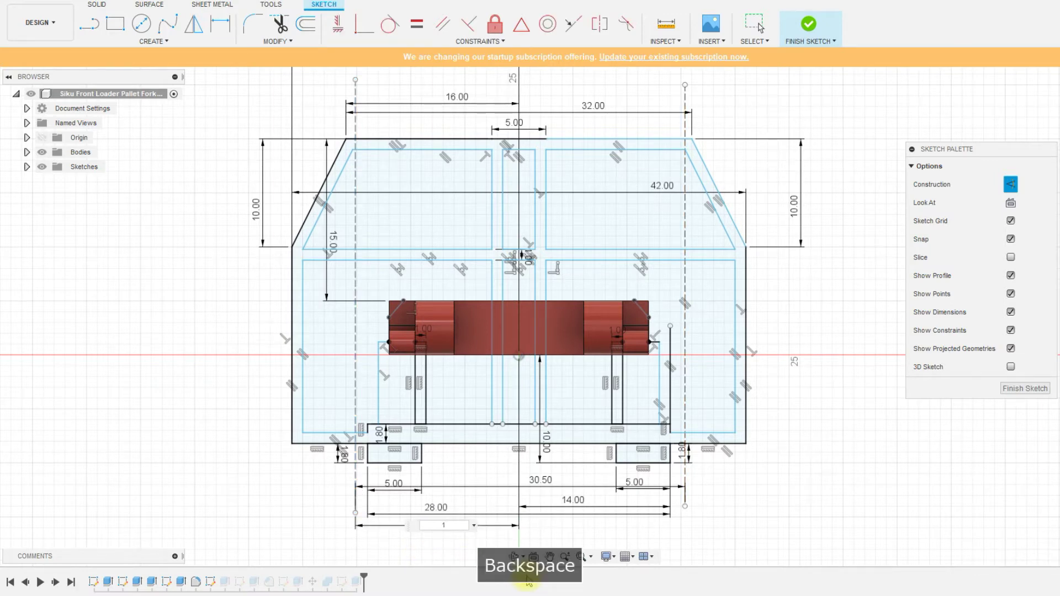
type("5.25")
key("Return")
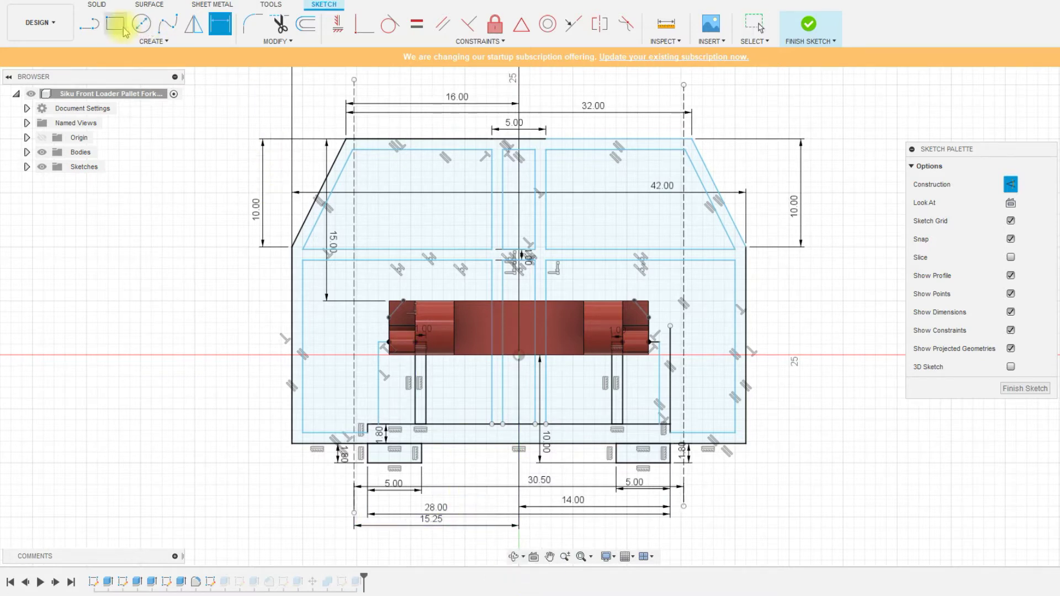
- Turn off construction mode and draw a vertical line about 15.96 mm long on the left construction line, from the frame's lower inner edge to the crossbar
left_click(1010, 184)
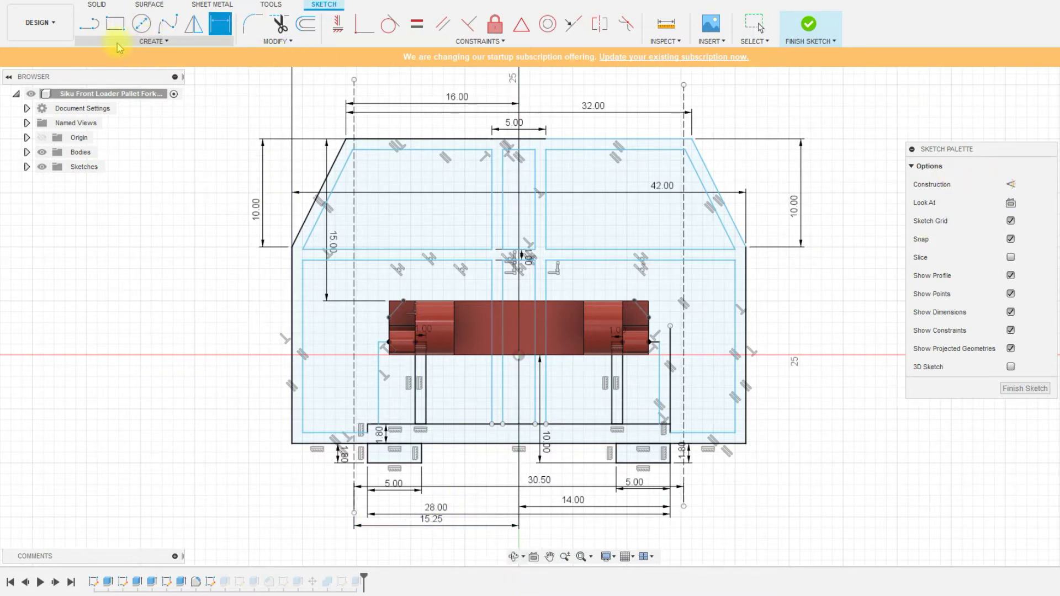
left_click(87, 25)
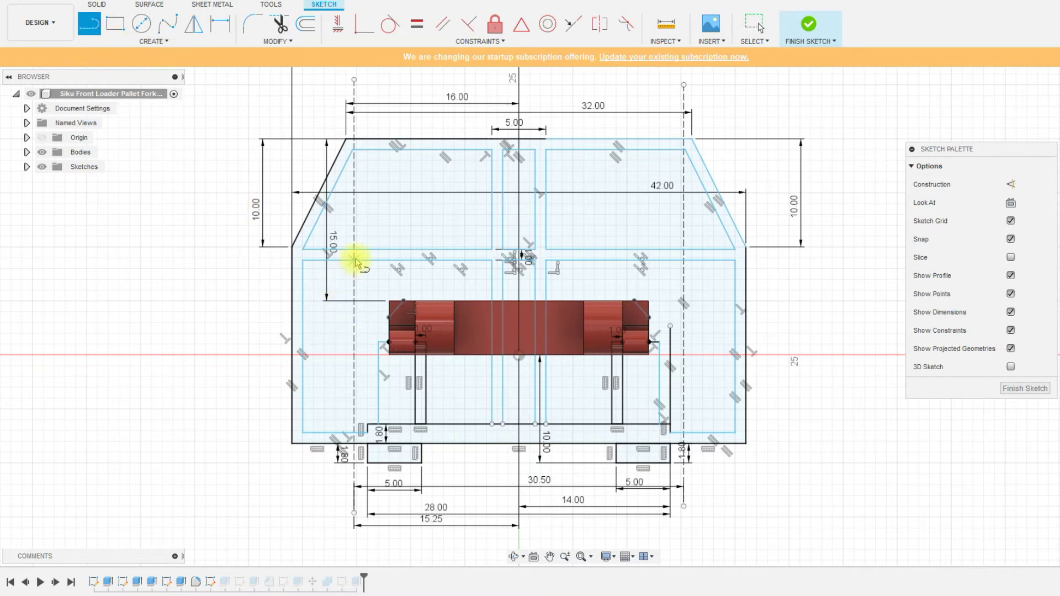
left_click(356, 432)
scroll(349, 262, "up", 2)
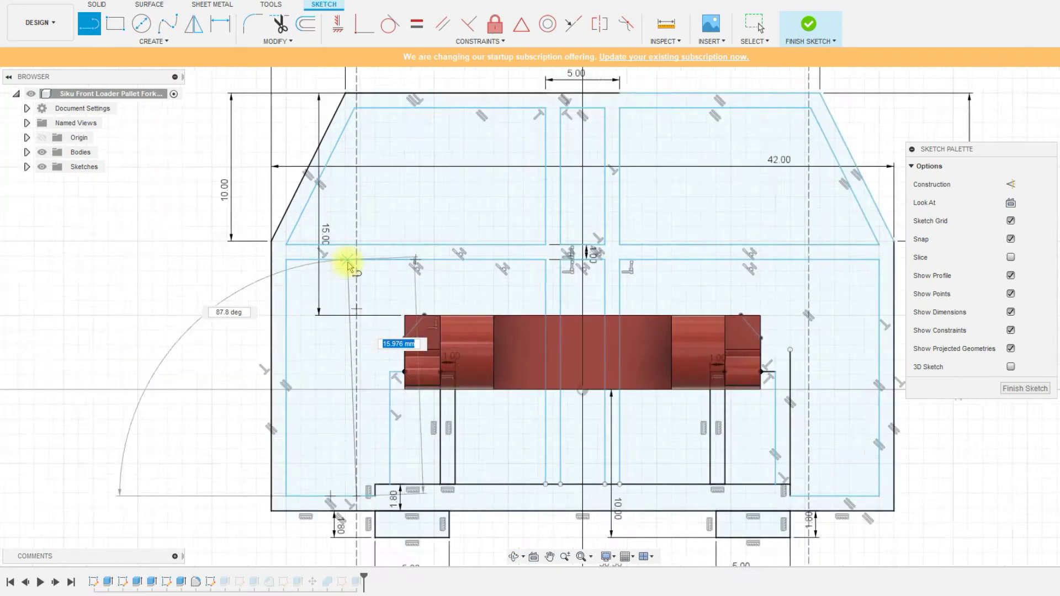
scroll(347, 264, "up", 2)
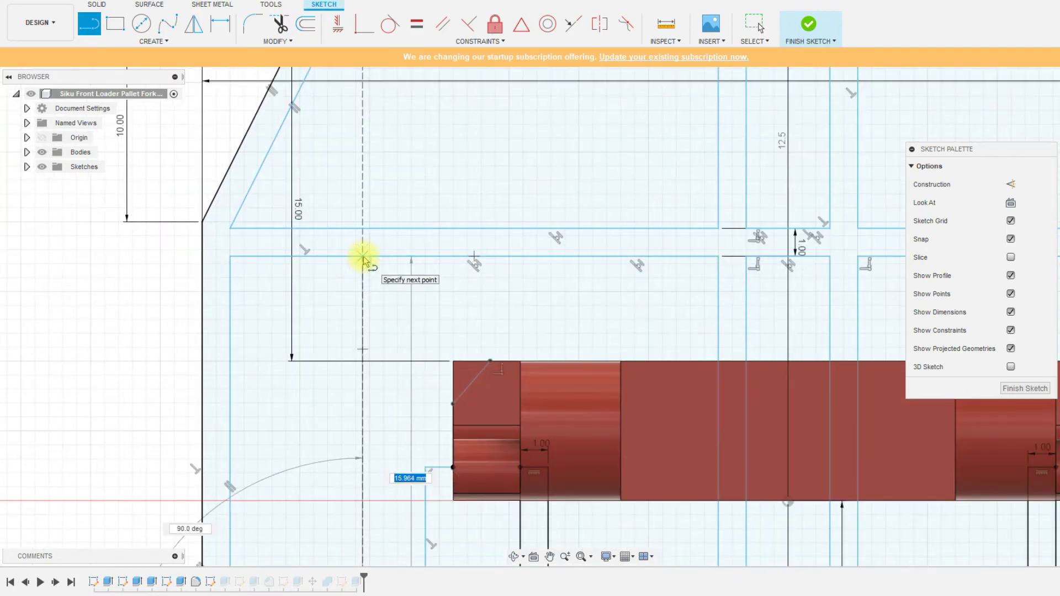
left_click(362, 257)
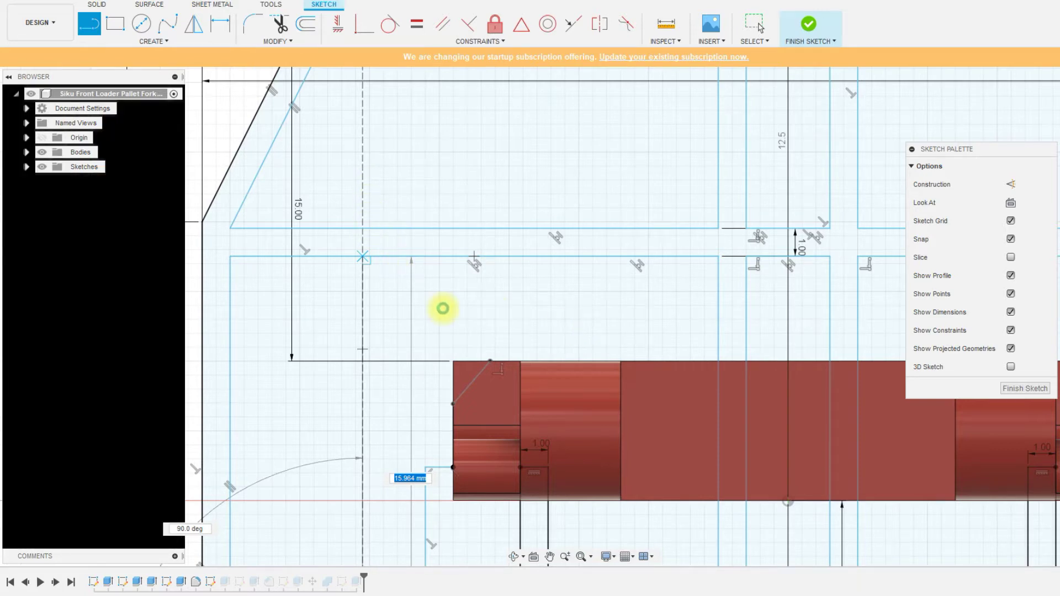
scroll(442, 307, "down", 3)
scroll(440, 407, "up", 2)
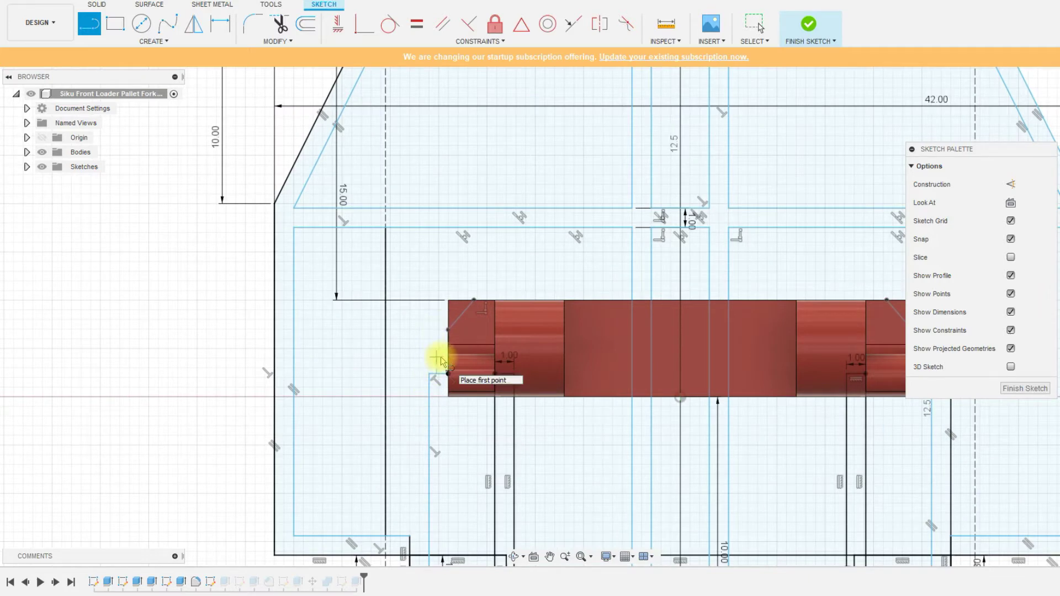
scroll(440, 360, "down", 1)
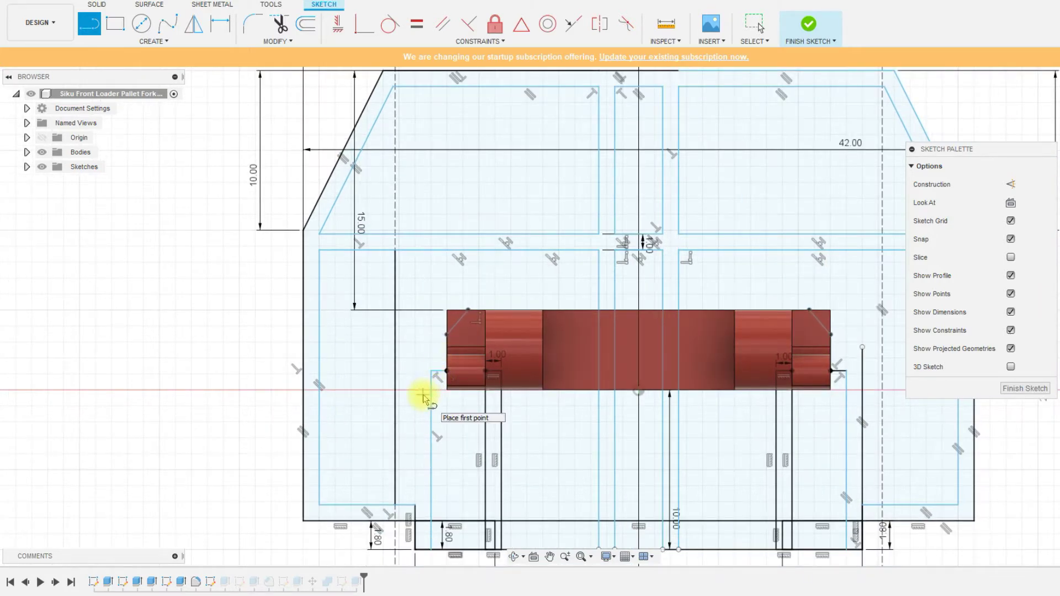
- Draw a matching vertical line about 15.96 mm long on the right construction line, from the frame's lower inner edge to the crossbar's underside
scroll(329, 345, "down", 3)
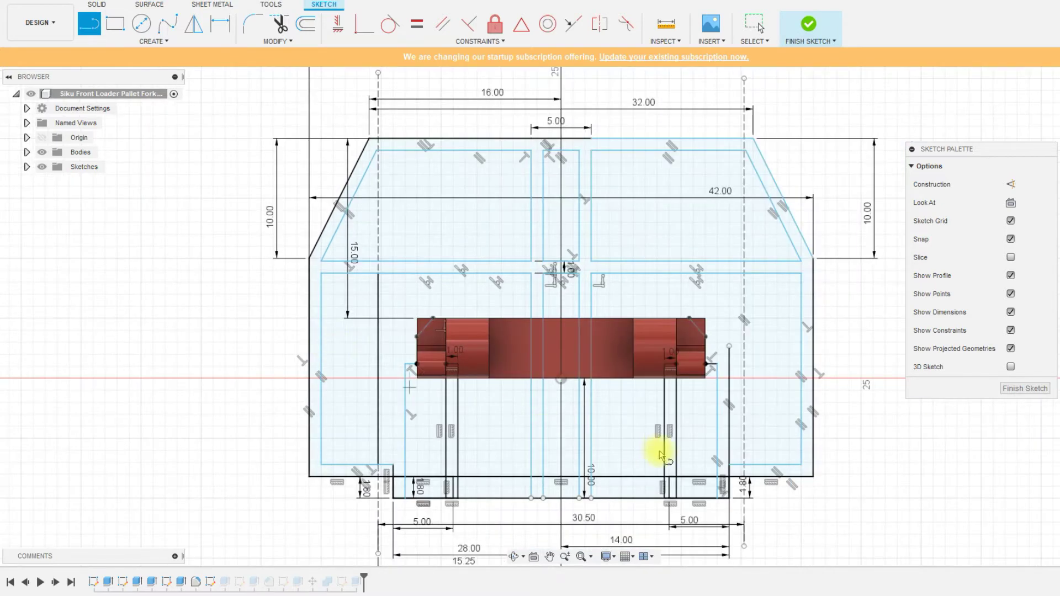
scroll(736, 475, "up", 2)
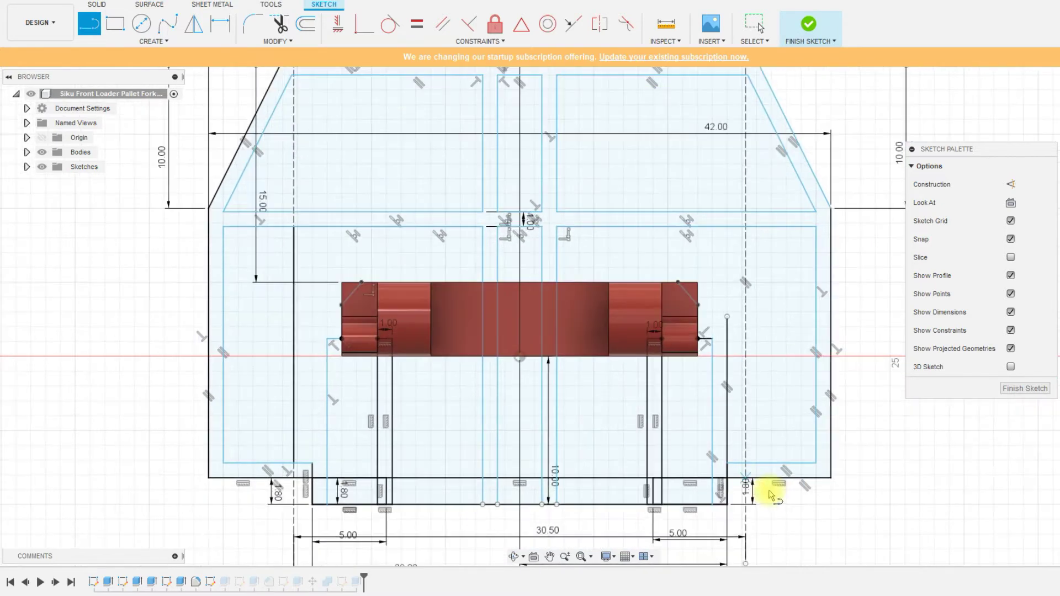
left_click(745, 462)
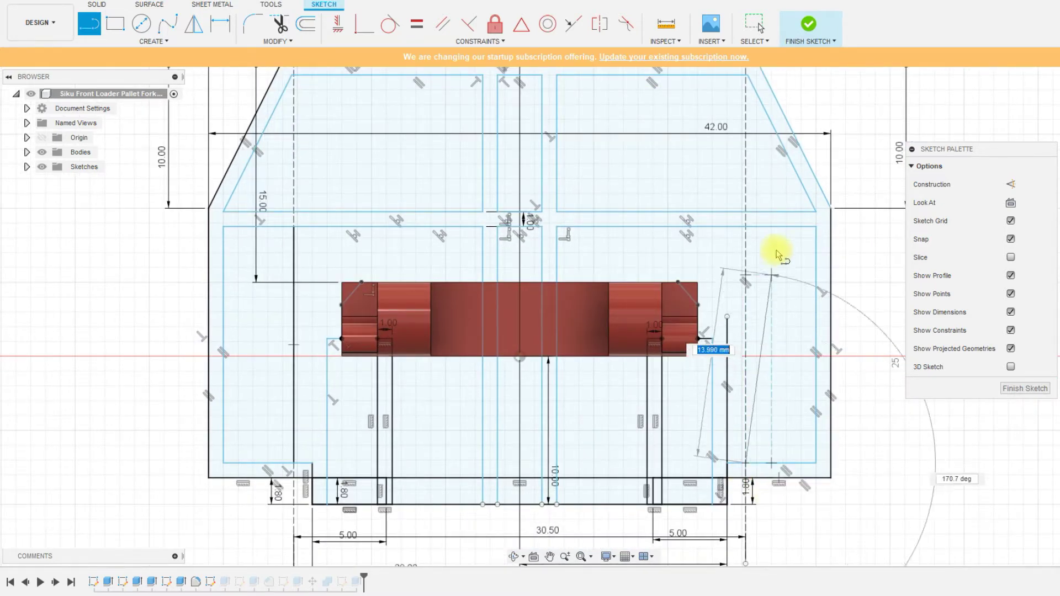
scroll(746, 226, "up", 3)
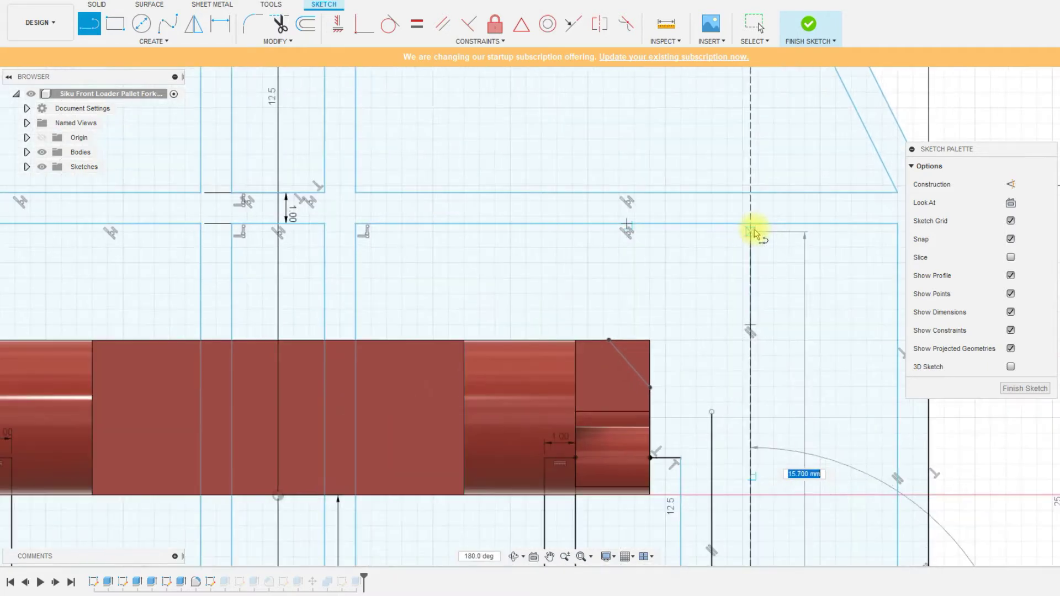
left_click(751, 224)
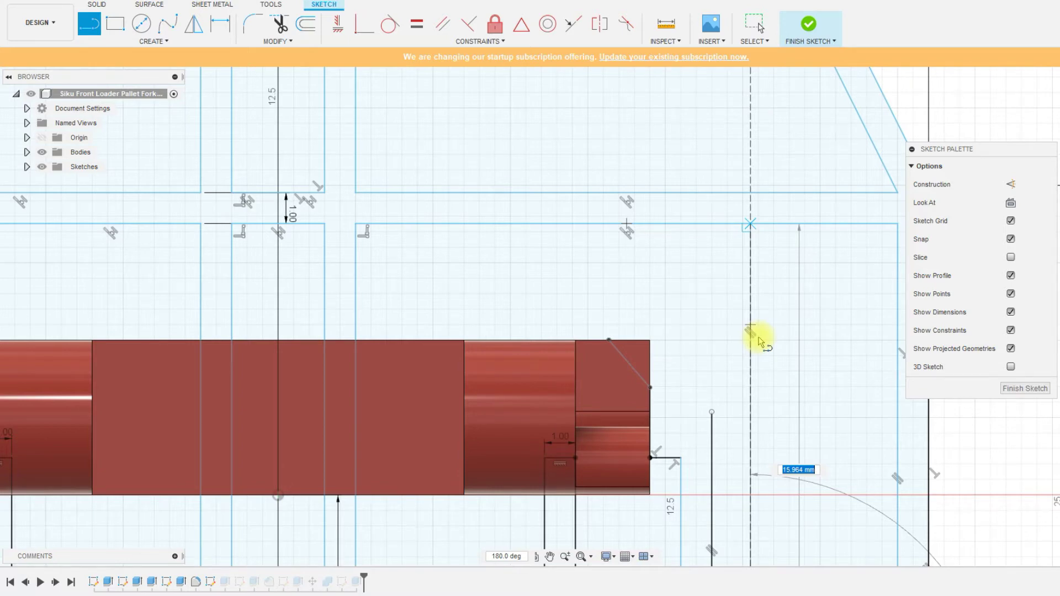
scroll(760, 339, "down", 5)
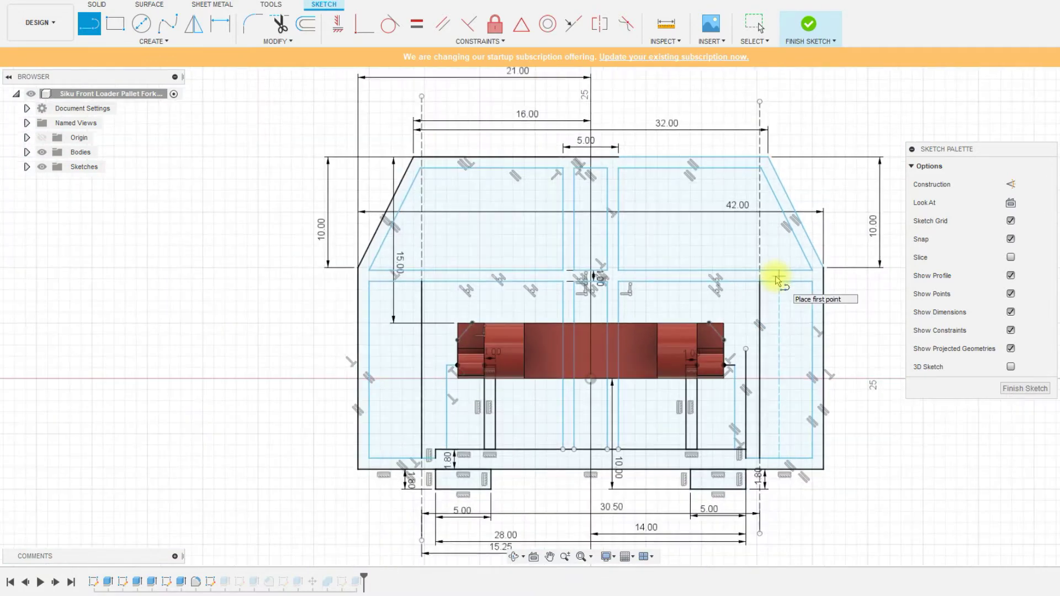
scroll(850, 333, "down", 1)
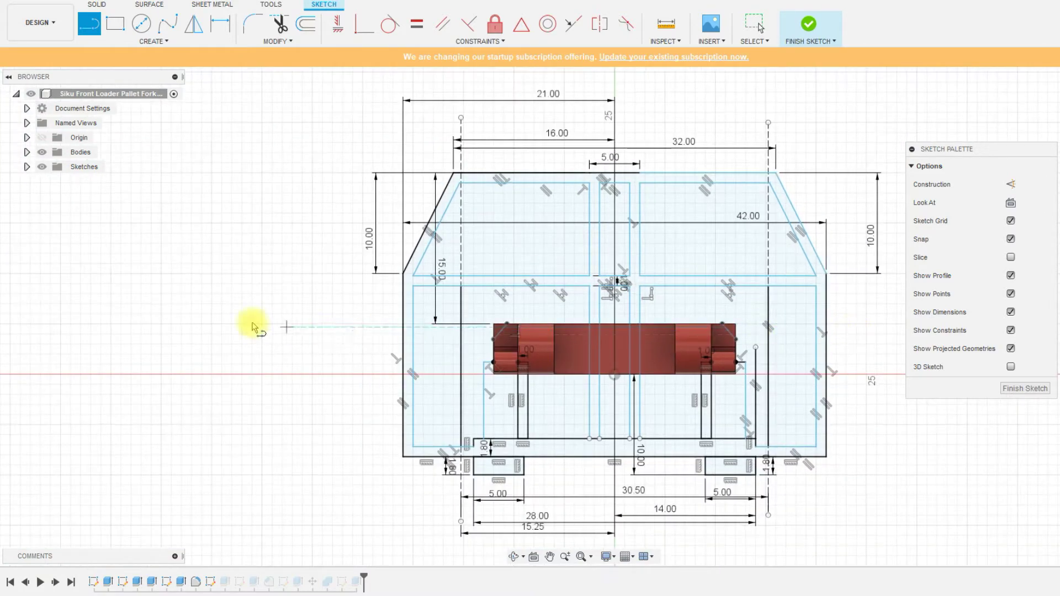
- Extend the inner vertical lines on both sides of the red body with lines from their upper ends to the crossbar's underside
scroll(282, 329, "up", 3)
scroll(283, 331, "down", 3)
scroll(585, 309, "up", 3)
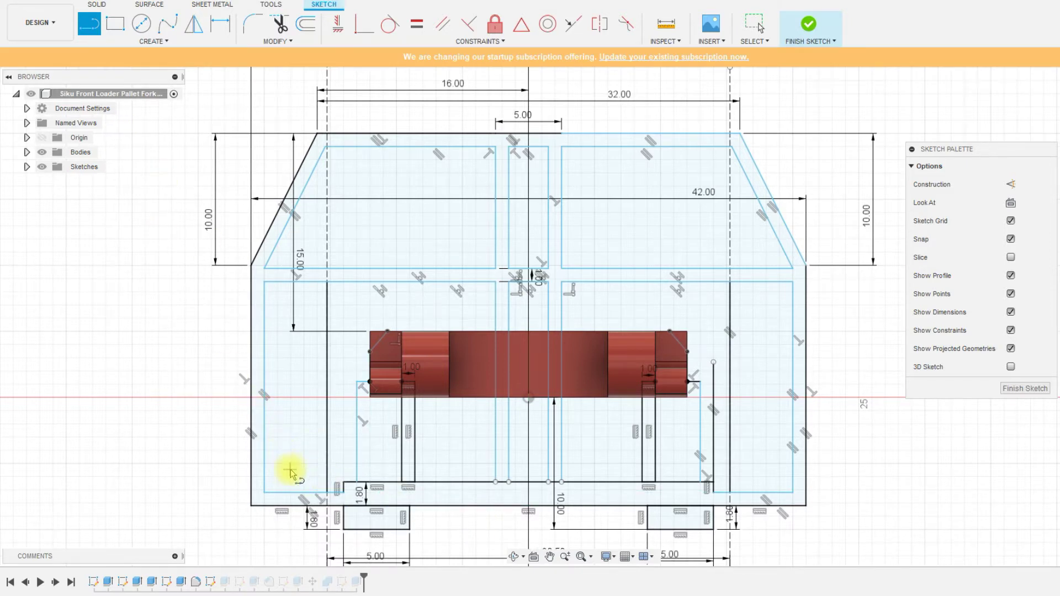
scroll(290, 469, "up", 2)
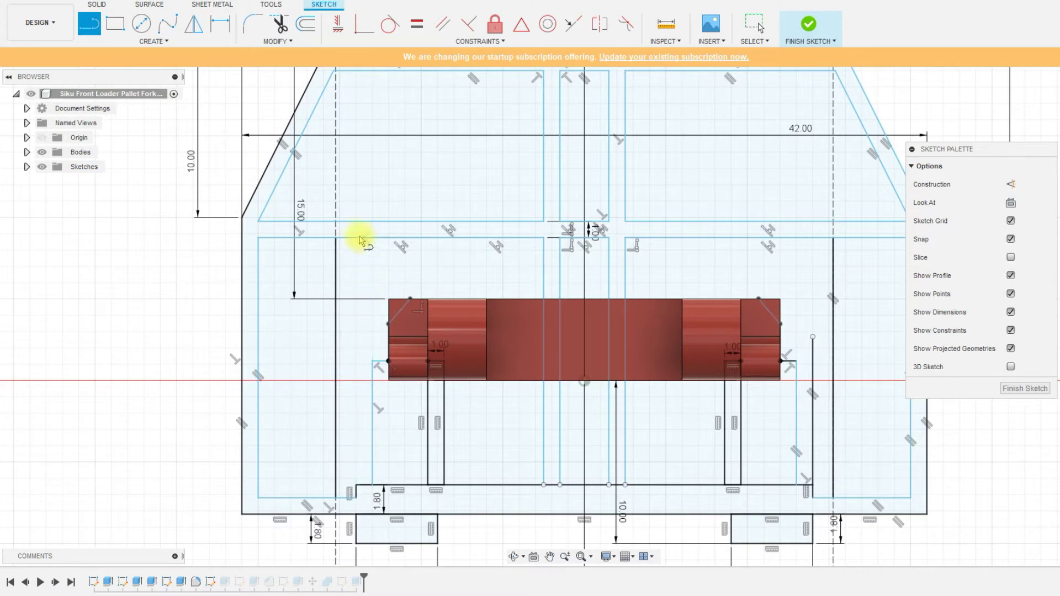
left_click(375, 363)
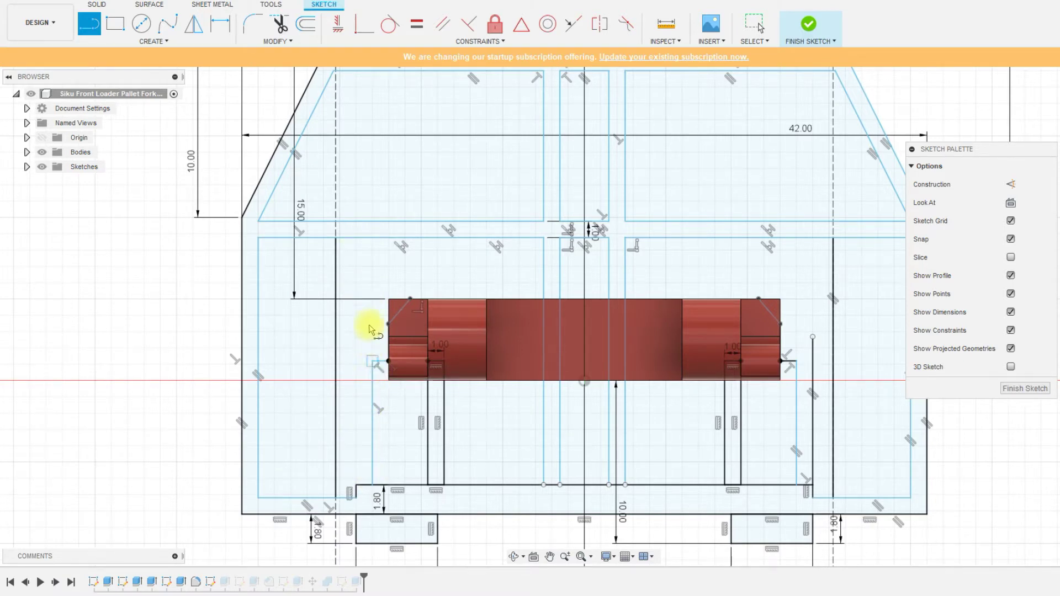
left_click(374, 237)
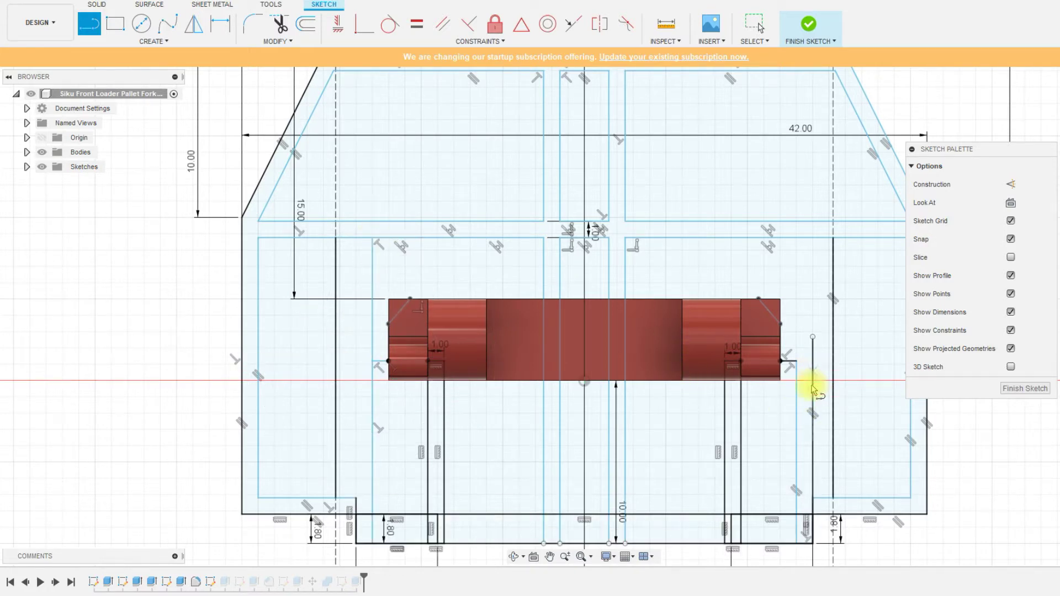
left_click(794, 361)
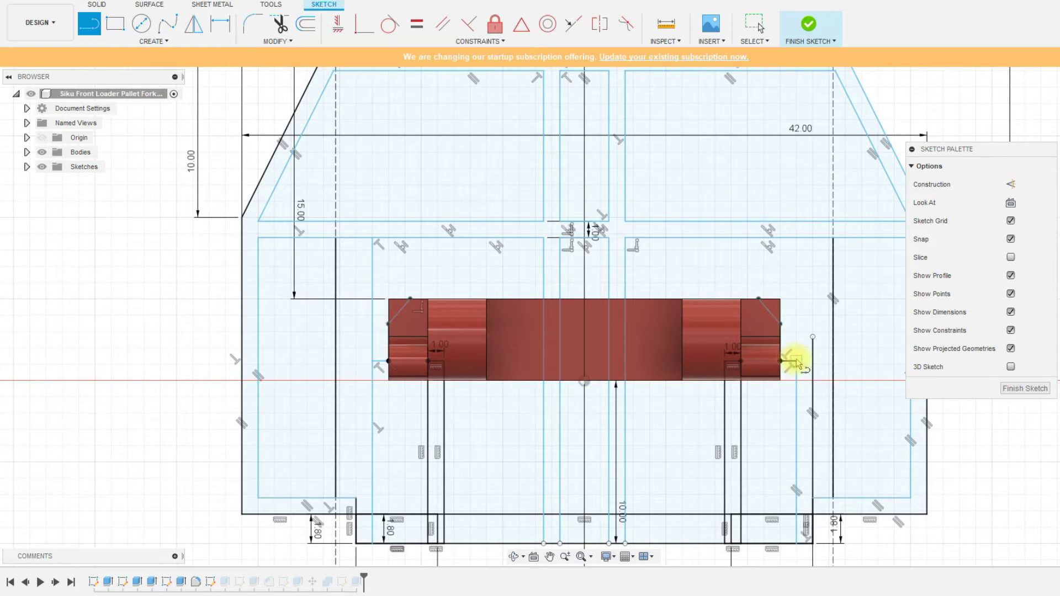
left_click(797, 238)
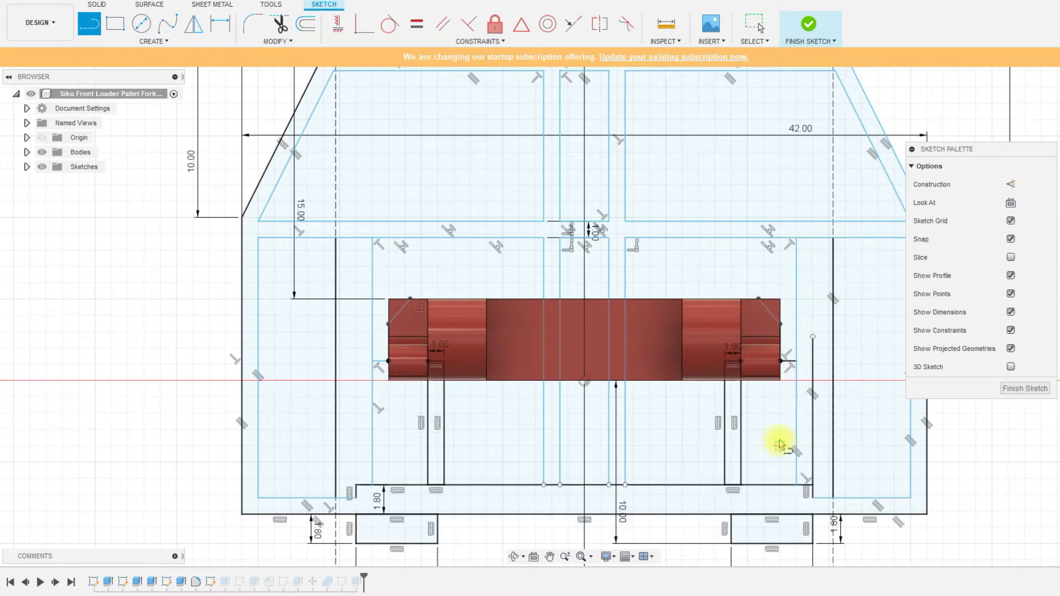
- Try trimming the loose vertical line above the right fork, and undo the trim
left_click(279, 23)
left_click(815, 392)
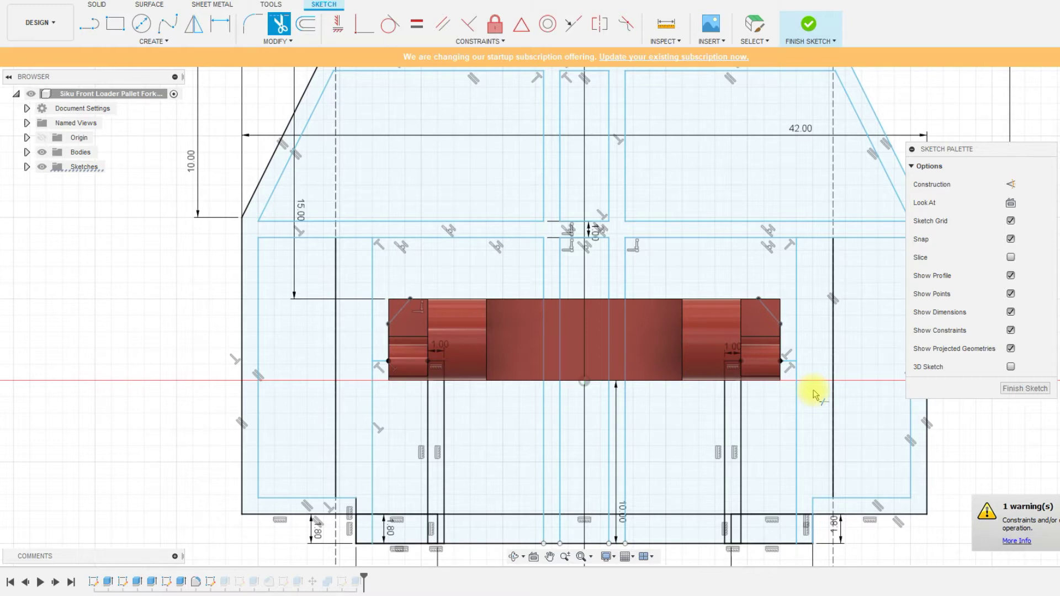
key("ctrl+z")
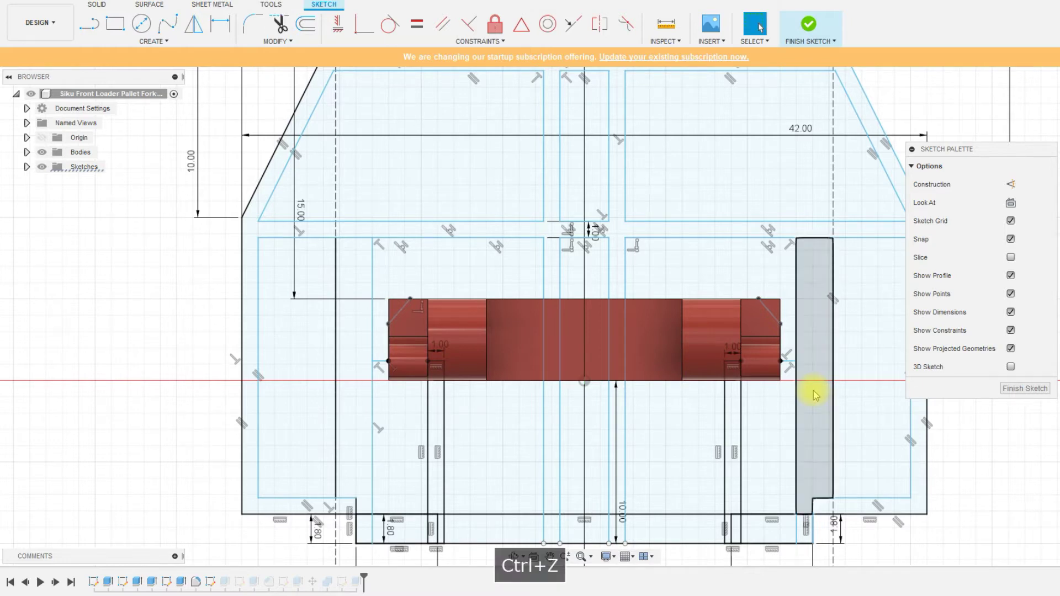
key("ctrl+z")
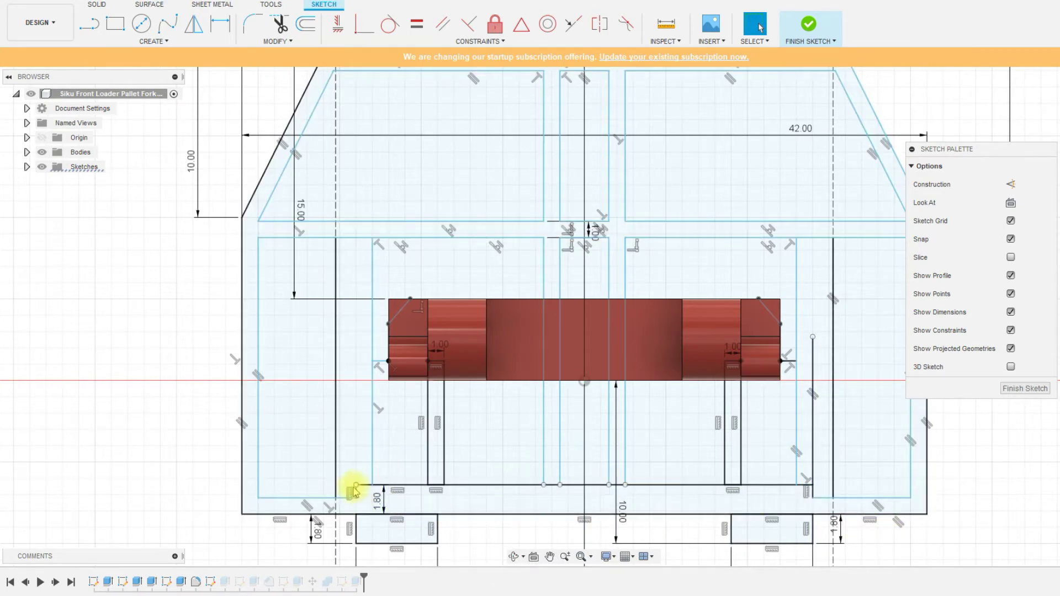
- Try to draw a horizontal line from the bottom bar's upper left corner to the frame's left inner edge, and undo it
left_click(278, 24)
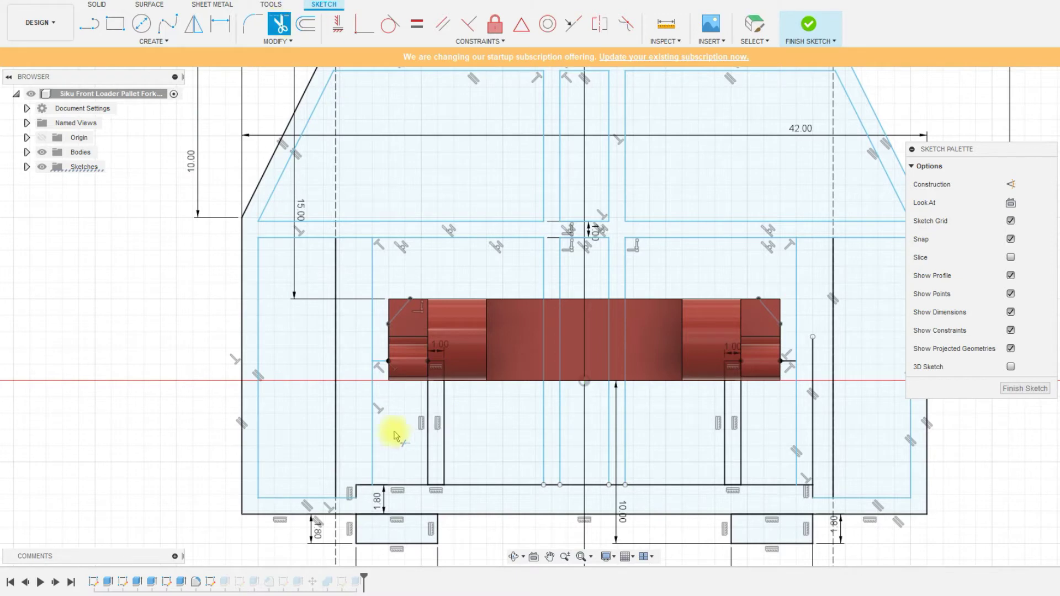
left_click(87, 24)
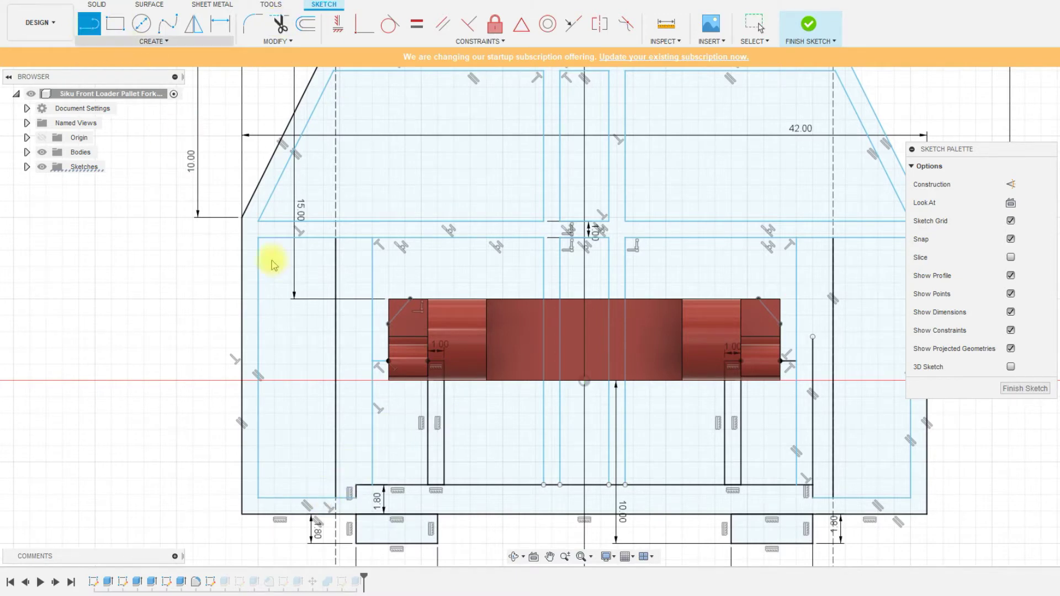
left_click(356, 486)
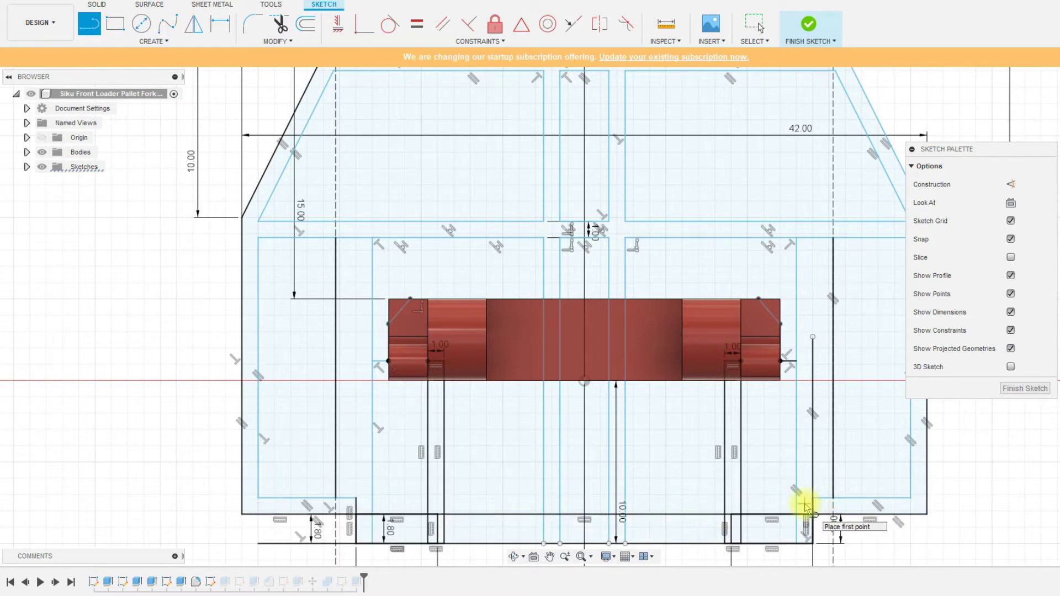
key("ctrl+z")
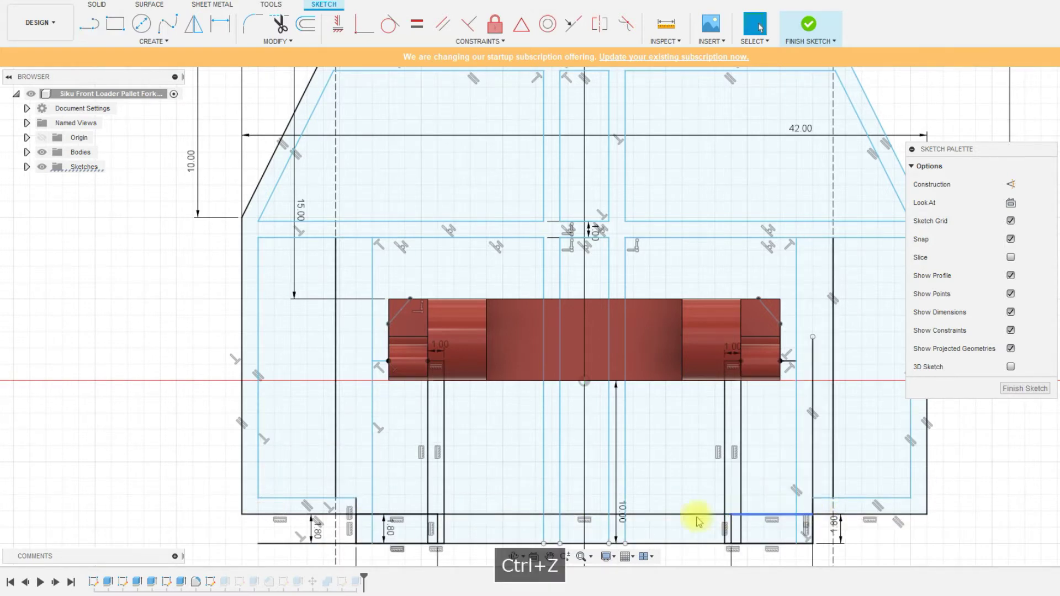
key("ctrl+z")
key("Escape")
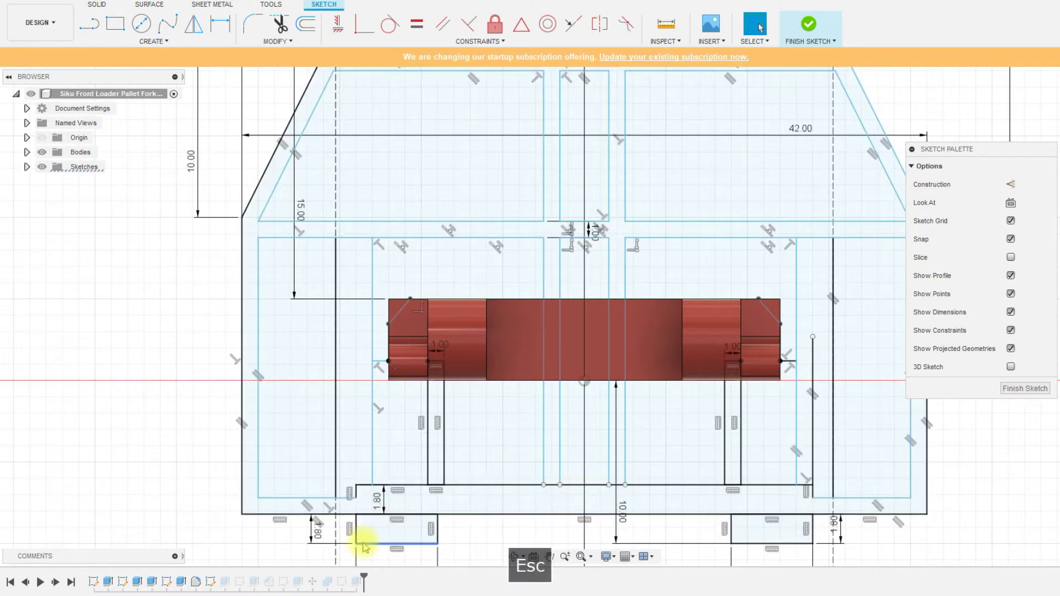
- Try to draw a horizontal line from the bottom bar's upper right corner to the frame's right inner edge, and undo it
left_click(95, 30)
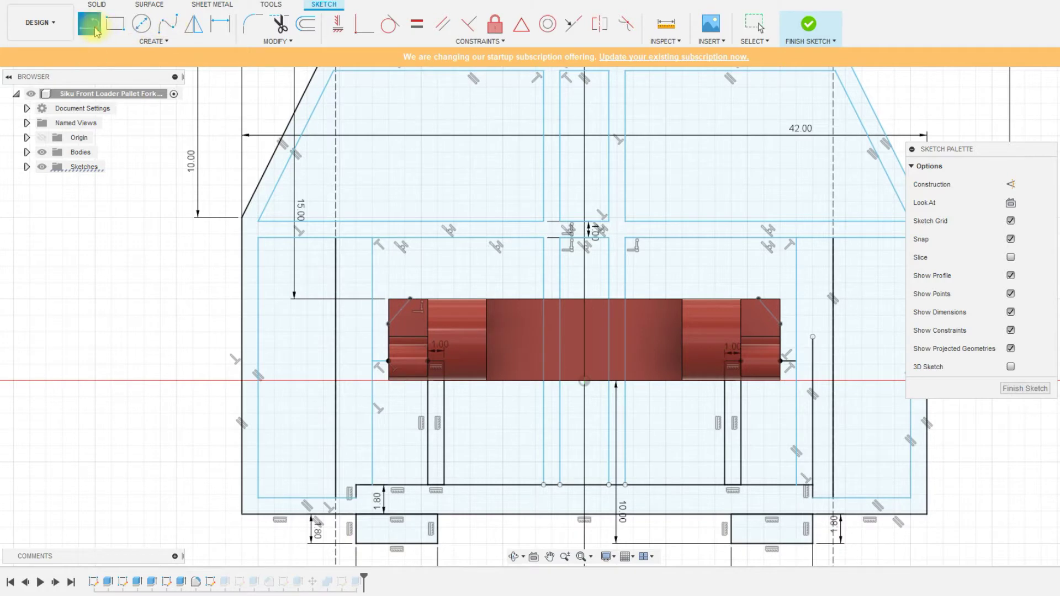
left_click(813, 490)
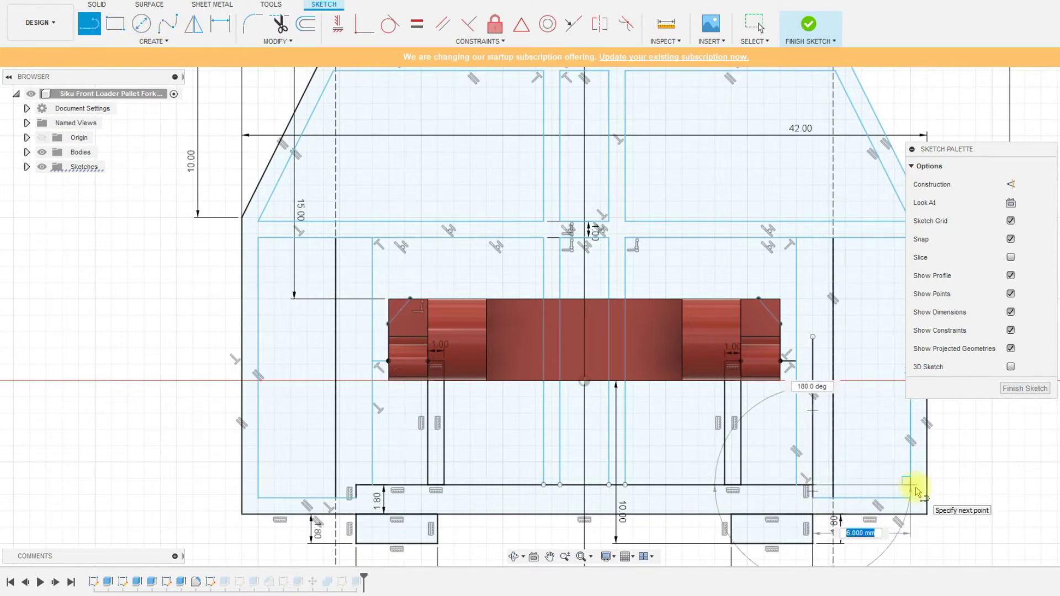
left_click(913, 493)
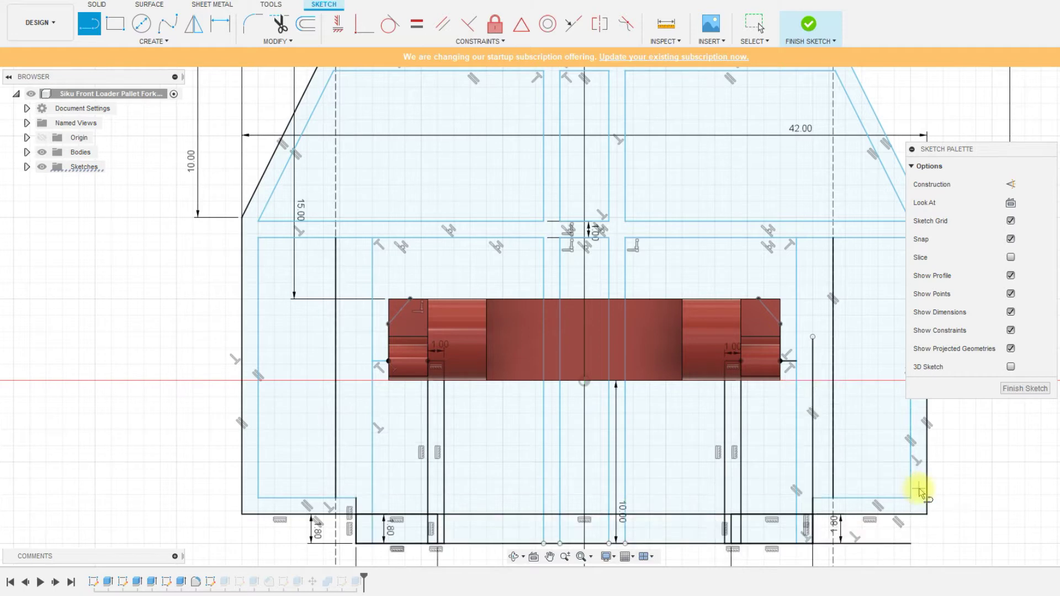
key("Escape")
key("ctrl+z")
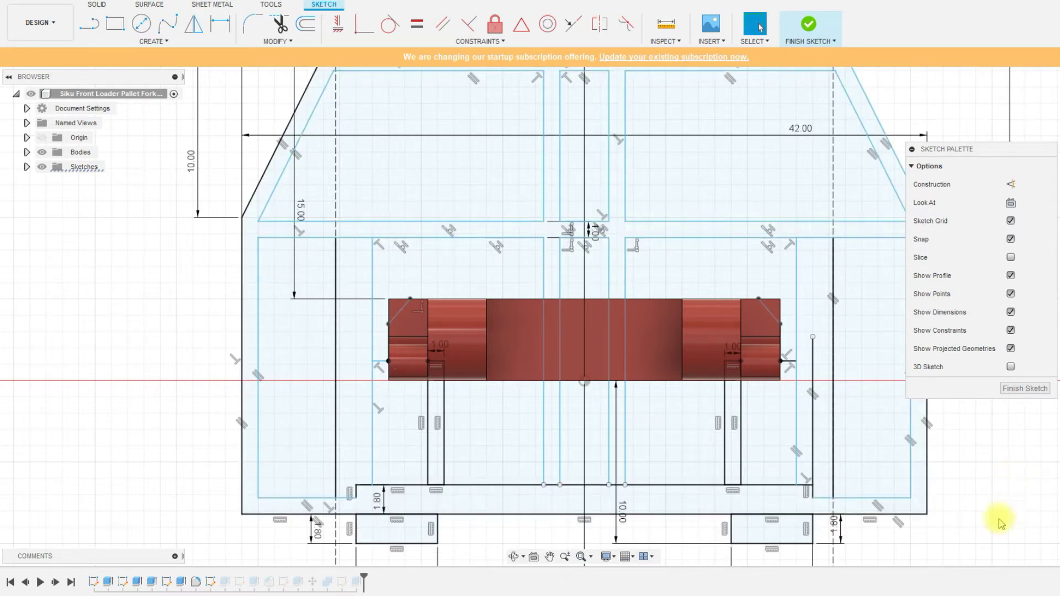
- Try trimming the frame's lower inner edge left of the bottom bar, and undo the trims
scroll(859, 480, "down", 2)
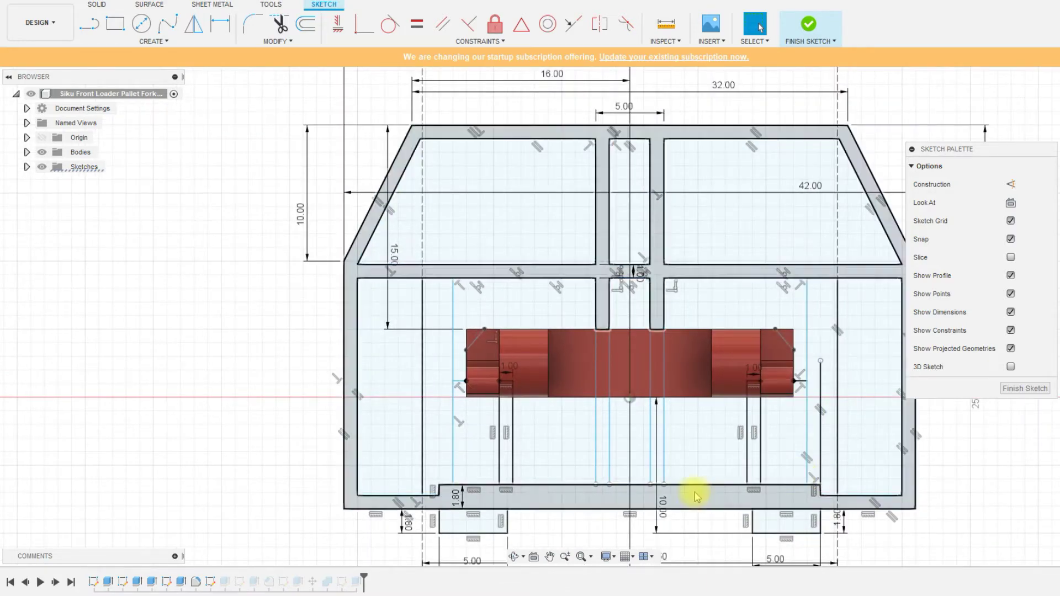
scroll(402, 449, "up", 3)
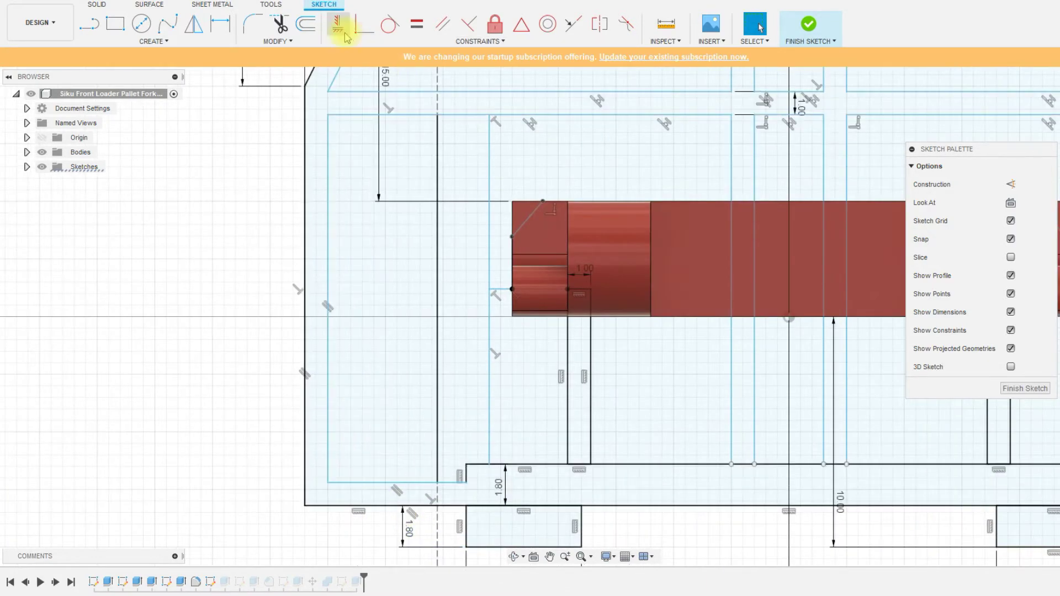
left_click(284, 23)
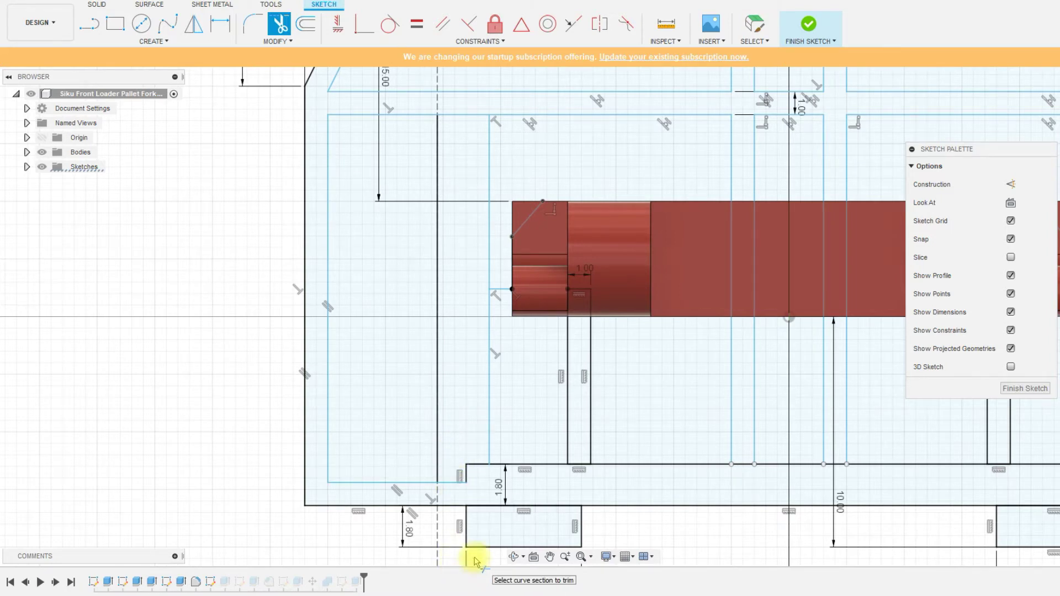
left_click(459, 484)
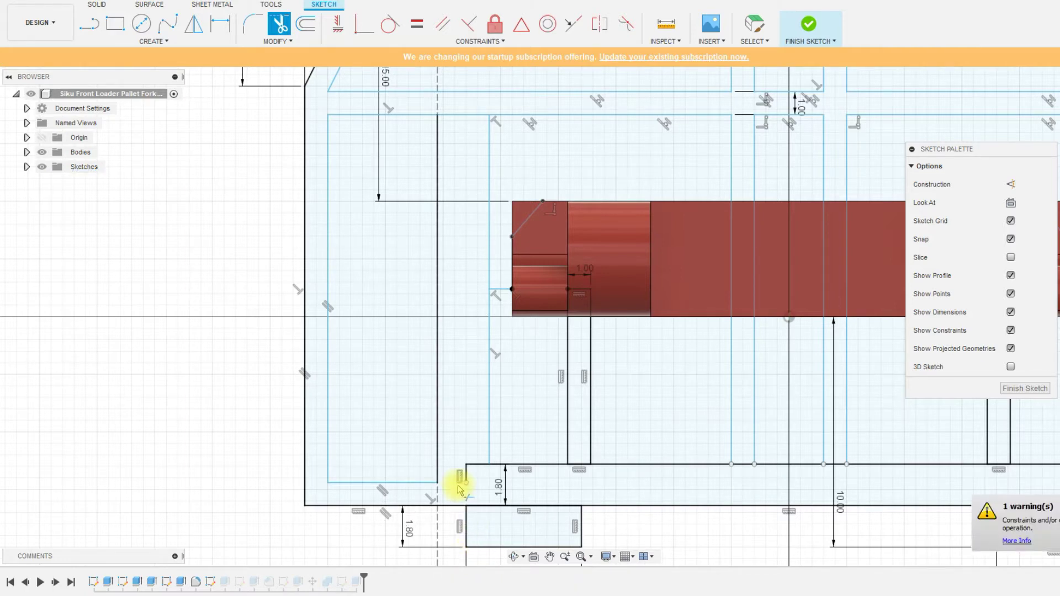
left_click(426, 488)
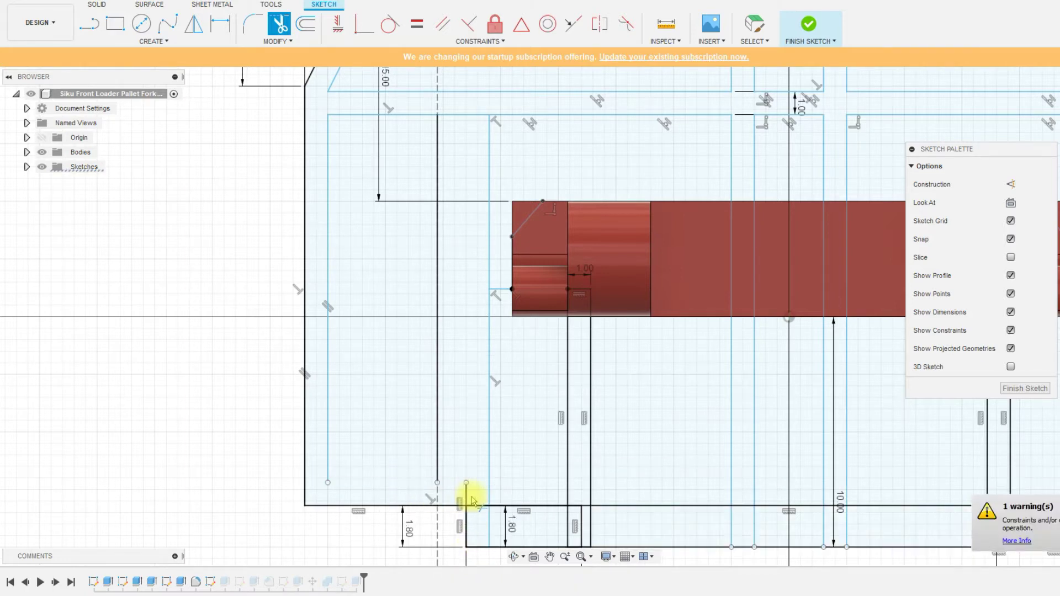
scroll(472, 500, "down", 3)
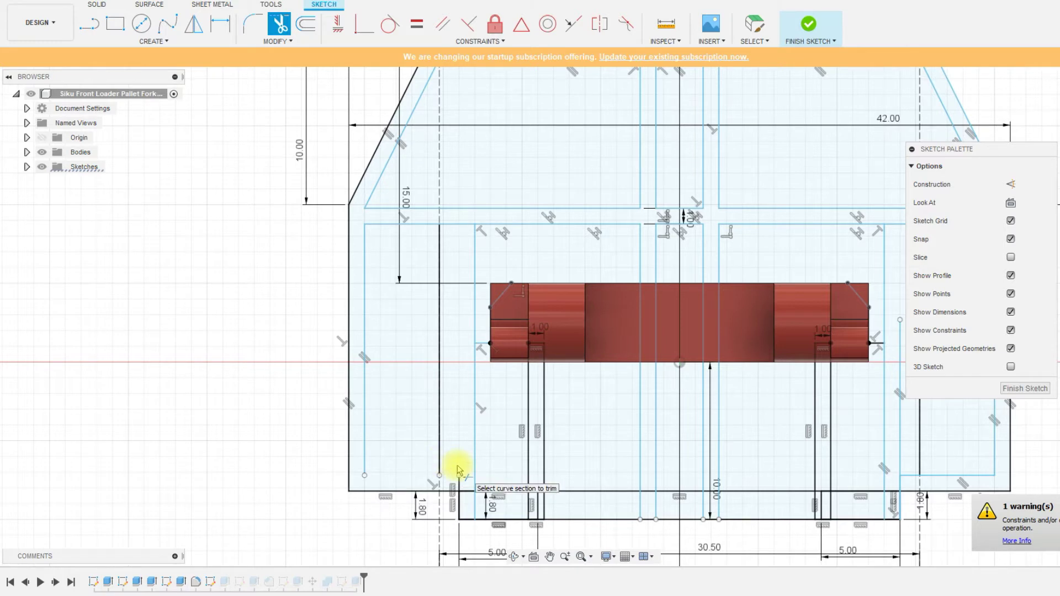
key("ctrl+z")
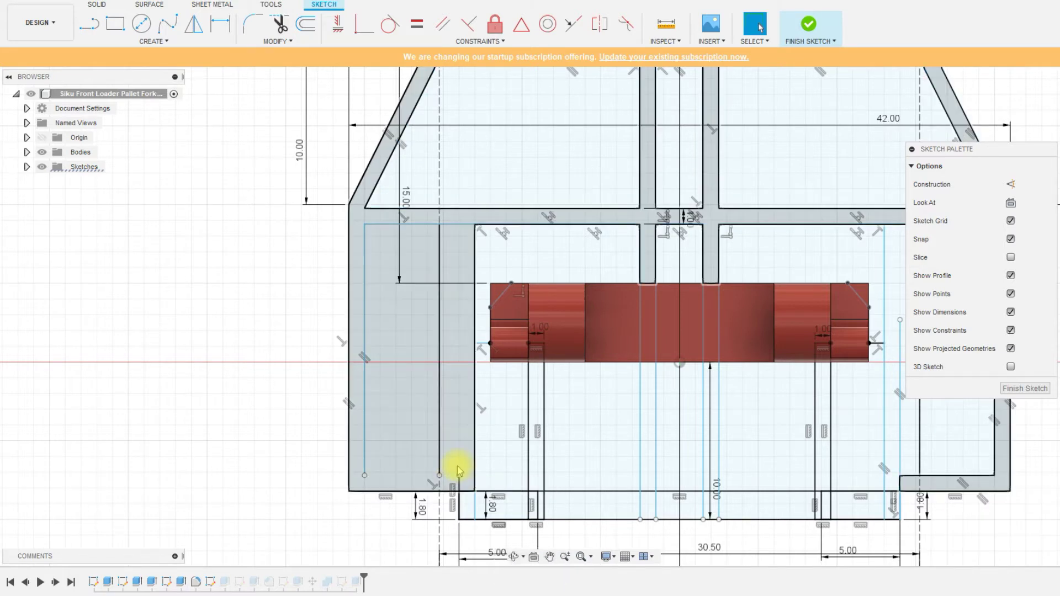
key("ctrl+z")
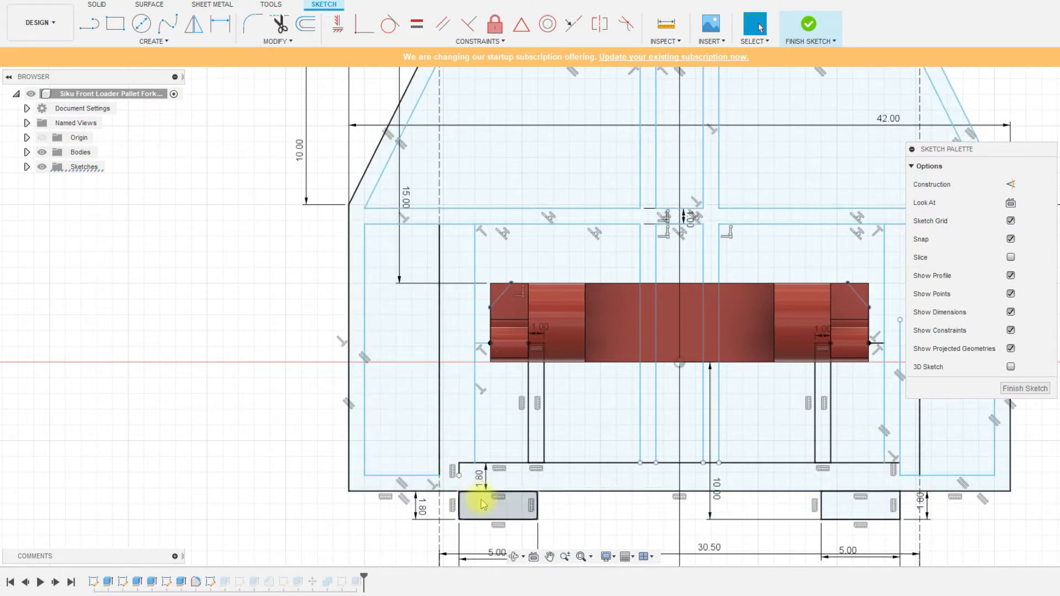
key("ctrl+z")
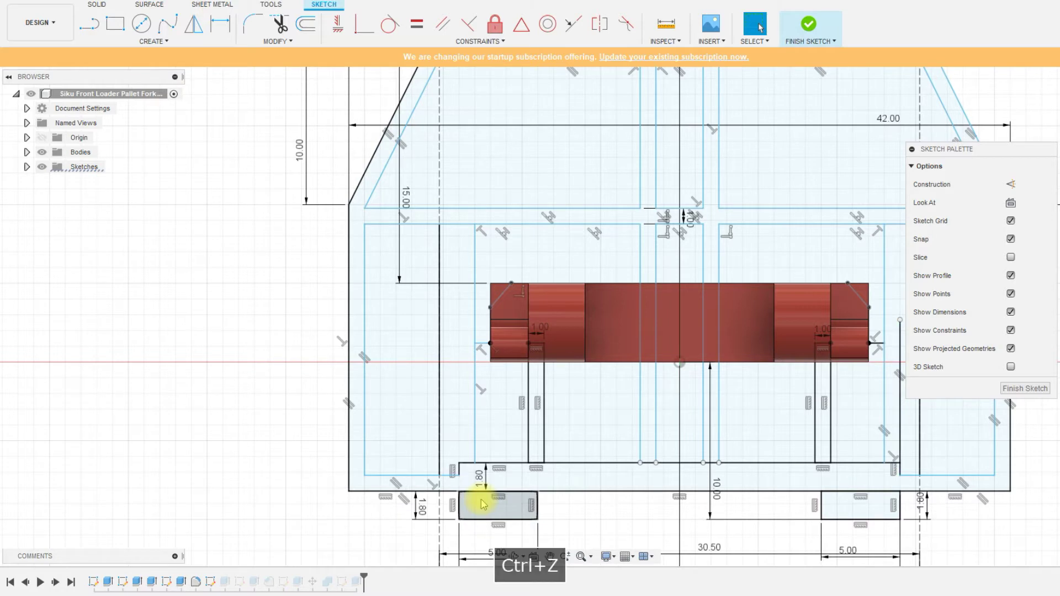
key("Escape")
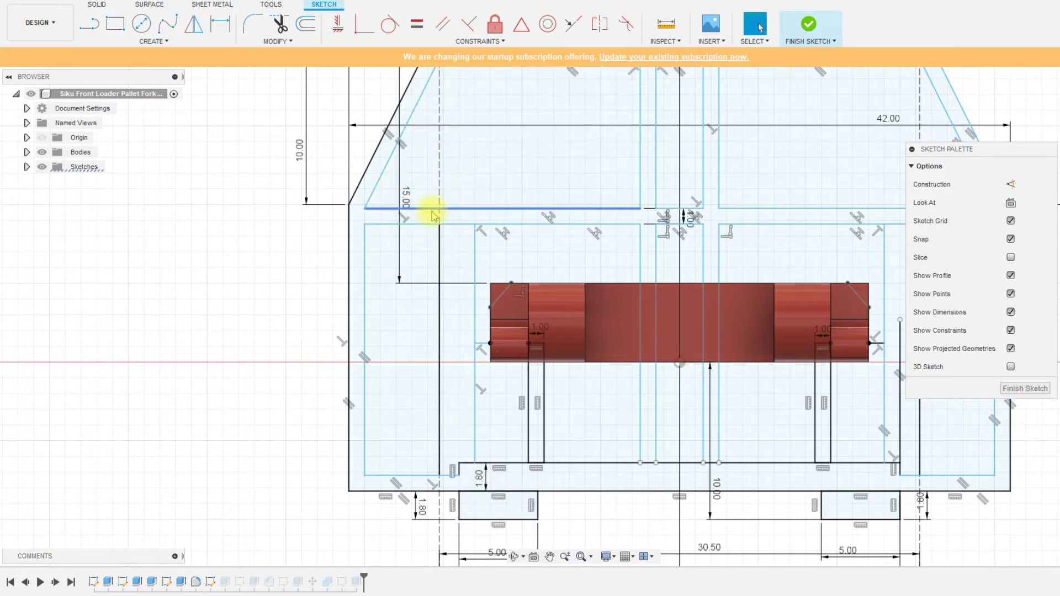
- Try to dimension the distance from the bottom bar's upper line to the origin, and cancel the driven dimension
scroll(422, 223, "down", 2)
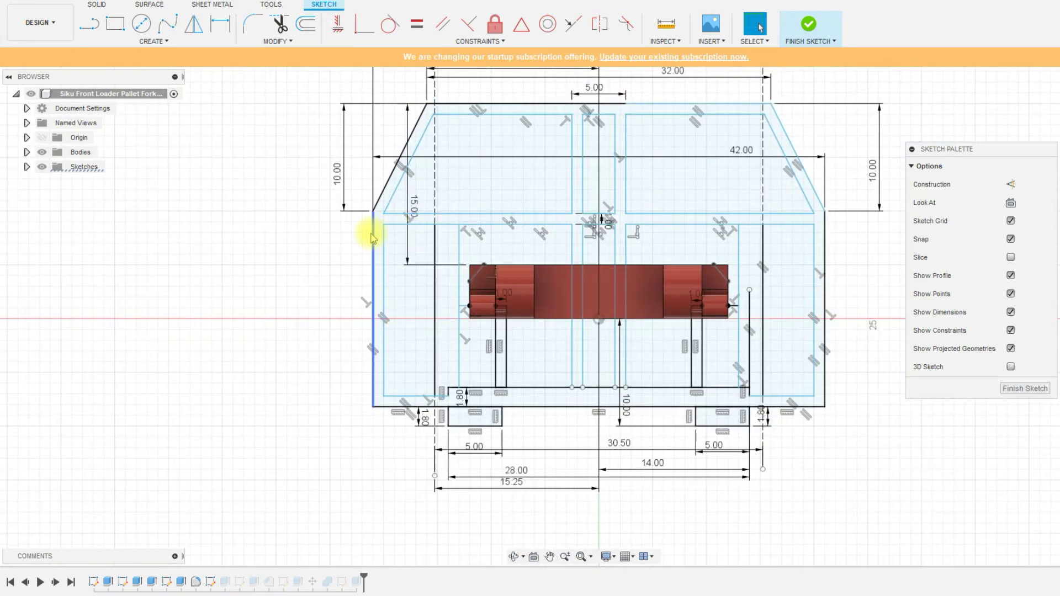
scroll(472, 221, "up", 2)
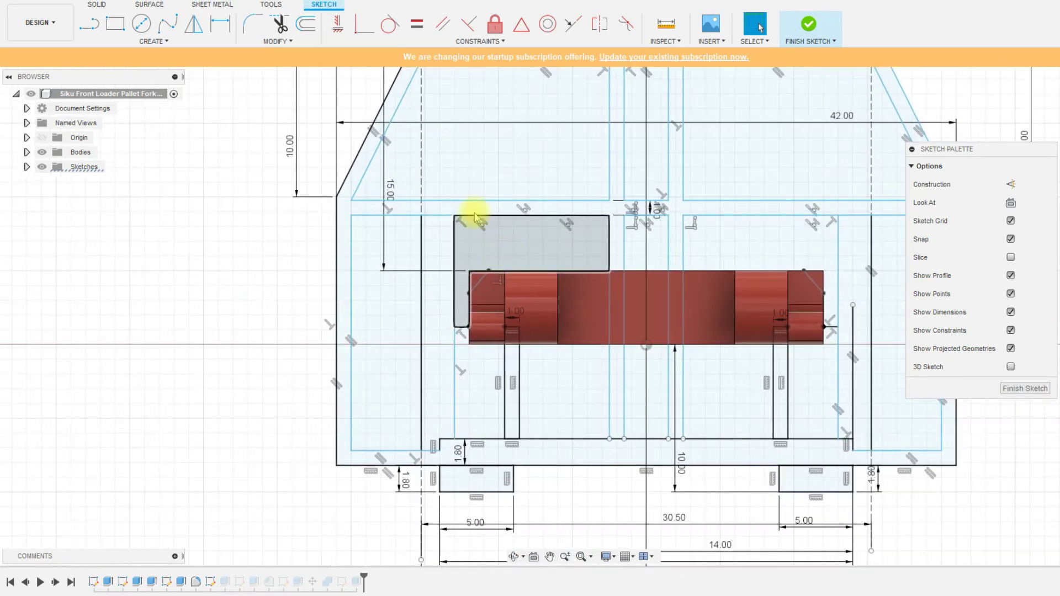
key("d")
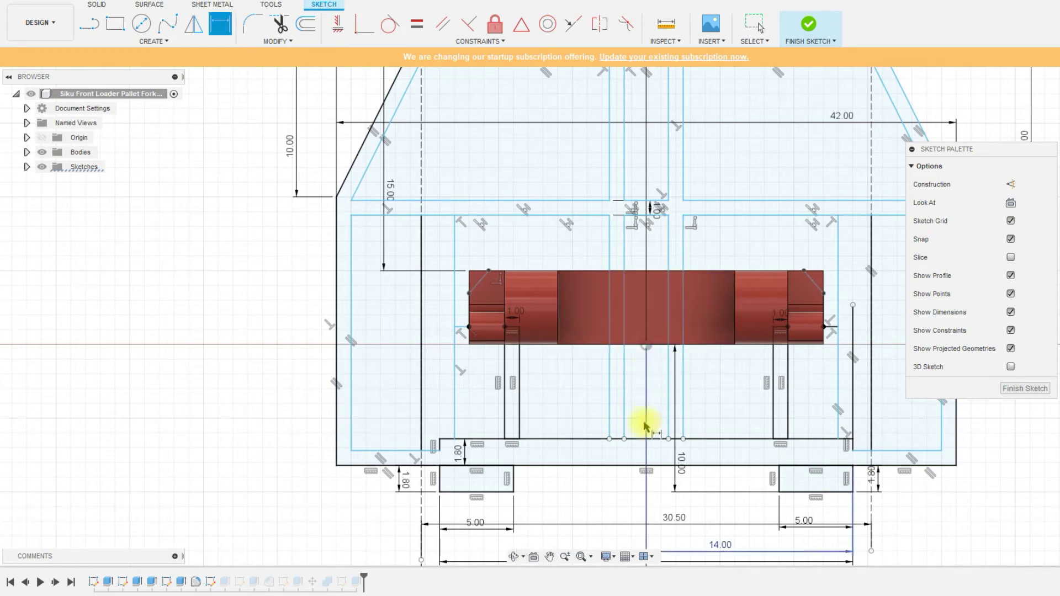
left_click(635, 439)
left_click(646, 342)
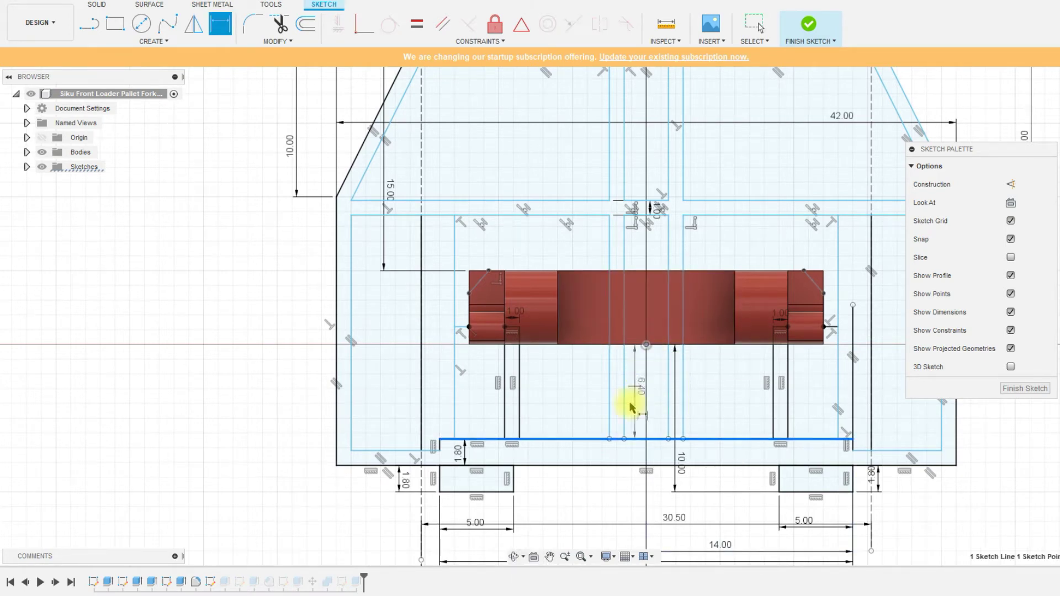
left_click(747, 451)
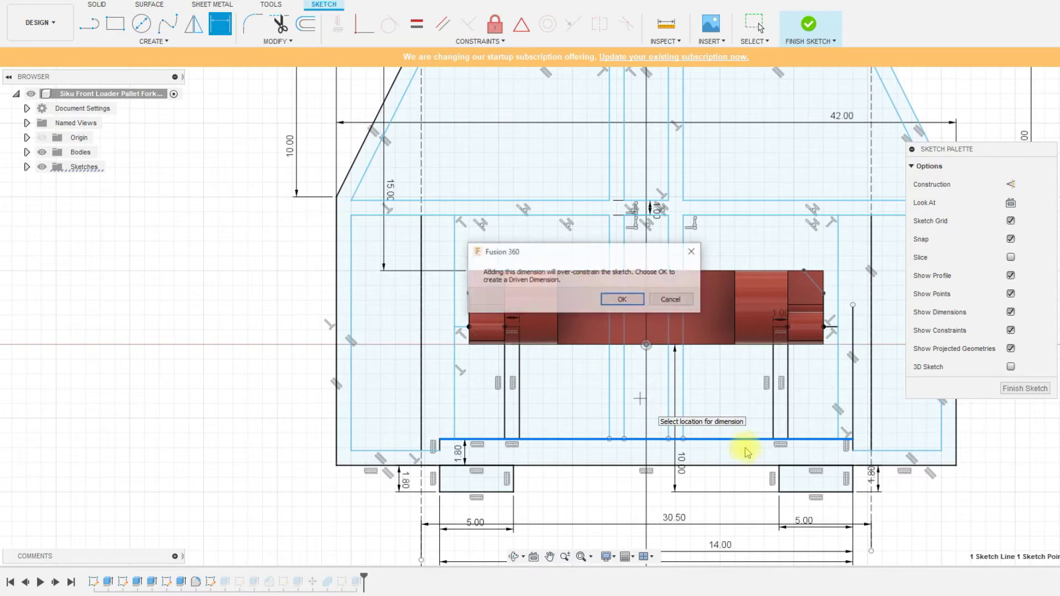
left_click(660, 299)
key("Escape")
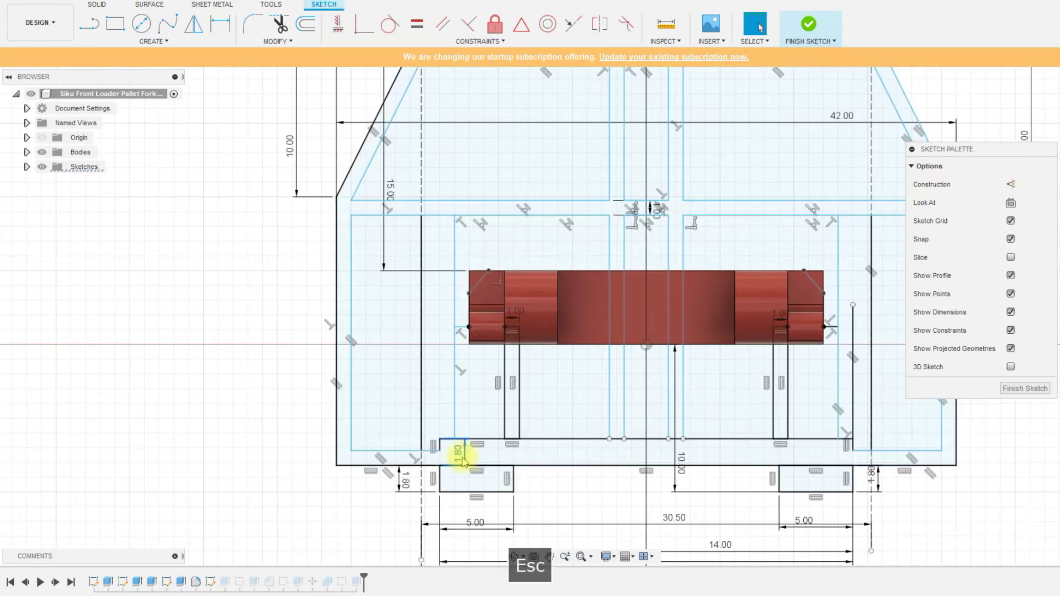
- Replace the bottom bar's 1.80 mm height dimension with a 6.40 mm dimension between its upper line and the origin
left_click(464, 460)
key("Delete")
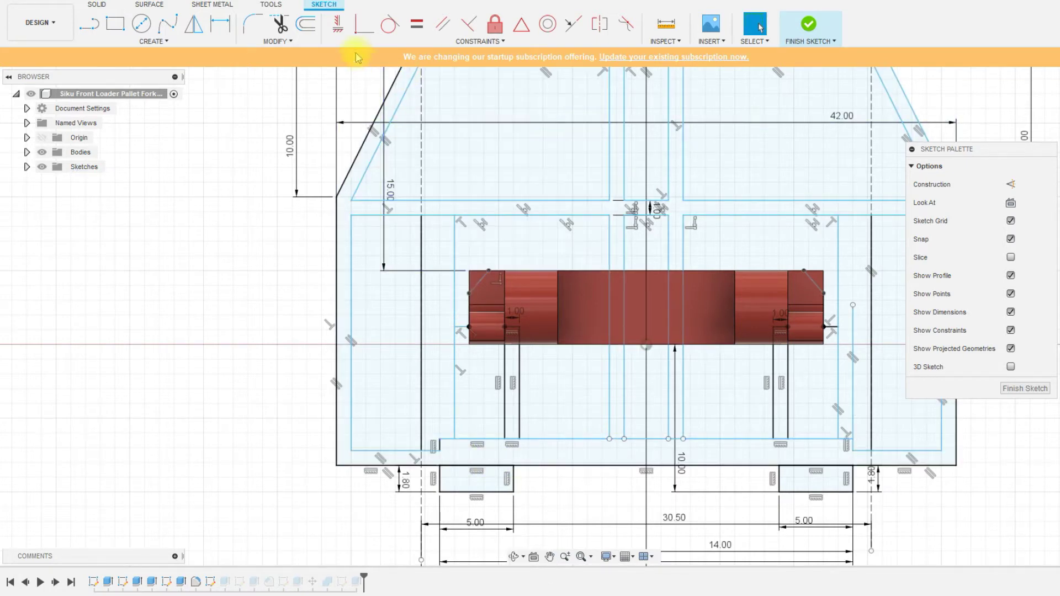
key("d")
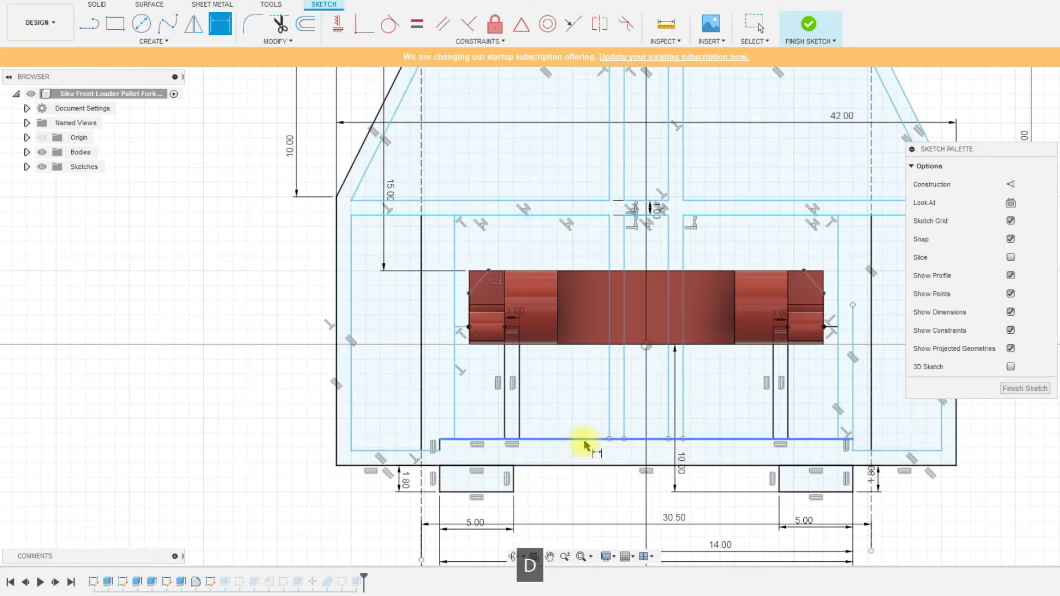
left_click(584, 438)
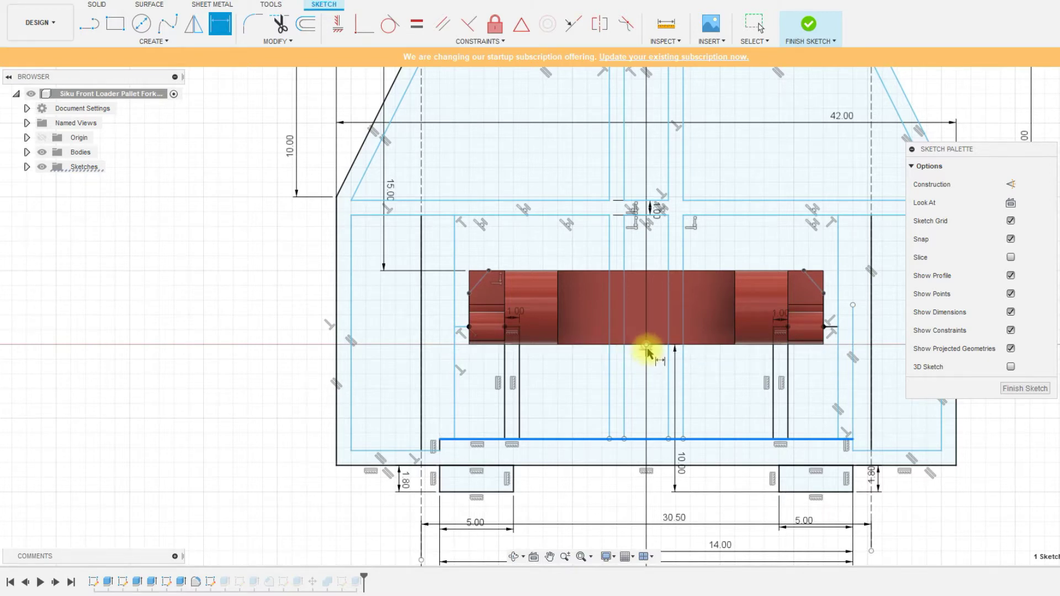
left_click(642, 347)
left_click(639, 381)
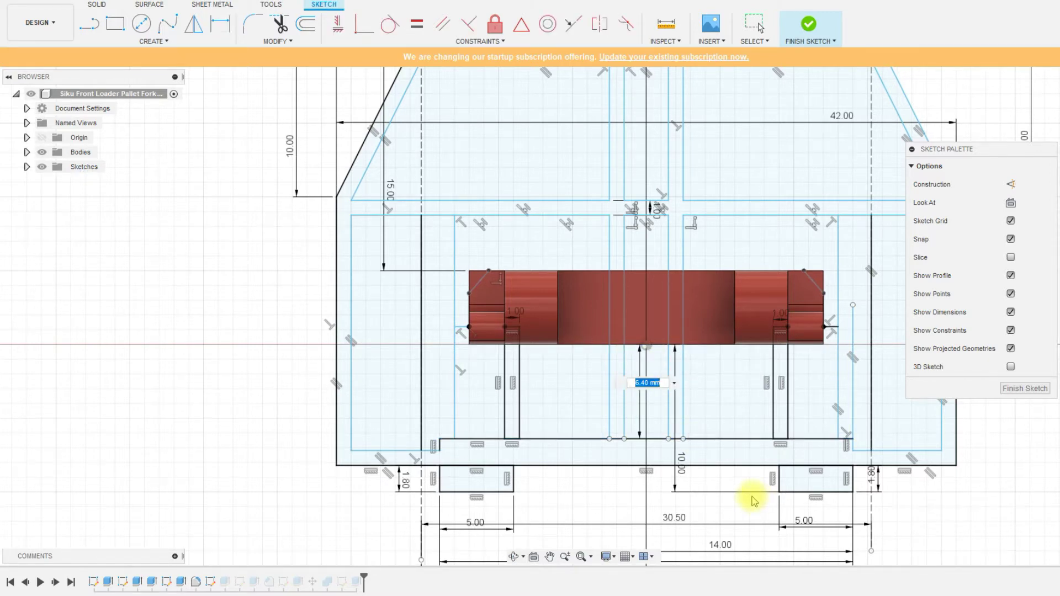
key("Return")
key("Escape")
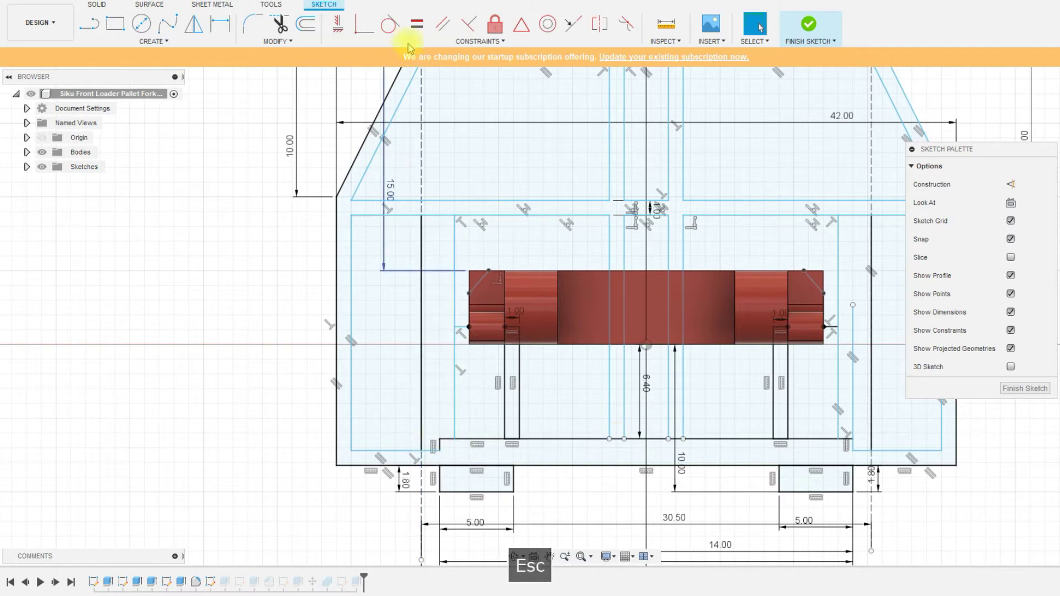
- Draw horizontal lines extending the bottom bar's upper line from both of its ends to the frame's left and right inner edges
left_click(89, 24)
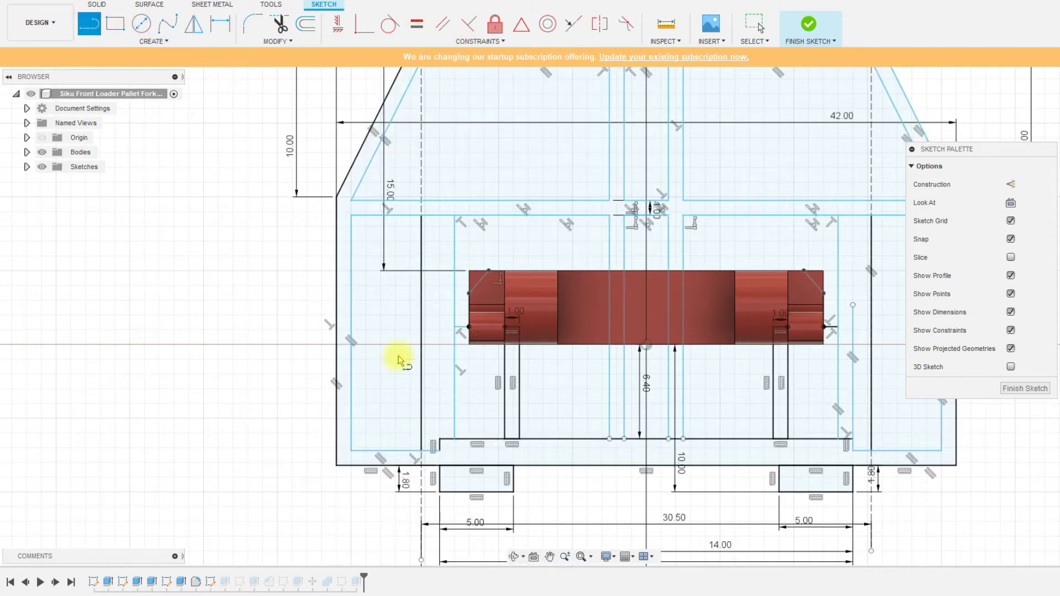
left_click(441, 440)
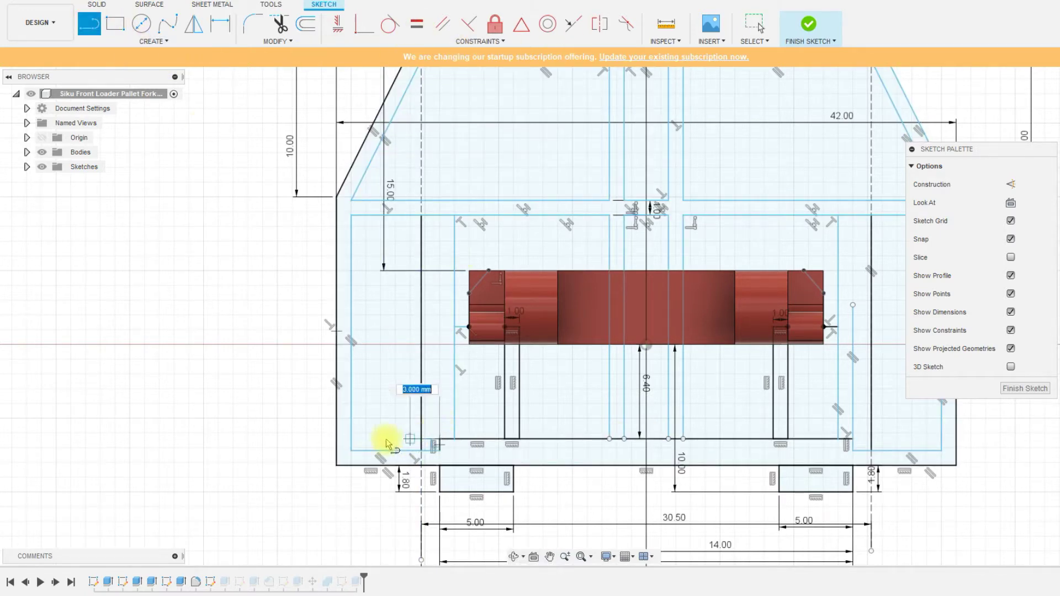
left_click(351, 440)
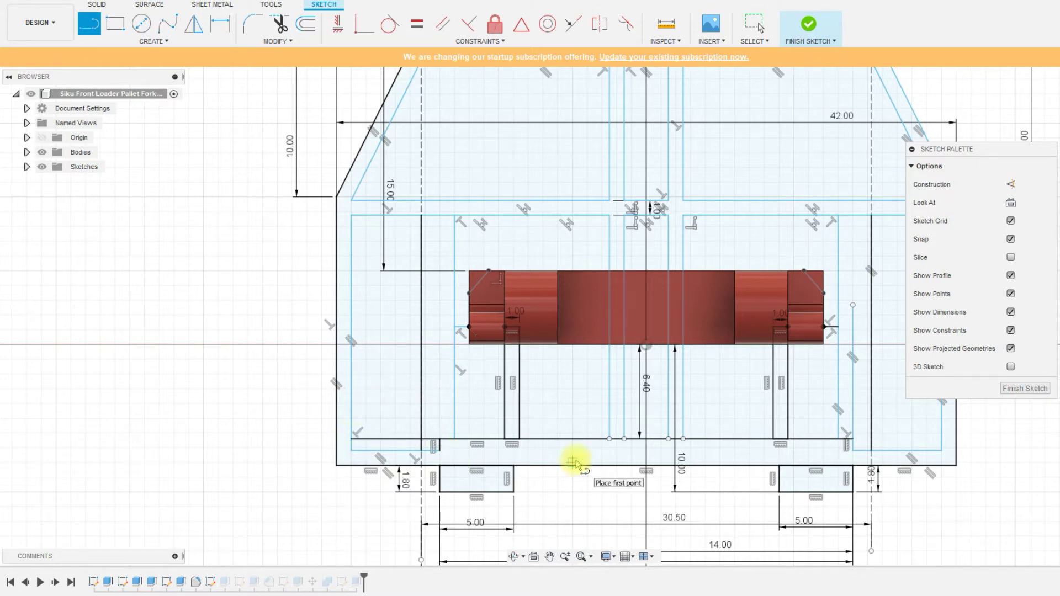
left_click(853, 440)
left_click(941, 440)
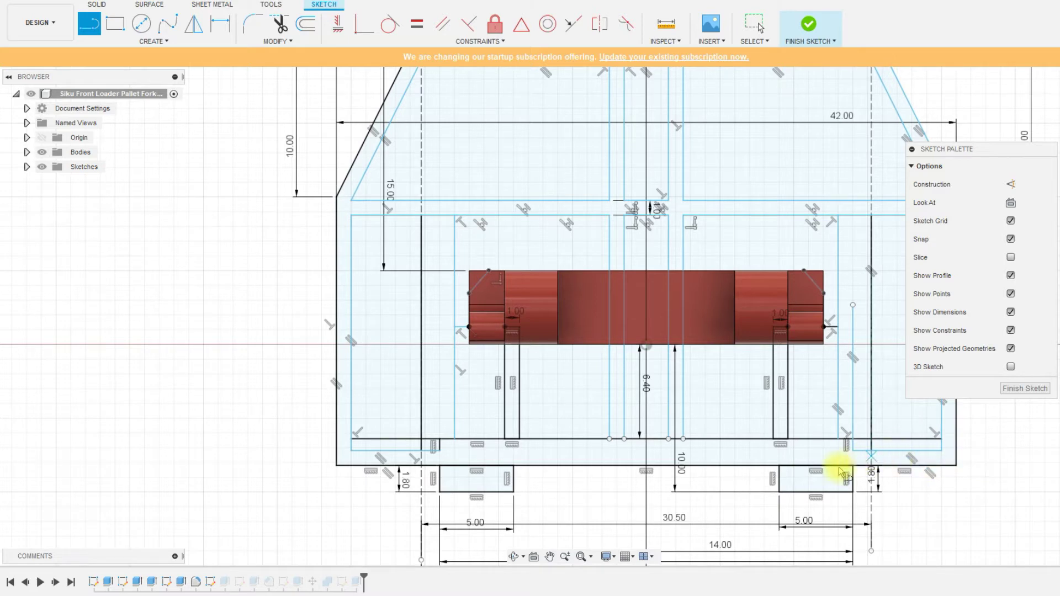
key("Escape")
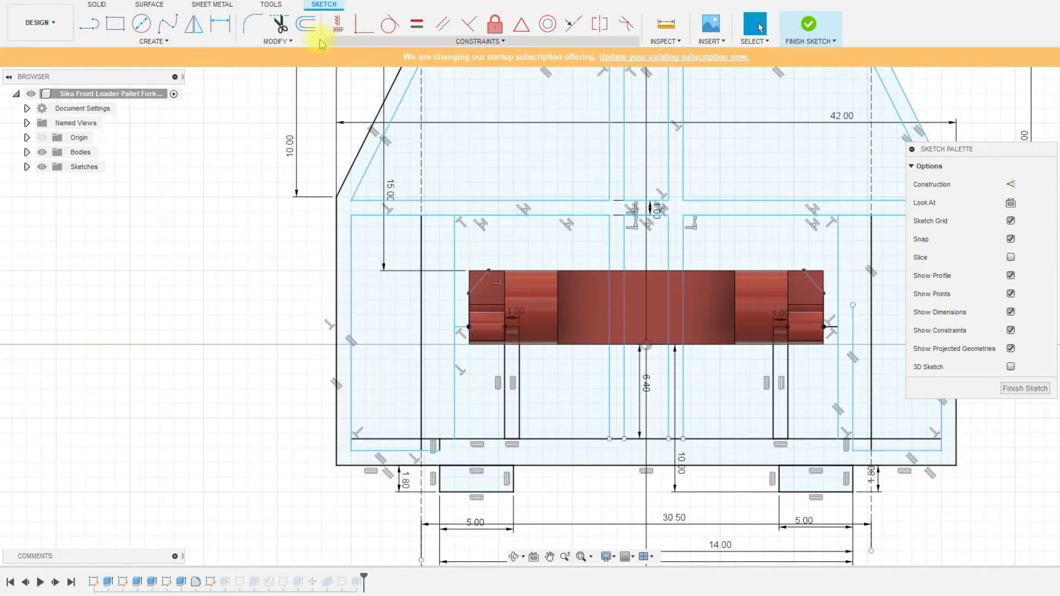
- Trim the leftover inner-edge and short vertical segments below the bottom bar's extended upper line on both sides
left_click(280, 24)
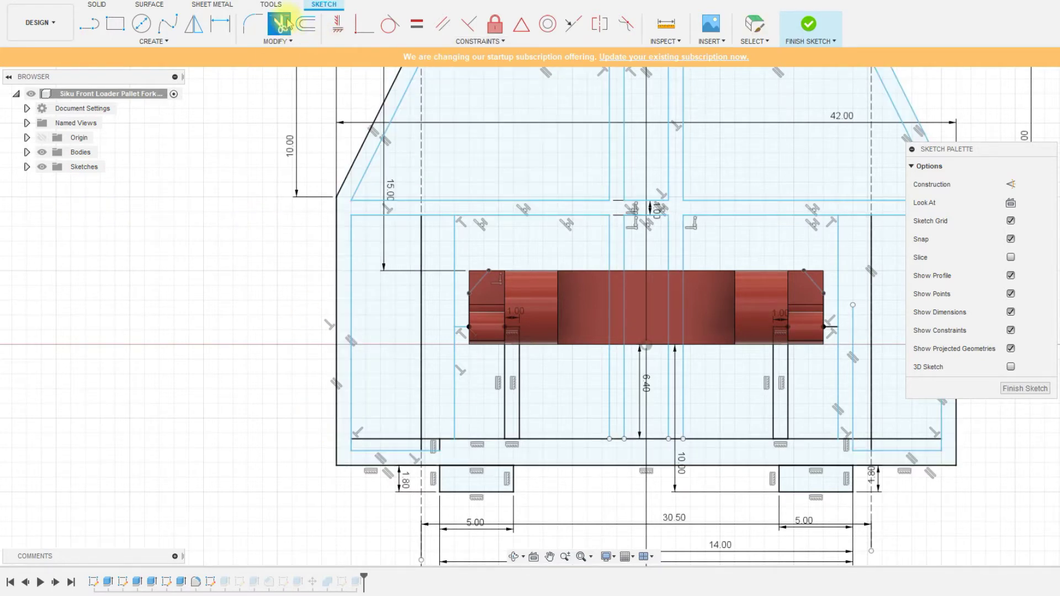
left_click(353, 447)
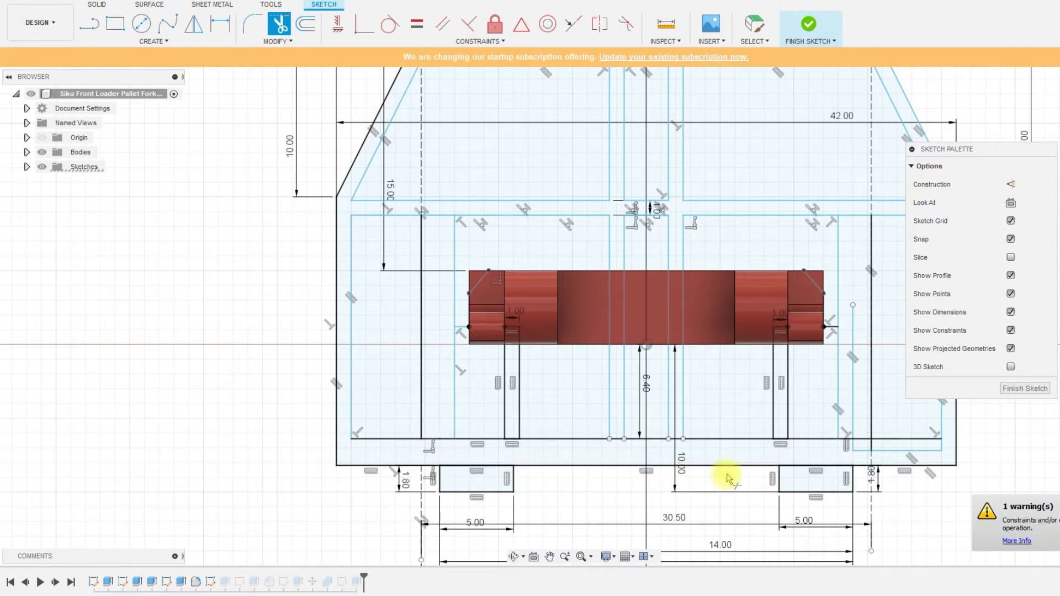
left_click(911, 451)
left_click(942, 445)
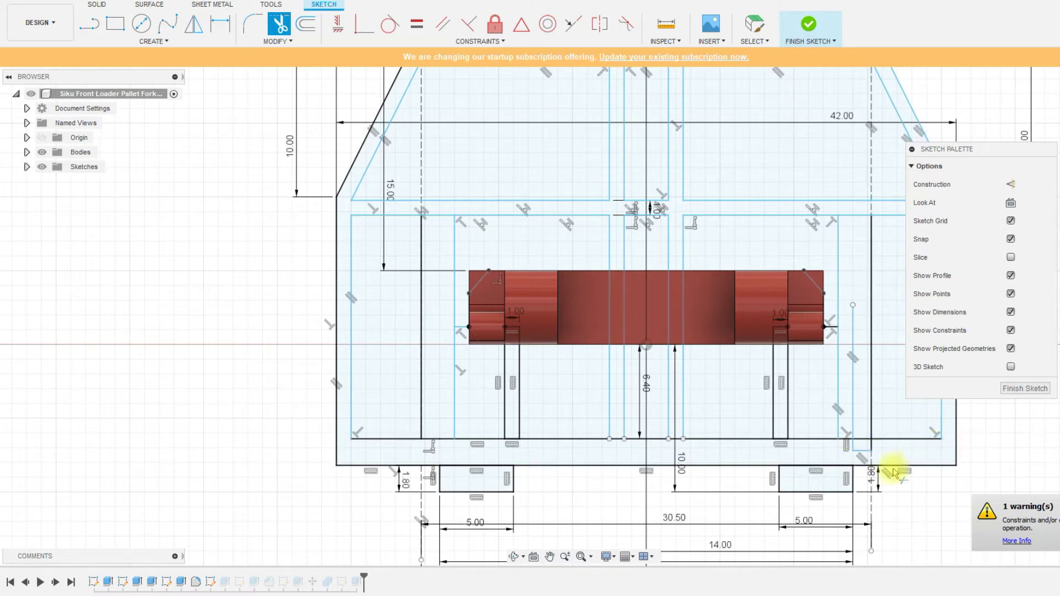
left_click(872, 448)
left_click(853, 446)
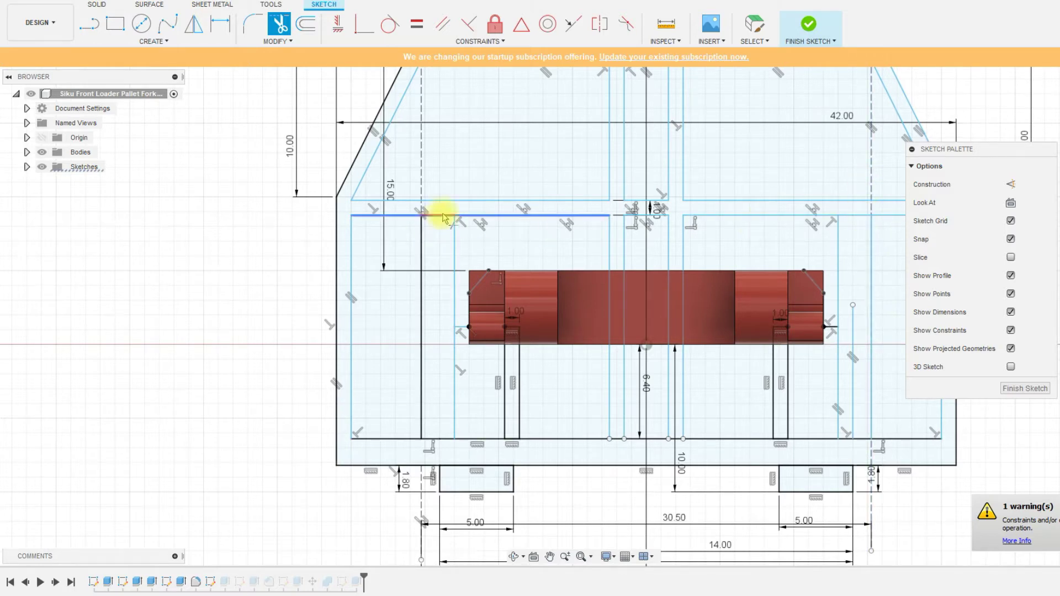
left_click(456, 249)
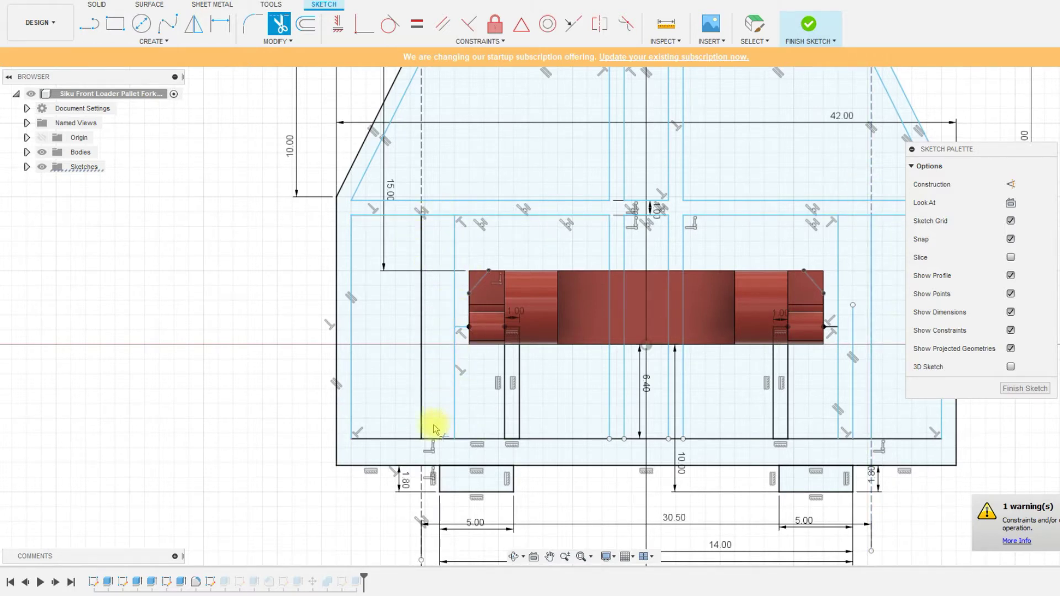
- Trim the crossbar and bottom bar lines crossing the uprights, plus the leftover vertical segment beside the right upright
left_click(434, 221)
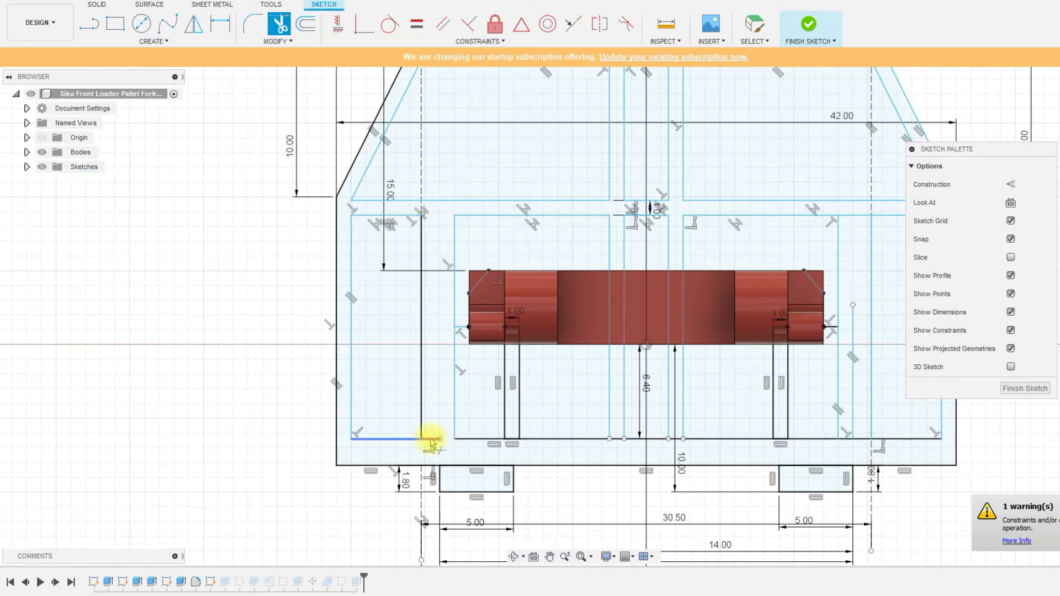
left_click(432, 442)
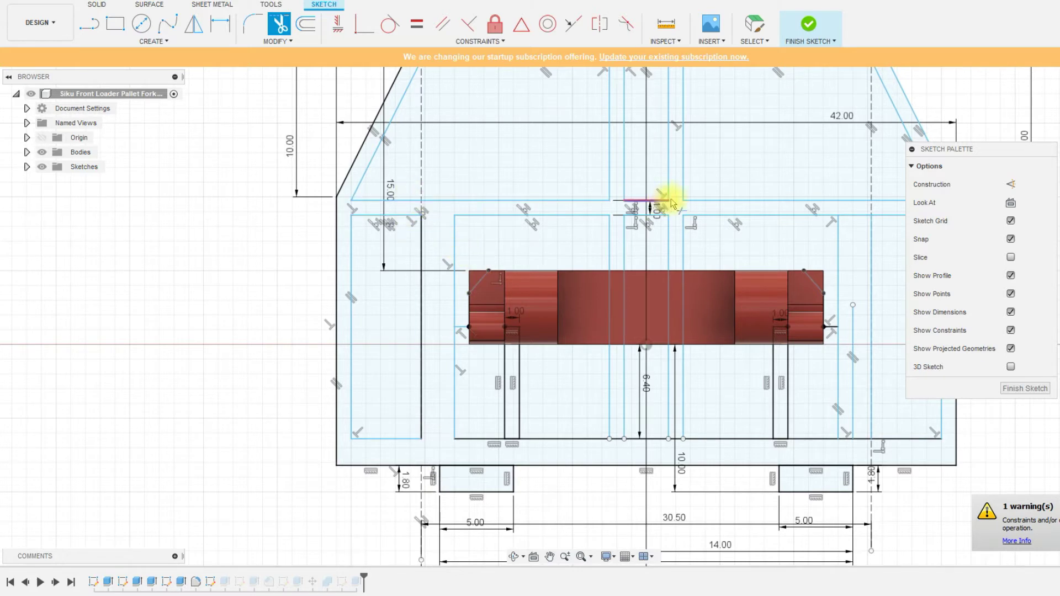
left_click(616, 438)
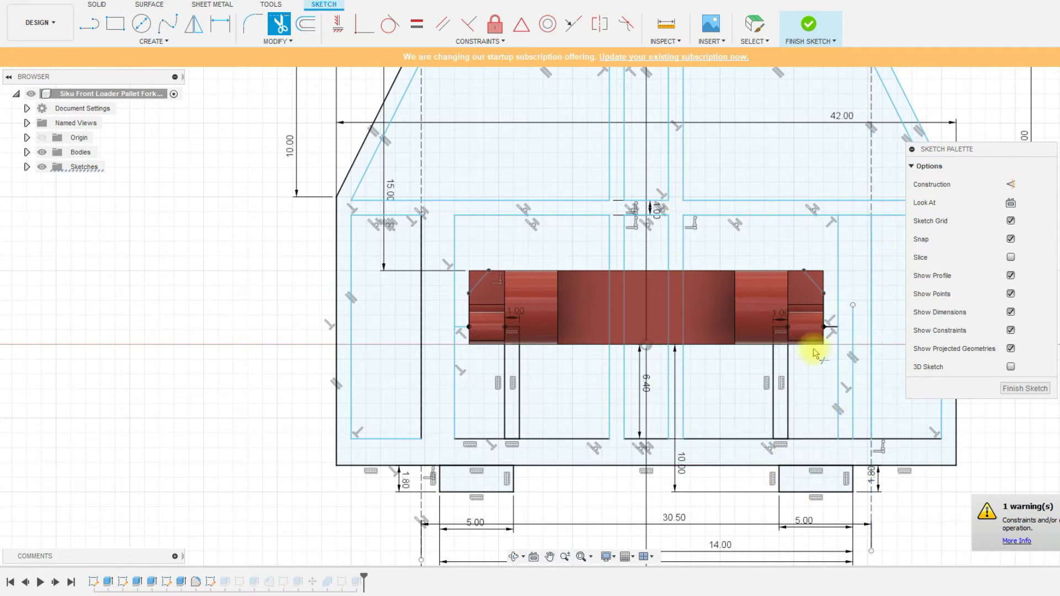
left_click(855, 409)
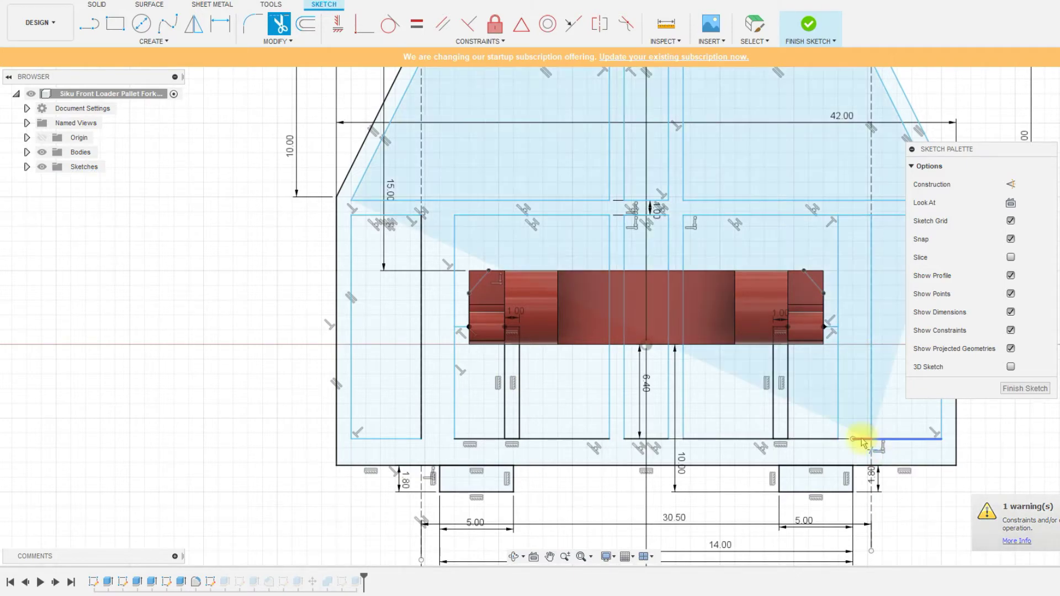
scroll(729, 466, "down", 2)
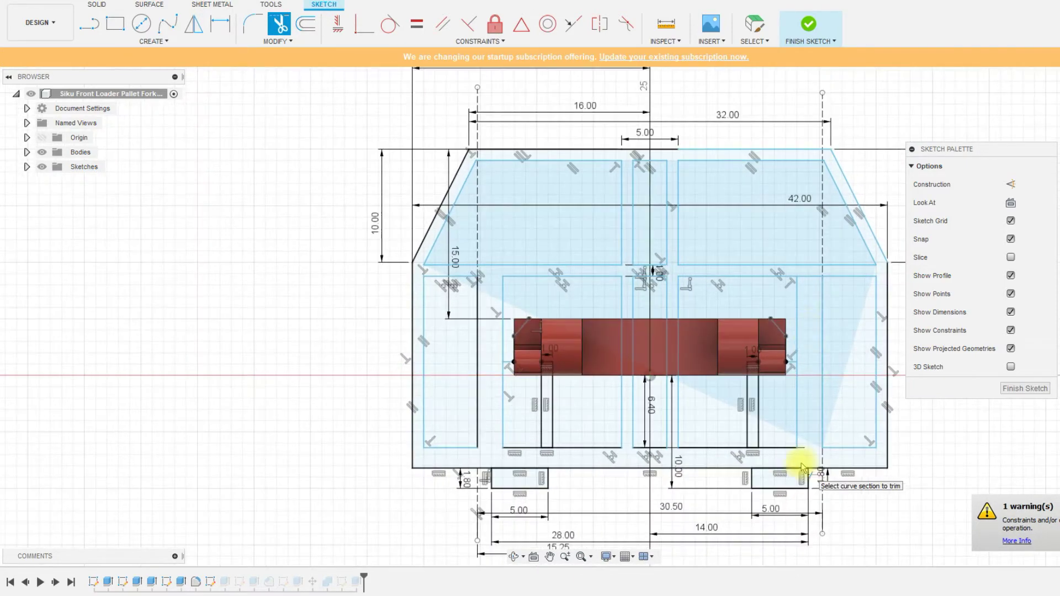
left_click(817, 287)
scroll(812, 445, "up", 2)
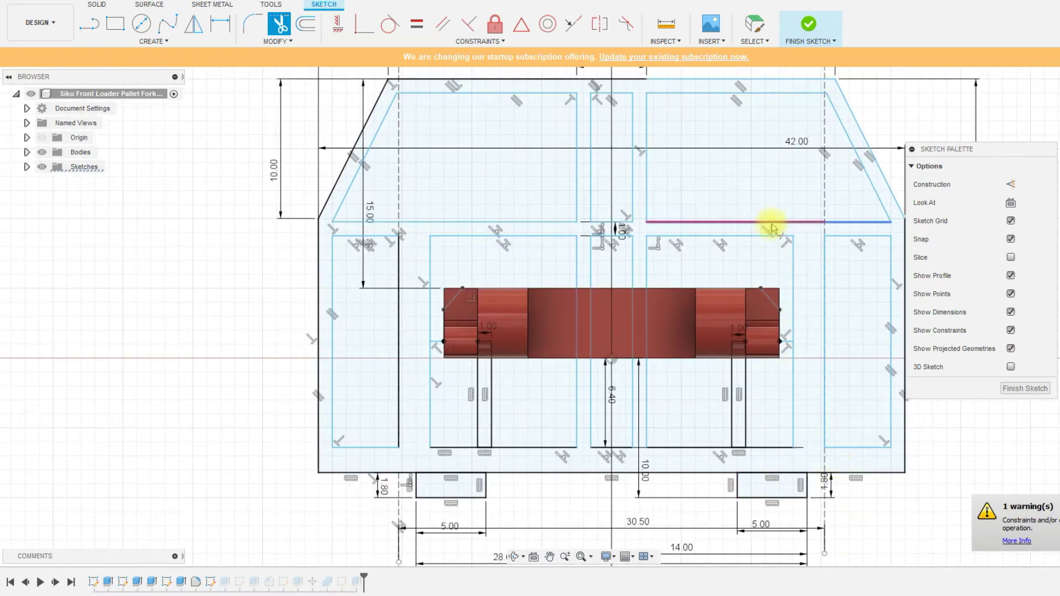
- Trim away the left 1 mm wide vertical strip, including its top edge, between the red bracket and the bottom bar
scroll(822, 295, "down", 1)
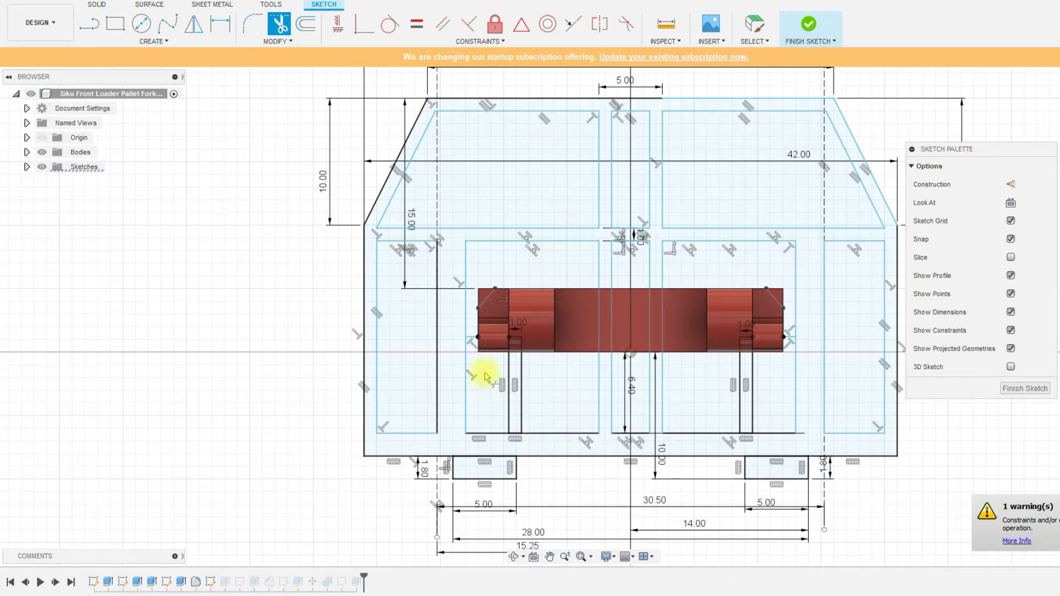
scroll(505, 358, "up", 1)
scroll(475, 354, "up", 2)
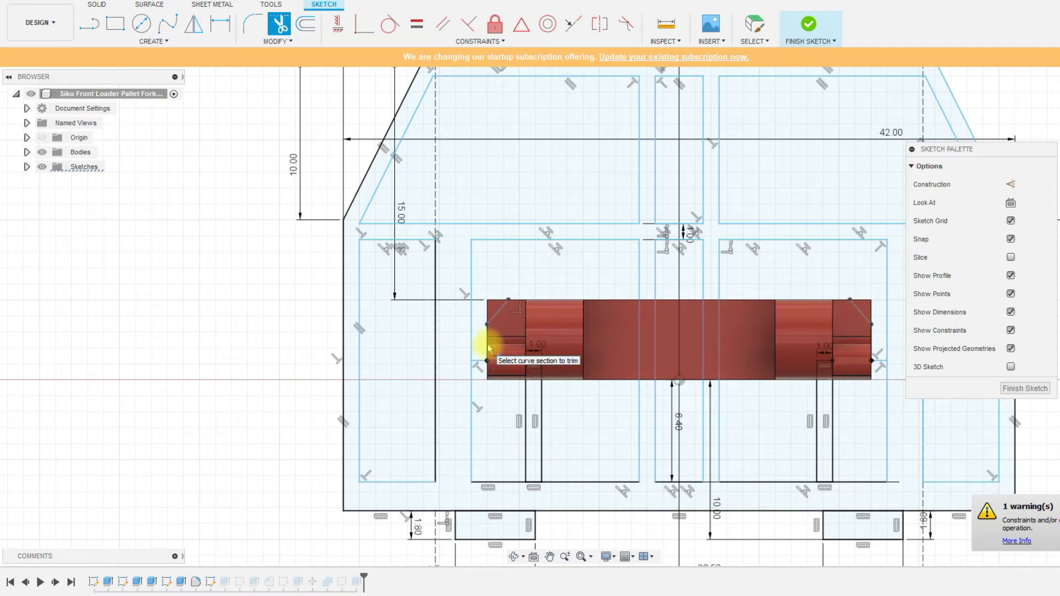
scroll(623, 397, "down", 1)
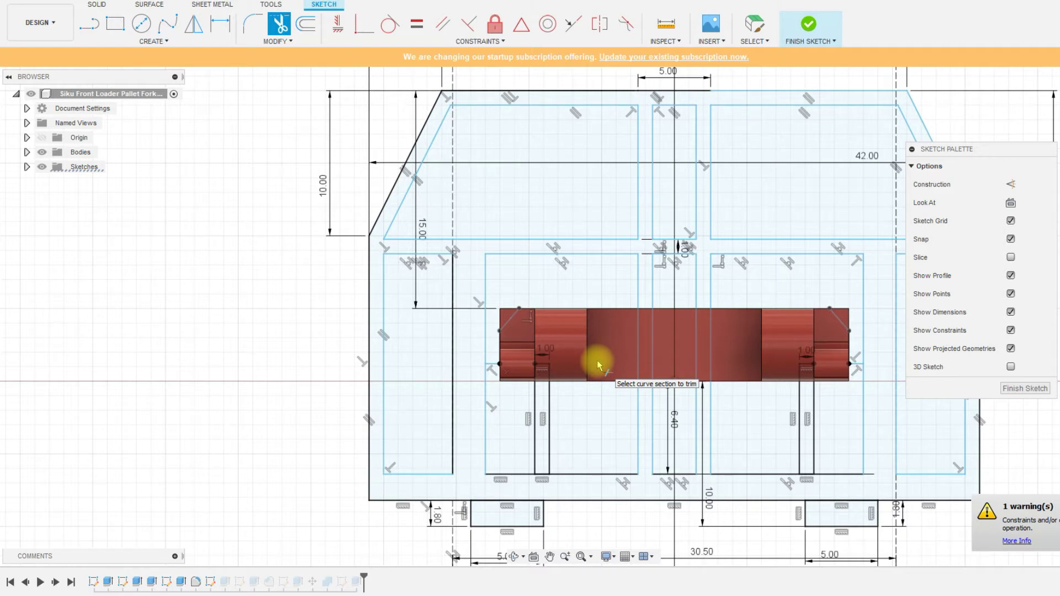
left_click(534, 391)
left_click(550, 395)
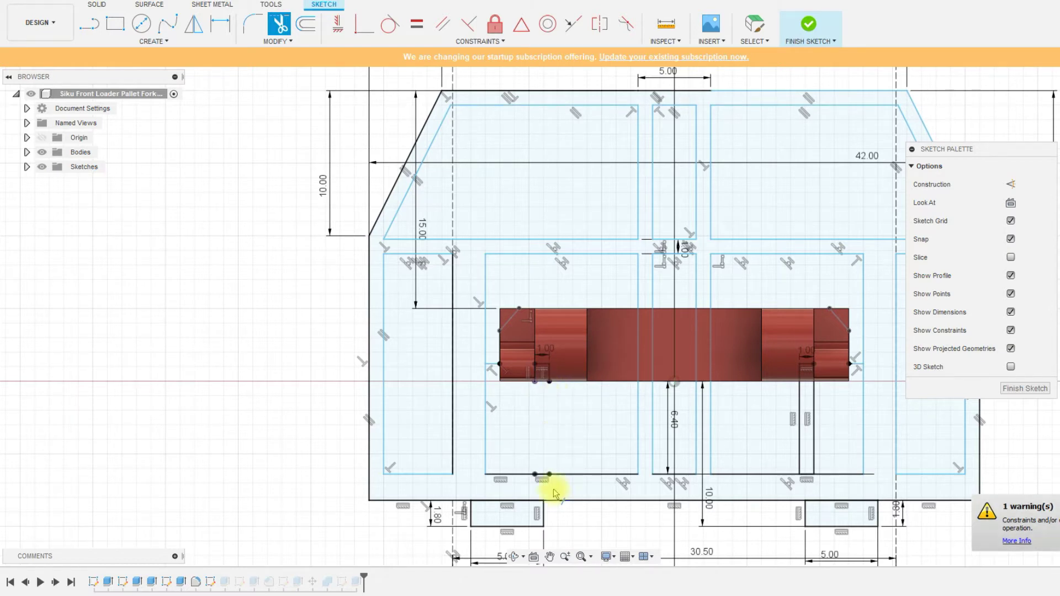
left_click(550, 372)
left_click(544, 363)
left_click(536, 373)
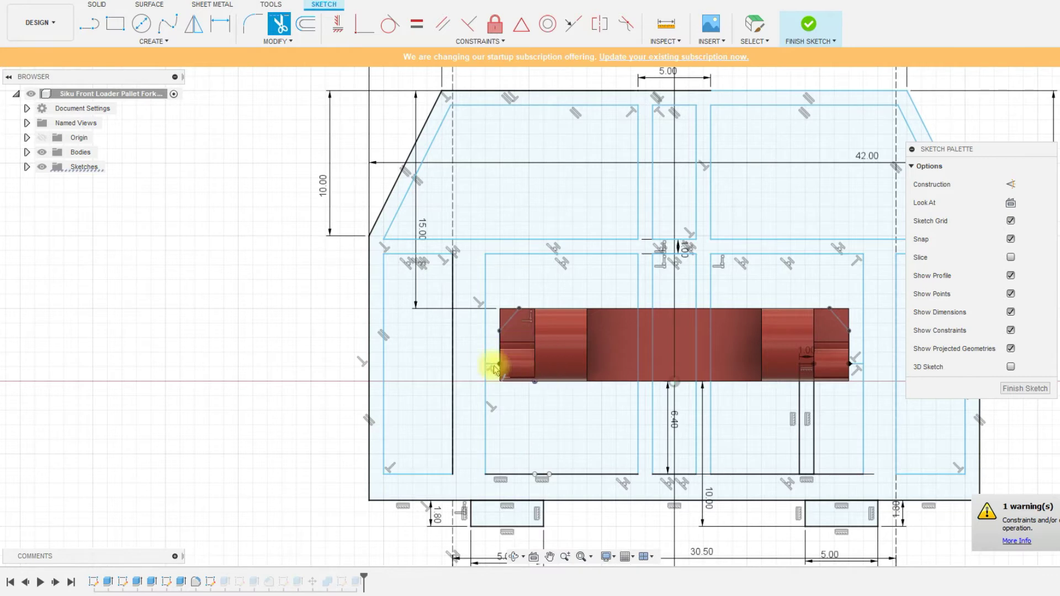
- Trim the short horizontal stub and the diagonal corner line at the red bracket's left end
left_click(495, 364)
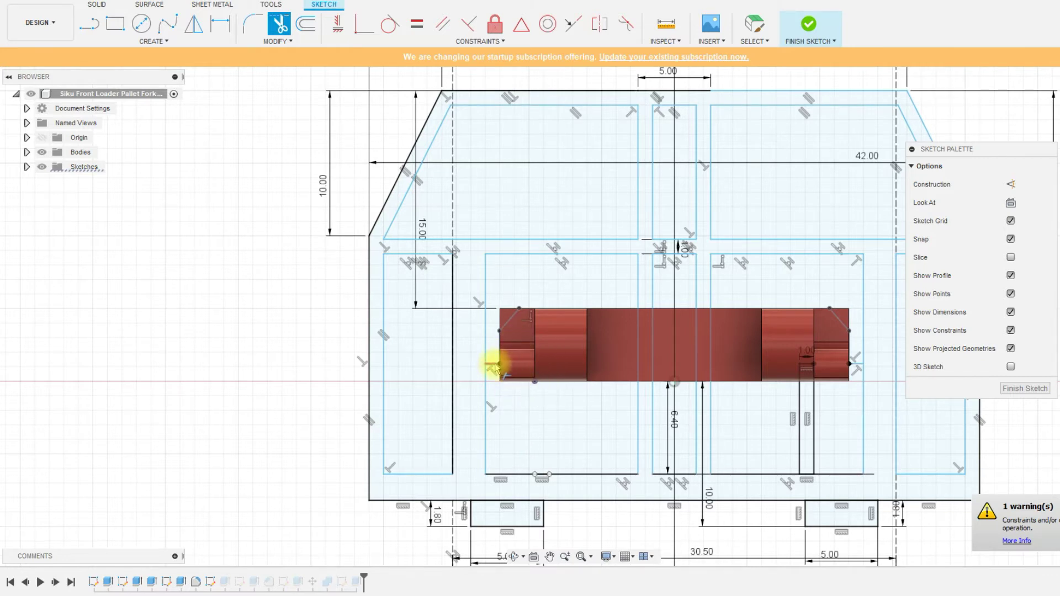
left_click(511, 321)
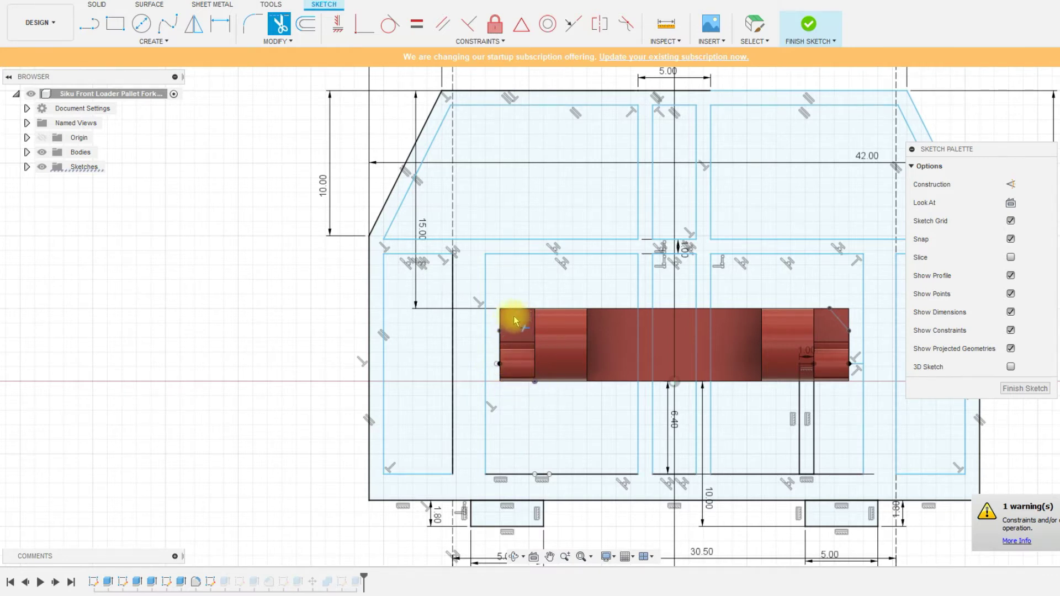
scroll(502, 362, "up", 2)
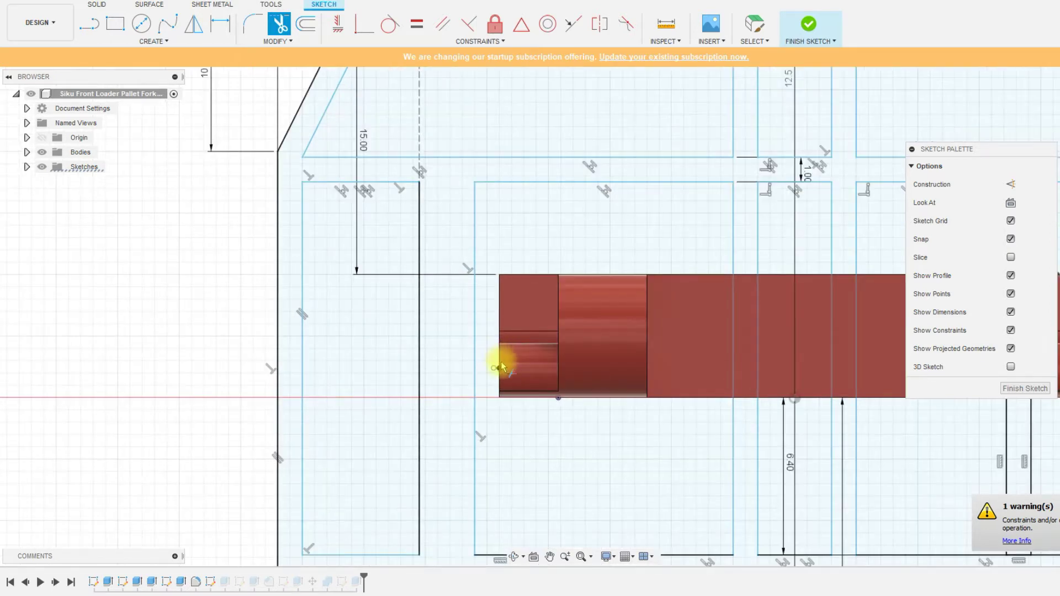
scroll(496, 370, "up", 3)
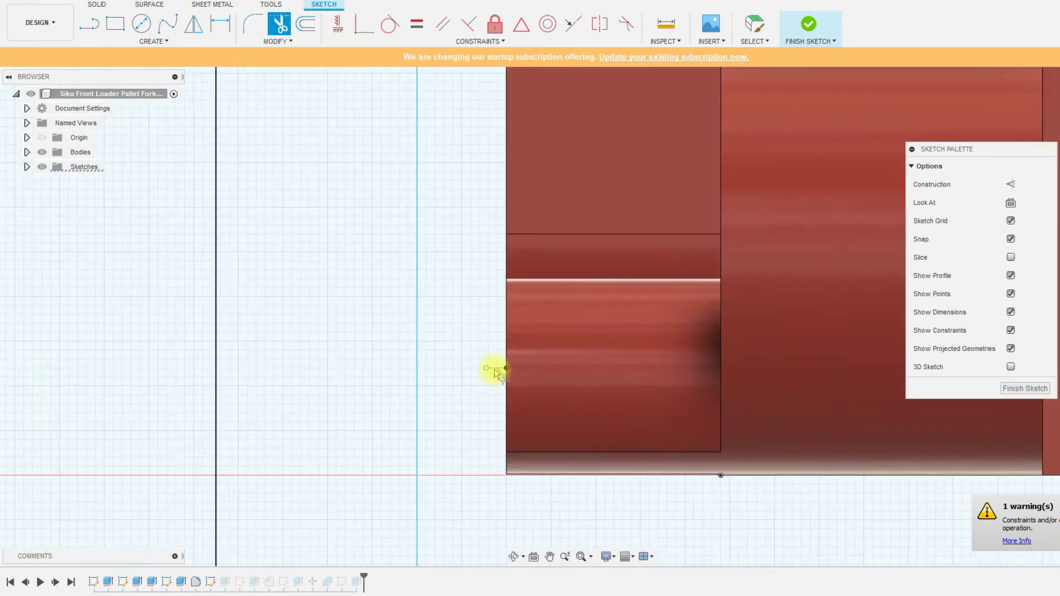
left_click(497, 368)
scroll(721, 478, "up", 3)
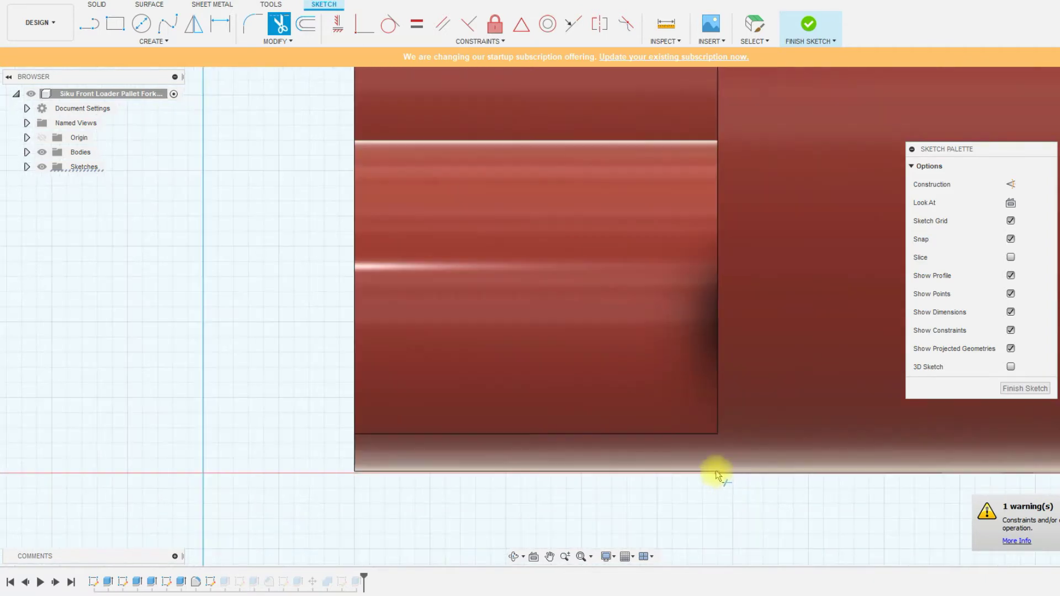
- Trim the diagonal corner line and the short horizontal stub at the red bracket's right end
scroll(364, 483, "down", 5)
scroll(353, 491, "down", 3)
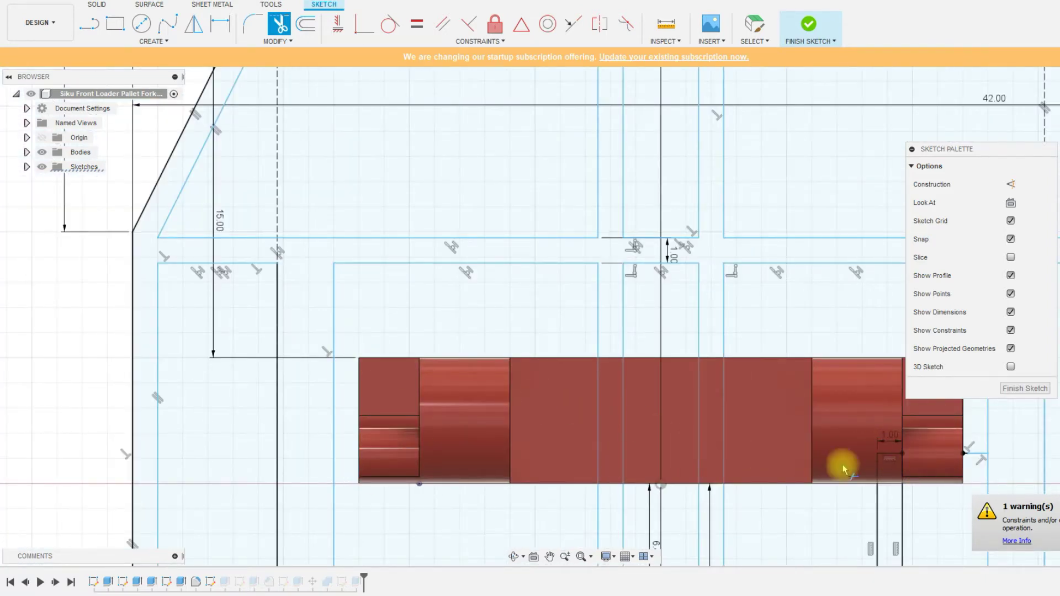
scroll(840, 466, "down", 3)
scroll(866, 464, "up", 5)
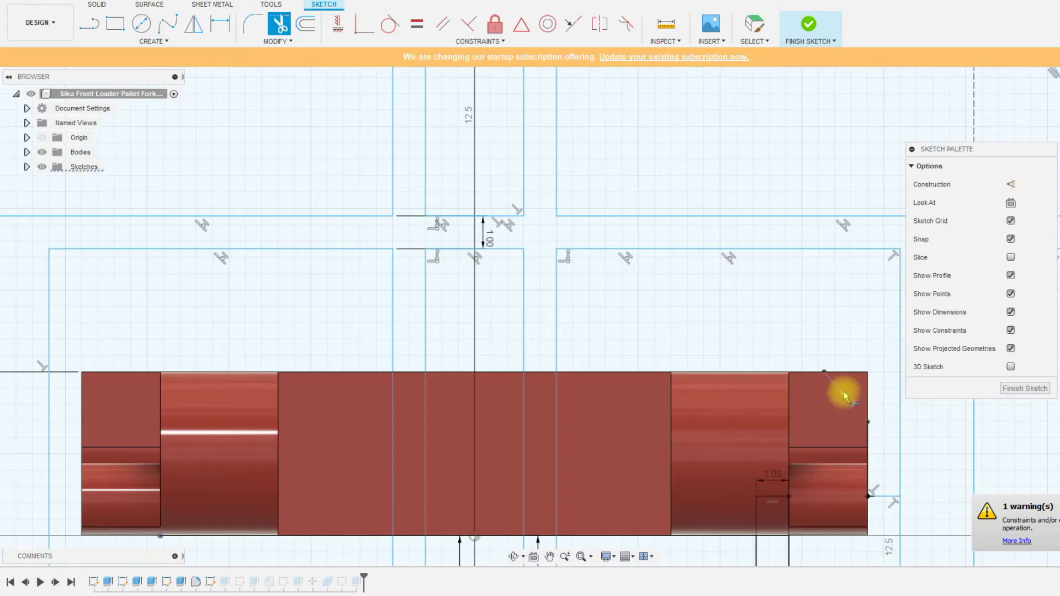
left_click(845, 394)
scroll(873, 446, "up", 3)
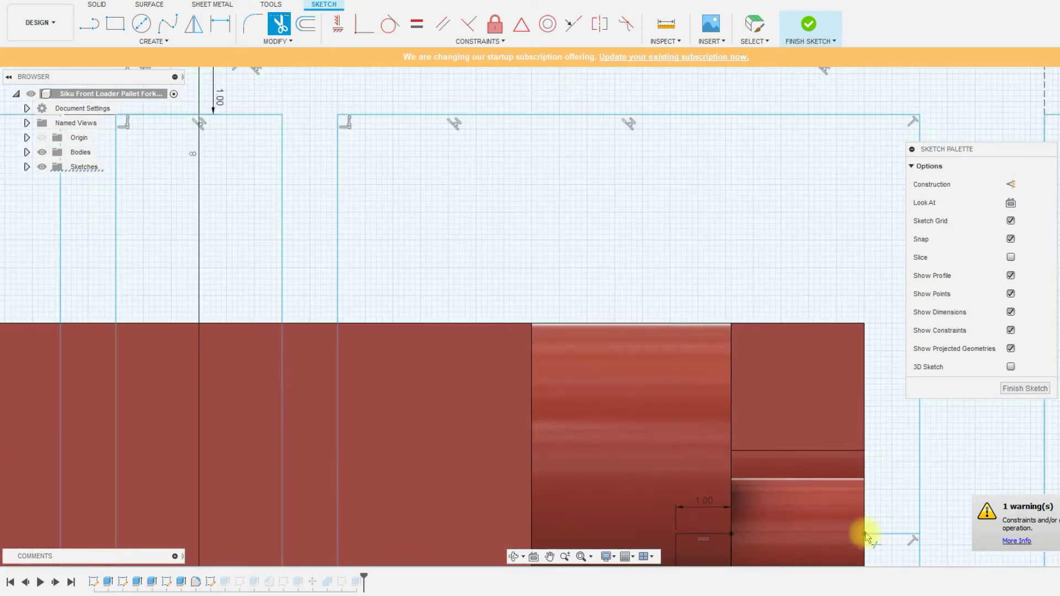
left_click(877, 534)
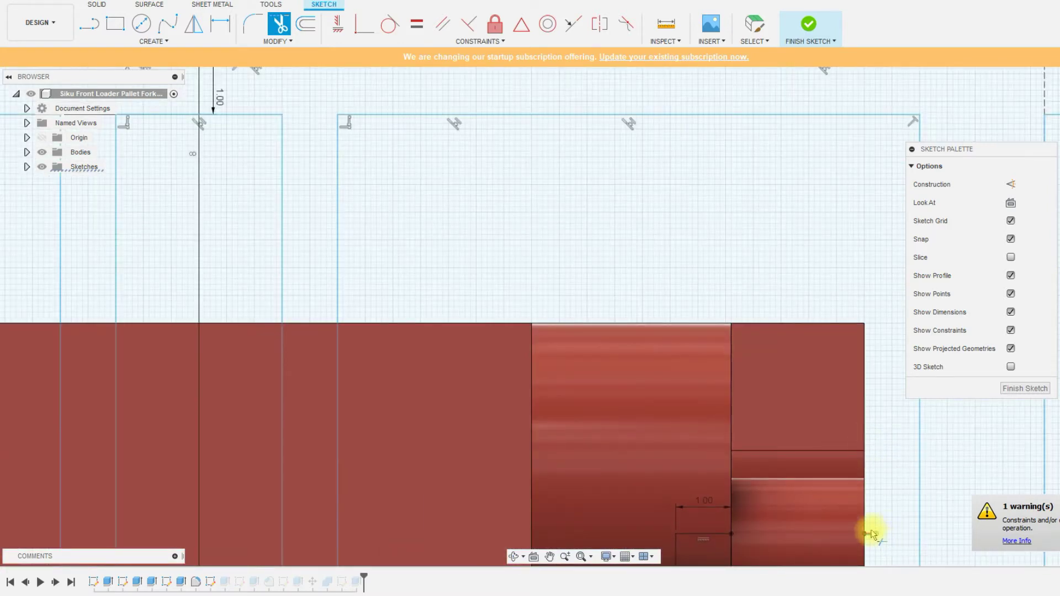
- Trim away the right 1 mm wide vertical strip, including its top edge, between the red bracket and the bottom bar
left_click(710, 533)
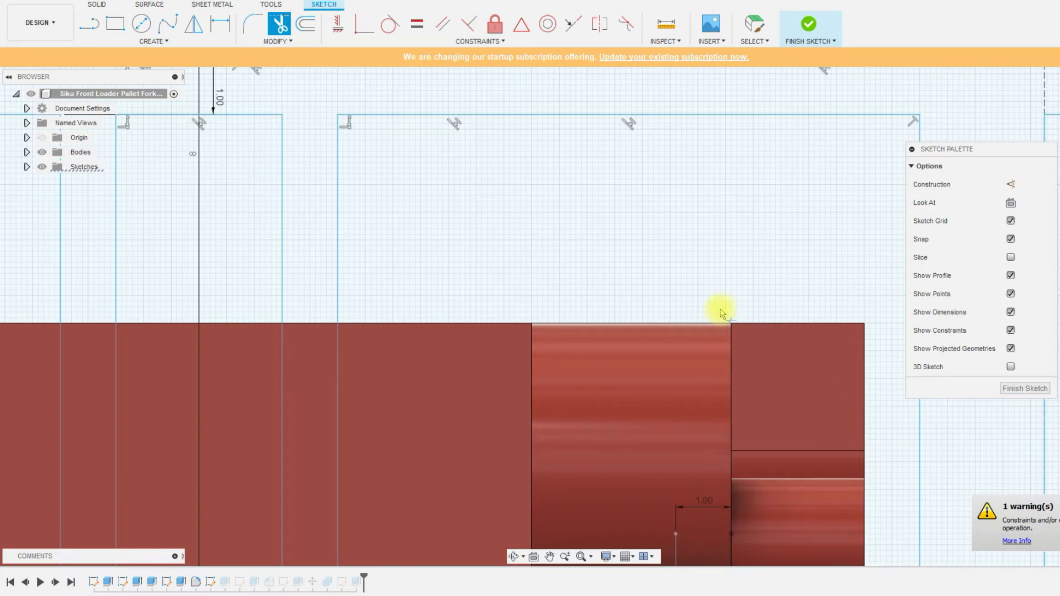
scroll(714, 303, "down", 3)
left_click(726, 512)
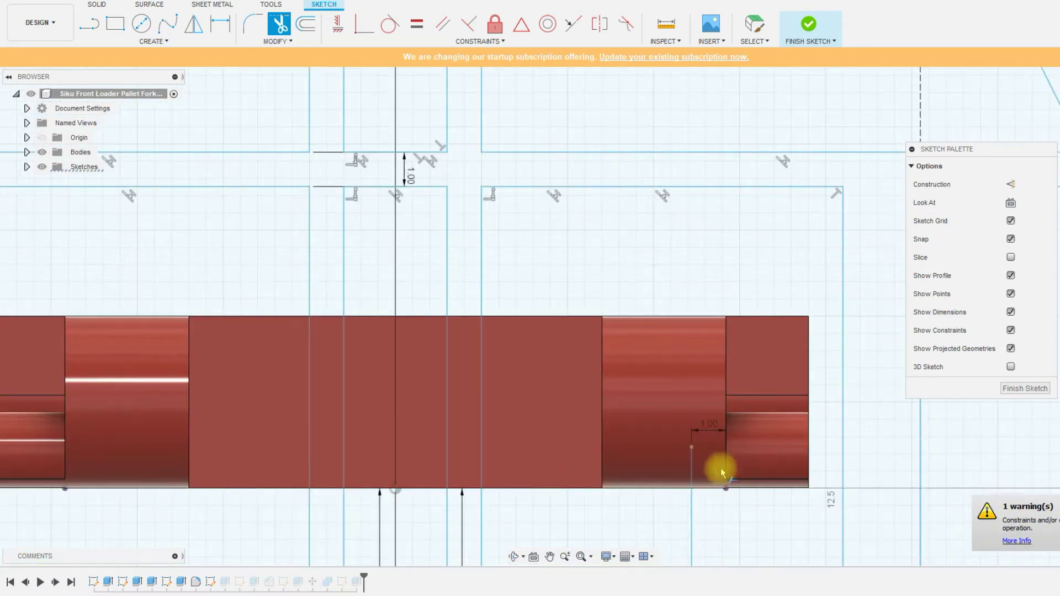
left_click(692, 475)
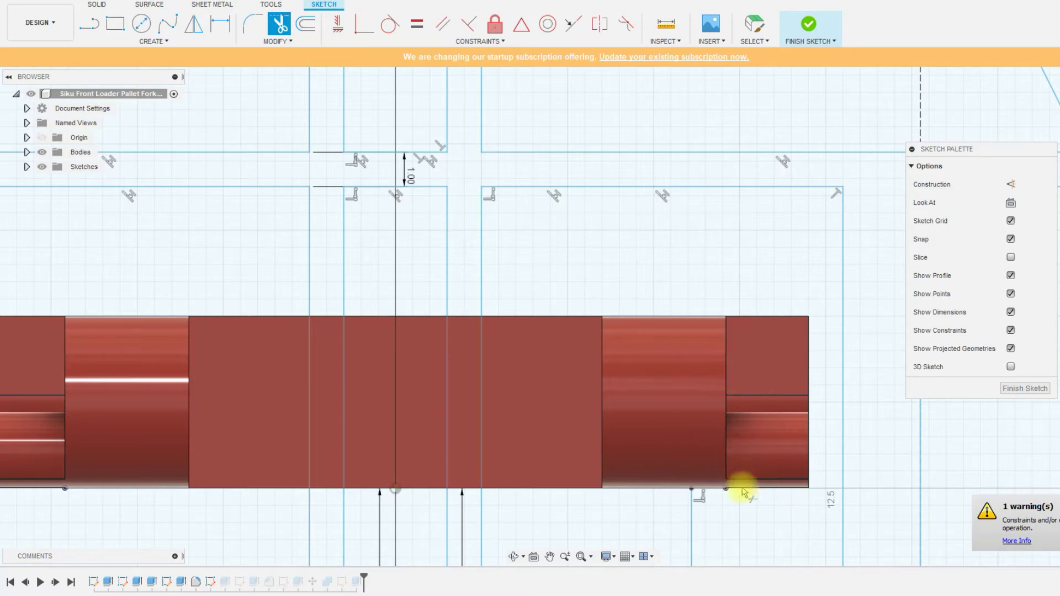
left_click(692, 519)
scroll(793, 379, "down", 5)
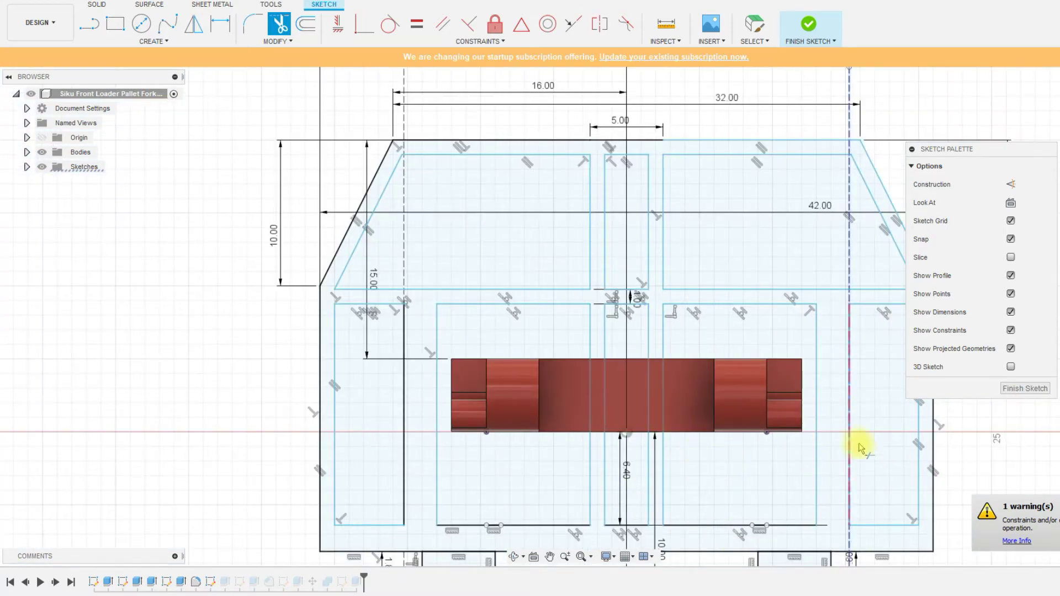
scroll(699, 377, "down", 2)
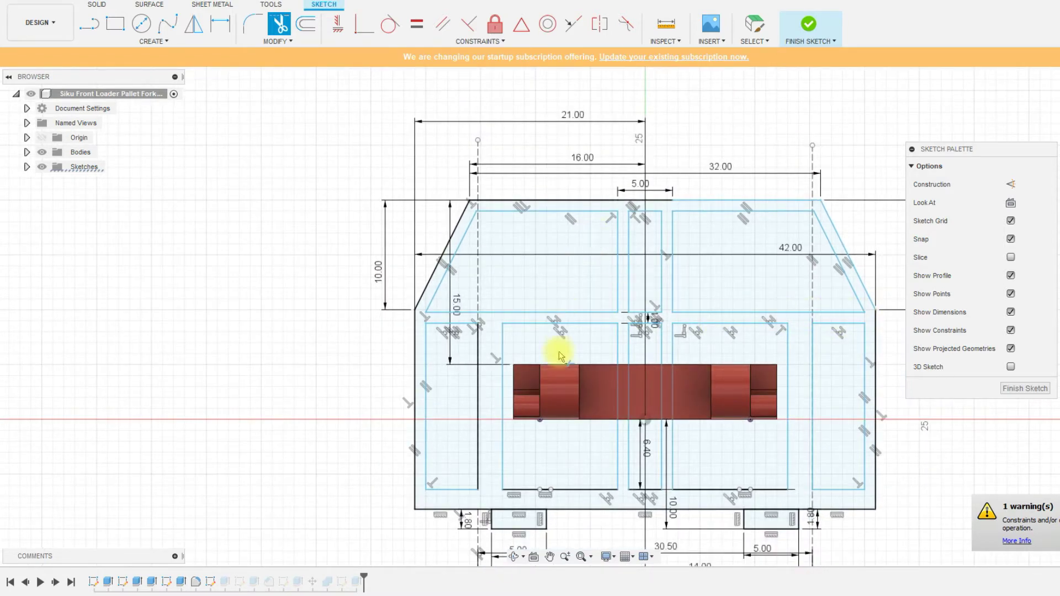
- Draw a 26 mm horizontal line across the red bracket, between the inner edges of the left and right uprights
left_click(89, 23)
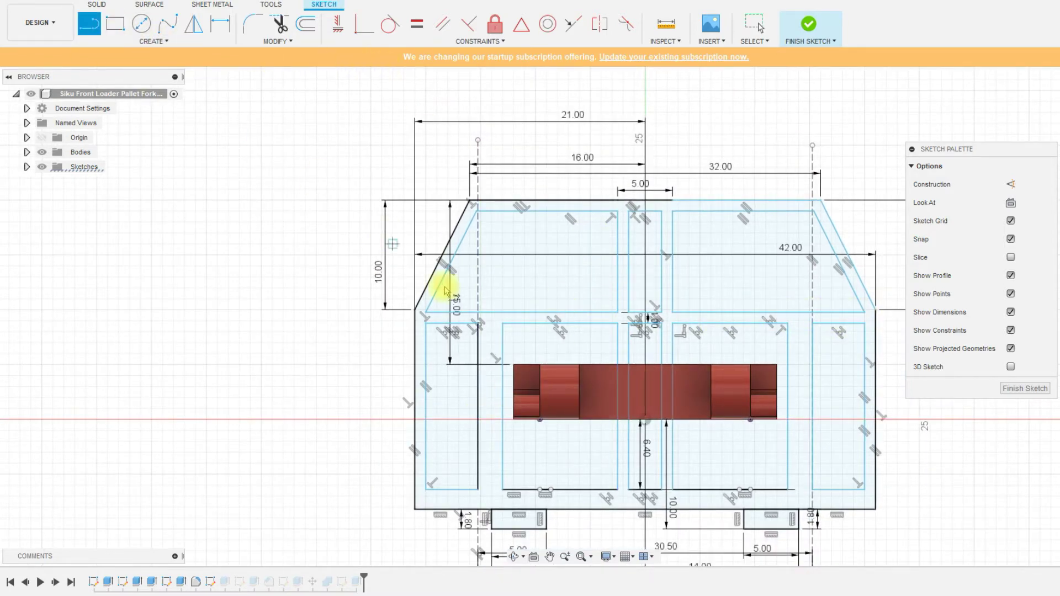
scroll(533, 436, "up", 2)
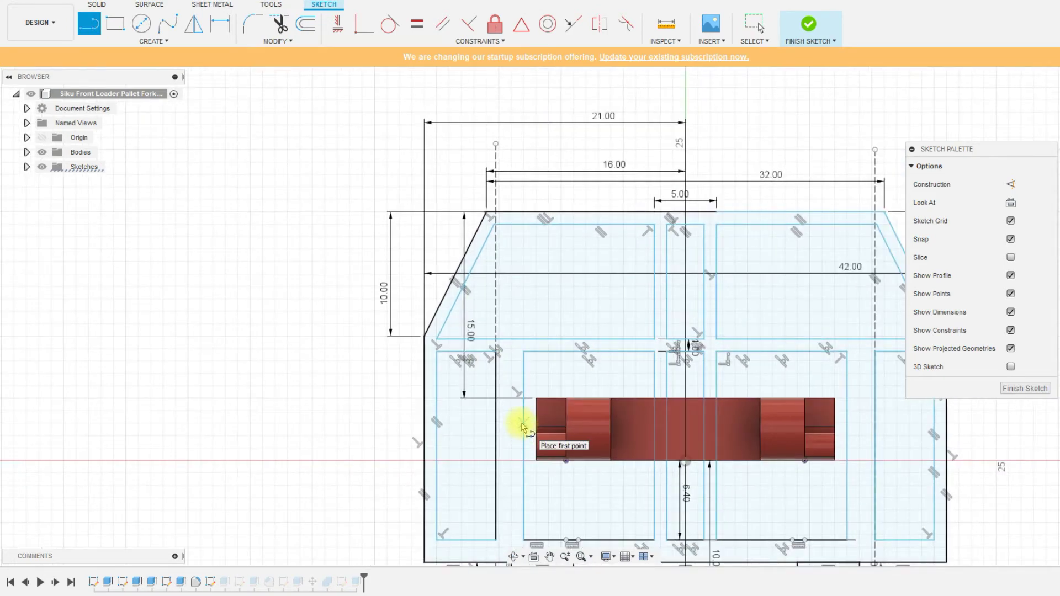
left_click(523, 424)
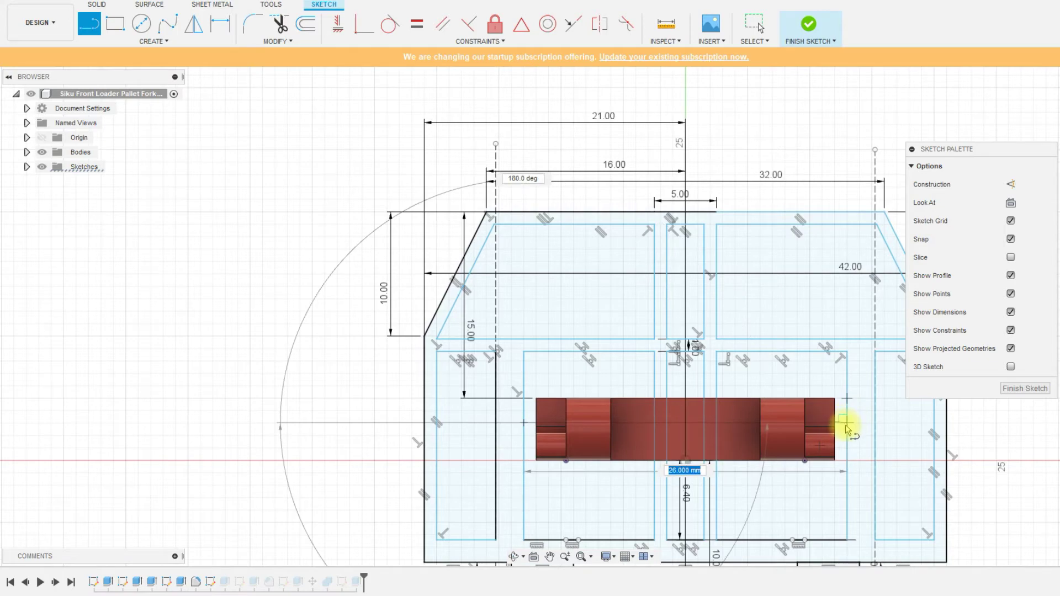
scroll(845, 425, "up", 3)
left_click(846, 424)
scroll(836, 444, "down", 3)
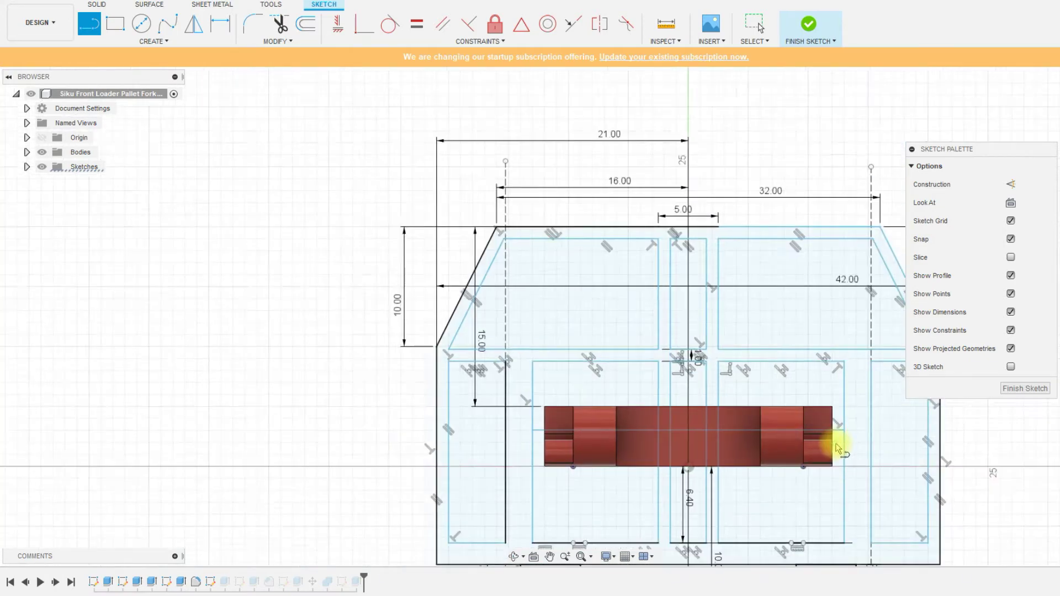
scroll(837, 448, "down", 2)
scroll(768, 467, "up", 2)
key("Escape")
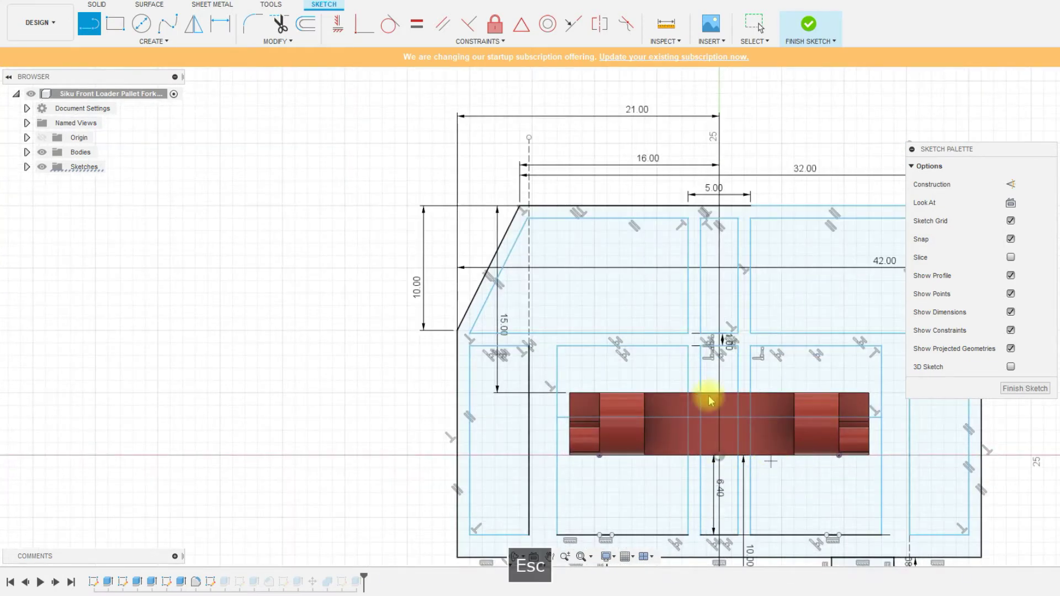
- Dimension the new horizontal line 10.5 mm above the lower edge of the left fork rectangle
key("d")
scroll(678, 428, "down", 2)
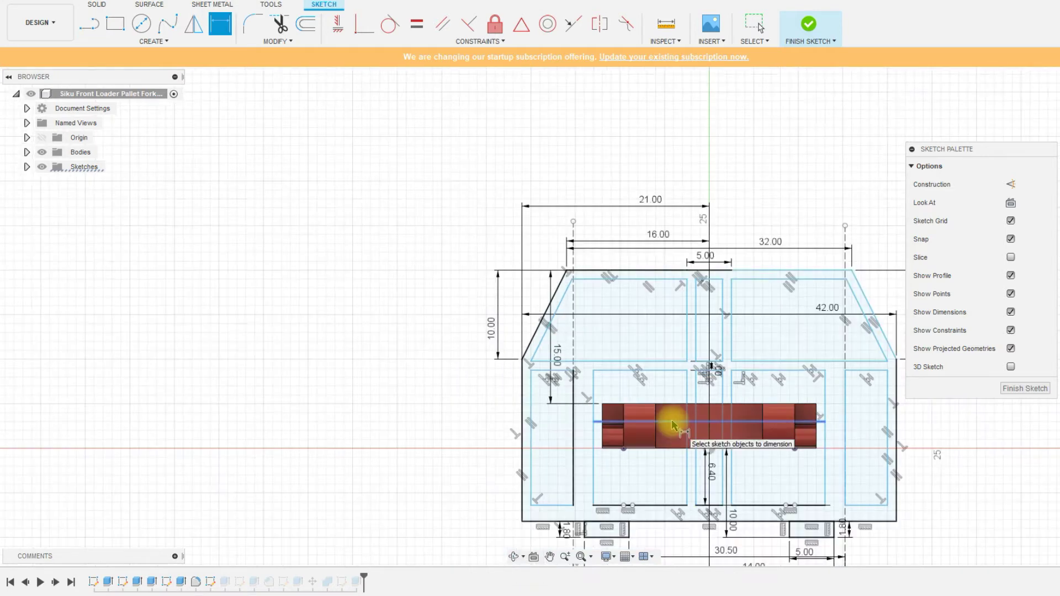
left_click(610, 538)
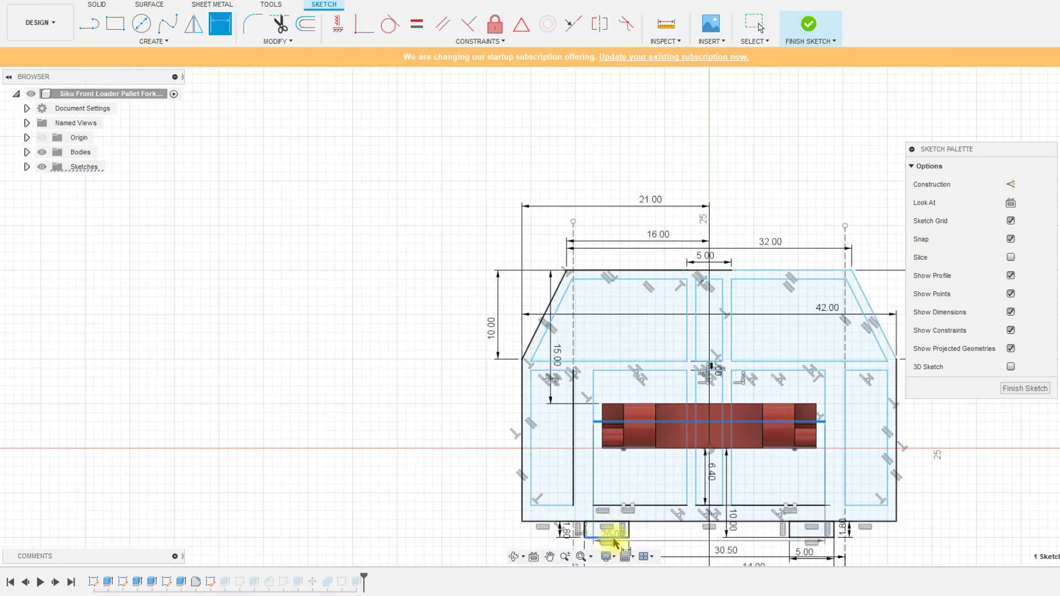
left_click(490, 470)
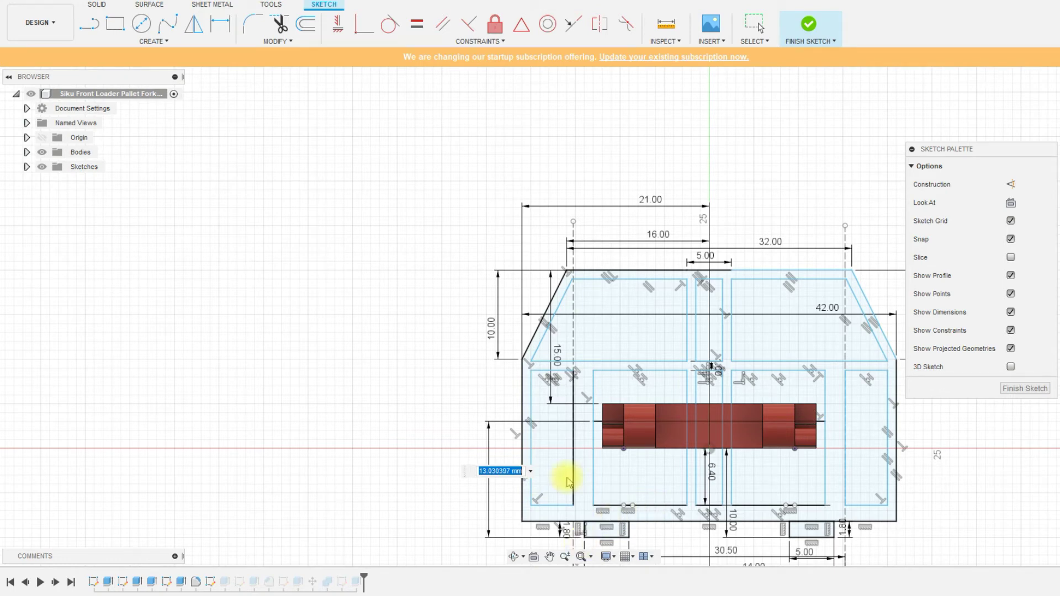
type("10.5")
key("Return")
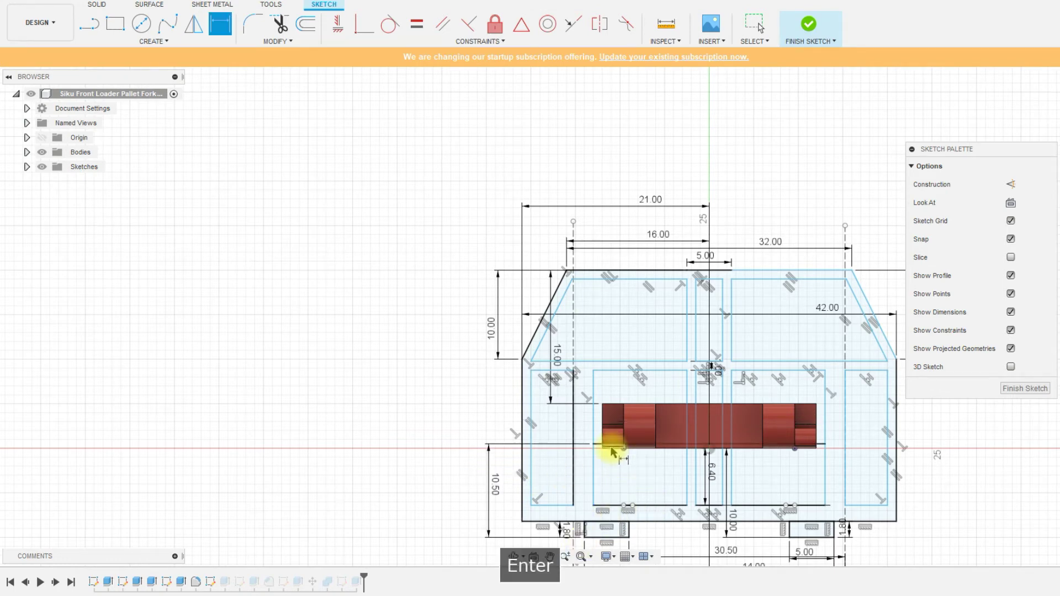
scroll(608, 449, "up", 3)
key("Escape")
scroll(505, 450, "down", 3)
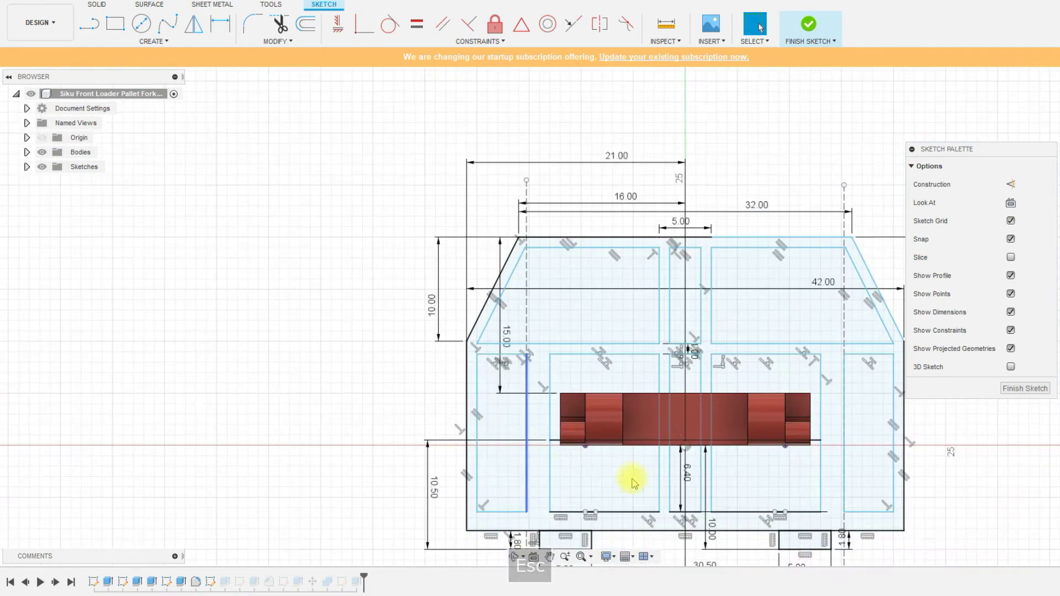
- Draw a second horizontal line across the red bracket, just above the existing one, between the inner edges of the left and right uprights
scroll(431, 390, "up", 2)
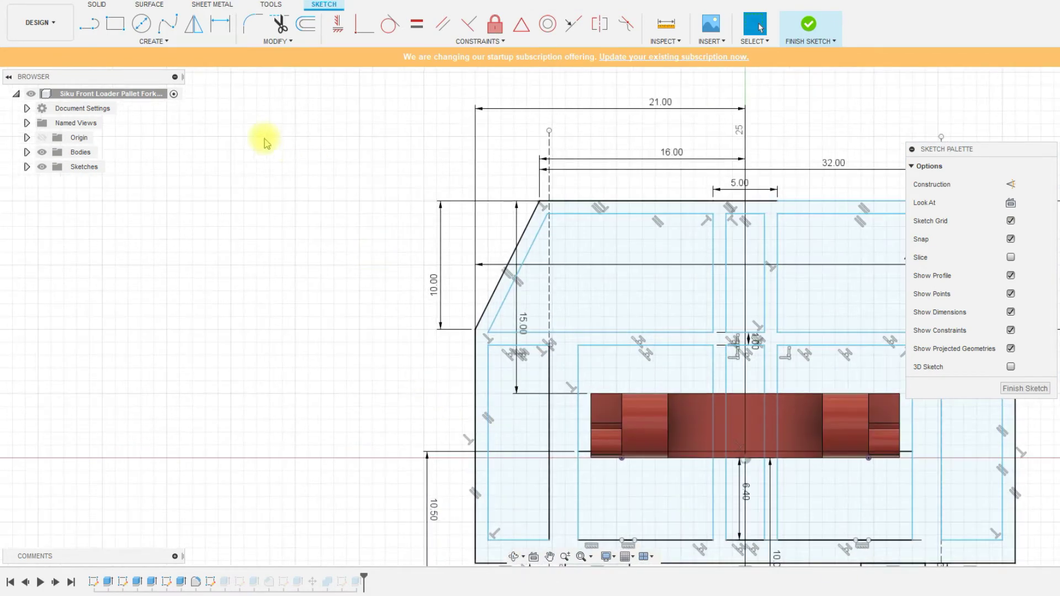
left_click(88, 24)
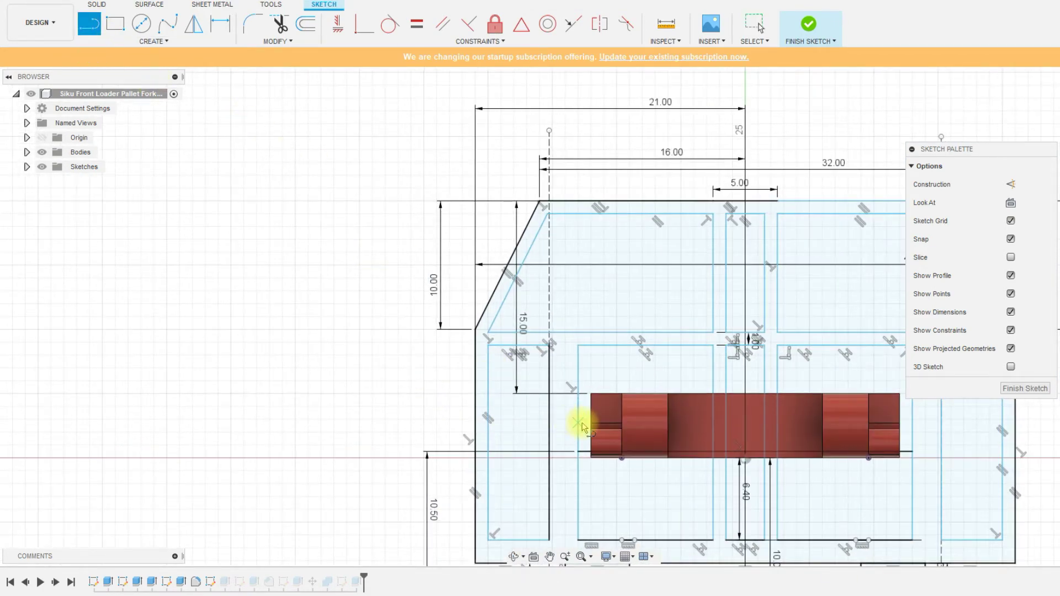
scroll(580, 425, "down", 1)
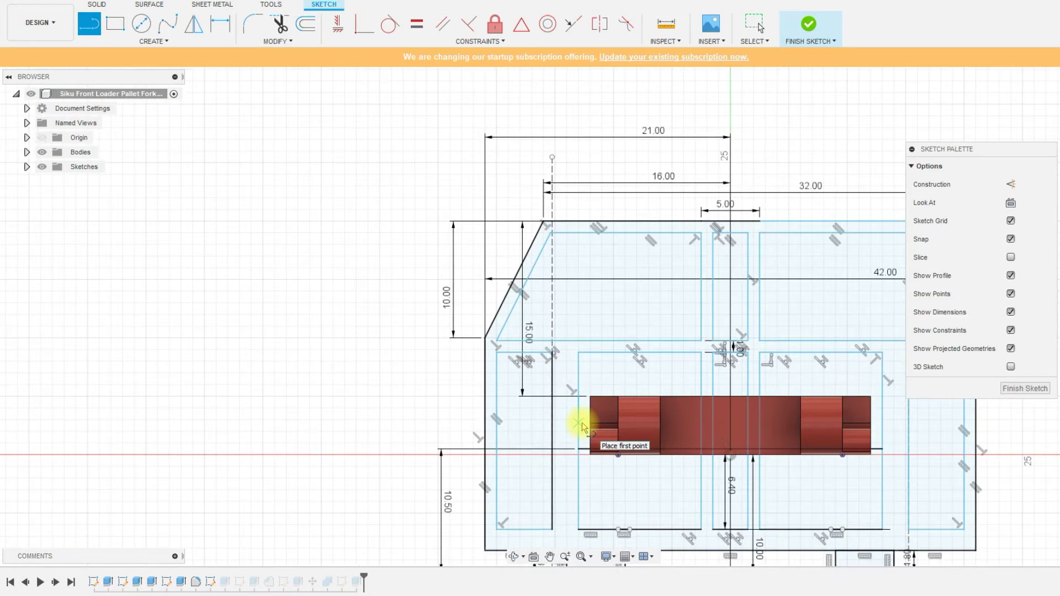
scroll(638, 442, "down", 1)
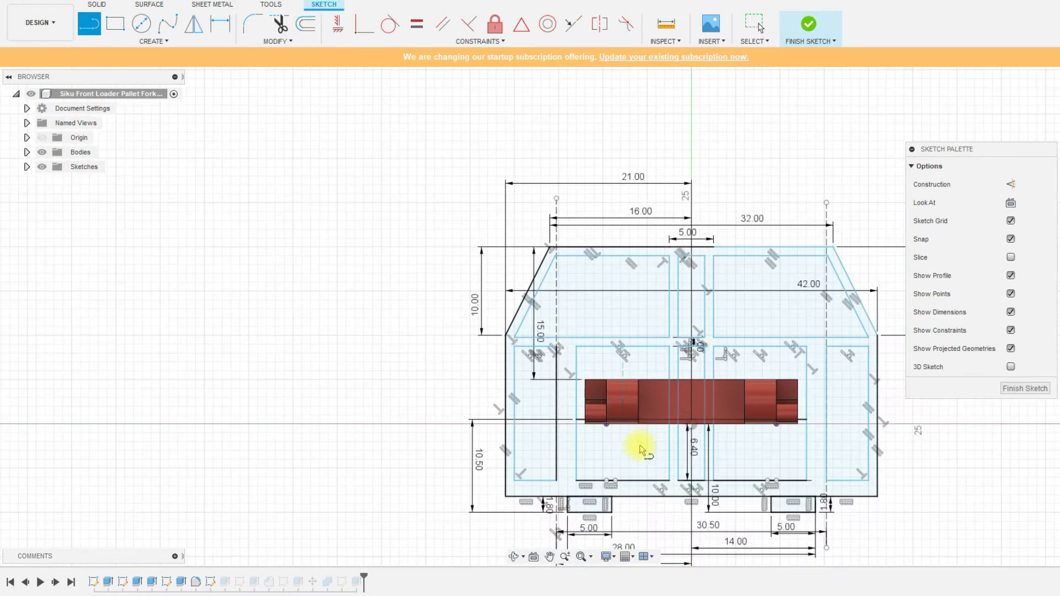
scroll(644, 449, "up", 2)
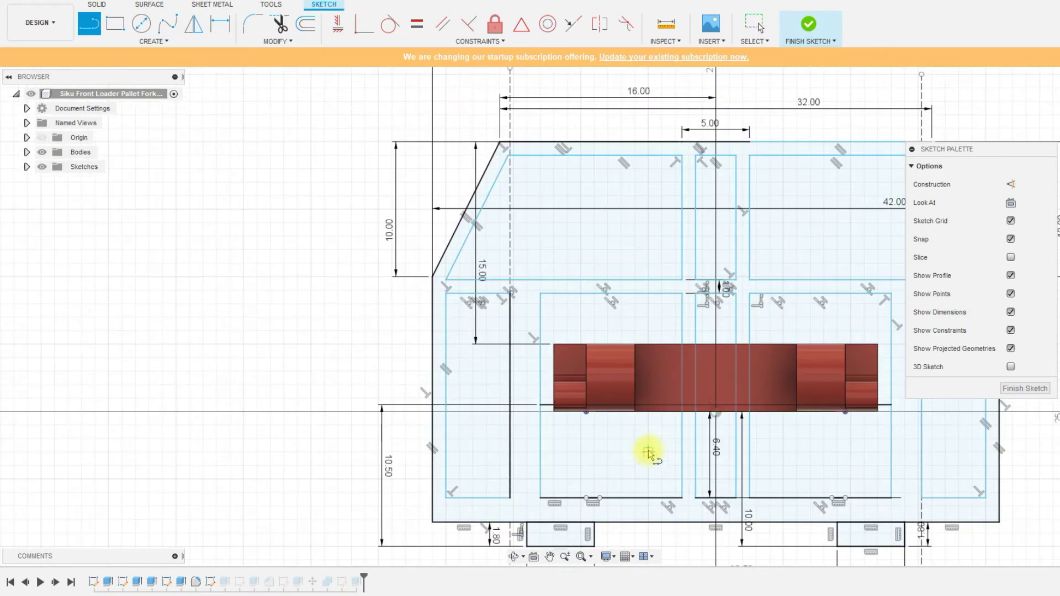
left_click(540, 381)
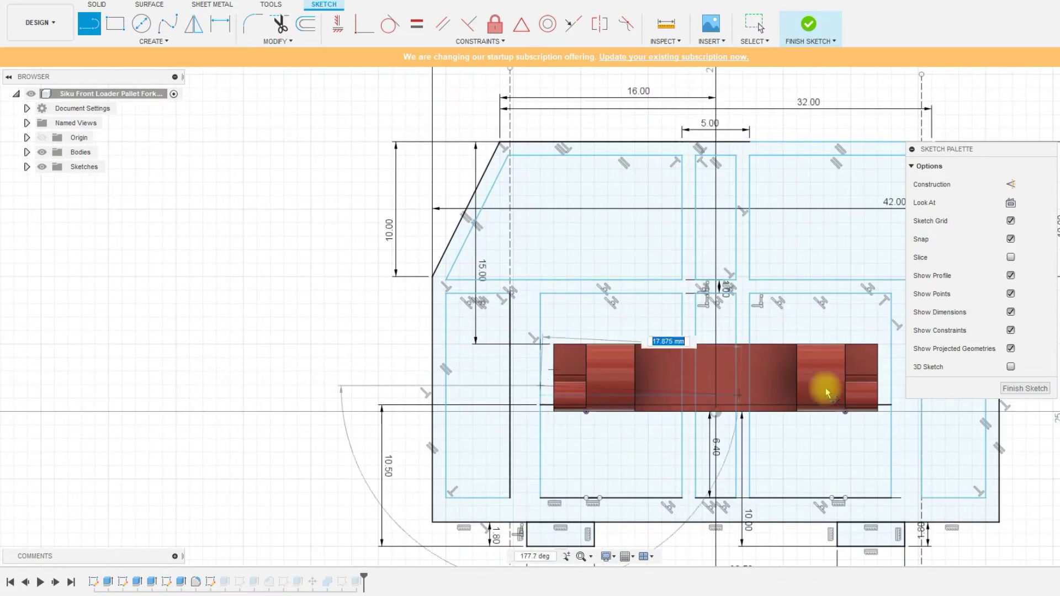
left_click(891, 385)
key("Escape")
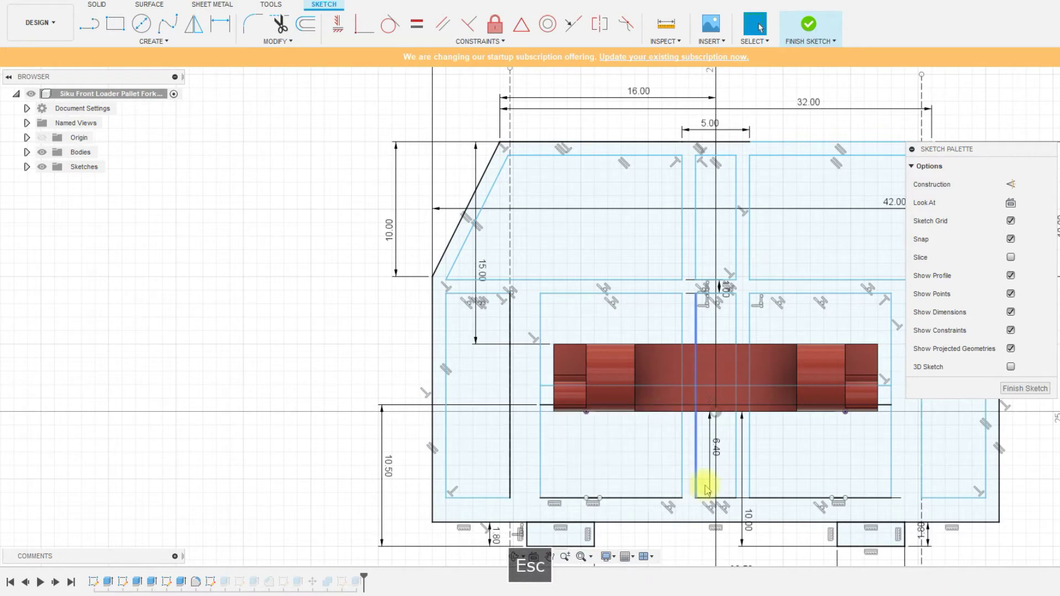
key("d")
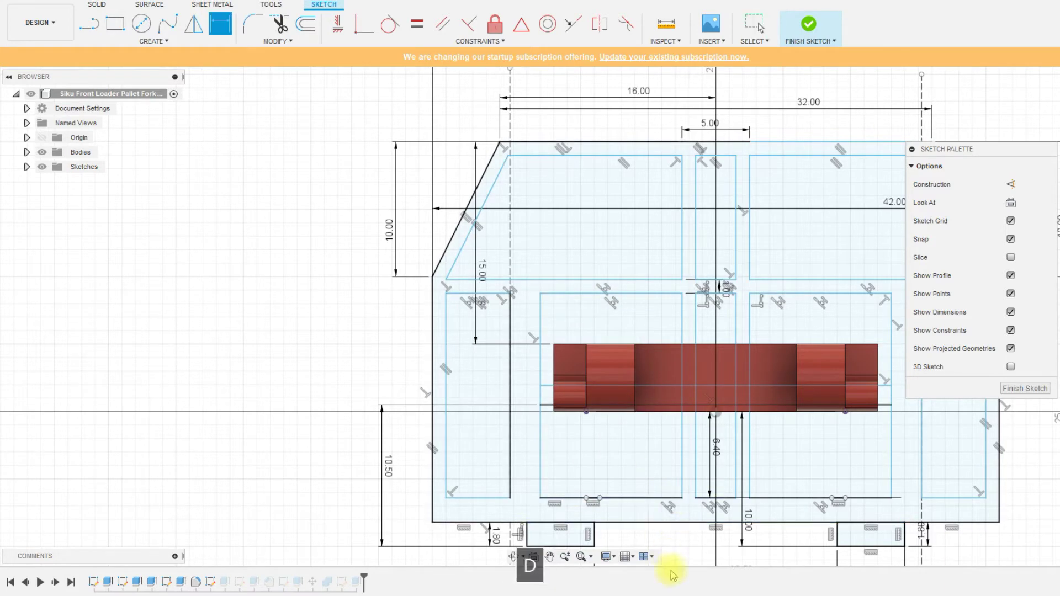
left_click(635, 498)
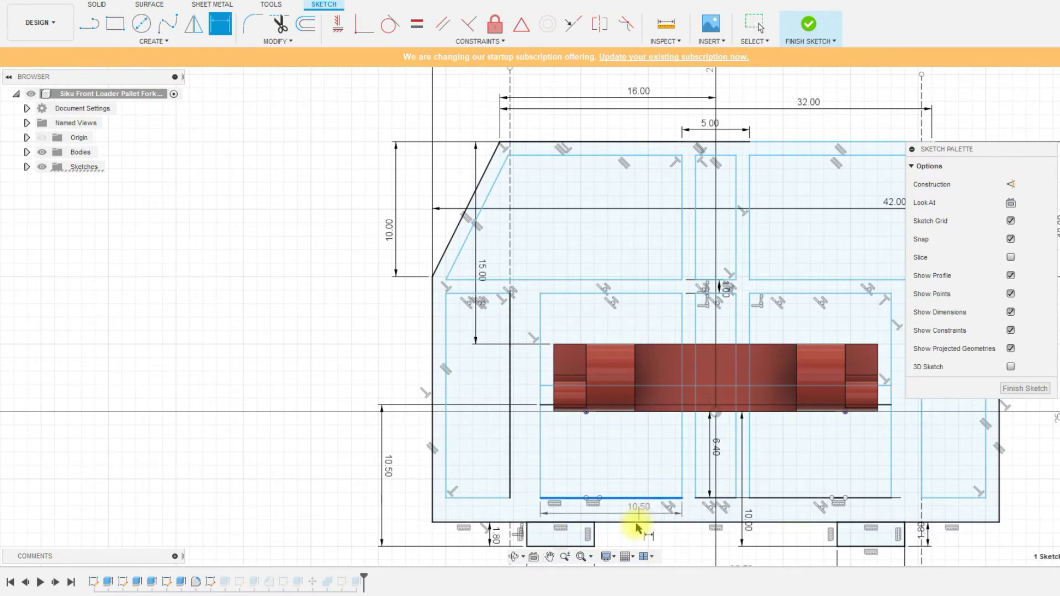
left_click(637, 520)
key("Escape")
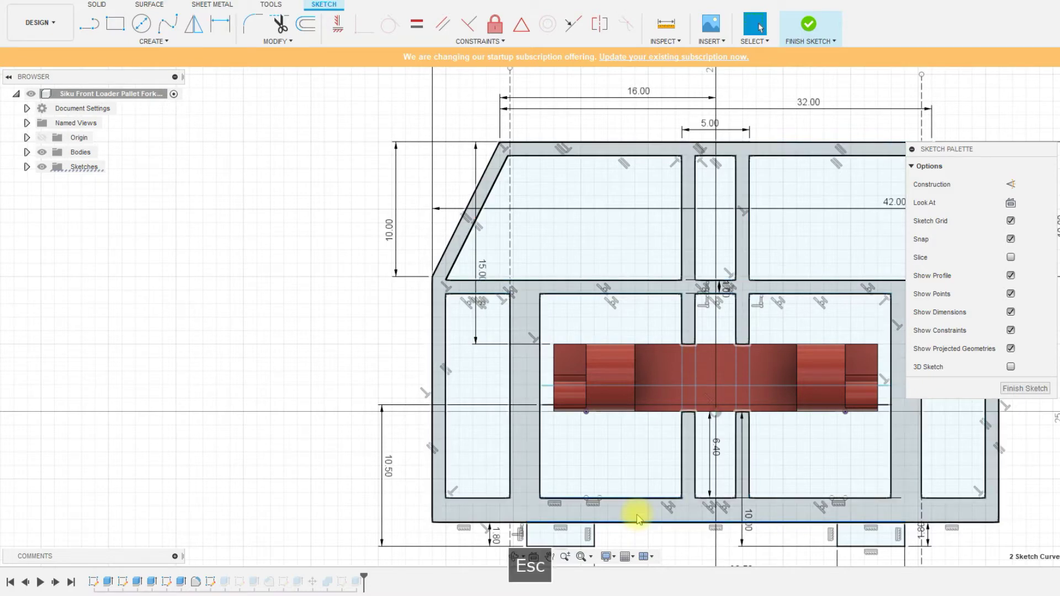
scroll(539, 454, "down", 3)
scroll(582, 406, "up", 2)
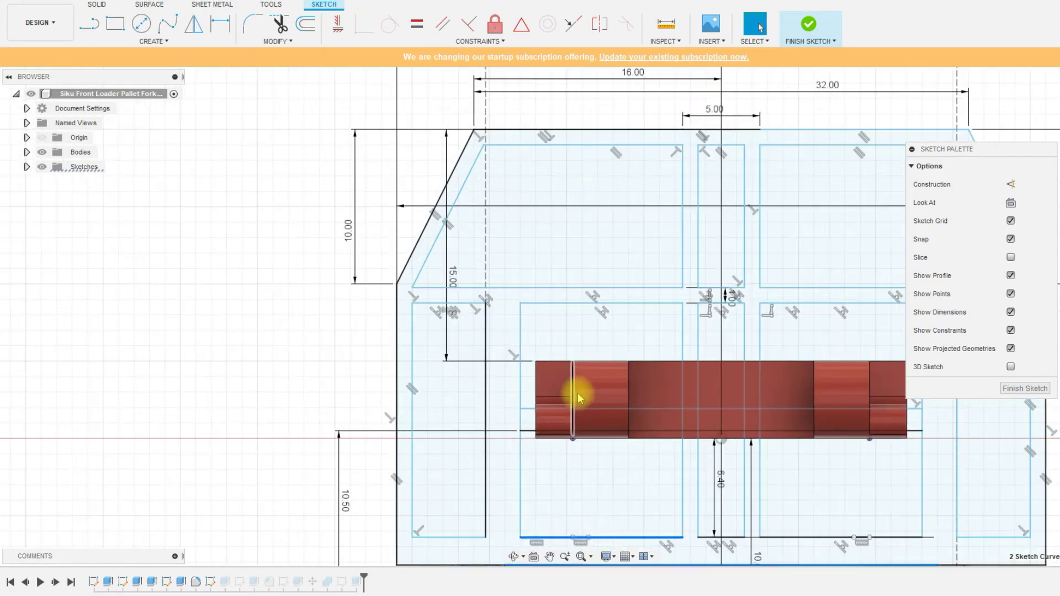
key("Escape")
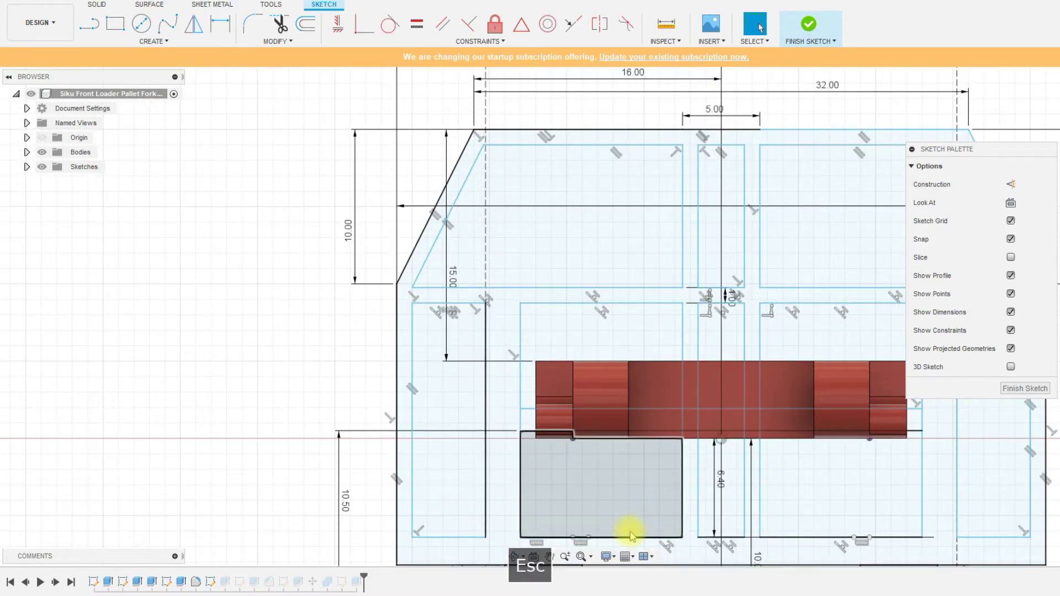
- Dimension the new horizontal line 1.8 mm above the lower horizontal line, and change that spacing to 3 mm
key("d")
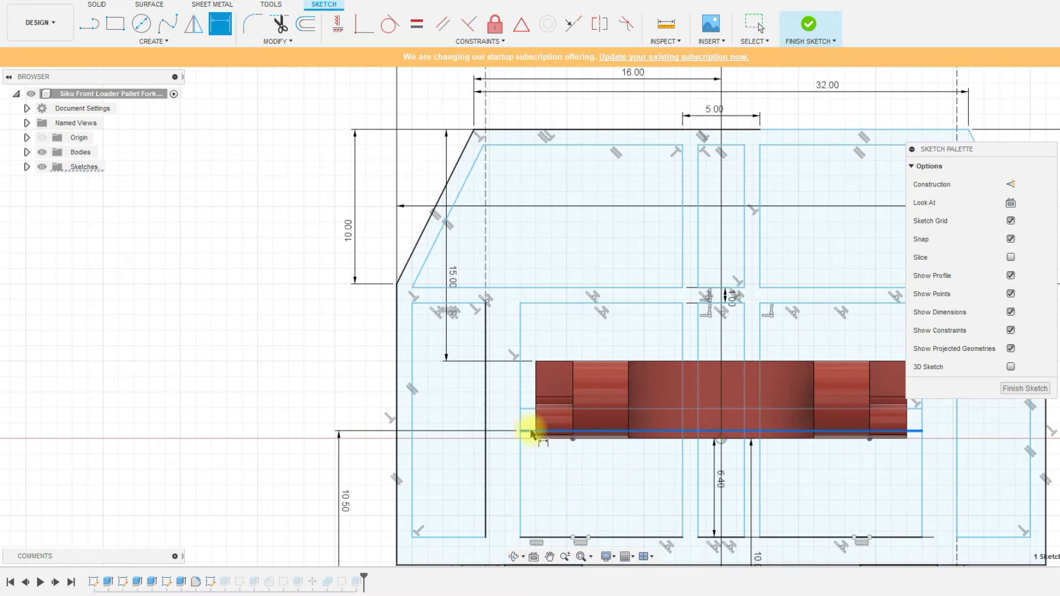
left_click(530, 430)
left_click(527, 409)
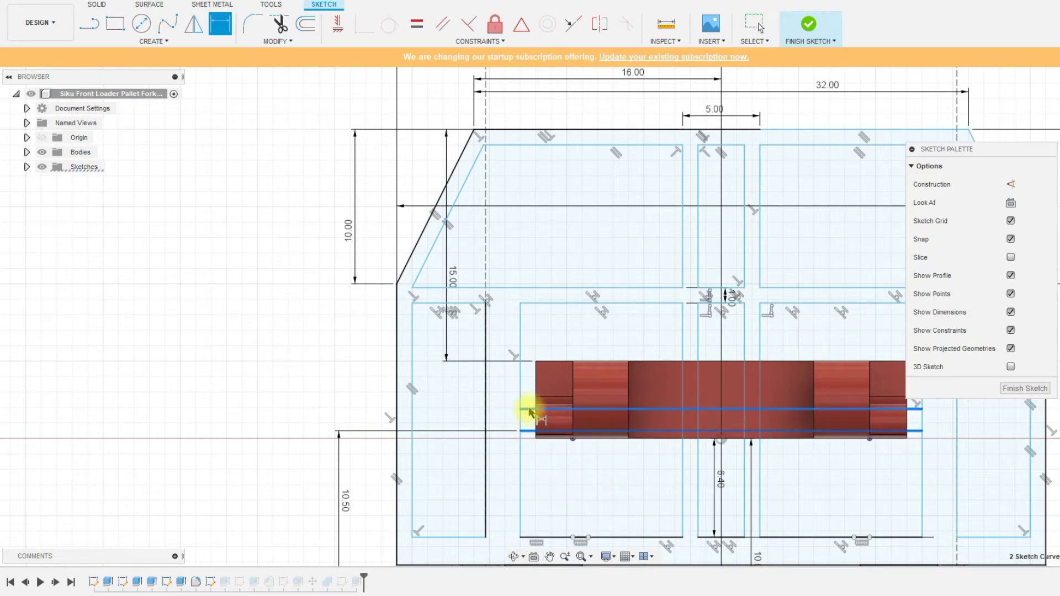
left_click(516, 422)
type("1.8")
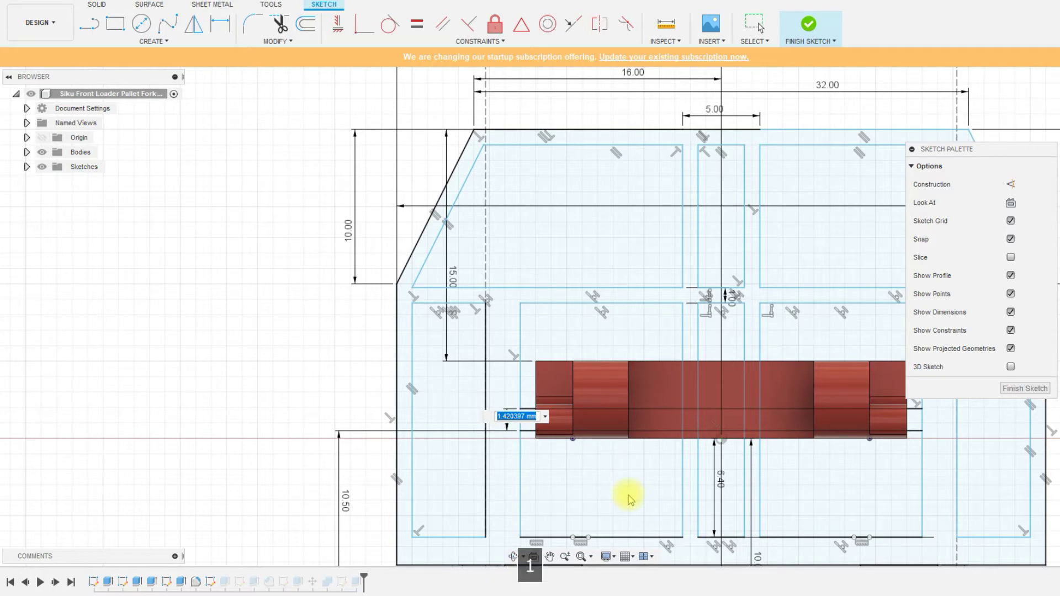
key("Return")
scroll(491, 441, "down", 2)
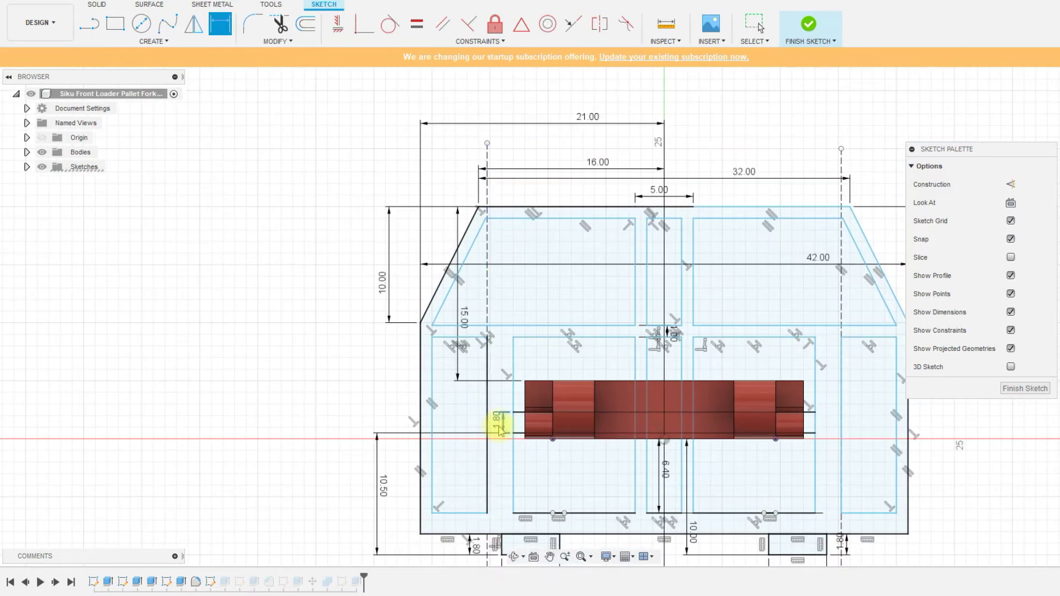
double_click(497, 421)
type("3")
key("Return")
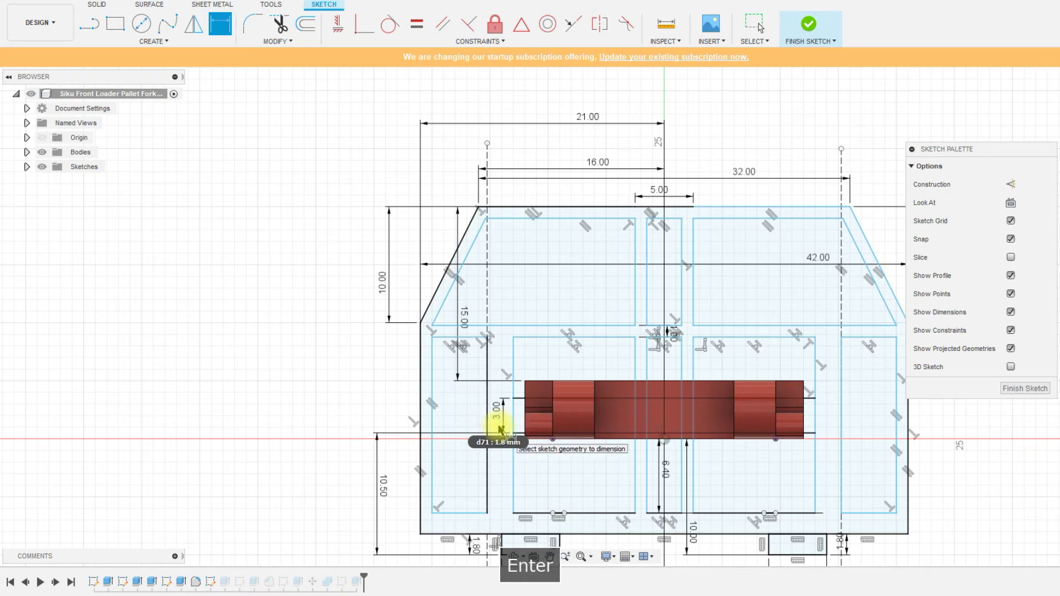
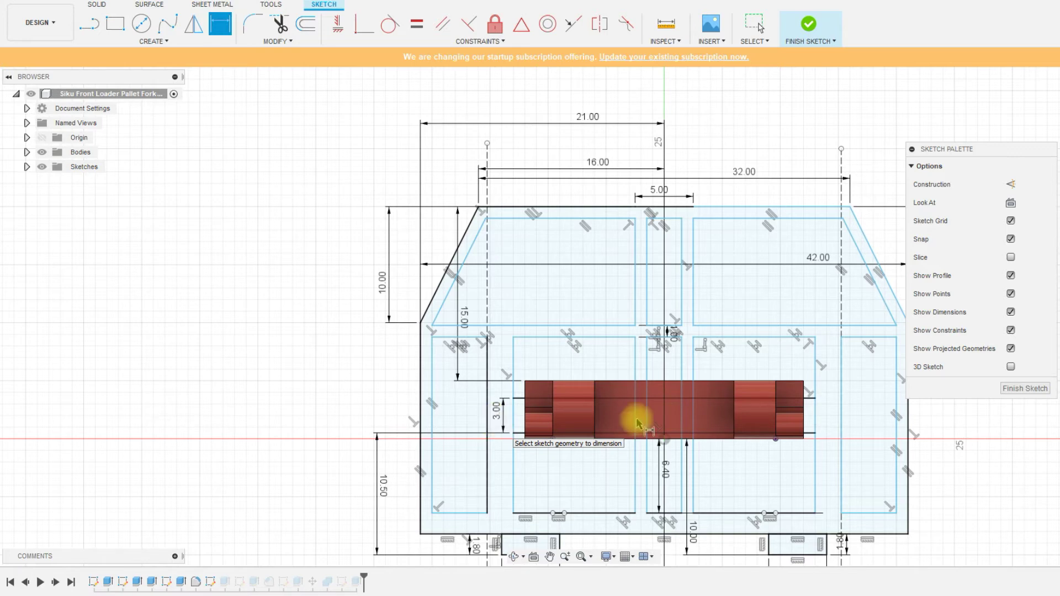
- Set the spacing between the two horizontal lines to 4 mm and the lower line's height above the fork's lower edge to 9.5 mm
key("Escape")
double_click(498, 409)
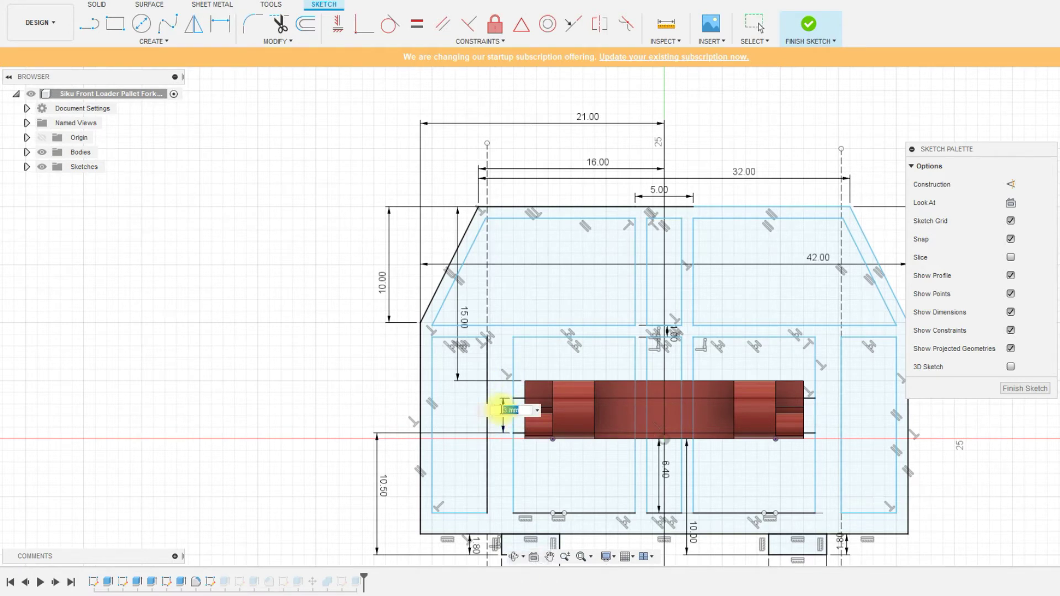
type("4")
key("Return")
scroll(640, 480, "down", 2)
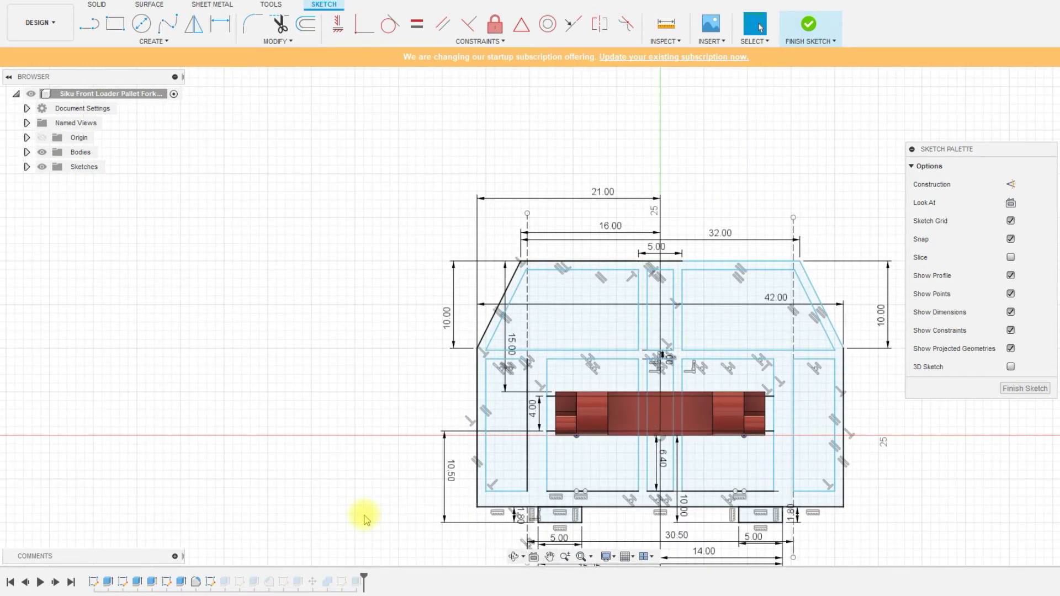
double_click(450, 468)
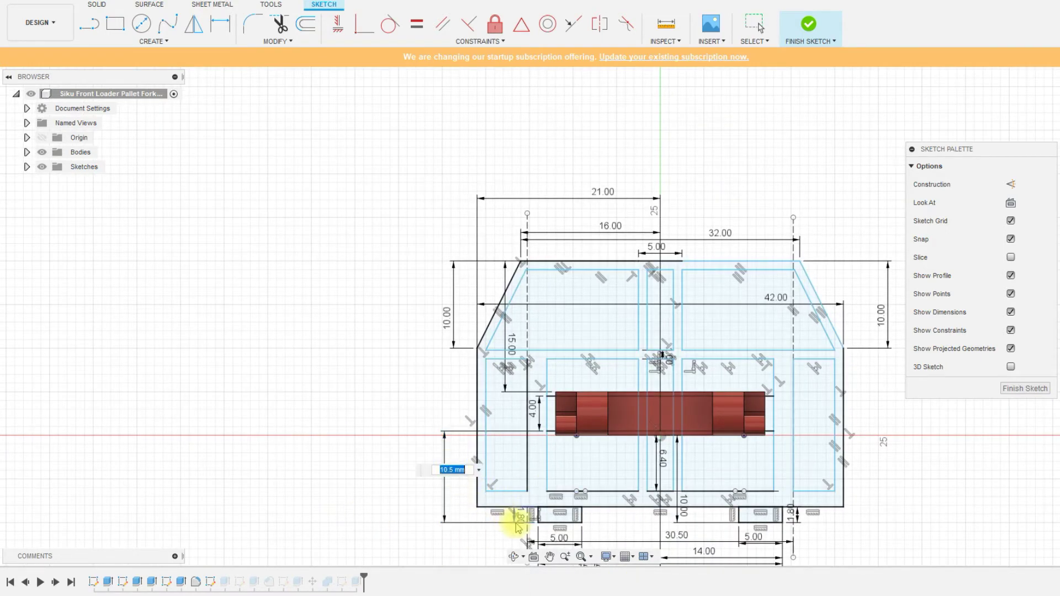
type("9.5")
key("Return")
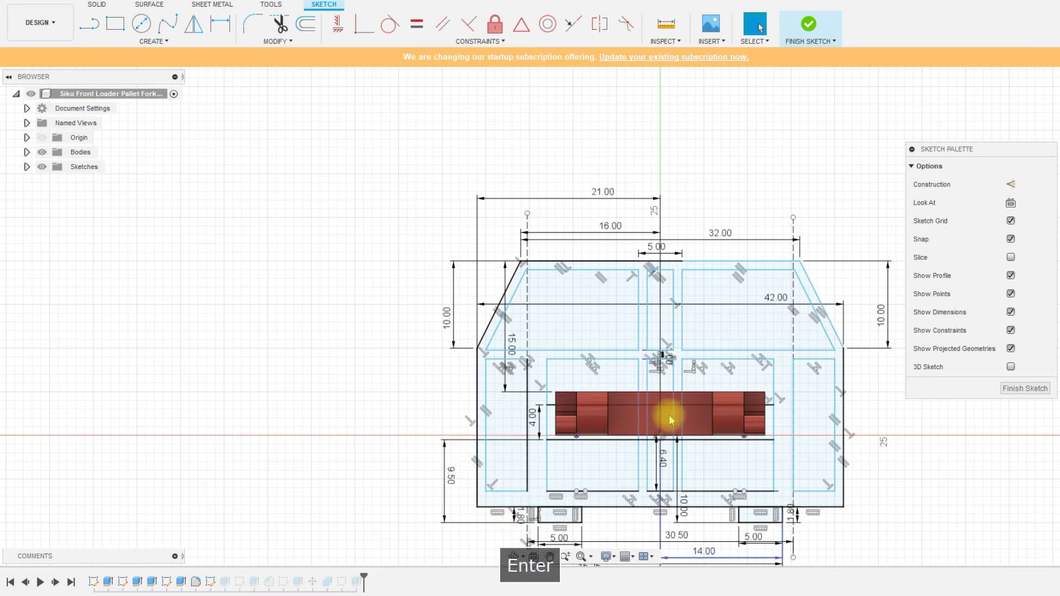
scroll(668, 416, "up", 2)
scroll(547, 462, "up", 1)
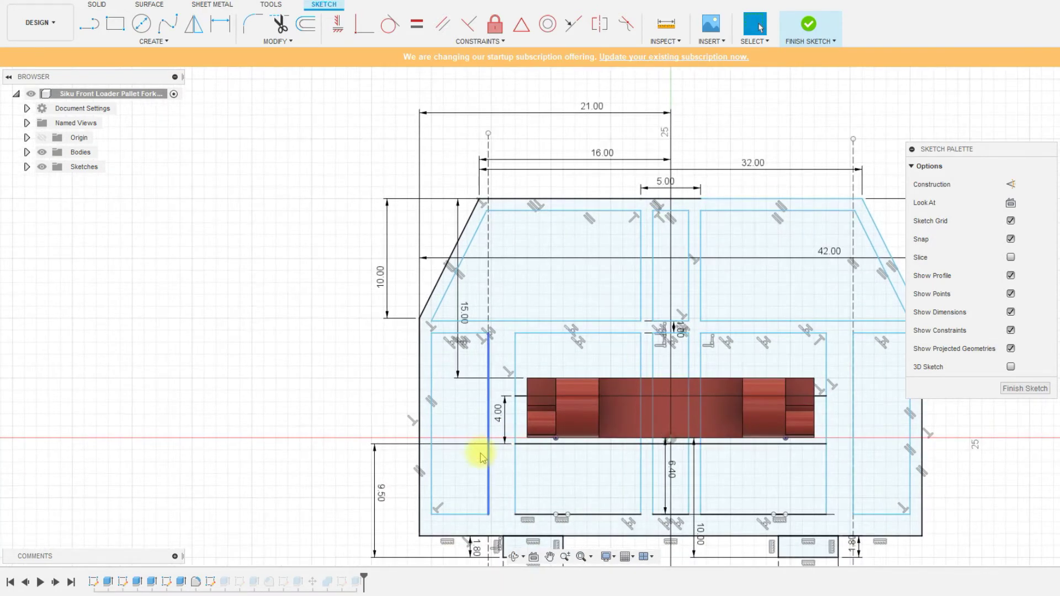
scroll(469, 533, "up", 1)
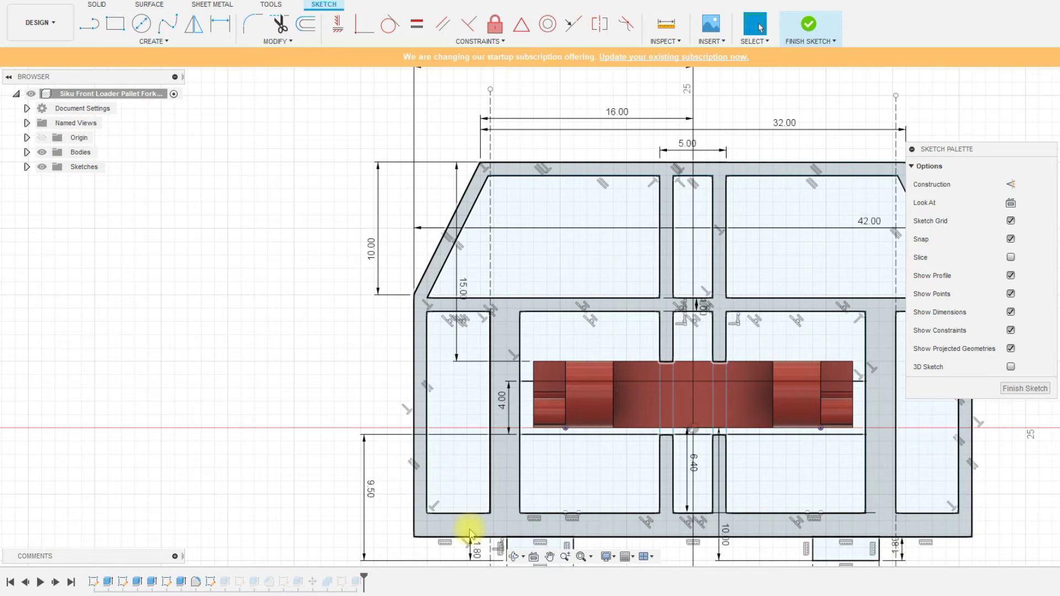
key("ctrl+z")
key("ctrl+z")
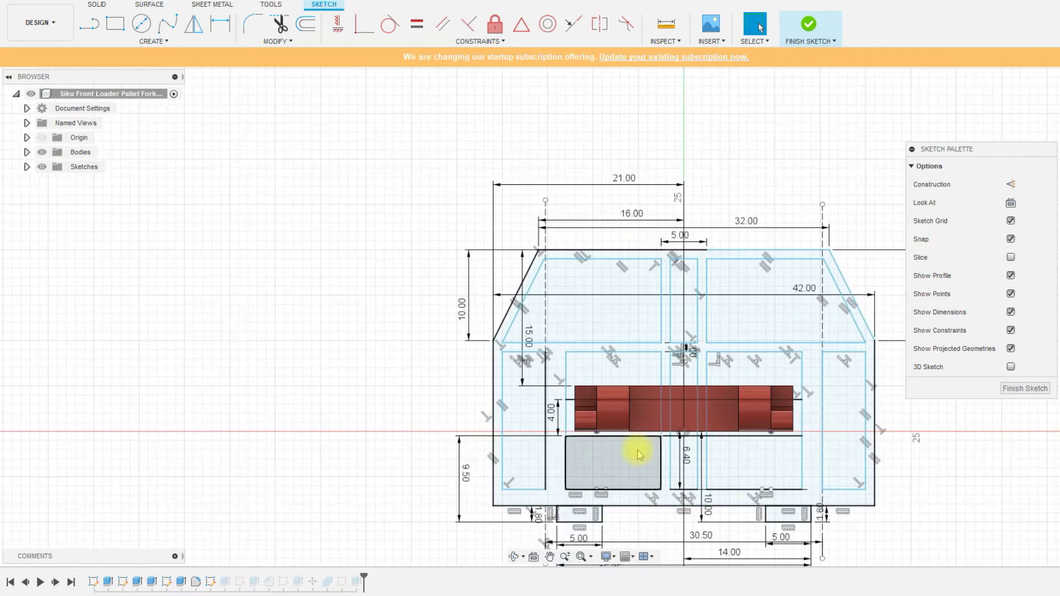
- Measure the horizontal distances between the frame's right outer edge, the right upright's outer edge and the right edge of the central uprights
left_click(666, 25)
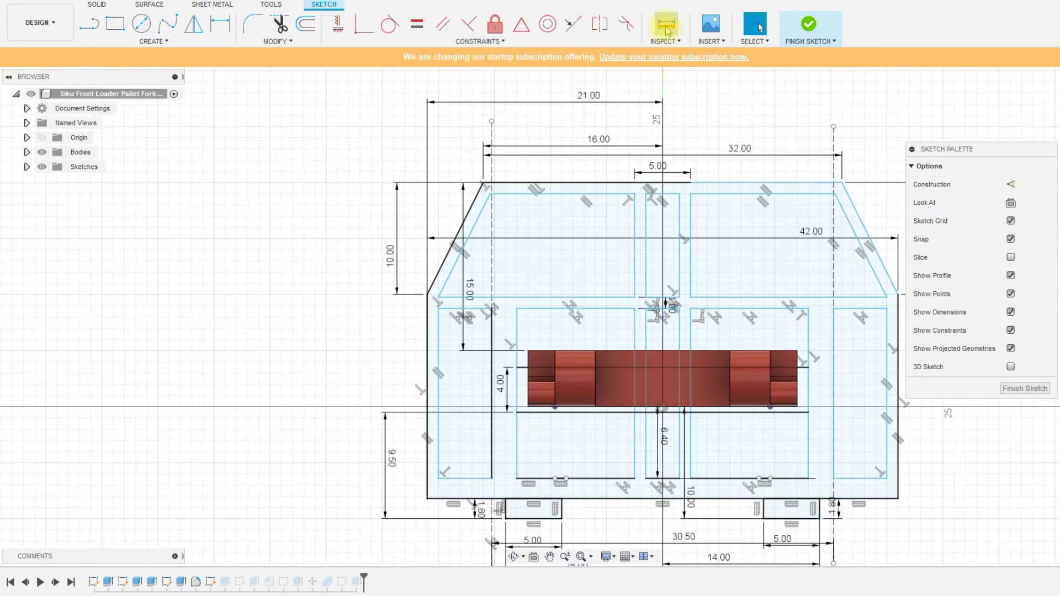
left_click(898, 434)
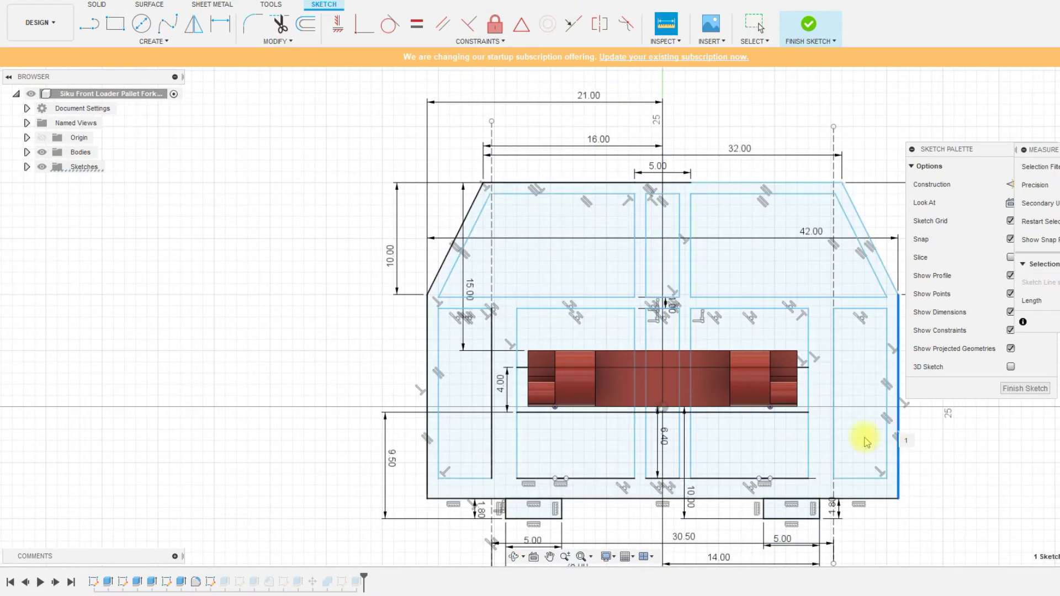
left_click(691, 433, "ctrl")
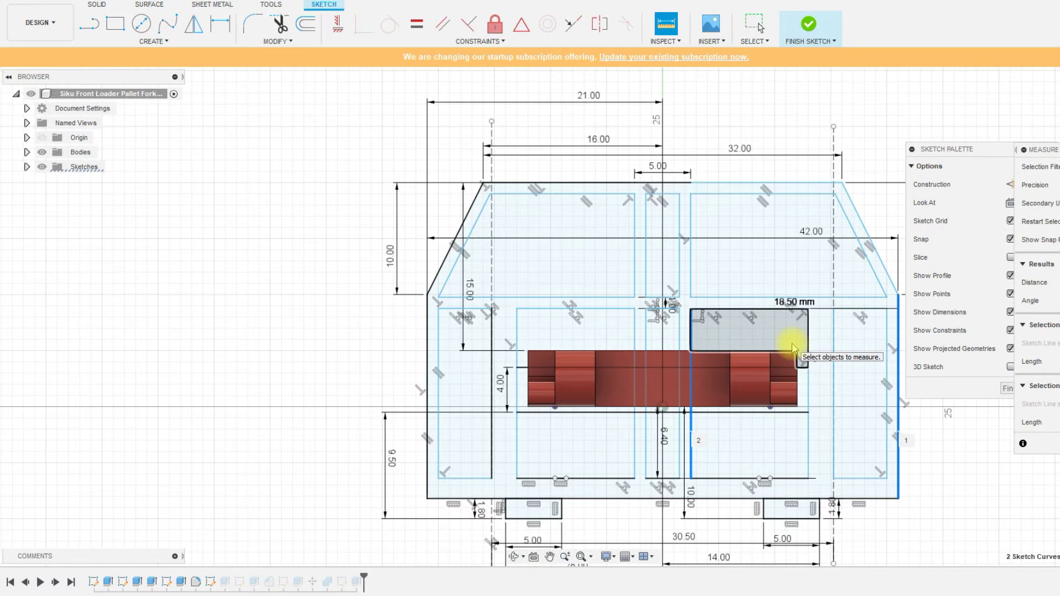
left_click(836, 454)
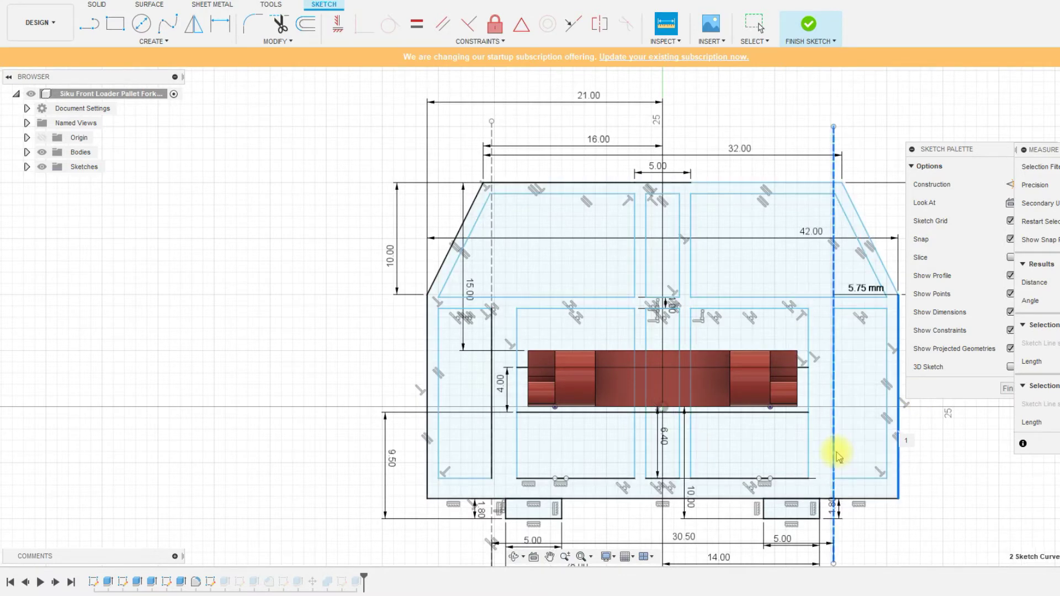
left_click(963, 530)
left_click(833, 450)
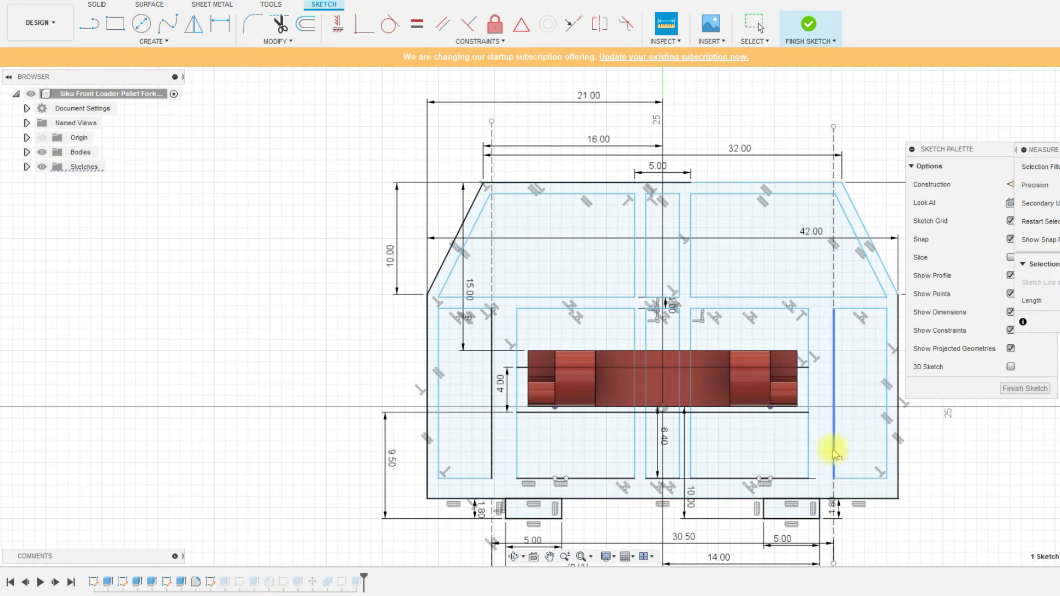
left_click(692, 458)
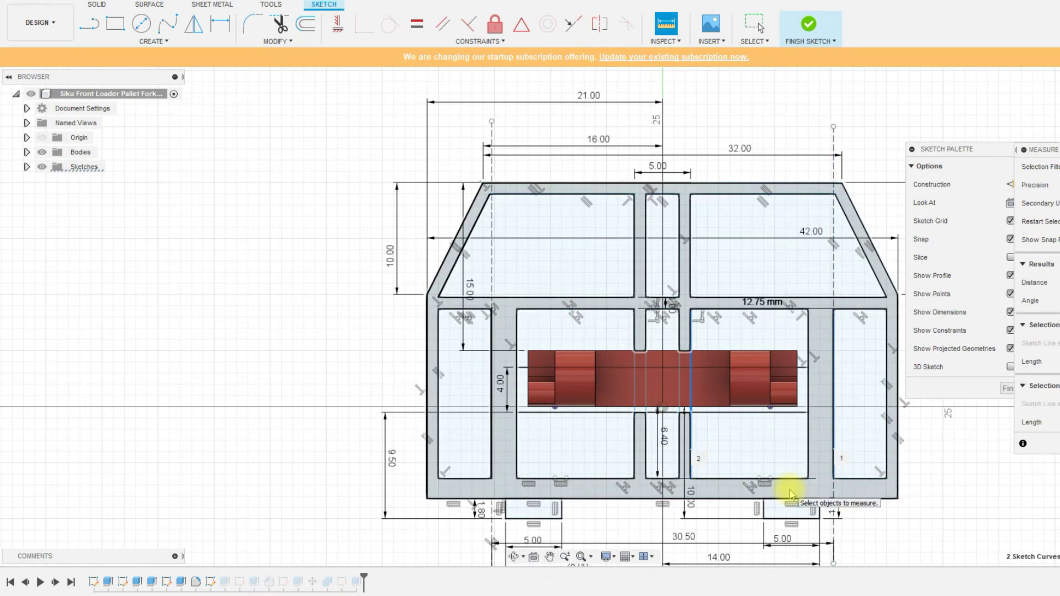
key("Escape")
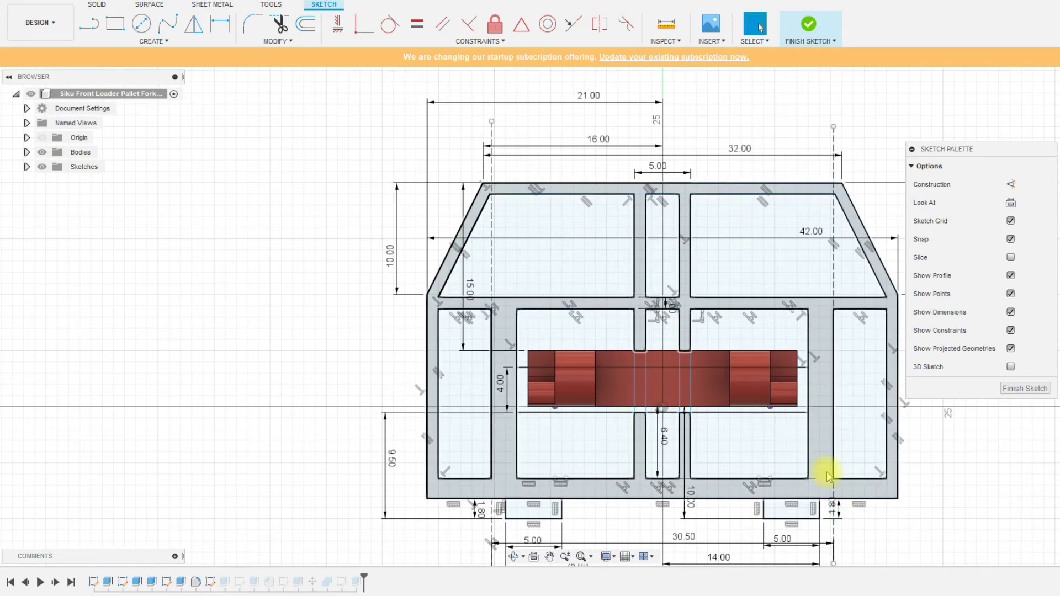
- Set the spacing between the two horizontal lines across the bracket to 3 mm and the lower line's height above the fork's lower edge to 10 mm
double_click(504, 393)
key("Return")
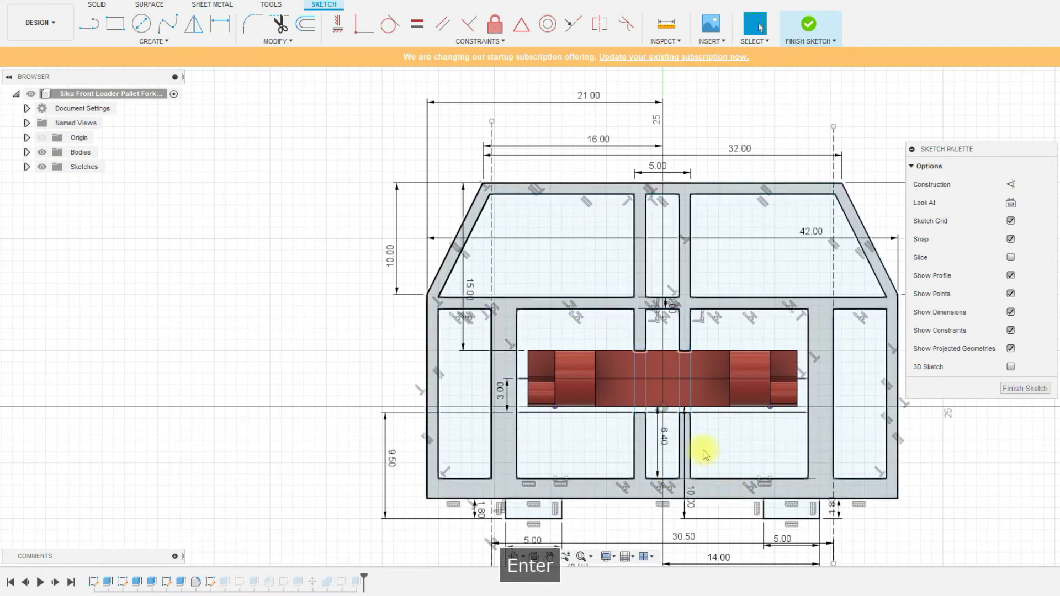
scroll(543, 340, "down", 1)
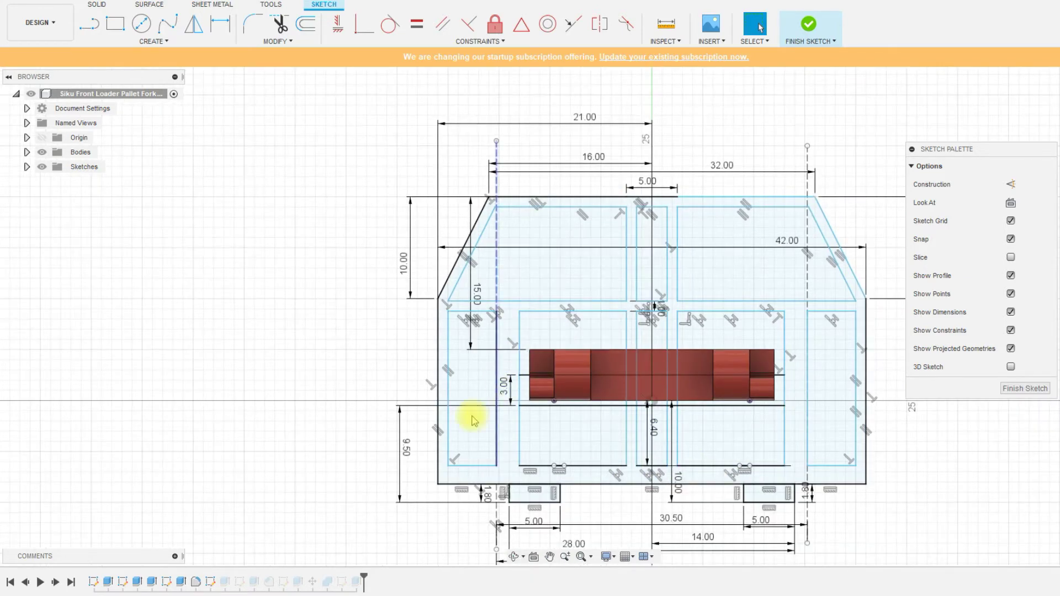
double_click(406, 454)
type("10")
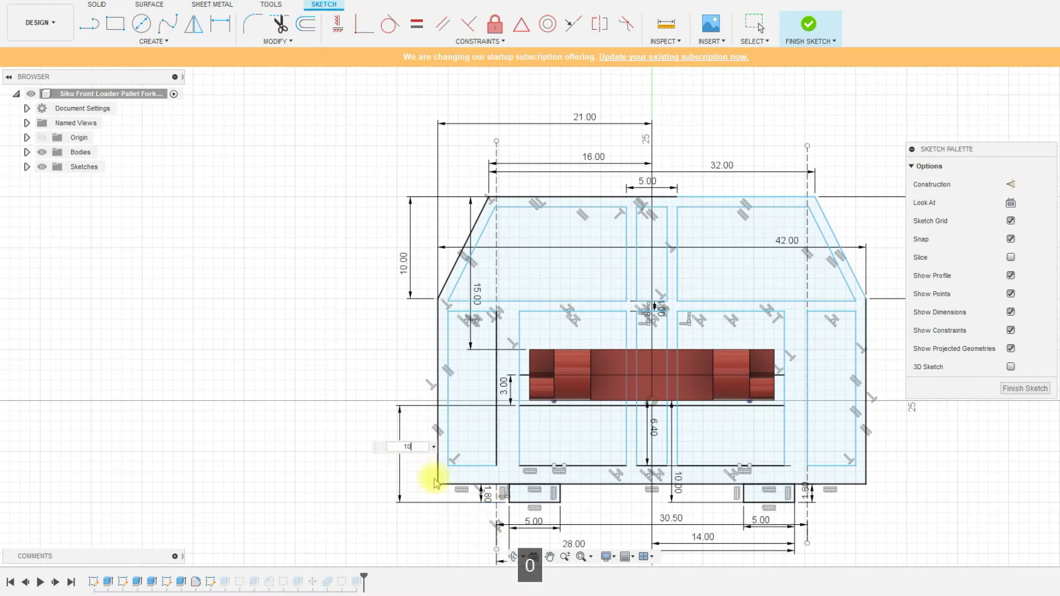
key("Return")
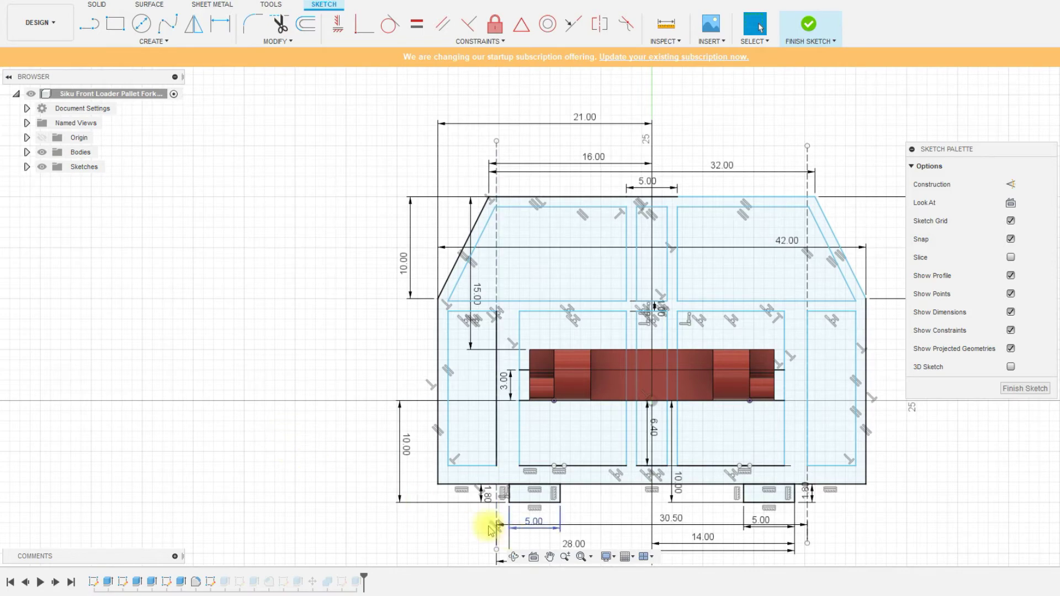
- Dimension the bottom edge of the lower-left outer opening 3 mm above the frame's lower edge
scroll(438, 497, "up", 3)
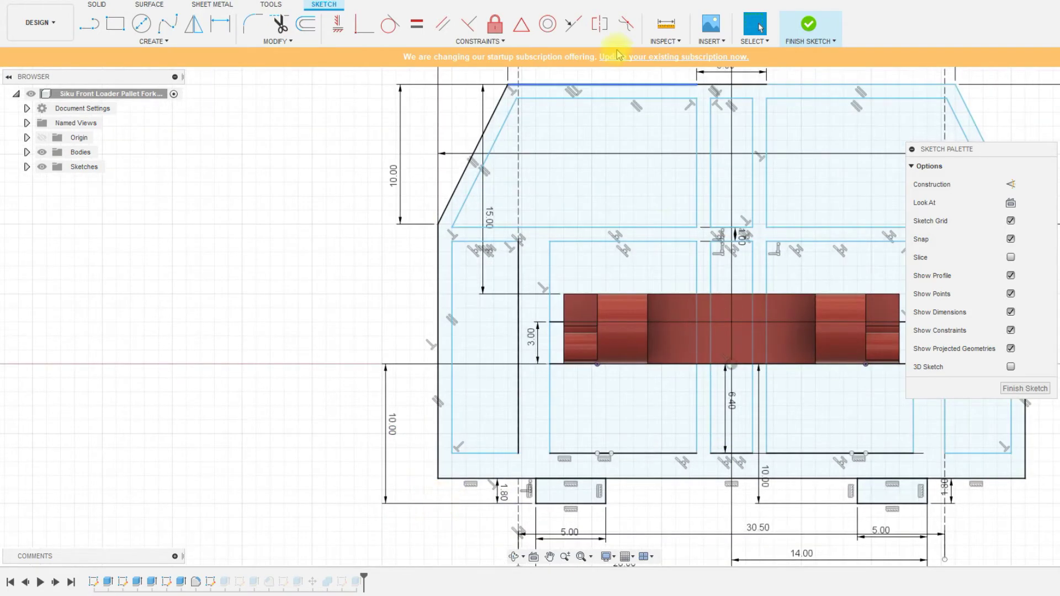
key("d")
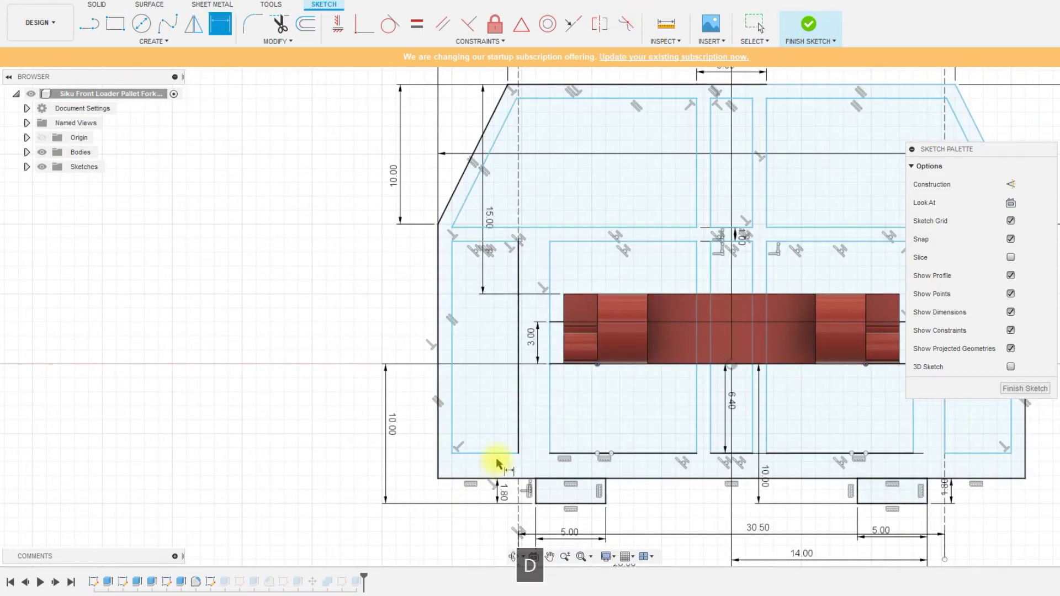
left_click(497, 454)
left_click(496, 478)
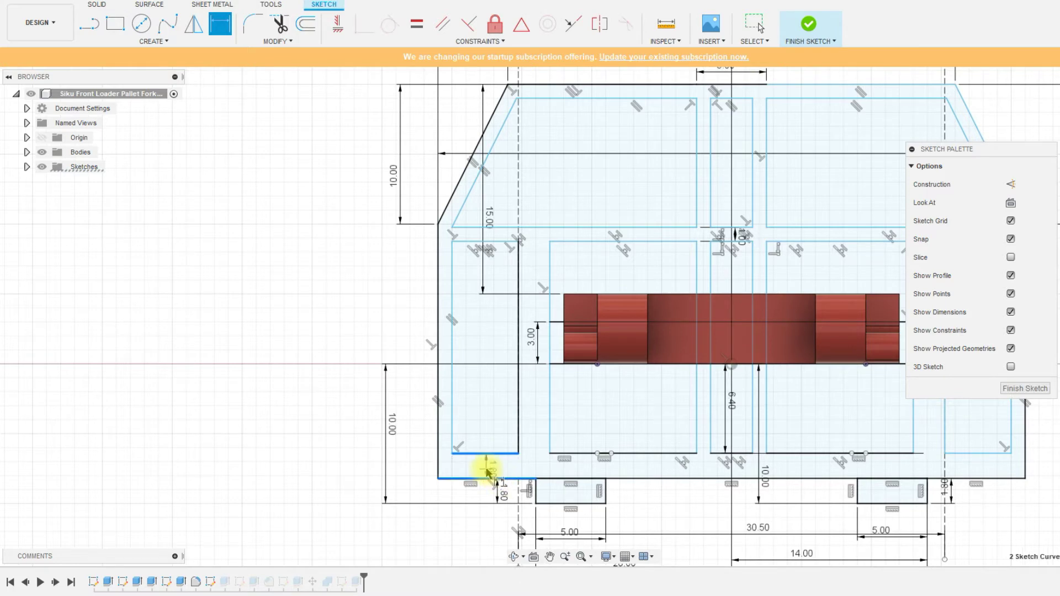
left_click(487, 469)
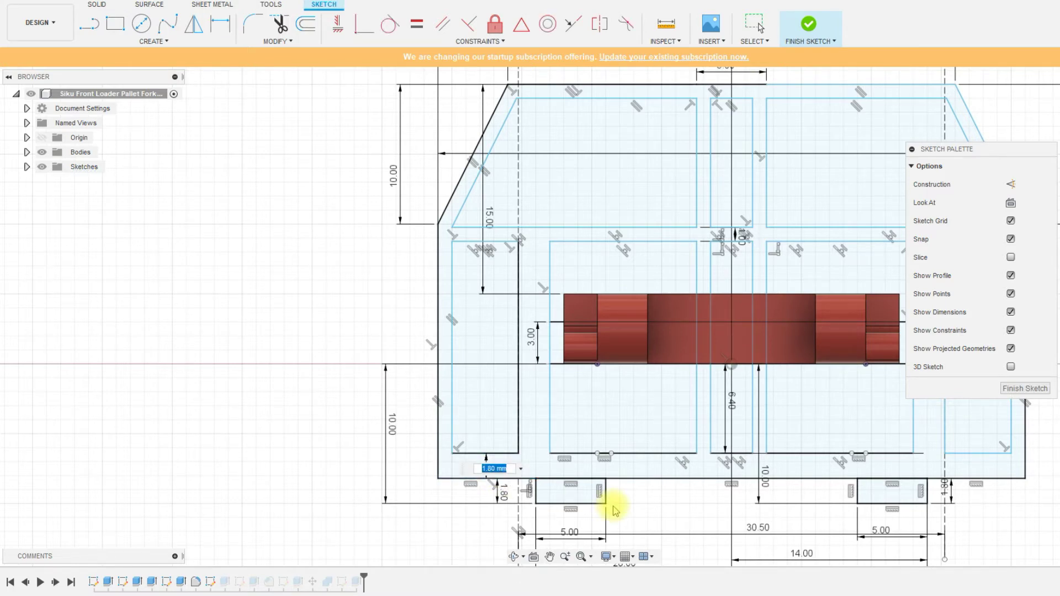
type("3")
key("Return")
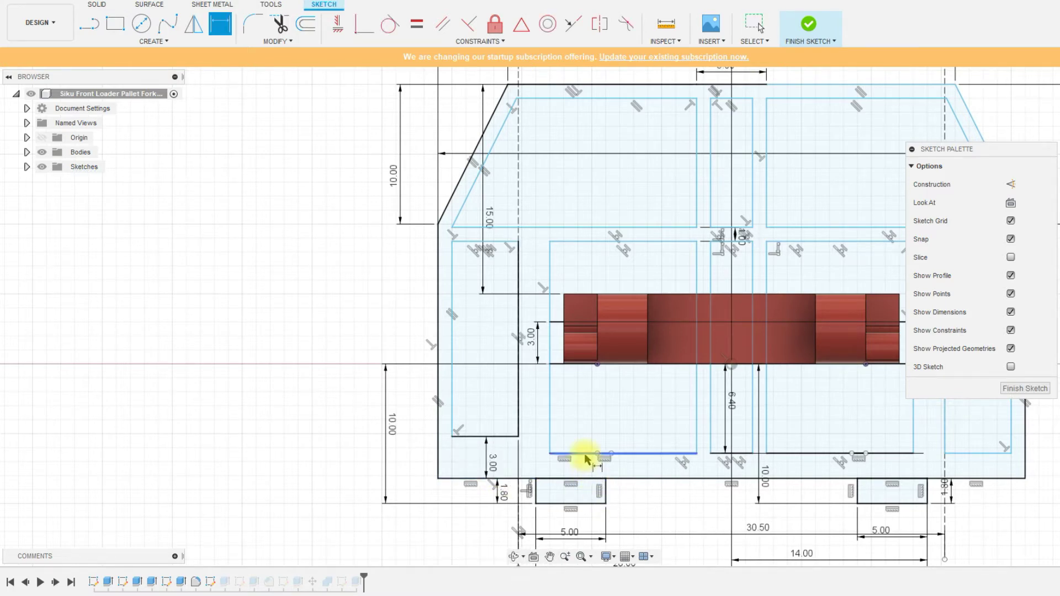
left_click(592, 478)
left_click(588, 468)
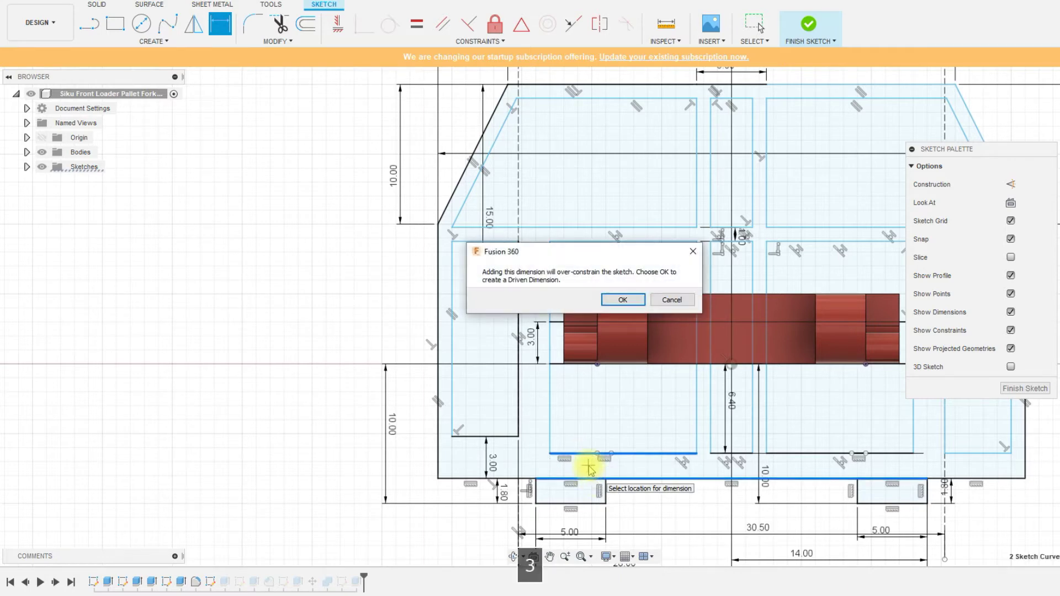
left_click(662, 303)
key("Escape")
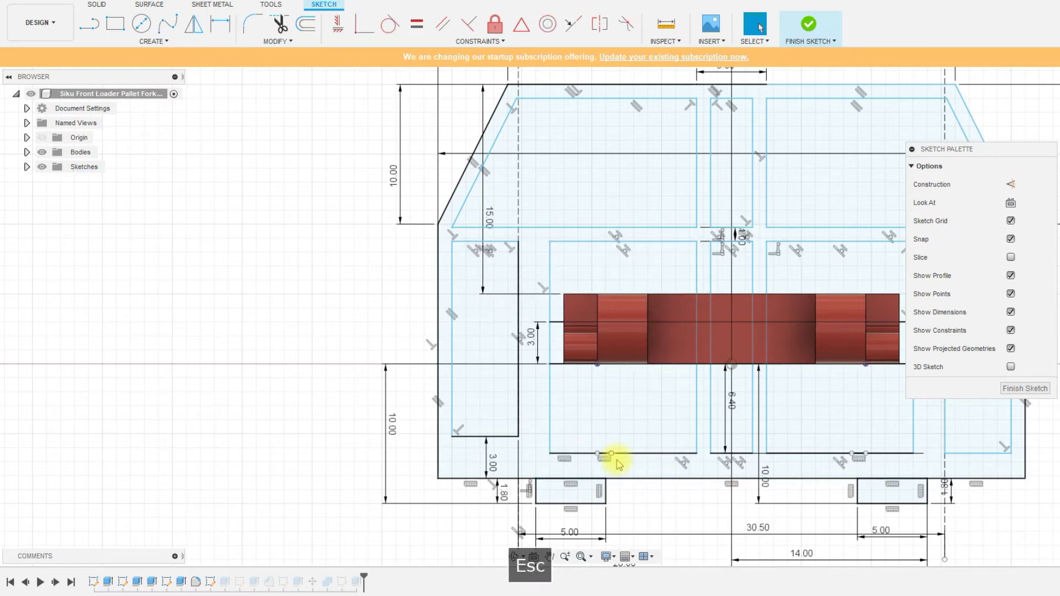
- Set the distance from the bracket's lower edge down to the bottom edge of the middle openings to 5.2 mm
double_click(733, 406)
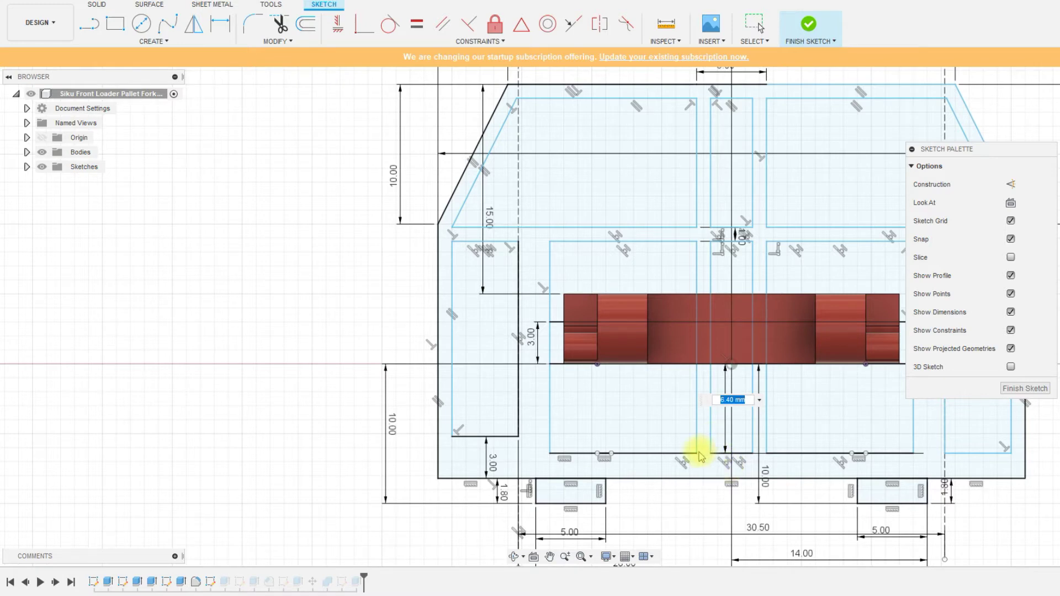
type("5.2")
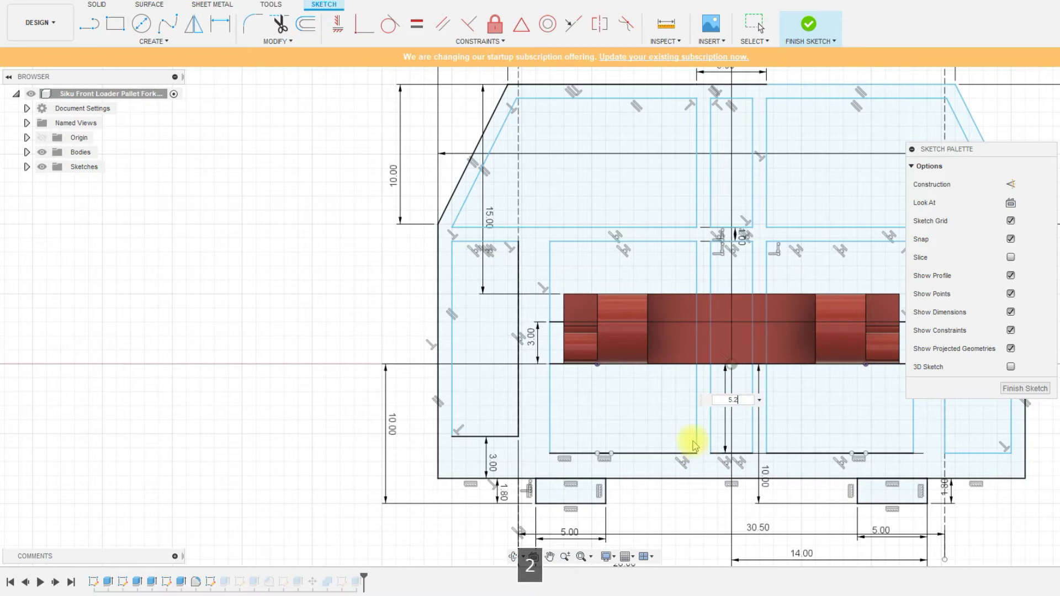
key("Return")
scroll(414, 429, "down", 2)
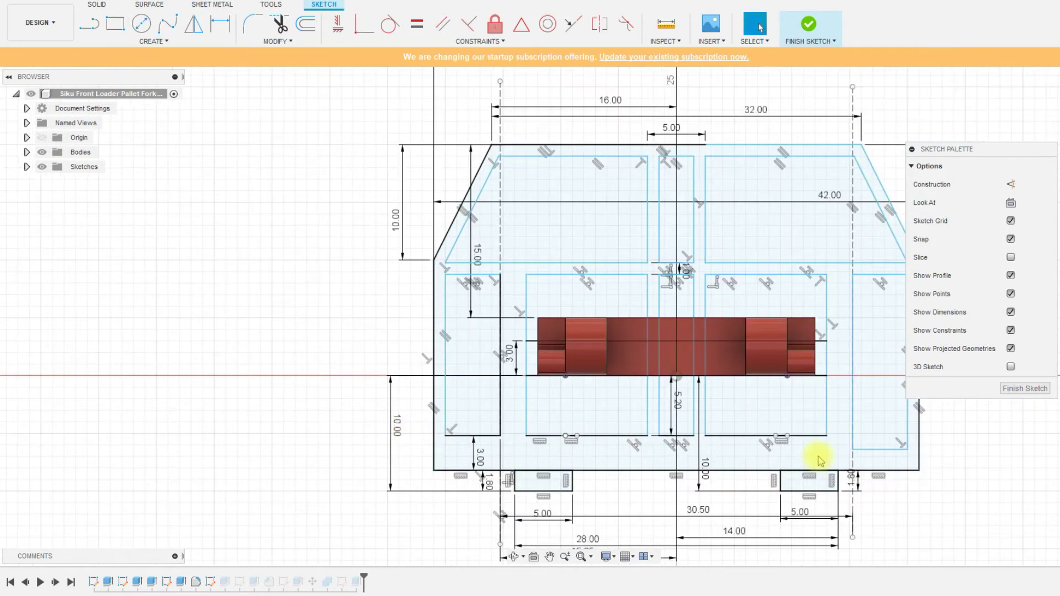
- Dimension the bottom edge of the lower-right outer opening 3 mm above the frame's lower edge
scroll(822, 458, "up", 2)
key("d")
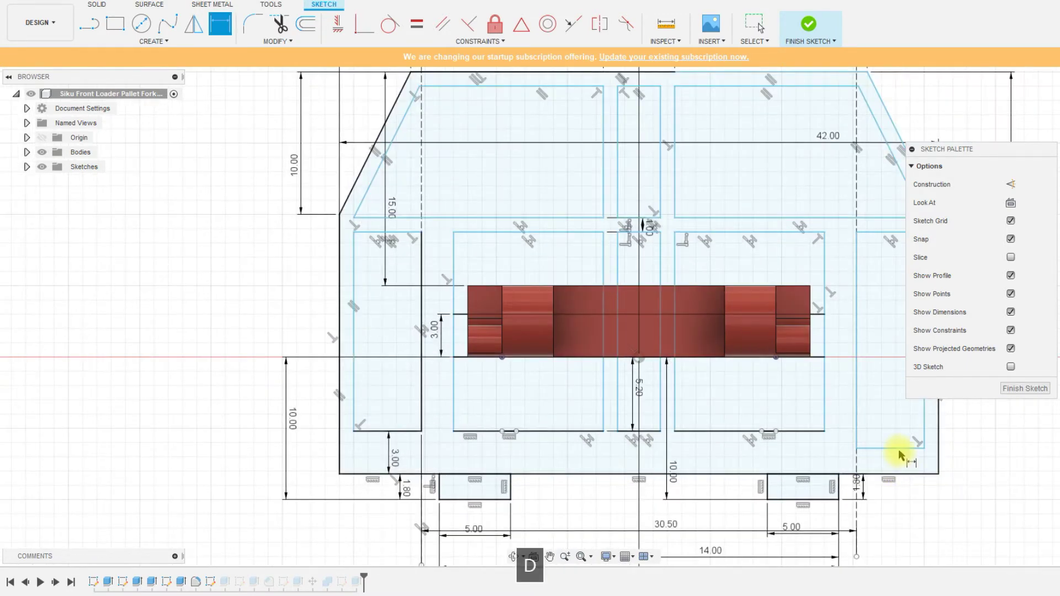
left_click(899, 450)
left_click(901, 475)
left_click(908, 467)
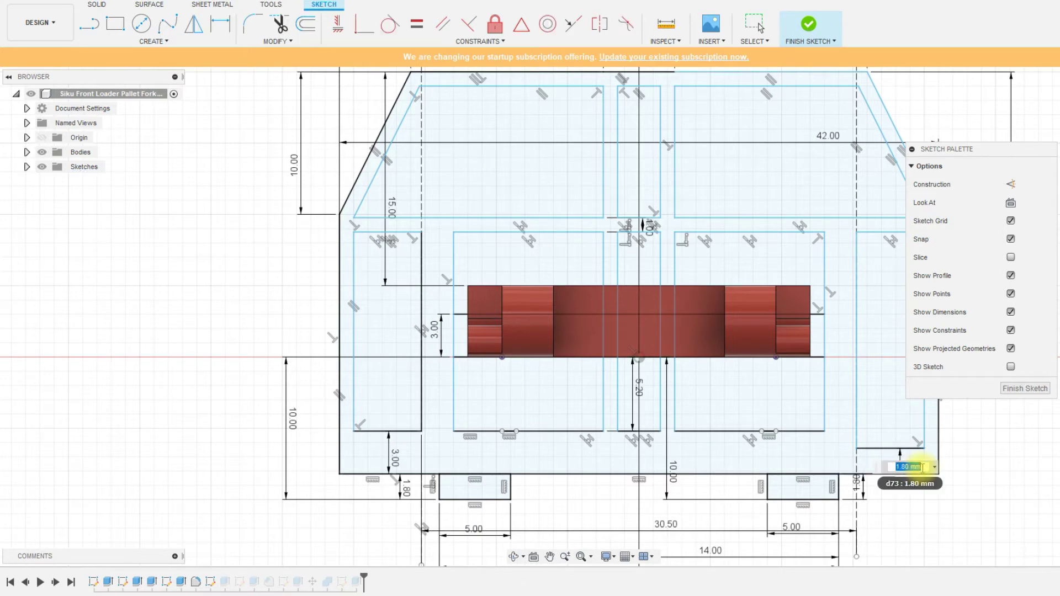
type("3")
key("Return")
scroll(813, 492, "down", 1)
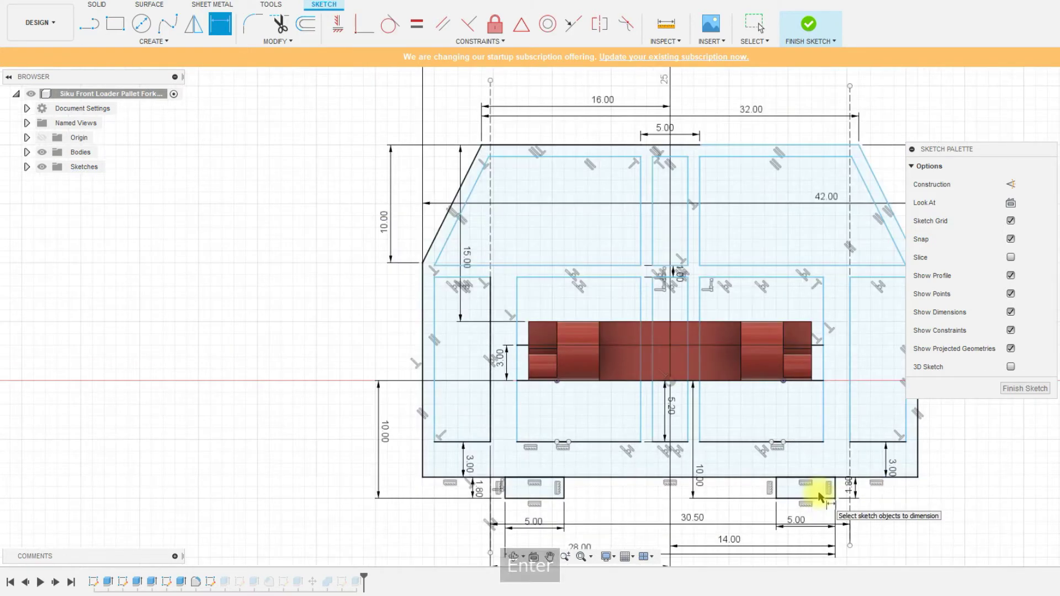
key("Escape")
scroll(516, 458, "down", 1)
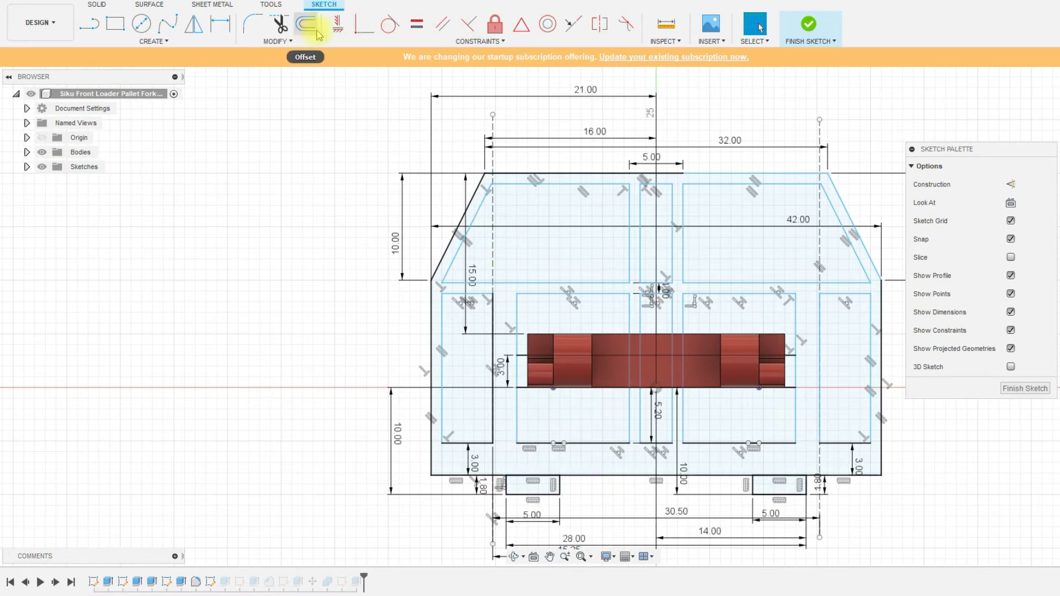
- Trim the left upright's inner edge and the central uprights' edges between the two horizontal lines, plus the line pieces crossing the central uprights
left_click(279, 26)
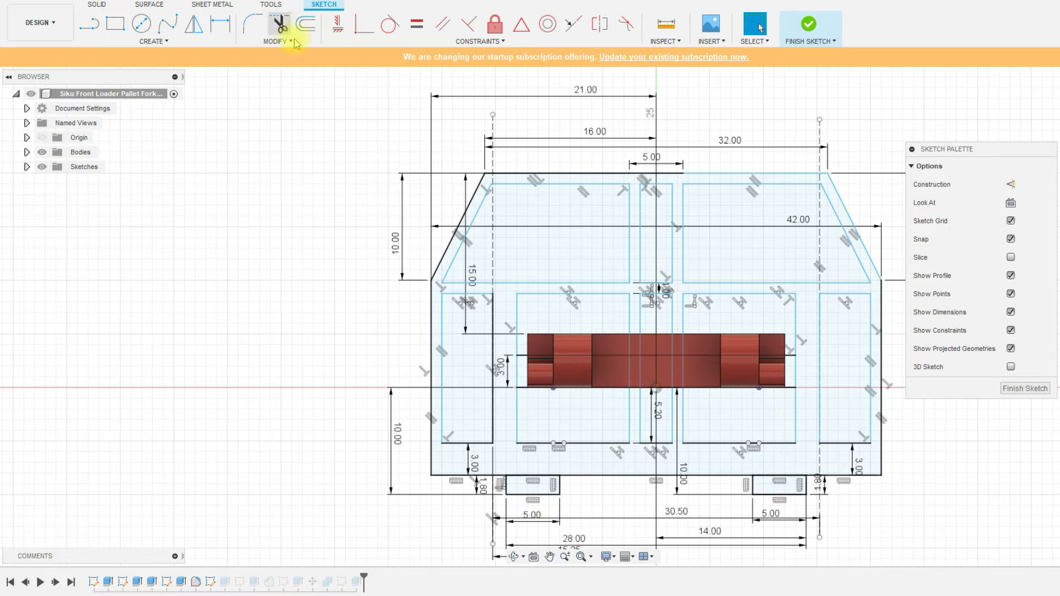
left_click(512, 371)
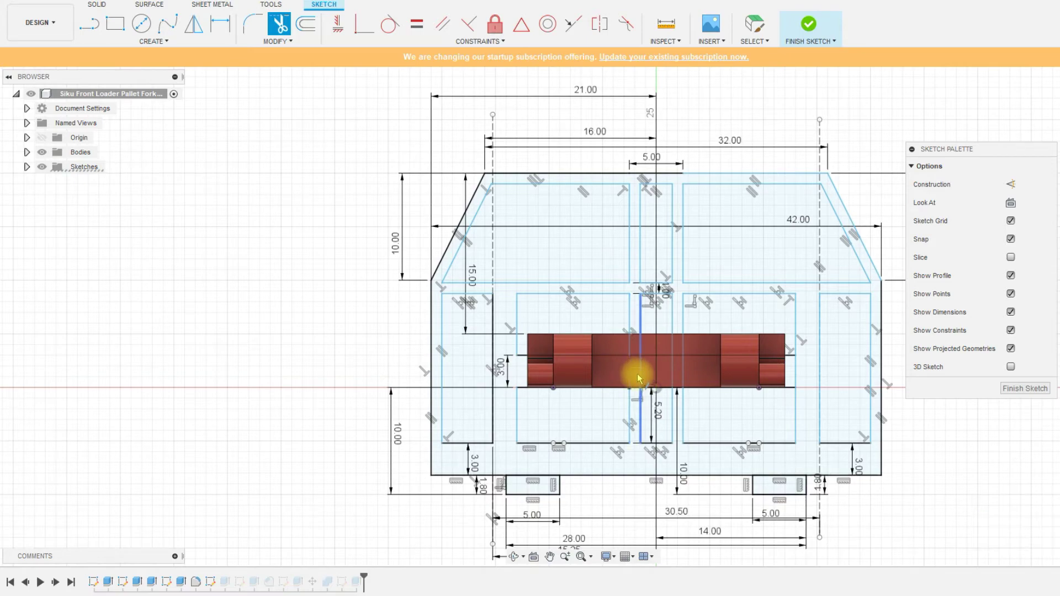
scroll(629, 390, "up", 5)
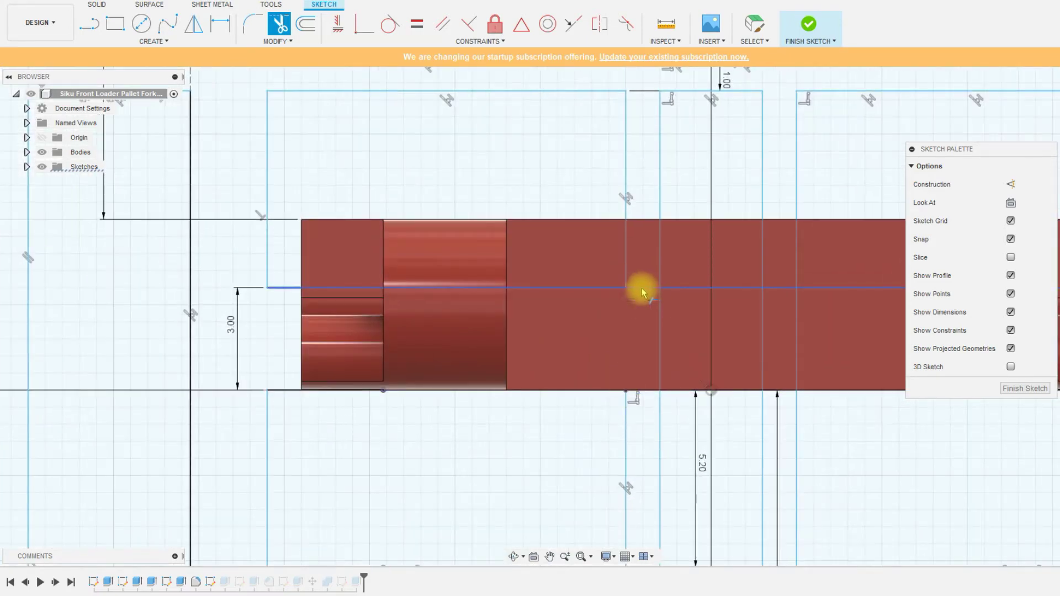
left_click(641, 288)
left_click(644, 389)
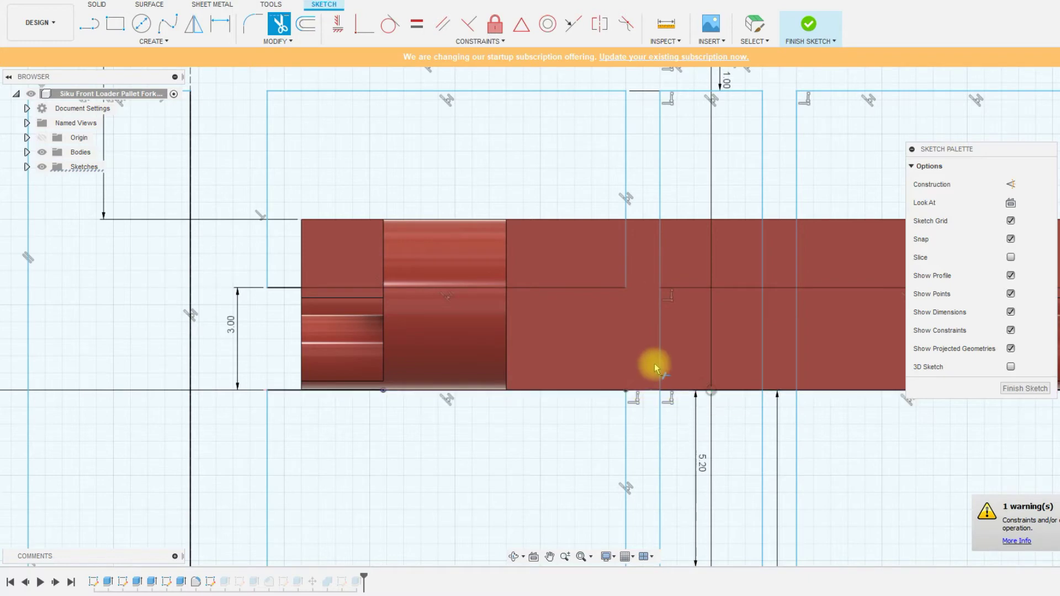
left_click(660, 367)
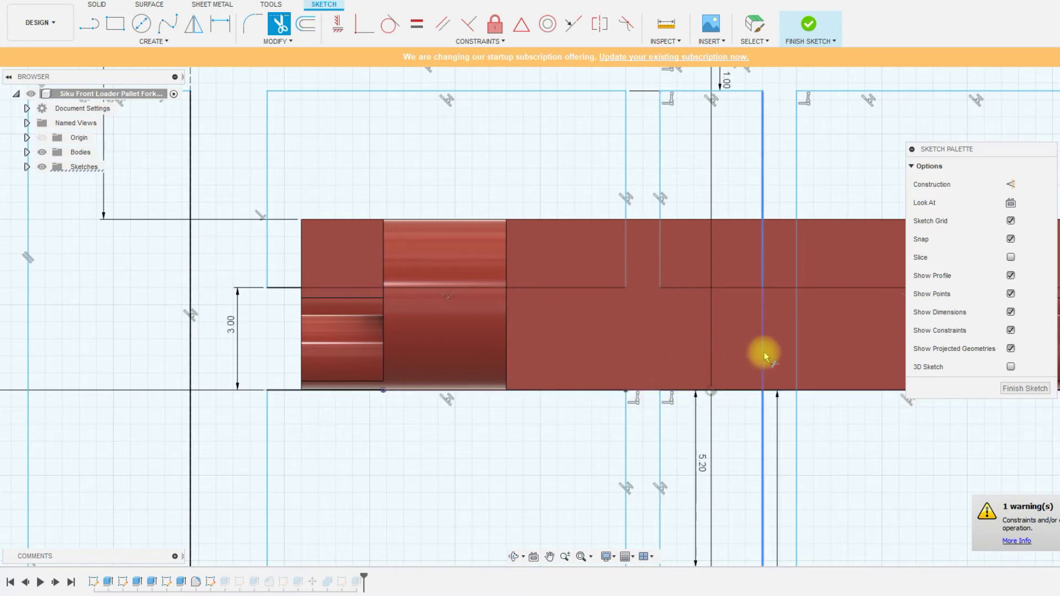
left_click(770, 381)
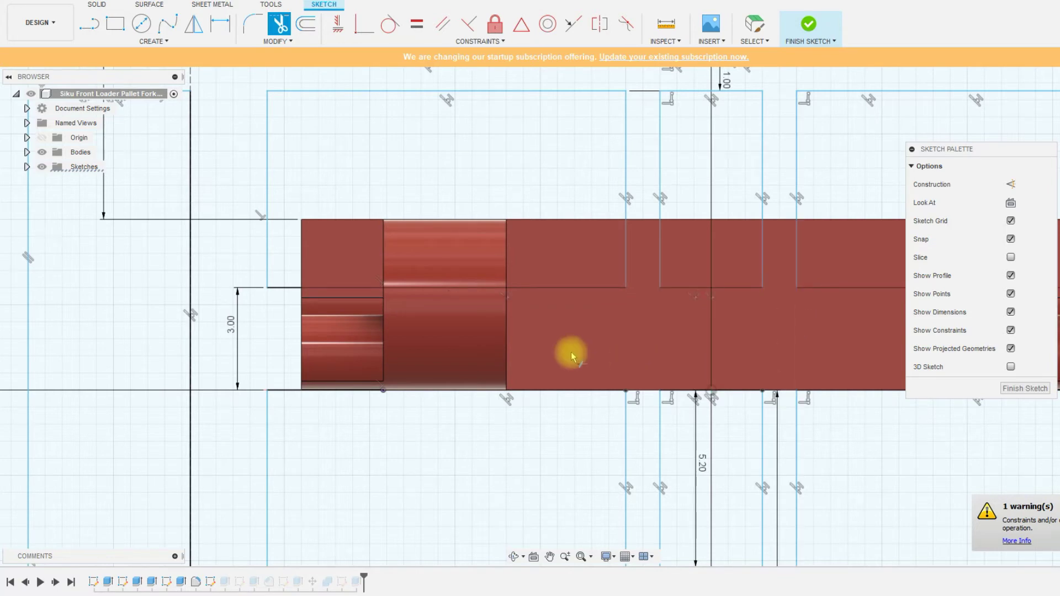
- Trim the right upright's inner edge between the two horizontal lines and finish the sketch
scroll(486, 343, "down", 3)
scroll(485, 344, "down", 1)
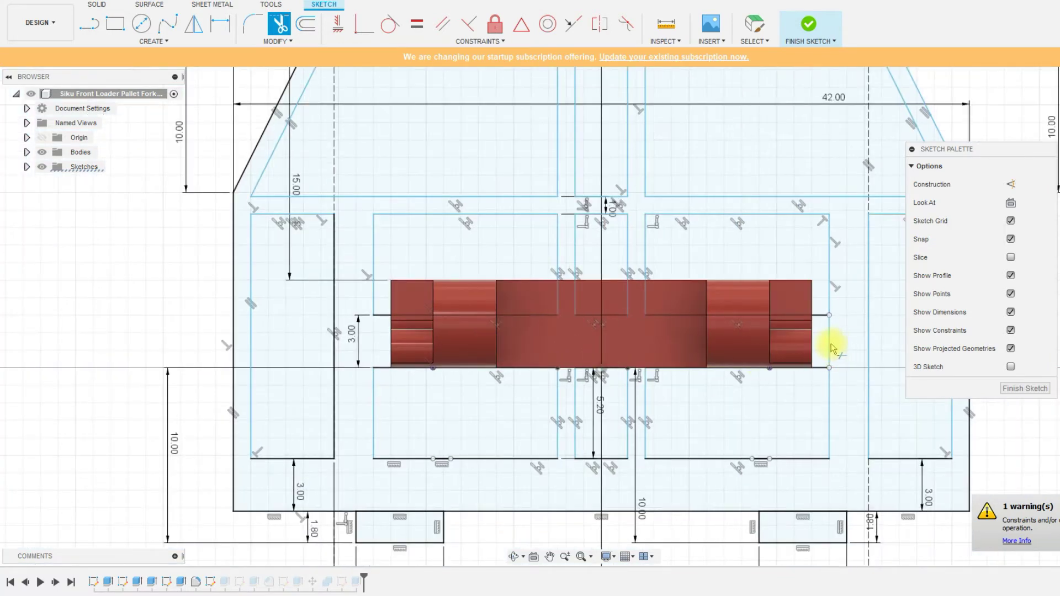
left_click(831, 345)
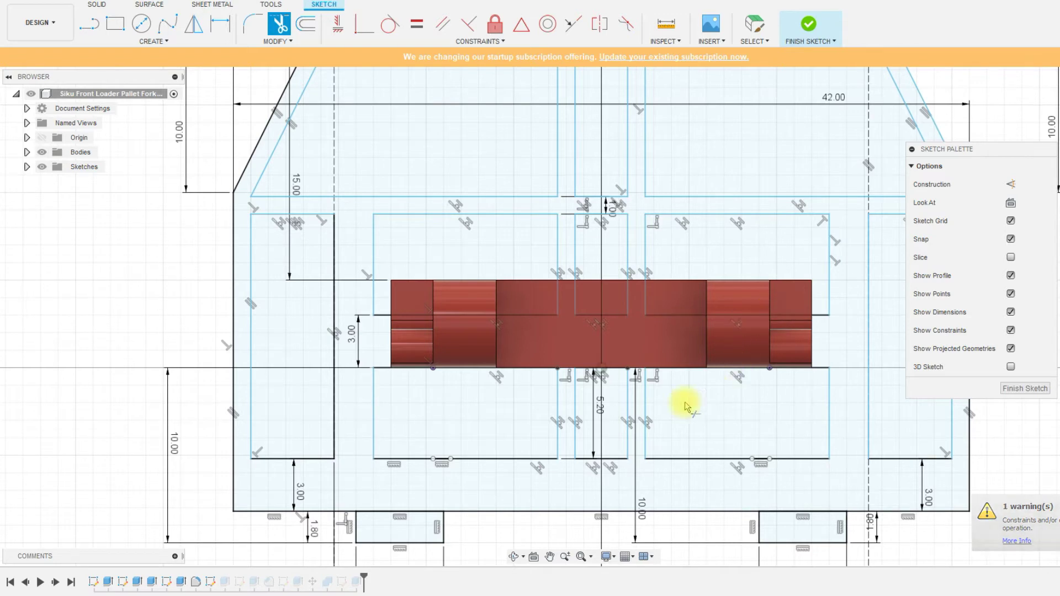
scroll(633, 418, "down", 1)
scroll(633, 418, "down", 1)
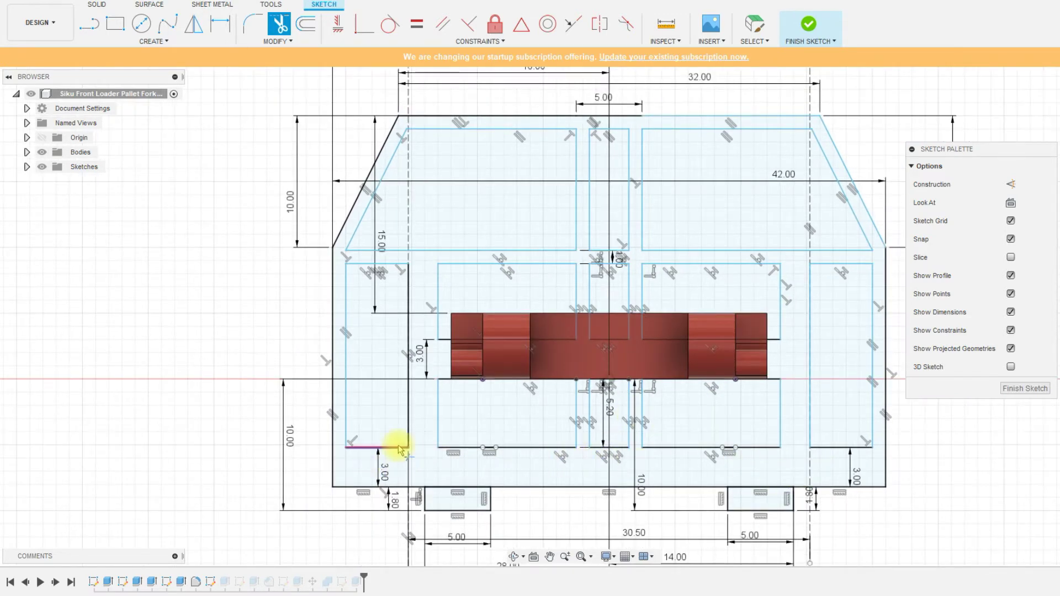
left_click(806, 24)
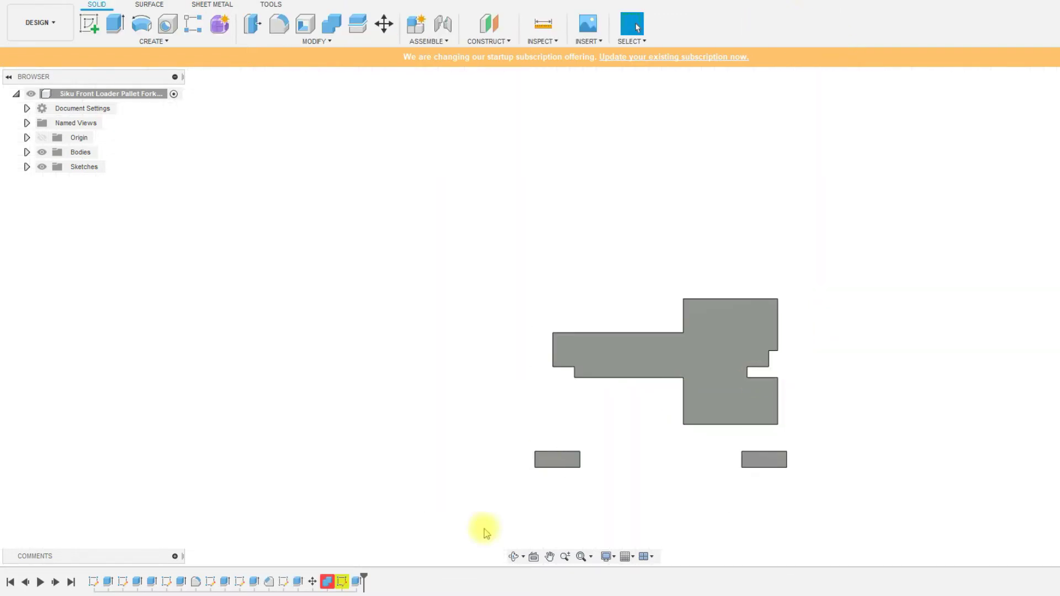
- Examine the profiles selected in the frame extrusion and reopen its sketch to check the closed regions, viewing it at an angle
double_click(225, 587)
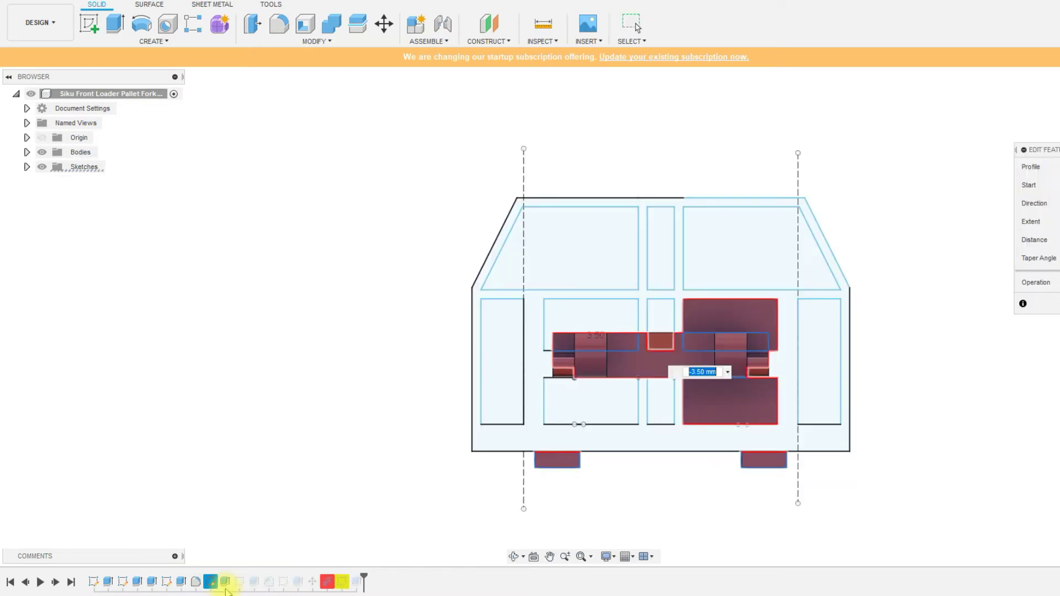
double_click(712, 409)
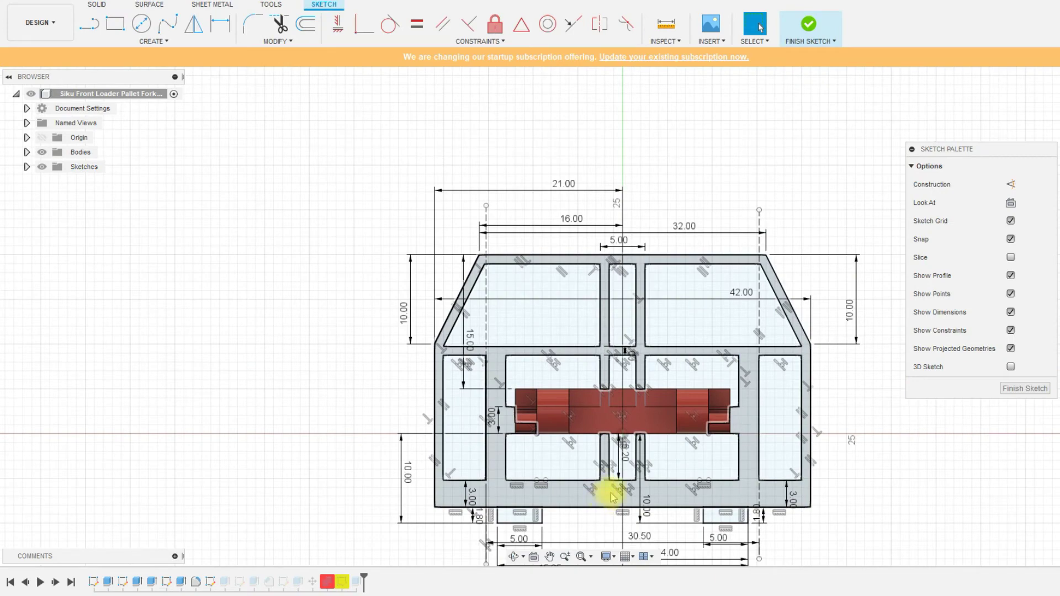
mouse_move(612, 497)
middle_mouse_down("shift")
mouse_move(575, 492)
mouse_move(786, 123)
middle_mouse_up("shift")
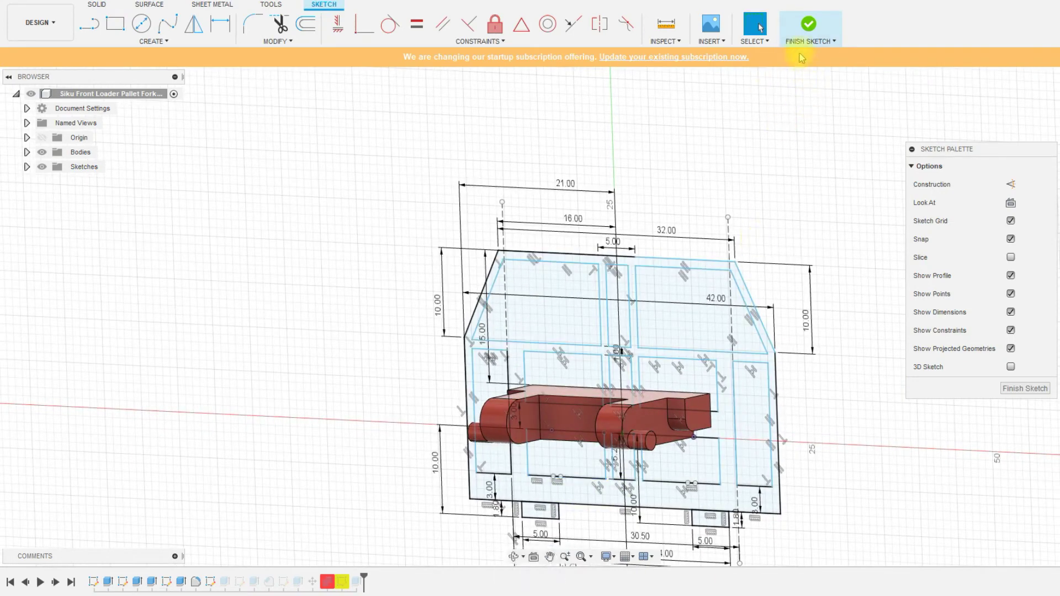
left_click(808, 24)
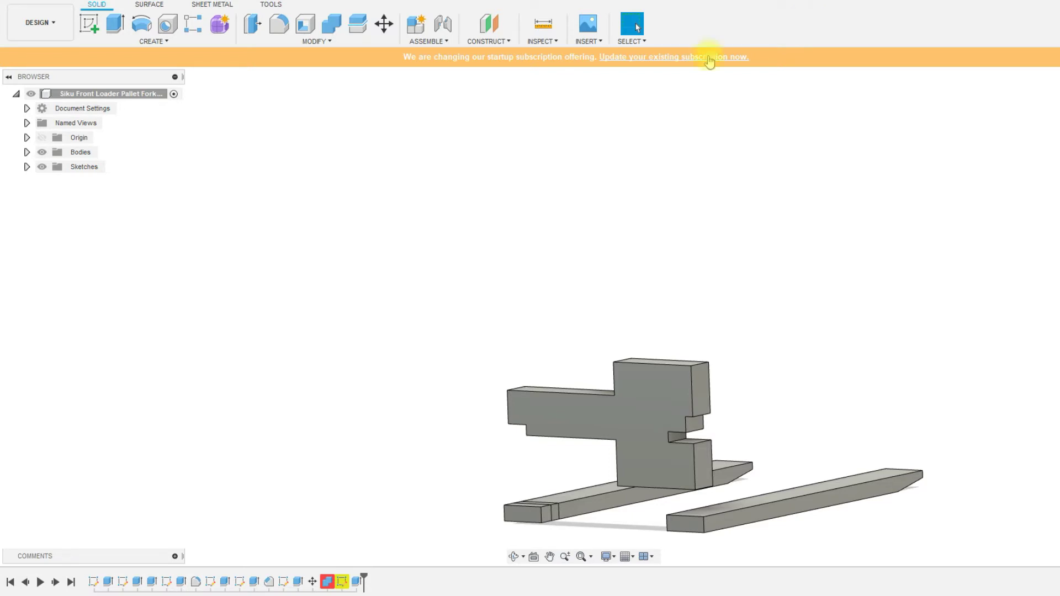
- Reopen the frame extrusion Extrude5 and replace its selected profiles with the frame region surrounding the openings
left_click(240, 587)
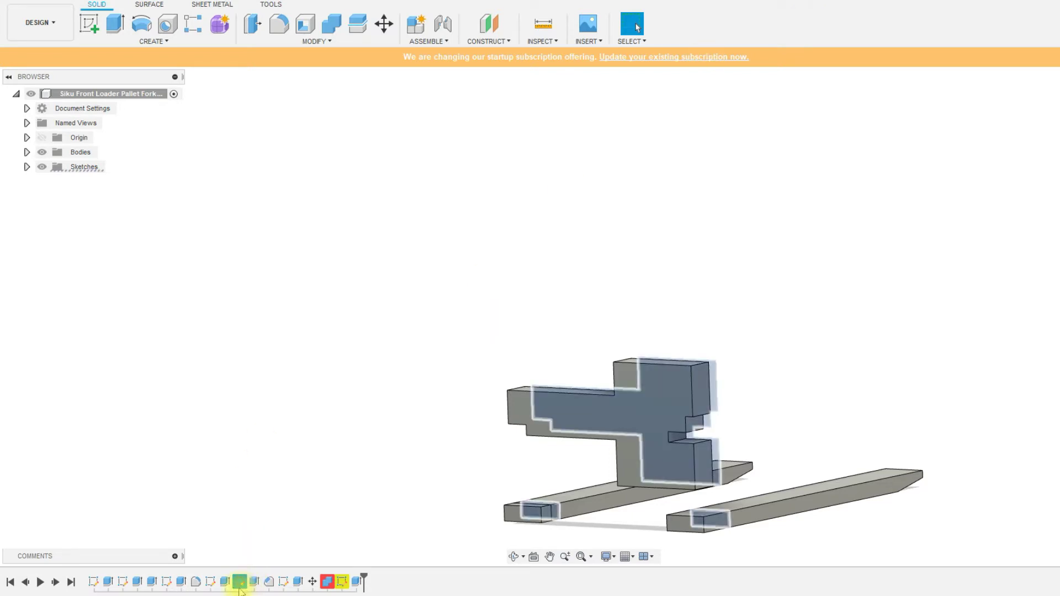
left_click(226, 585)
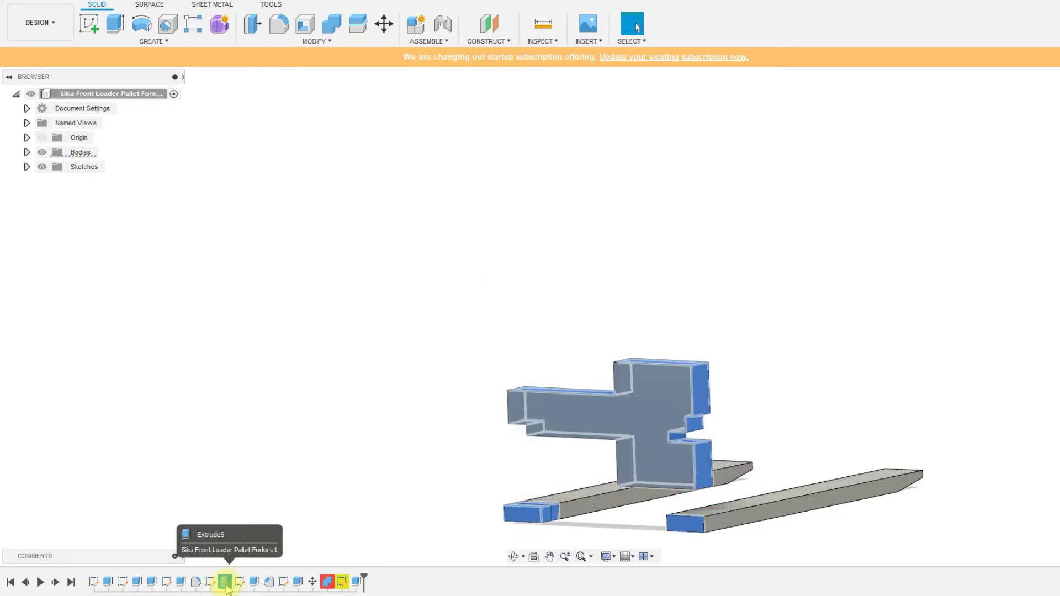
double_click(226, 585)
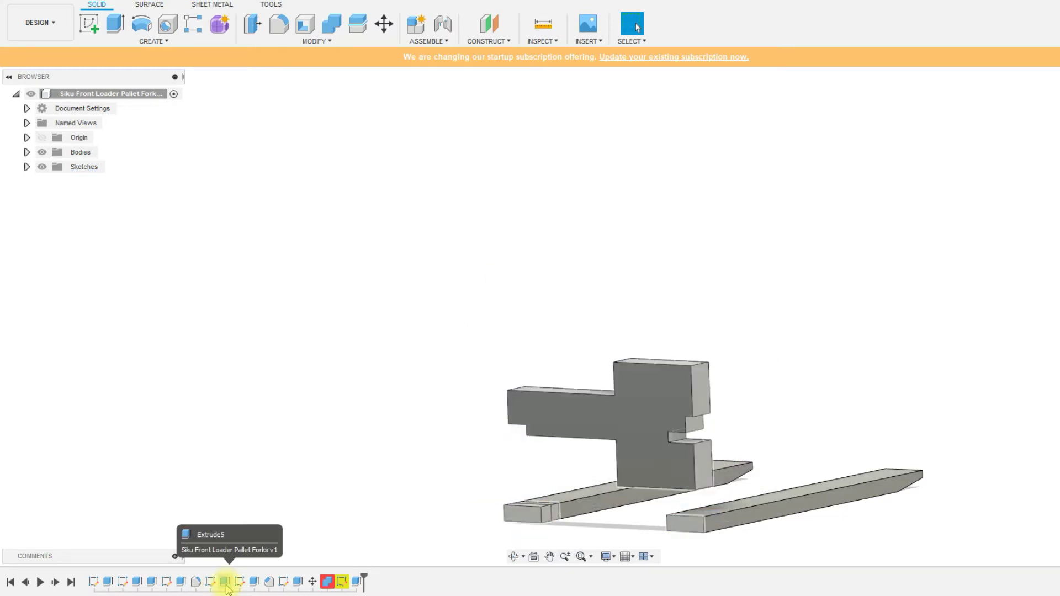
double_click(226, 585)
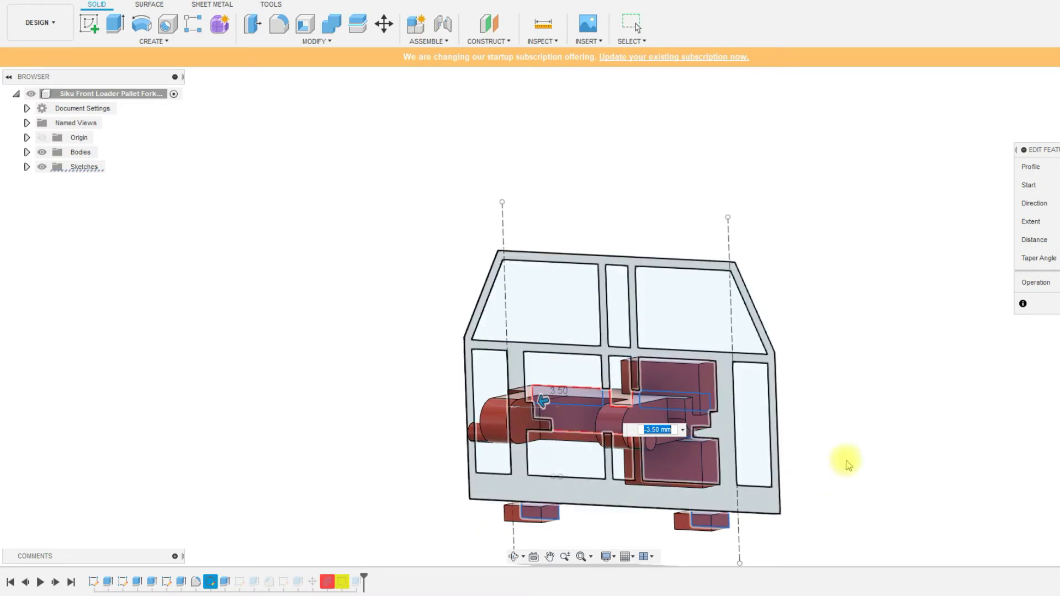
middle_click_drag(846, 461, 933, 447)
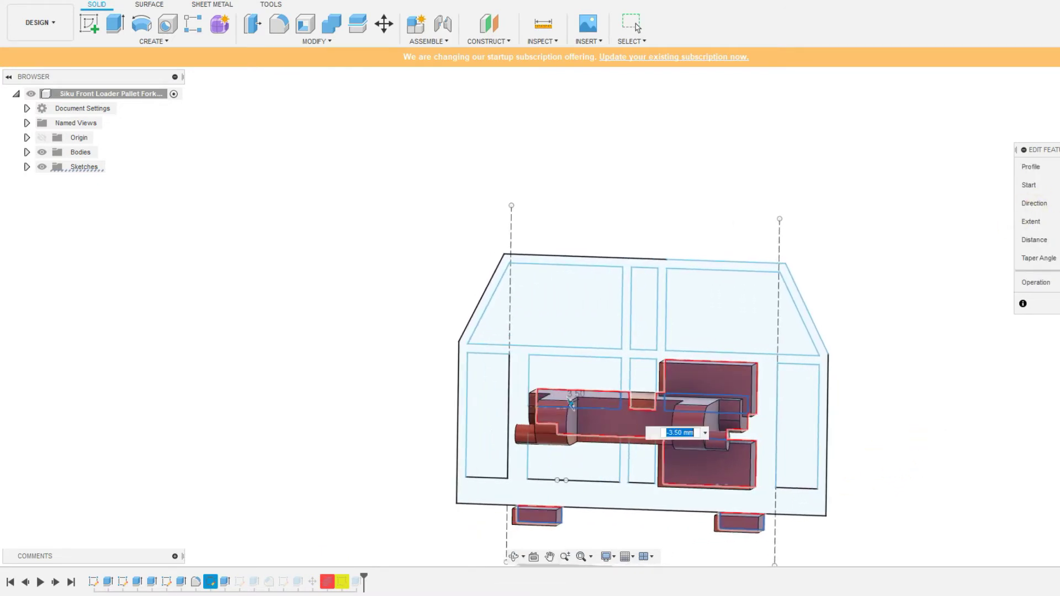
left_click(754, 501)
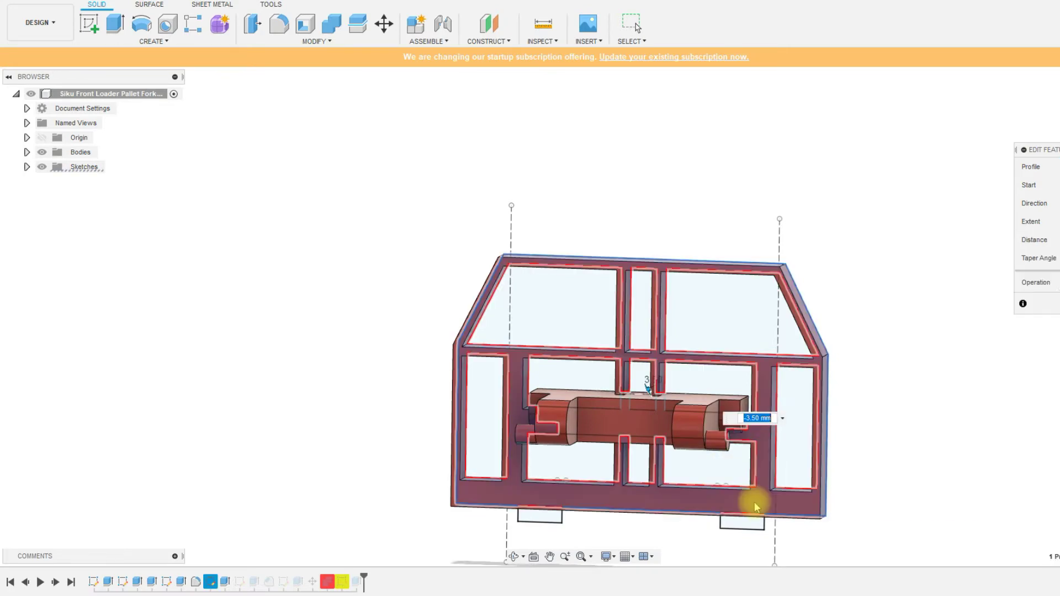
left_click(739, 499, "ctrl")
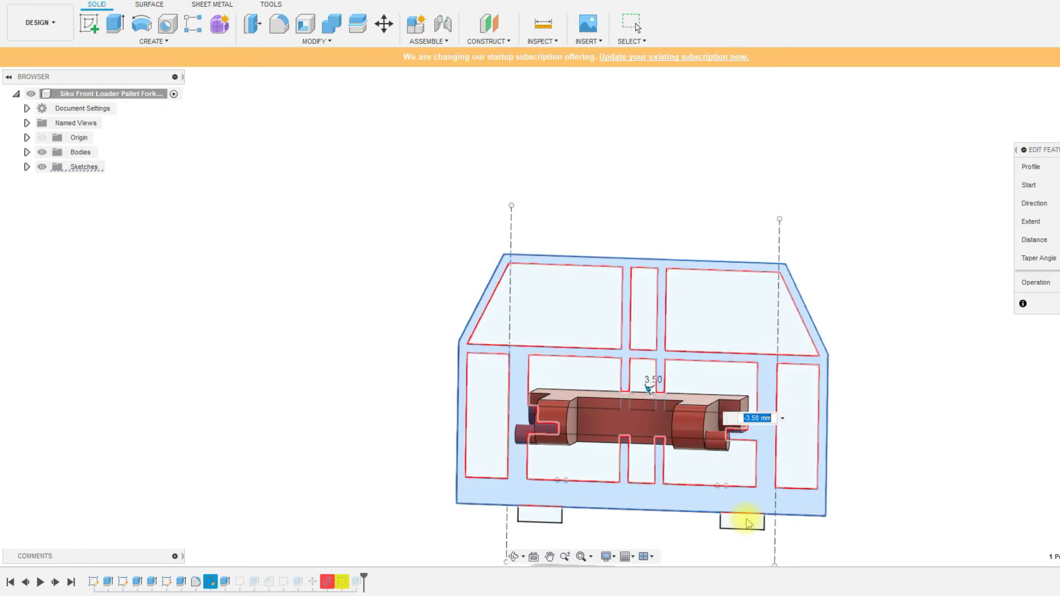
- Add the two small rectangles beneath the frame and the central plate region to the 3.5 mm frame extrusion, and apply it
scroll(751, 537, "up", 3)
left_click(729, 516, "ctrl")
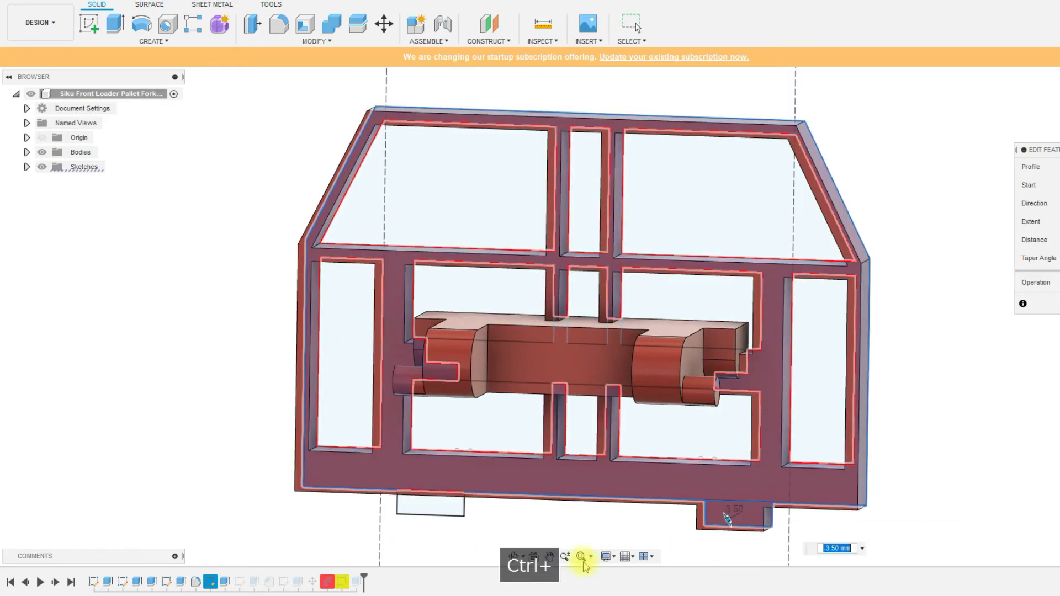
left_click(423, 519, "ctrl")
middle_click_drag(900, 442, 607, 383, "shift")
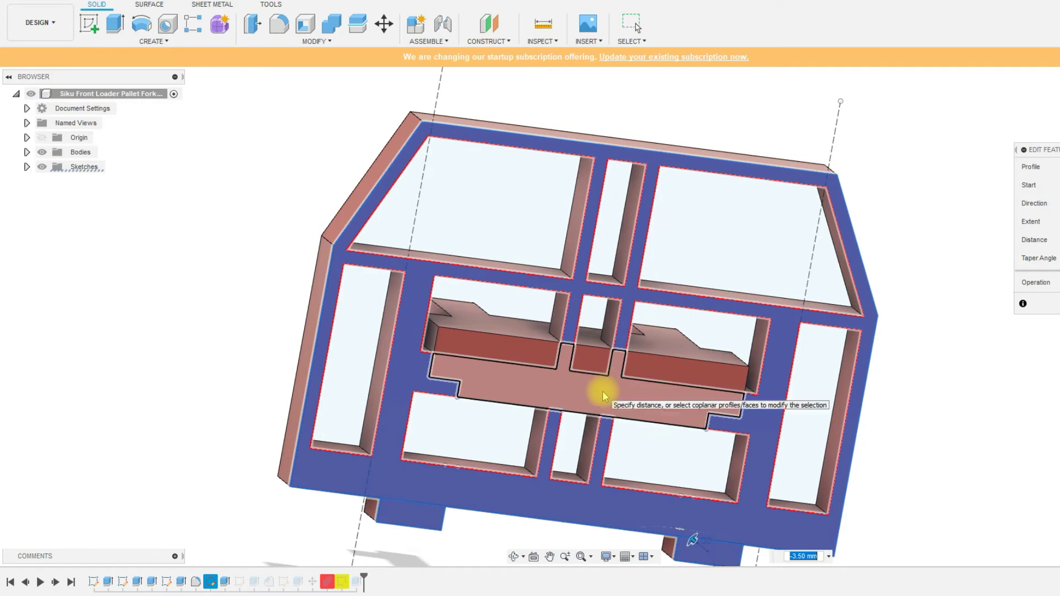
left_click(602, 391, "ctrl")
left_click(585, 406, "ctrl")
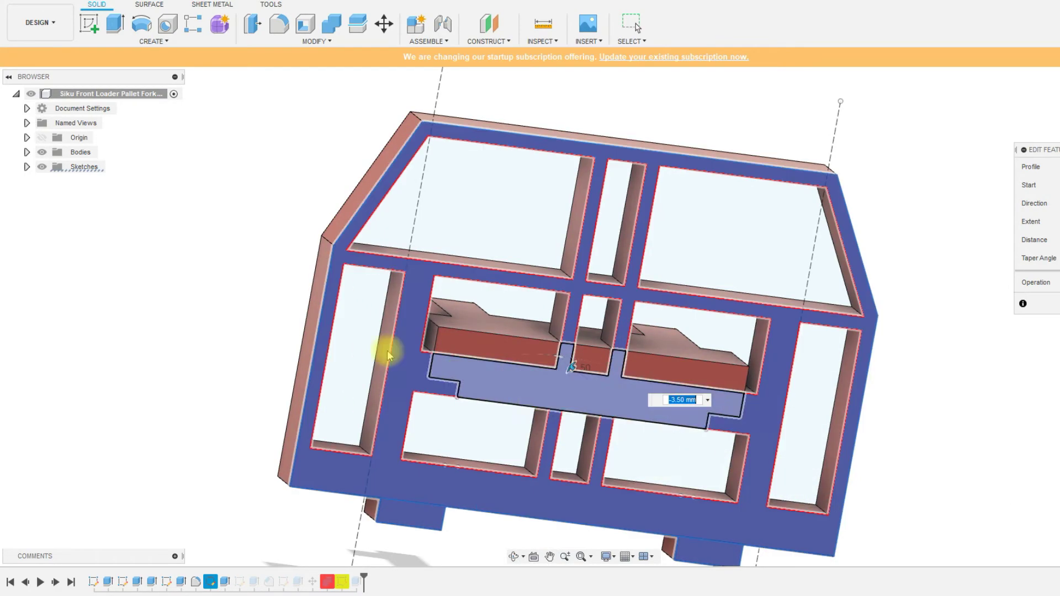
middle_click_drag(362, 346, 558, 364, "shift")
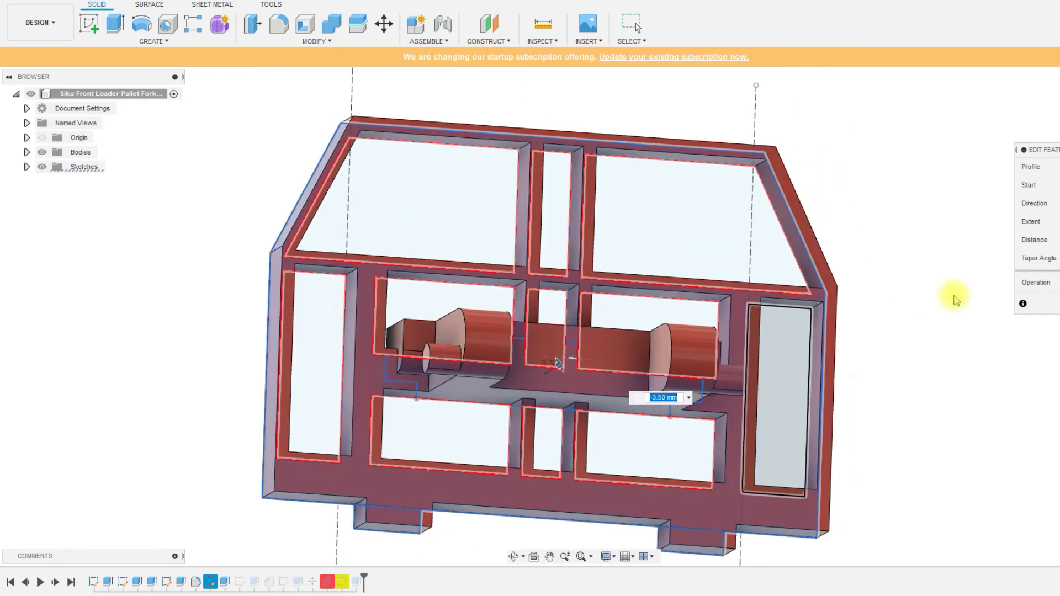
key("Return")
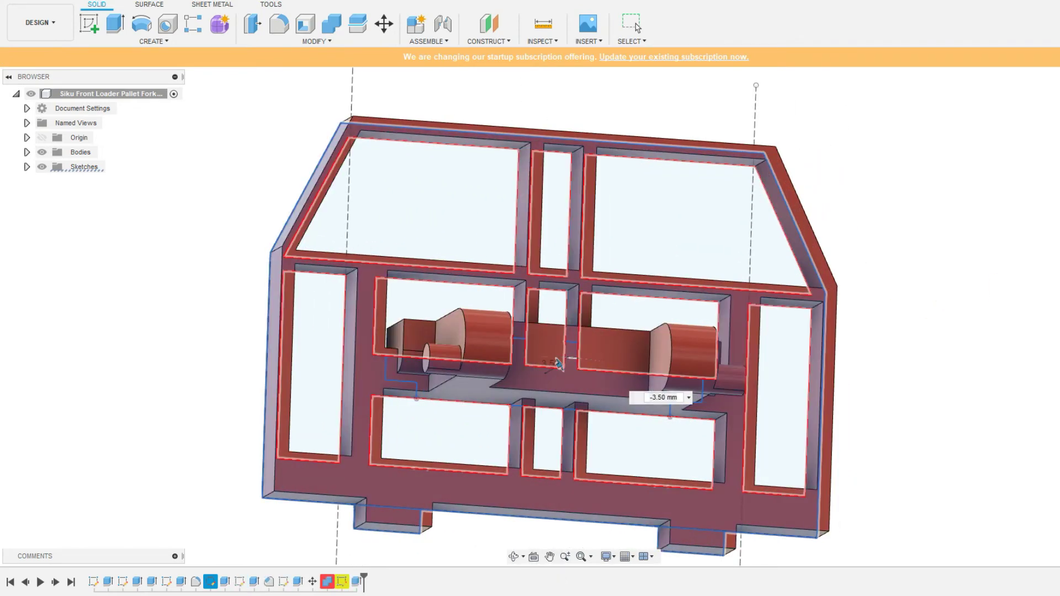
- Examine the extruded frame and forks from several angles, and check which feature creates the recessed face on the central crossbar
middle_click_drag(780, 439, 838, 453, "shift")
middle_click_drag(438, 419, 442, 453, "shift")
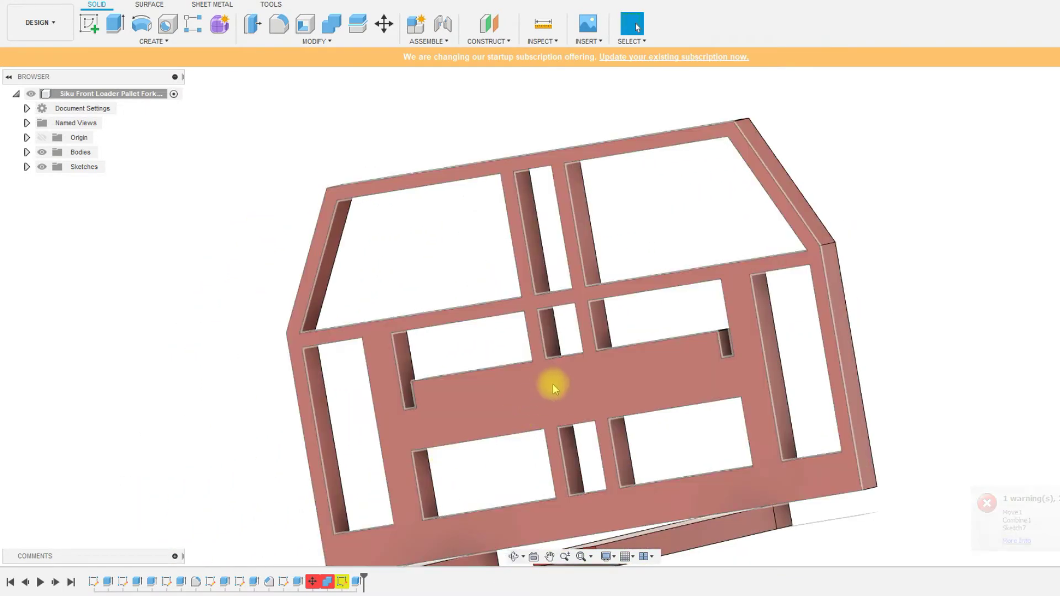
middle_click_drag(734, 466, 596, 487, "shift")
scroll(597, 487, "down", 3)
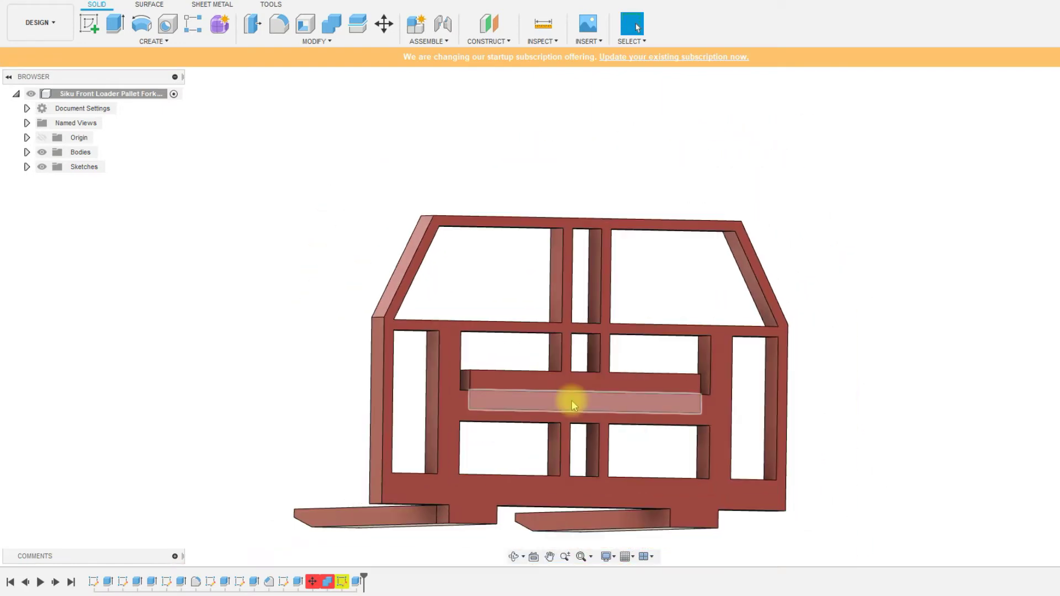
middle_click_drag(570, 402, 564, 485, "shift")
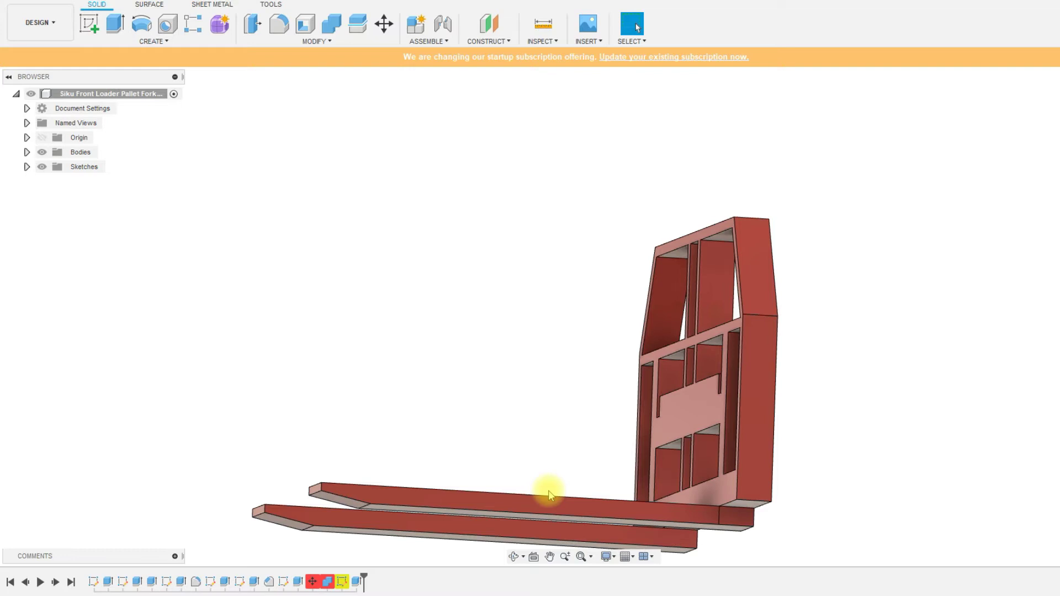
middle_click_drag(552, 338, 737, 422, "shift")
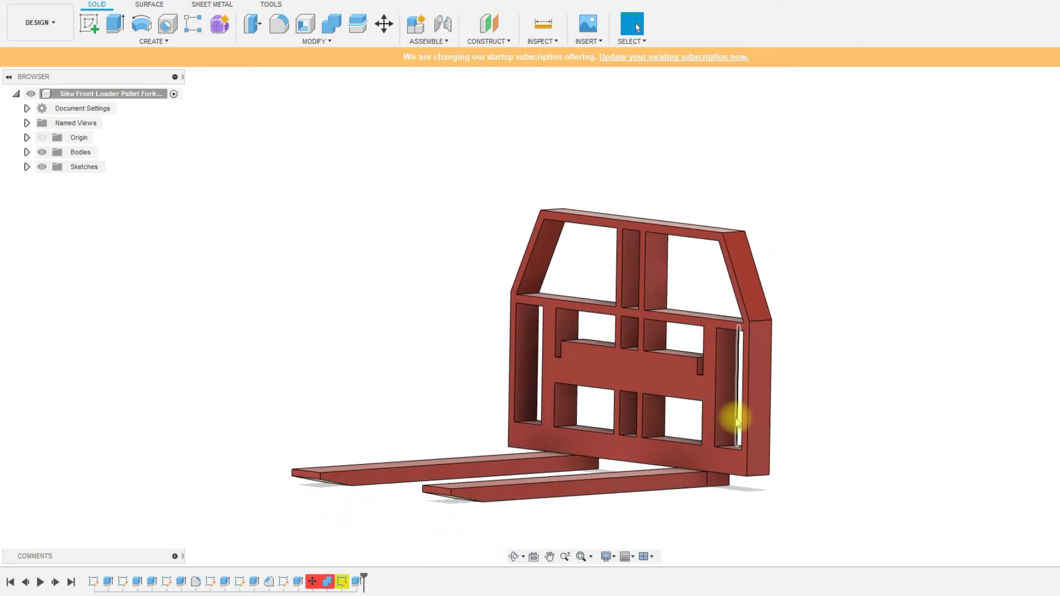
middle_click_drag(823, 483, 611, 397, "shift")
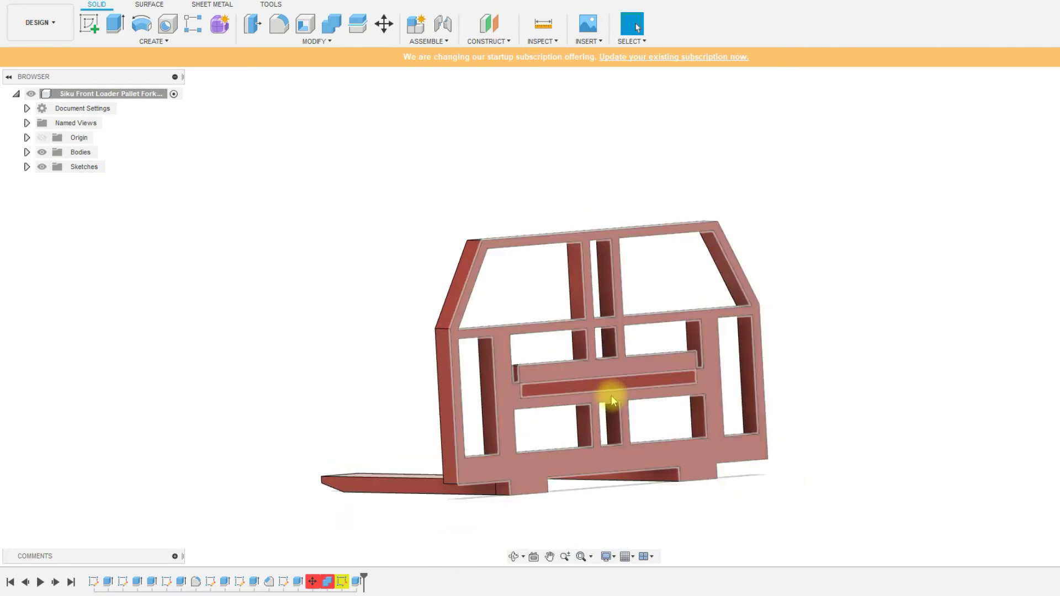
left_click(124, 582)
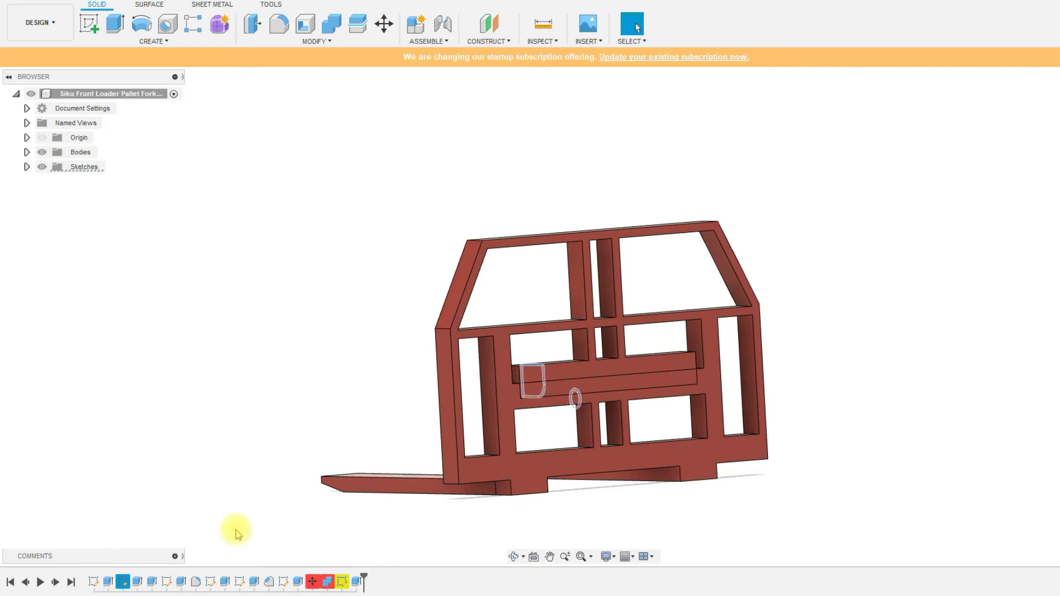
mouse_move(237, 530)
middle_mouse_down("shift")
mouse_move(287, 456)
mouse_move(341, 466)
mouse_move(288, 442)
mouse_move(259, 450)
middle_mouse_up("shift")
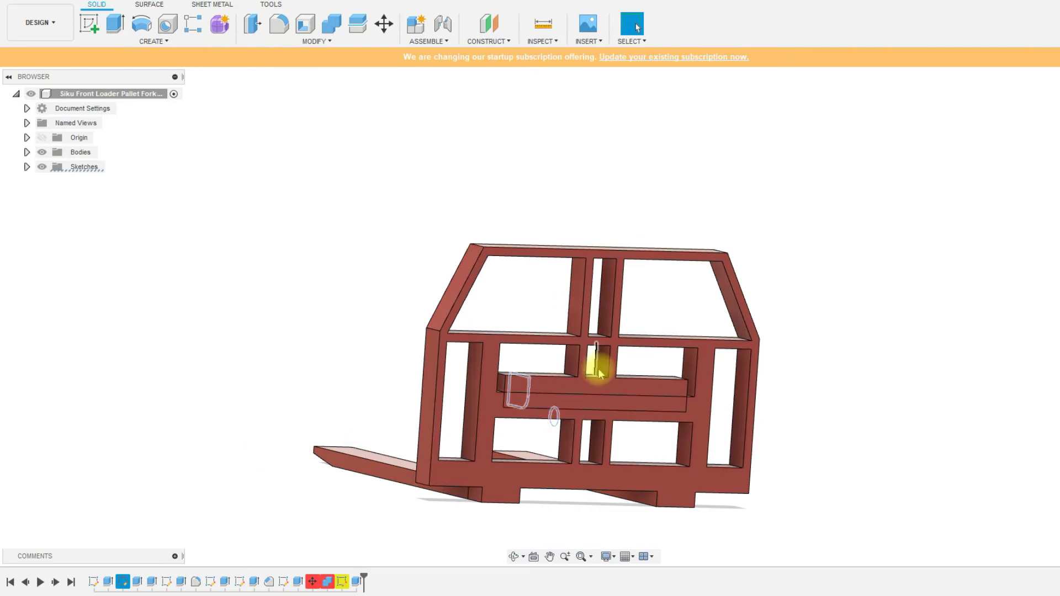
left_click(587, 382)
left_click(875, 397)
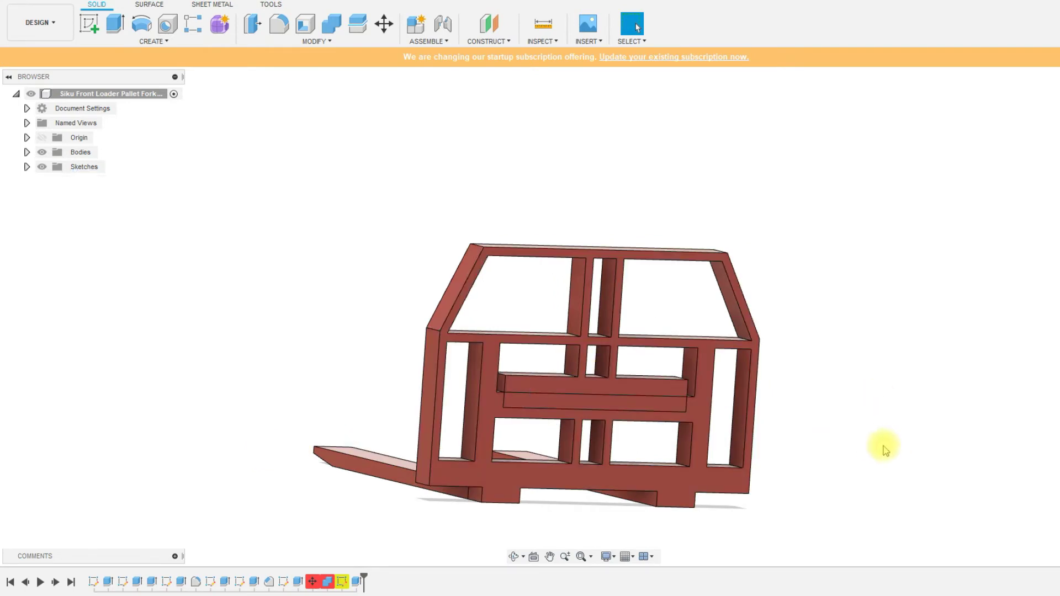
left_click(537, 403)
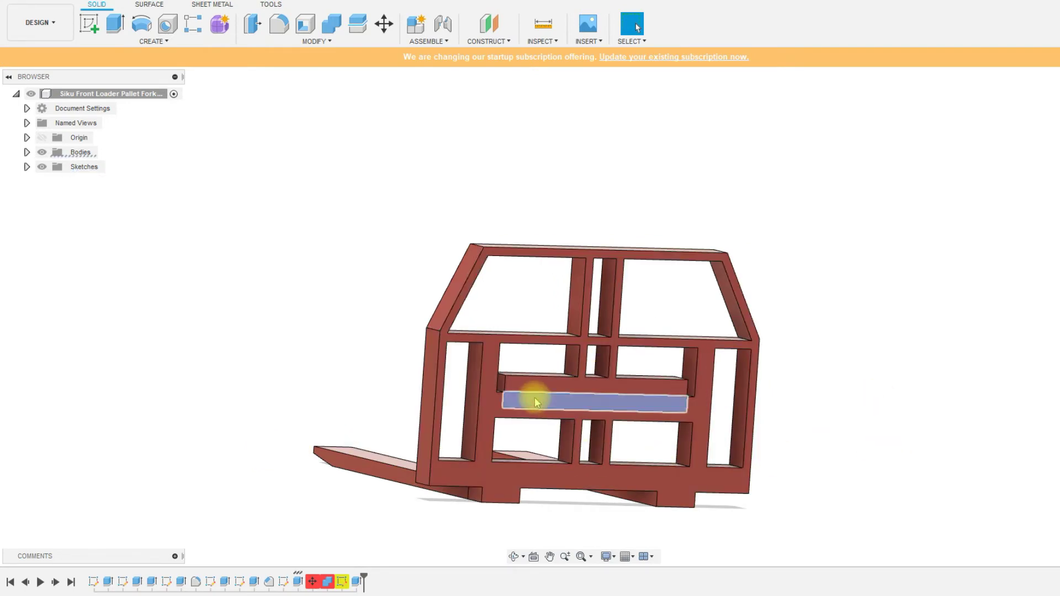
- Review the profile sketch and the extent of the 31 mm cut along the back of the central crossbar
double_click(302, 586)
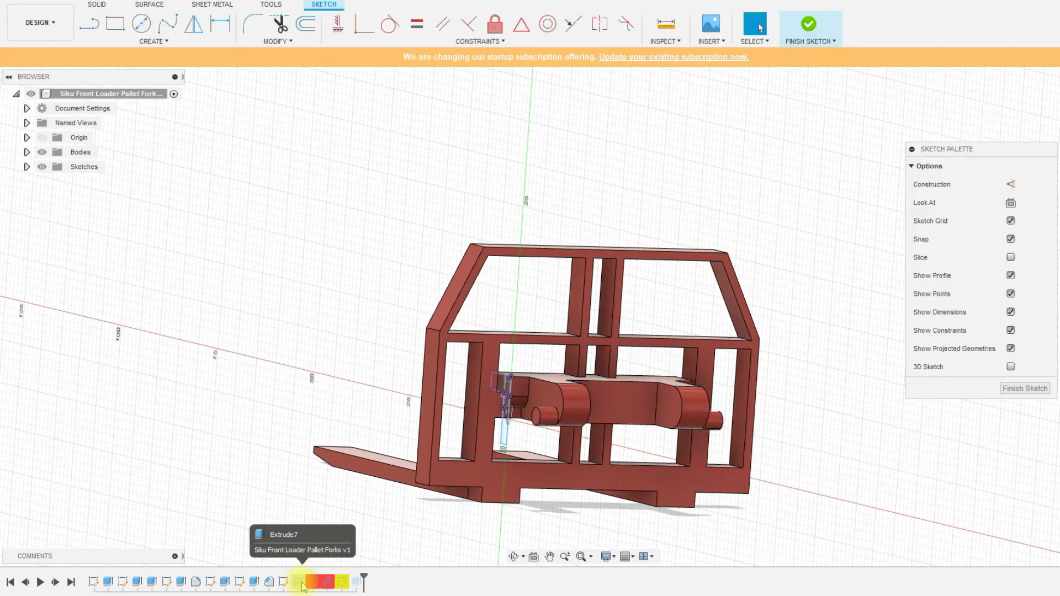
left_click(810, 24)
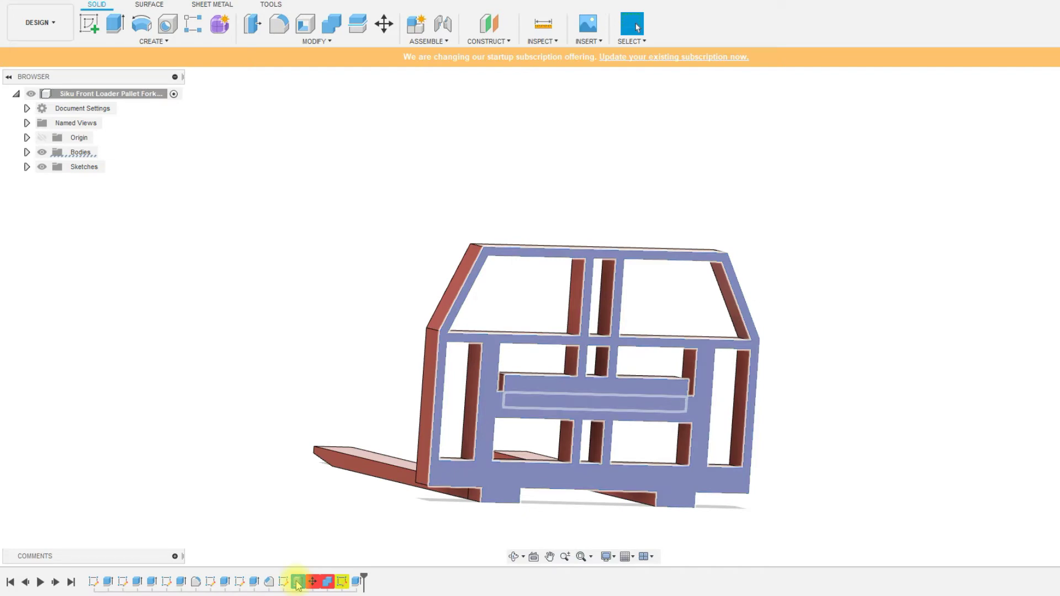
double_click(298, 584)
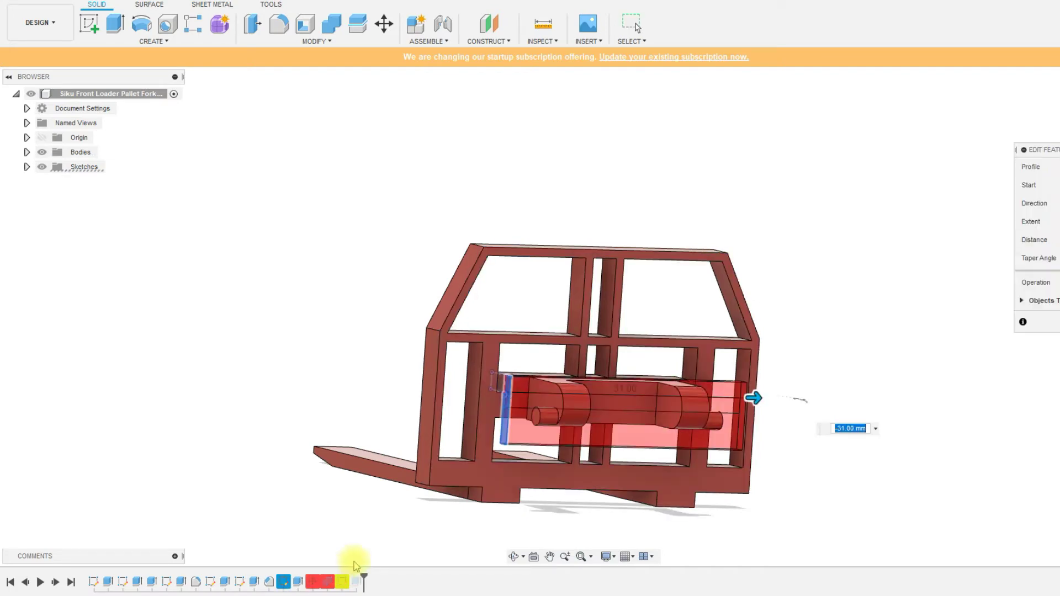
middle_click_drag(350, 504, 506, 482, "shift")
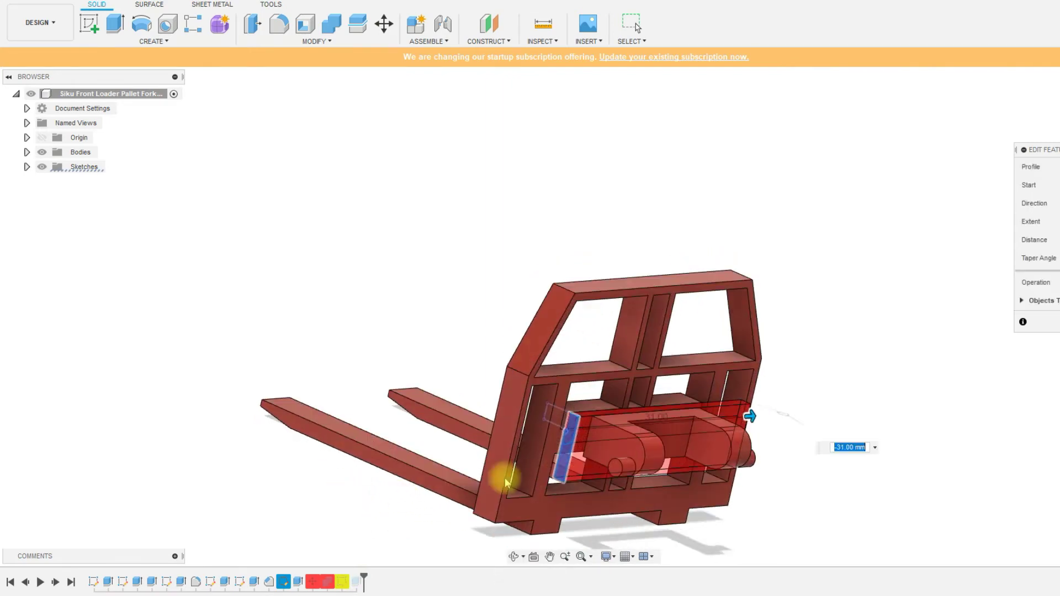
key("Return")
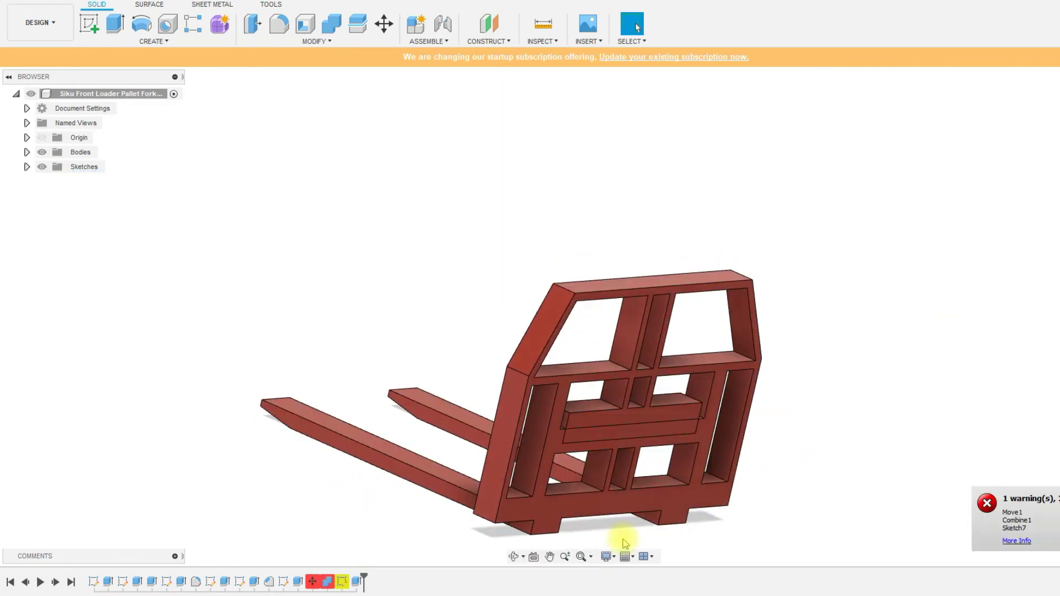
middle_click_drag(591, 484, 579, 490, "shift")
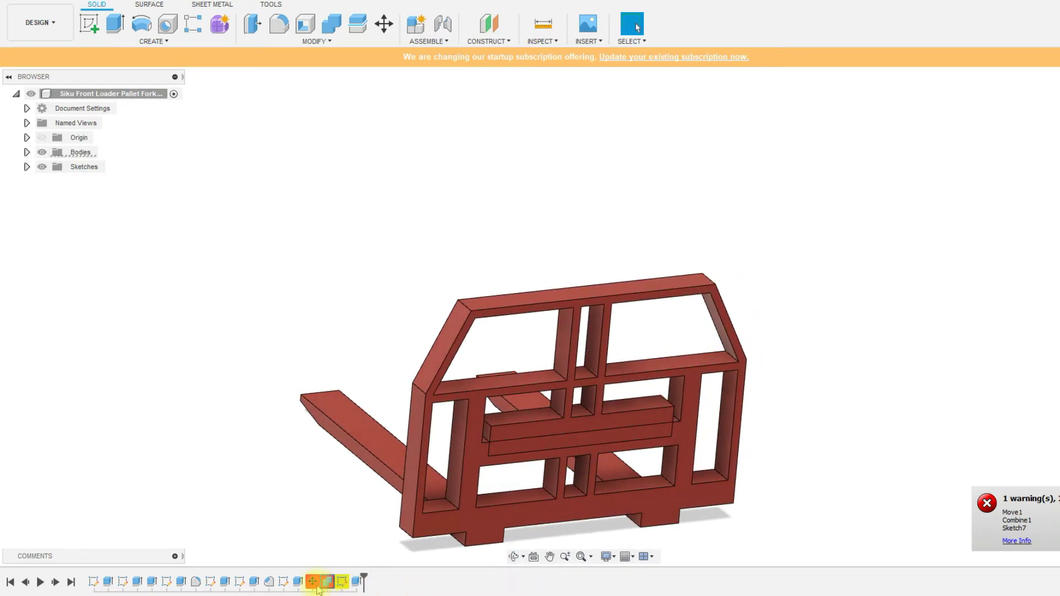
- Inspect the features flagged at the end of the timeline and delete the last extrusion
right_click(357, 584)
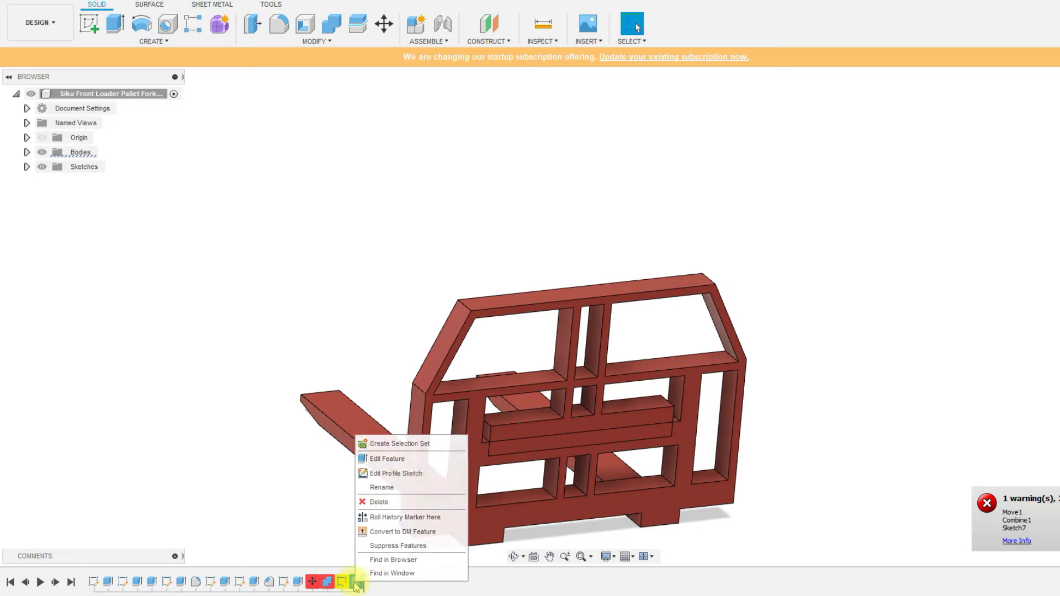
left_click(345, 584)
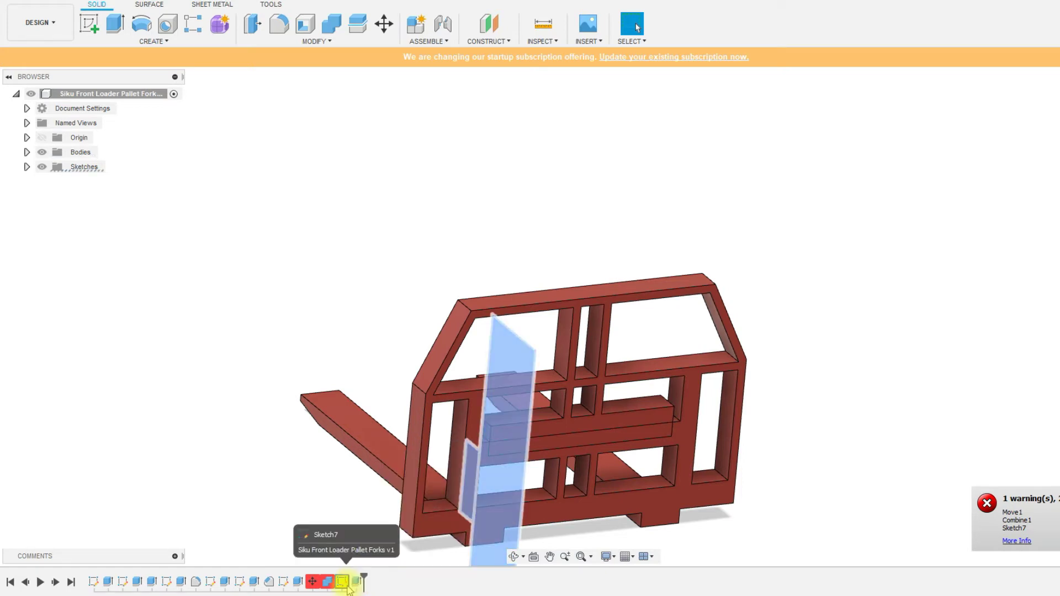
right_click(312, 582)
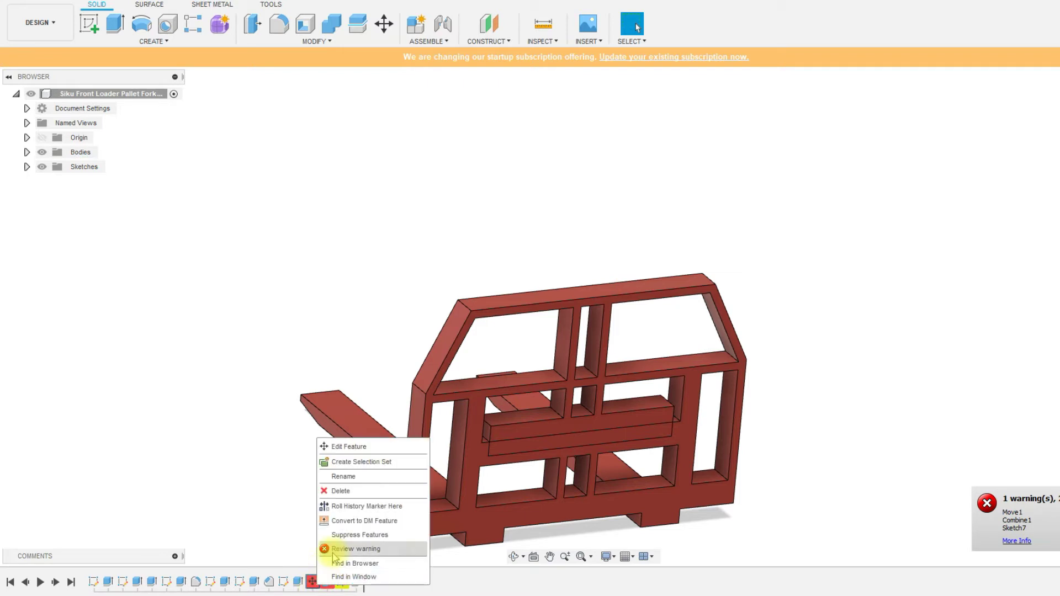
left_click(473, 586)
right_click(356, 582)
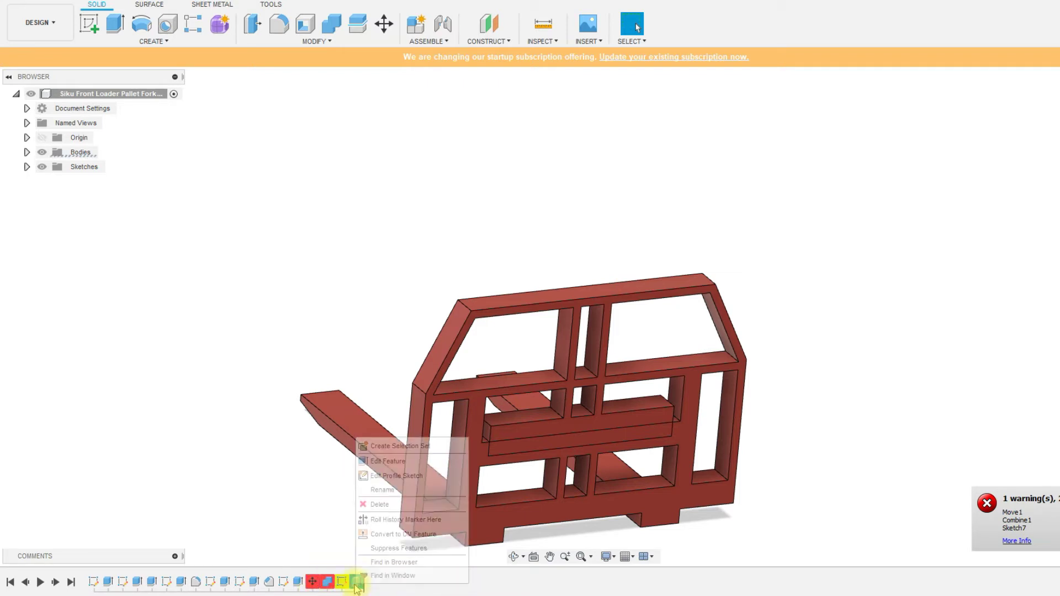
left_click(389, 506)
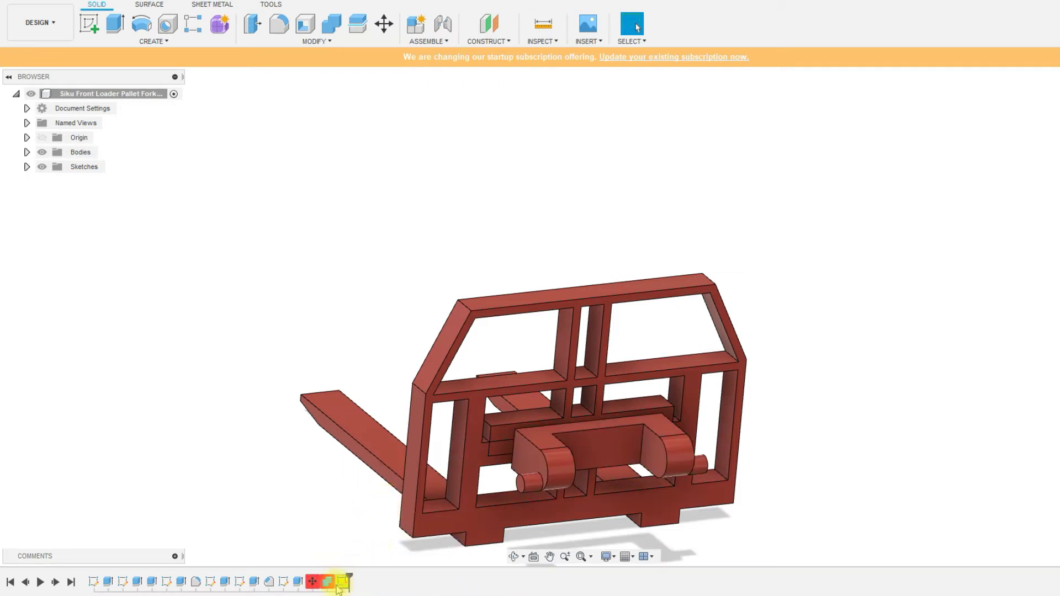
- Delete the last three features at the end of the timeline: the trailing sketch, the combine and the broken move
right_click(340, 584)
left_click(376, 491)
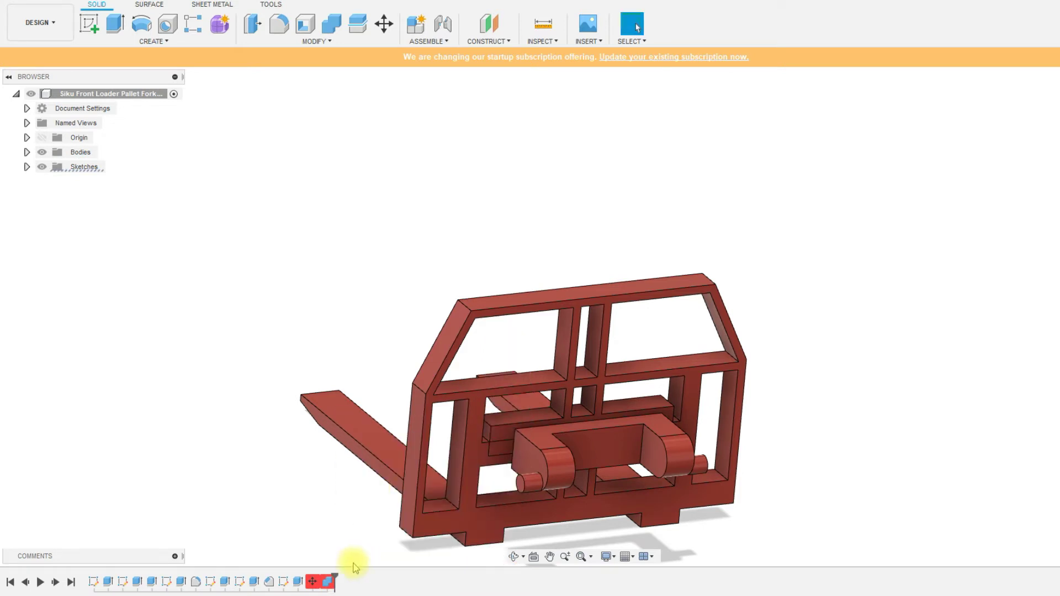
right_click(326, 584)
left_click(360, 491)
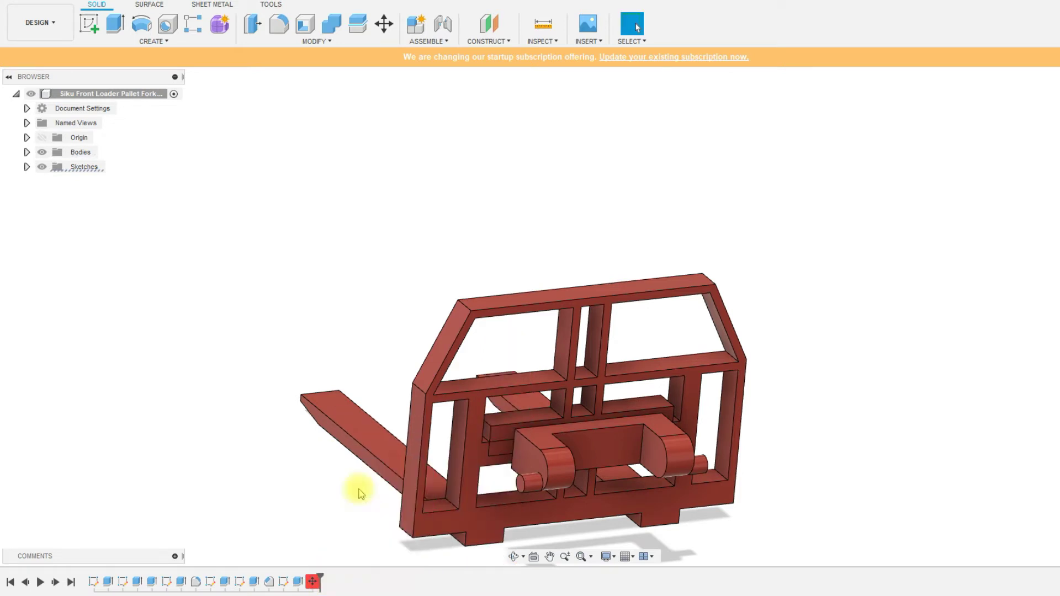
right_click(313, 583)
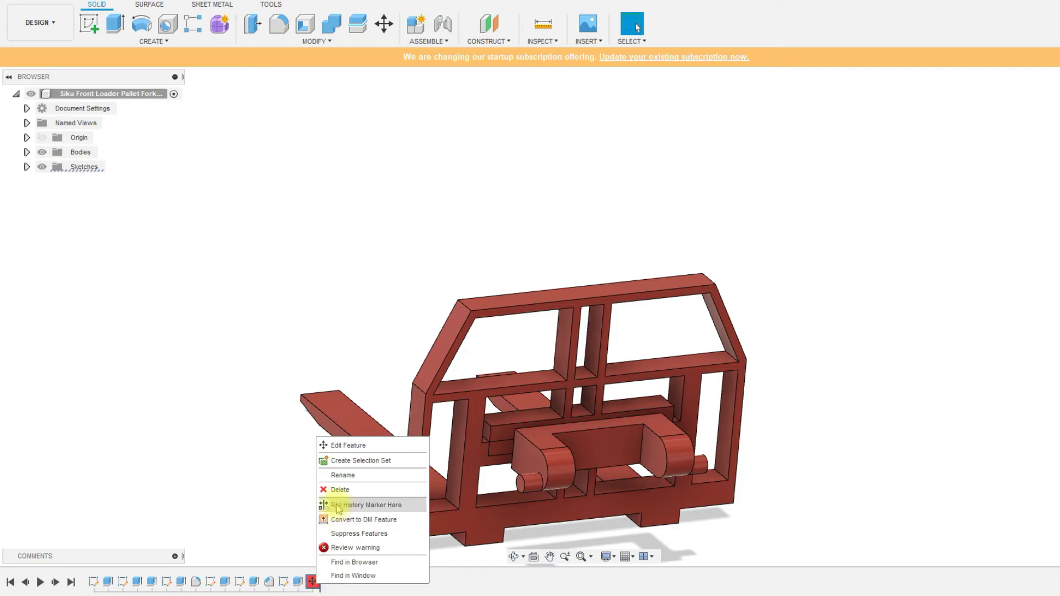
left_click(338, 506)
- Edit the crossbar cut's side-profile sketch, stretching its rectangle rearward past the rounded mounting arms, and finish the sketch
left_click(298, 581)
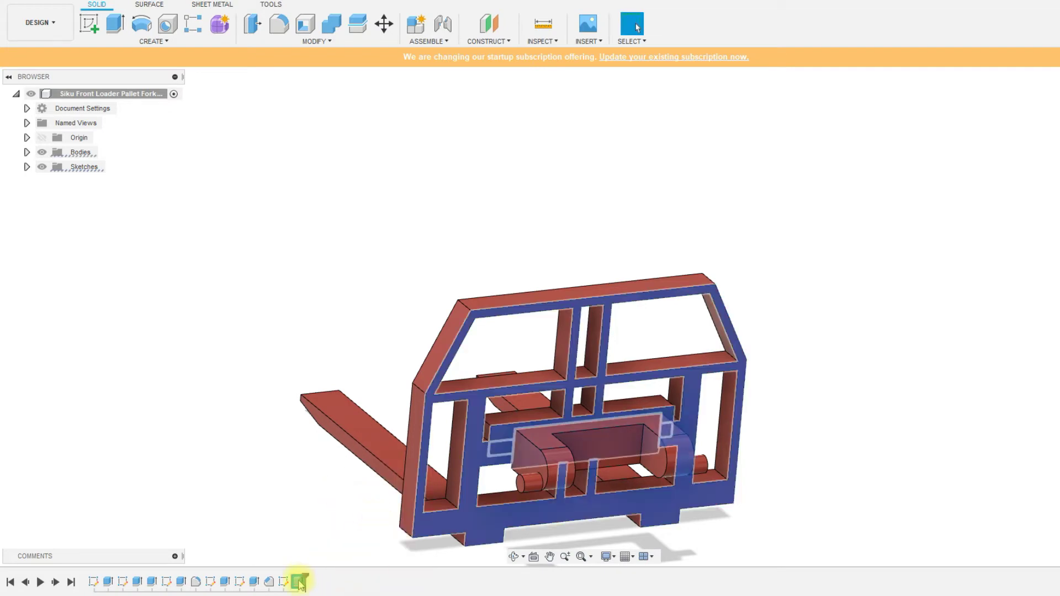
middle_click_drag(300, 484, 341, 486, "shift")
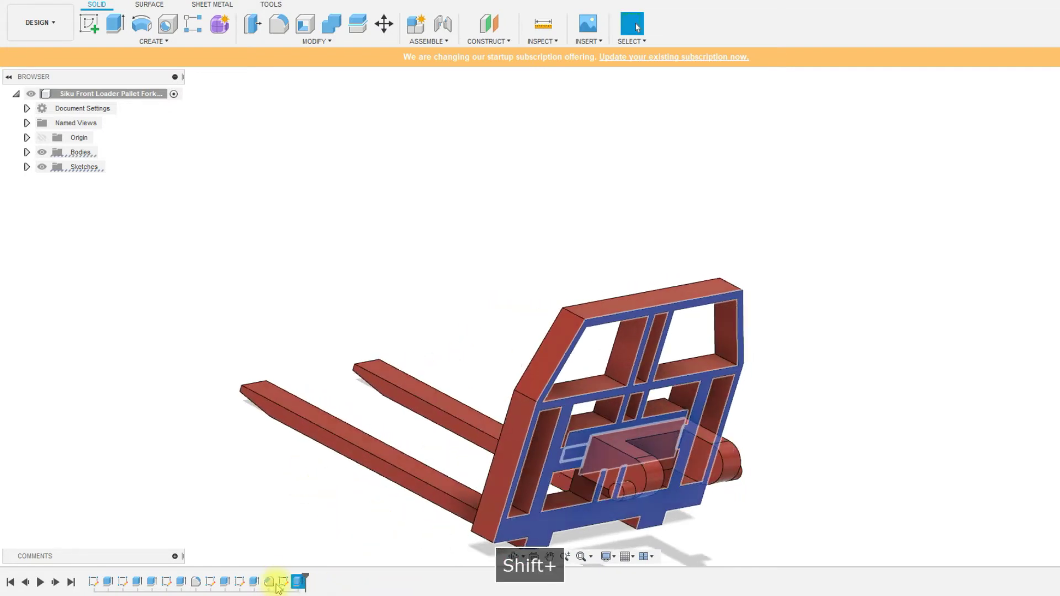
double_click(284, 583)
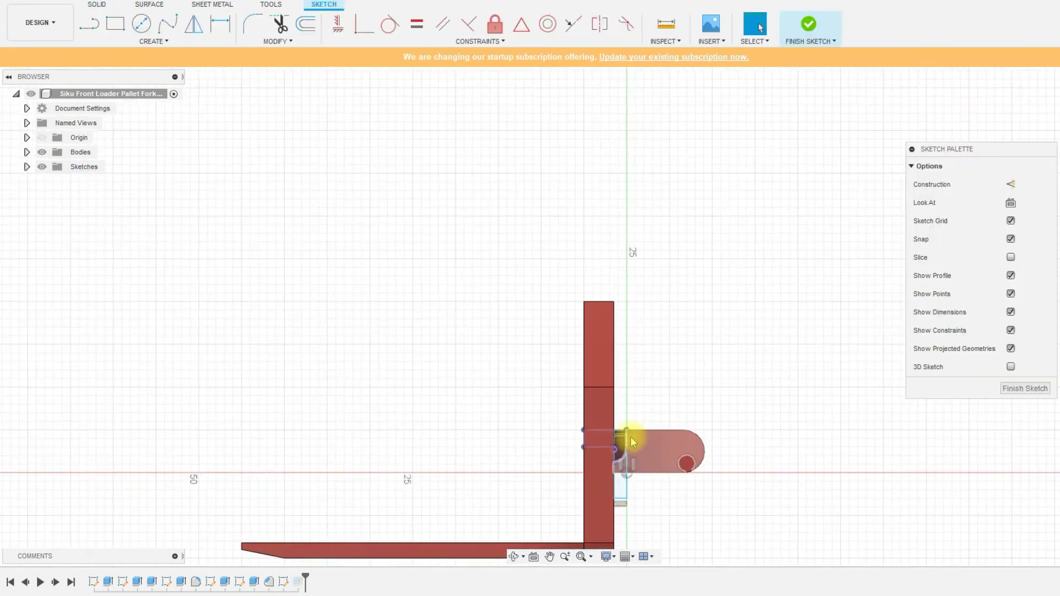
scroll(633, 442, "up", 2)
left_click_drag(623, 423, 767, 423)
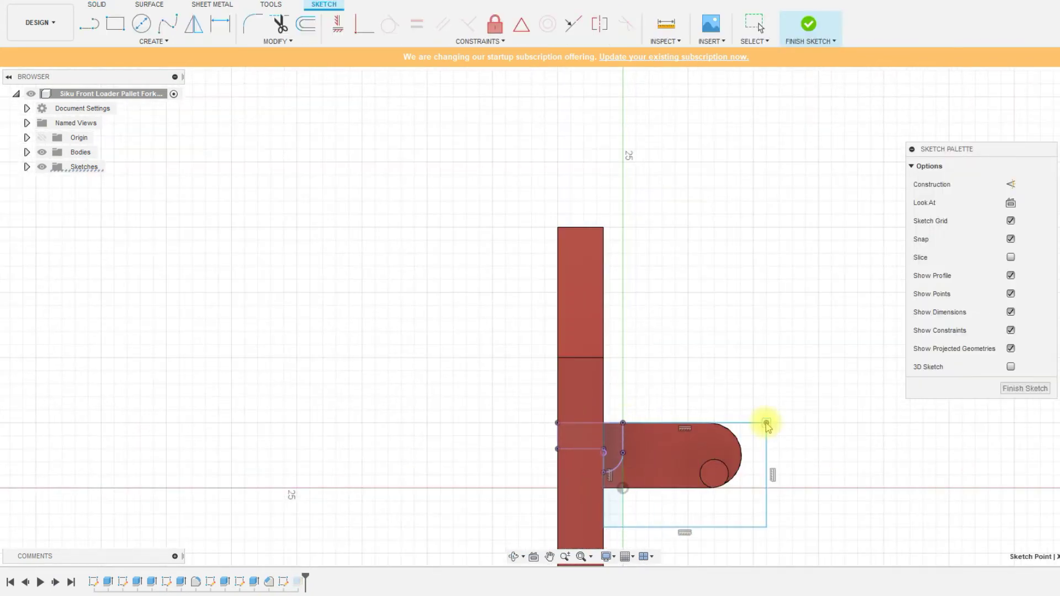
left_click(832, 29)
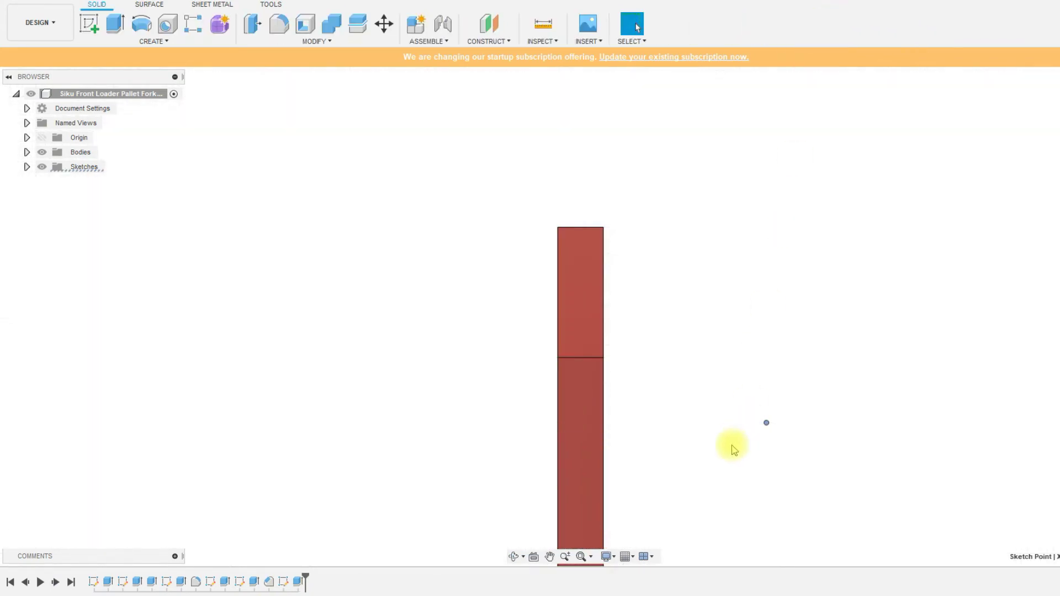
mouse_move(731, 442)
middle_mouse_down("shift")
mouse_move(664, 449)
mouse_move(697, 462)
mouse_move(723, 423)
middle_mouse_up("shift")
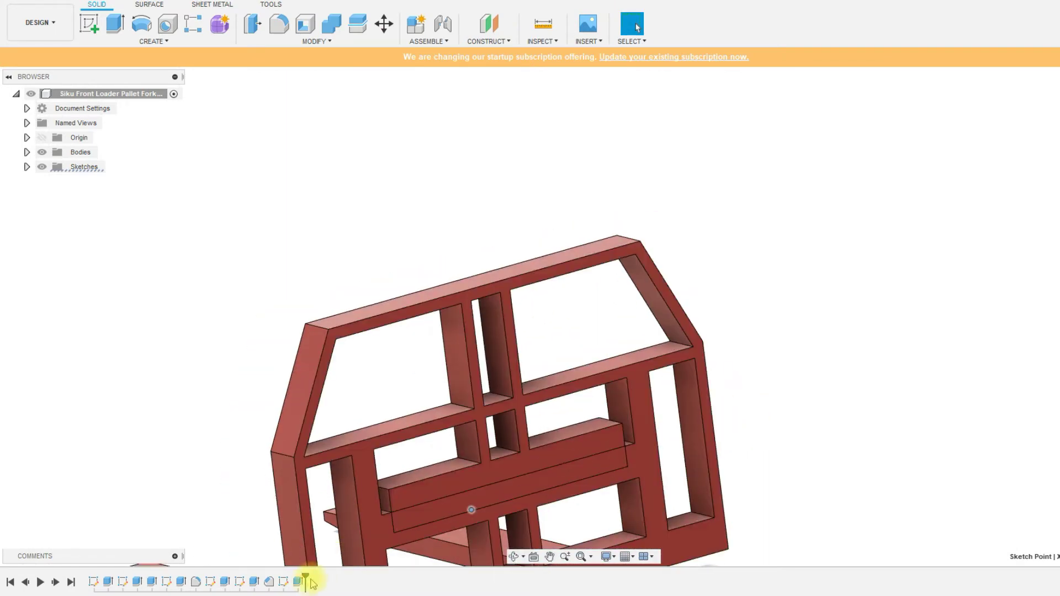
- Review which faces the fork chamfer, frame sketches, frame extrusion and fork extrusion each produce on the model
left_click(268, 581)
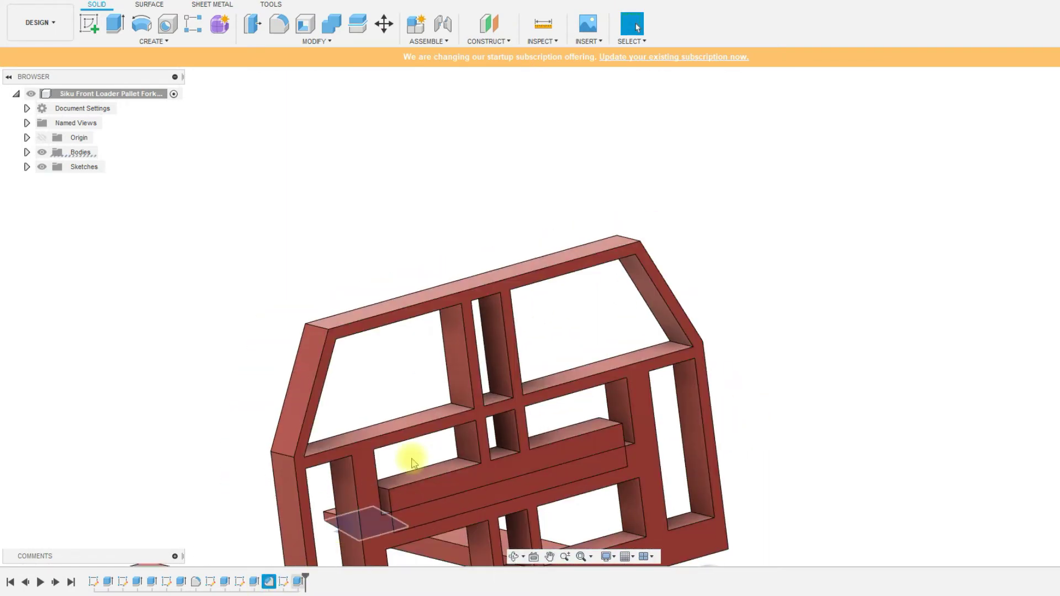
middle_click_drag(413, 462, 353, 519, "shift")
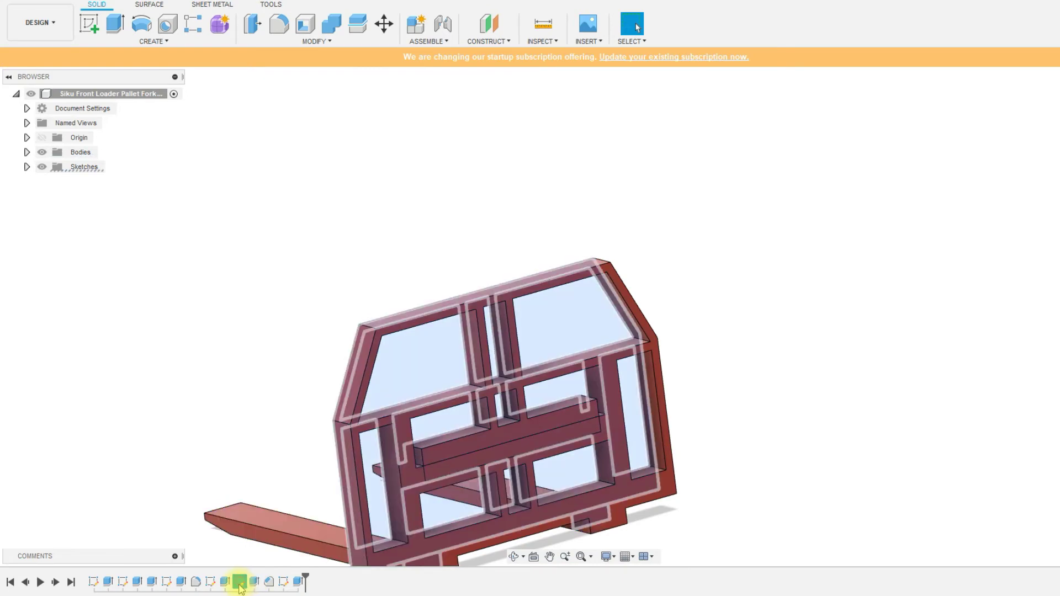
left_click(239, 583)
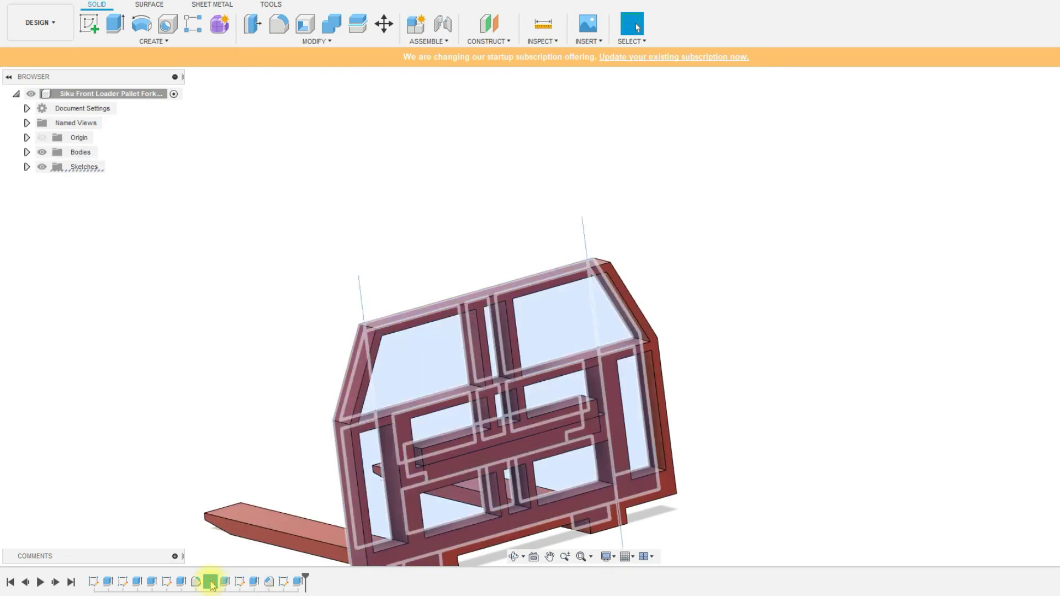
left_click(210, 581)
left_click(267, 313)
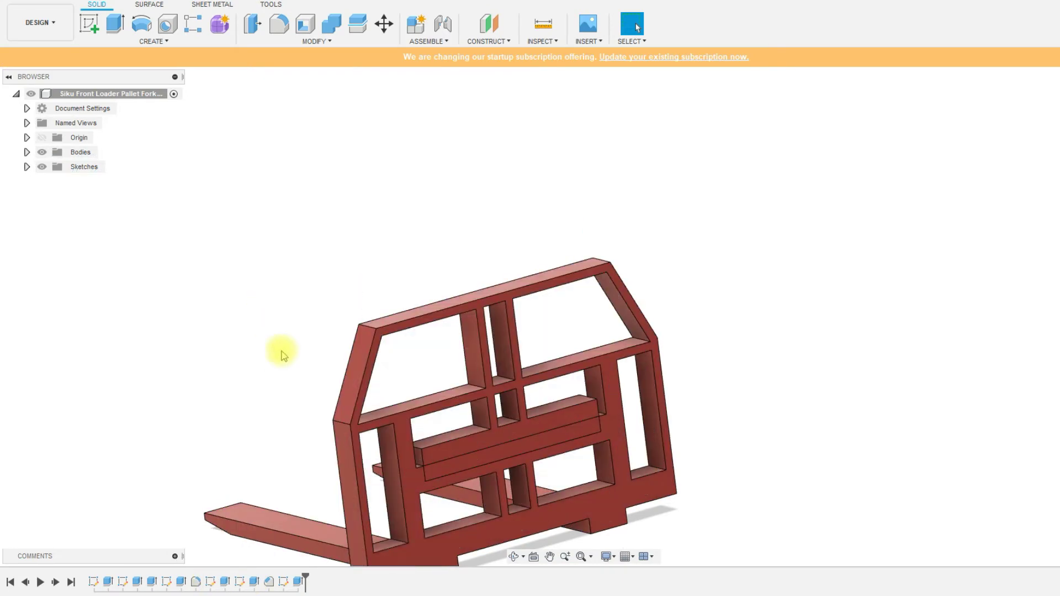
left_click(225, 582)
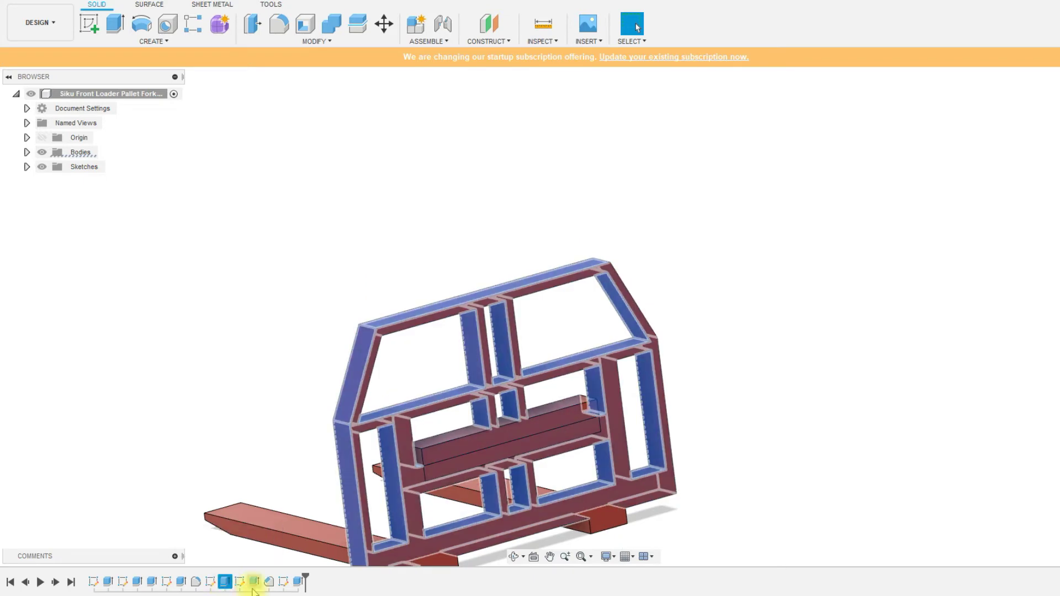
left_click(239, 582)
left_click(253, 582)
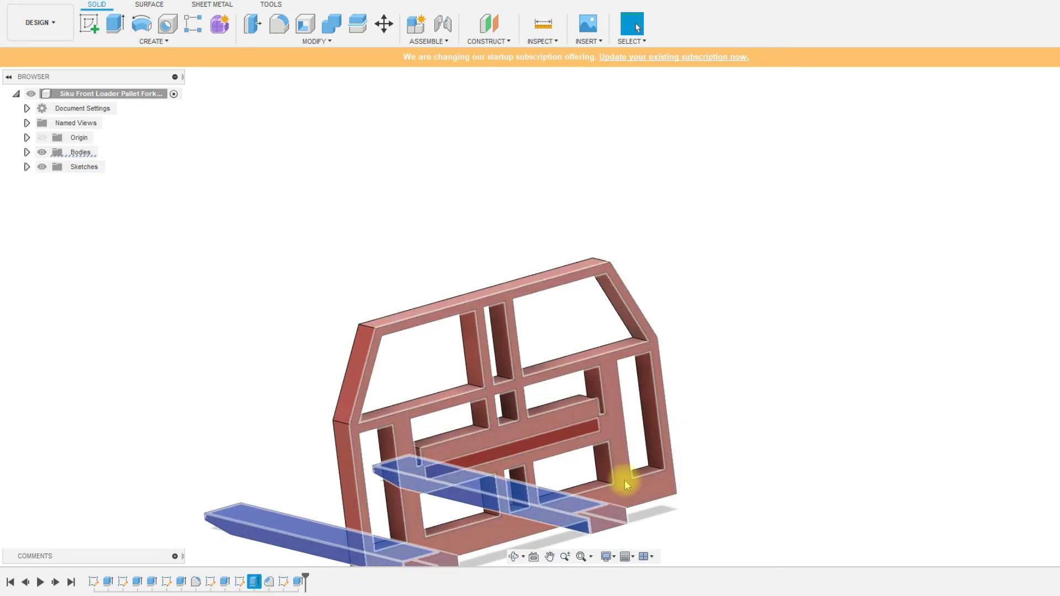
middle_click_drag(638, 499, 376, 569, "shift")
- Remove the two small rectangles beneath the frame from the 3.5 mm frame extrusion and apply the change
double_click(226, 581)
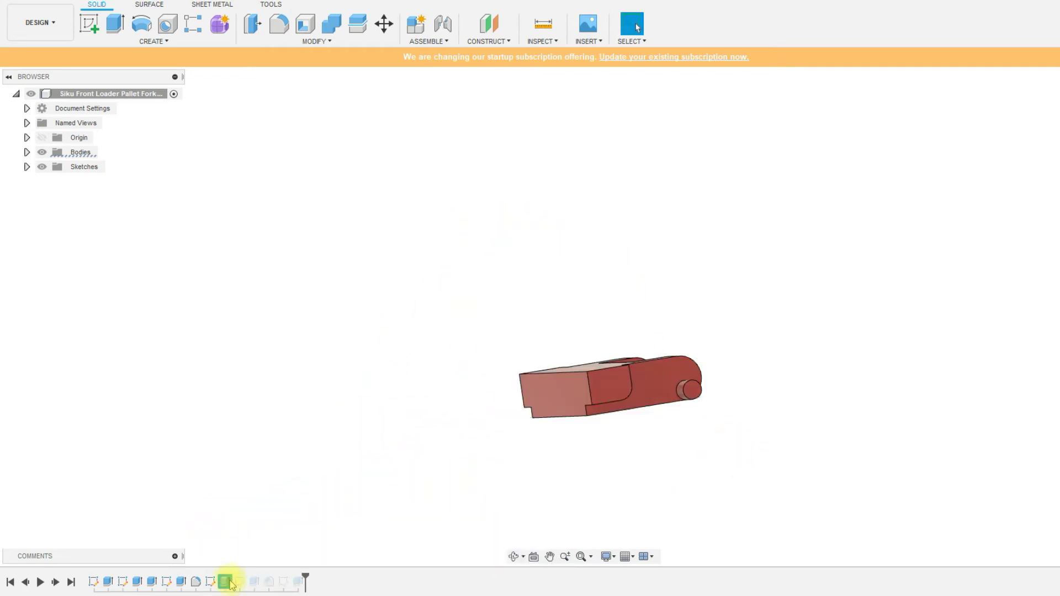
middle_click_drag(568, 461, 751, 504, "shift")
left_click(688, 496, "ctrl")
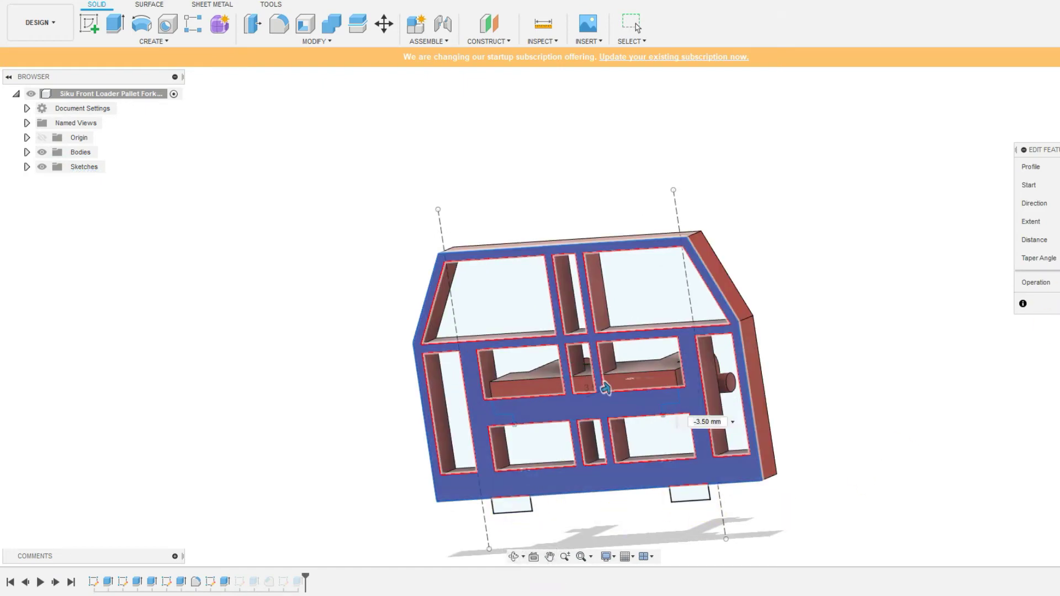
key("Return")
middle_click_drag(845, 473, 558, 463, "shift")
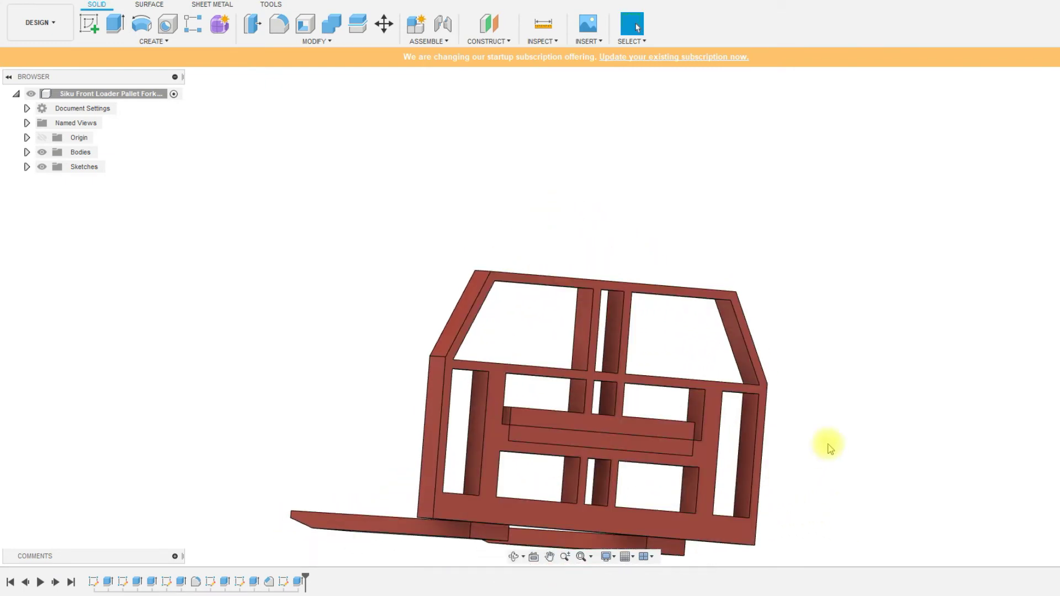
- Sketch two rectangles about 9.5 mm wide on the frame's back face, covering the crossbar's upper ledges on either side of the central posts
left_click(89, 23)
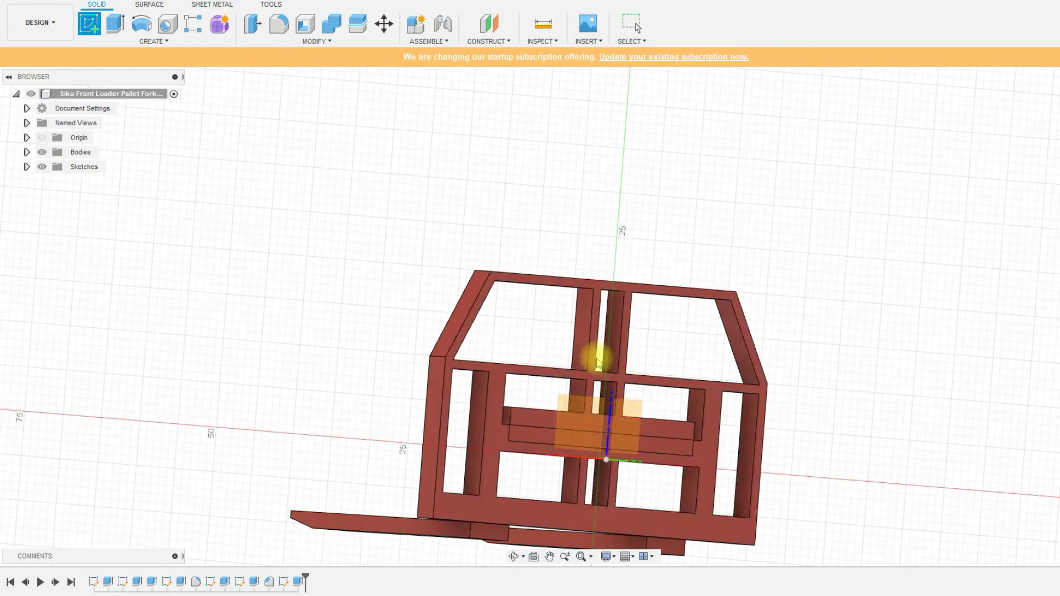
left_click(596, 492)
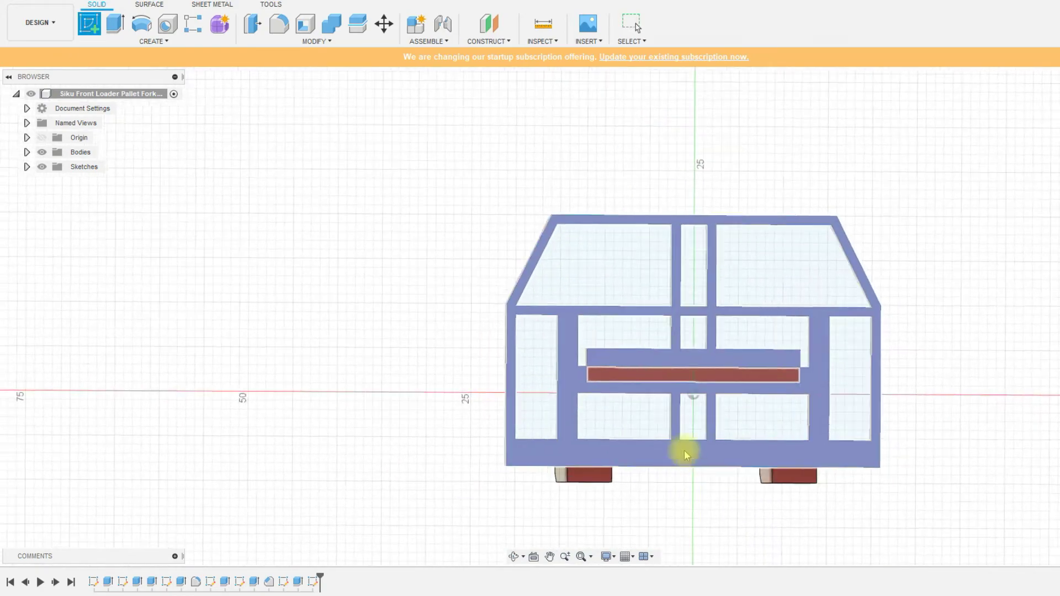
key("r")
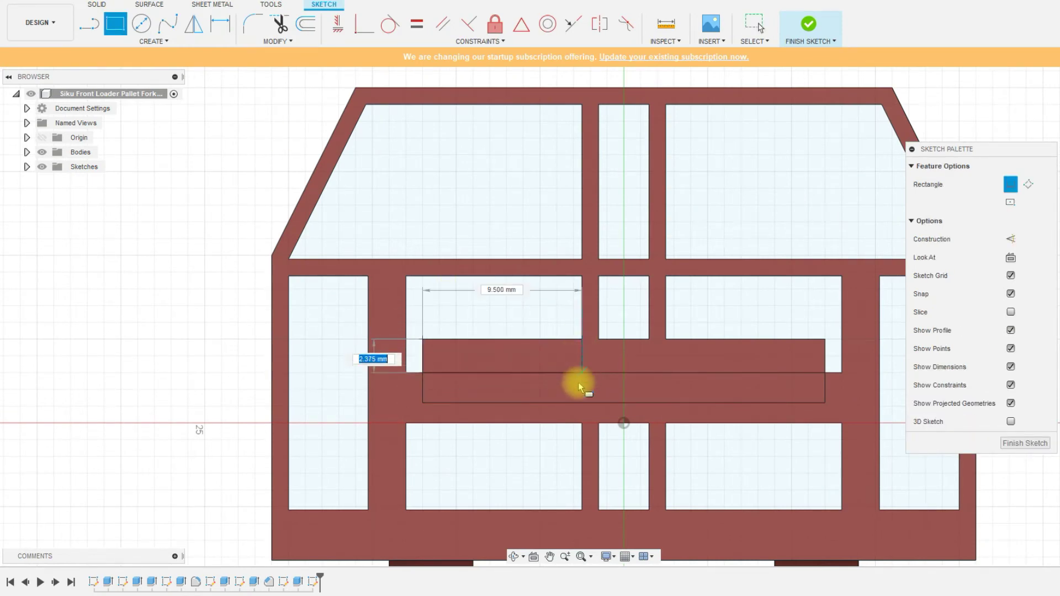
left_click(581, 379)
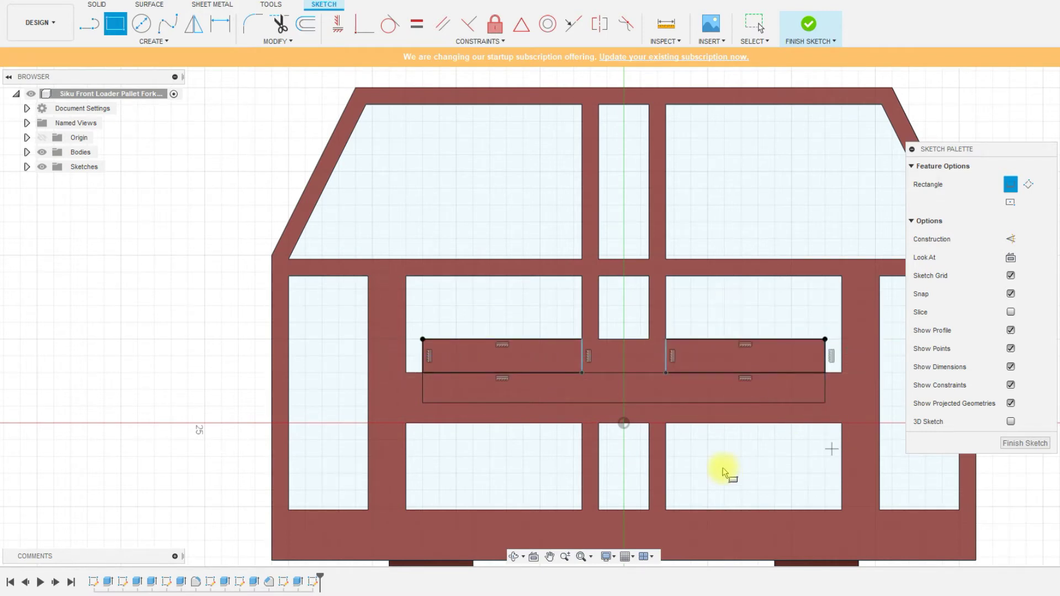
left_click(809, 25)
- Extrude both ledge rectangles as a cut through the frame to remove the crossbar's upper ledges
left_click(712, 362)
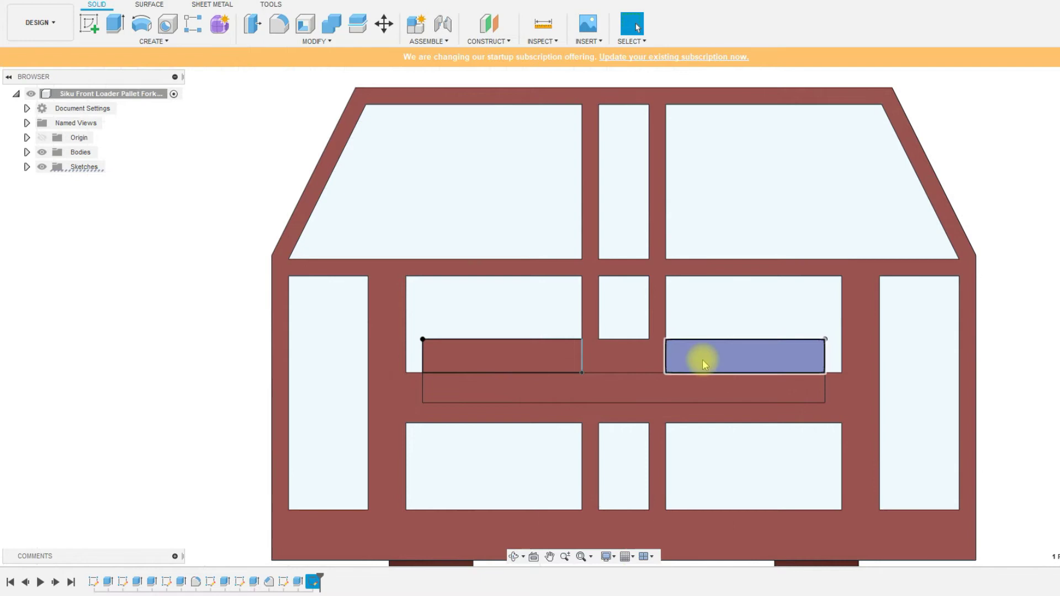
left_click(502, 357, "ctrl")
middle_click_drag(534, 443, 243, 73, "shift")
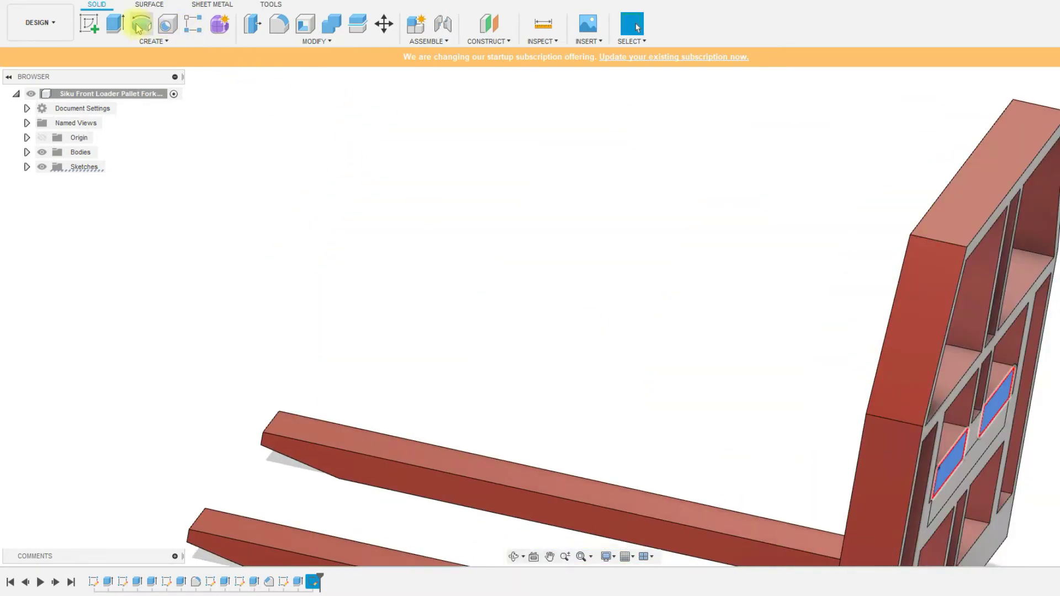
left_click(116, 25)
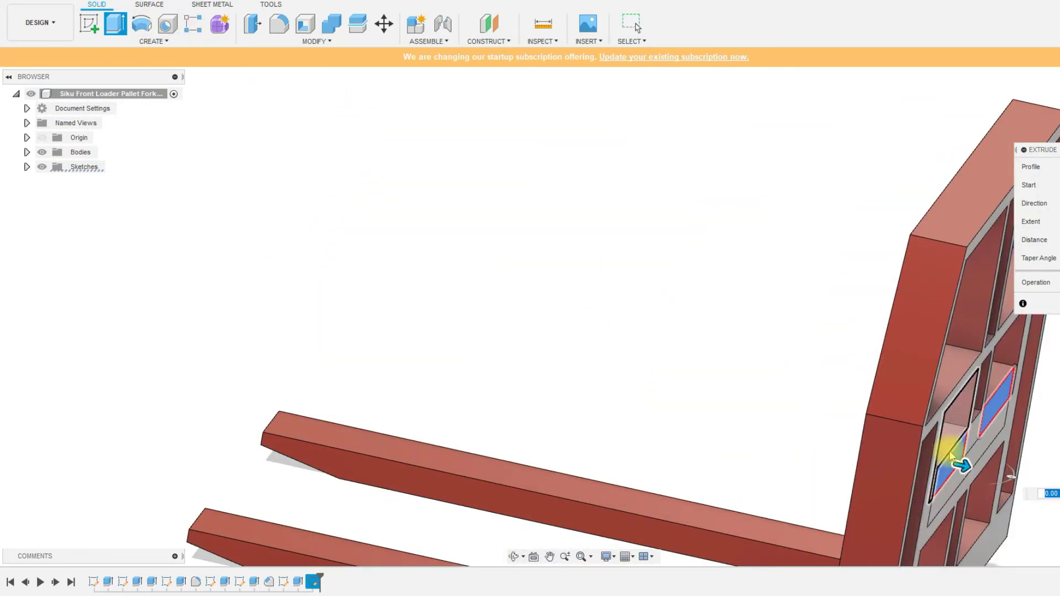
key("Return")
- Examine the trimmed crossbar up close and from behind the frame
middle_click_drag(807, 433, 166, 473, "shift")
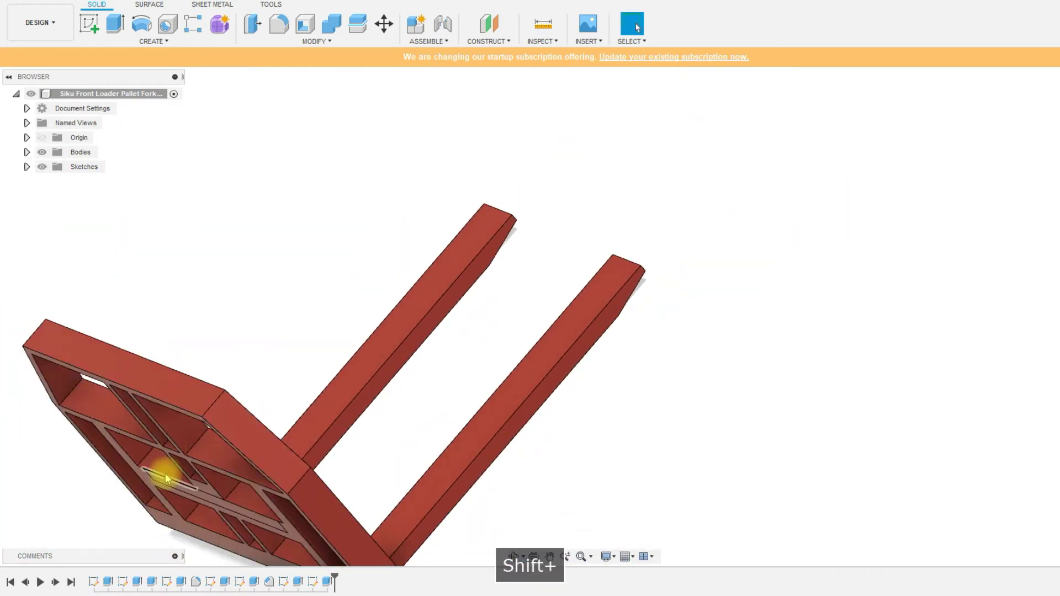
scroll(137, 486, "up", 8)
scroll(138, 452, "up", 5)
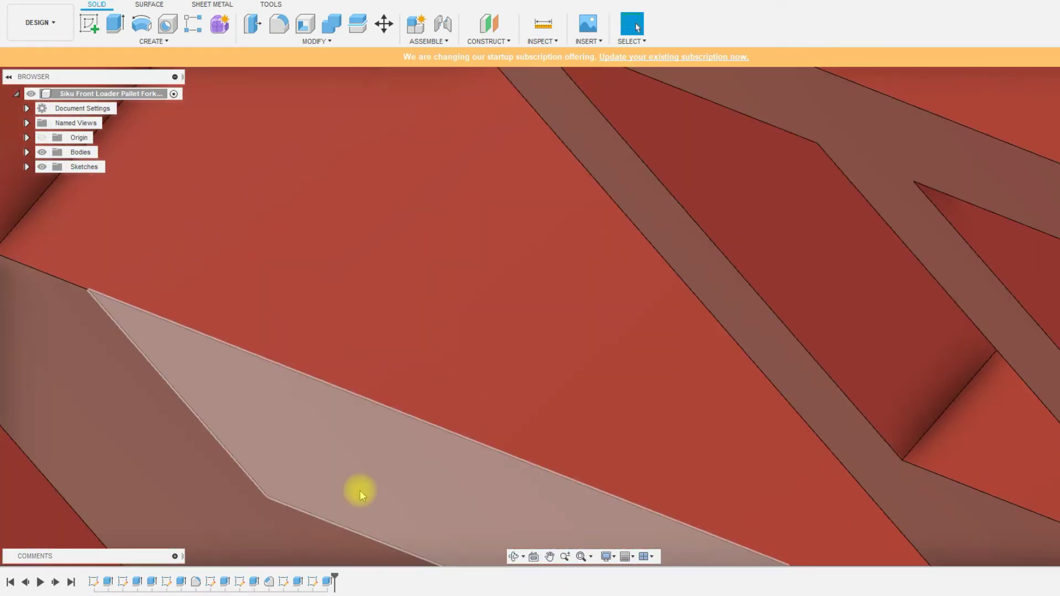
scroll(284, 506, "down", 1)
scroll(285, 507, "down", 10)
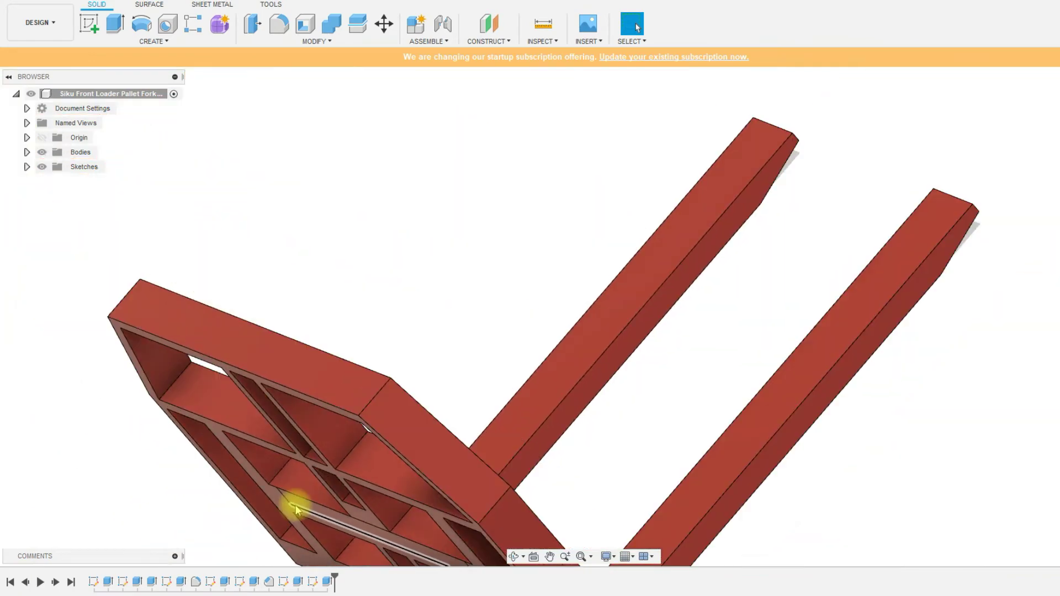
middle_click_drag(304, 378, 355, 327, "shift")
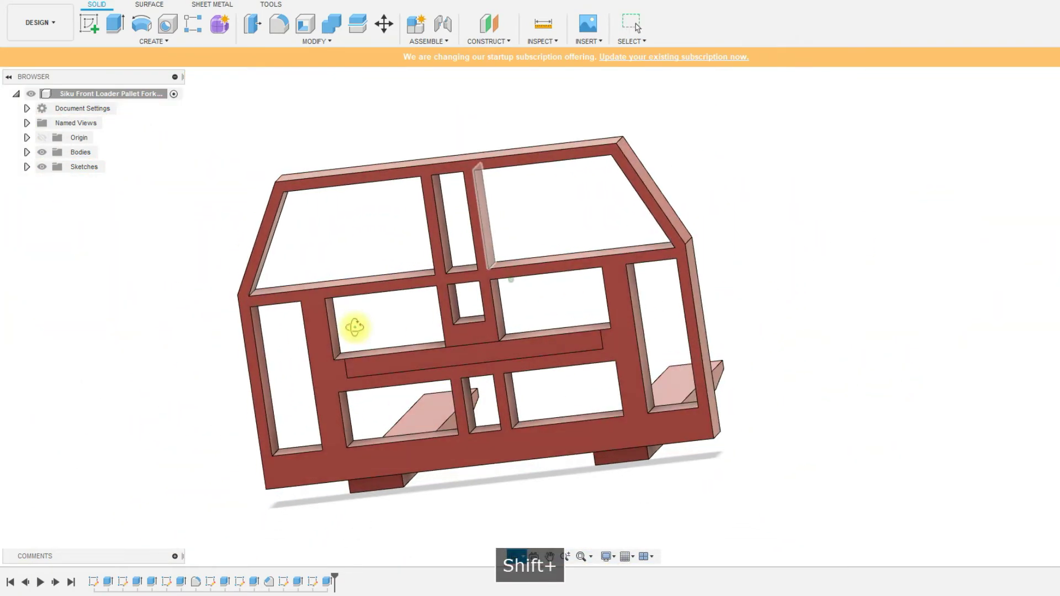
left_click(370, 369)
- Open the 31 mm rear mount cut for editing and examine its profile from the side against the frame's back face
left_click(296, 582)
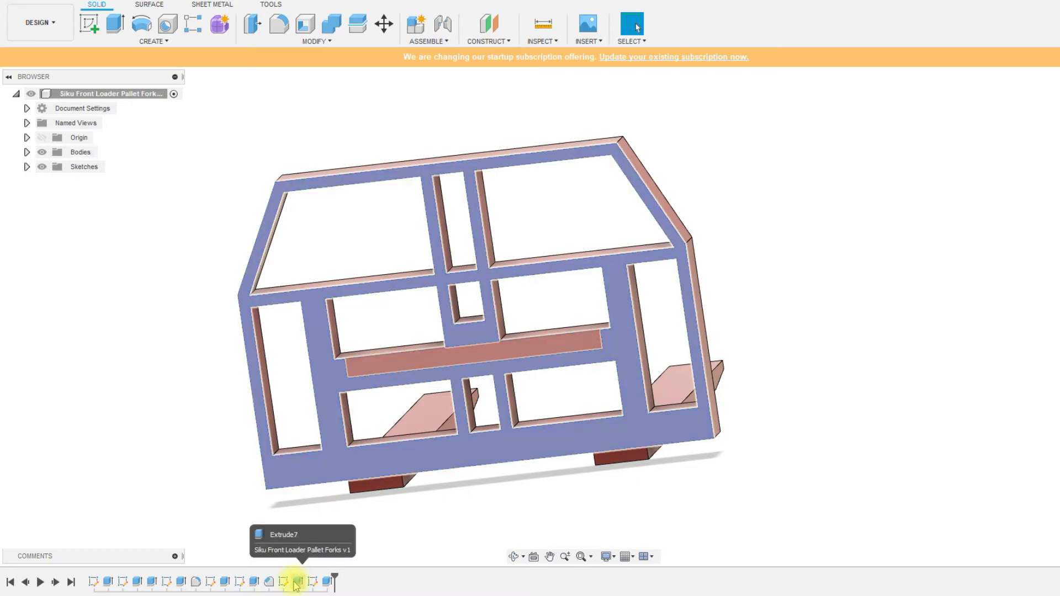
double_click(297, 582)
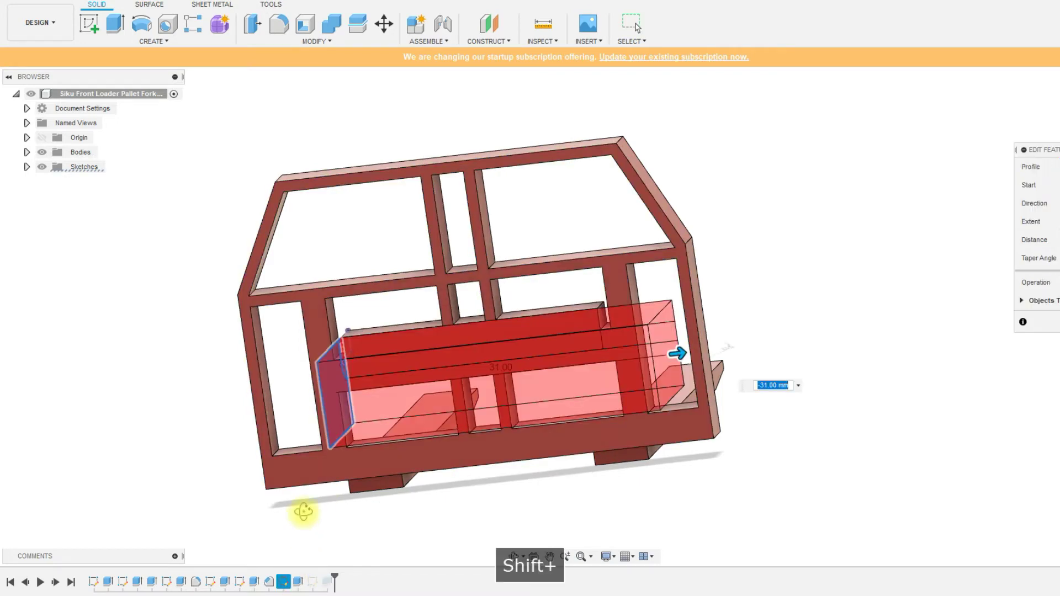
middle_click_drag(303, 508, 546, 464, "shift")
left_click(1059, 125)
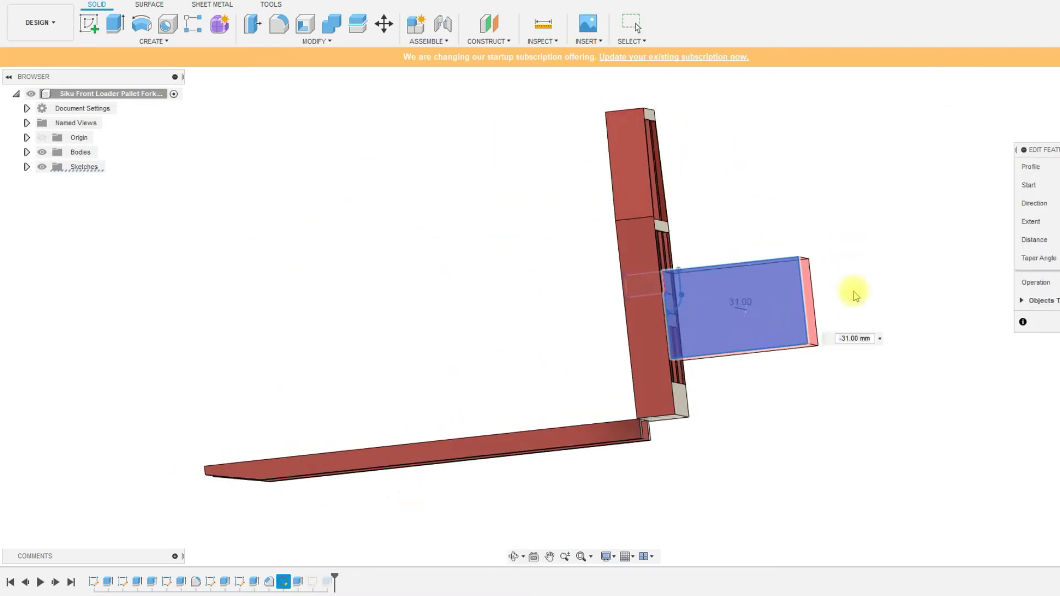
scroll(715, 278, "up", 10)
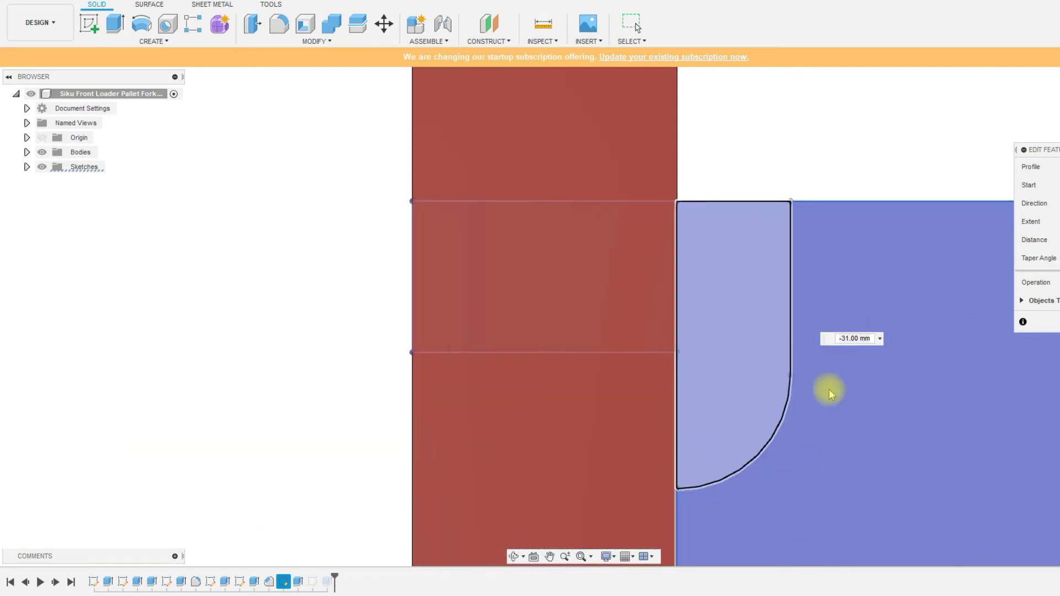
scroll(783, 333, "up", 3)
scroll(766, 416, "down", 6)
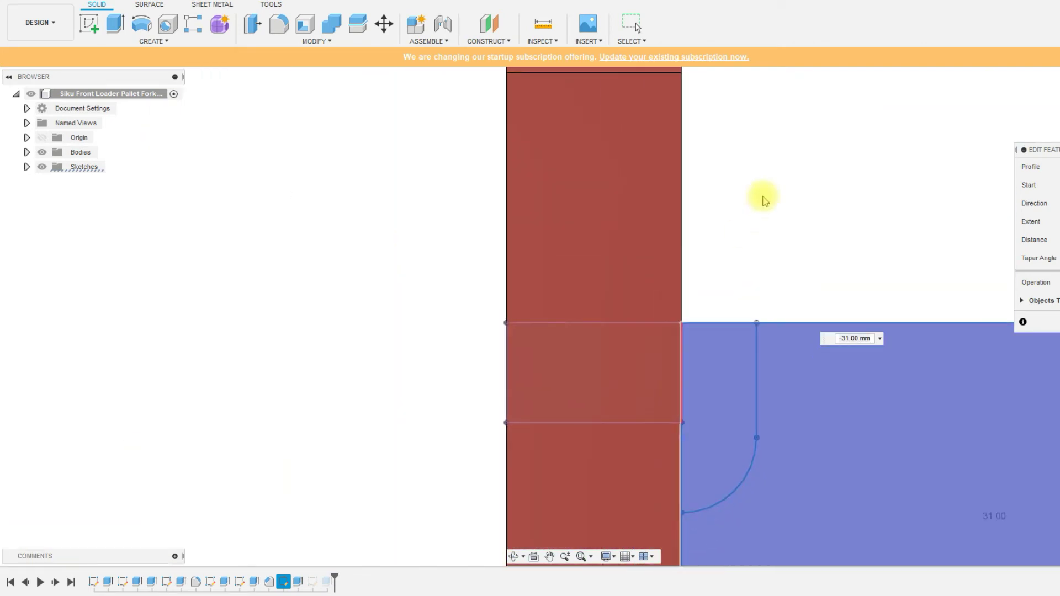
scroll(676, 326, "up", 5)
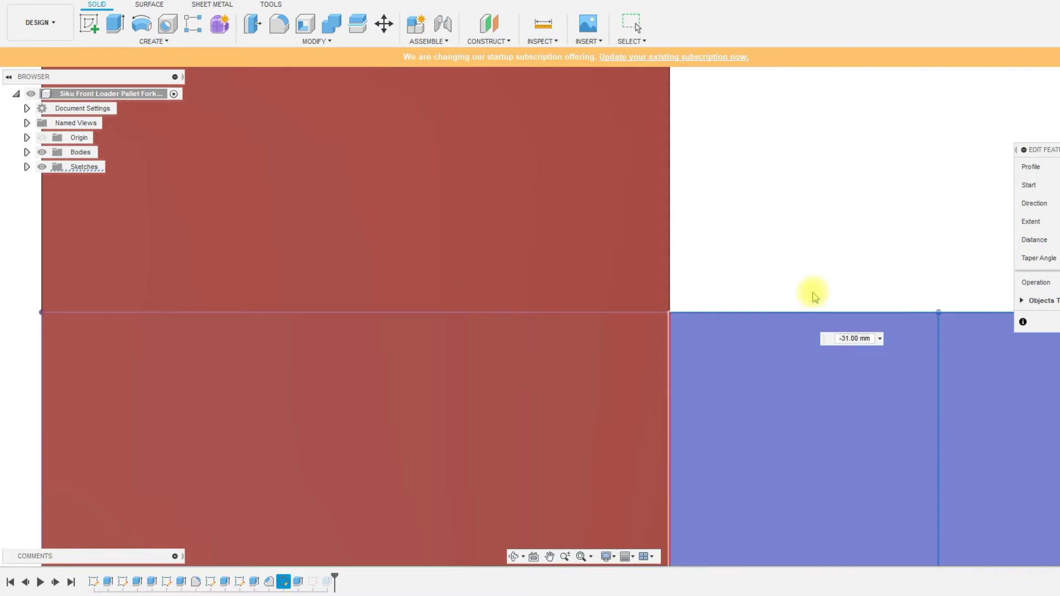
scroll(743, 276, "down", 6)
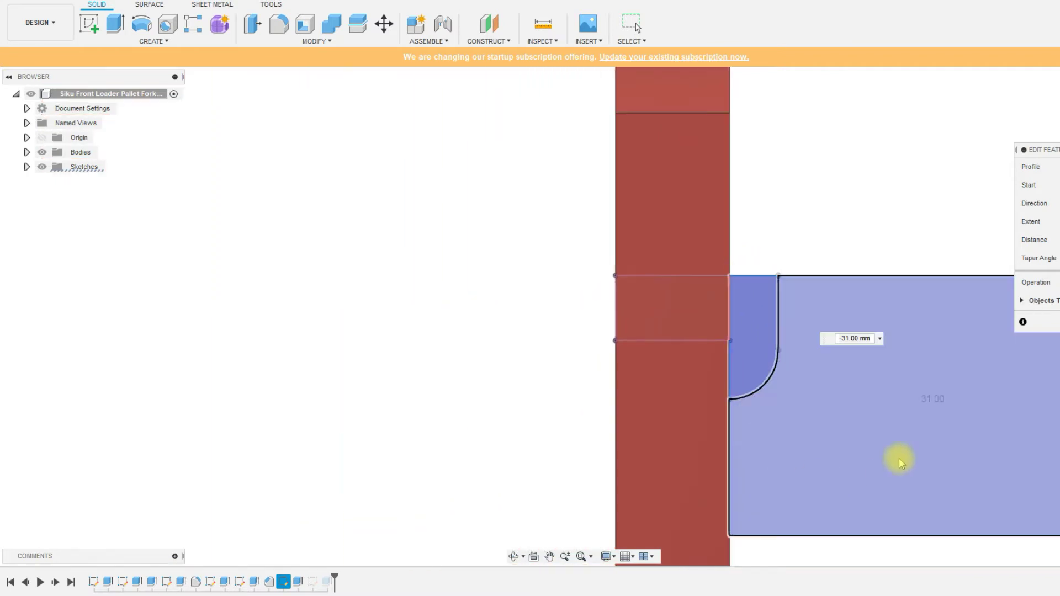
key("Delete")
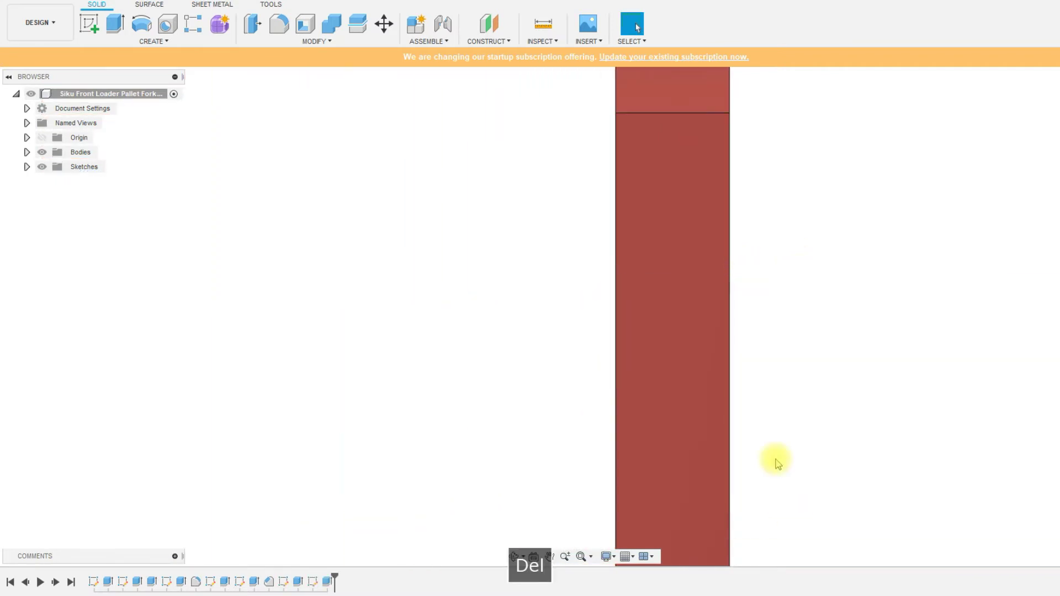
- Edit the rear mount cut's sketch and delete all of its existing geometry
double_click(284, 583)
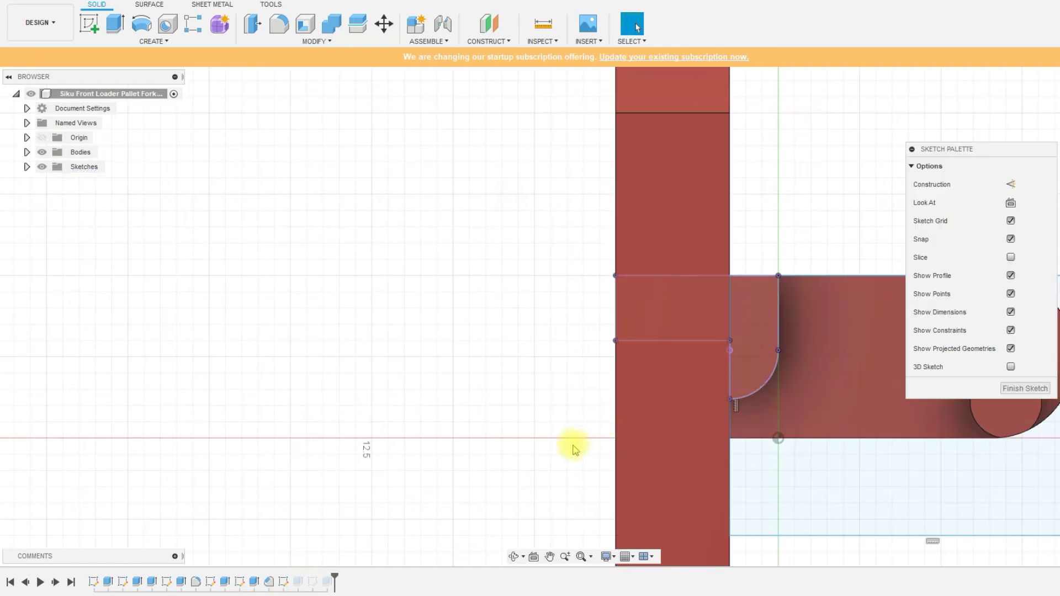
scroll(786, 379, "down", 5)
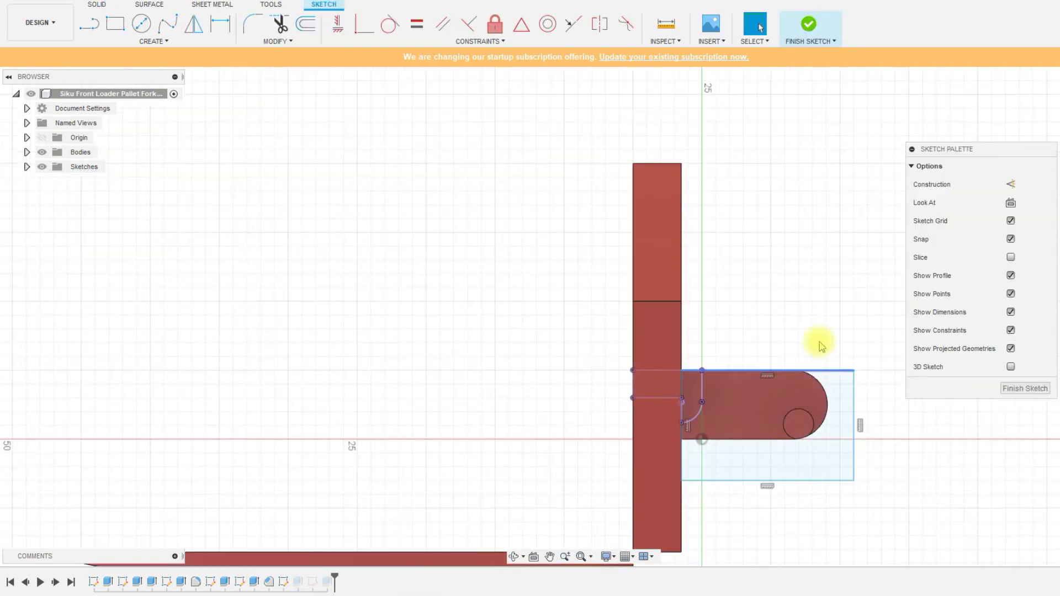
left_click_drag(773, 525, 612, 520)
key("Delete")
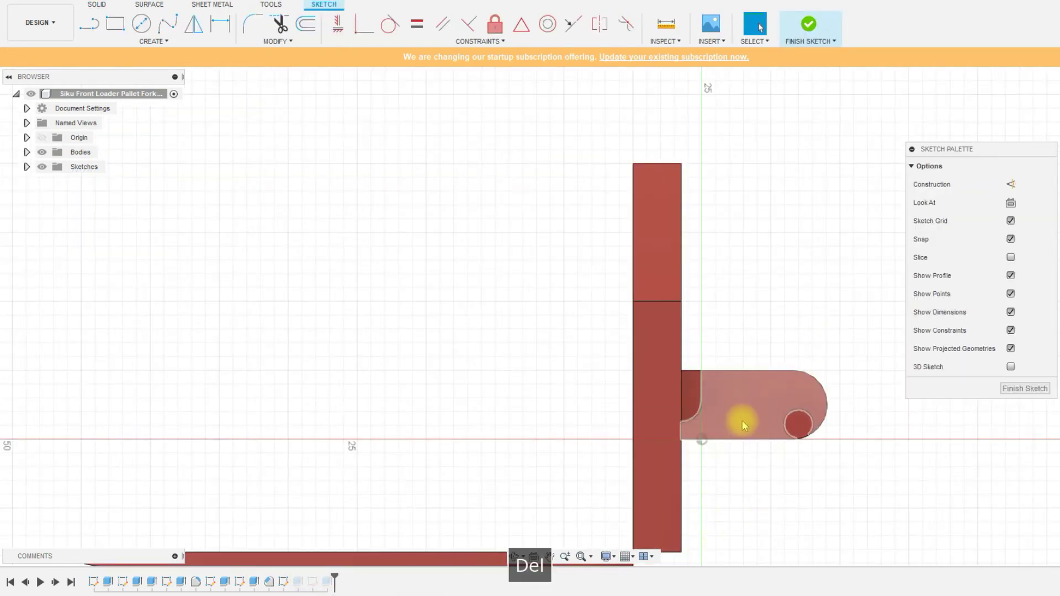
- Draw a rectangle from the frame's back face around the whole rear mount and finish the sketch
scroll(720, 320, "up", 3)
scroll(720, 320, "up", 1)
key("r")
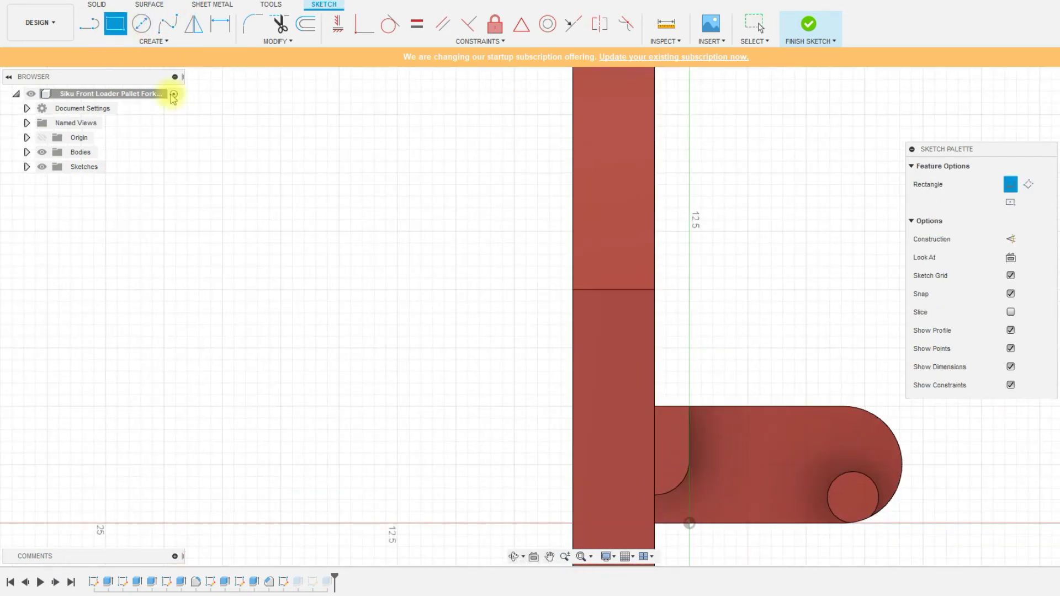
scroll(653, 392, "down", 2)
left_click(653, 392)
left_click(870, 528)
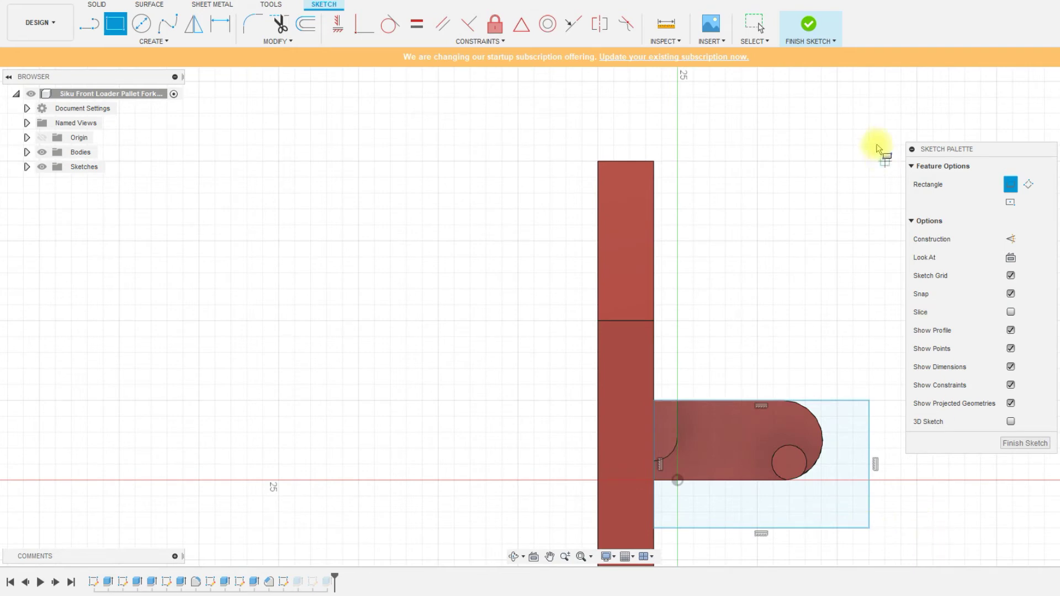
left_click(810, 24)
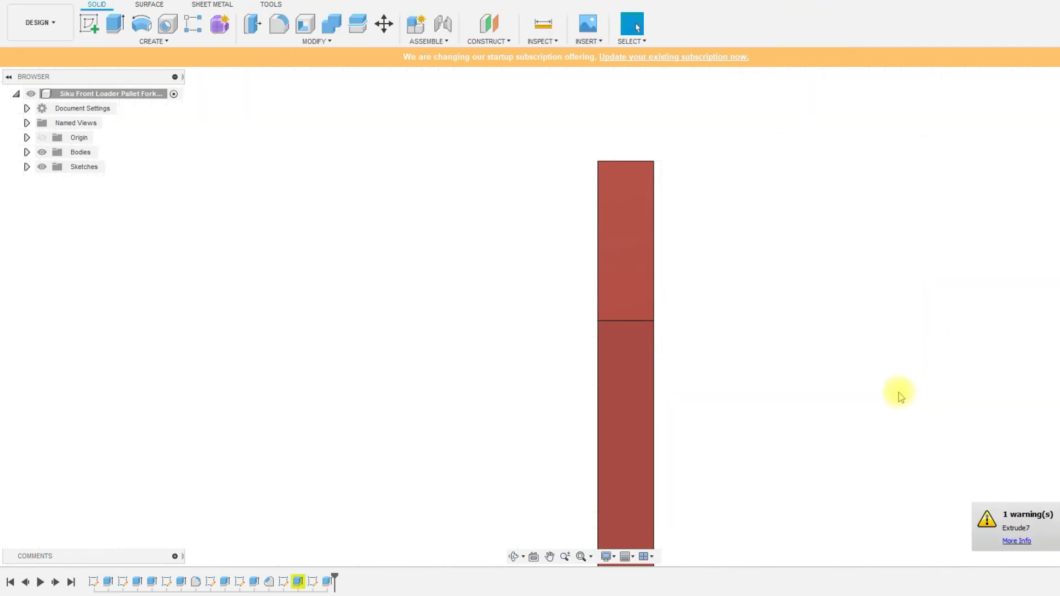
- Review the warning details for the rear mount cut and view the frame from behind
middle_click_drag(900, 395, 844, 397, "shift")
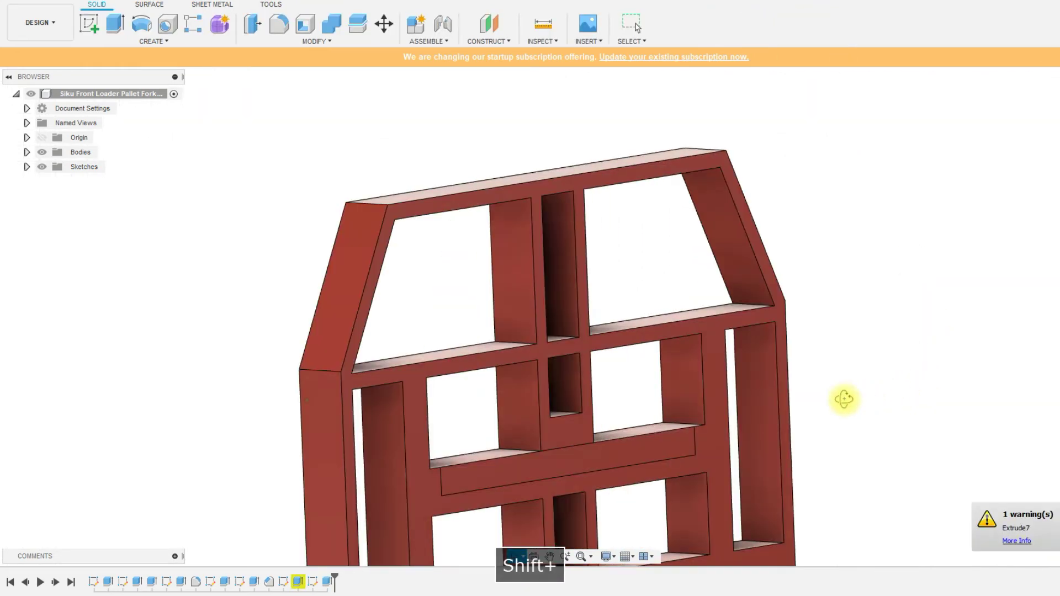
left_click(1018, 542)
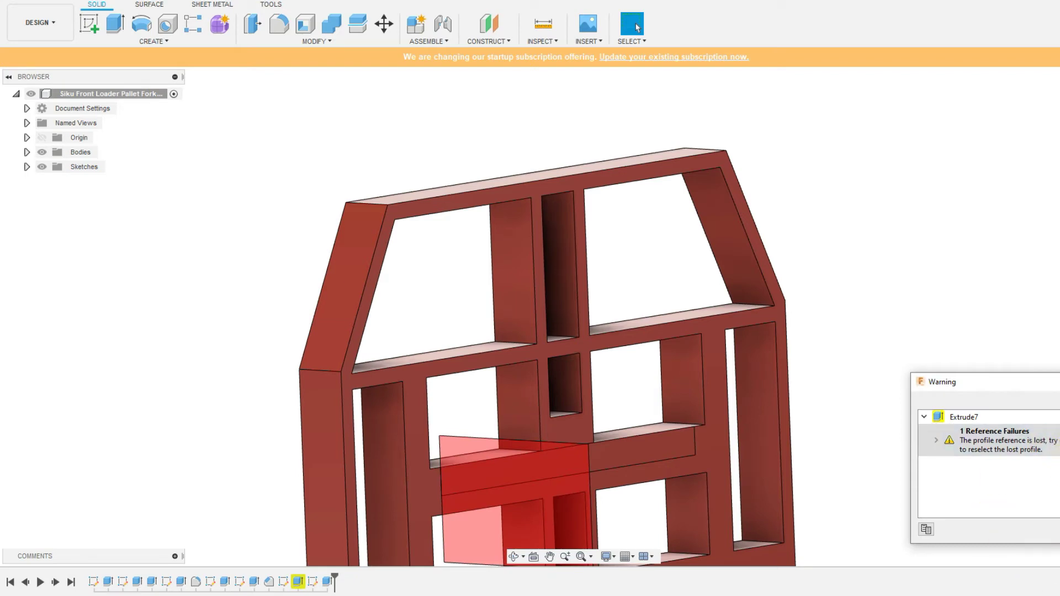
scroll(931, 439, "down", 3)
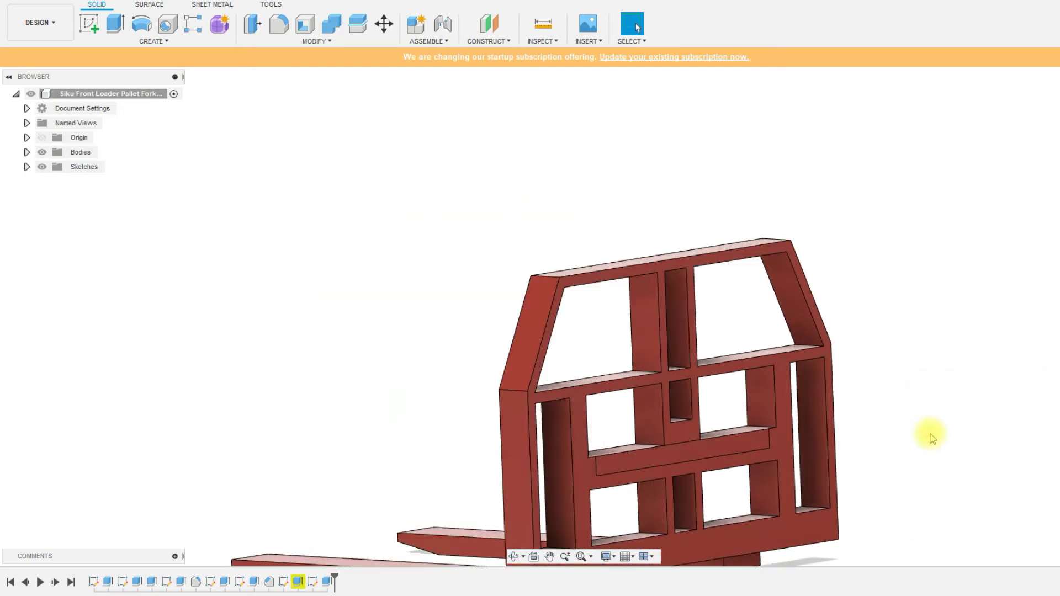
middle_click_drag(899, 472, 944, 478, "shift")
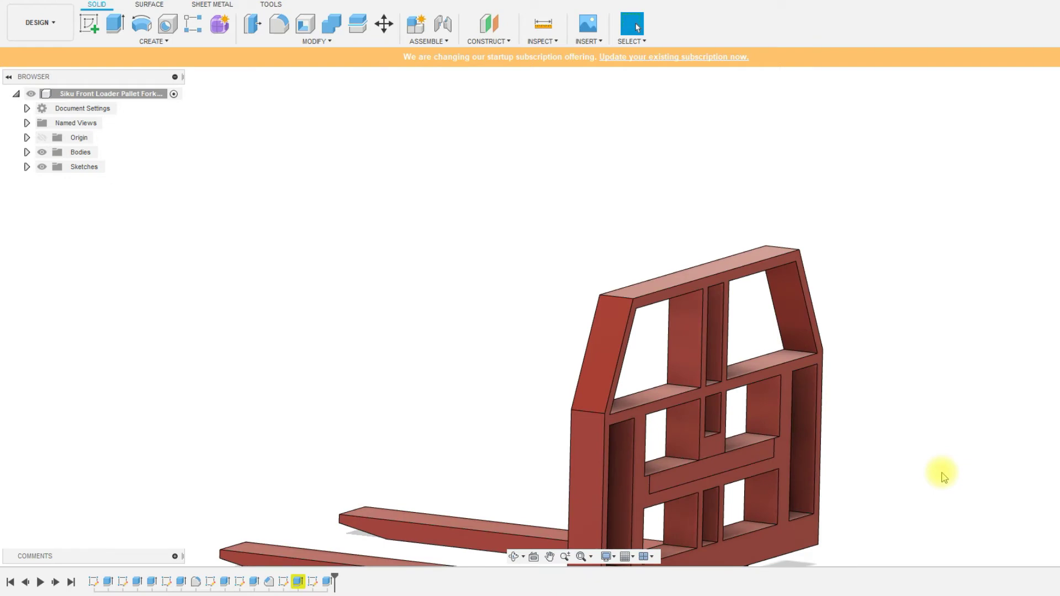
- Undo the changes to the rear mount cut's sketch, examine the mount beside the frame, and leave the sketch
key("ctrl+z")
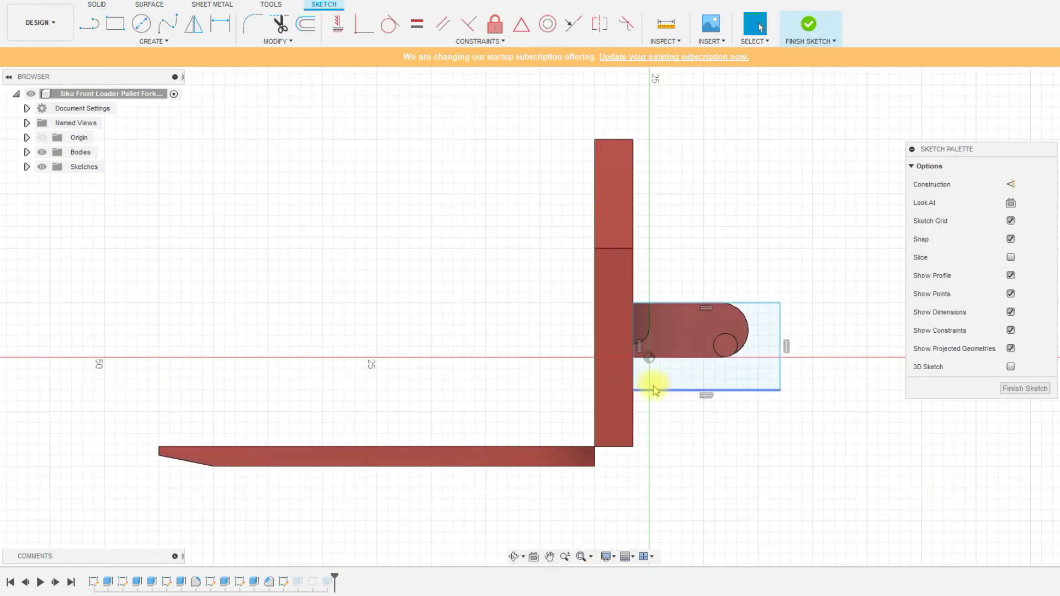
scroll(655, 287, "up", 8)
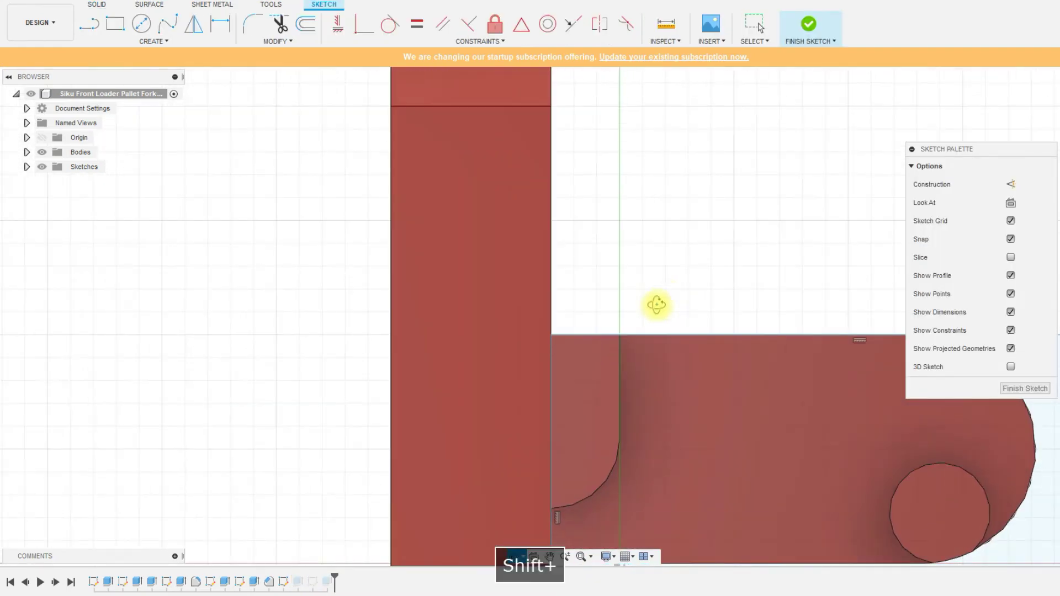
mouse_move(655, 304)
middle_mouse_down("shift")
mouse_move(686, 298)
mouse_move(651, 293)
middle_mouse_up("shift")
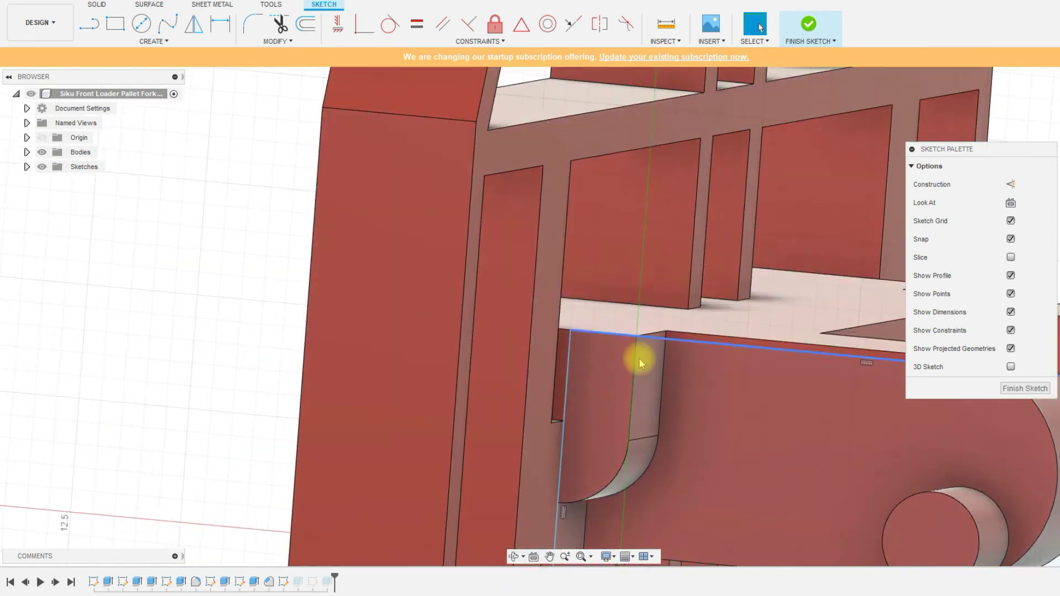
scroll(641, 401, "down", 6)
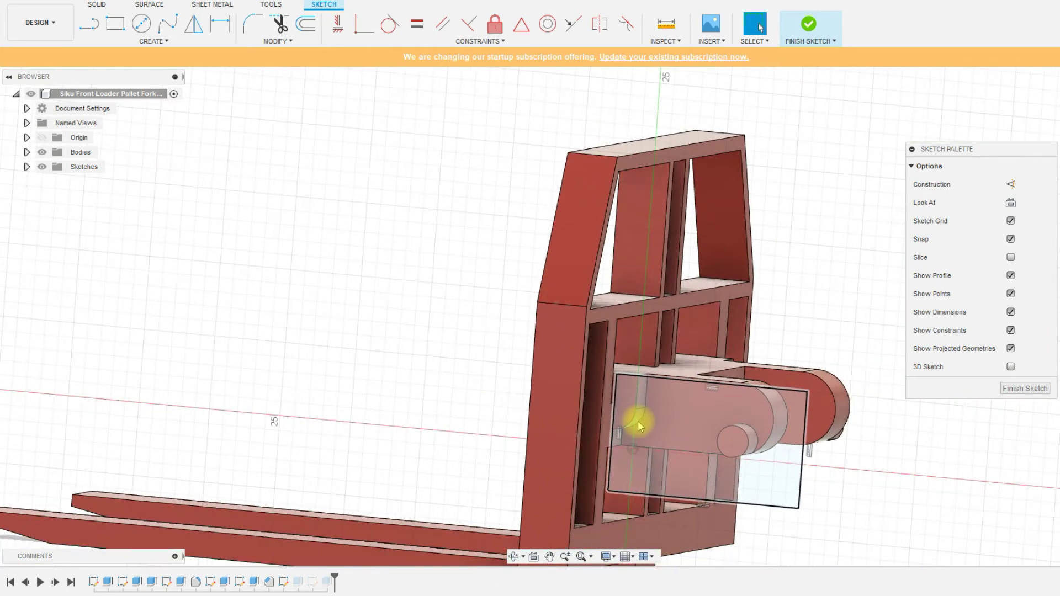
scroll(688, 458, "down", 5)
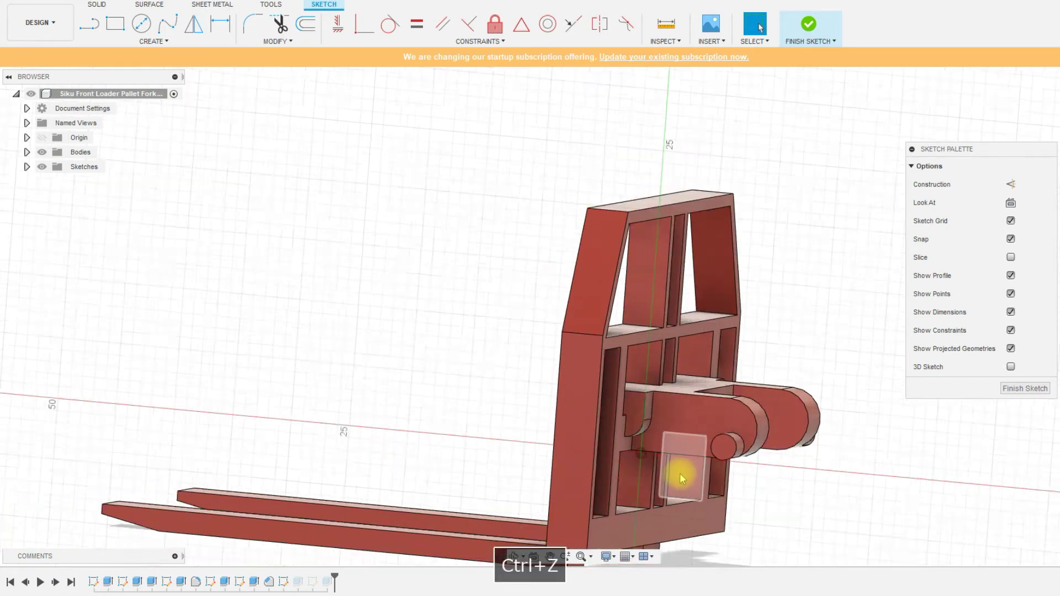
left_click(809, 25)
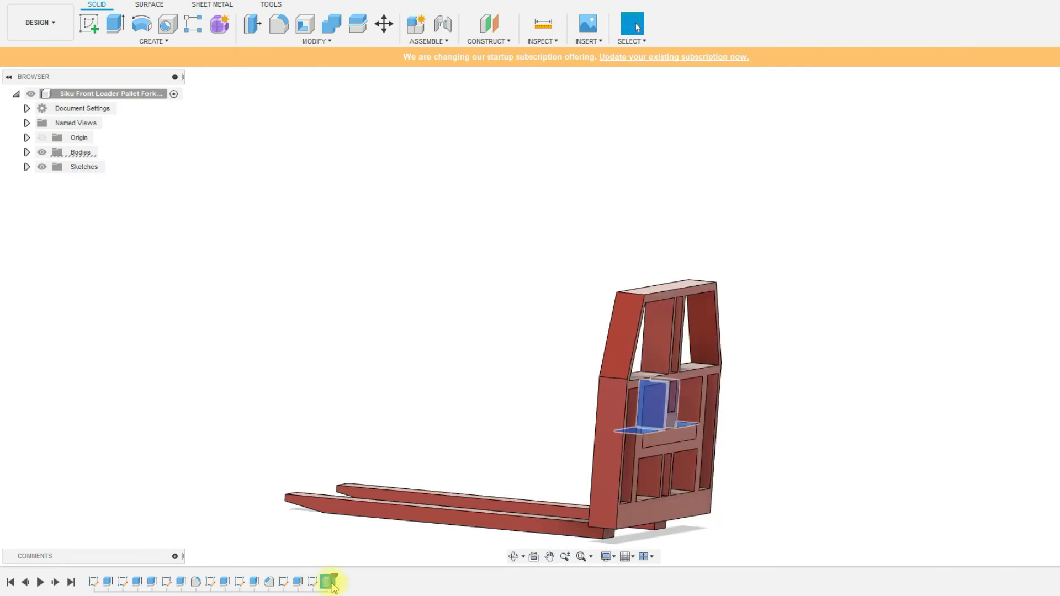
- Delete the 31 mm rear mount cut (Extrude7) from the feature history
left_click(283, 582)
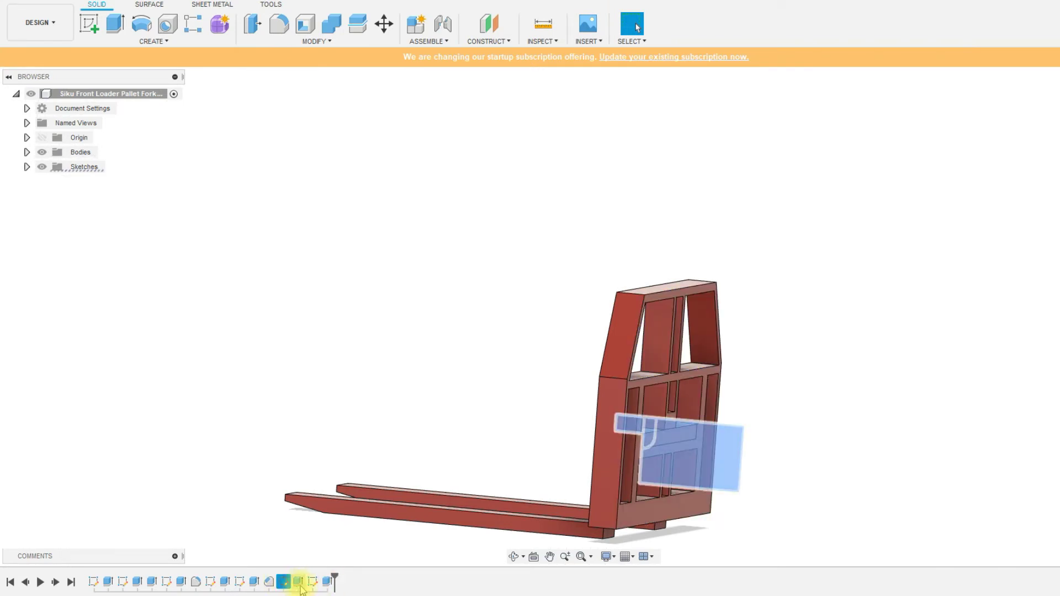
left_click(313, 583)
left_click(276, 580)
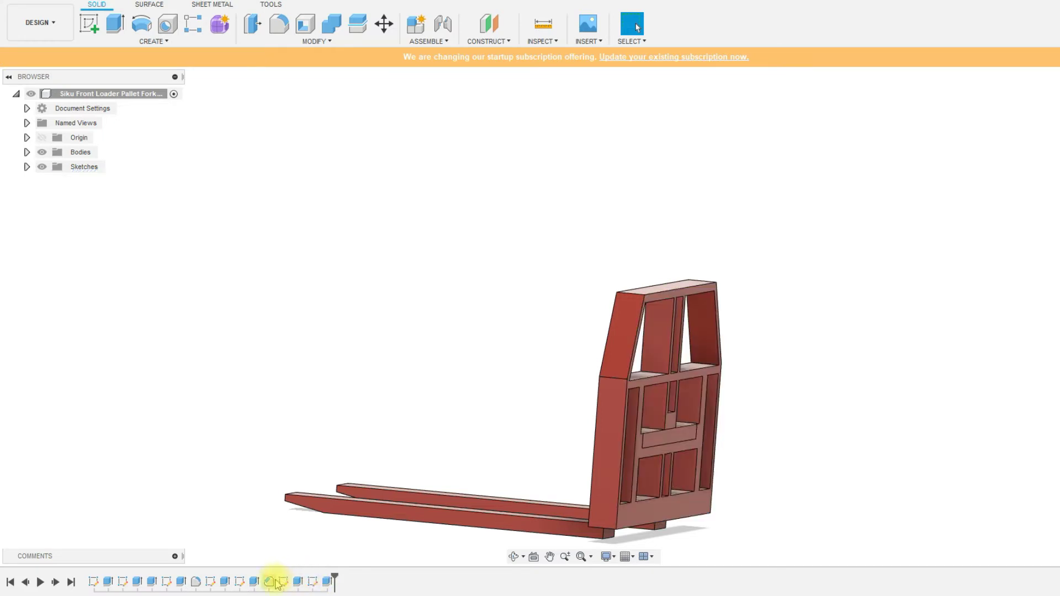
left_click(298, 582)
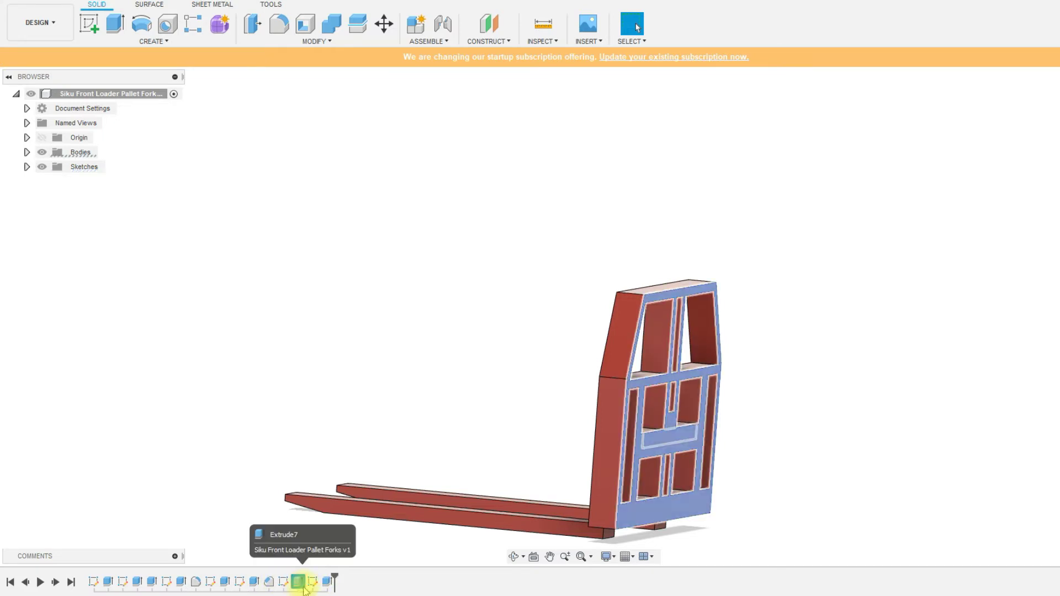
key("Delete")
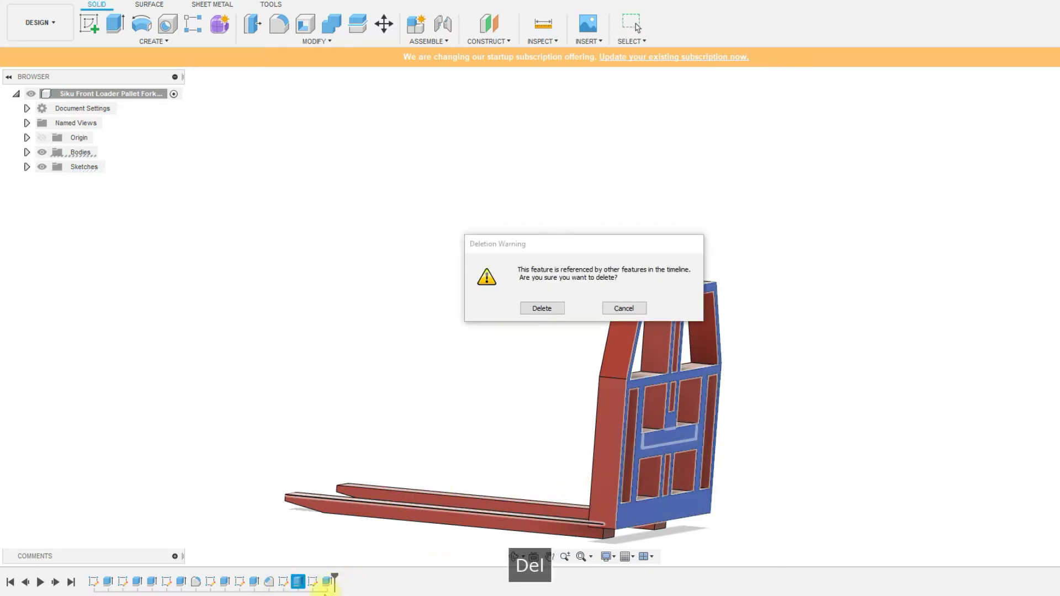
left_click(531, 309)
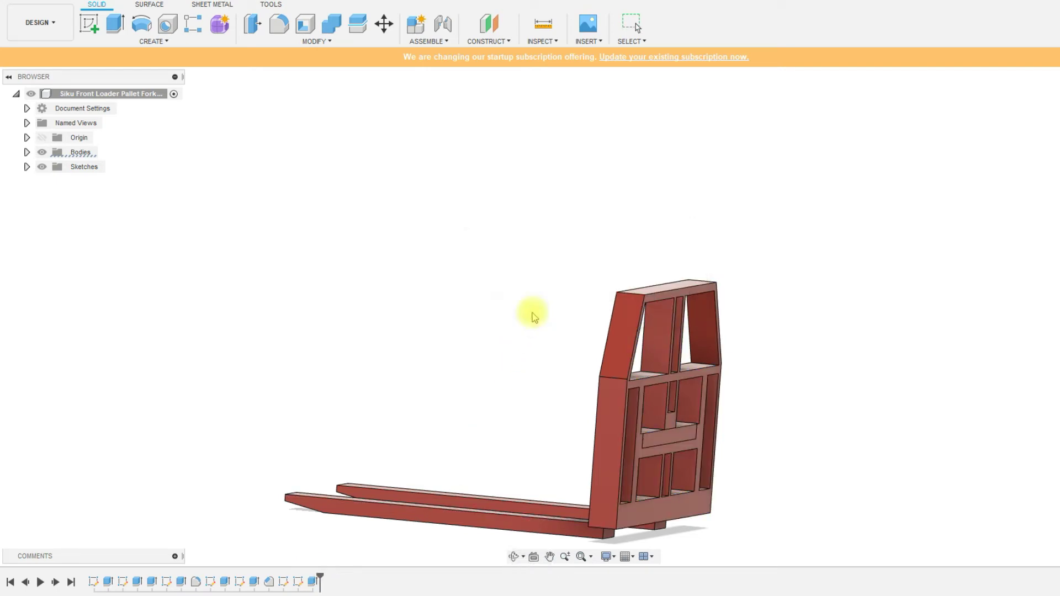
- Delete the previous cut behind the fork frame and sketch a rectangle enclosing the whole frame on its rear face
left_click(284, 582)
key("Delete")
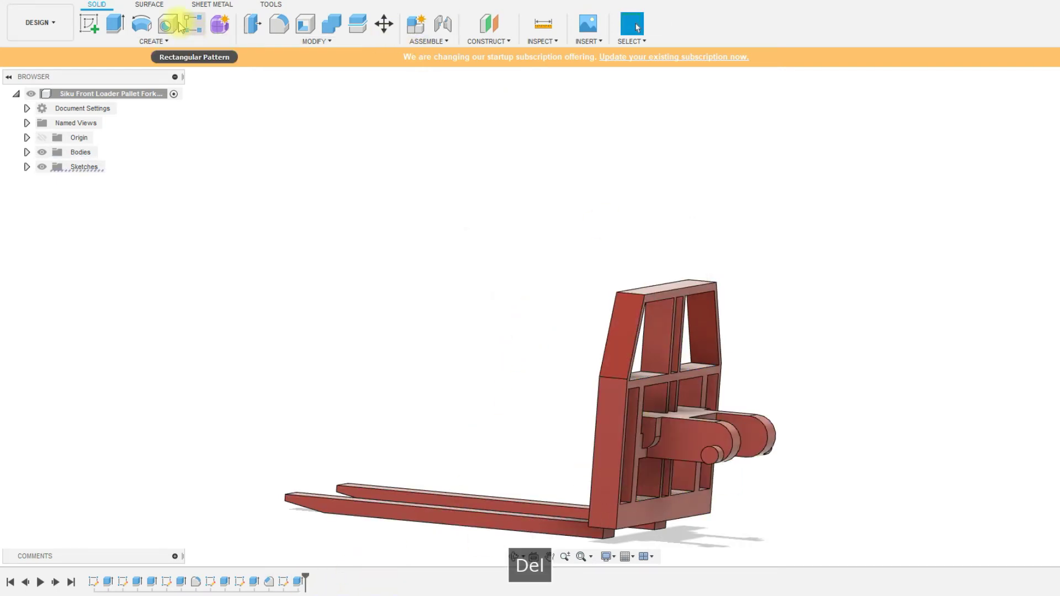
left_click(88, 22)
scroll(645, 392, "up", 5)
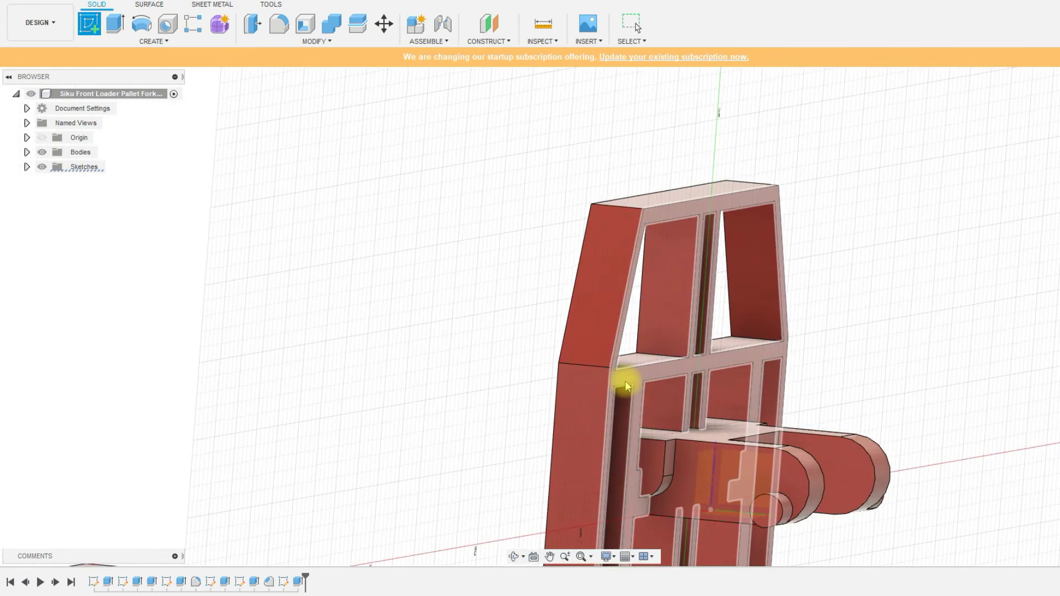
left_click(628, 386)
key("r")
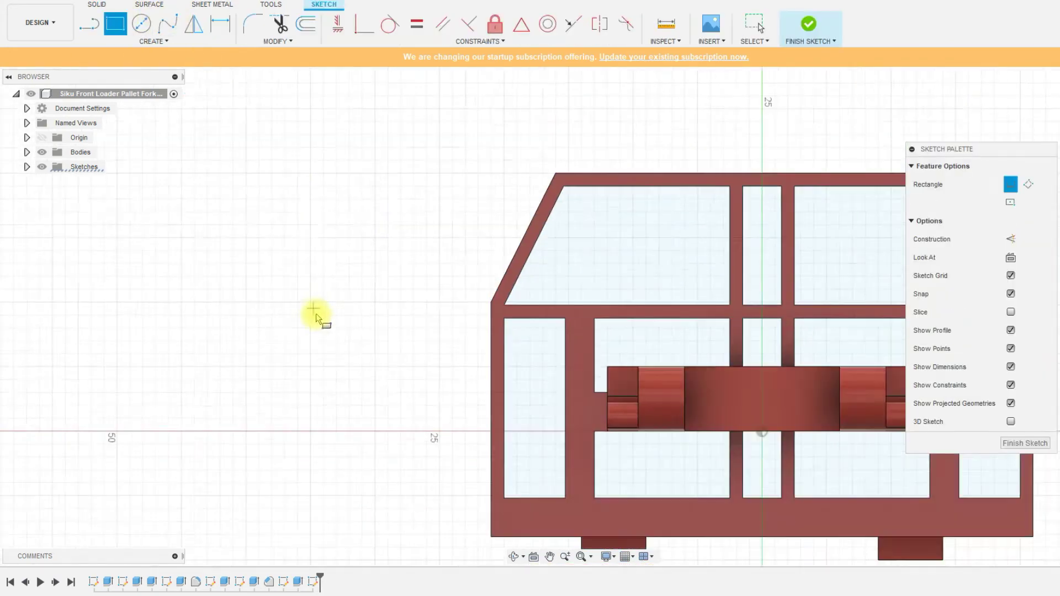
left_click(389, 148)
left_click(898, 539)
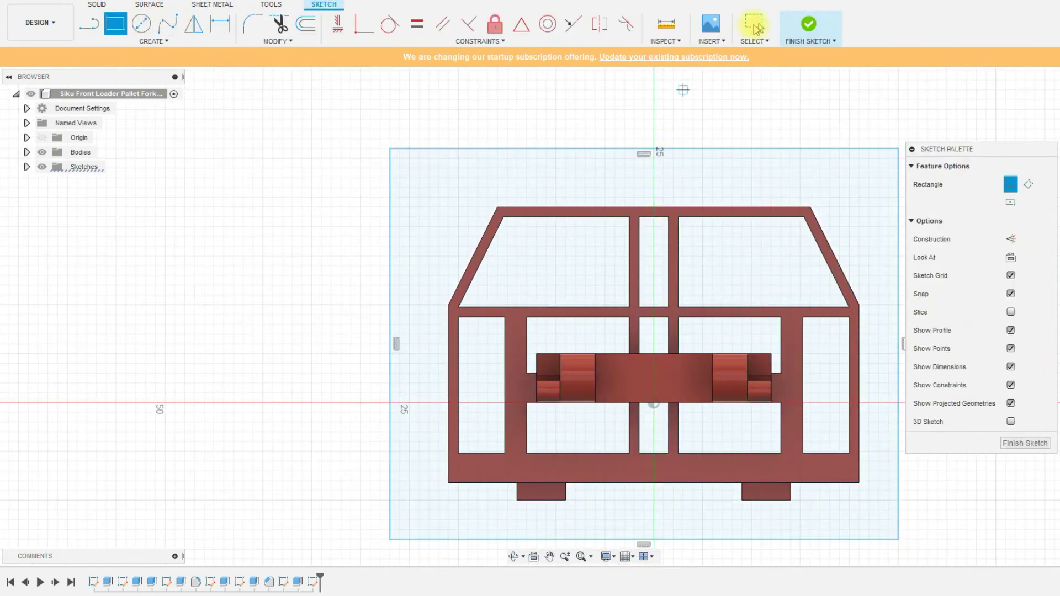
left_click(807, 24)
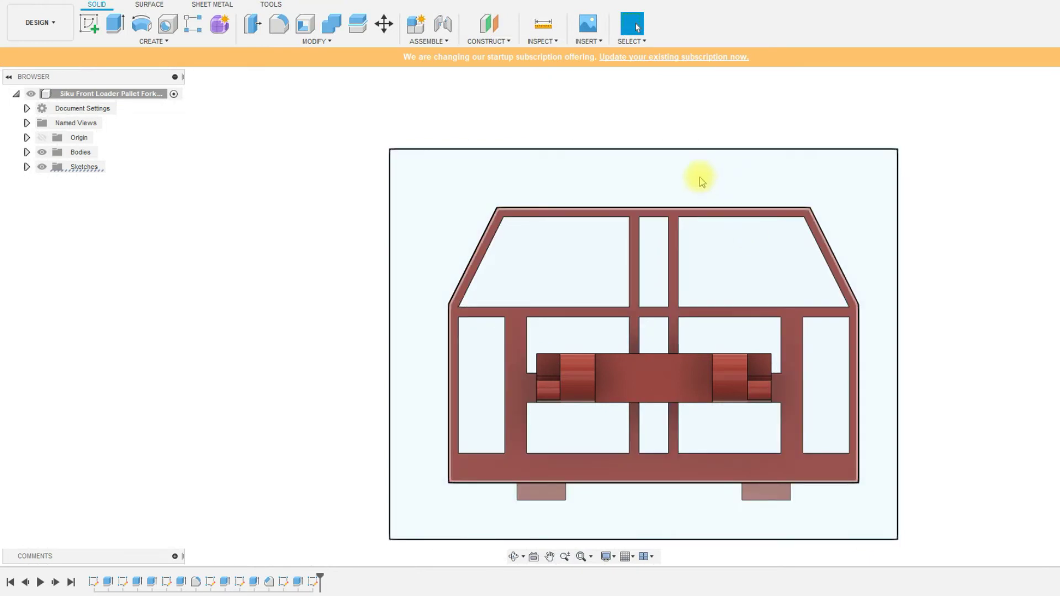
- Extrude all profiles of the enclosing rectangle sketch 11 mm rearward as a cut through the mounting arms
left_click_drag(292, 95, 980, 558)
left_click(122, 18)
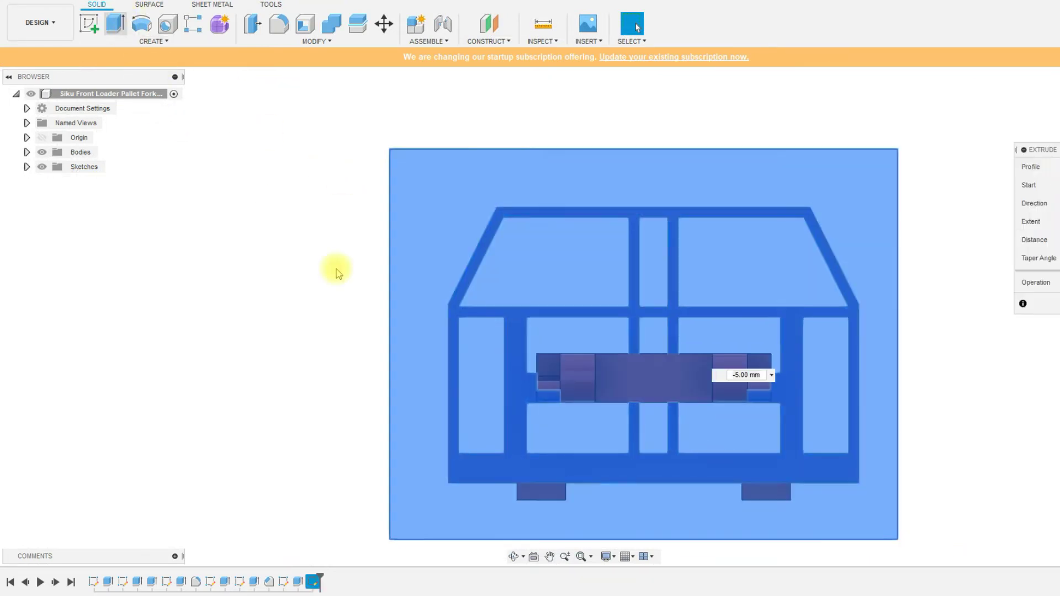
middle_click_drag(339, 267, 801, 423, "shift")
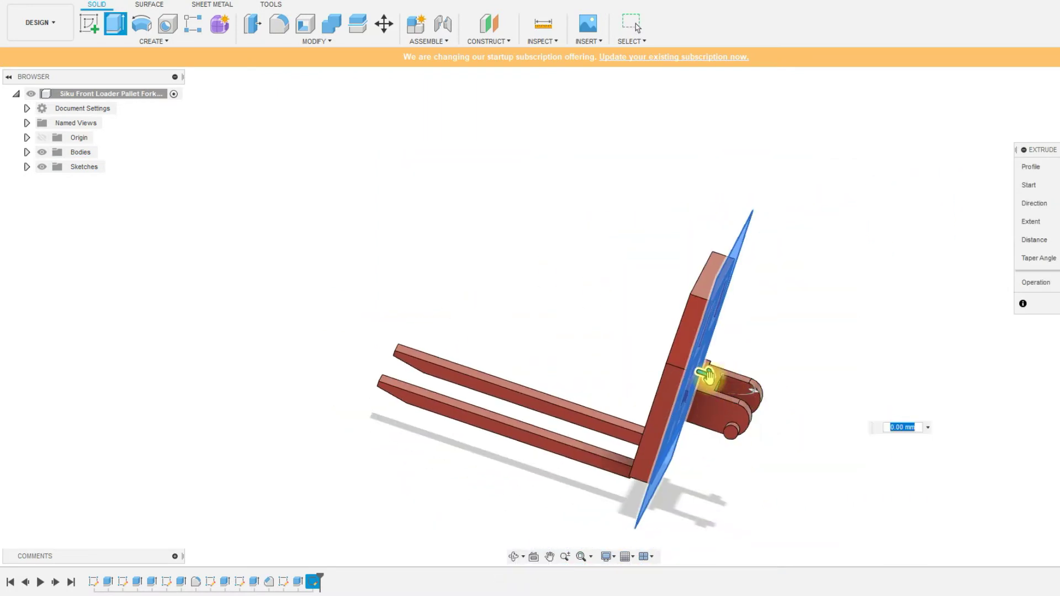
left_click_drag(704, 373, 775, 398)
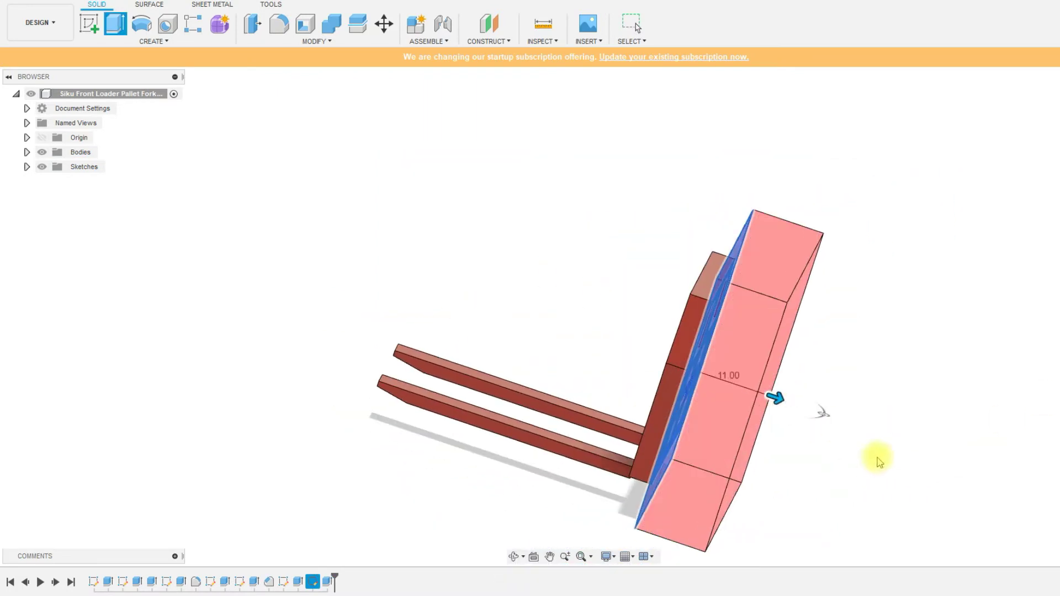
key("Return")
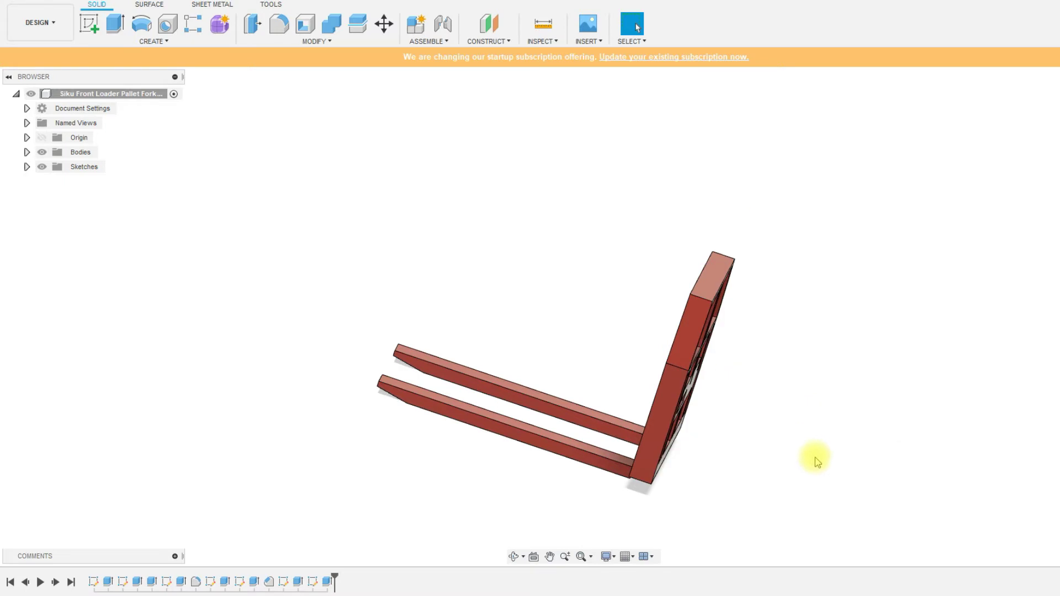
middle_click_drag(816, 457, 717, 433, "shift")
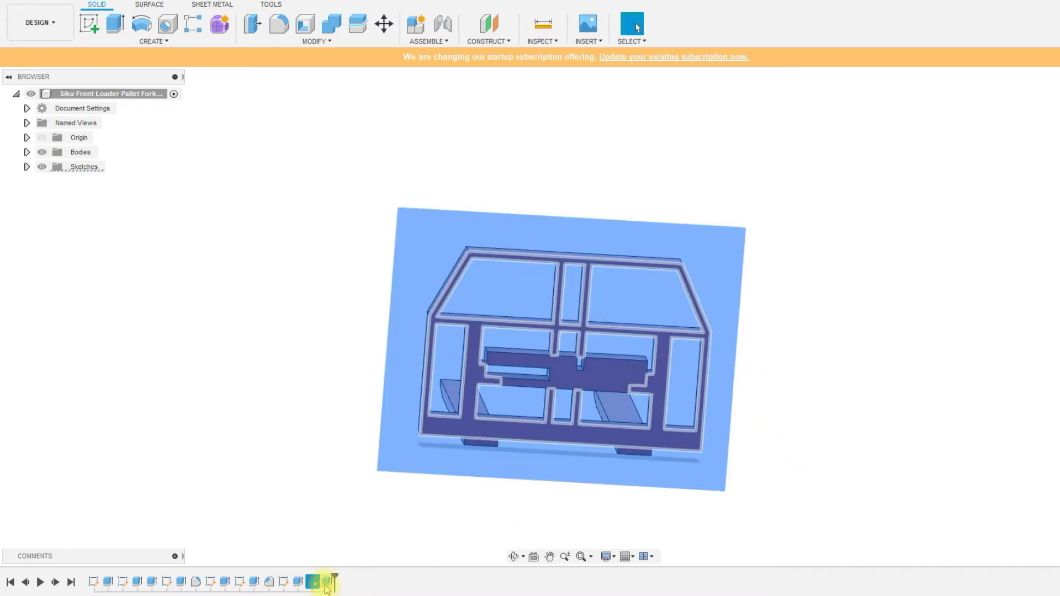
- Review the old mounting bracket sketch, and delete that sketch together with its extrusion from the timeline
double_click(283, 581)
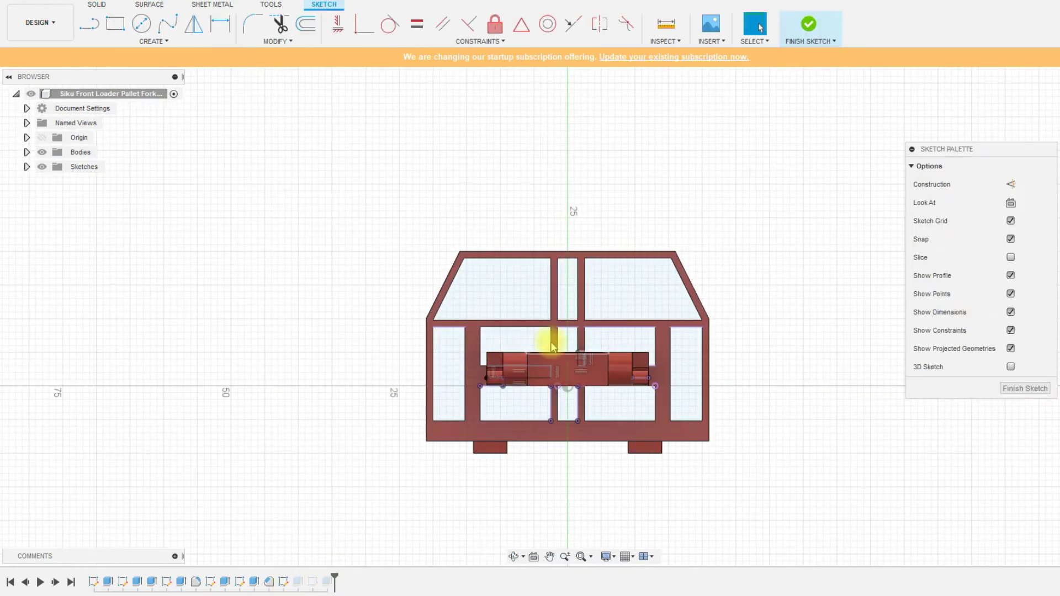
scroll(552, 345, "up", 3)
scroll(552, 345, "up", 5)
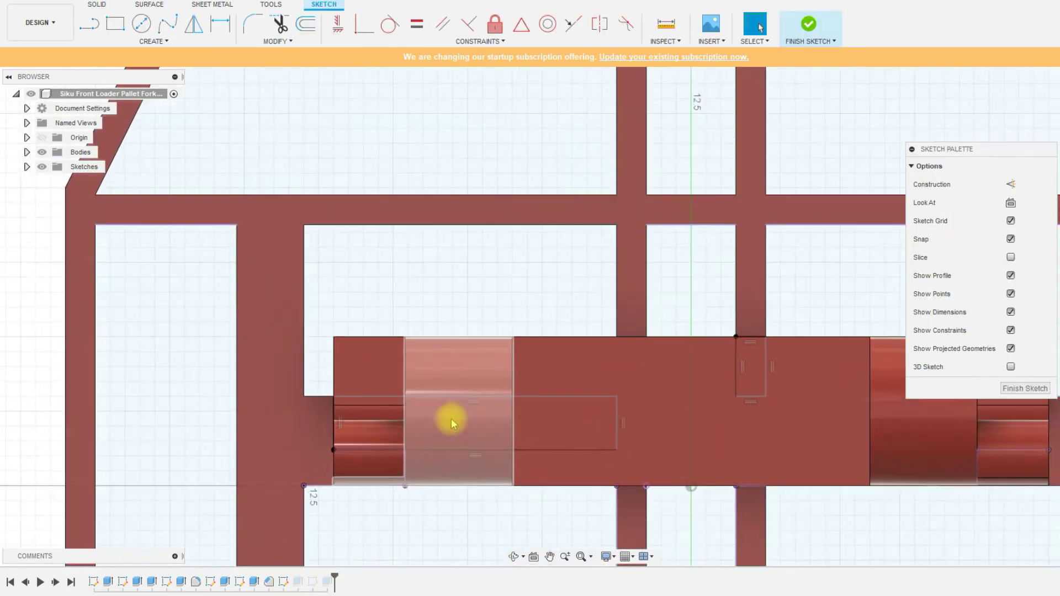
scroll(426, 456, "down", 3)
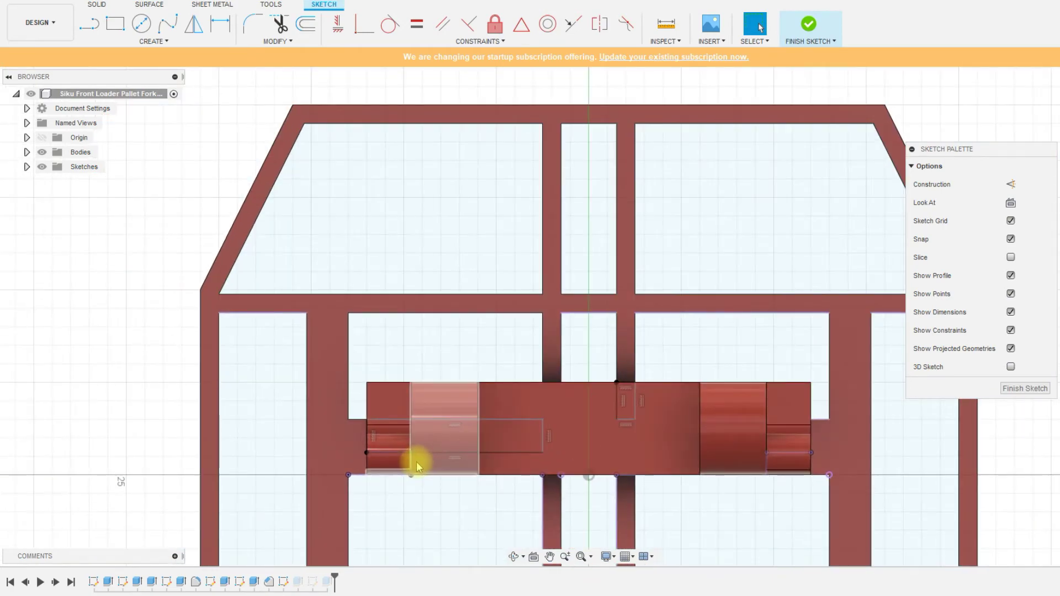
mouse_move(417, 466)
middle_mouse_down("shift")
mouse_move(411, 481)
mouse_move(470, 490)
mouse_move(430, 492)
middle_mouse_up("shift")
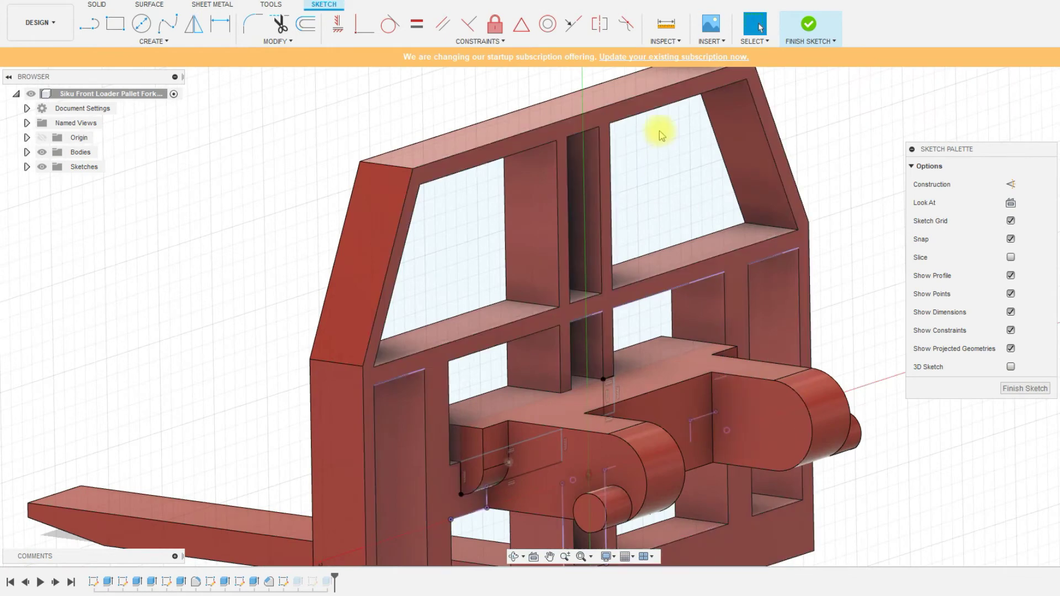
left_click(804, 31)
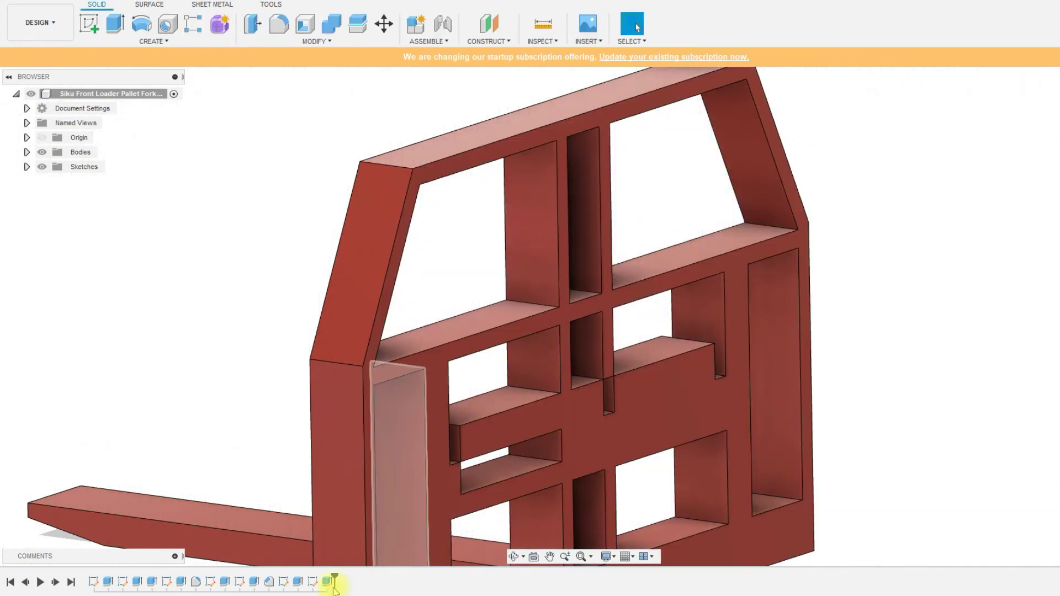
left_click(297, 581)
key("Delete")
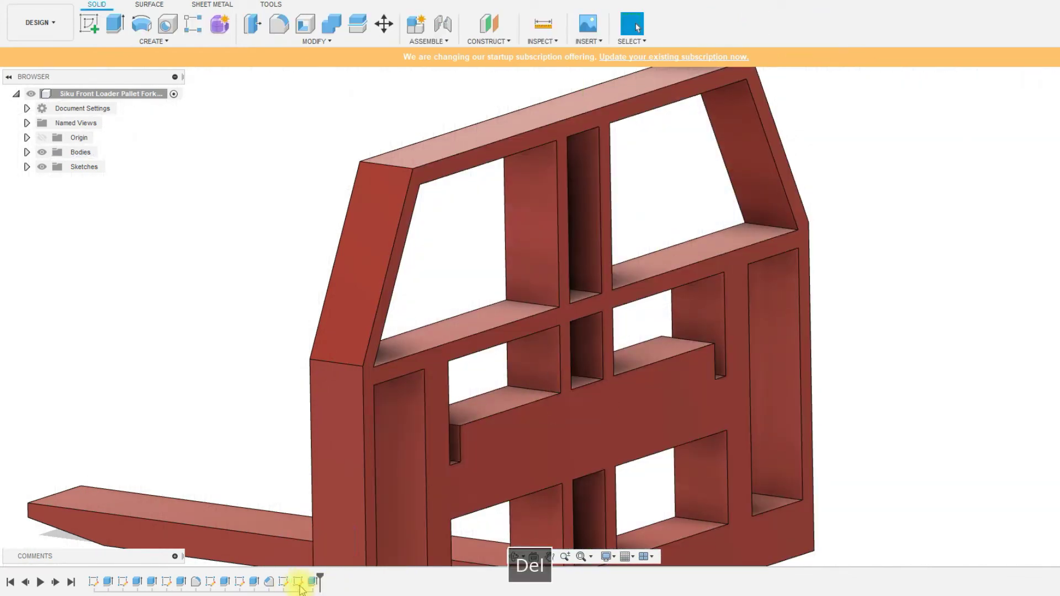
left_click(283, 581)
key("Delete")
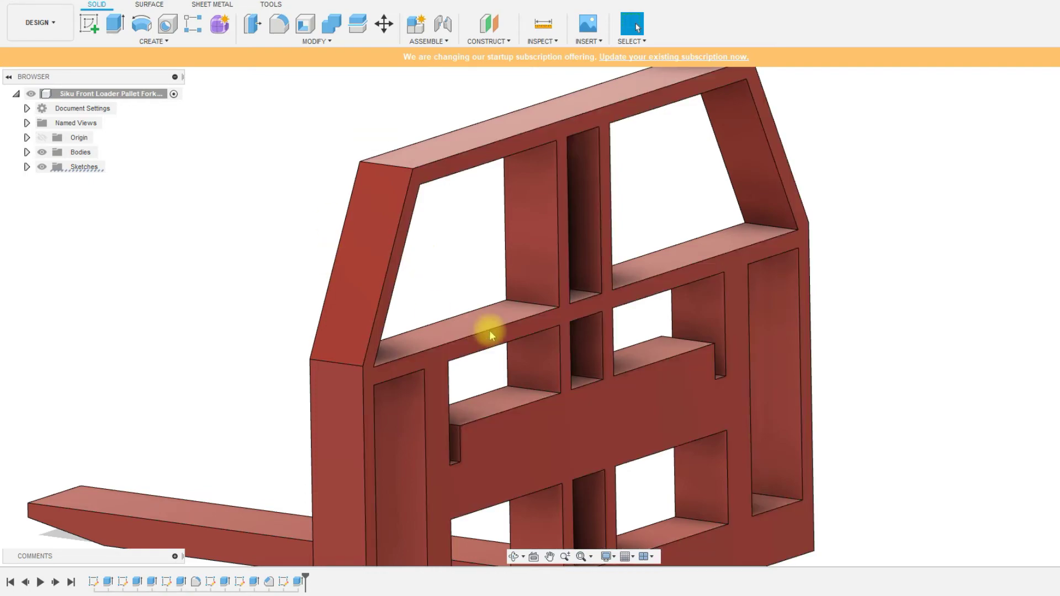
- Start a sketch on the frame's rear face and draw a 9.5 by 2 mm rectangle from the crossbar's left notch to the central upright
scroll(490, 331, "down", 2)
left_click(88, 23)
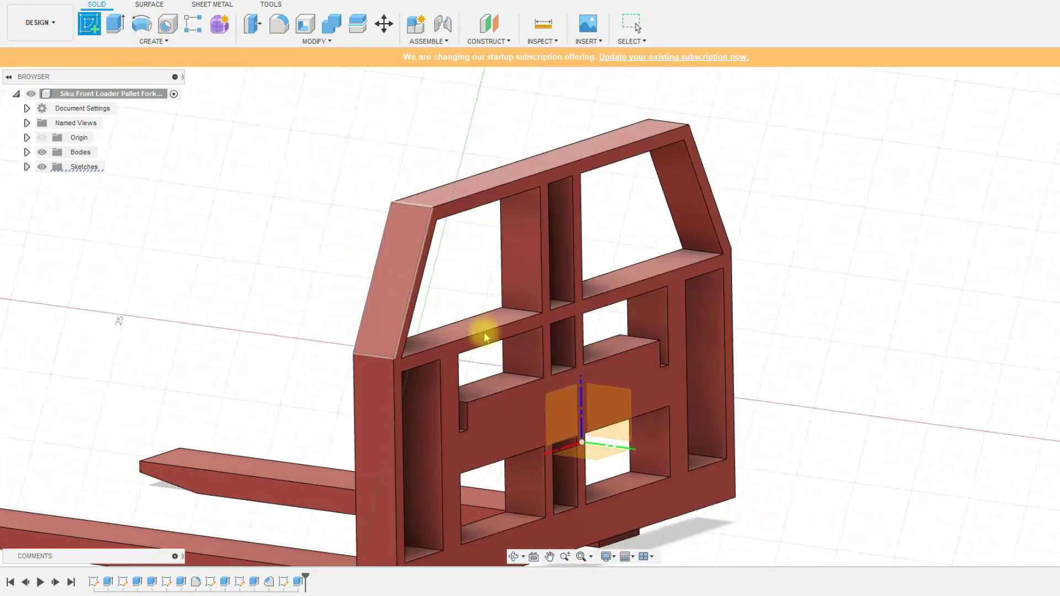
left_click(670, 419)
scroll(694, 300, "up", 3)
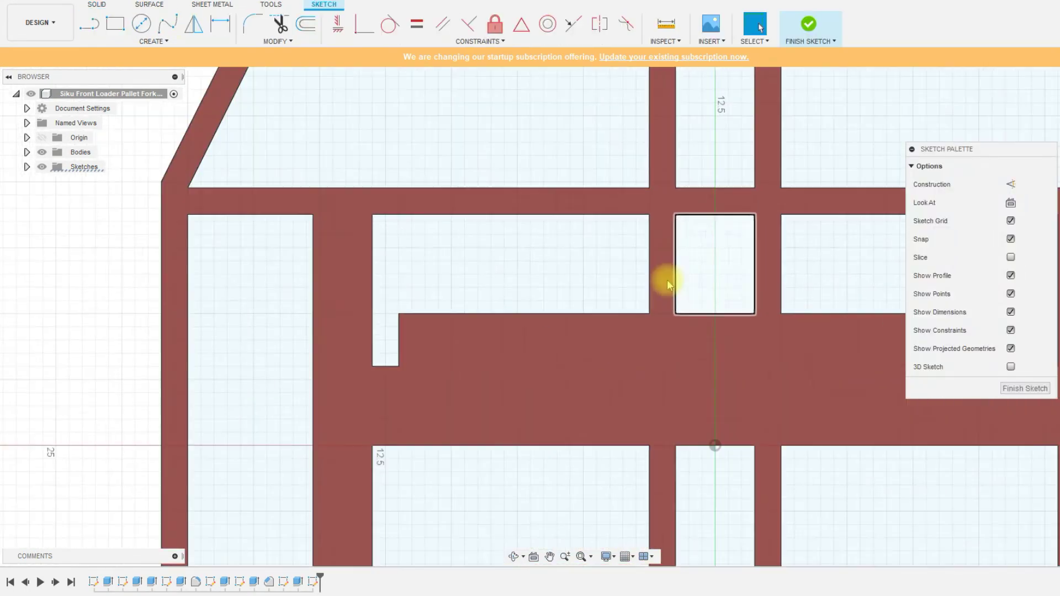
left_click(115, 23)
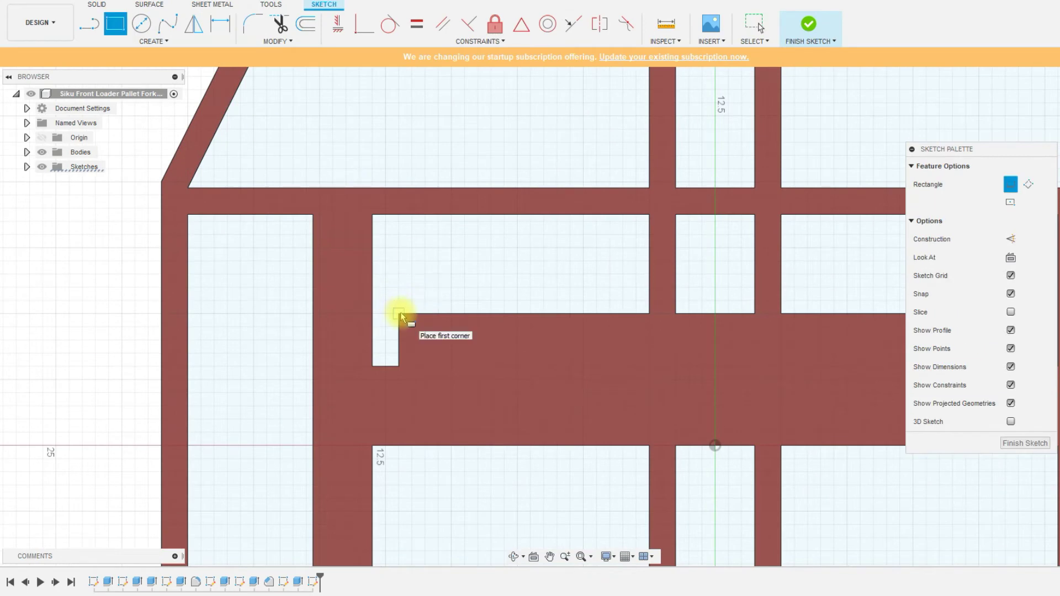
left_click(399, 313)
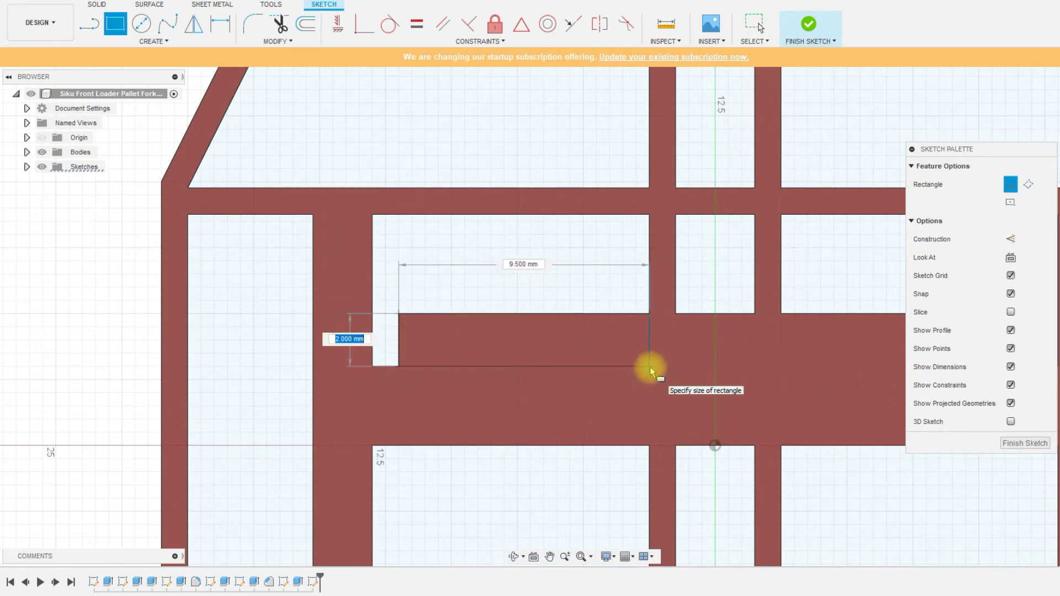
left_click(650, 368)
scroll(499, 387, "down", 3)
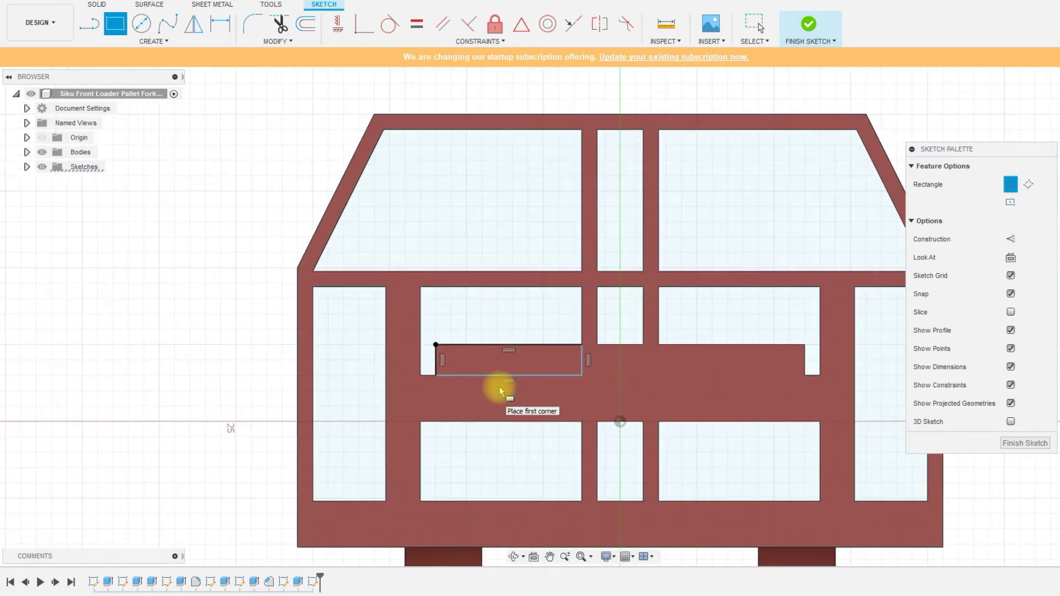
- Draw a matching rectangle about 9.5 by 2 mm on the crossbar between its right notch and the central upright
left_click(804, 348)
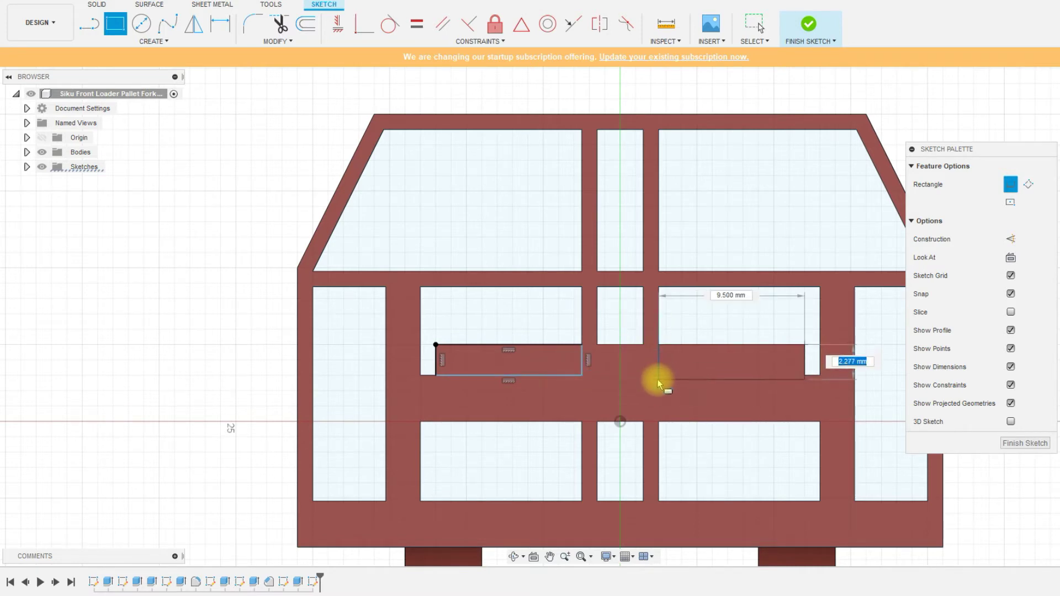
left_click(658, 380)
scroll(613, 380, "up", 4)
key("Escape")
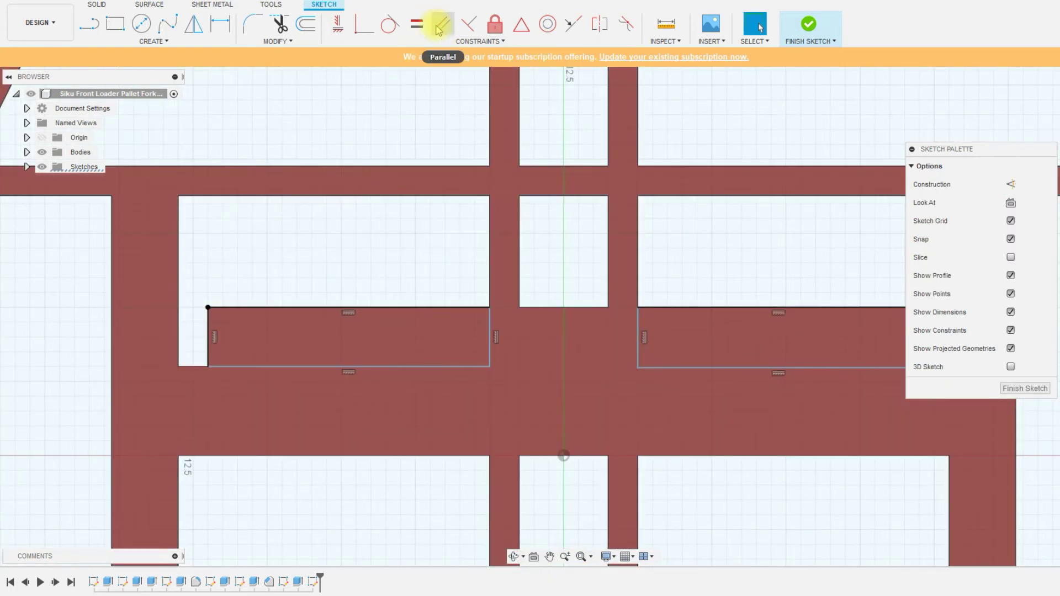
- Try to apply a parallel constraint between the lower edges of the two crossbar rectangles
left_click(458, 366)
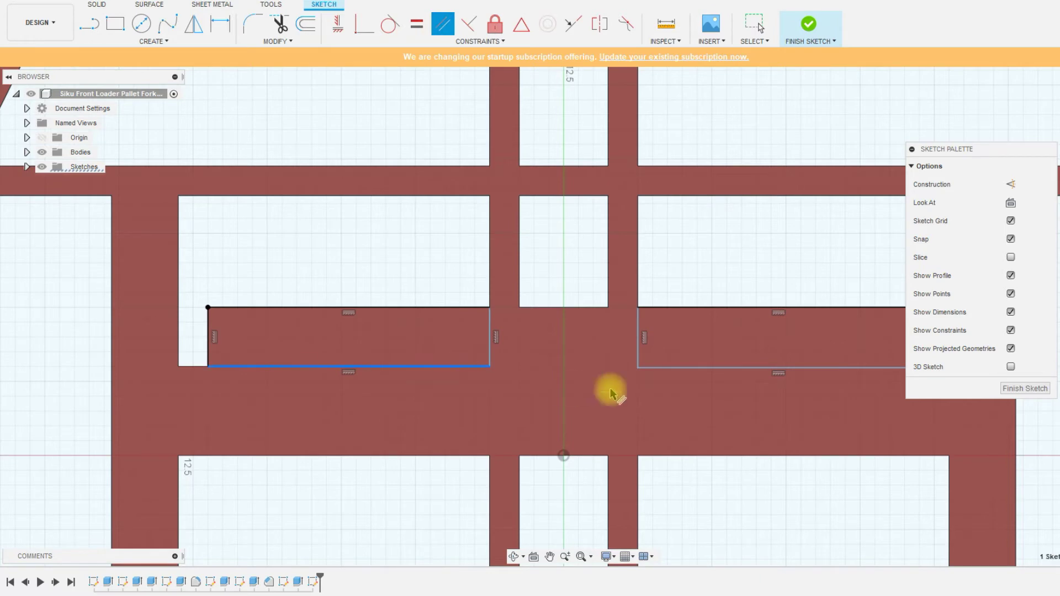
left_click(664, 369)
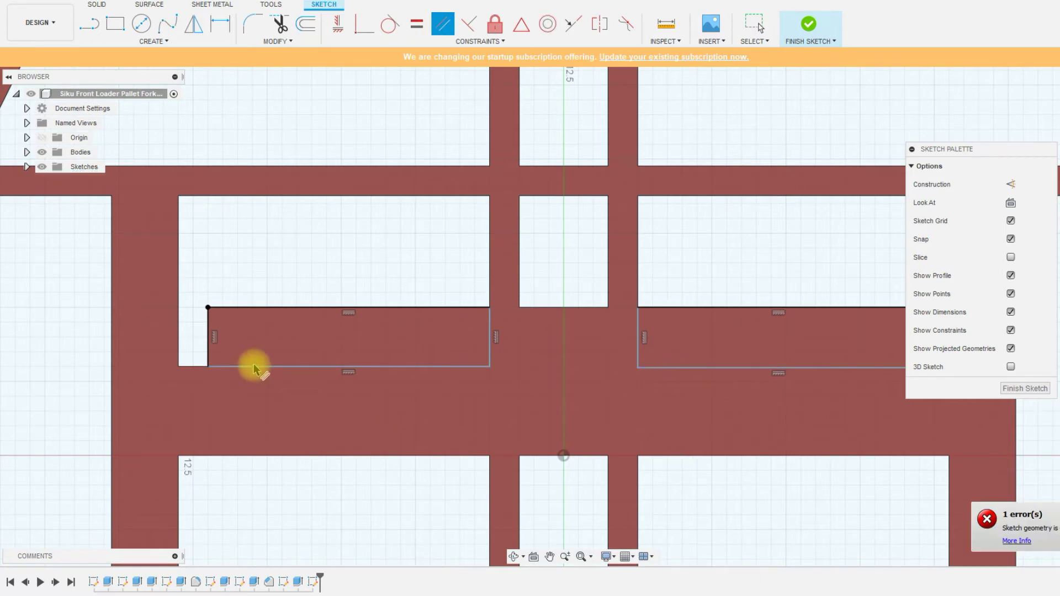
scroll(248, 362, "down", 1)
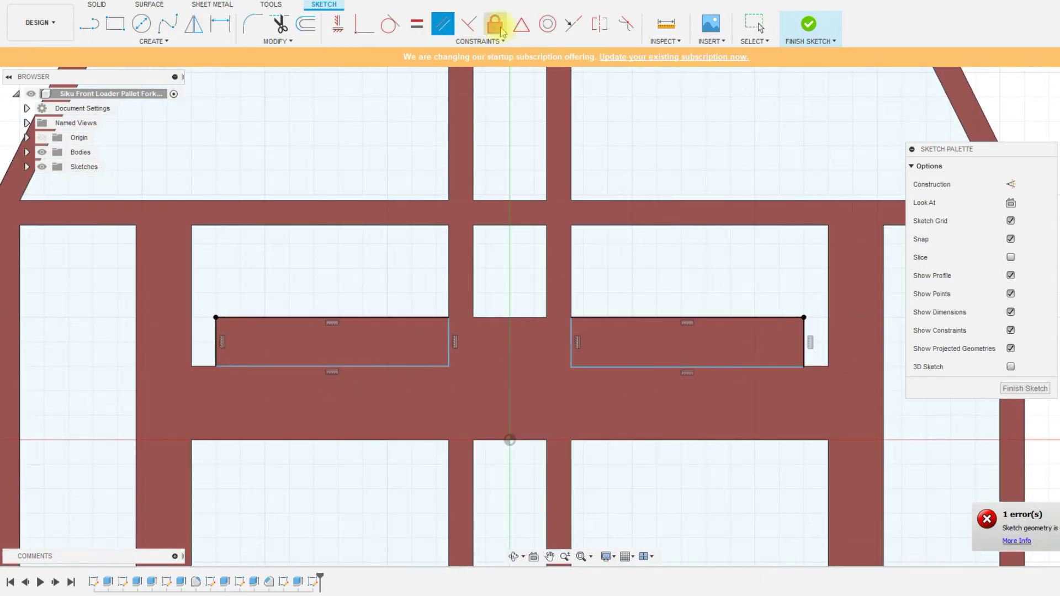
key("Escape")
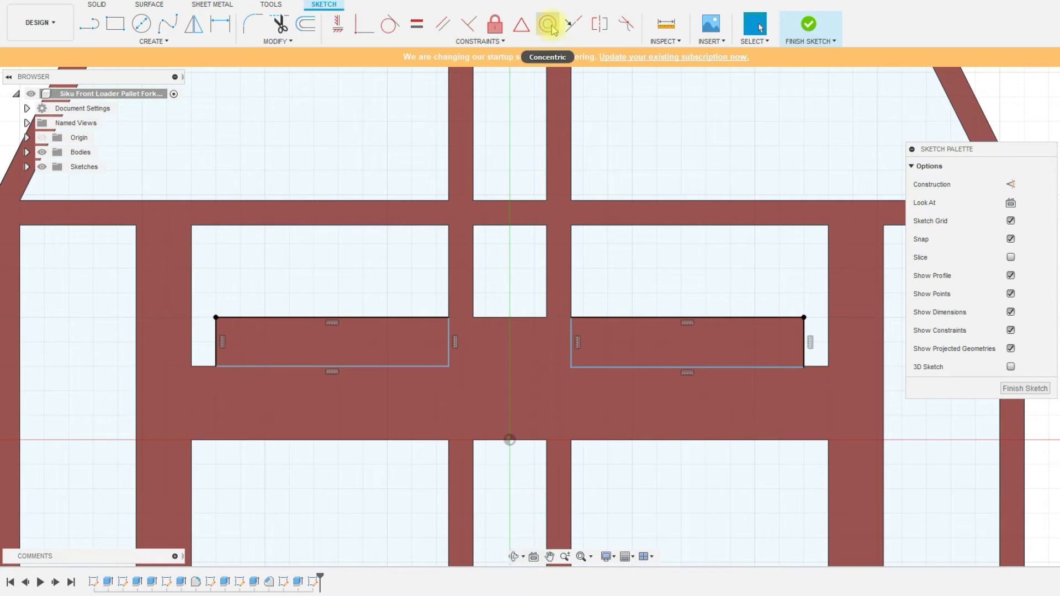
- Constrain the right rectangle's lower outer corner to coincide with the bottom corner of the adjacent notch
left_click(364, 28)
scroll(803, 365, "up", 4)
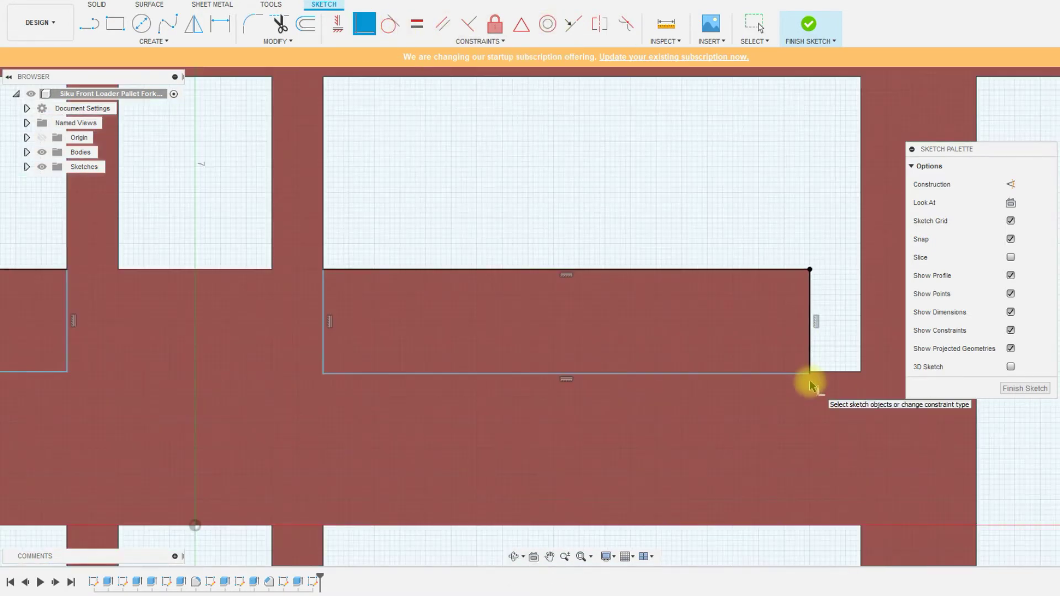
scroll(807, 377, "up", 5)
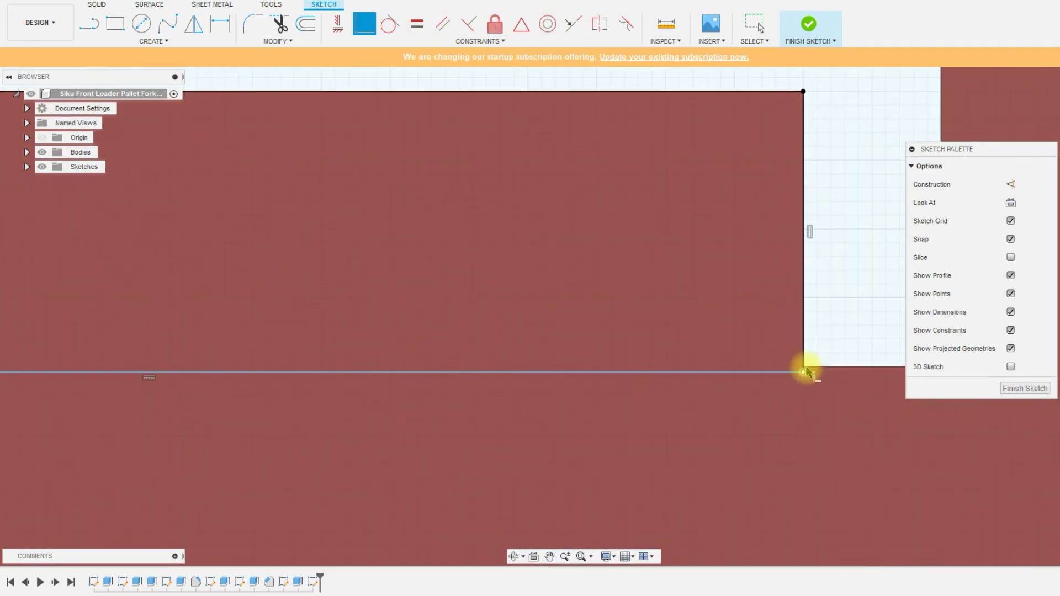
left_click(798, 363)
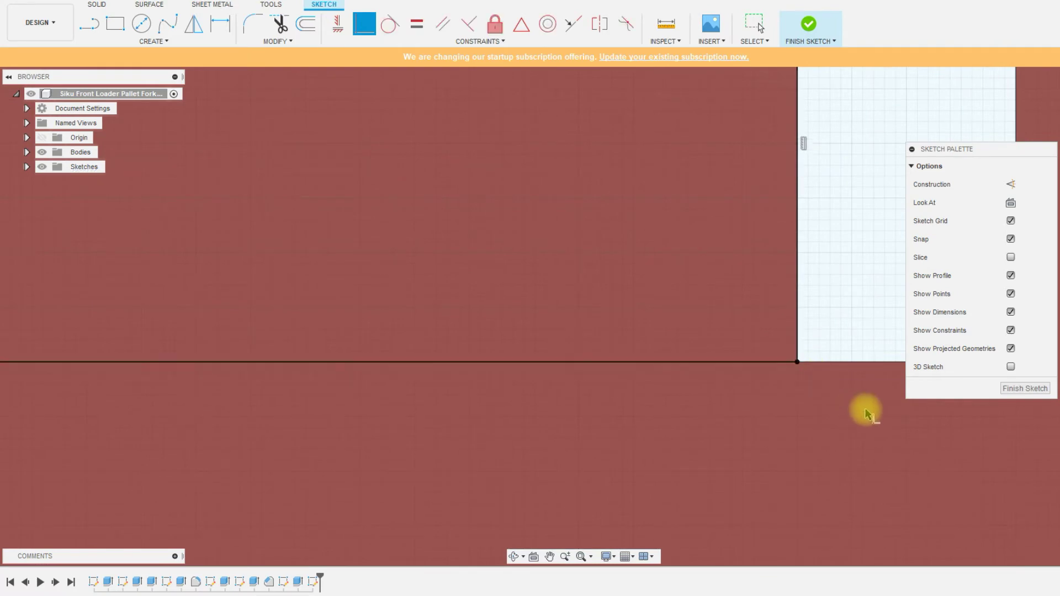
scroll(788, 424, "down", 6)
scroll(338, 416, "down", 2)
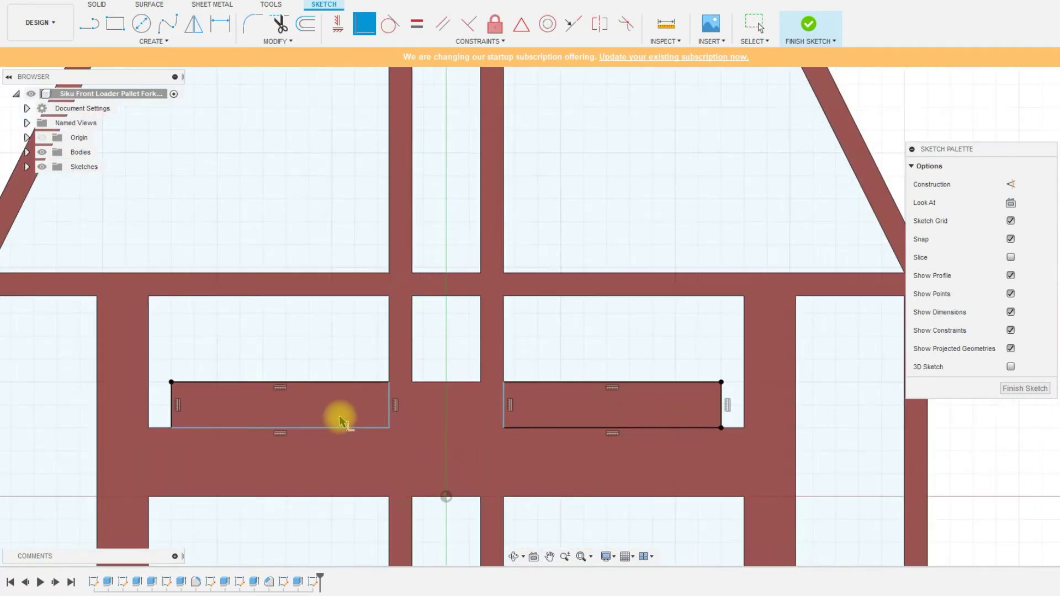
- Check the left rectangle's lower outer corner against its notch and finish the sketch
scroll(206, 437, "up", 8)
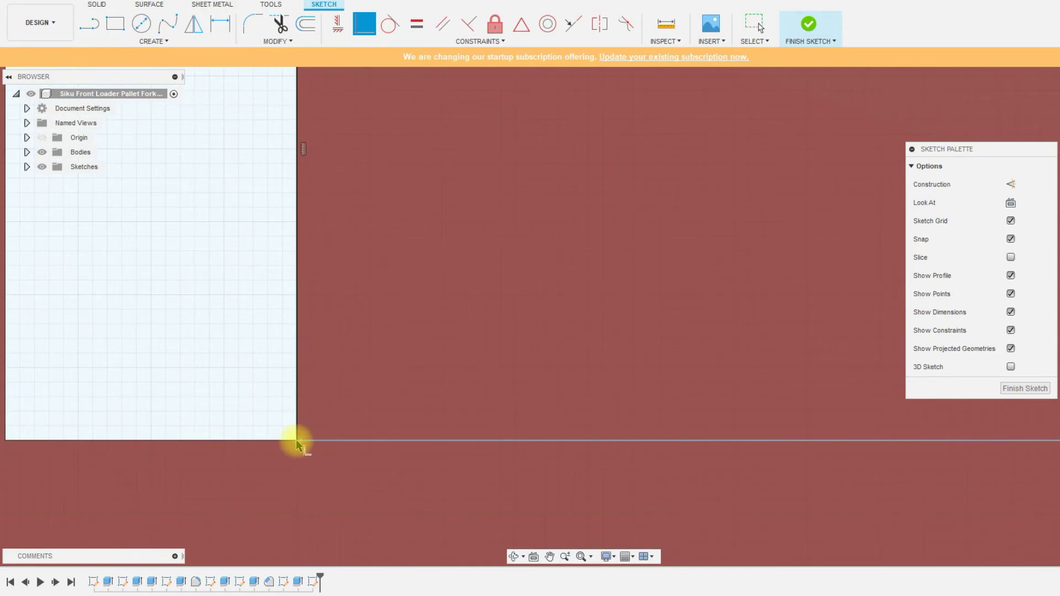
scroll(248, 450, "down", 10)
key("Escape")
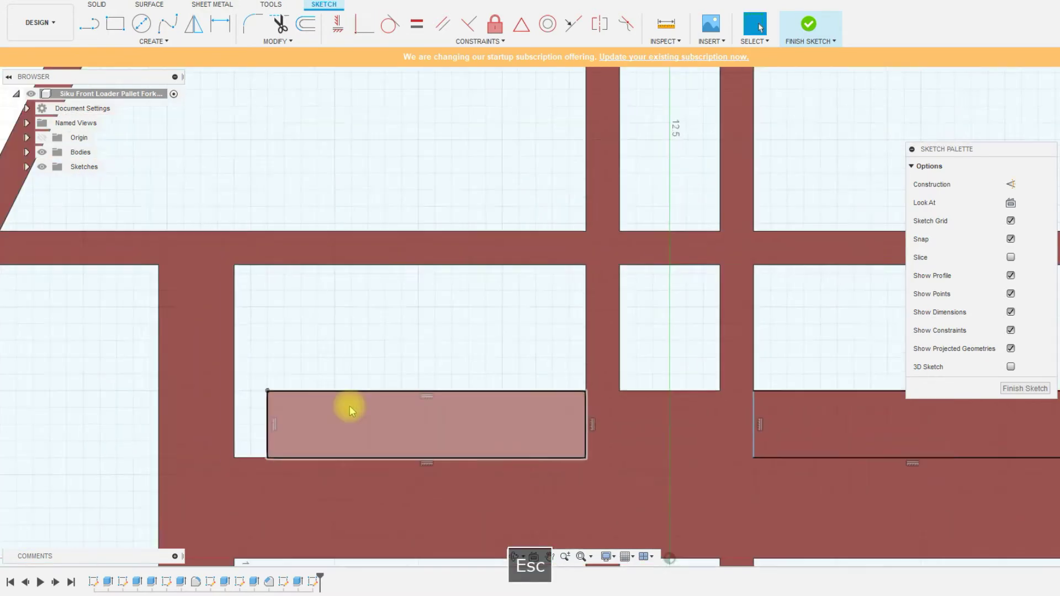
scroll(350, 406, "down", 3)
left_click(822, 33)
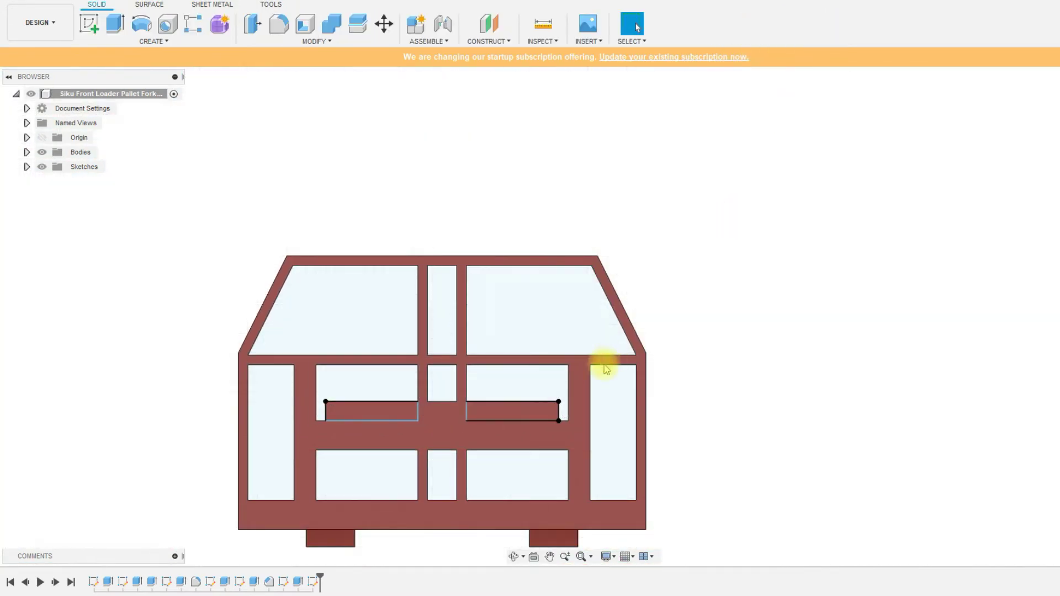
- Cut the two crossbar rectangles through the frame with a 10 mm extrusion
left_click(509, 413)
left_click(386, 412, "ctrl")
mouse_move(687, 407)
middle_mouse_down("shift")
mouse_move(374, 431)
mouse_move(177, 230)
middle_mouse_up("shift")
left_click(115, 24)
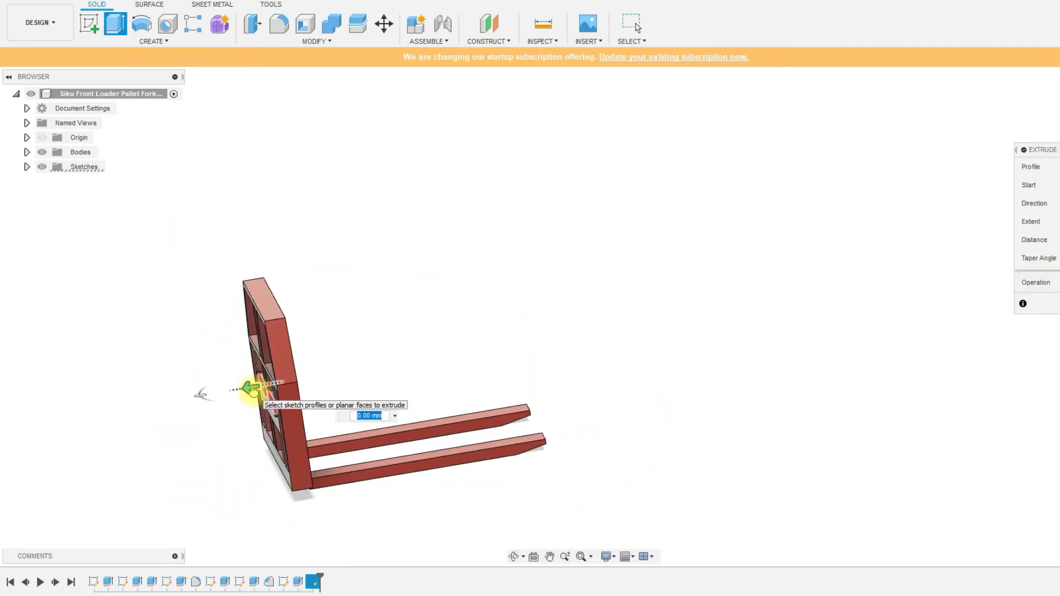
left_click_drag(250, 386, 334, 373)
key("Return")
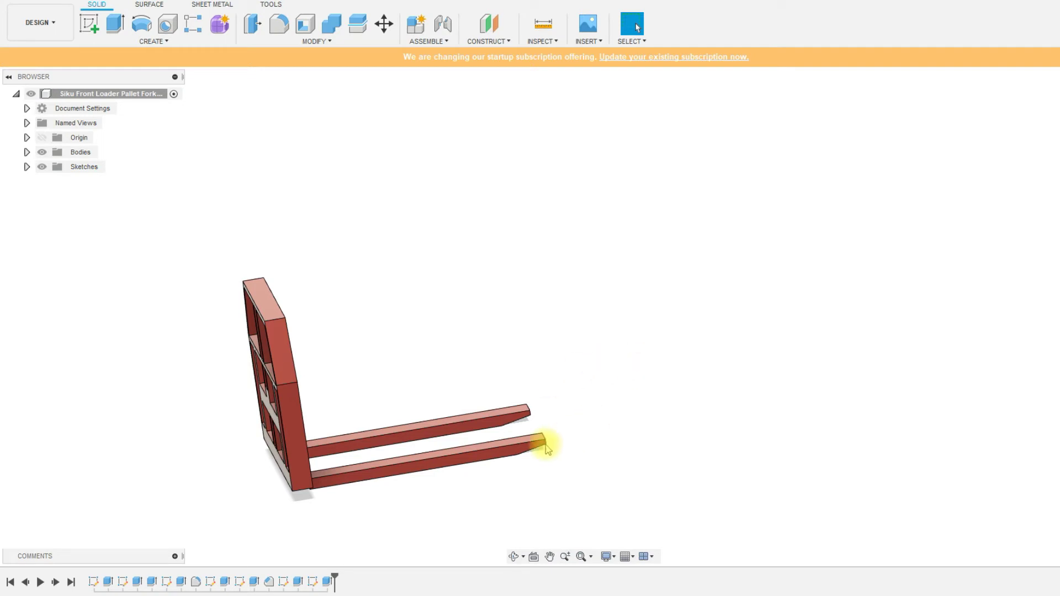
- Reopen the crossbar sketch and draw a rectangle about 2 mm tall directly below the central opening, between the two uprights
middle_click_drag(701, 419, 435, 430, "shift")
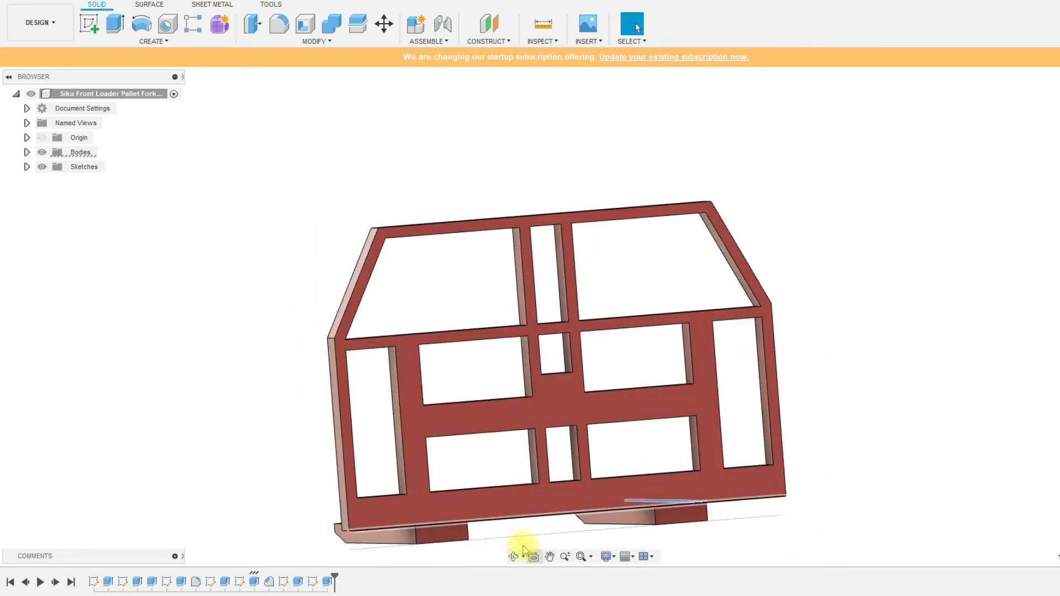
double_click(313, 582)
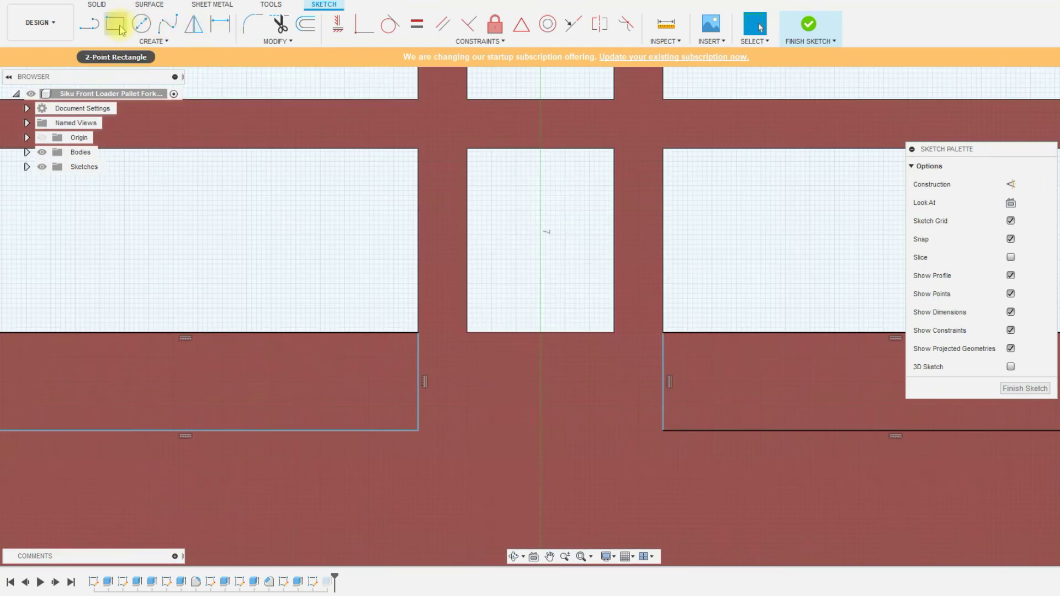
left_click(115, 23)
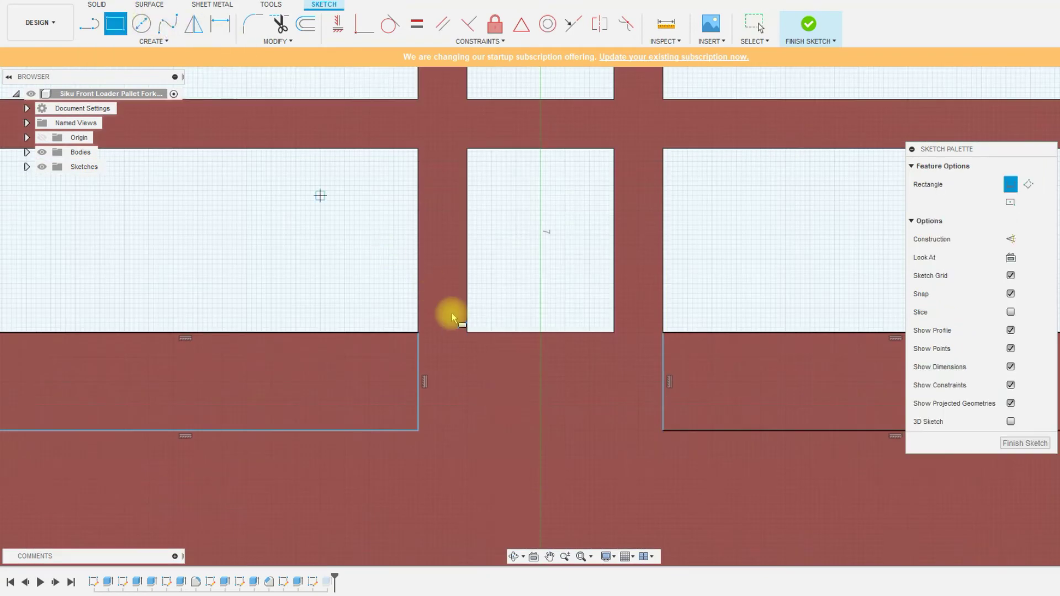
left_click(468, 333)
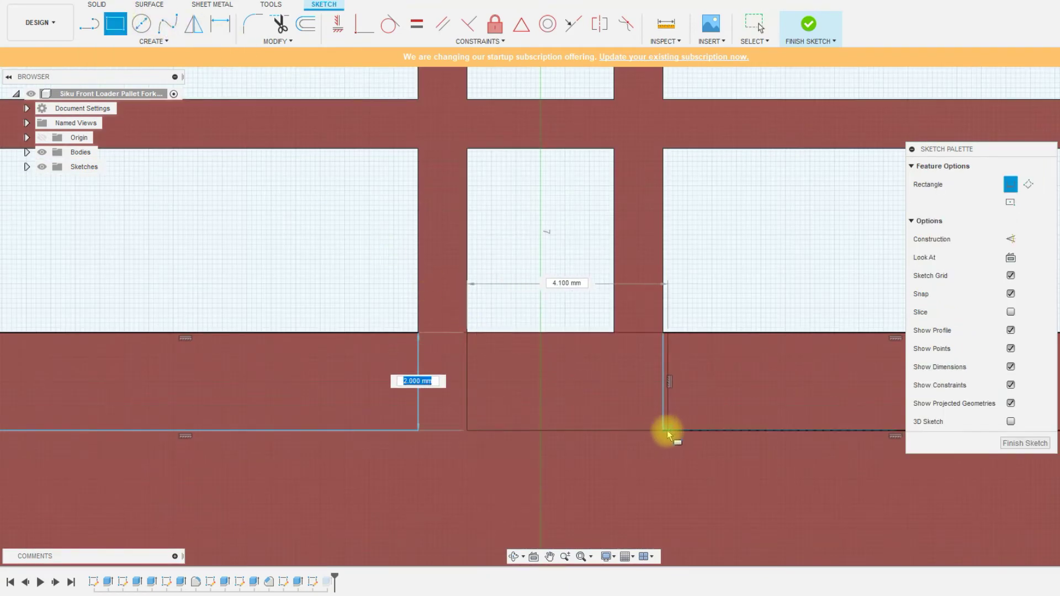
left_click(615, 431)
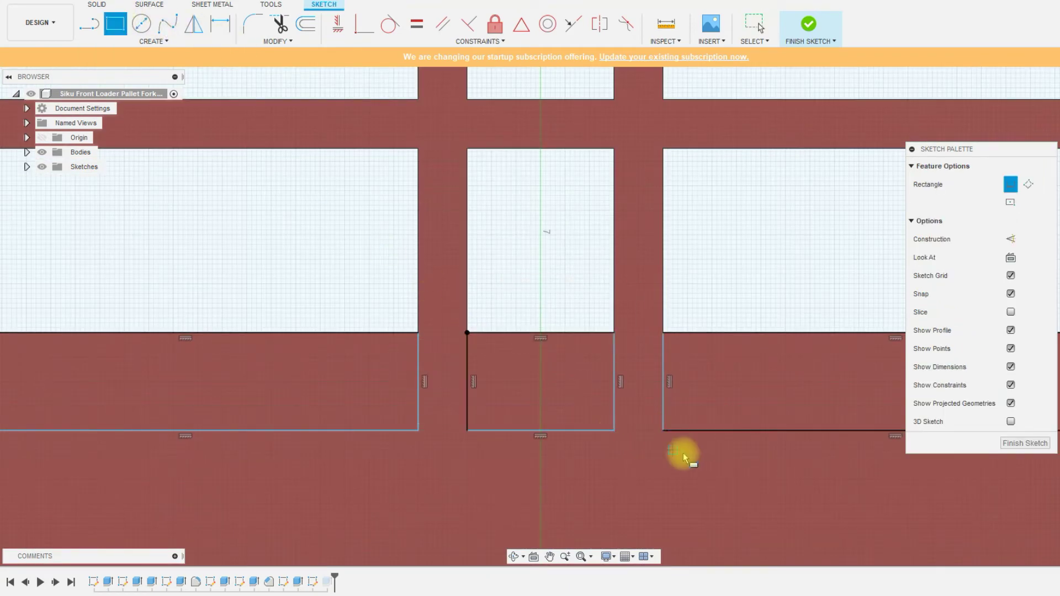
scroll(577, 333, "up", 3)
key("Escape")
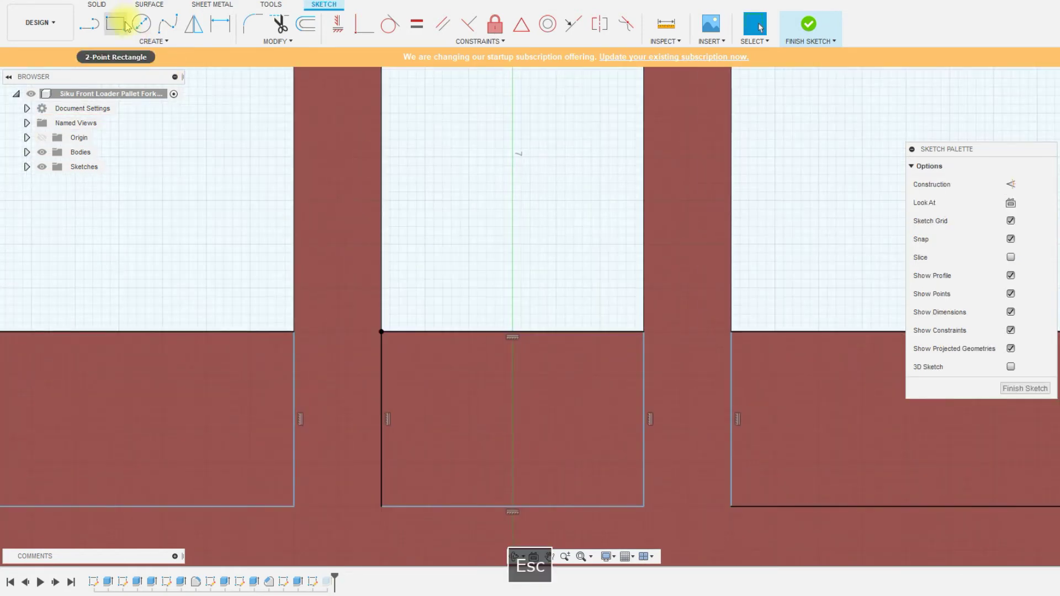
left_click(364, 25)
scroll(662, 334, "up", 5)
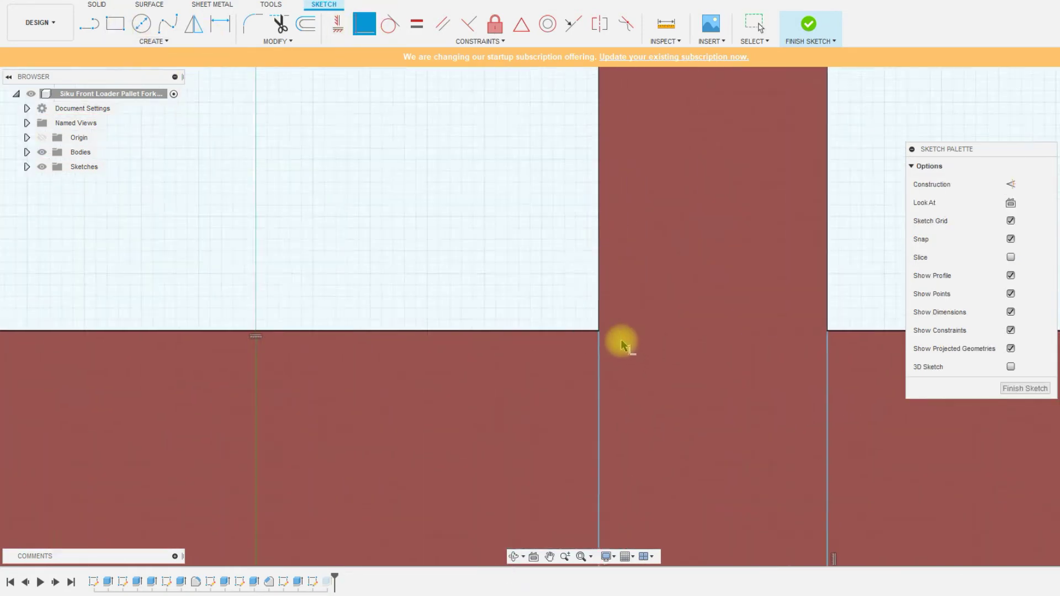
scroll(579, 325, "down", 5)
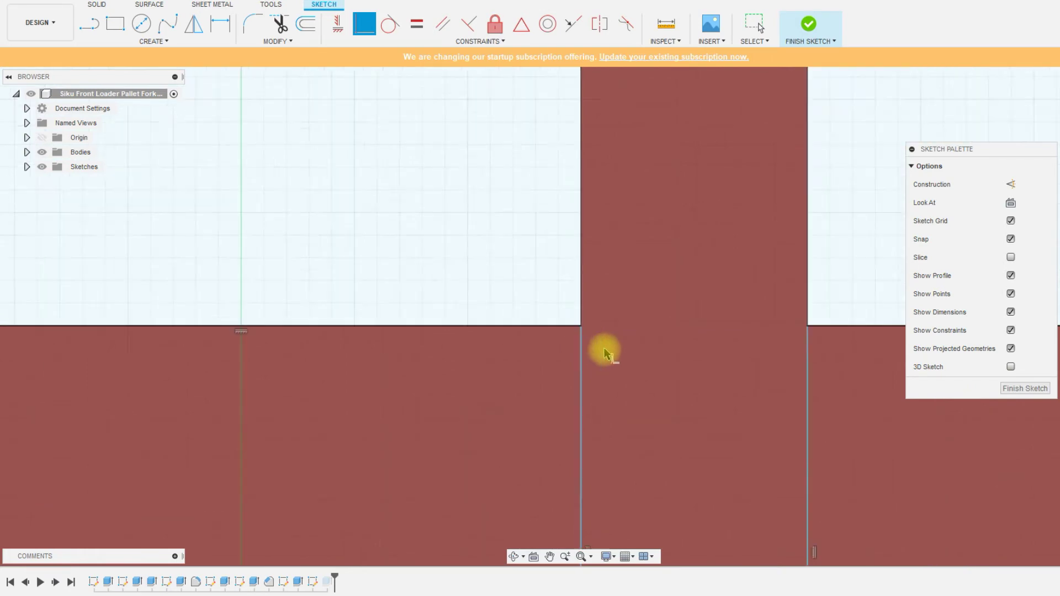
key("Escape")
- Finish the sketch and add the middle rectangle to the existing crossbar cut
left_click(812, 30)
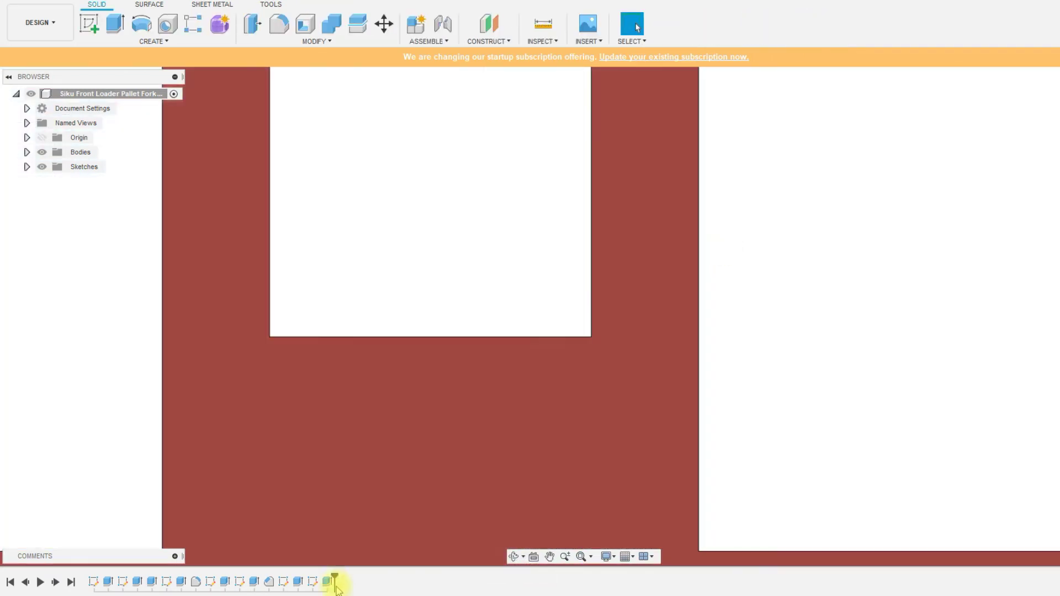
double_click(329, 583)
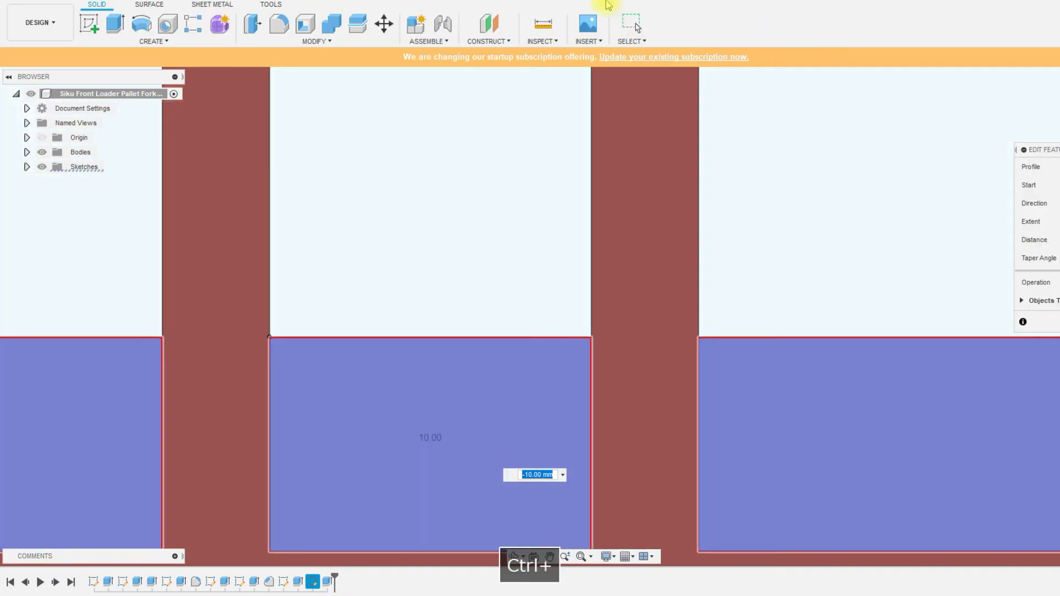
key("Return")
scroll(657, 376, "down", 10)
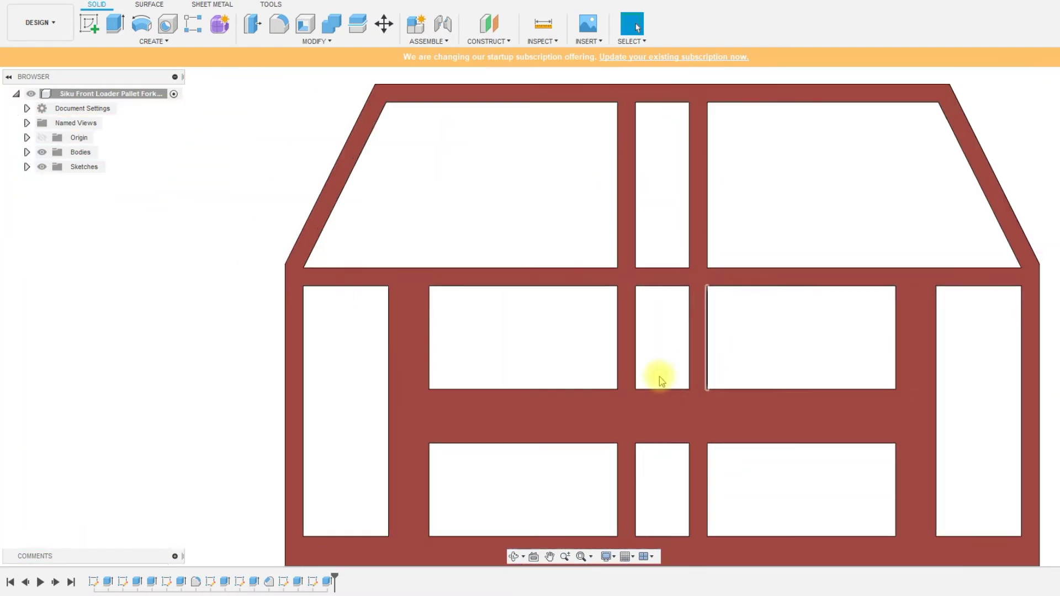
- Measure the short vertical edge at the rear end of the fork tine
middle_click_drag(660, 380, 679, 434, "shift")
scroll(802, 489, "up", 3)
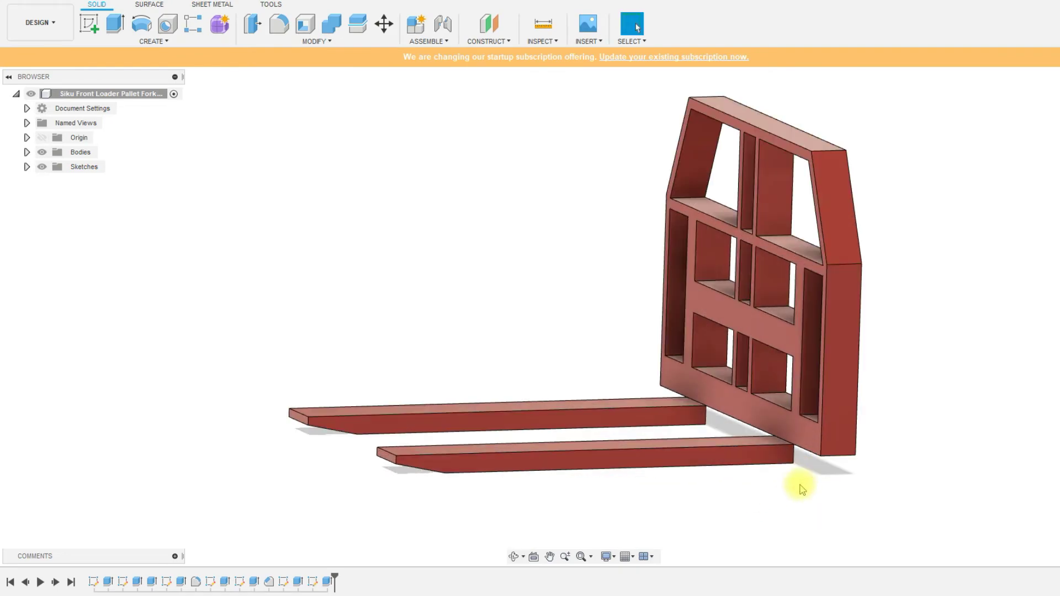
middle_click_drag(800, 484, 829, 485, "shift")
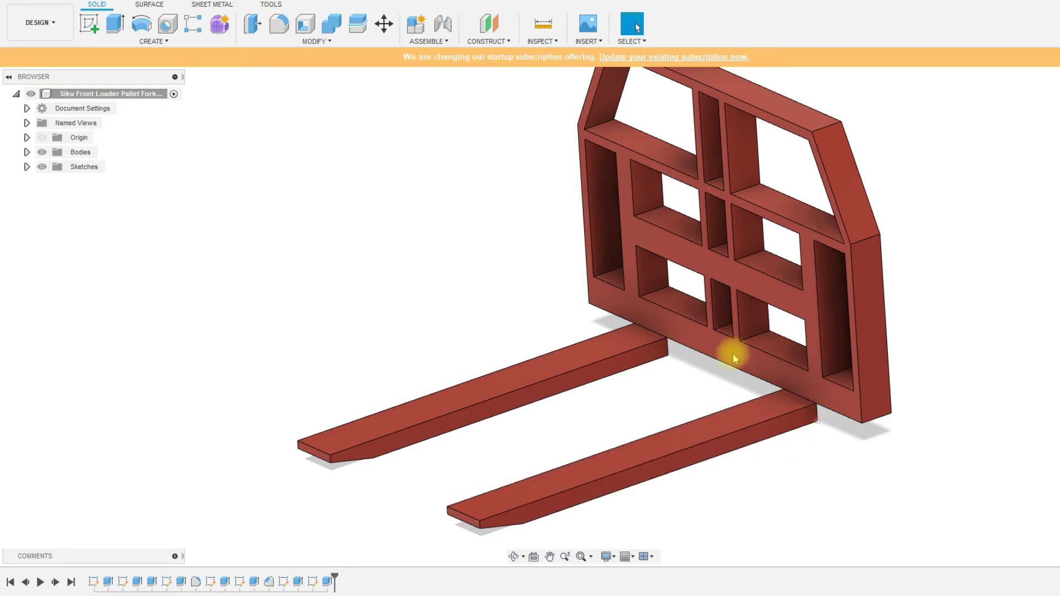
left_click(543, 24)
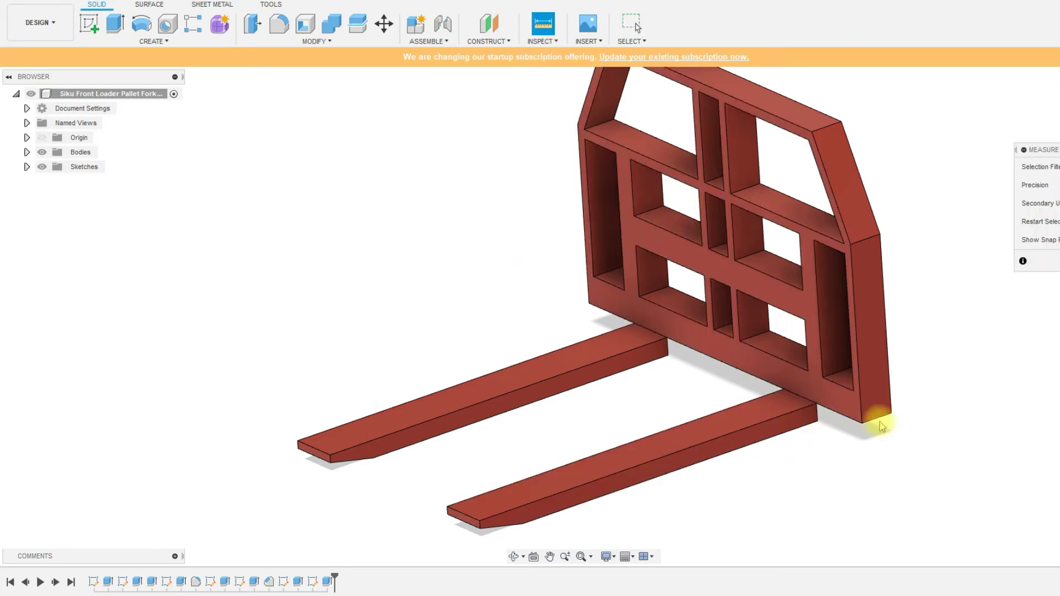
left_click(817, 413)
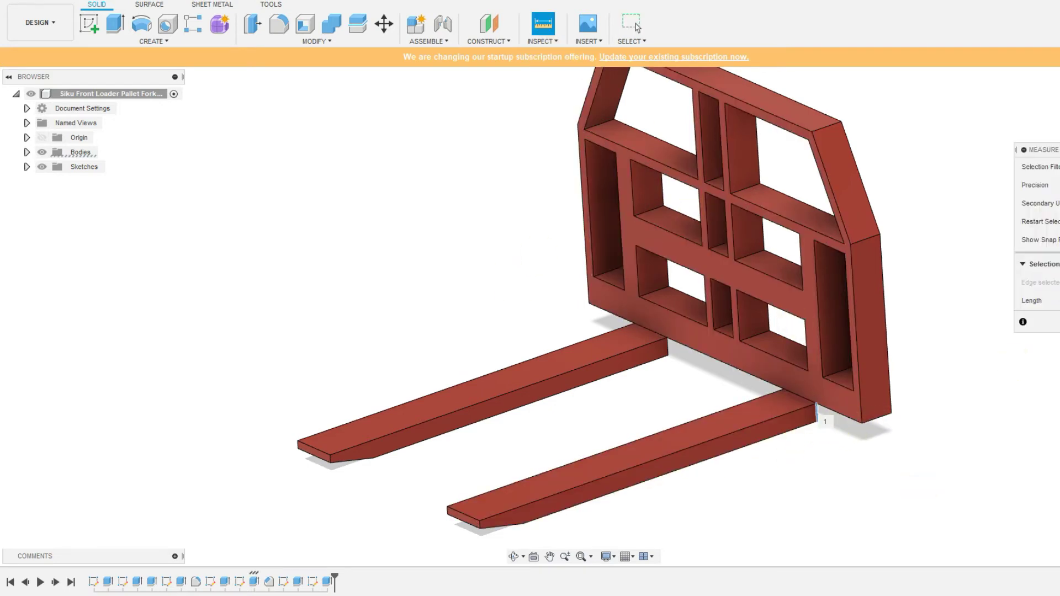
left_click(636, 26)
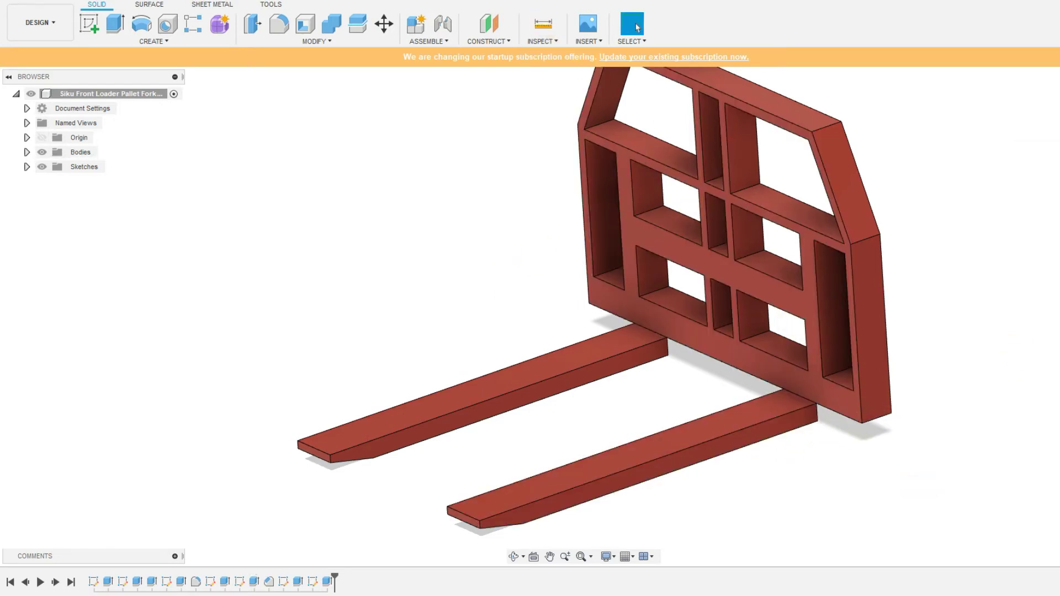
- Start a sketch on the tines' top face and draw a full-width rectangle about 2 mm deep at the left tine's rear end
left_click(95, 30)
left_click(781, 399)
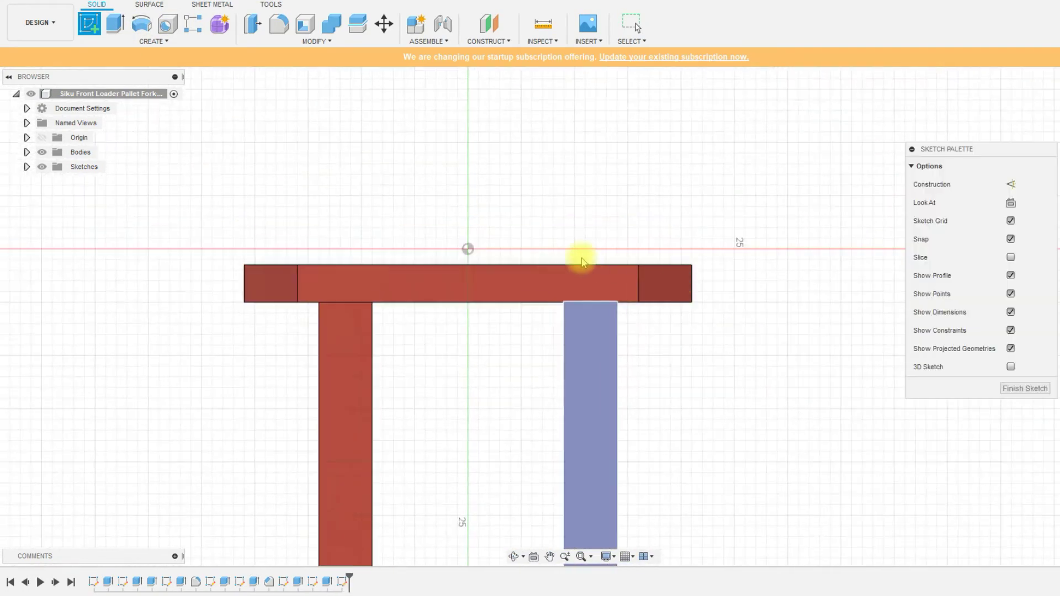
scroll(354, 314, "up", 3)
left_click(114, 25)
scroll(294, 266, "up", 4)
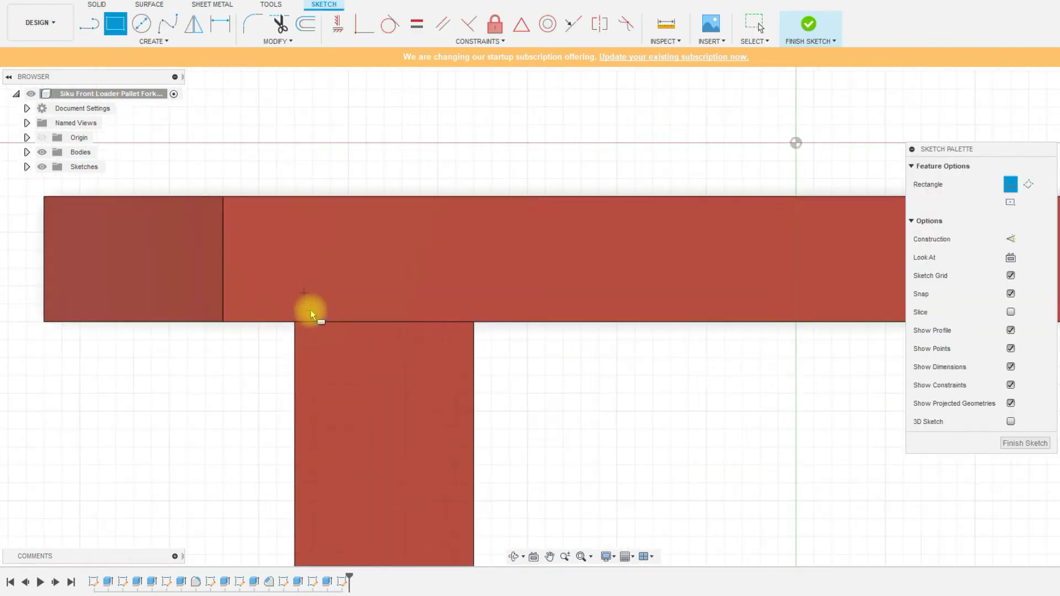
left_click(297, 326)
left_click(473, 390)
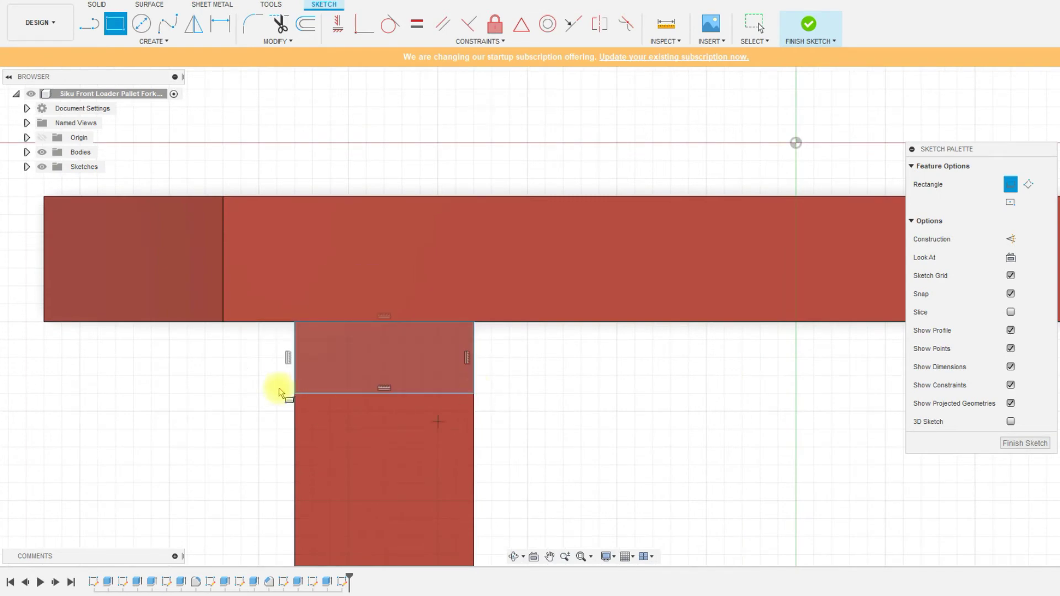
- Draw a matching full-width rectangle about 2 mm deep at the rear end of the right tine
scroll(279, 390, "down", 3)
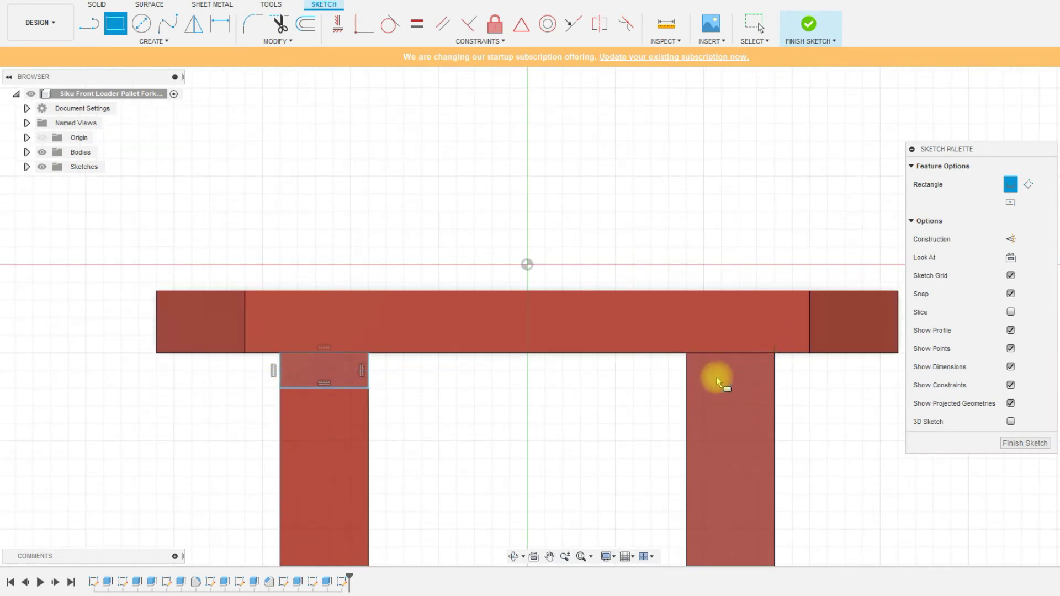
left_click(686, 353)
left_click(774, 388)
scroll(726, 405, "up", 3)
key("Escape")
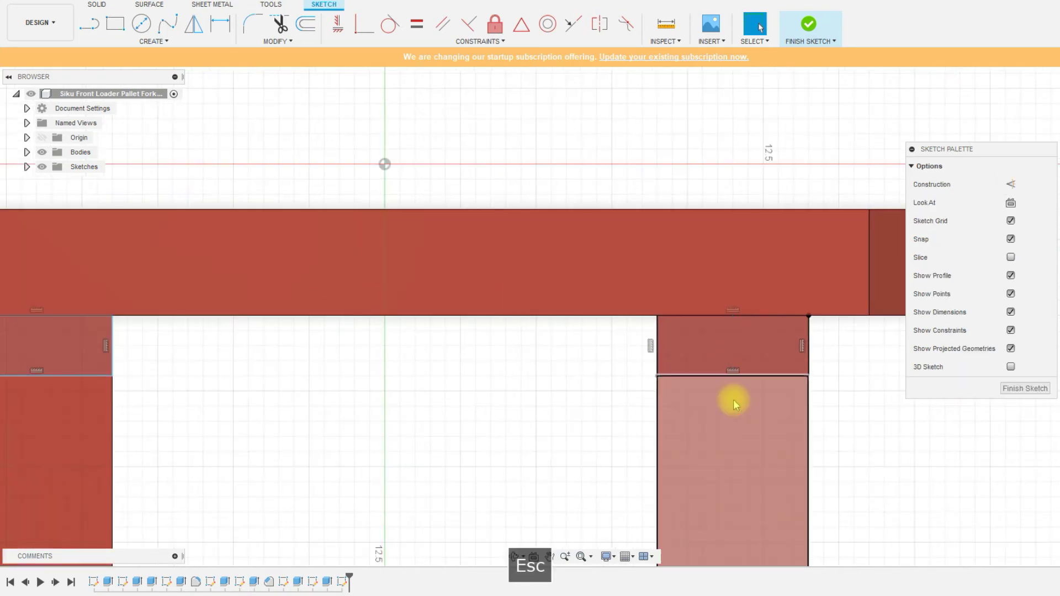
- Dimension the depth of both tine rectangles to 1.8 mm
key("d")
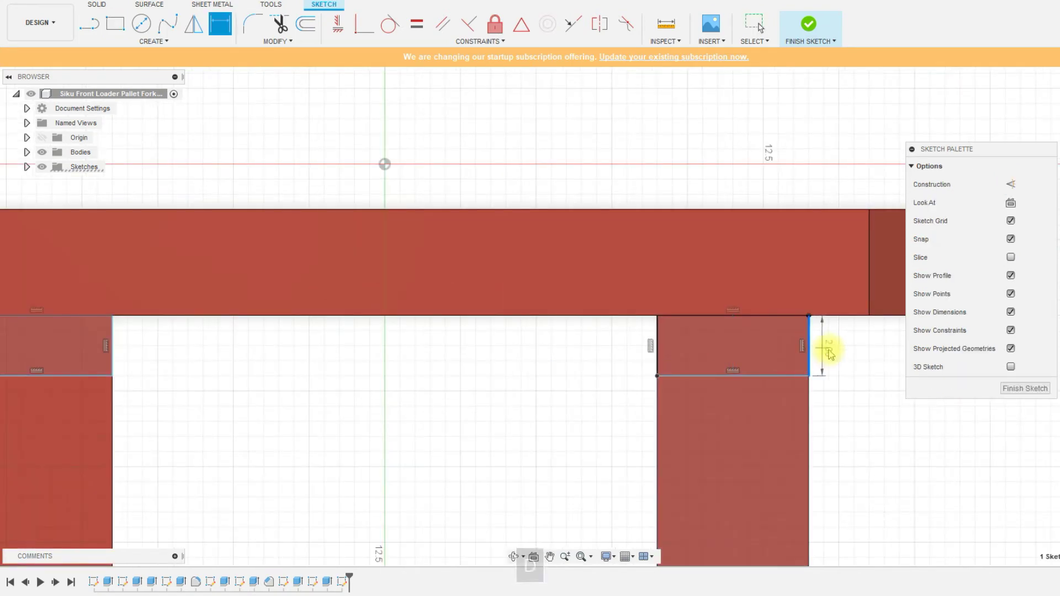
left_click(829, 352)
type("1.8")
key("Return")
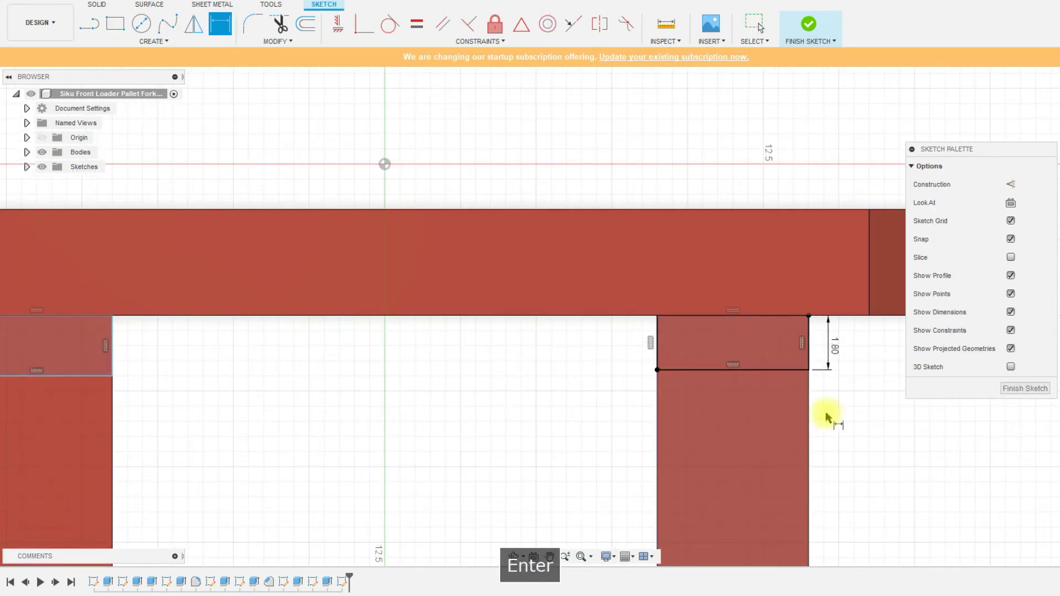
scroll(826, 416, "down", 3)
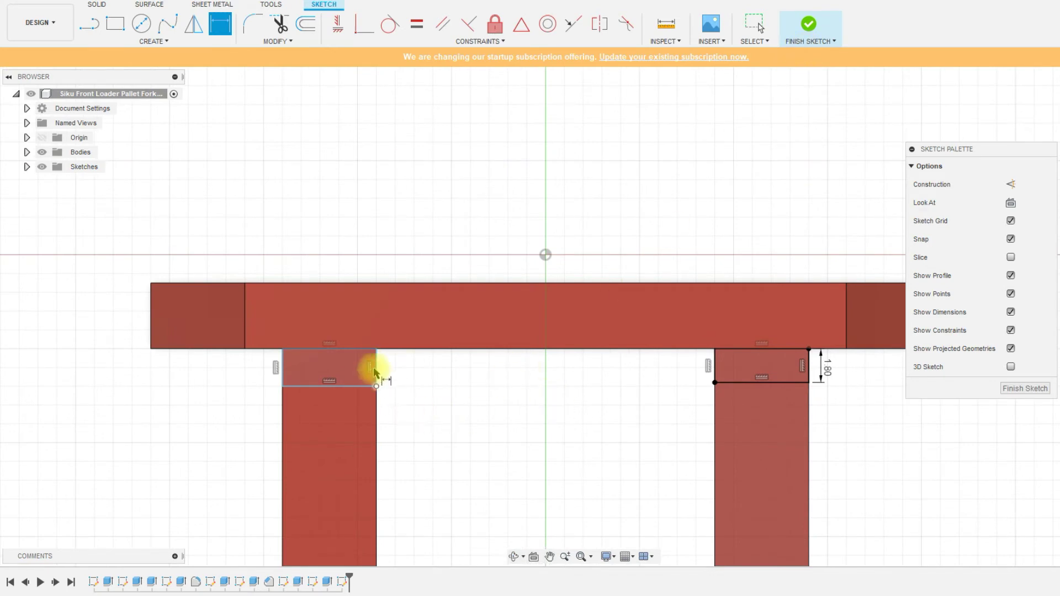
left_click(396, 379)
left_click(397, 373)
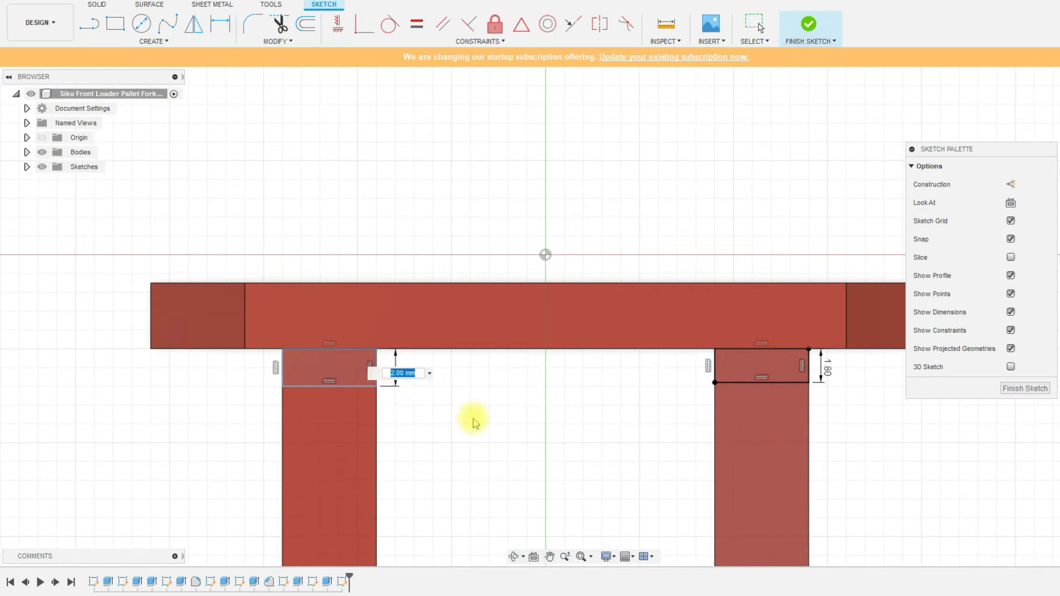
type("1.8")
key("Return")
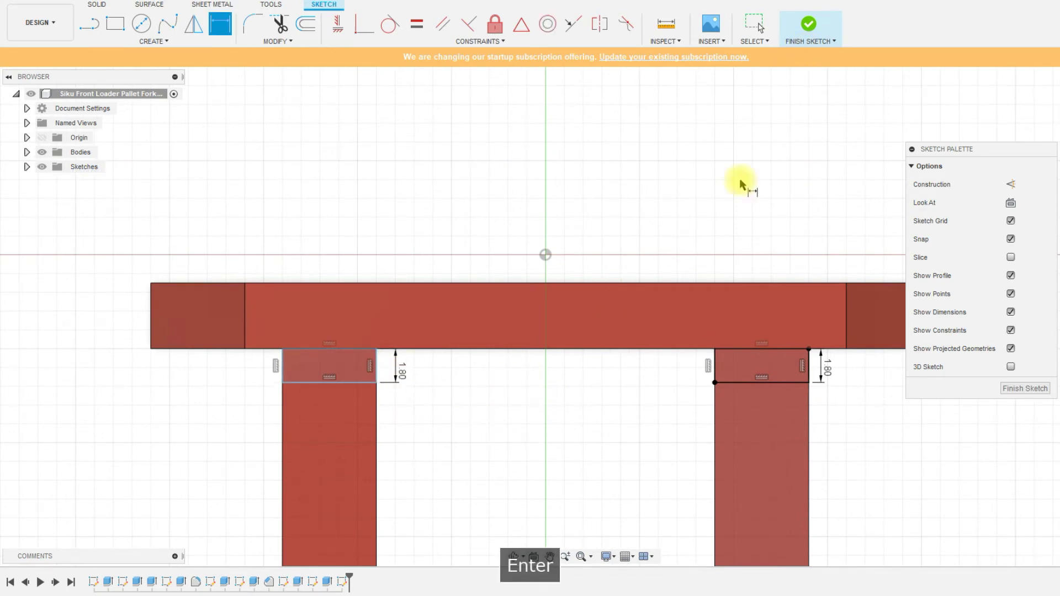
- Finish the sketch and extrude both tine rectangles 18 mm upward as vertical shanks in front of the frame
left_click(816, 30)
mouse_move(606, 379)
middle_mouse_down("shift")
mouse_move(575, 371)
mouse_move(610, 326)
mouse_move(518, 507)
middle_mouse_up("shift")
scroll(517, 508, "up", 3)
left_click(505, 473)
left_click(951, 449, "ctrl")
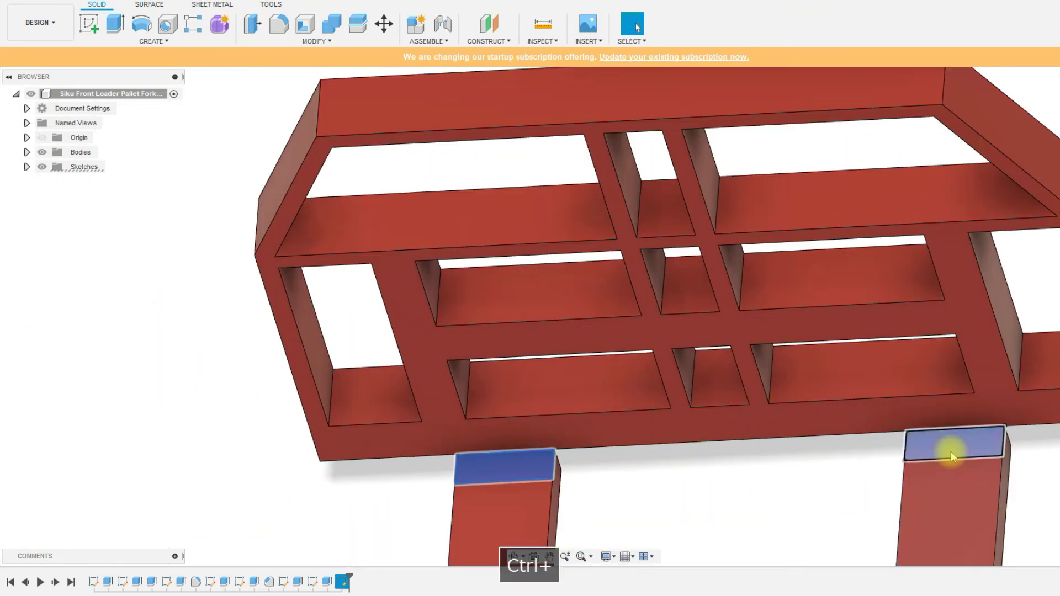
key("e")
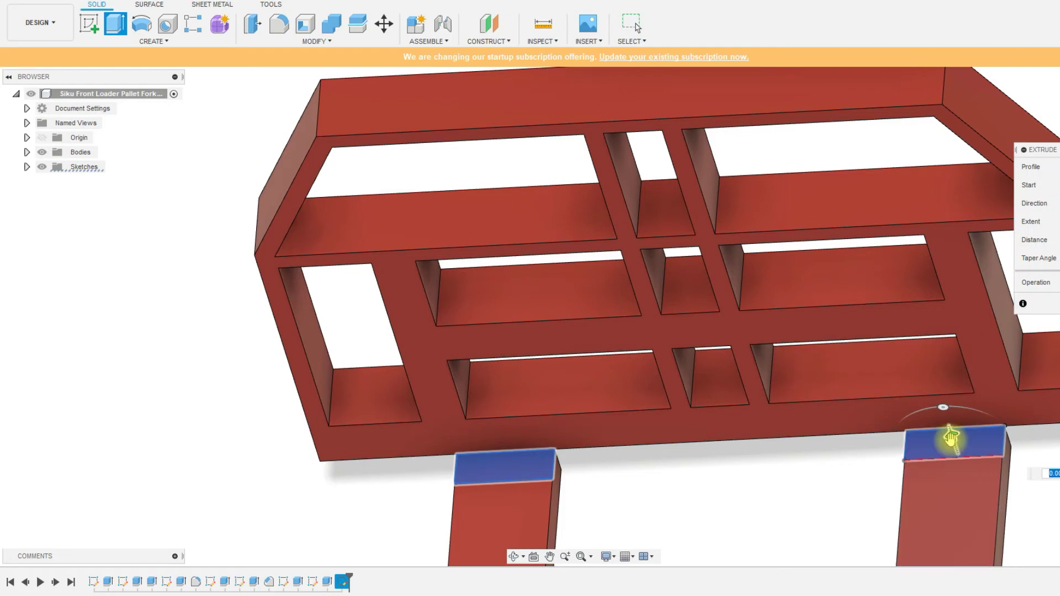
left_click_drag(946, 437, 916, 303)
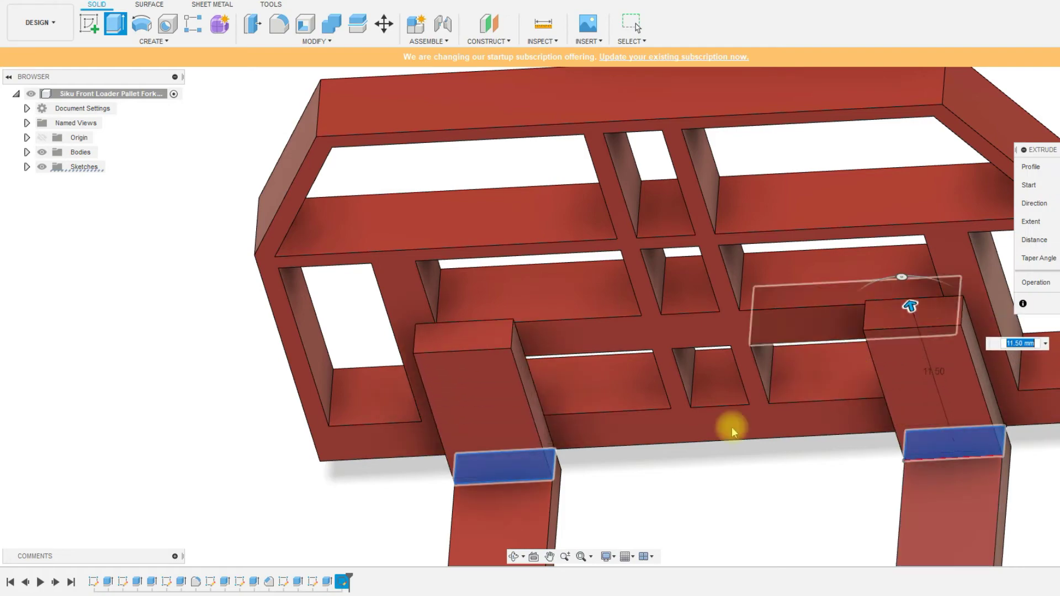
middle_click_drag(730, 429, 497, 461, "shift")
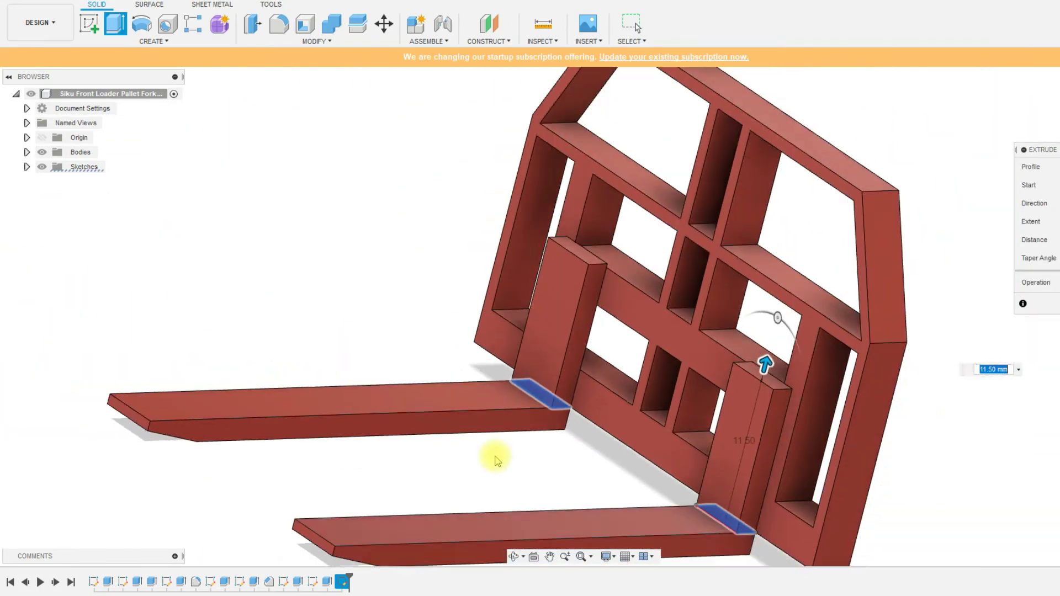
left_click_drag(763, 366, 812, 291)
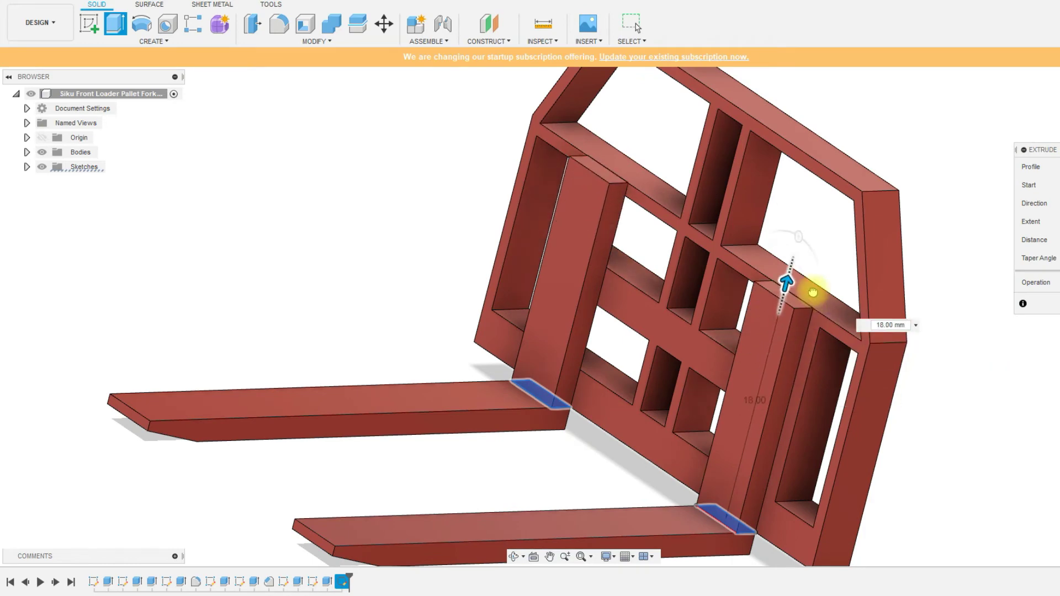
mouse_move(966, 454)
middle_mouse_down("shift")
mouse_move(928, 449)
mouse_move(960, 445)
middle_mouse_up("shift")
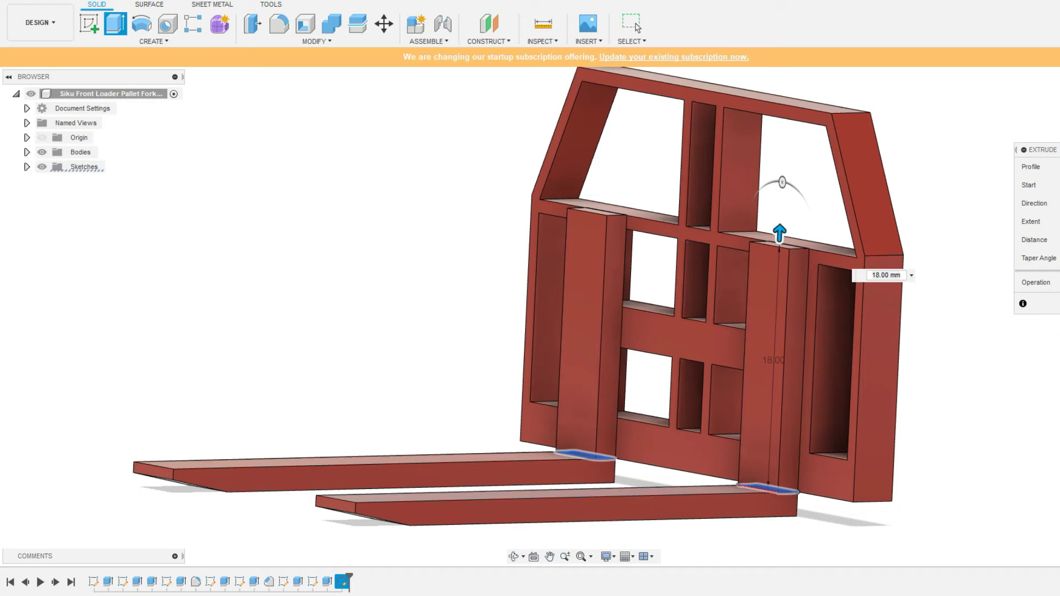
key("Return")
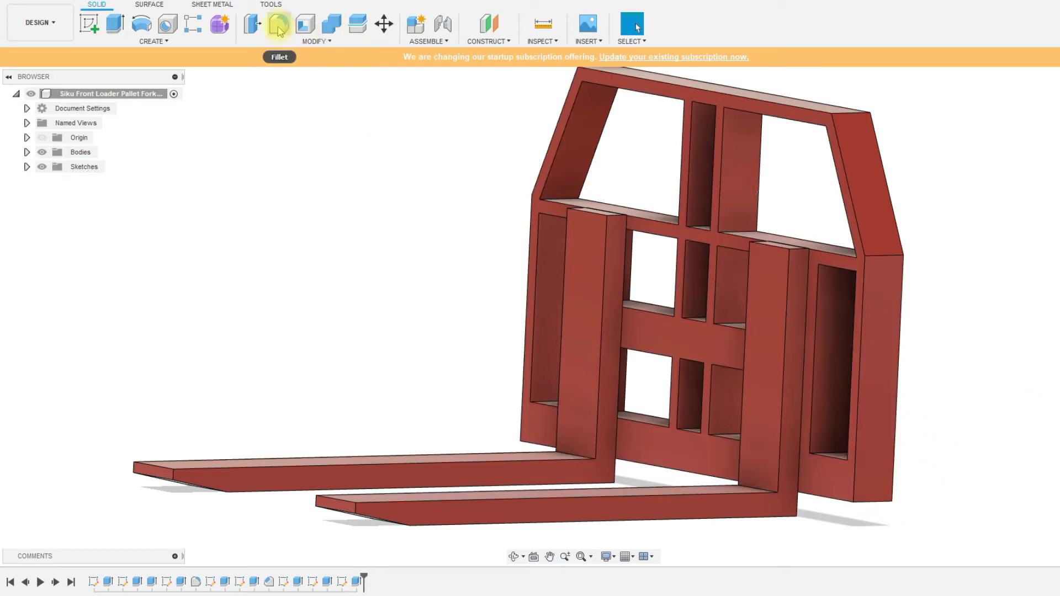
- Fillet the front top edges of both vertical shanks with a 0.5 mm radius
left_click(589, 214)
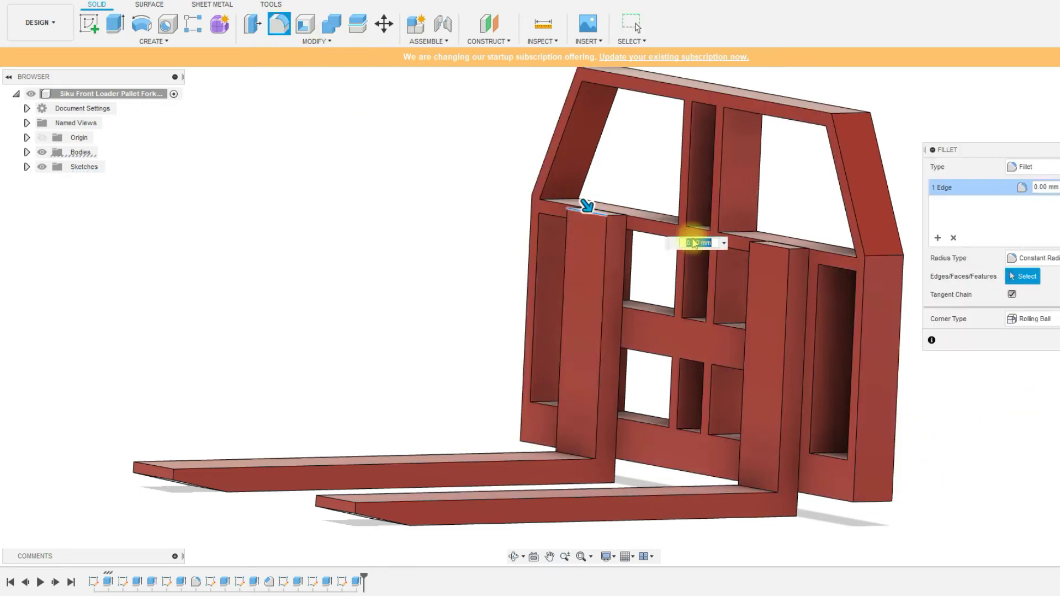
left_click(773, 243)
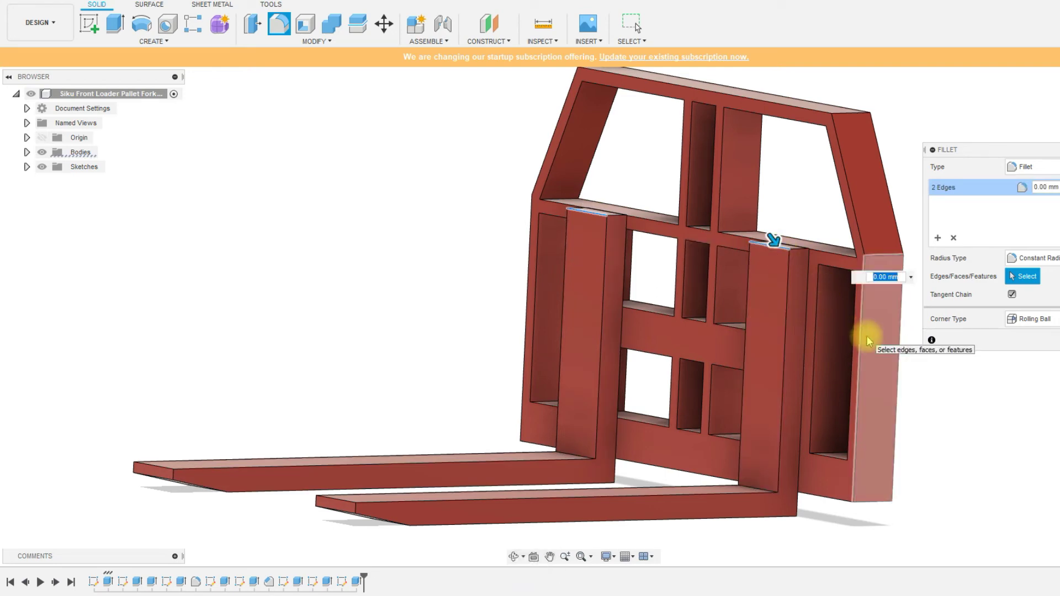
type("5")
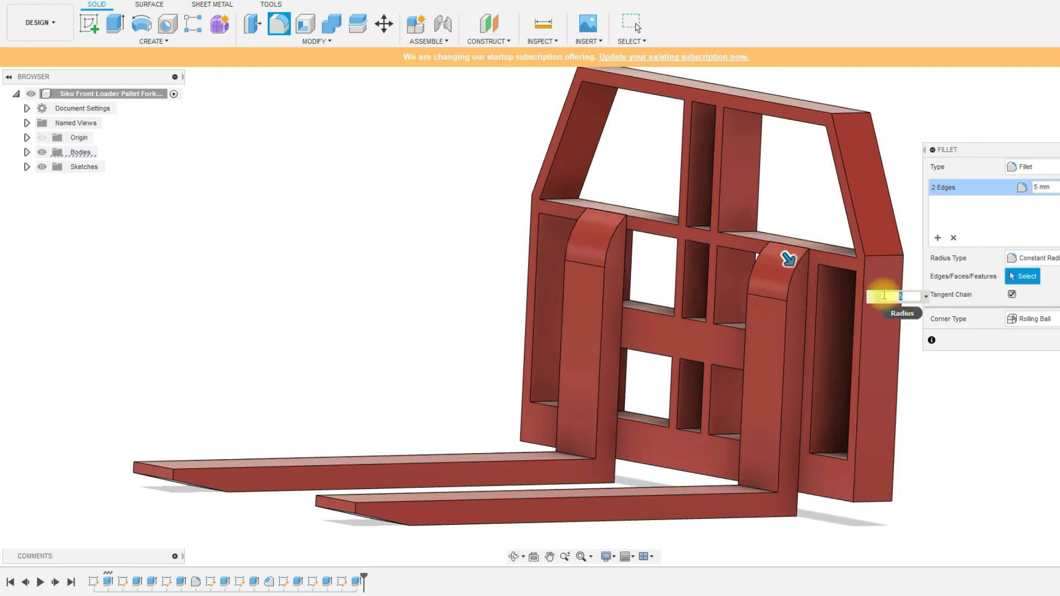
type("1")
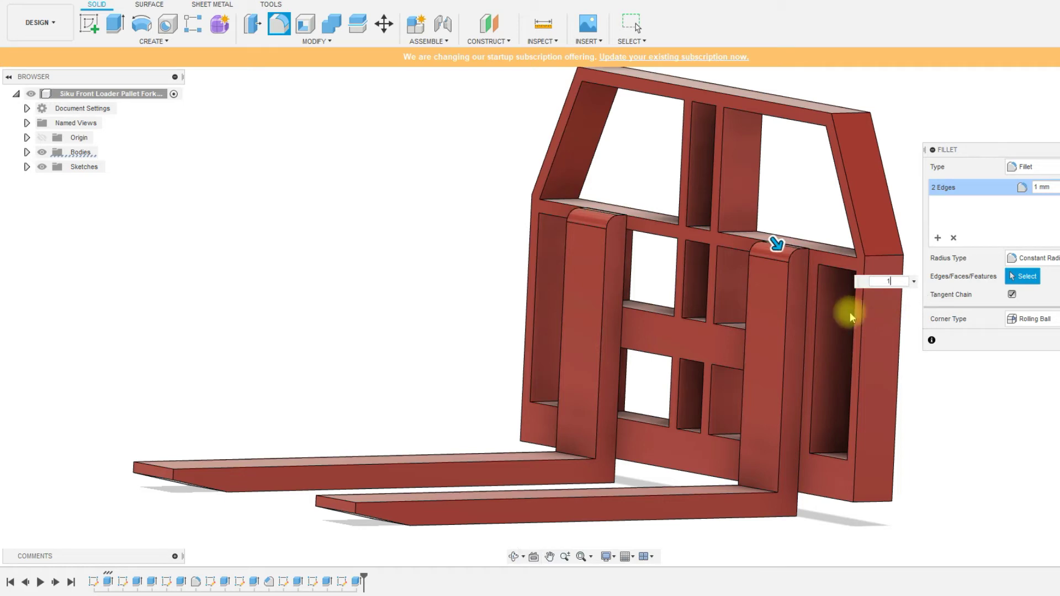
left_click_drag(898, 282, 870, 279)
type("0.")
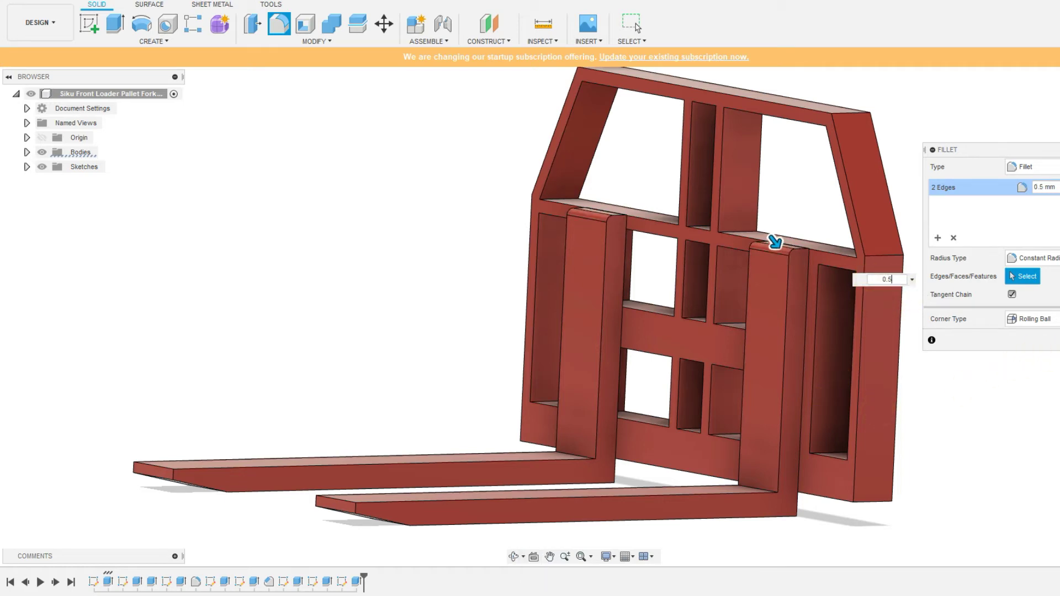
type("5")
key("Return")
- Fillet the outer lower rear corners of both forks, where tine meets shank, with a 2 mm radius
middle_click_drag(938, 433, 814, 428, "shift")
left_click(279, 24)
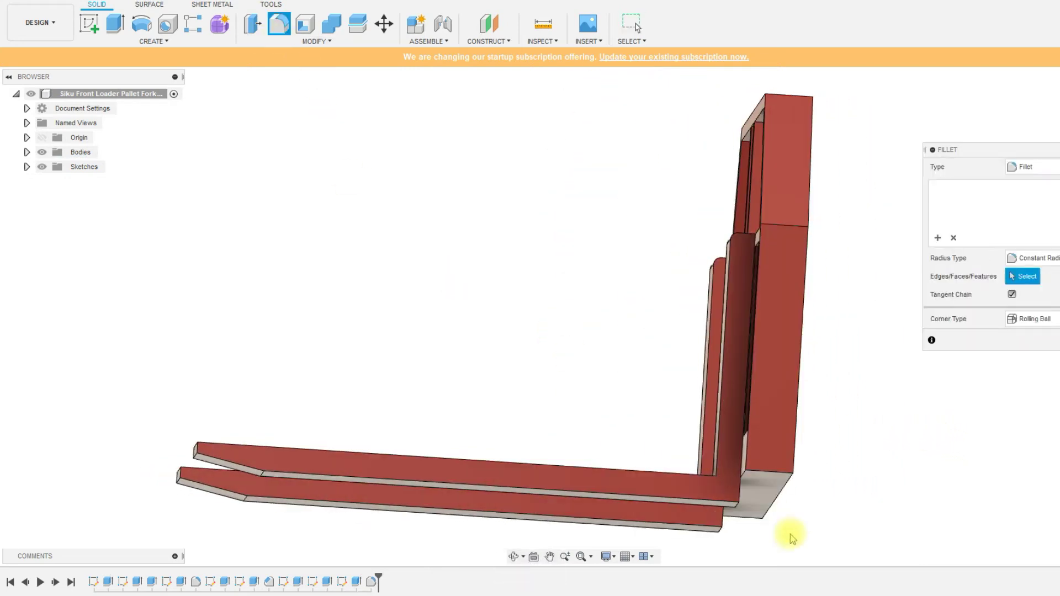
scroll(793, 539, "up", 5)
middle_click_drag(745, 525, 510, 264, "shift")
left_click(511, 264)
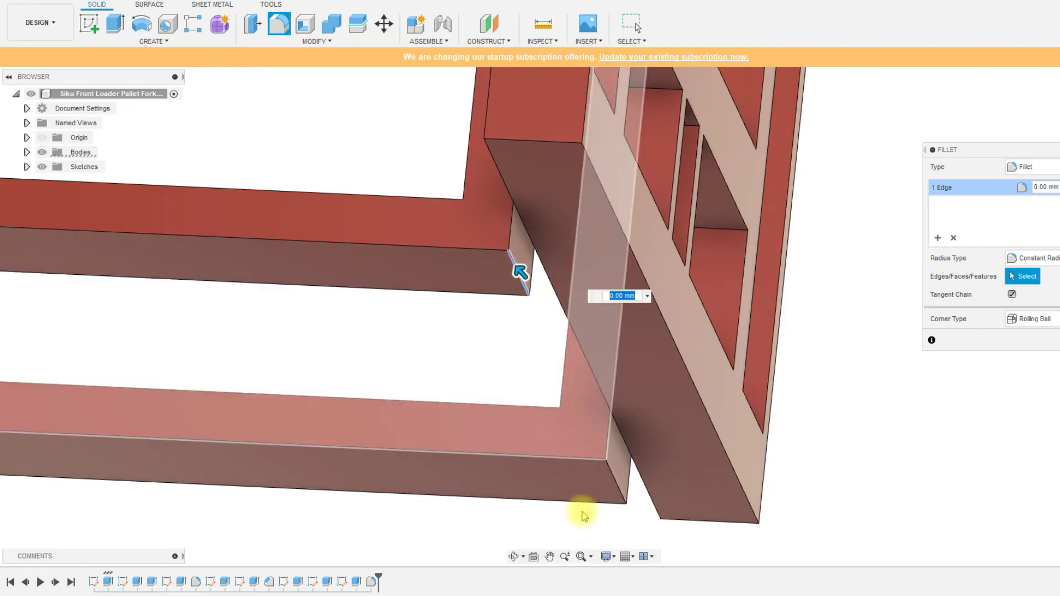
left_click(612, 489, "ctrl")
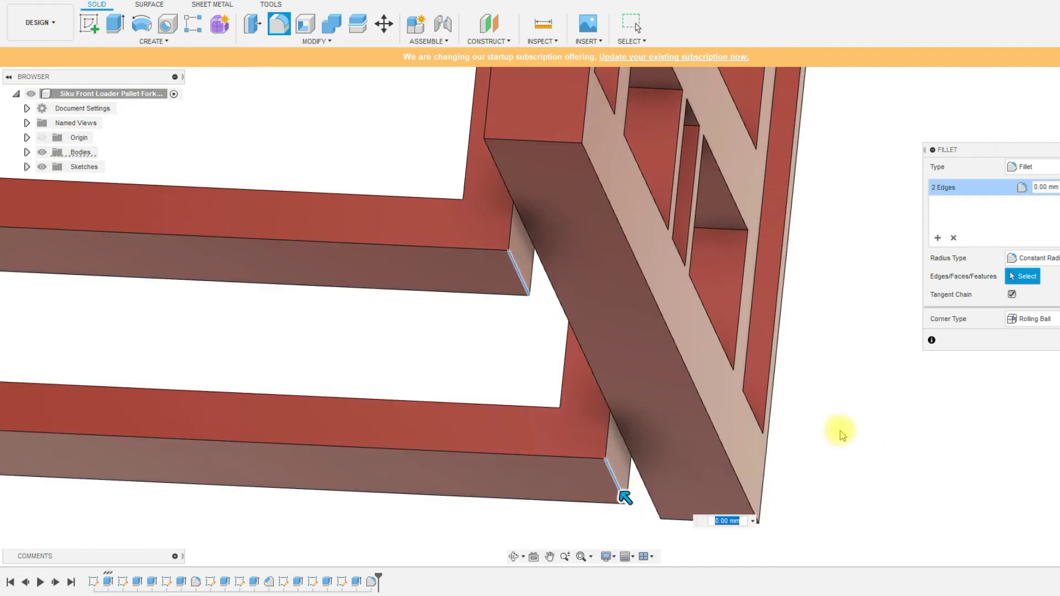
type("2")
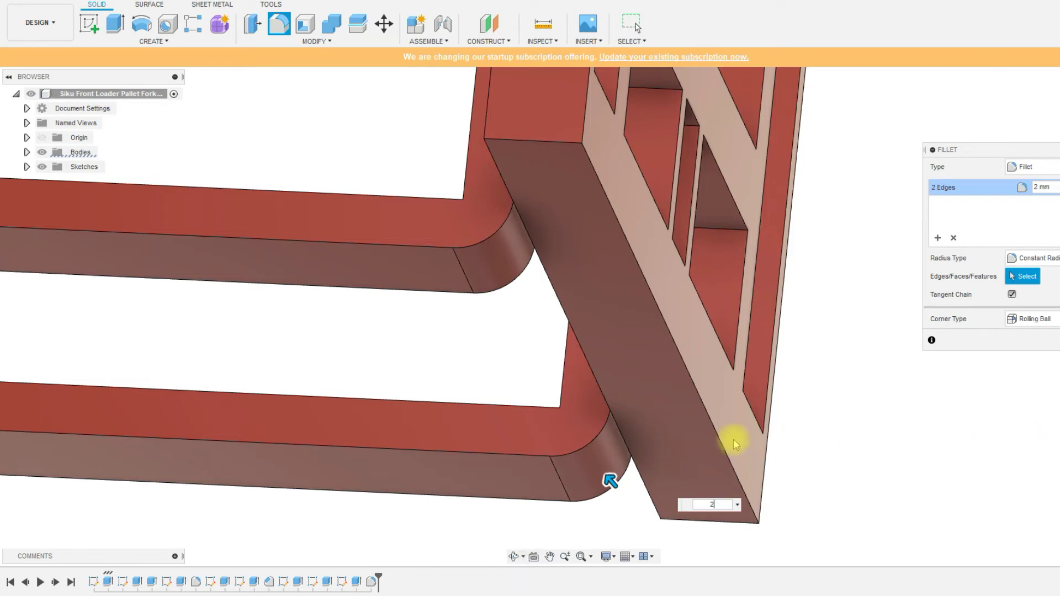
middle_click_drag(648, 382, 938, 408, "shift")
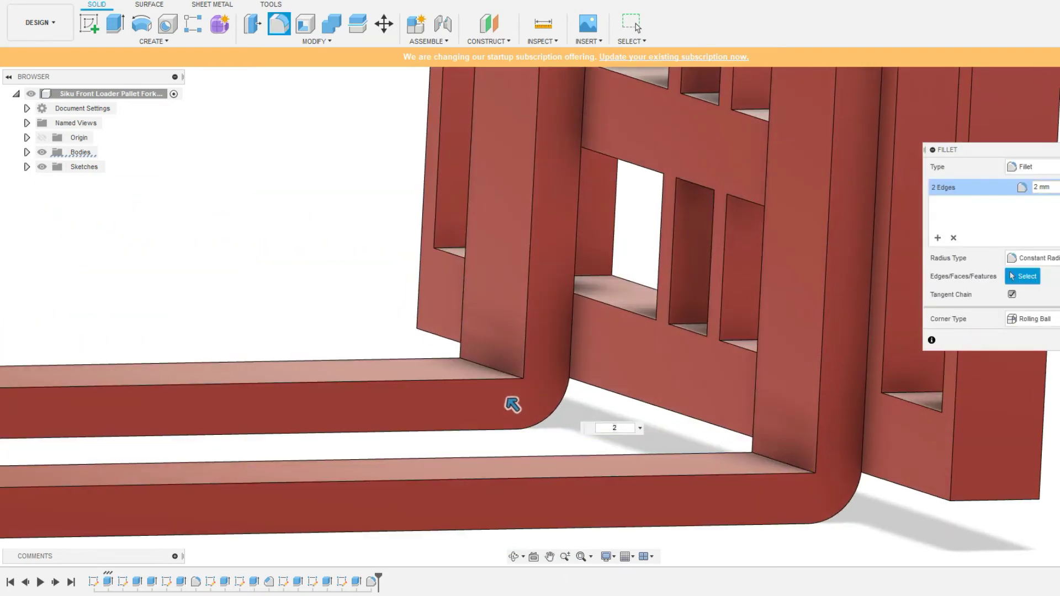
key("Return")
- Fillet the inner corner edges between tine and shank on both forks with a 0.5 mm radius
middle_click_drag(620, 416, 320, 138, "shift")
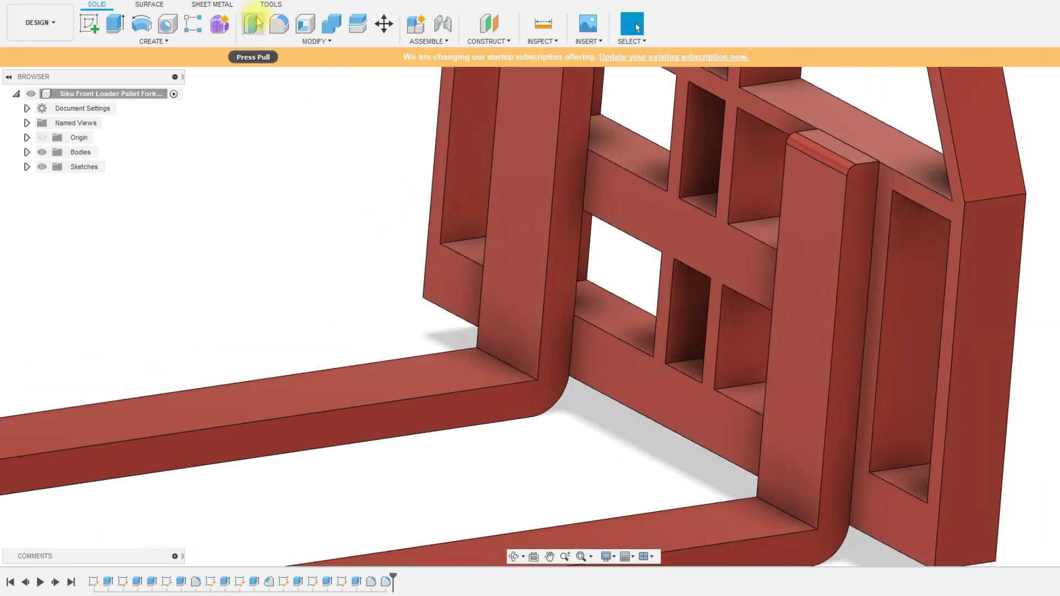
left_click(279, 23)
left_click(514, 368)
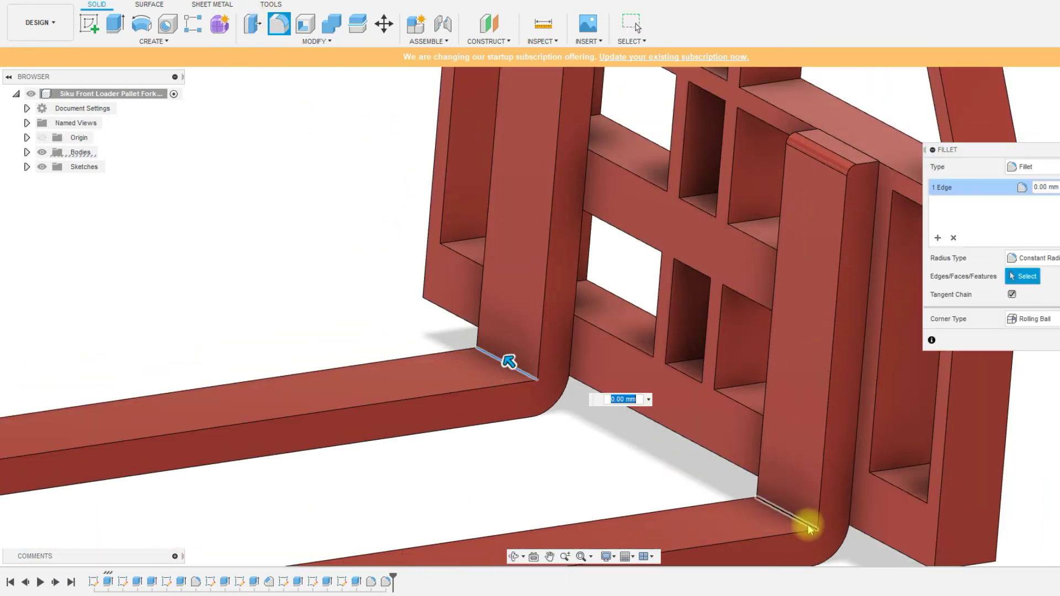
left_click(810, 529, "ctrl")
type("0.5")
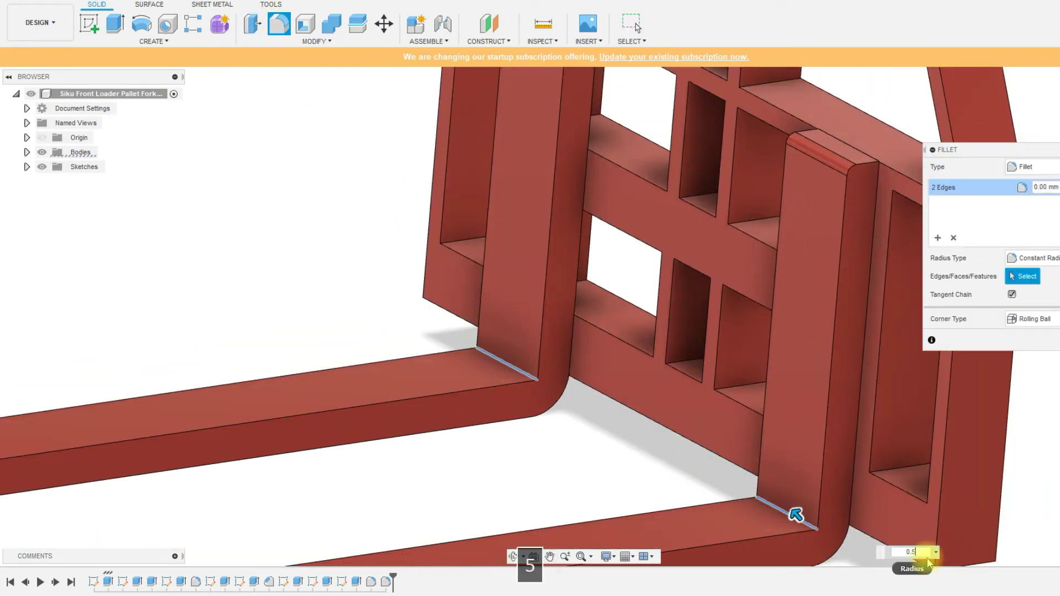
scroll(703, 434, "down", 5)
mouse_move(670, 438)
middle_mouse_down("shift")
mouse_move(632, 408)
mouse_move(679, 446)
middle_mouse_up("shift")
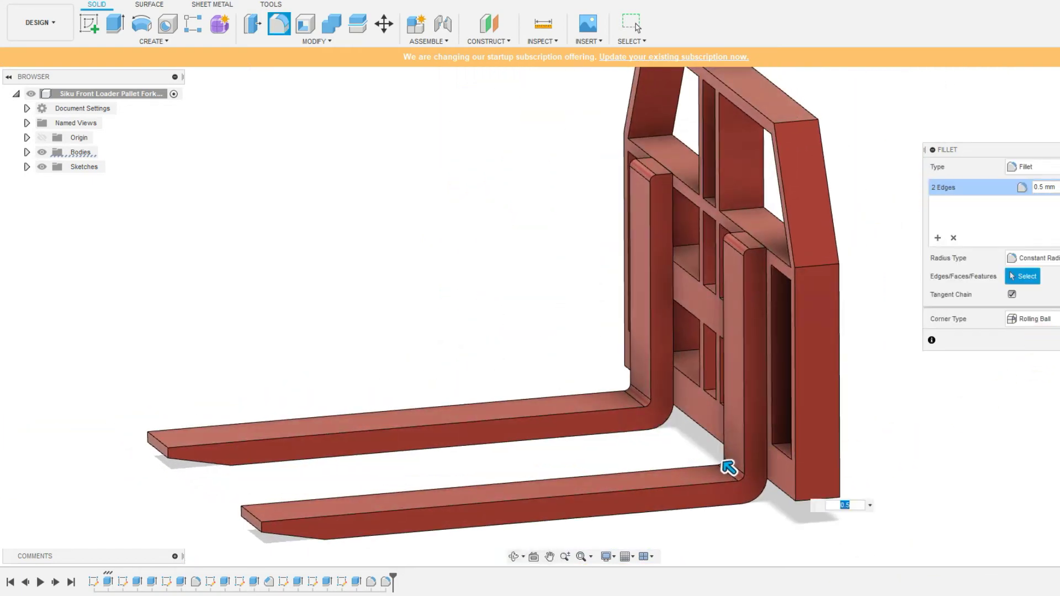
key("Return")
- Fillet the rear top edges of both shanks, facing the frame, with a 1 mm radius
scroll(800, 489, "down", 3)
middle_click_drag(800, 490, 700, 483, "shift")
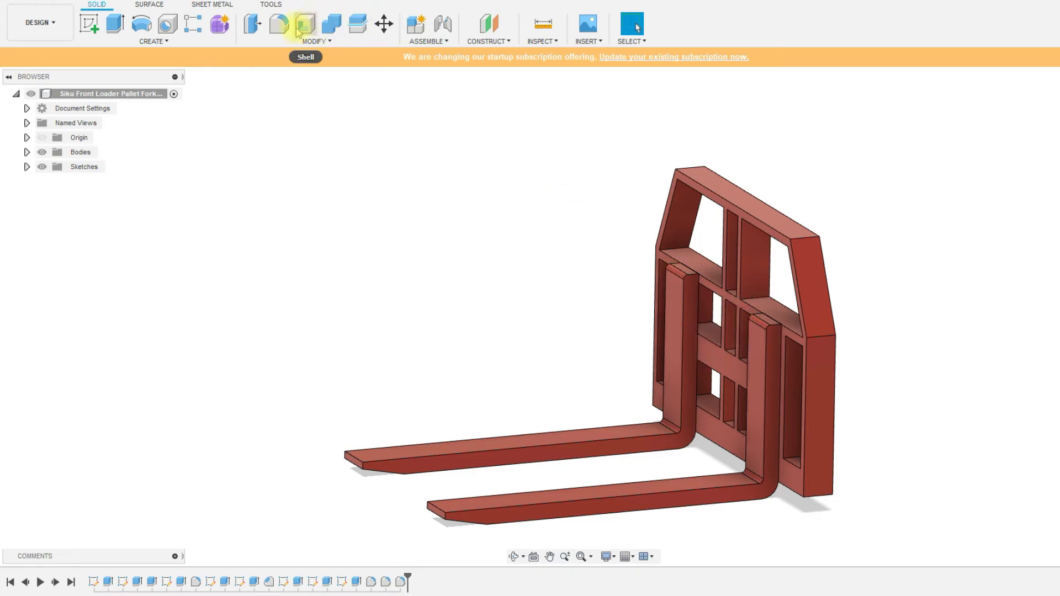
left_click(279, 23)
scroll(701, 273, "up", 5)
left_click(686, 278)
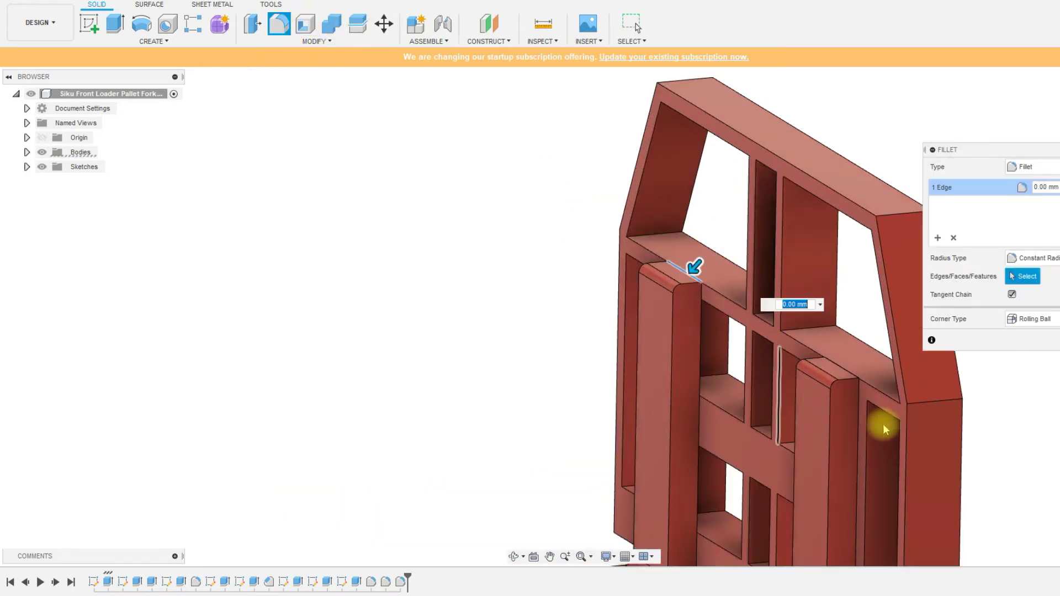
left_click(843, 371, "ctrl")
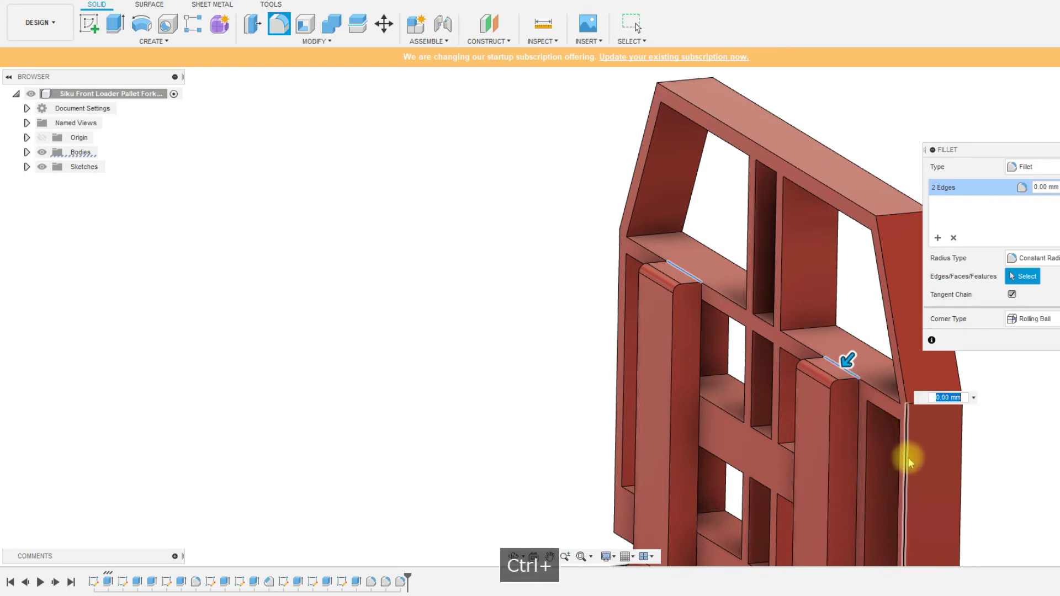
type("0.5")
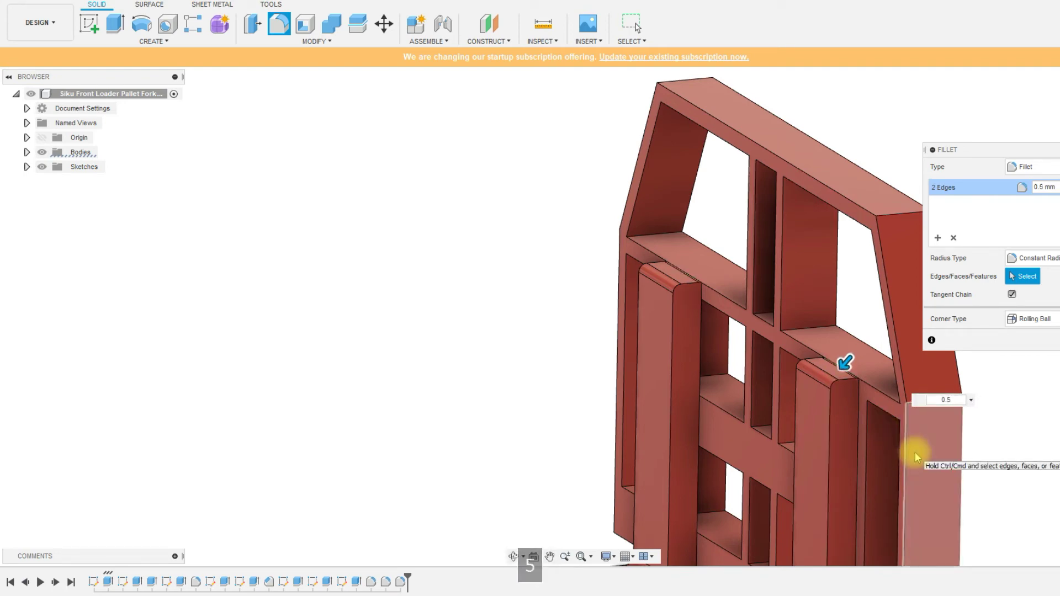
scroll(818, 362, "up", 5)
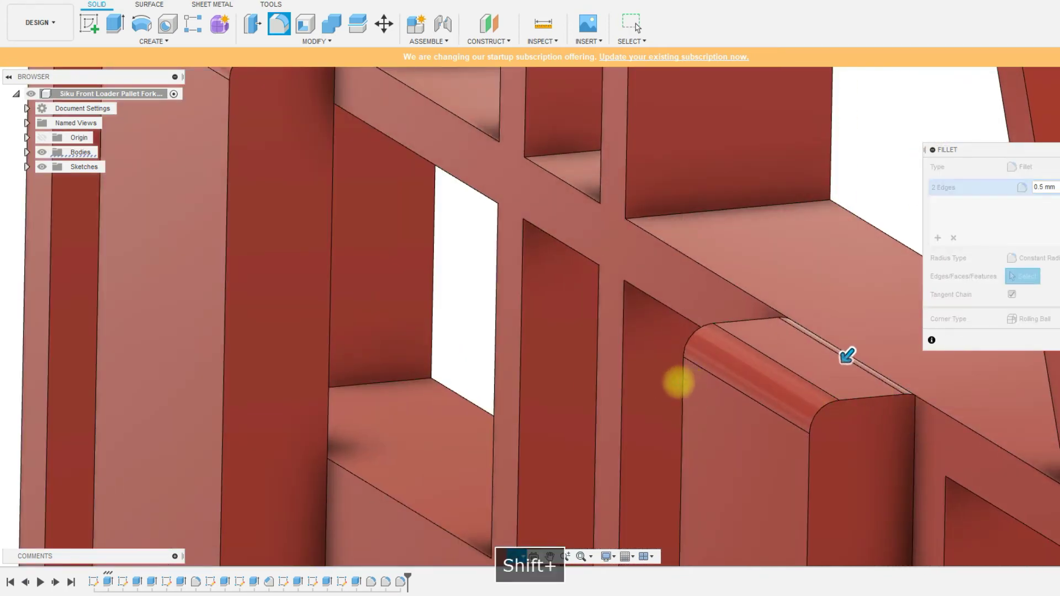
middle_click_drag(679, 379, 684, 387, "shift")
left_click(928, 393)
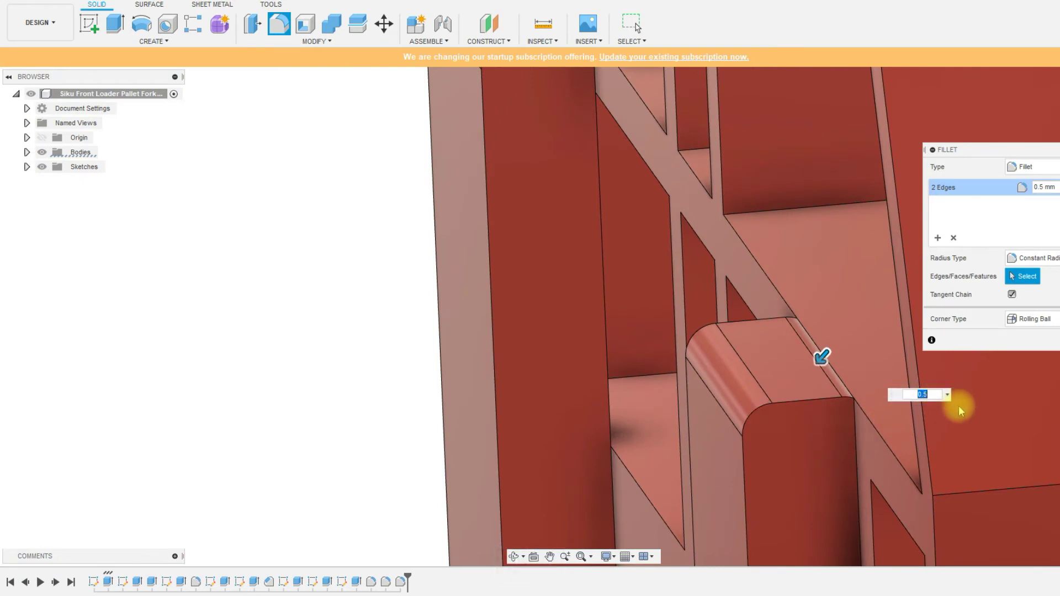
type("1")
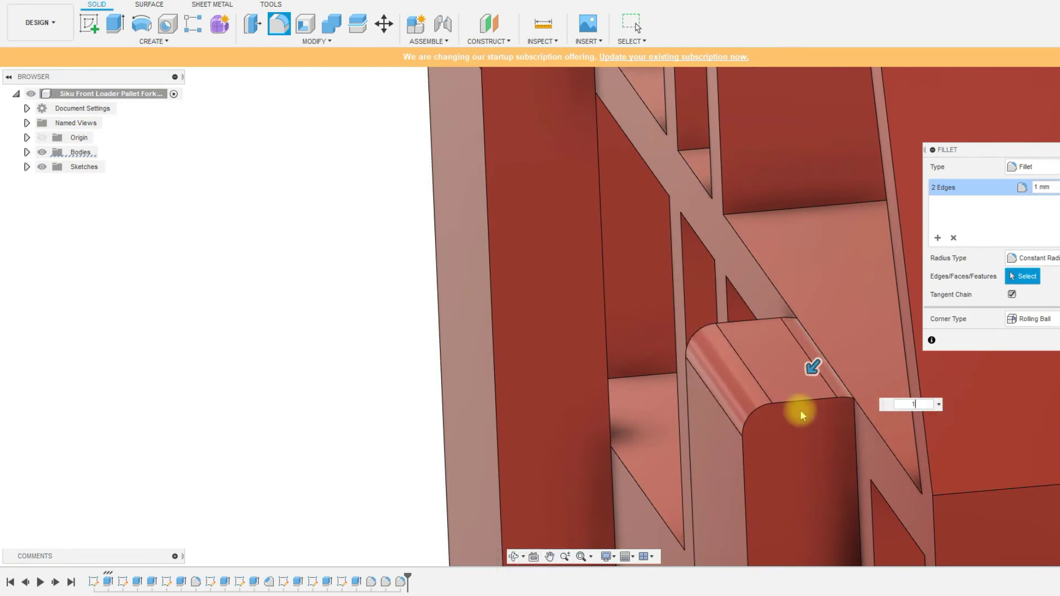
mouse_move(801, 413)
middle_mouse_down("shift")
mouse_move(816, 445)
mouse_move(799, 436)
mouse_move(812, 428)
mouse_move(802, 412)
middle_mouse_up("shift")
scroll(802, 412, "down", 3)
scroll(1010, 432, "down", 2)
left_click(1057, 341)
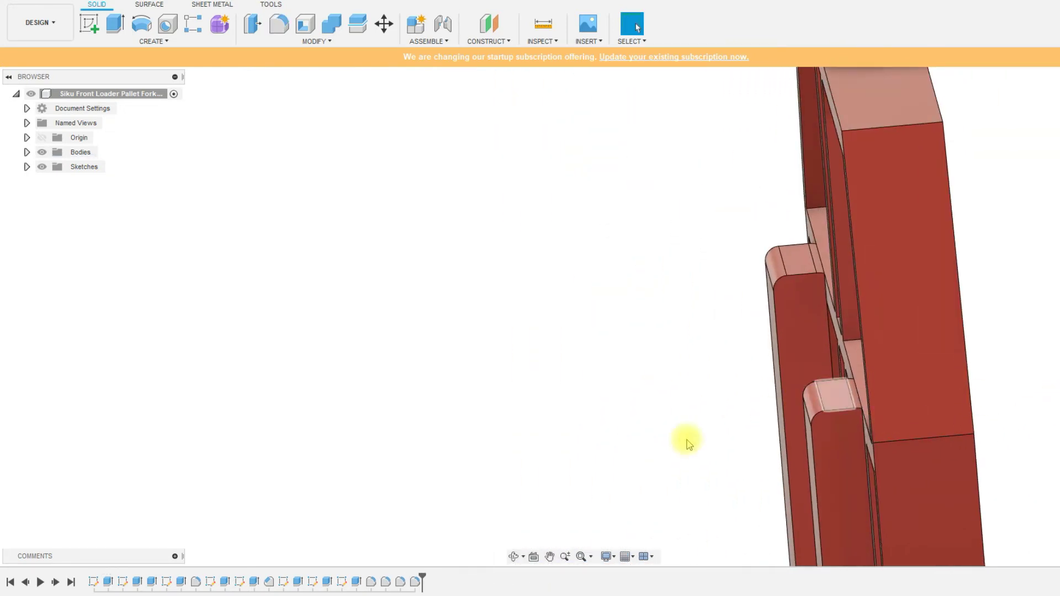
- Edit the extrusion of the two shanks and set its distance to 18.5 mm
double_click(343, 581)
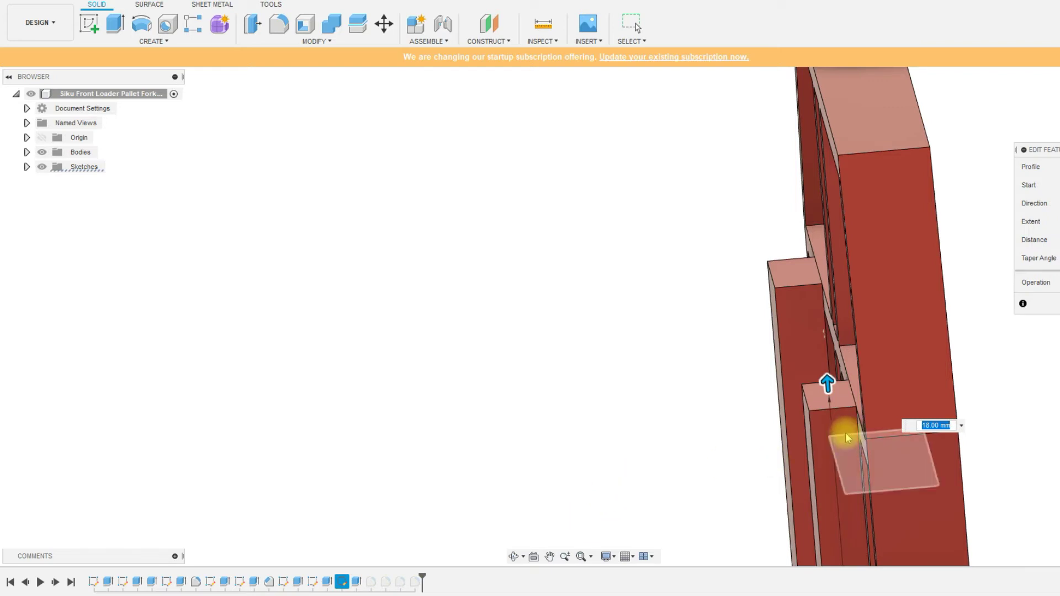
left_click(932, 424)
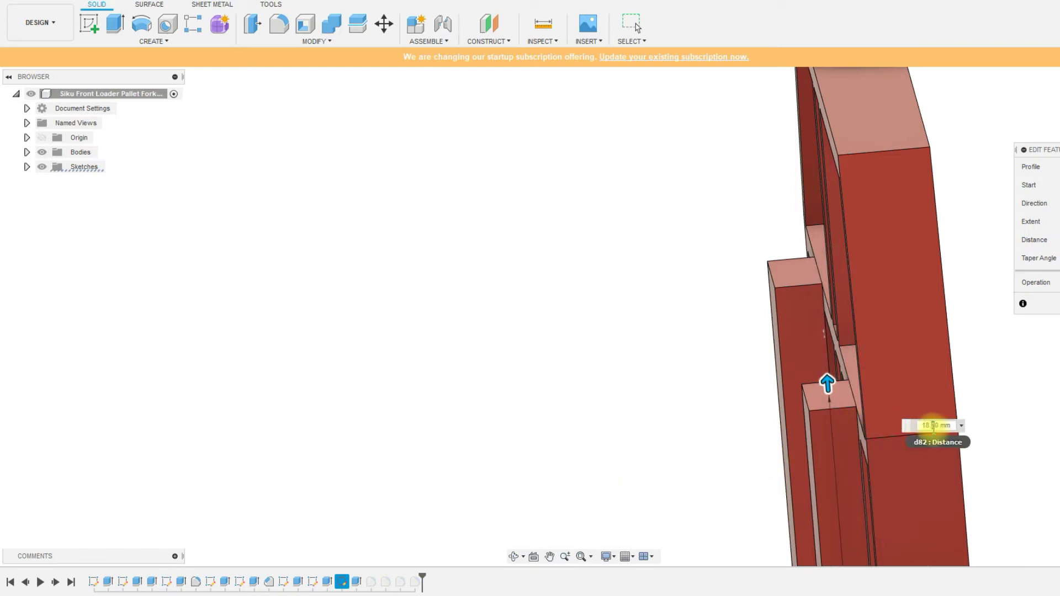
type("5")
key("Return")
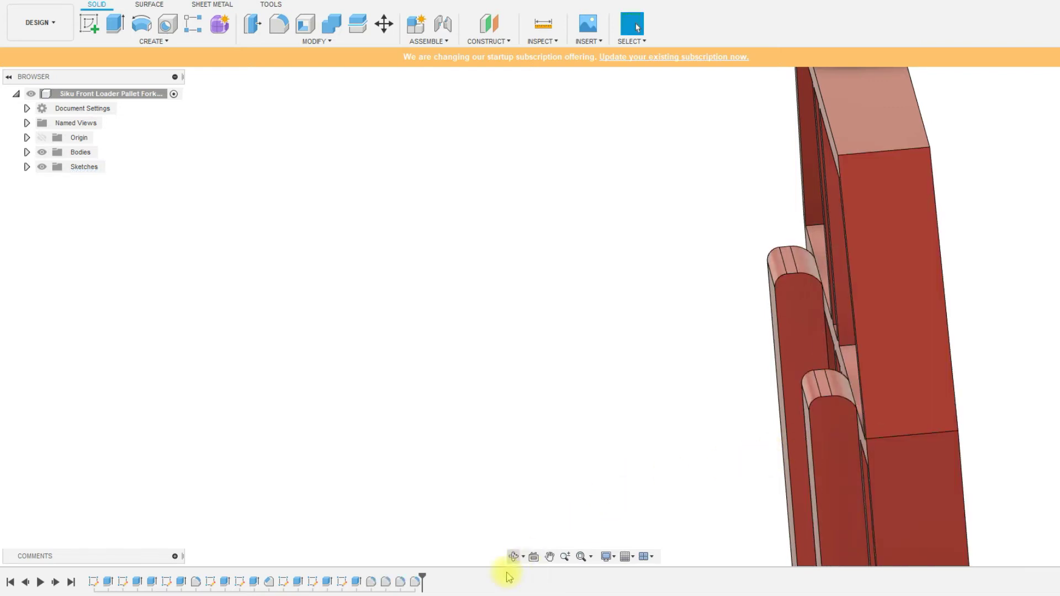
- Edit the fillet on the shanks' rear top edges and reduce its radius to 0.5 mm
double_click(421, 581)
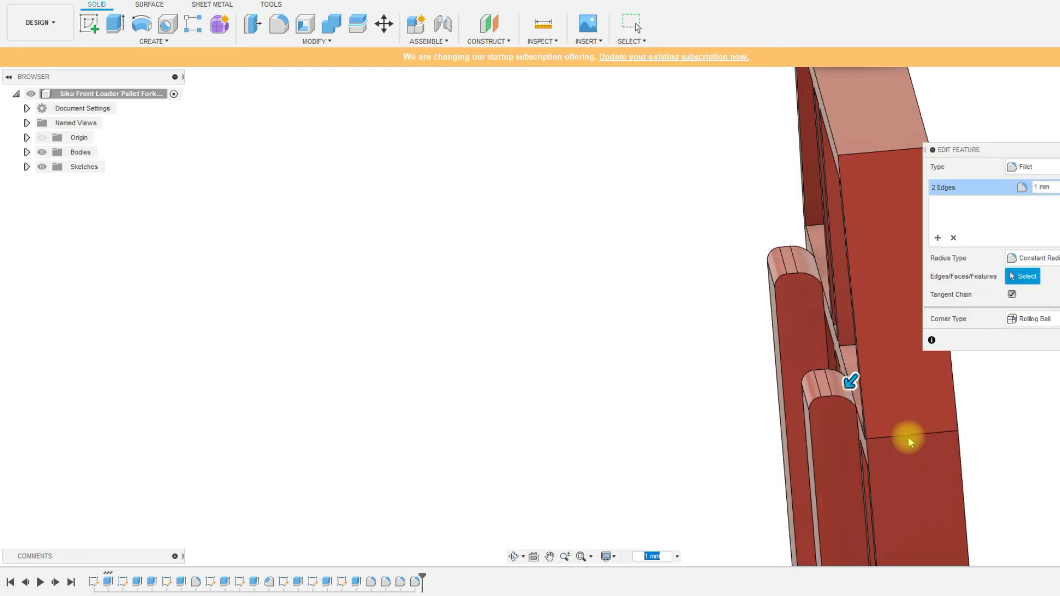
left_click(1034, 185)
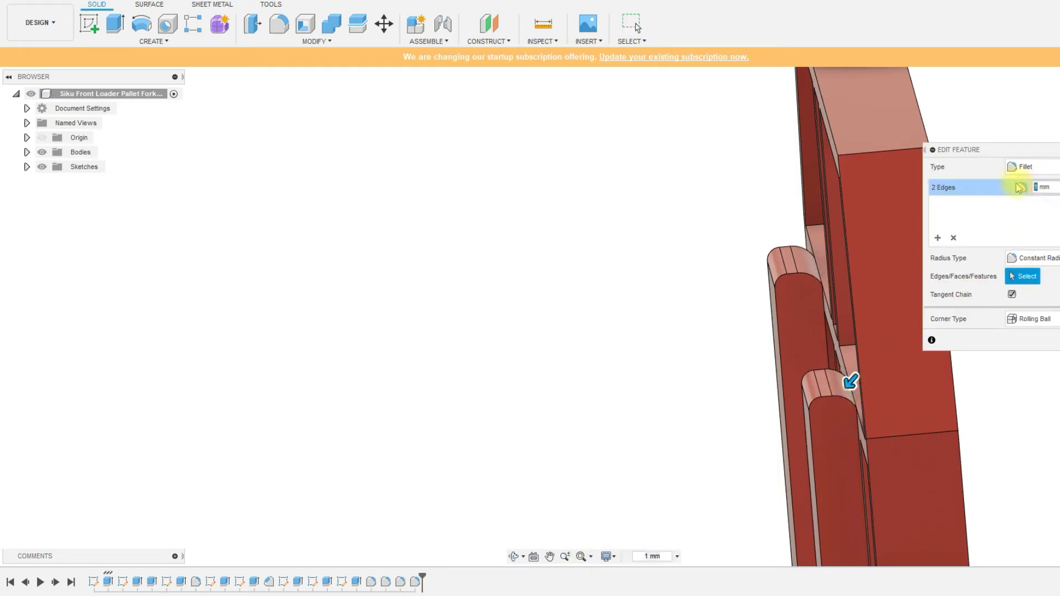
type("5")
key("Return")
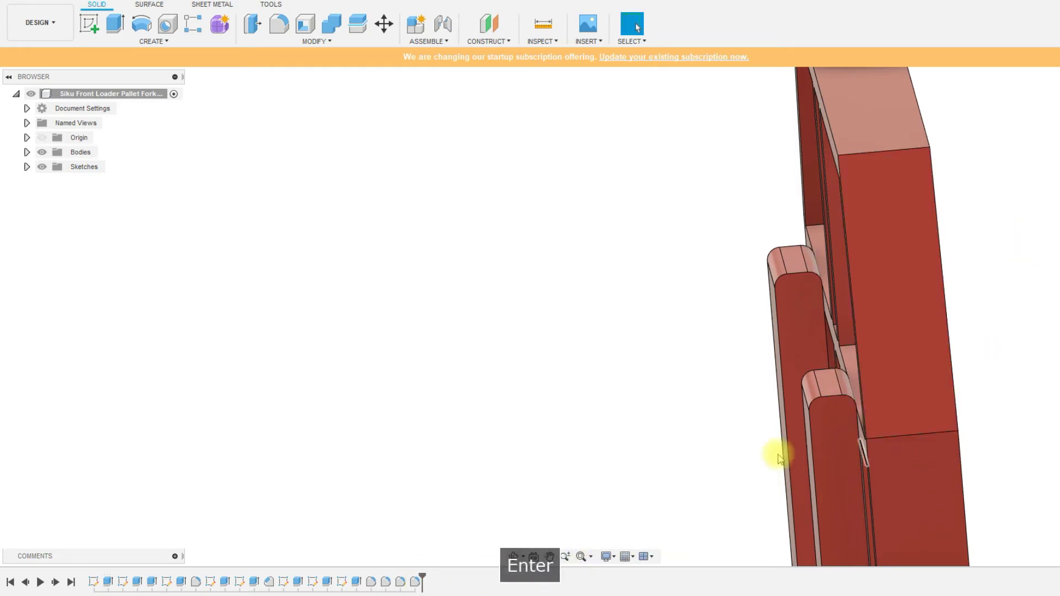
- Save the design as a new version with the description "User Saved"
middle_click_drag(721, 409, 525, 375, "shift")
scroll(680, 353, "down", 5)
key("ctrl+s")
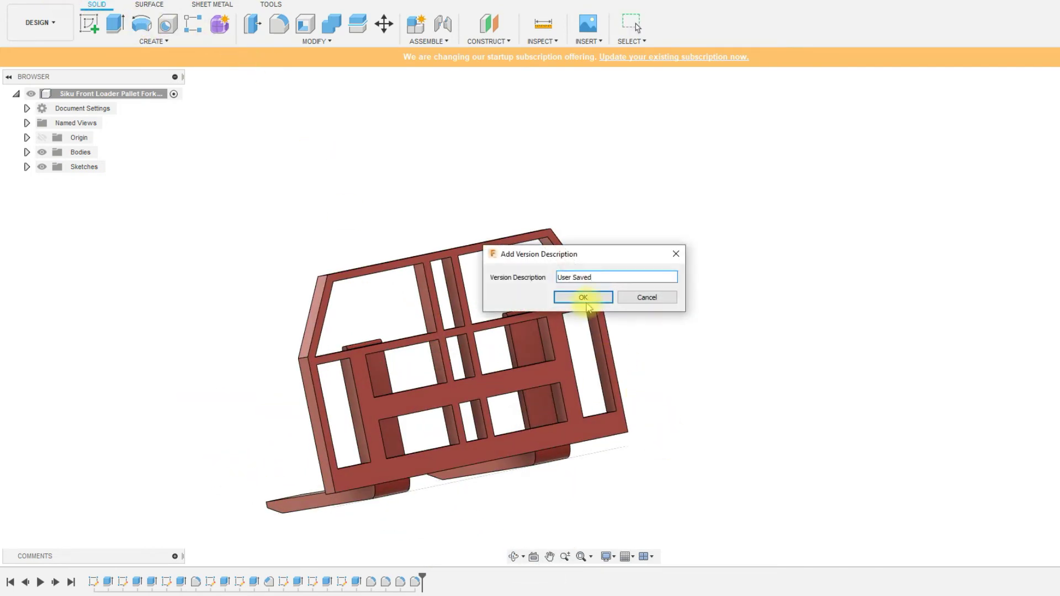
left_click(583, 297)
- Start a sketch on the inner side face of the frame's outer slot and draw a circle about 3.6 mm in diameter behind the frame
scroll(380, 454, "up", 3)
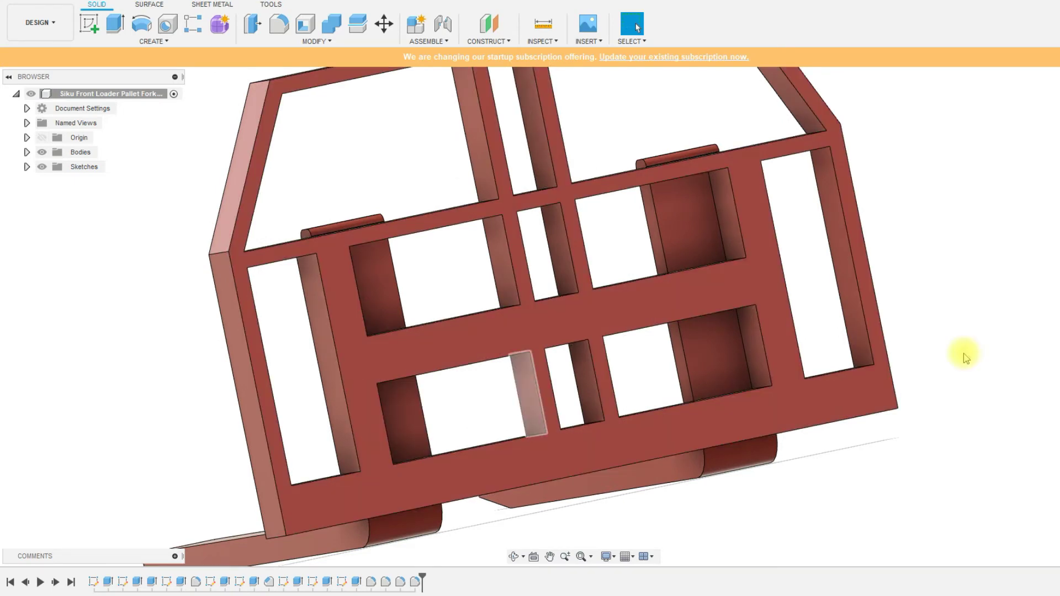
scroll(963, 355, "down", 2)
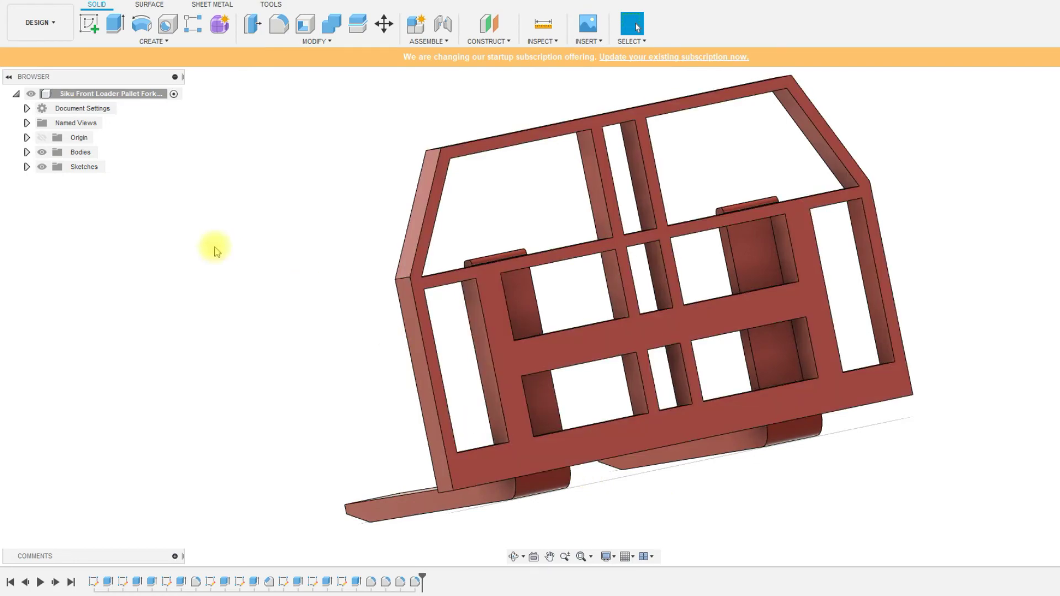
left_click(89, 24)
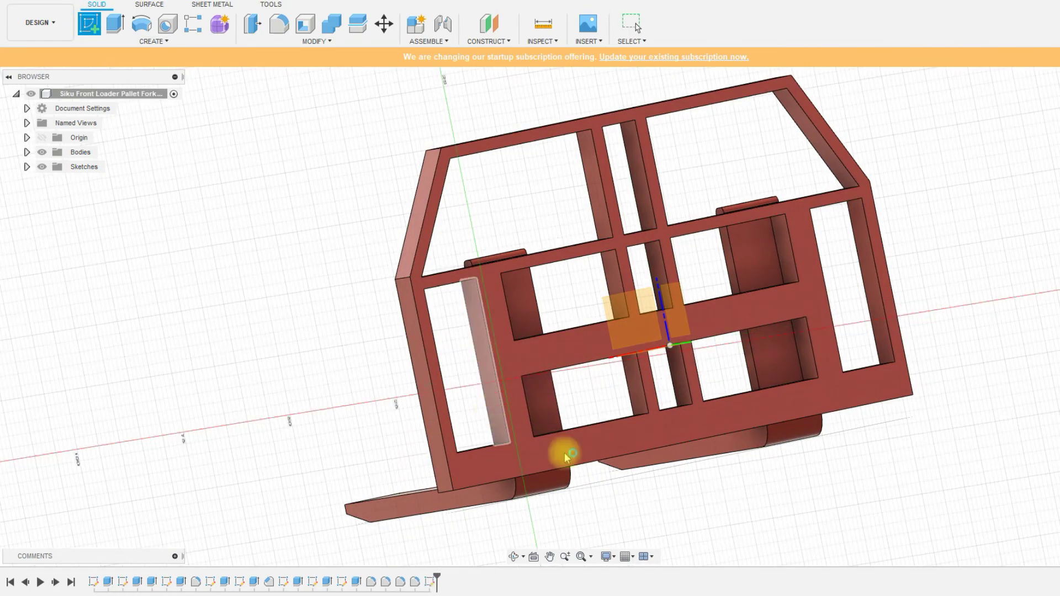
left_click(565, 449)
scroll(704, 382, "up", 4)
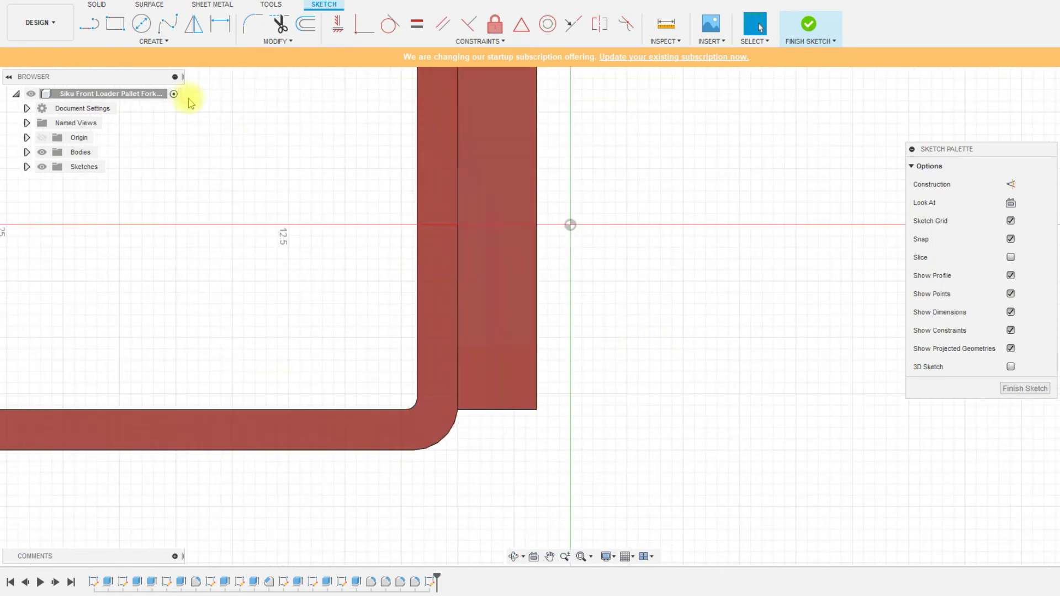
left_click(138, 30)
left_click(603, 302)
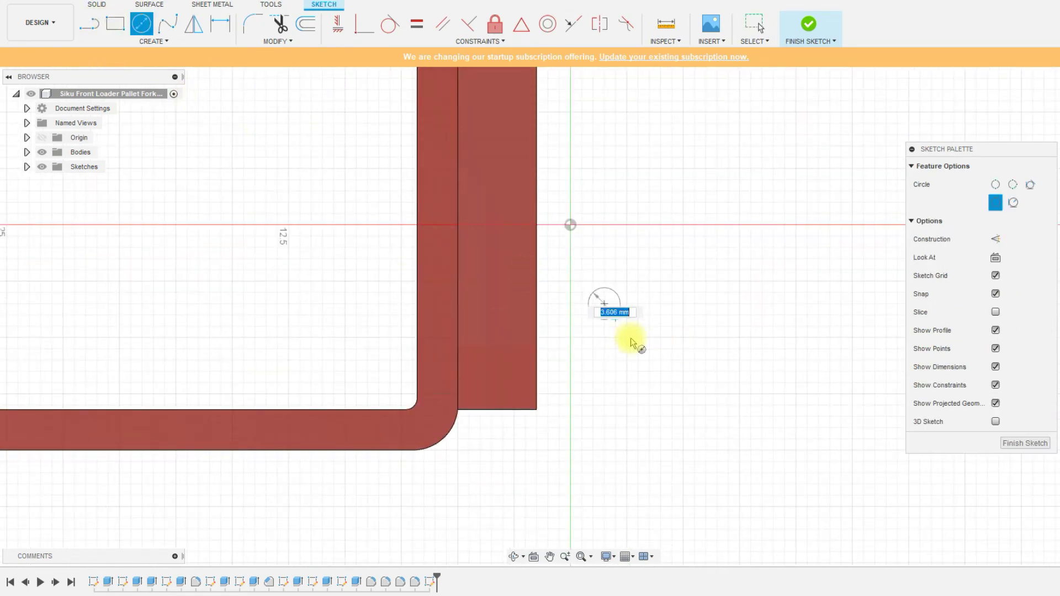
left_click(632, 338)
scroll(712, 401, "down", 1)
key("Escape")
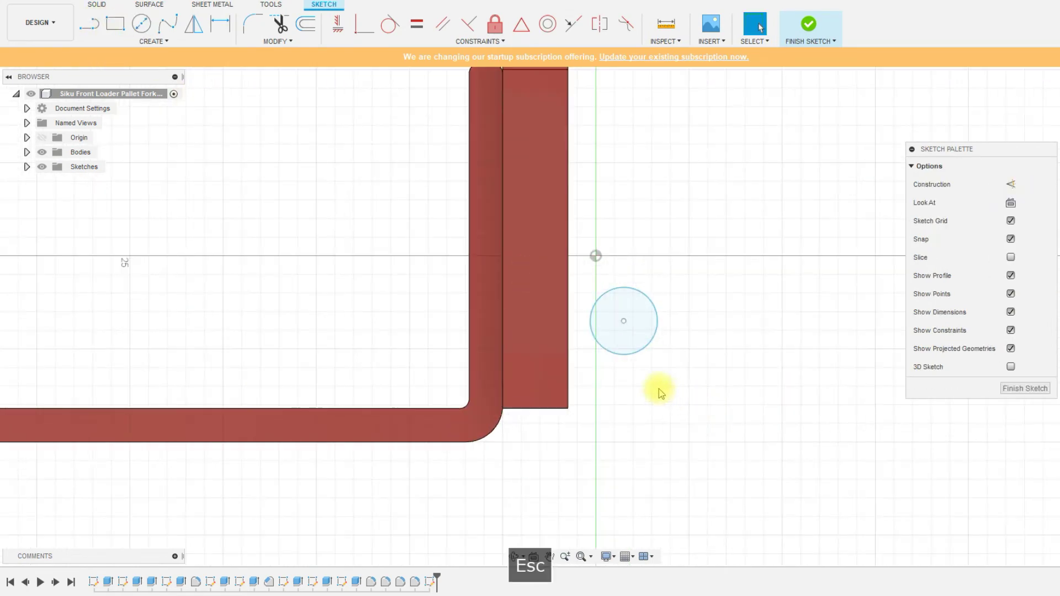
- Dimension the circle's centre 5 mm above the tine's underside and 5 mm behind the frame's rear edge
key("d")
left_click(624, 322)
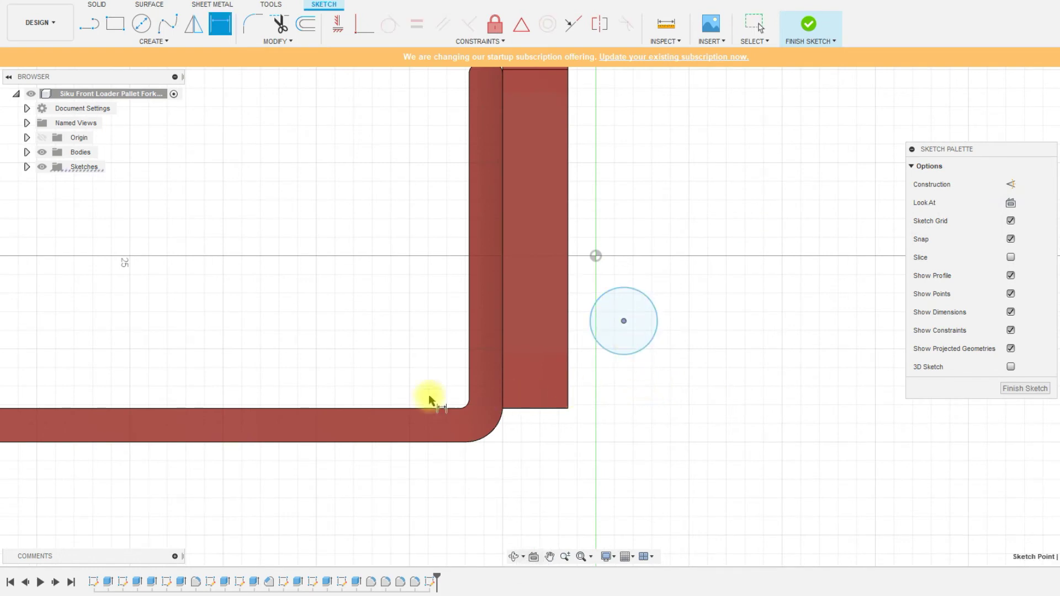
left_click(403, 441)
left_click(640, 410)
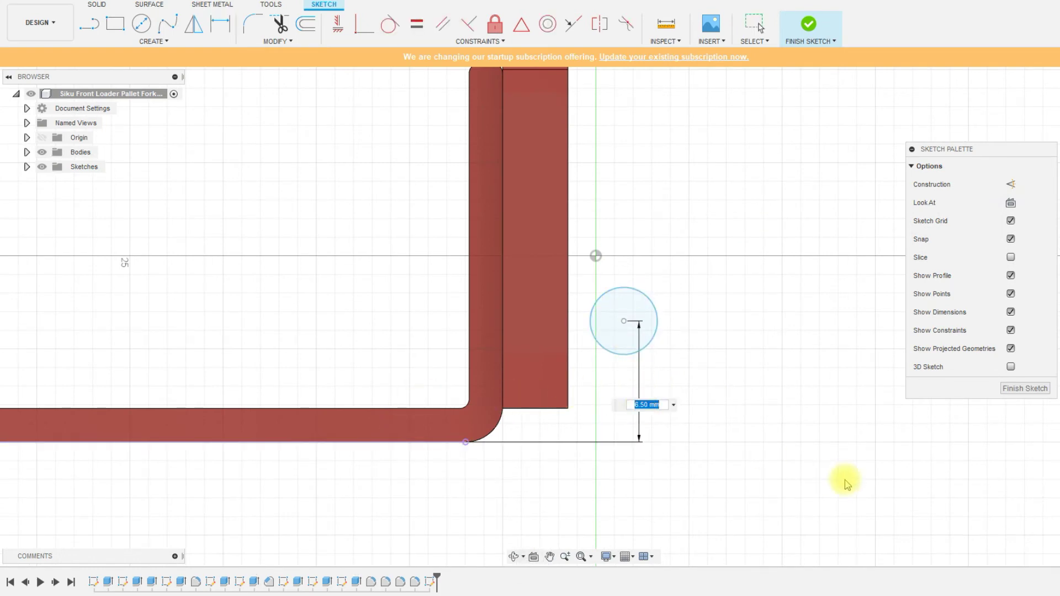
type("5")
key("Return")
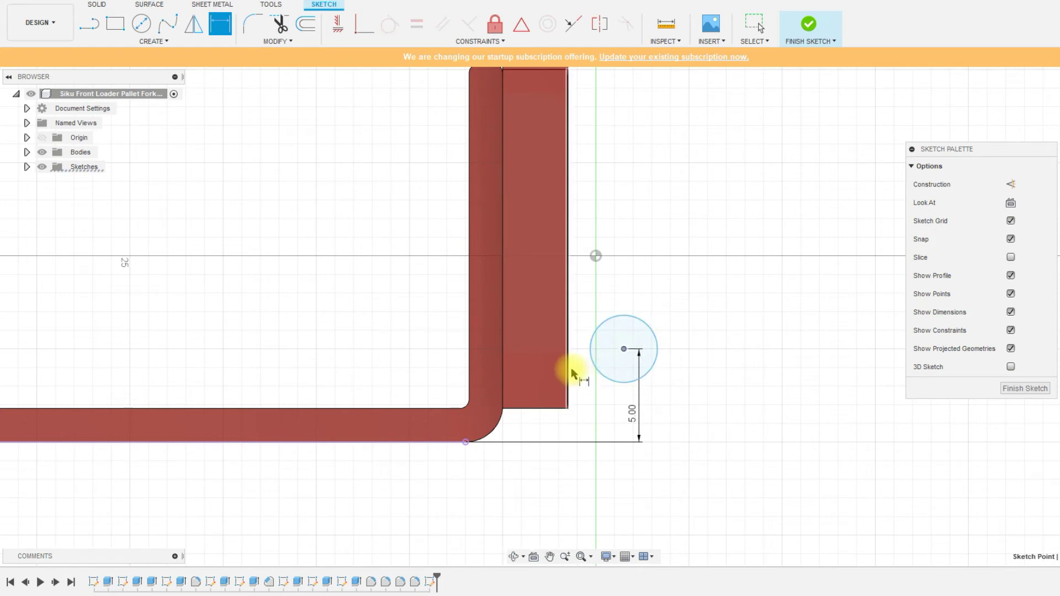
left_click(568, 365)
left_click(599, 419)
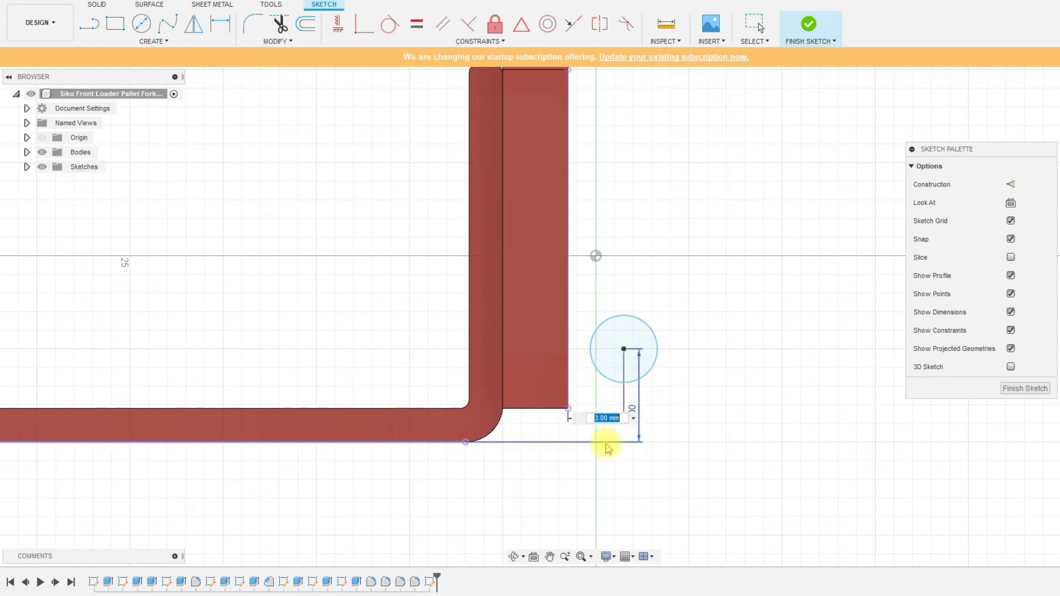
type("5")
key("Return")
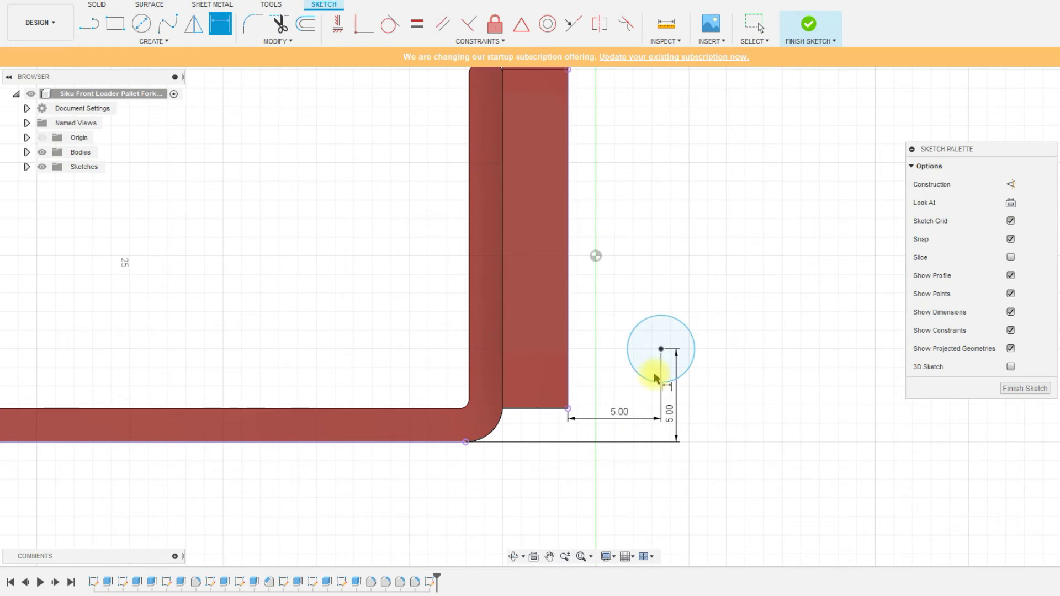
- Dimension the circle behind the frame with a diameter of 1.5 mm
left_click(691, 336)
left_click(711, 306)
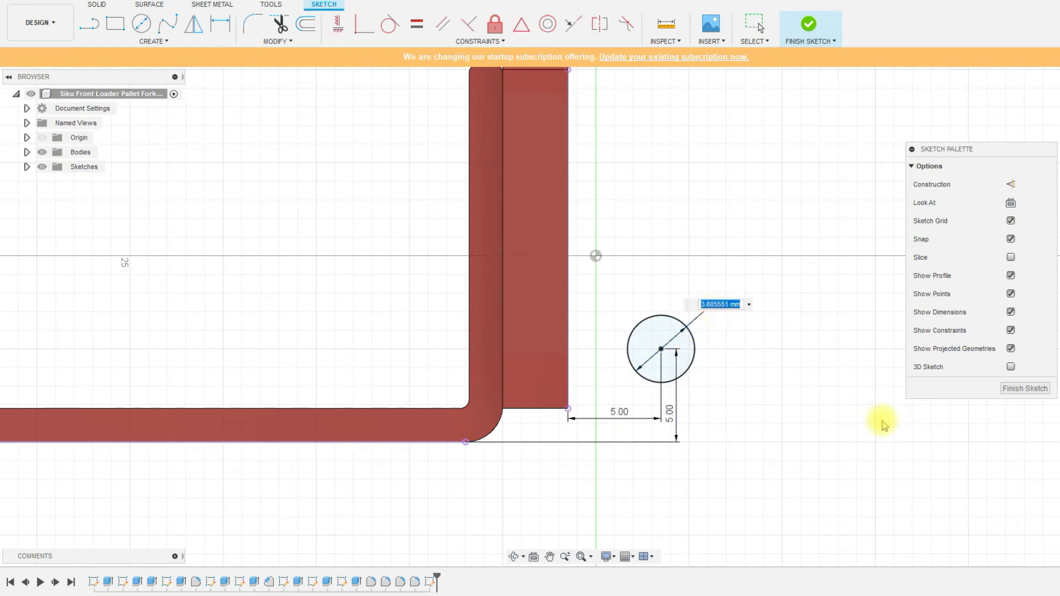
type("1.5")
key("Return")
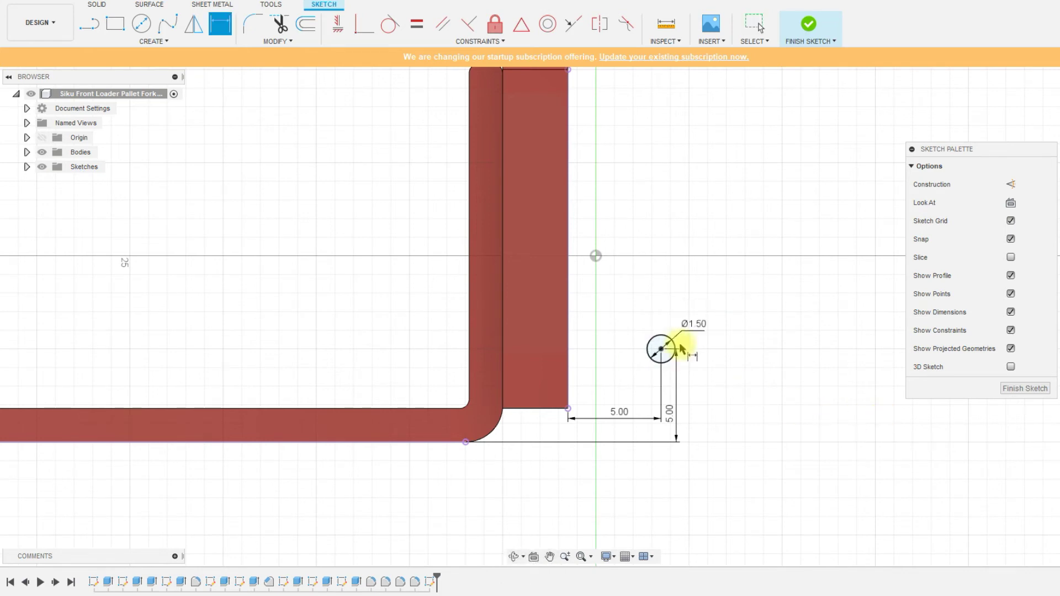
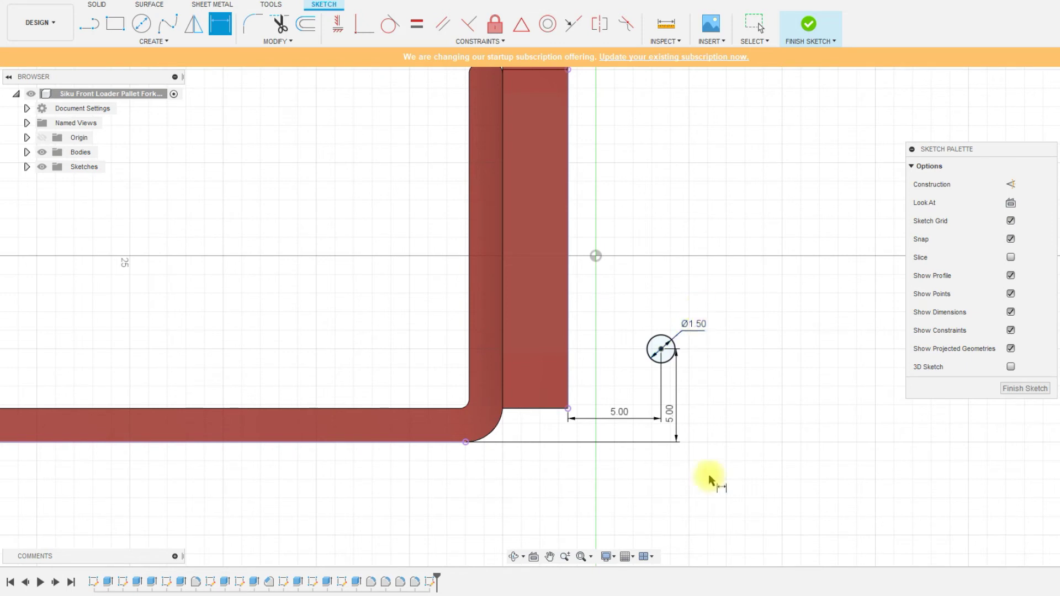
- Draw a larger circle concentric with the small one and set its diameter to 4 mm
left_click(142, 25)
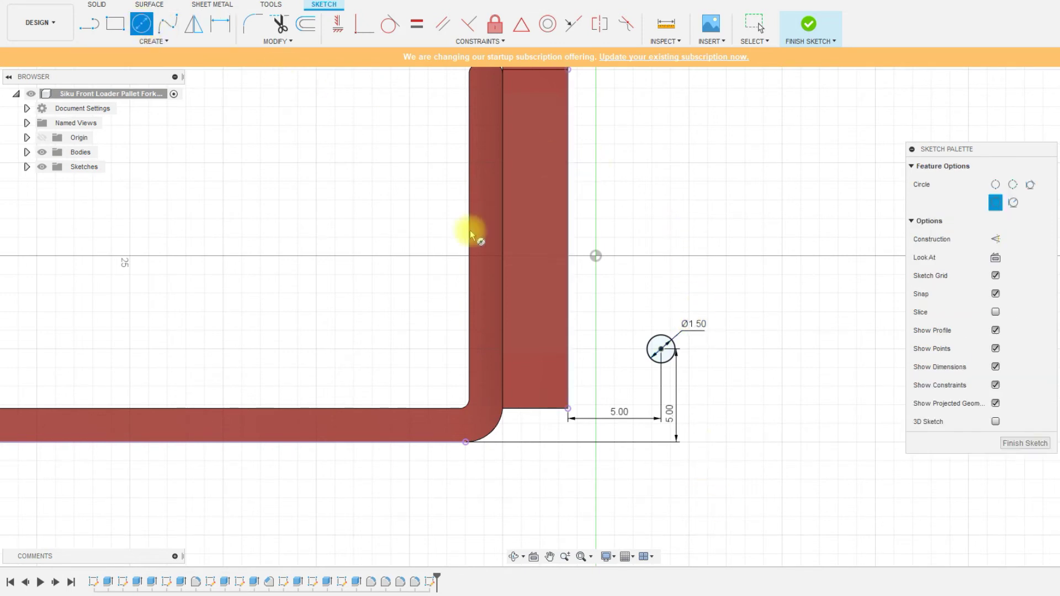
left_click(662, 350)
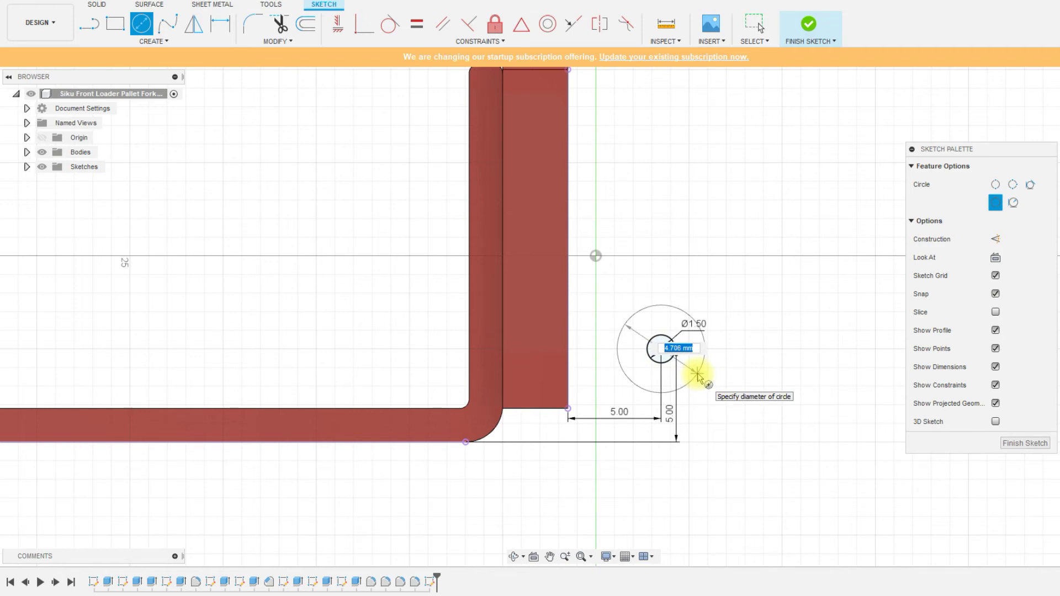
left_click(695, 374)
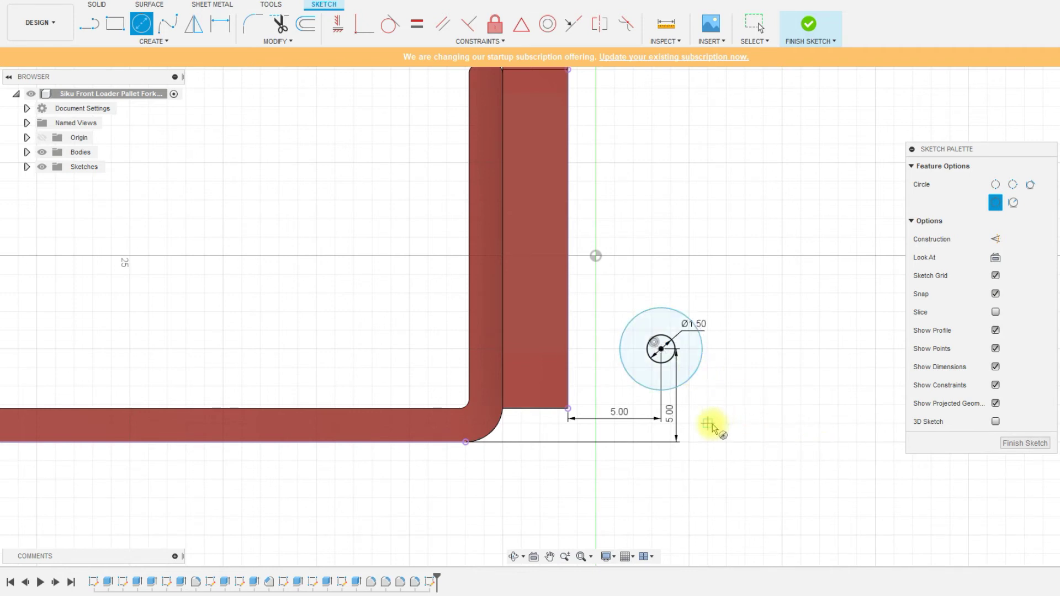
scroll(710, 425, "down", 1)
key("Escape")
key("d")
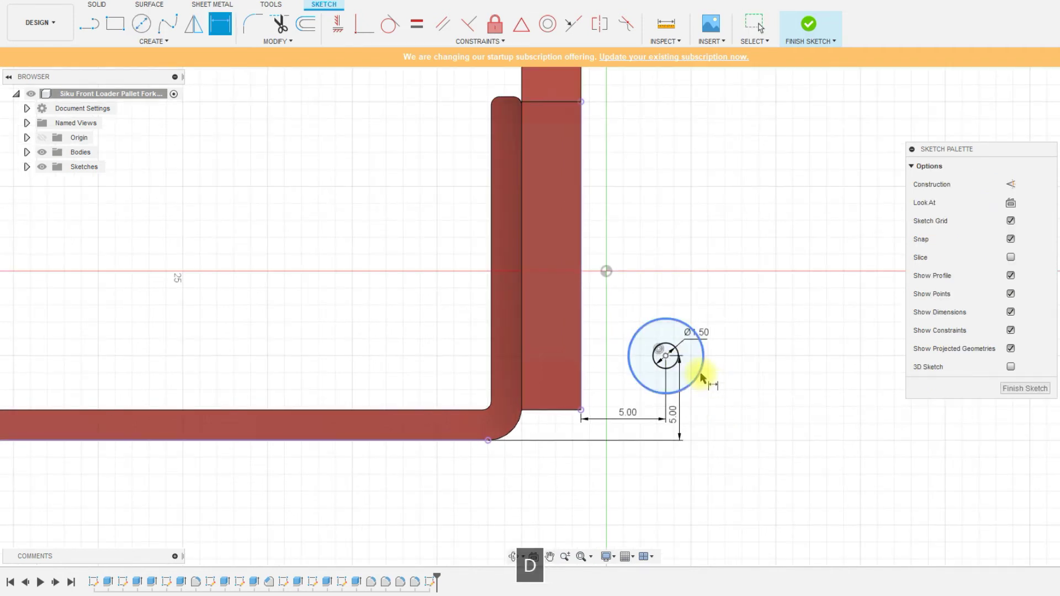
left_click(701, 369)
left_click(716, 390)
type("4")
key("Return")
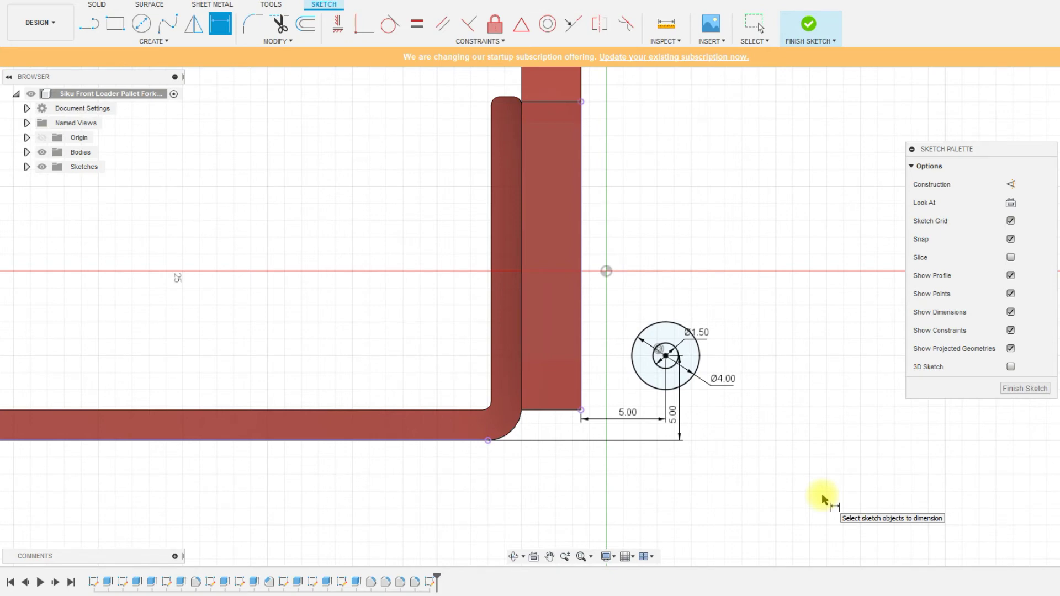
key("Escape")
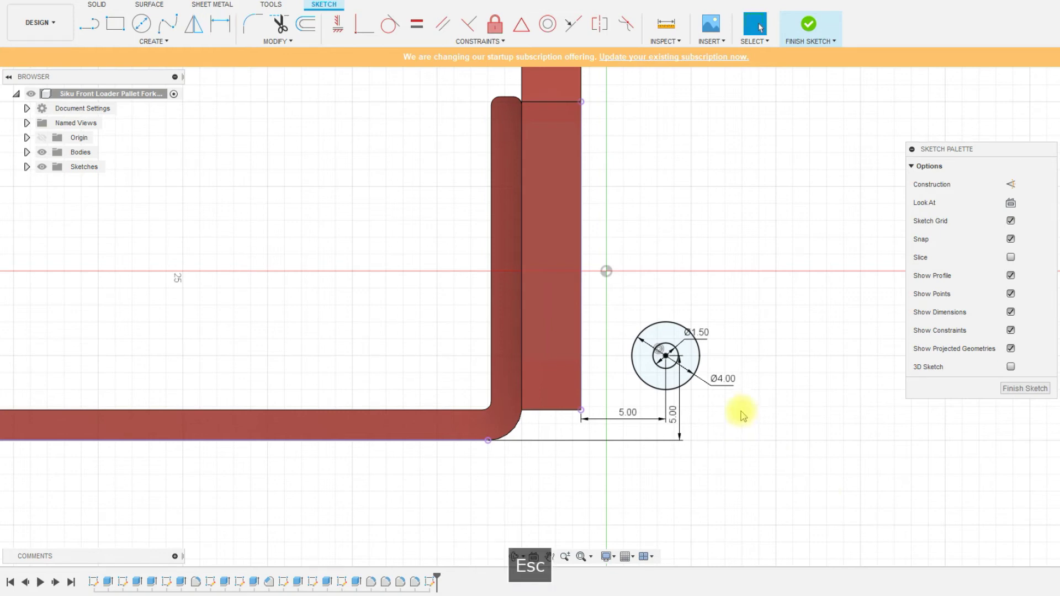
- Change the inner circle's diameter to 1.6 mm
double_click(705, 339)
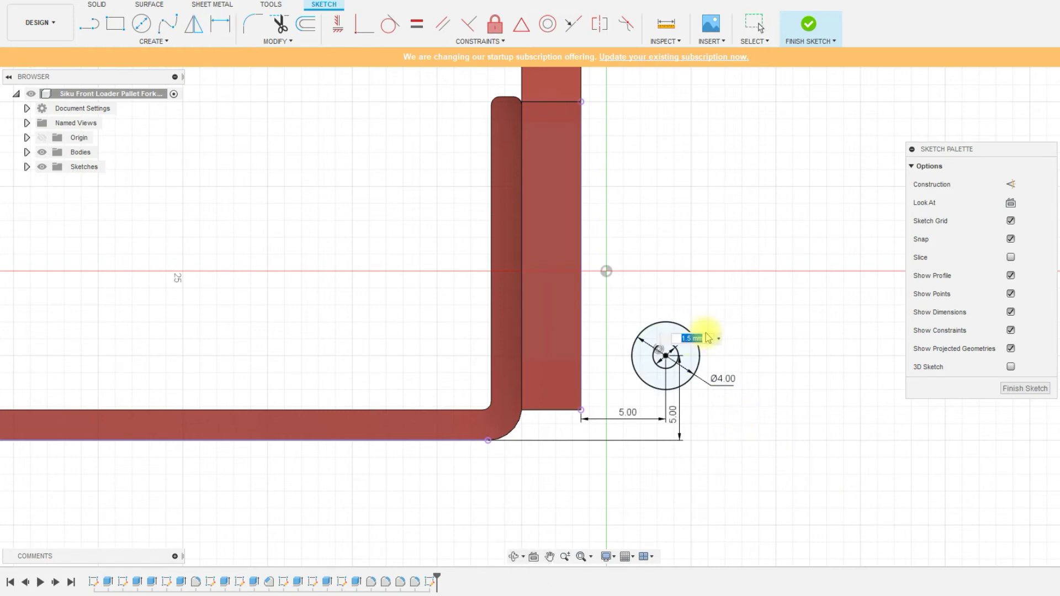
type("1.6")
key("Return")
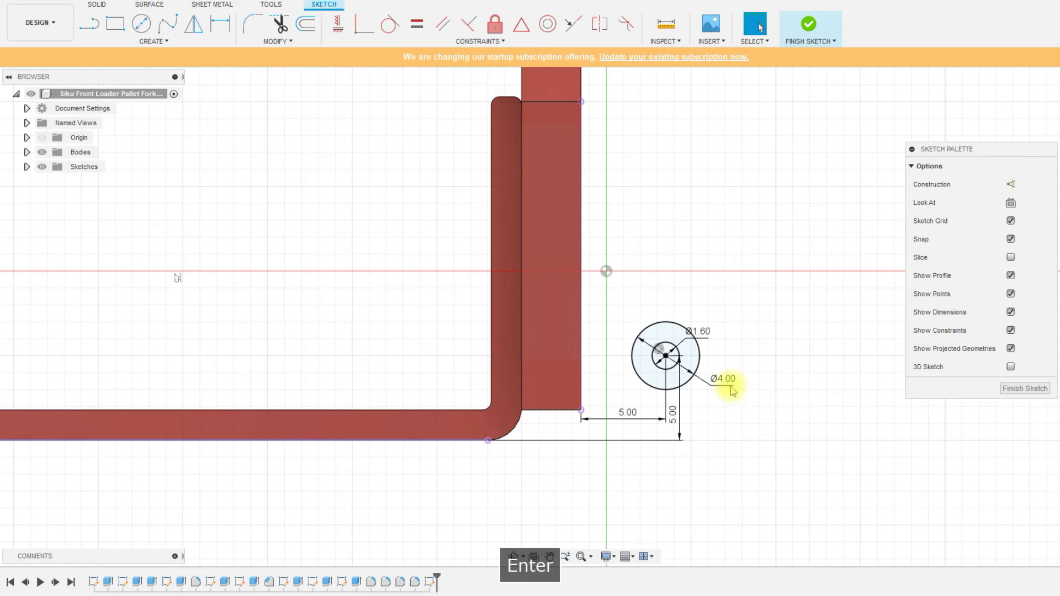
- Draw a two-point spline from the frame's lower rear corner to the lowest point of the 4 mm circle
scroll(484, 419, "up", 2)
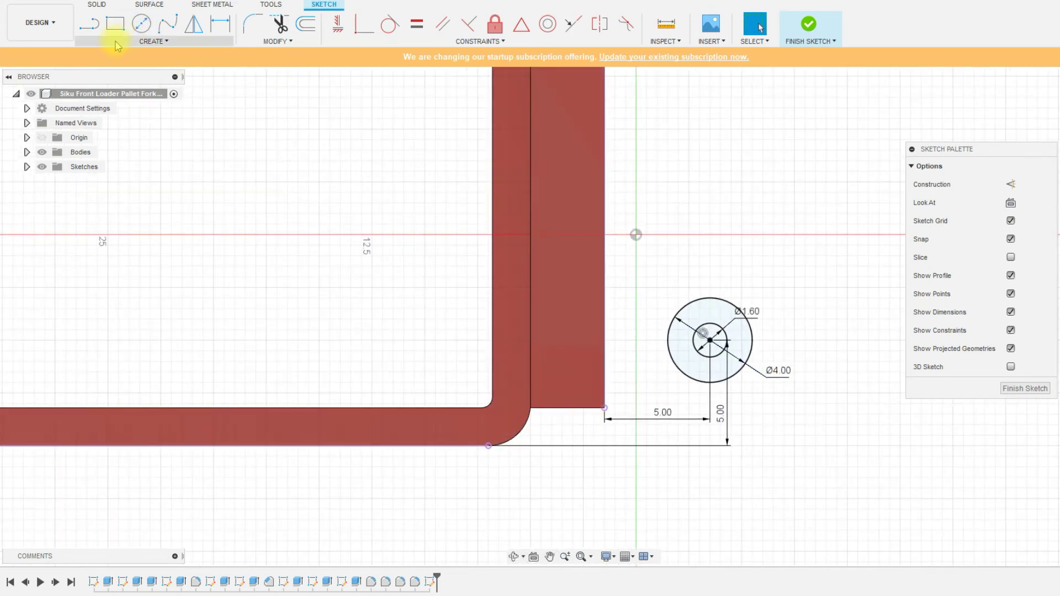
key("l")
left_click(167, 24)
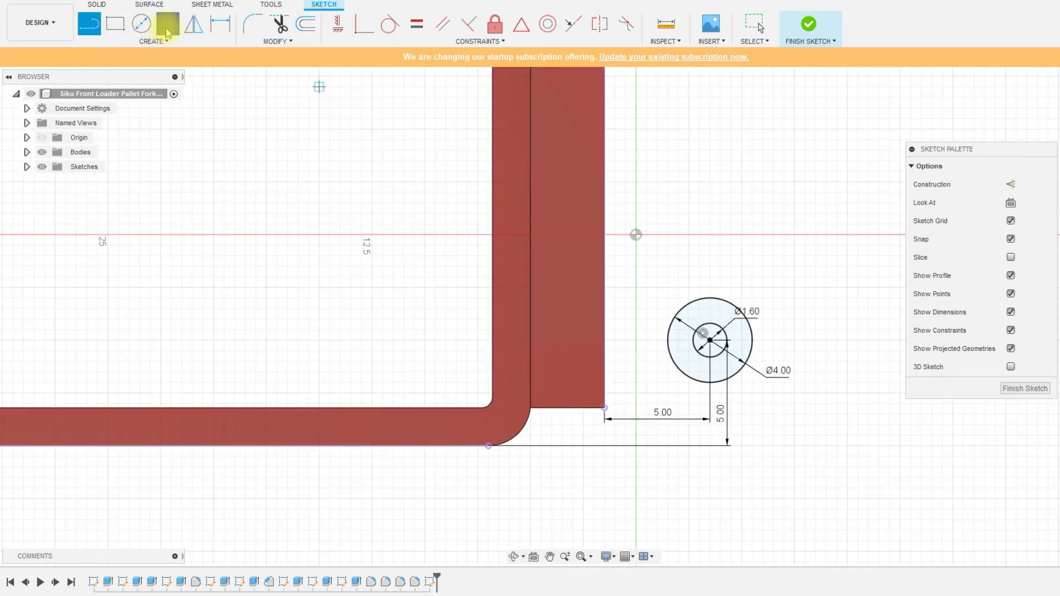
left_click(605, 408)
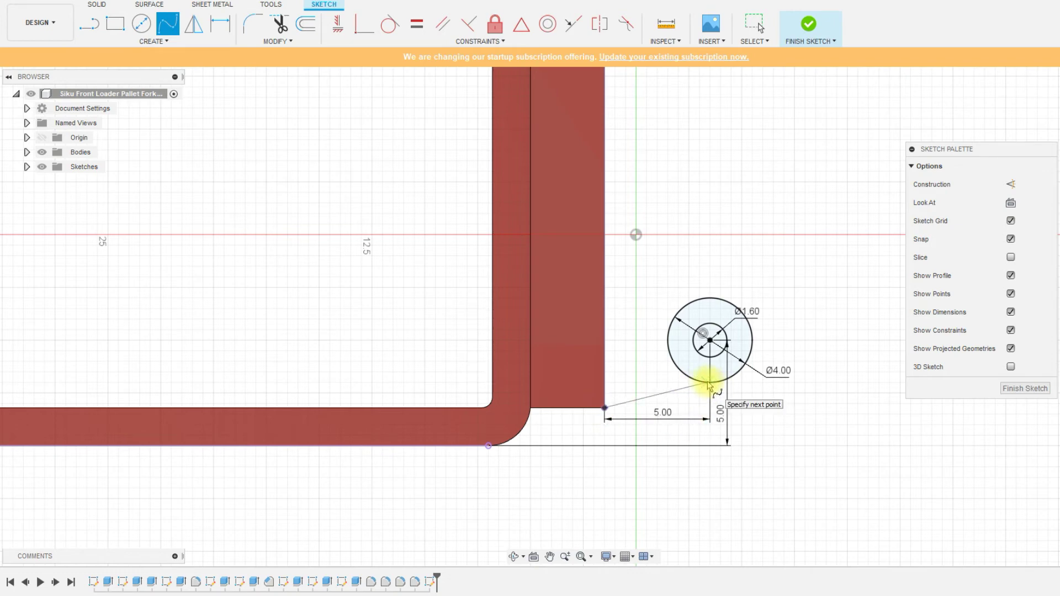
left_click(710, 382)
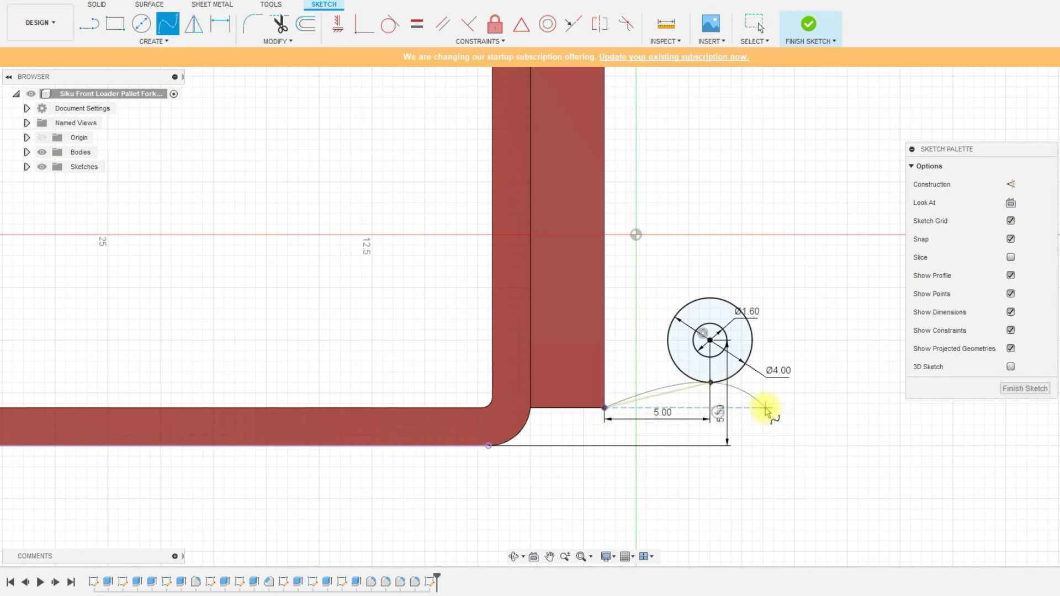
key("Escape")
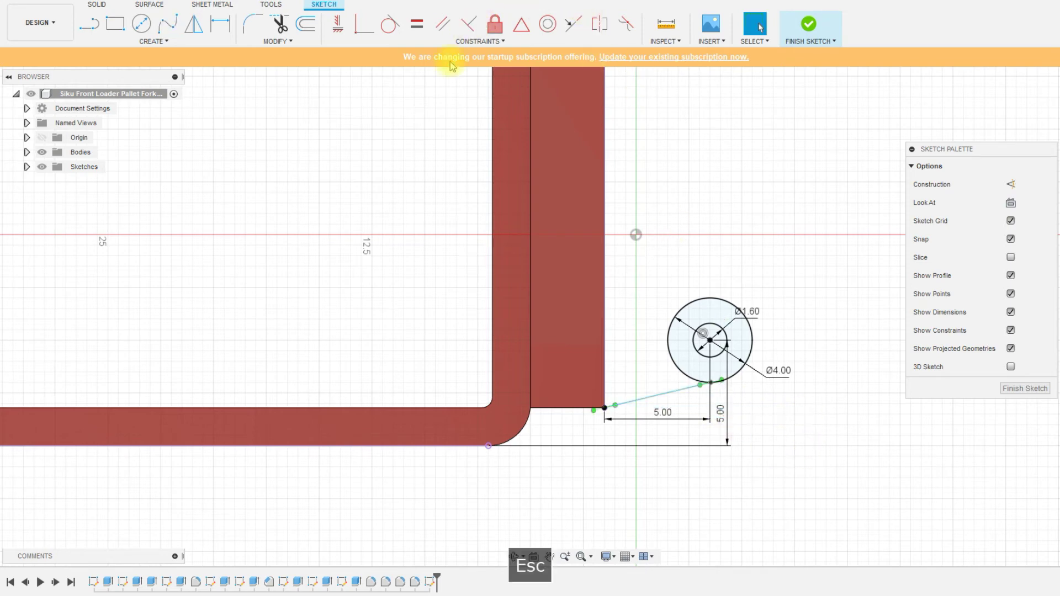
- Constrain the spline tangent to the 4 mm circle
left_click(389, 26)
left_click(690, 388)
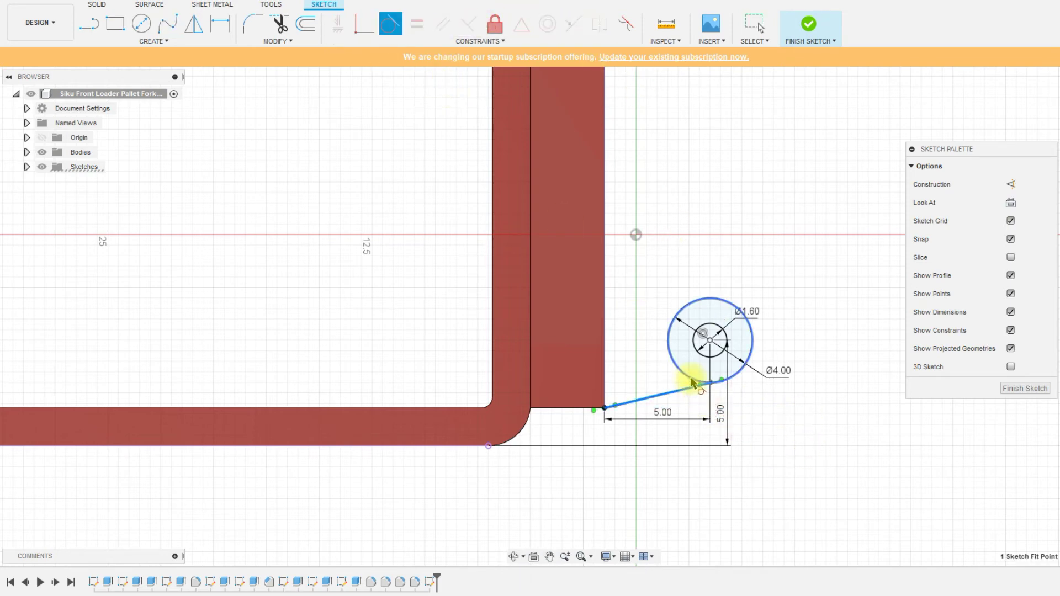
left_click(690, 378)
- Try to make the spline tangent to the frame's bottom edge
left_click(579, 409)
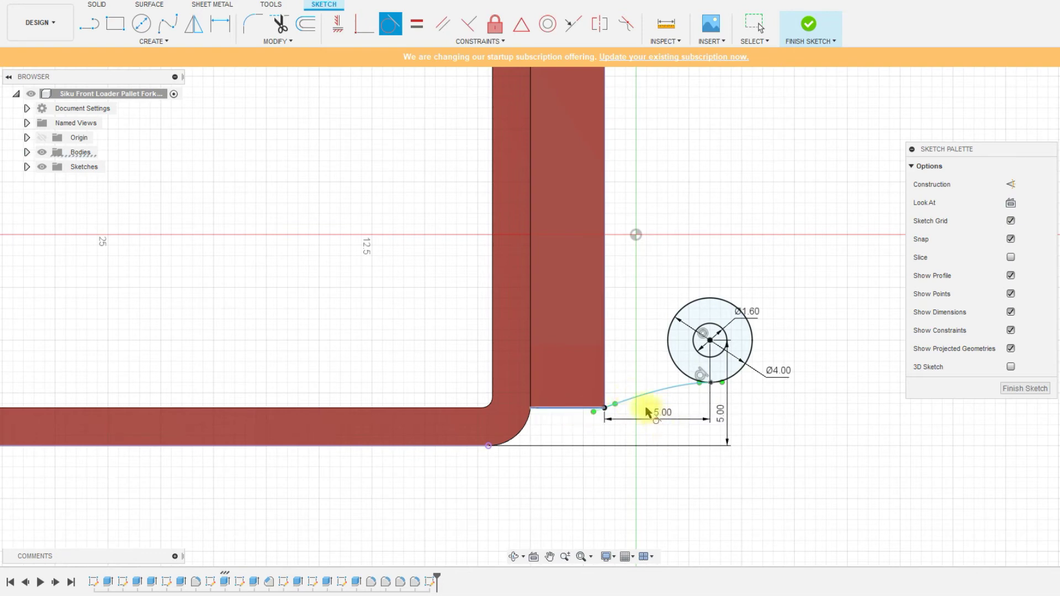
key("Escape")
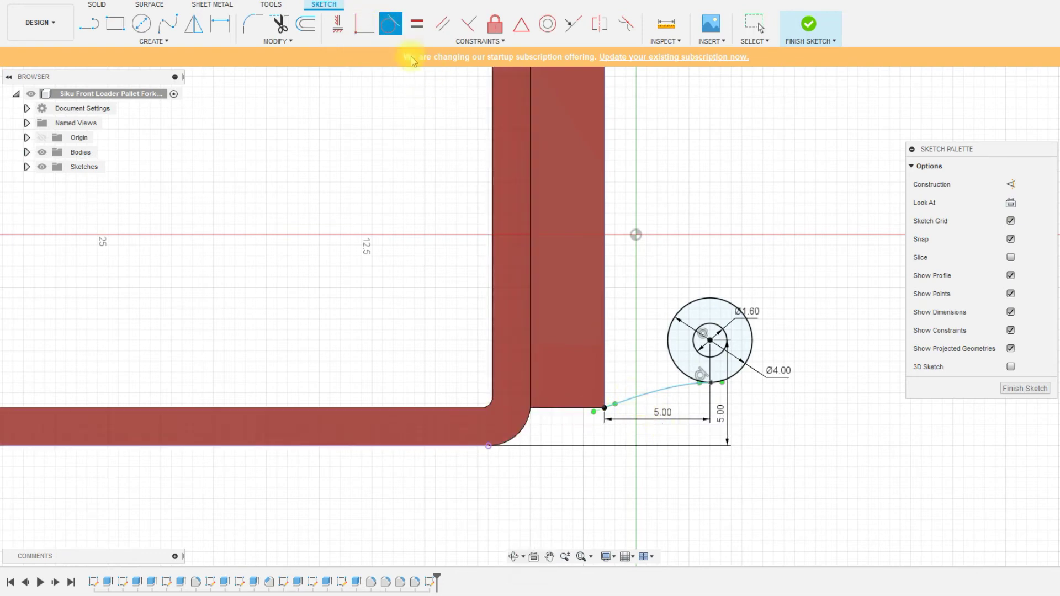
left_click(633, 400)
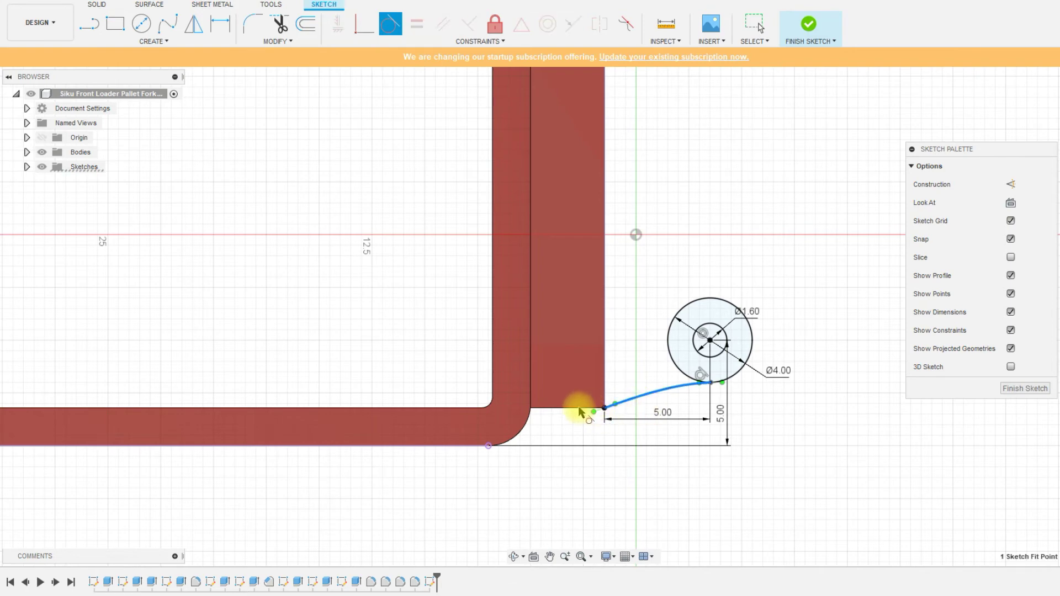
key("Escape")
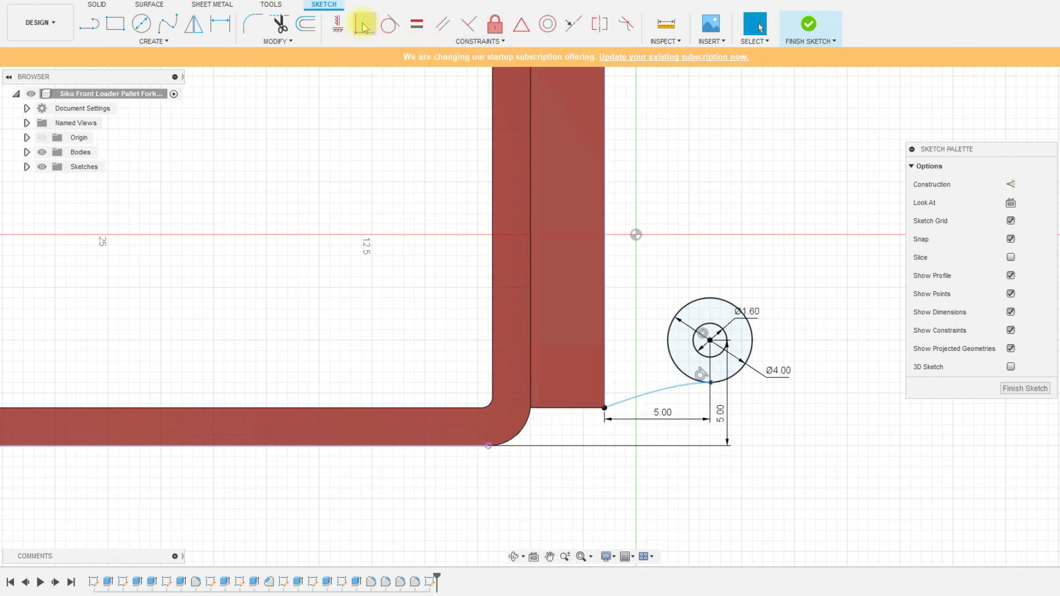
- Constrain the spline's handle at the frame's lower rear corner parallel to the frame's bottom edge
left_click(444, 25)
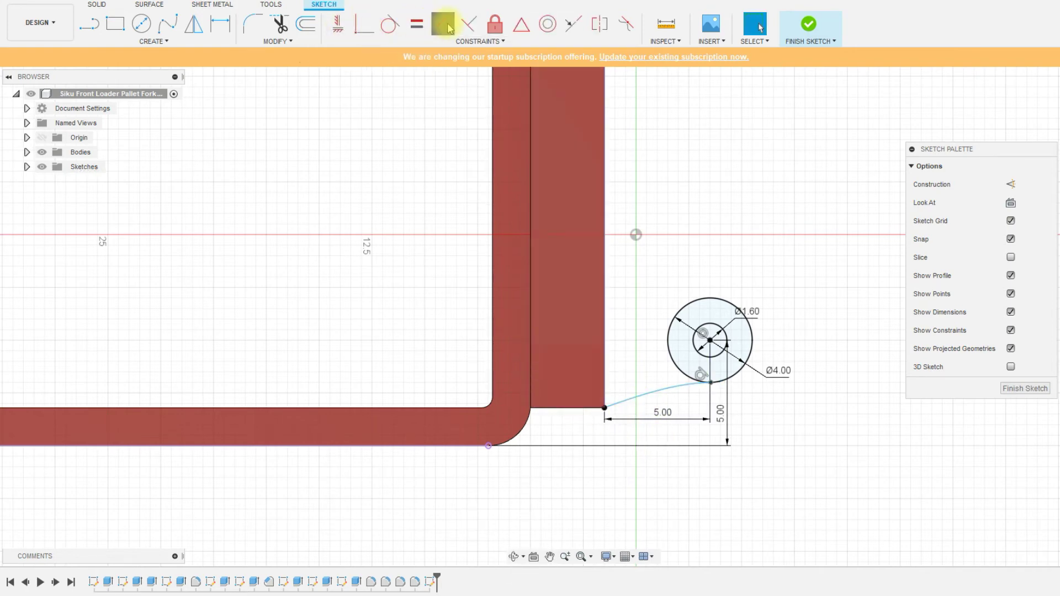
scroll(601, 418, "up", 5)
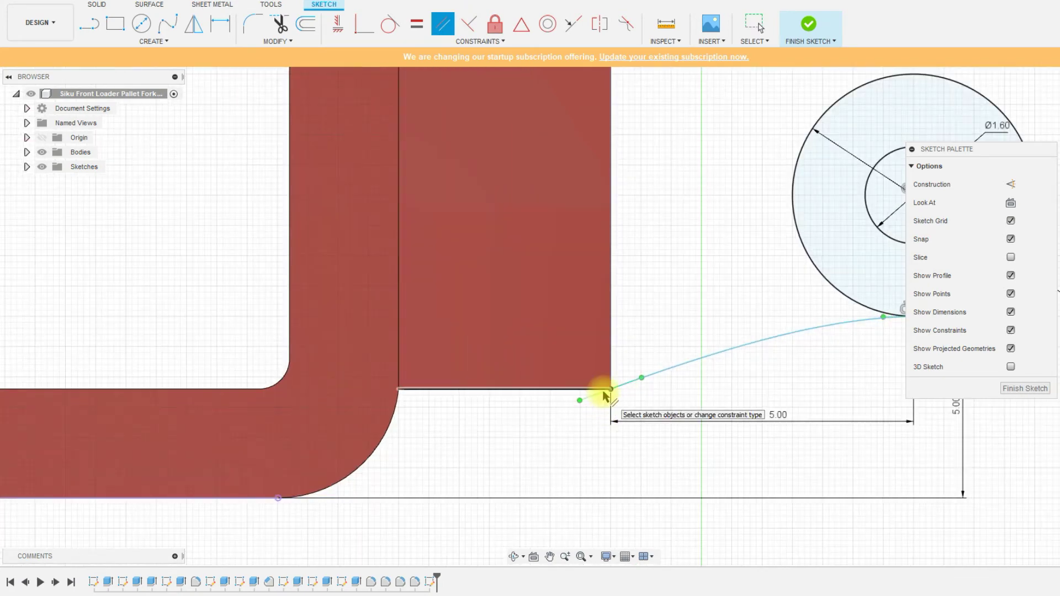
left_click(602, 390)
left_click(591, 399)
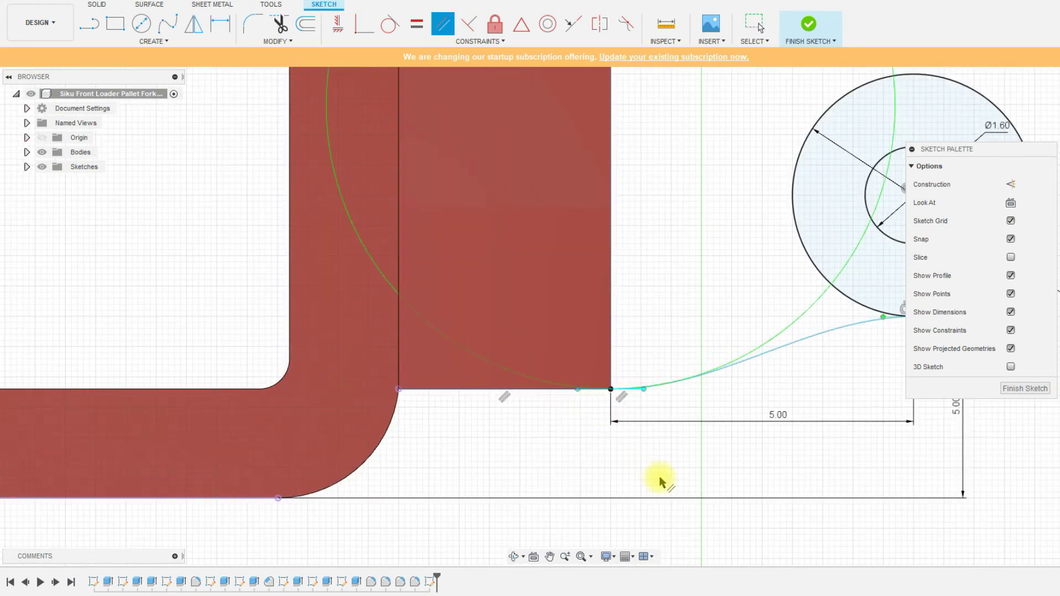
scroll(486, 425, "down", 5)
key("Escape")
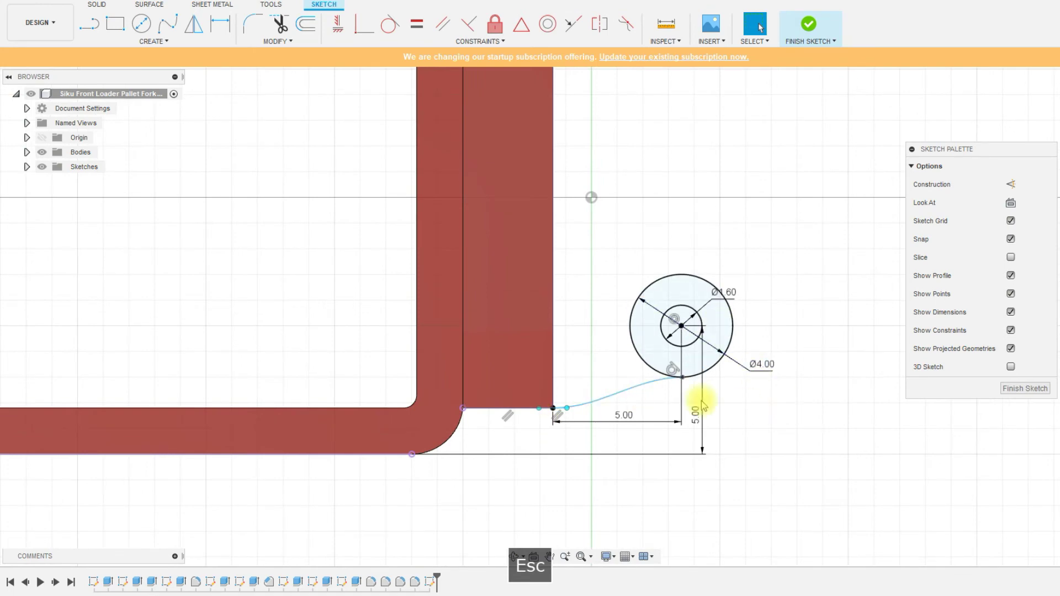
- Draw a two-point spline from the upper part of the 4 mm circle to the frame's rear edge
scroll(666, 425, "down", 3)
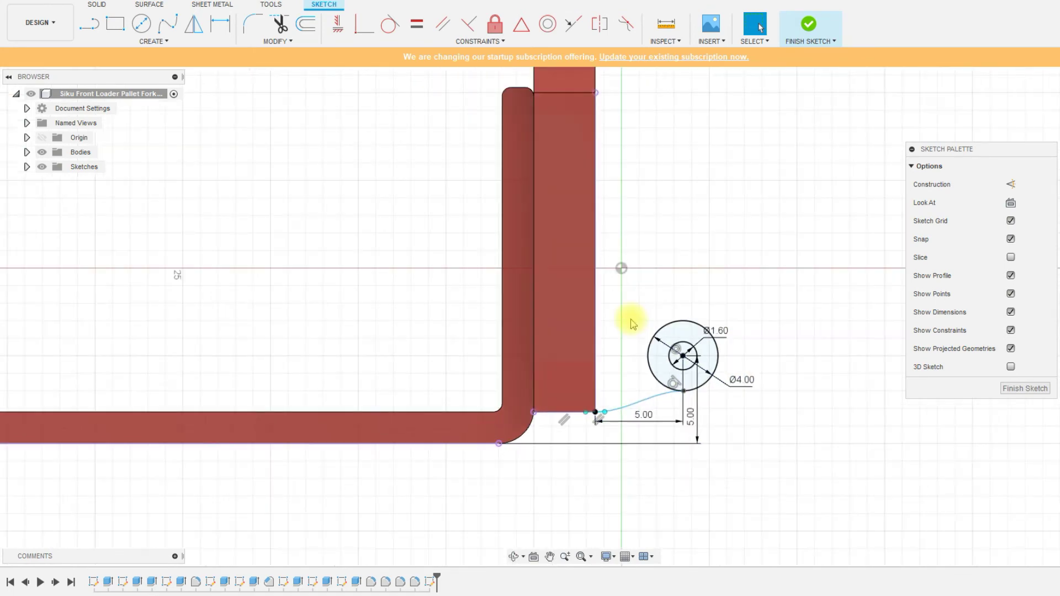
scroll(627, 328, "up", 3)
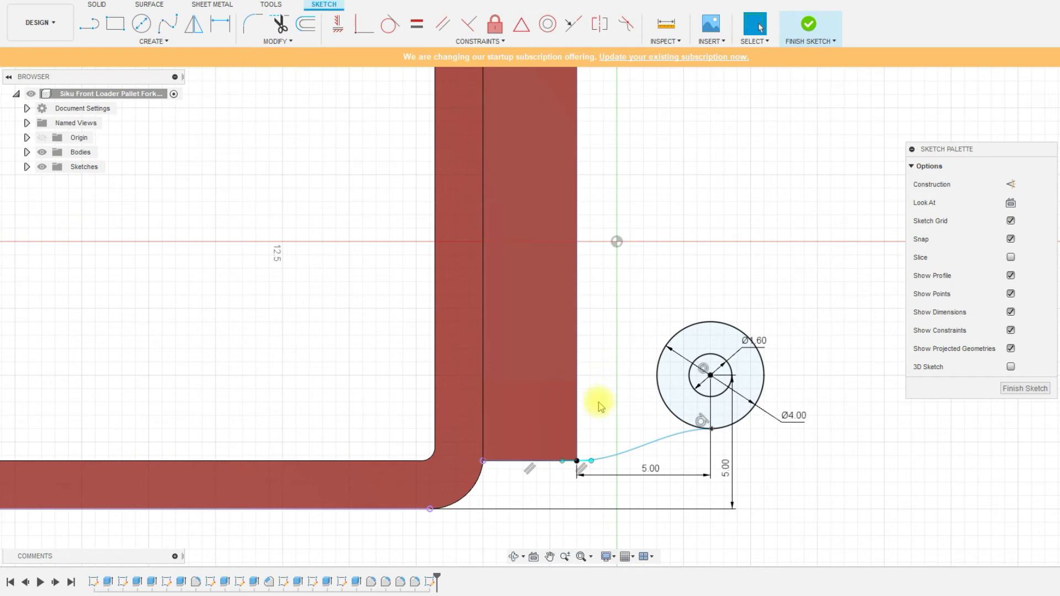
scroll(611, 280, "up", 2)
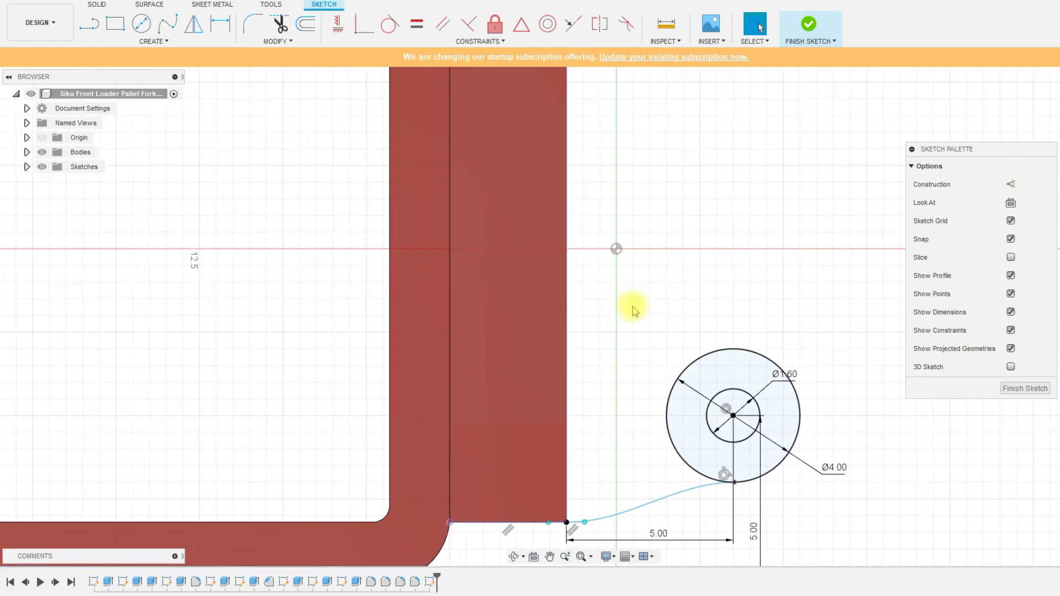
scroll(646, 281, "down", 3)
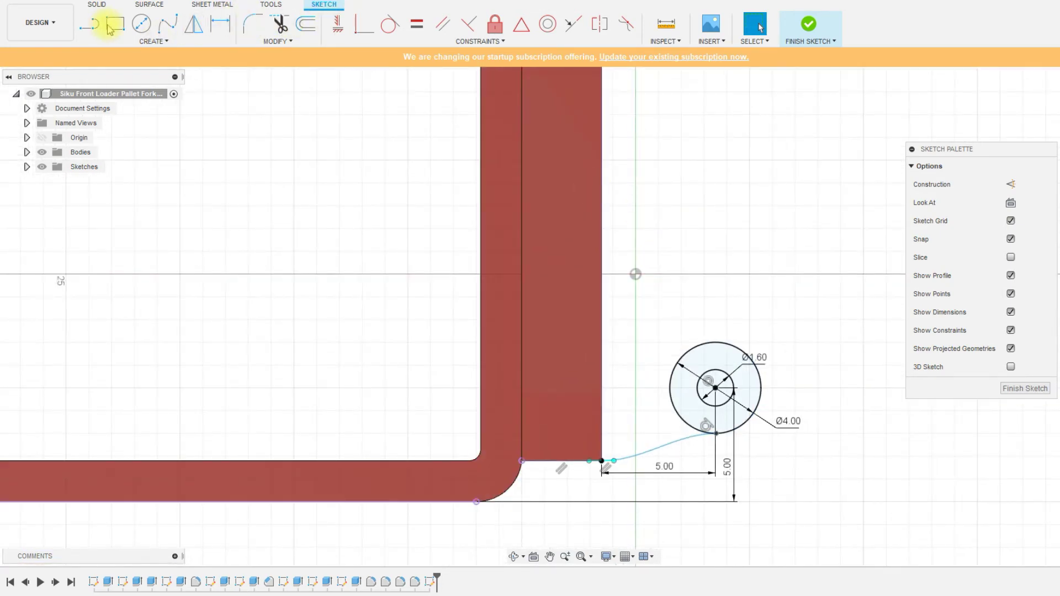
left_click(167, 24)
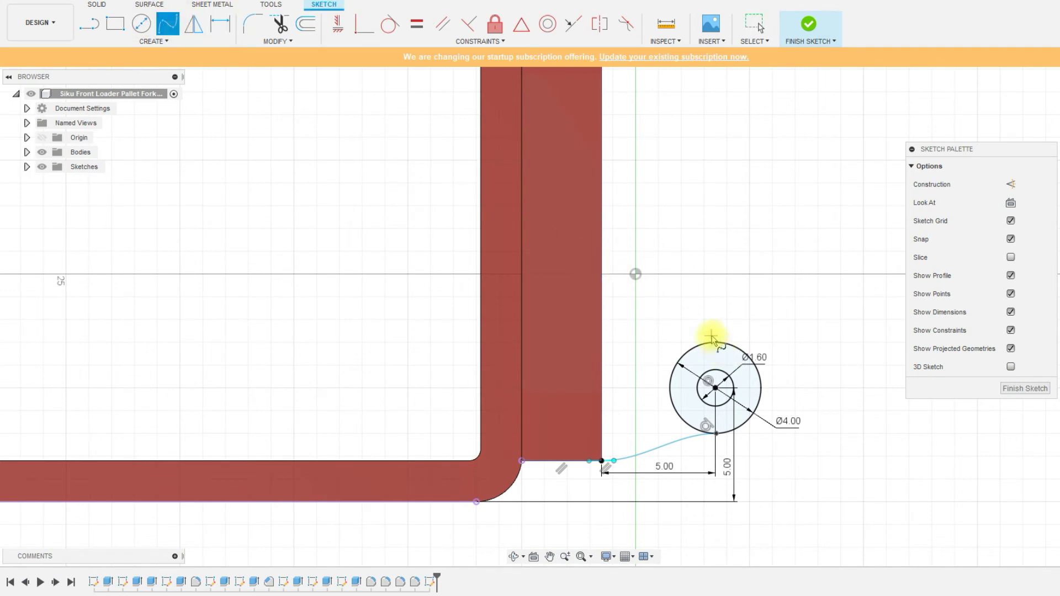
left_click(737, 348)
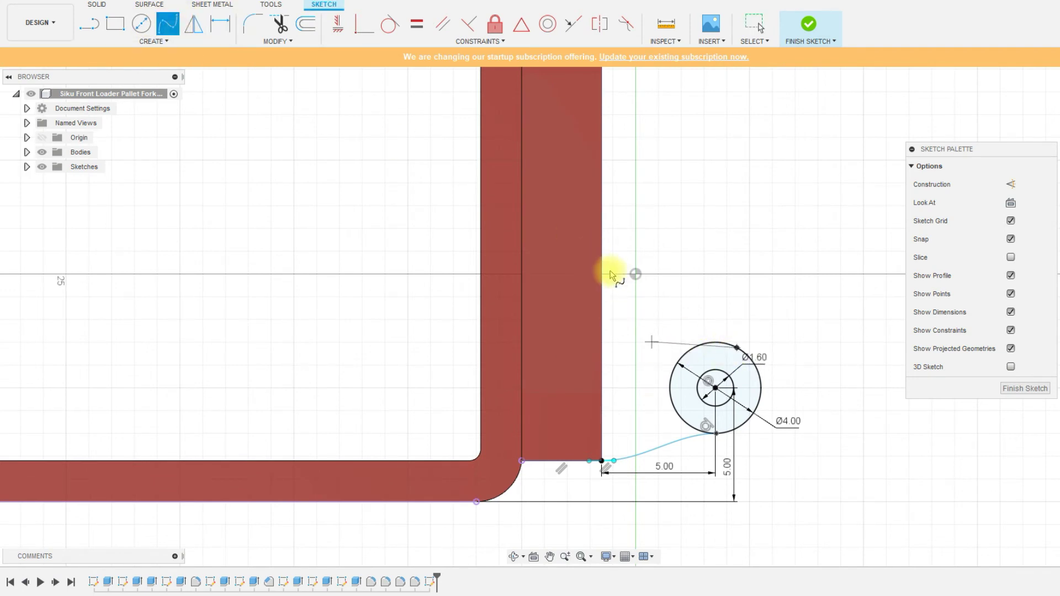
left_click(601, 246)
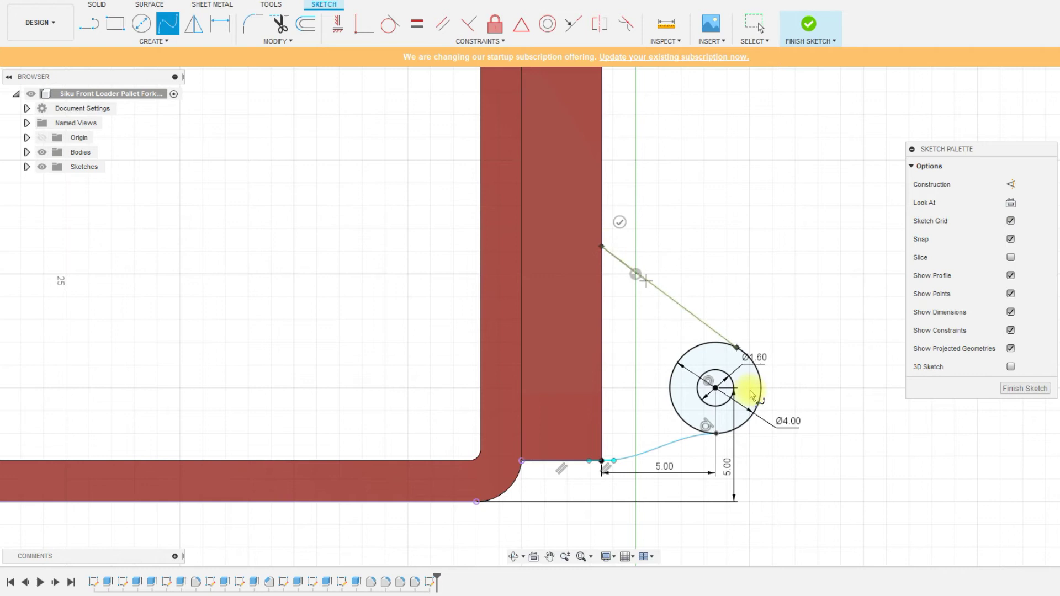
left_click(620, 222)
- Constrain the upper spline tangent to the 4 mm circle and its handle at the frame parallel to the frame's rear edge
left_click(388, 24)
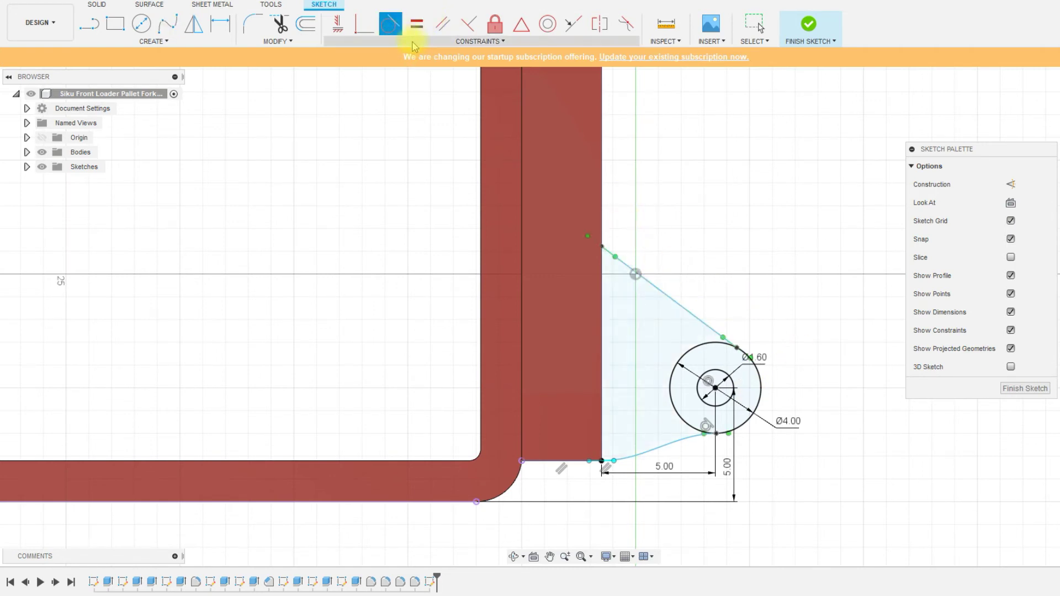
left_click(711, 340)
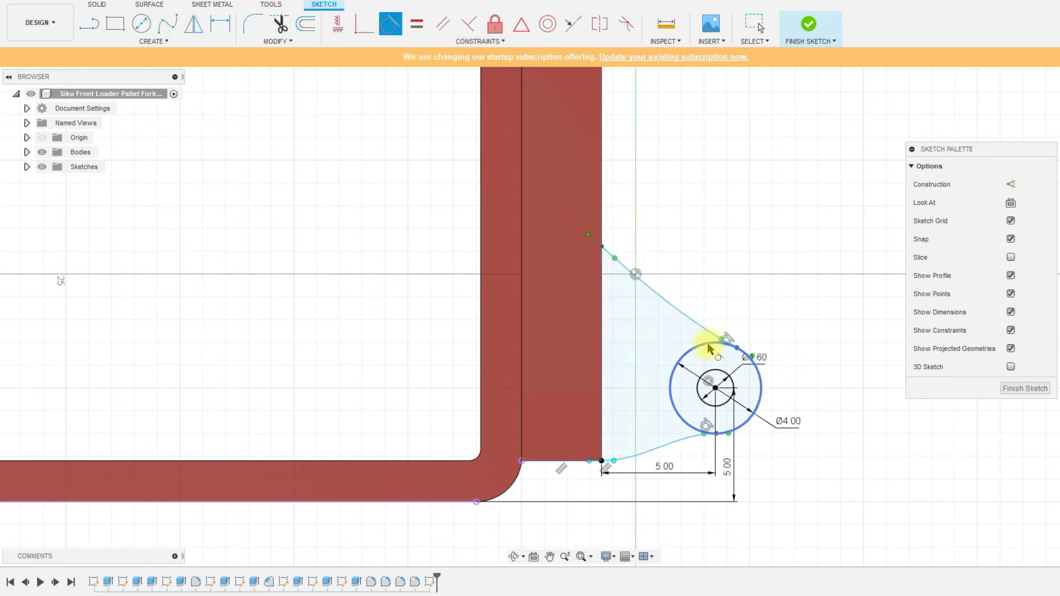
left_click(684, 378)
scroll(568, 201, "up", 2)
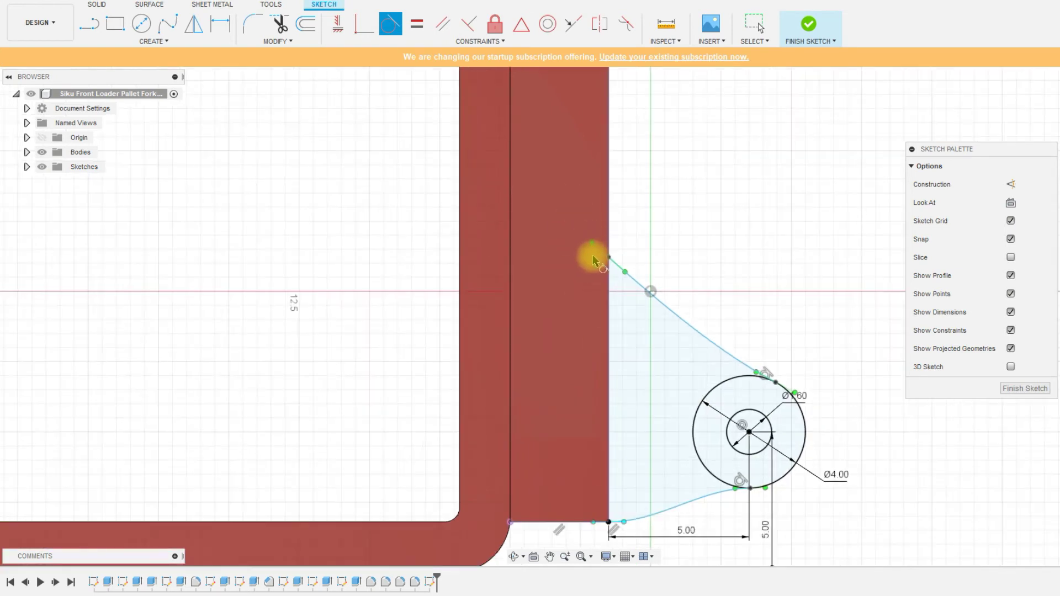
left_click(441, 24)
left_click(617, 265)
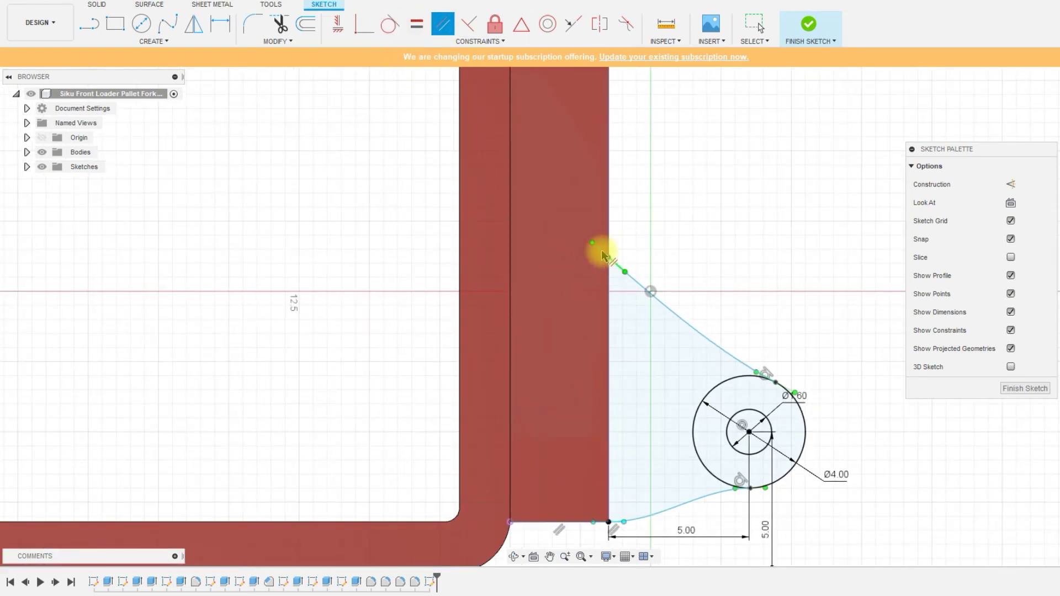
left_click(609, 238)
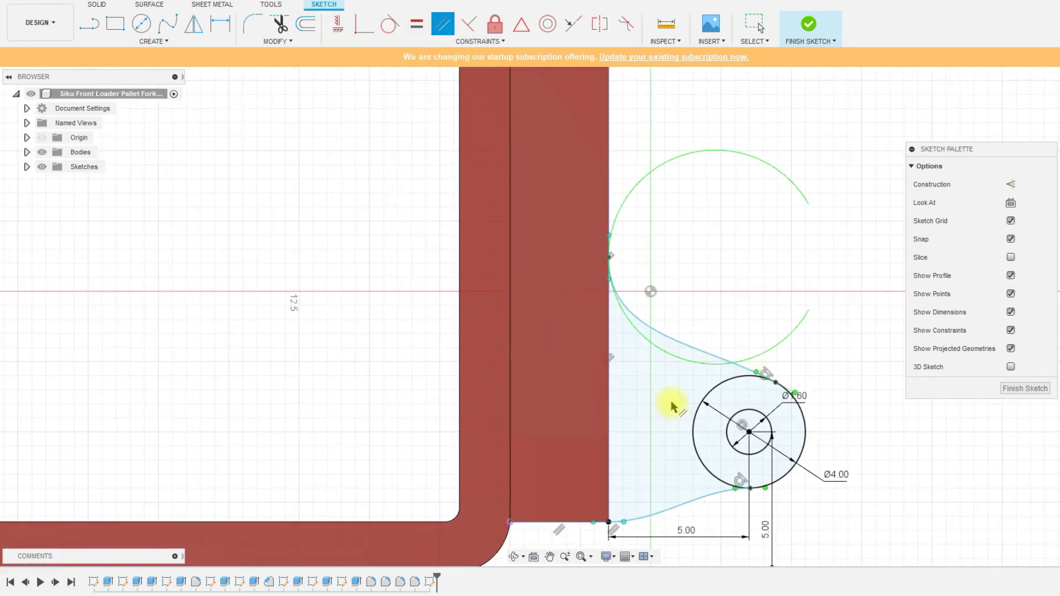
- Trim away the part of the 4 mm circle that faces the frame between the two splines
scroll(666, 399, "down", 3)
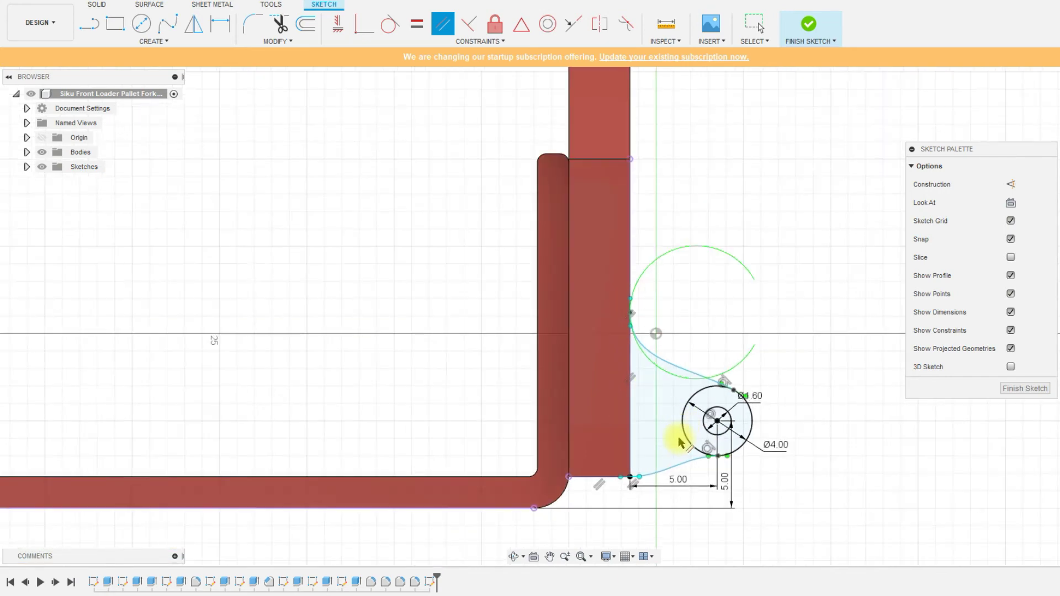
scroll(735, 397, "up", 3)
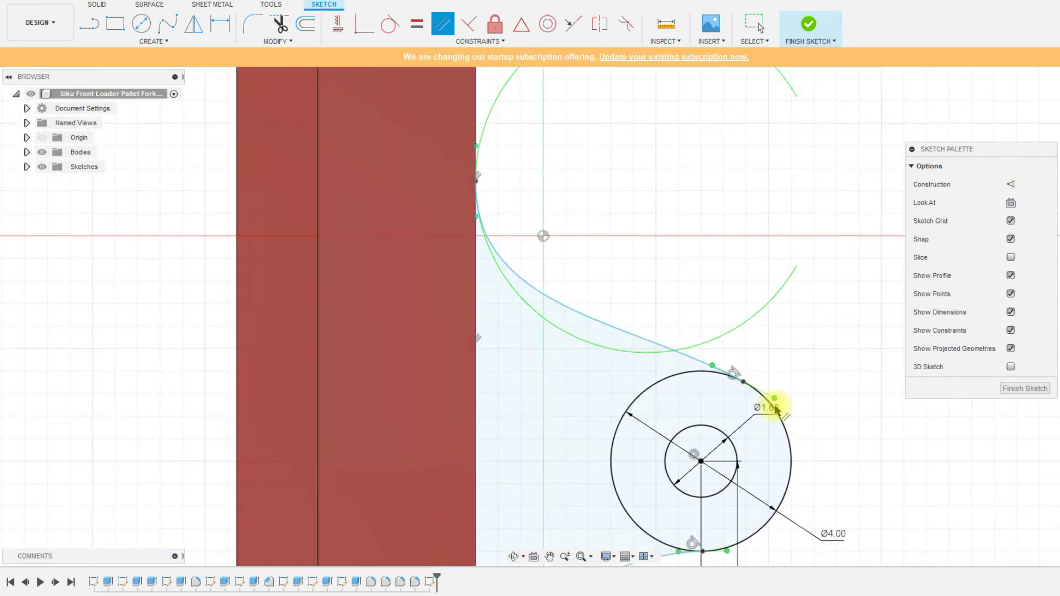
scroll(515, 285, "down", 2)
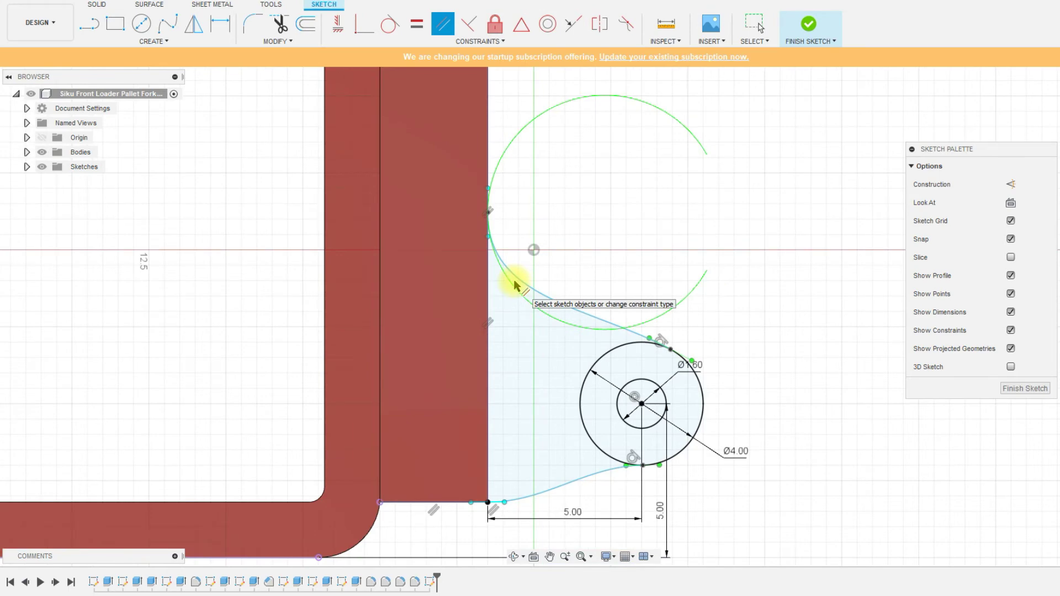
left_click(280, 24)
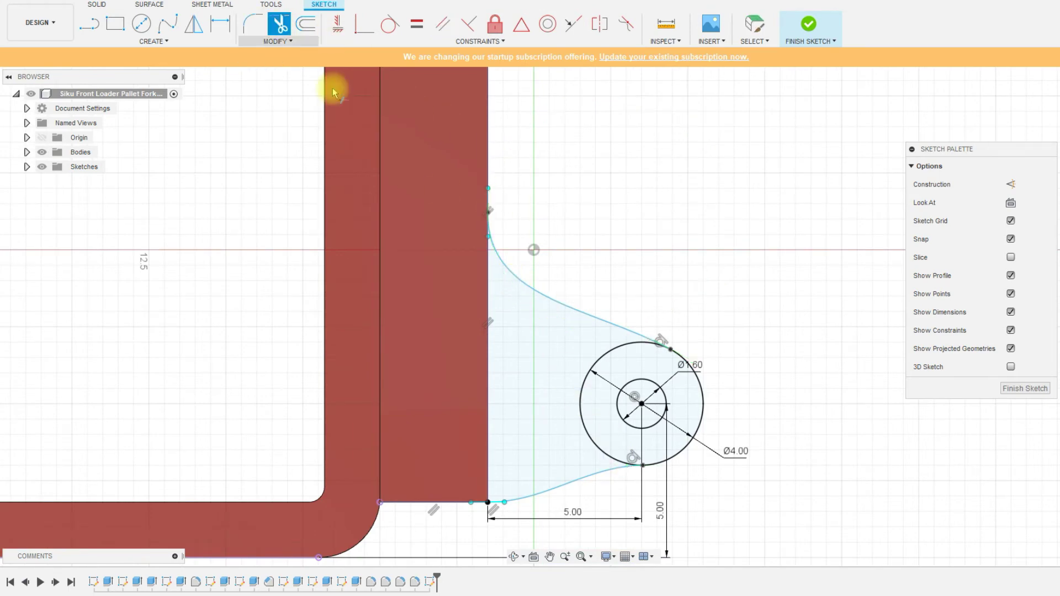
left_click(584, 426)
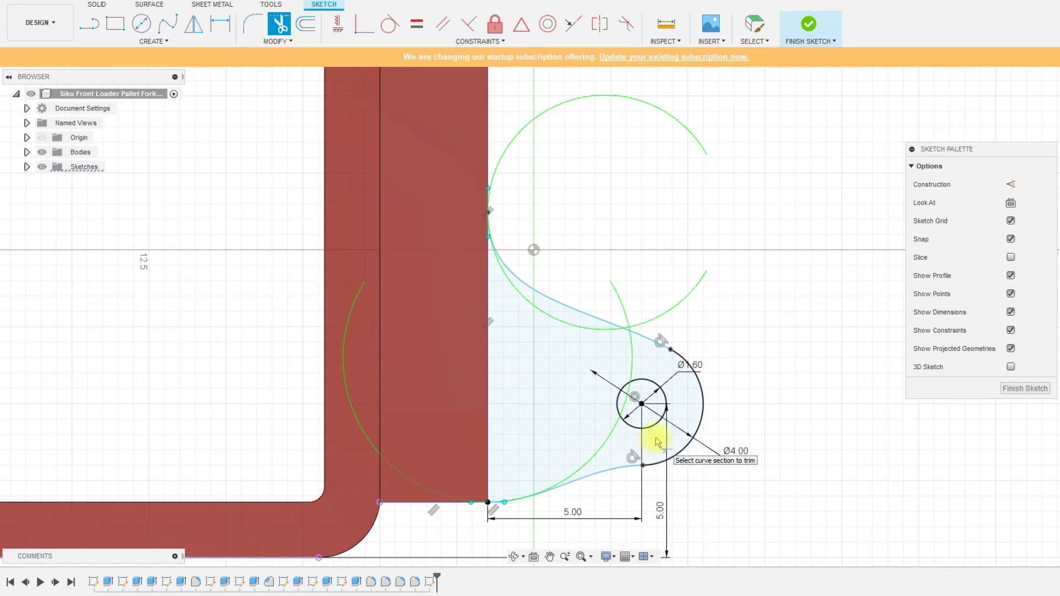
- Close the lug profile with a line along the frame's rear edge from the upper spline's end to the lower rear corner
left_click(89, 23)
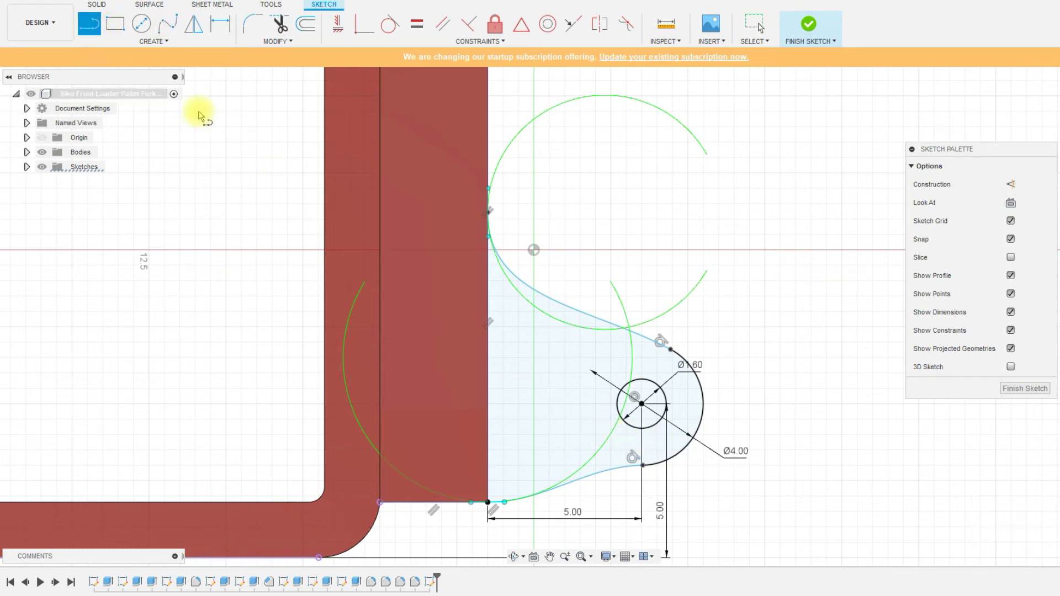
left_click(489, 214)
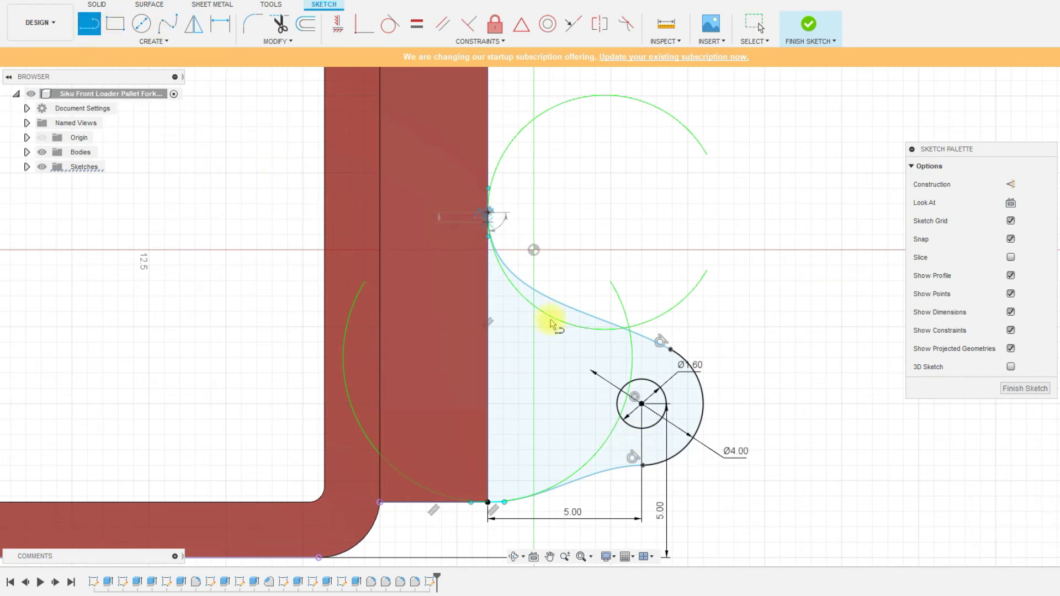
left_click(488, 503)
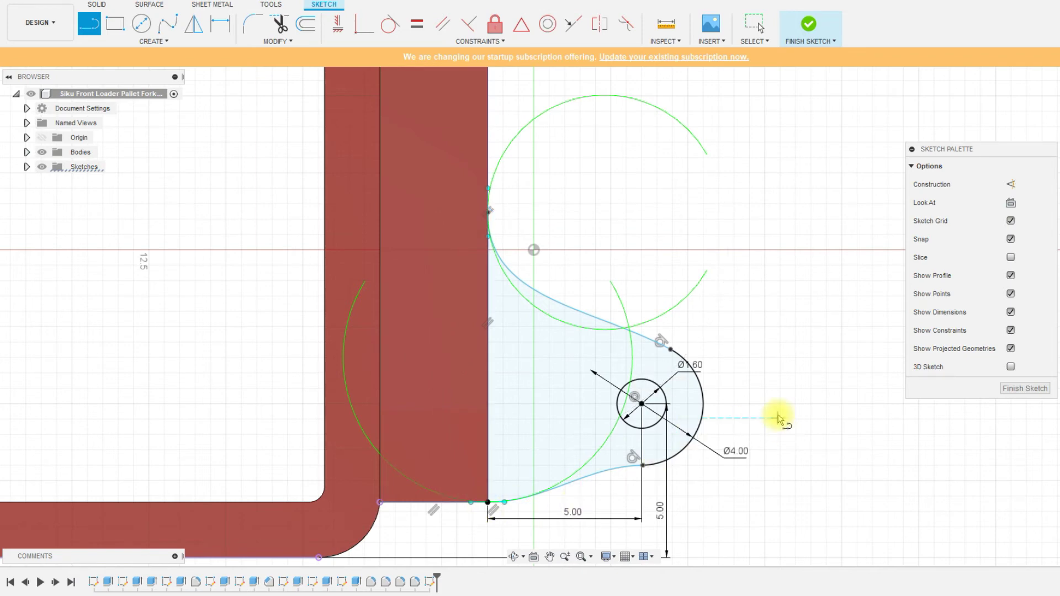
key("Escape")
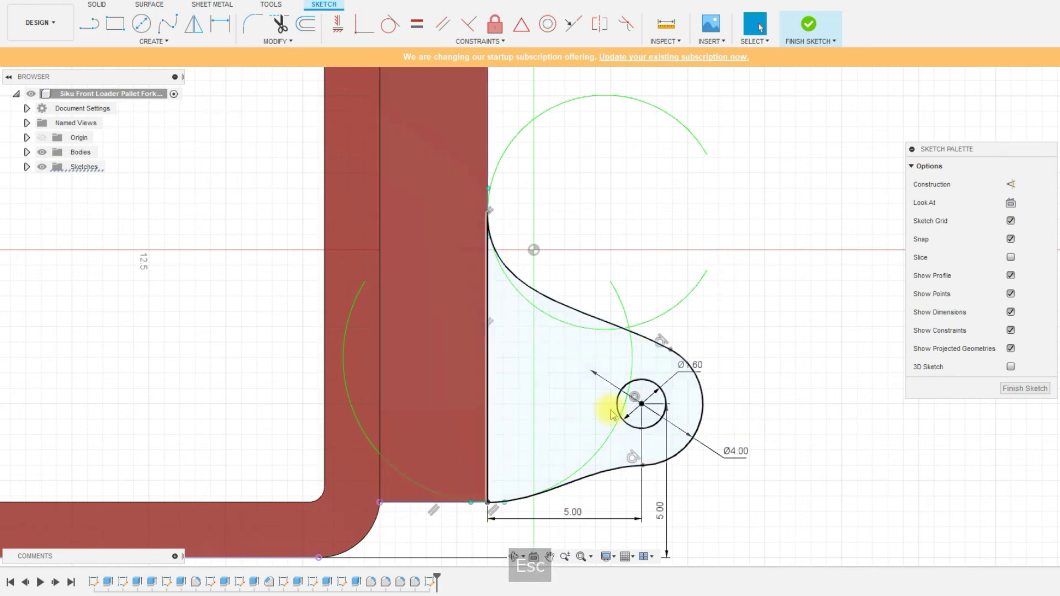
- Draw two separate slanted lines from the lower and rear parts of the 1.6 mm circle out to the lug's outer arc
scroll(672, 497, "up", 2)
scroll(672, 497, "down", 2)
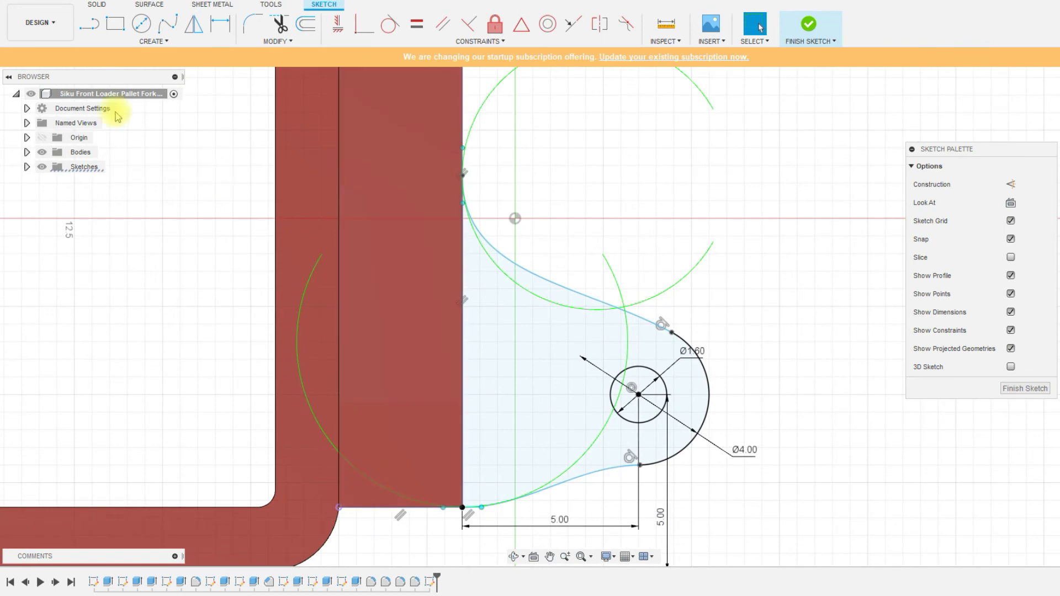
left_click(105, 25)
scroll(685, 447, "up", 3)
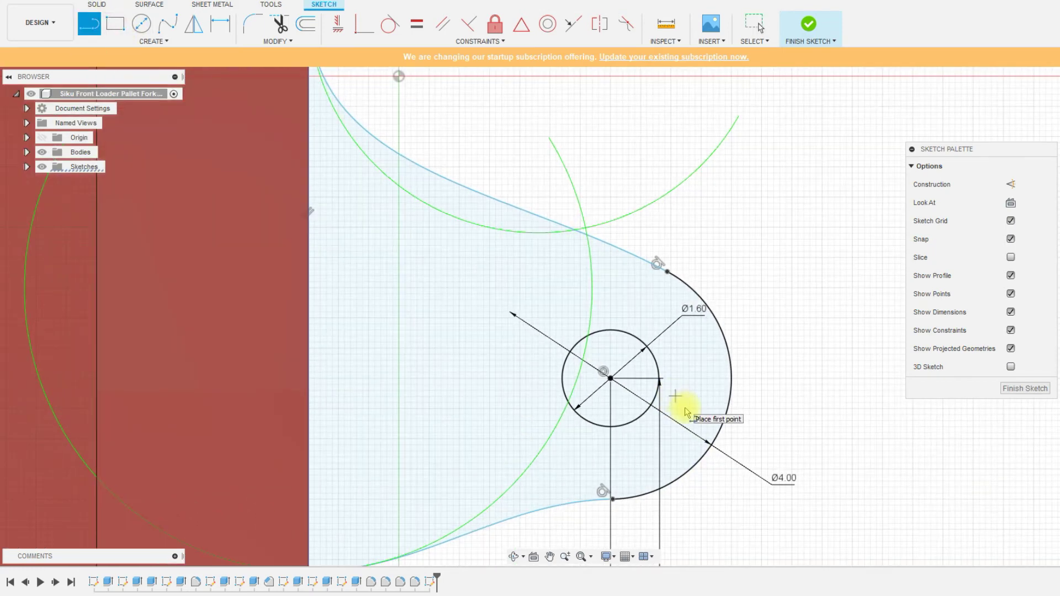
left_click(629, 424)
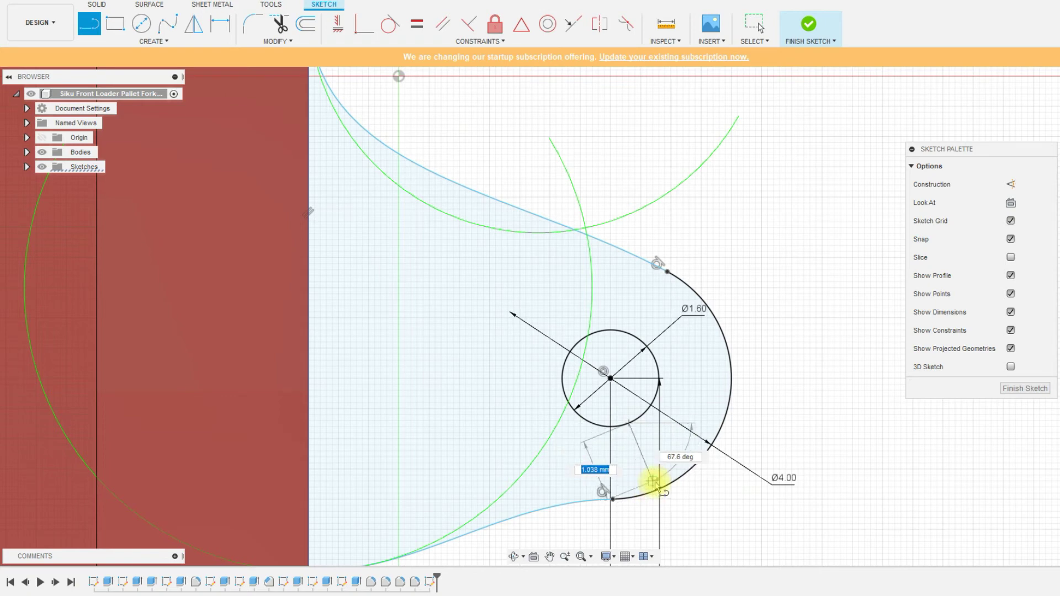
left_click(666, 488)
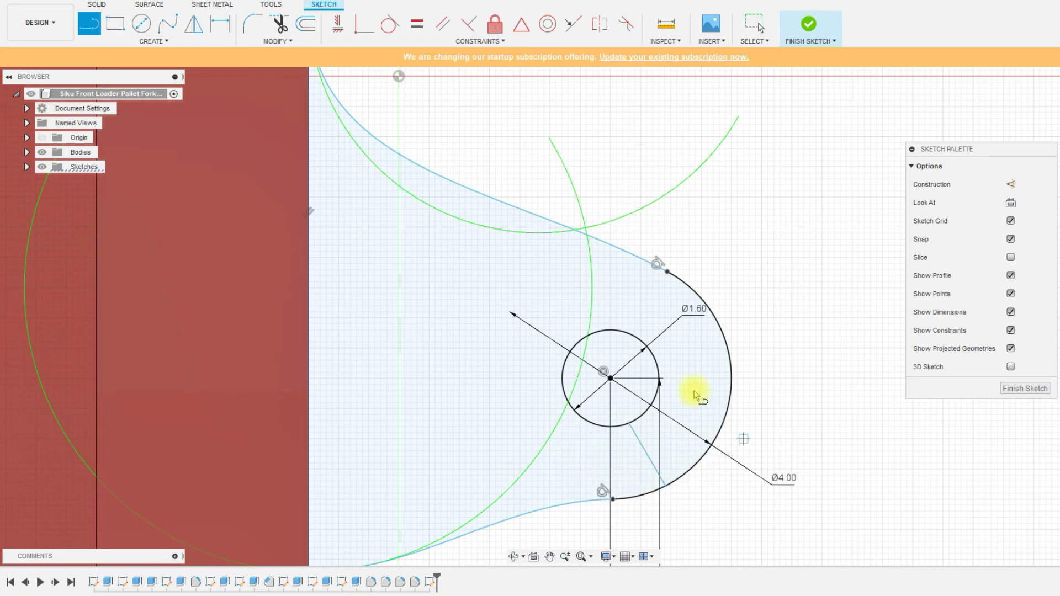
left_click(658, 375)
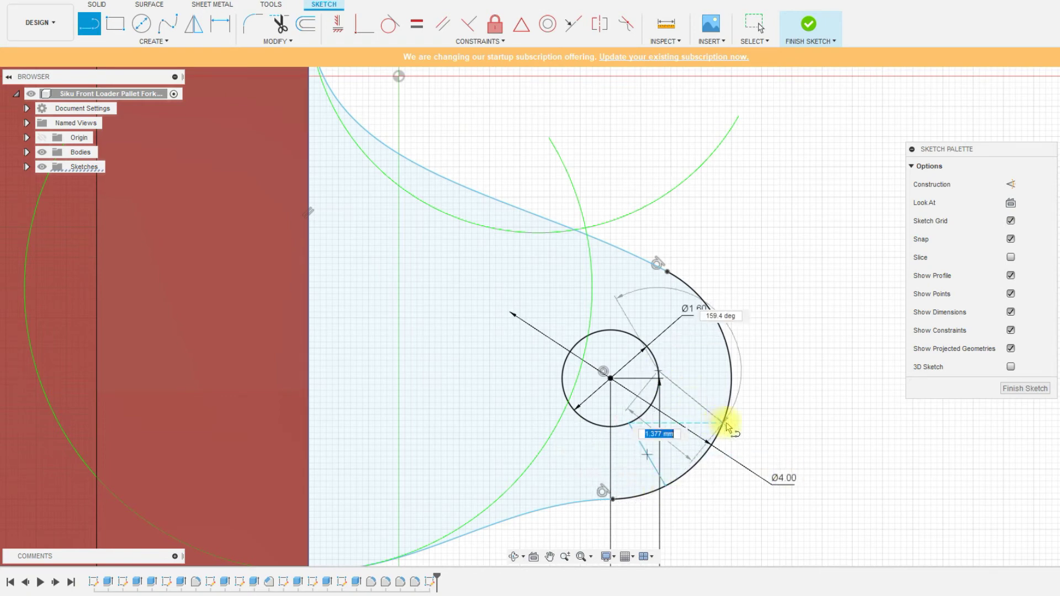
left_click(726, 413)
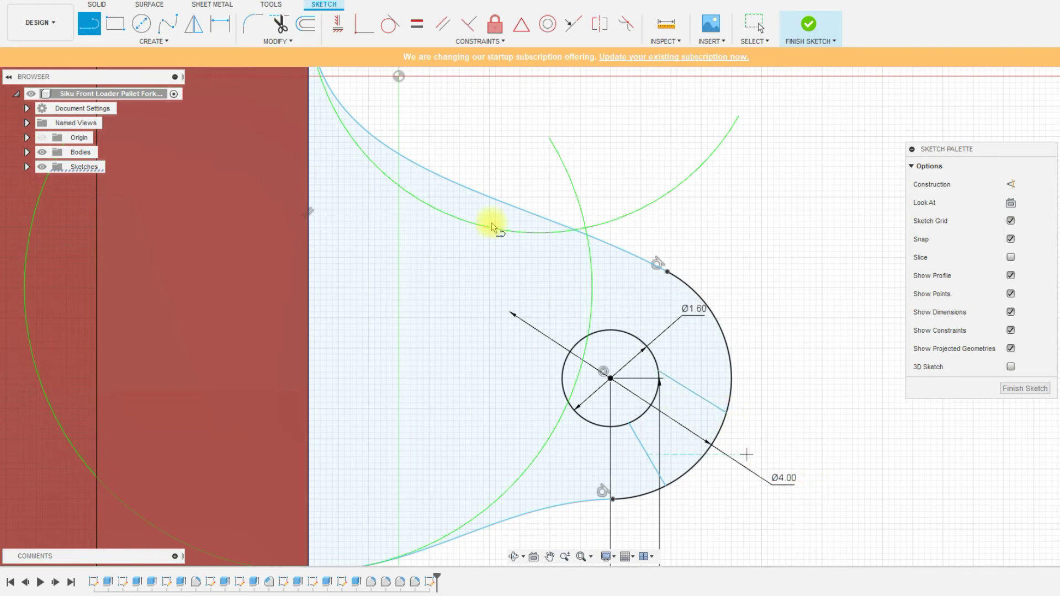
key("Escape")
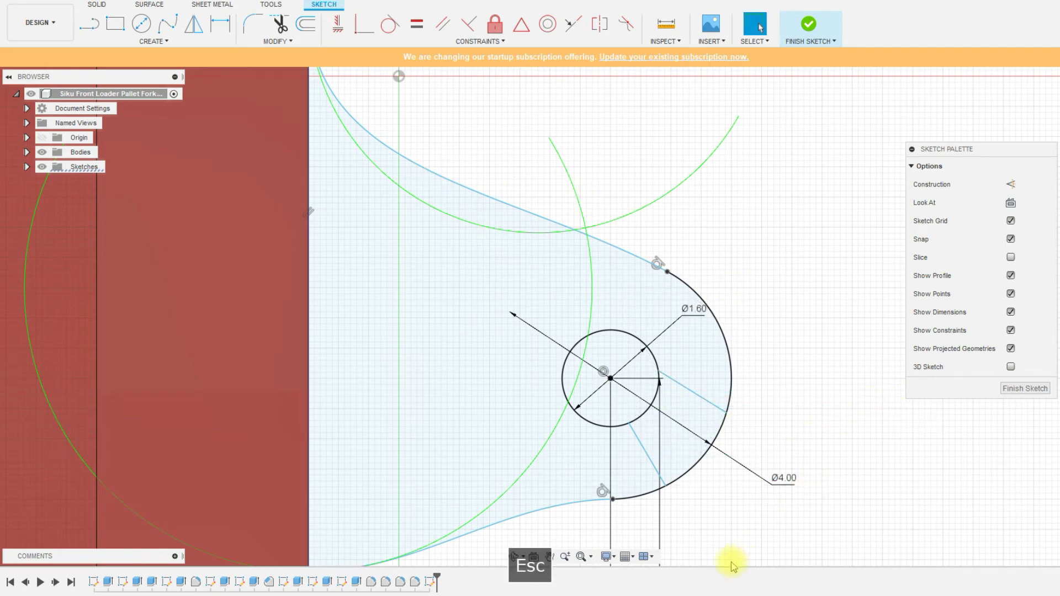
- Dimension the distance between the two slanted lines' endpoints on the 1.6 mm circle as 1.4 mm
key("d")
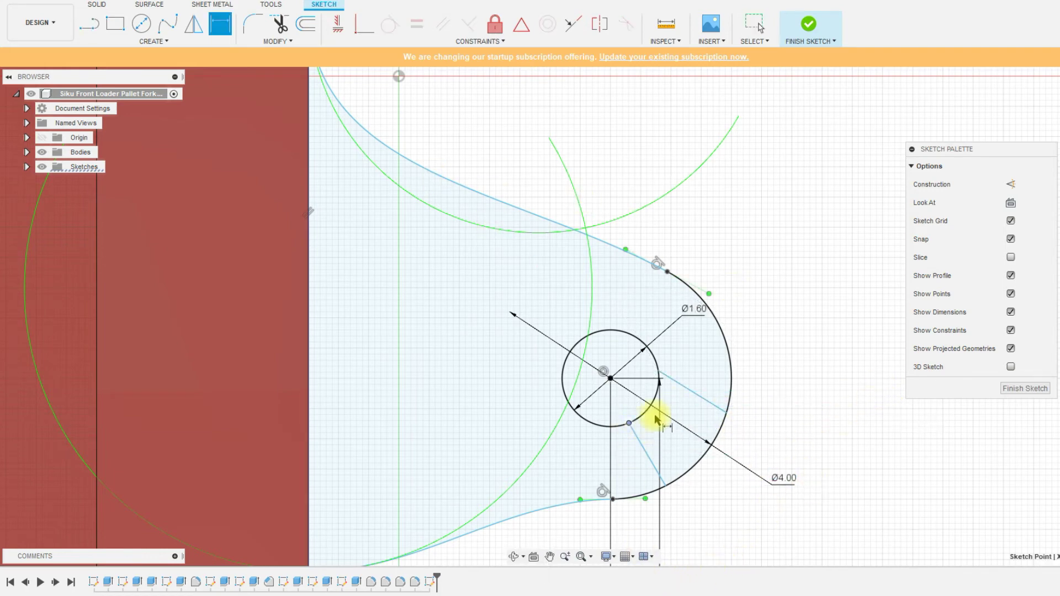
left_click(658, 371)
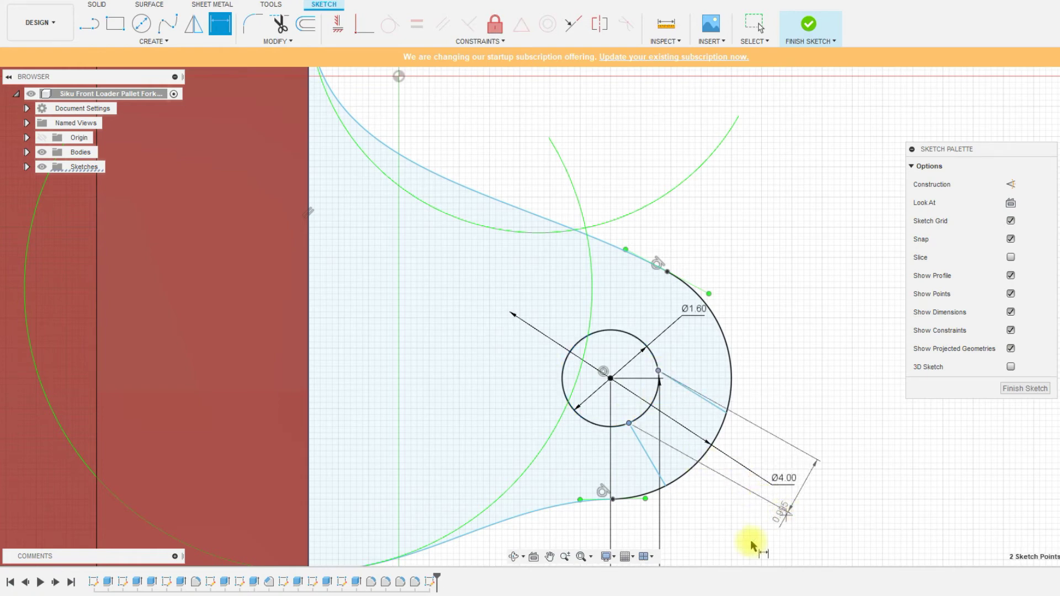
left_click(814, 513)
type("1.4")
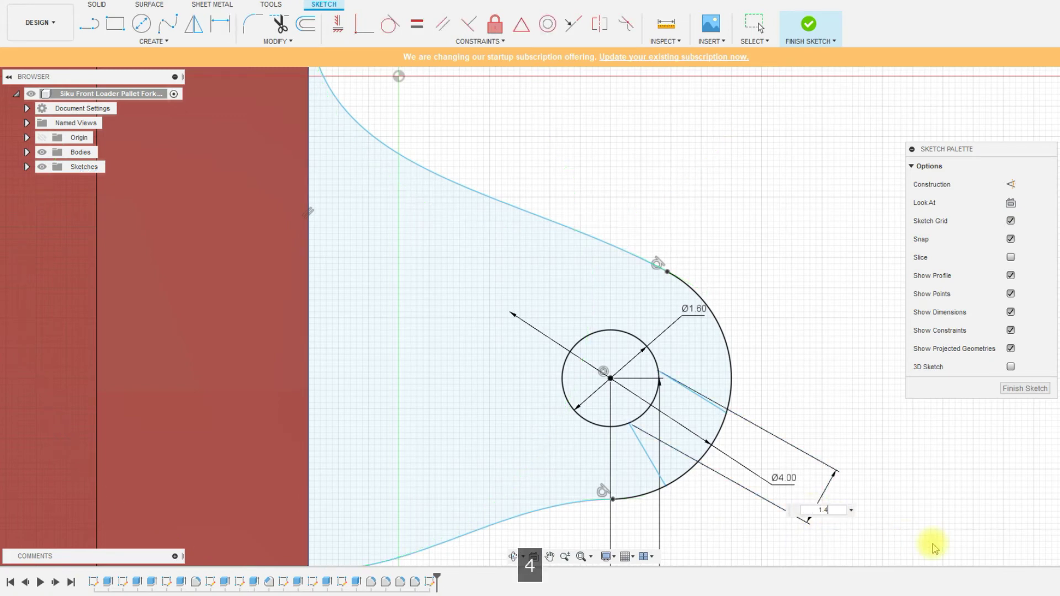
key("Return")
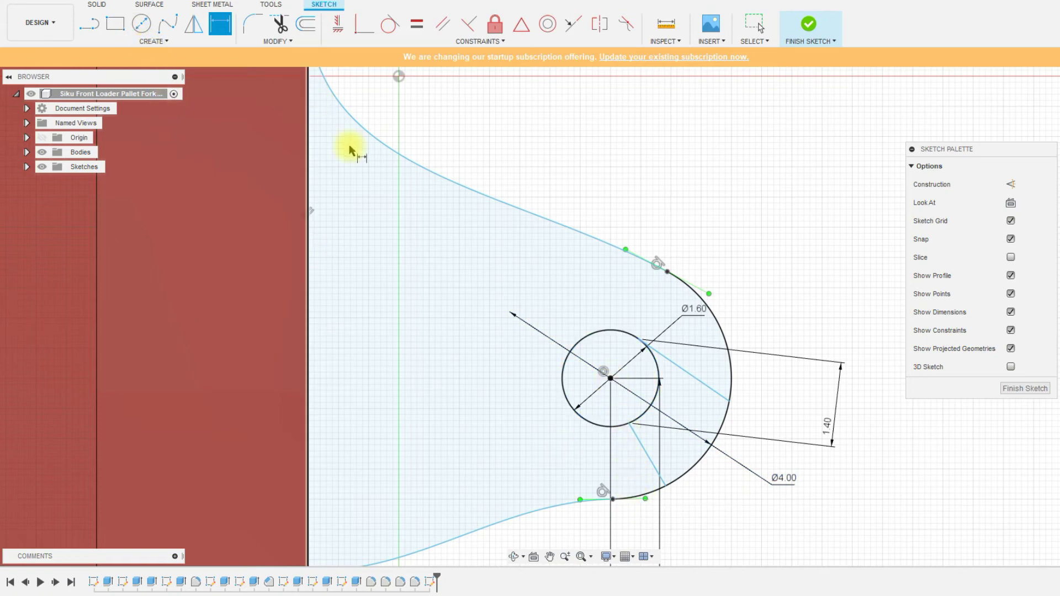
key("Escape")
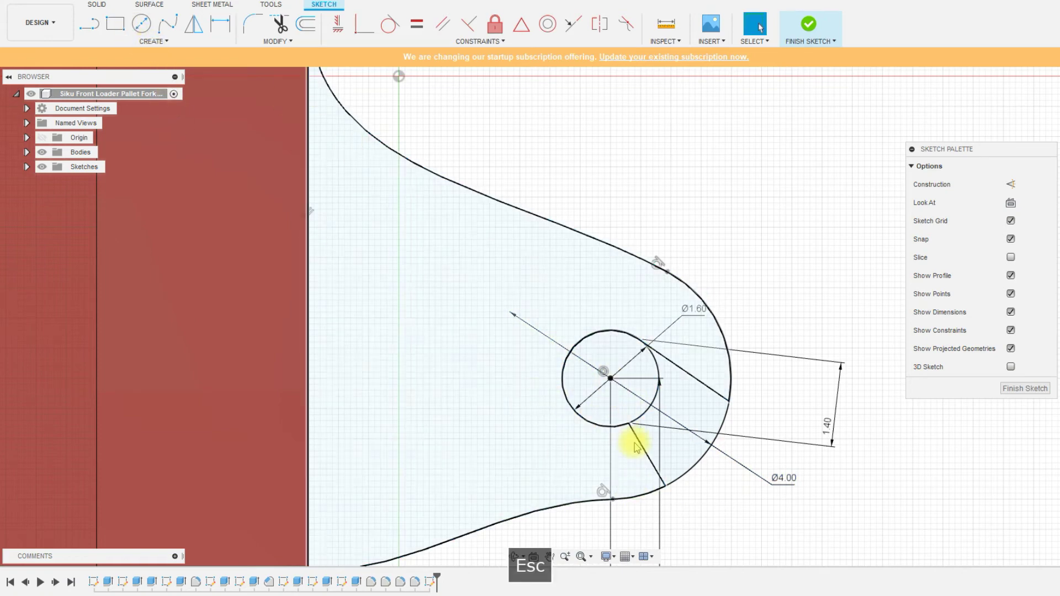
- Move the lower slanted line's inner end to the bottom of the 1.6 mm circle and its outer end near the lower spline's end
left_click_drag(630, 425, 612, 427)
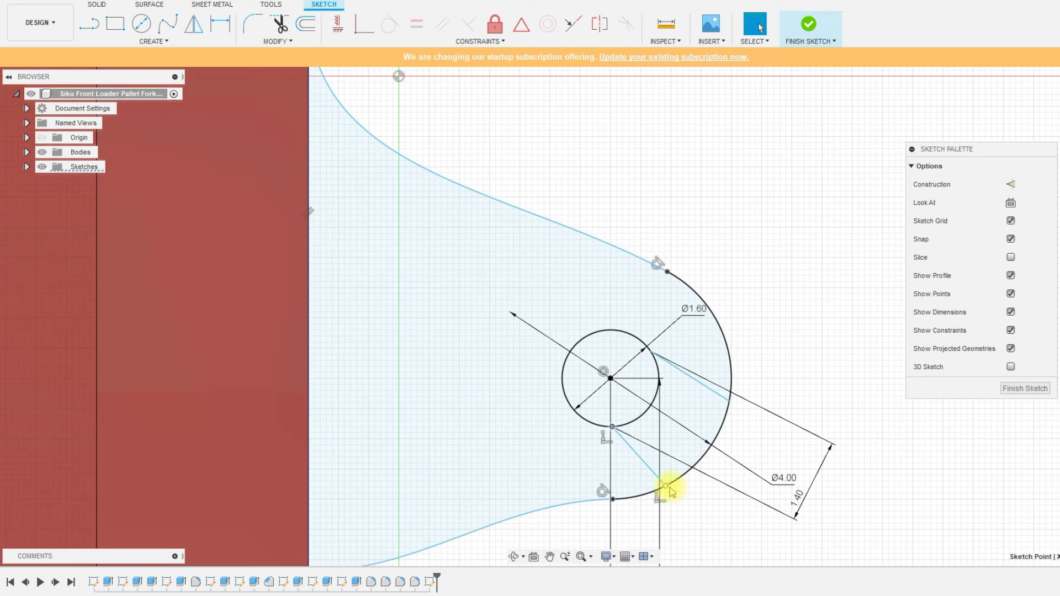
left_click_drag(670, 488, 639, 499)
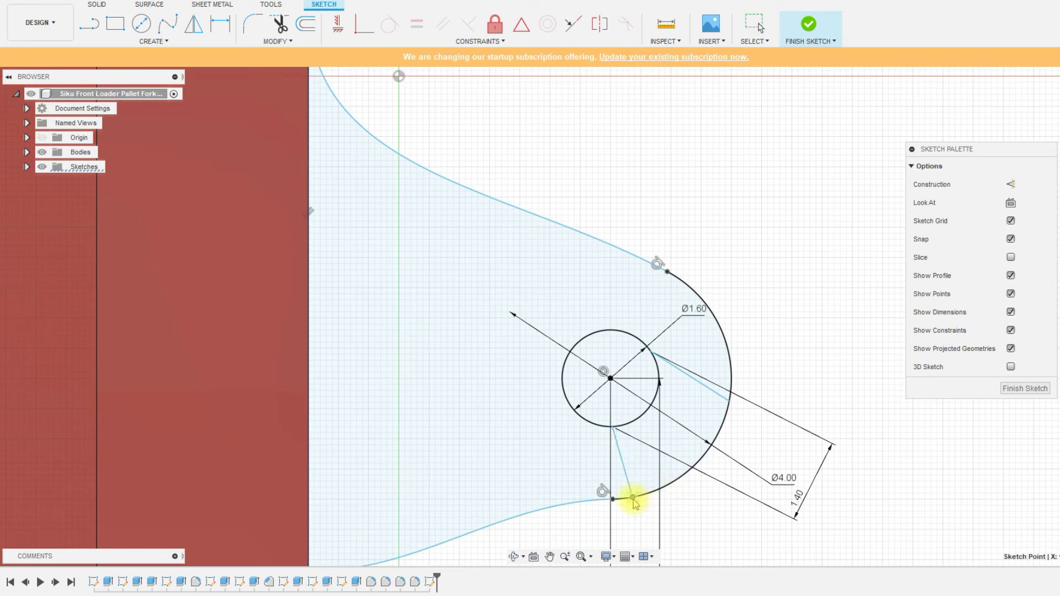
- Reposition the two slanted lines' ends along the 1.6 mm circle and the outer arc, forming an opening that flares toward the lower rear
left_click_drag(634, 503, 664, 498)
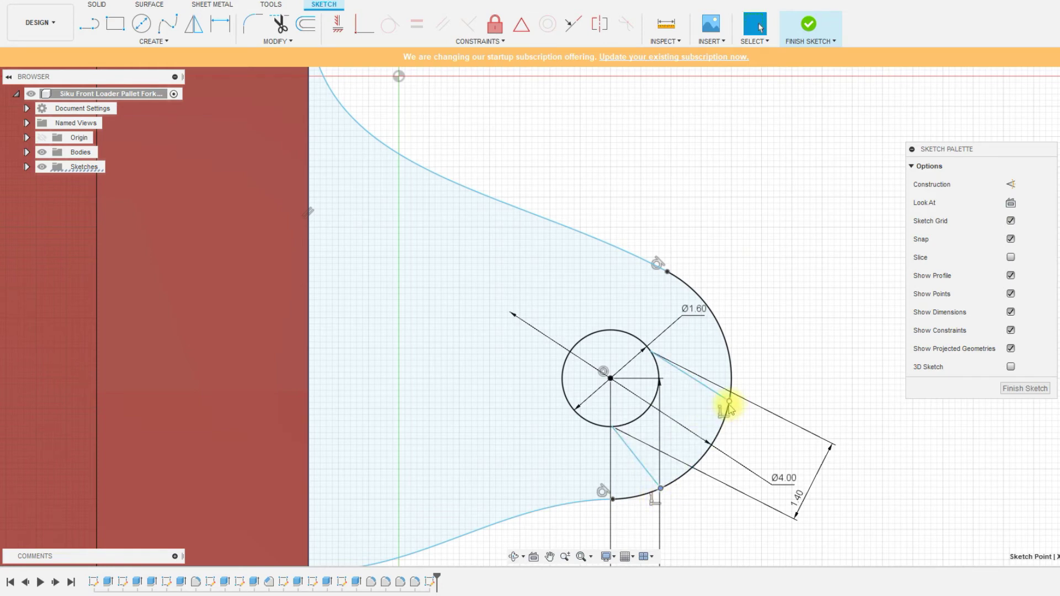
left_click_drag(728, 401, 733, 369)
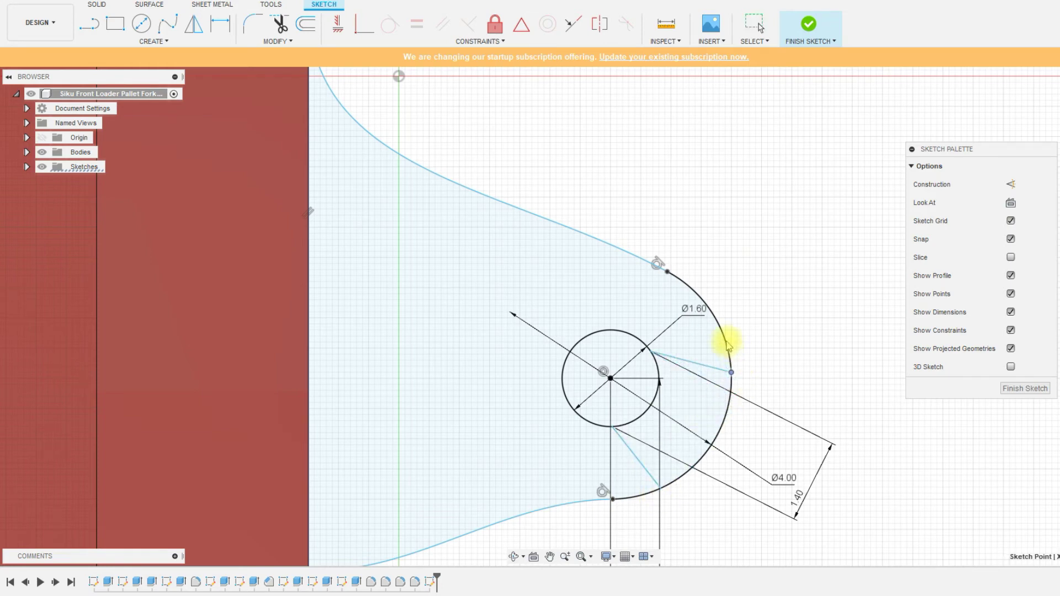
left_click_drag(612, 429, 606, 432)
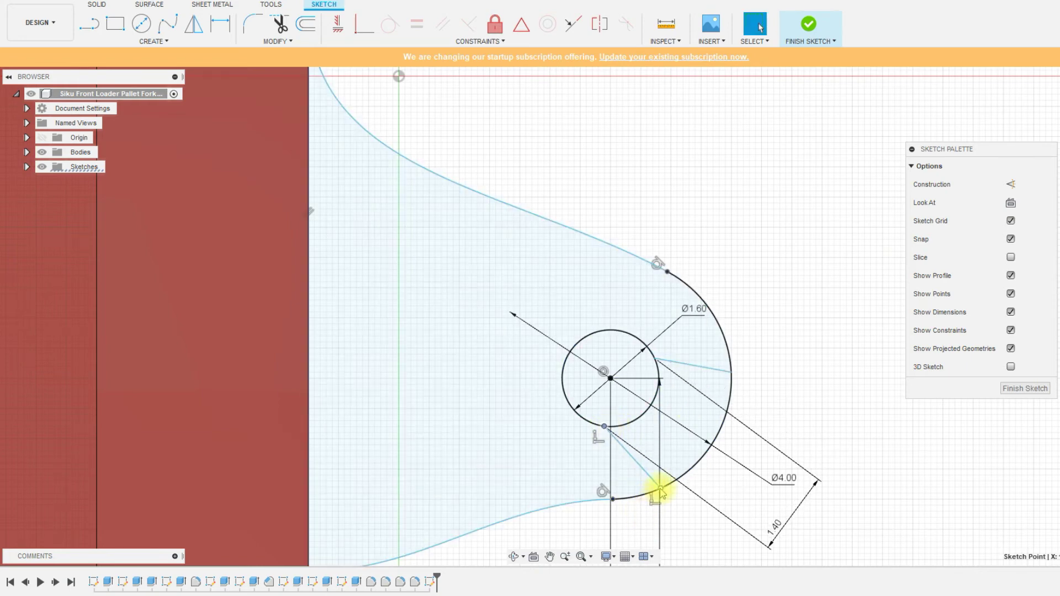
left_click_drag(659, 489, 655, 492)
left_click_drag(733, 372, 729, 385)
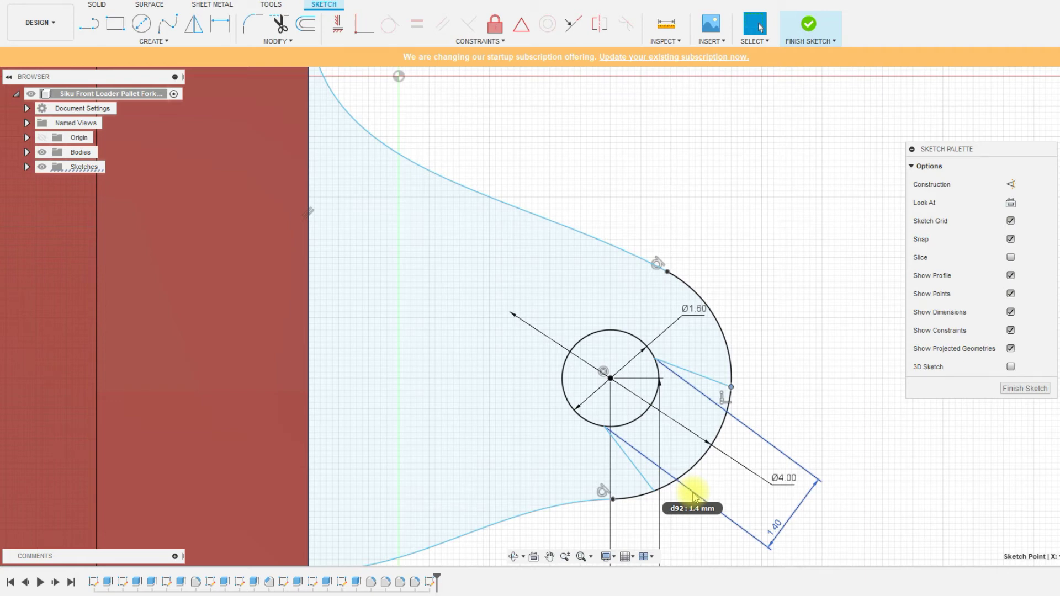
- Set the distance between the slanted lines' endpoints on the 1.6 mm circle to 1.35 mm
left_click(770, 537)
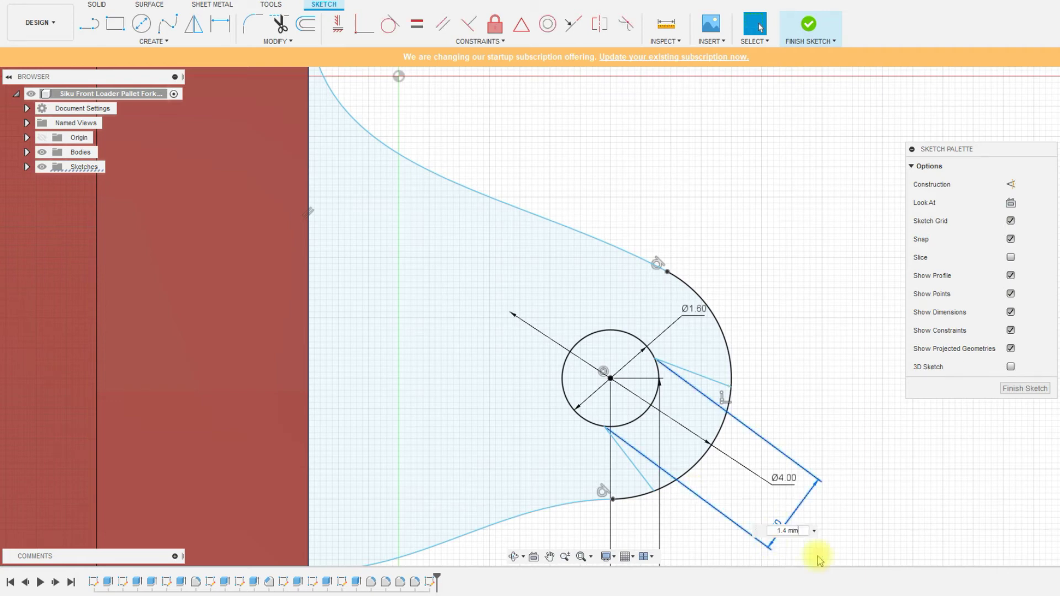
type("1")
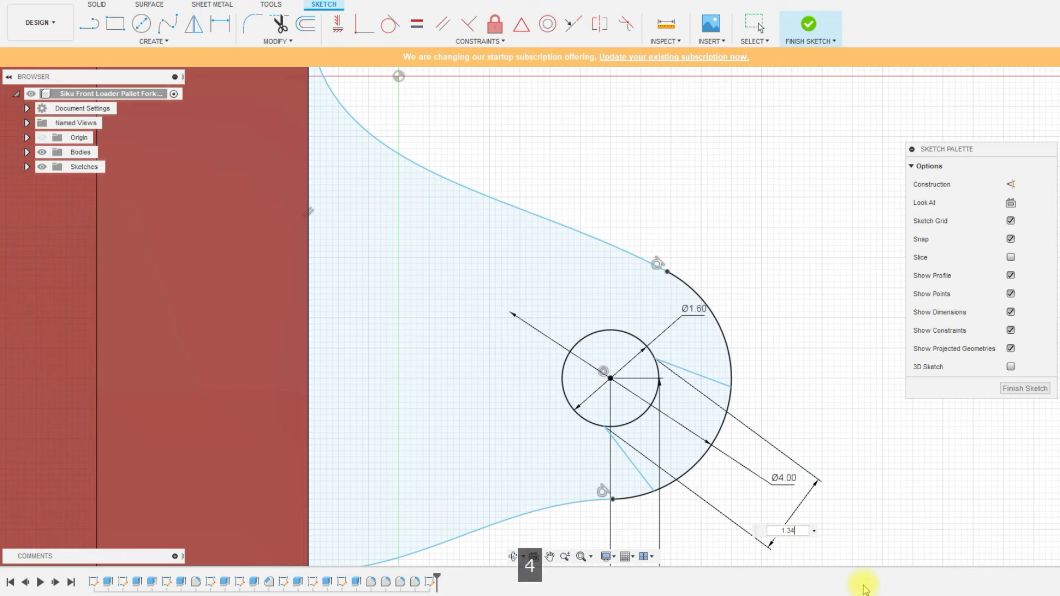
type(".34")
key("BackSpace")
type("5")
key("Return")
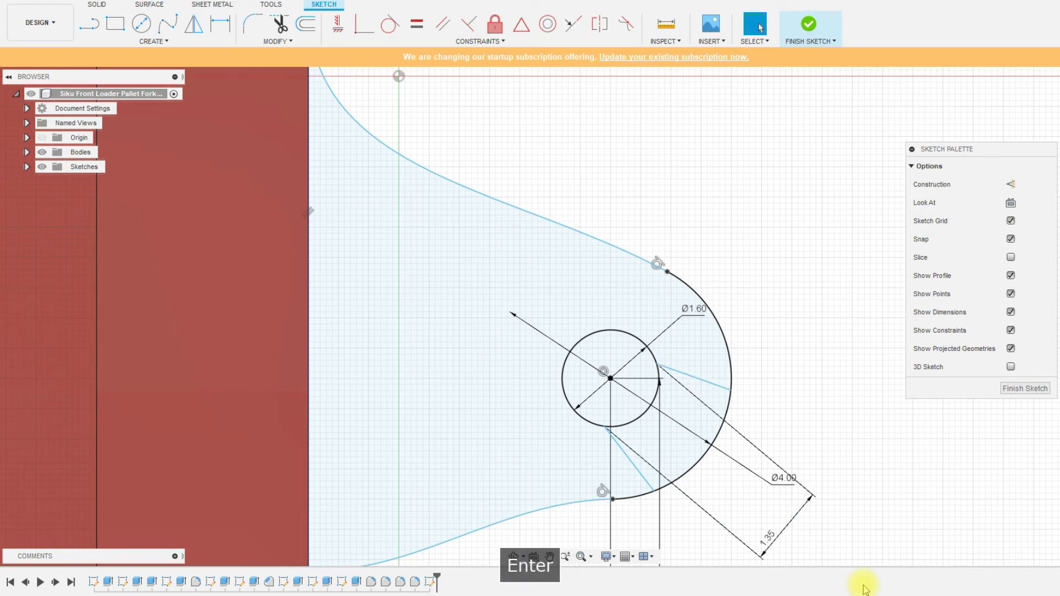
scroll(739, 397, "up", 2)
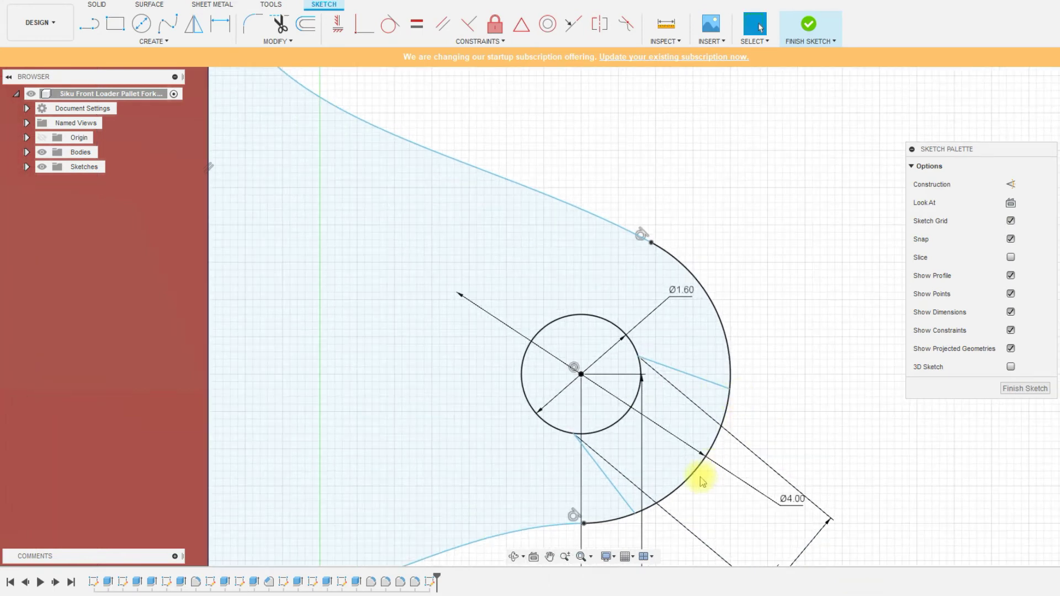
scroll(662, 370, "down", 1)
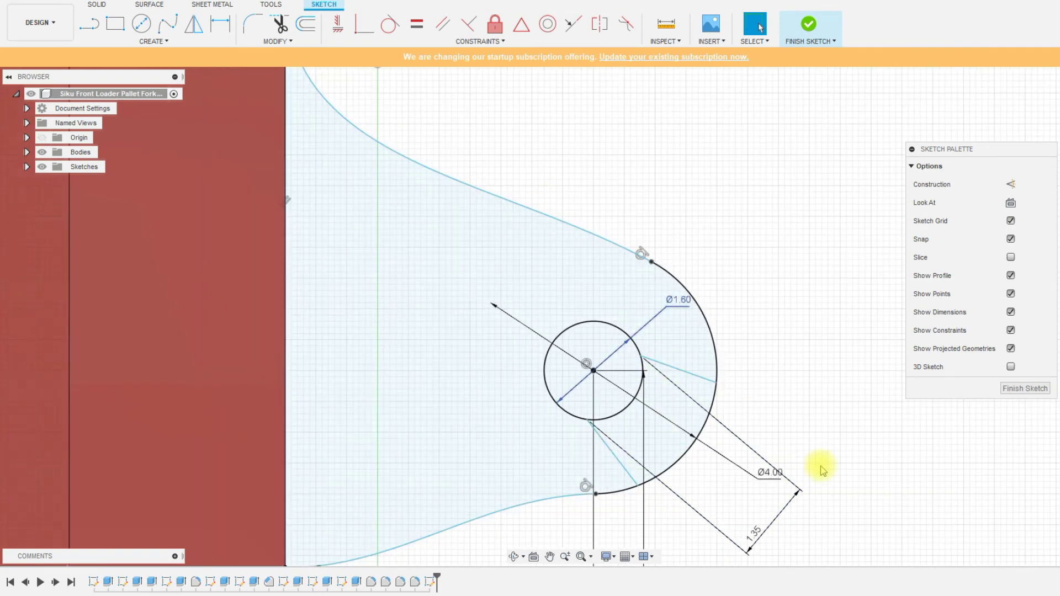
key("Escape")
scroll(679, 354, "up", 2)
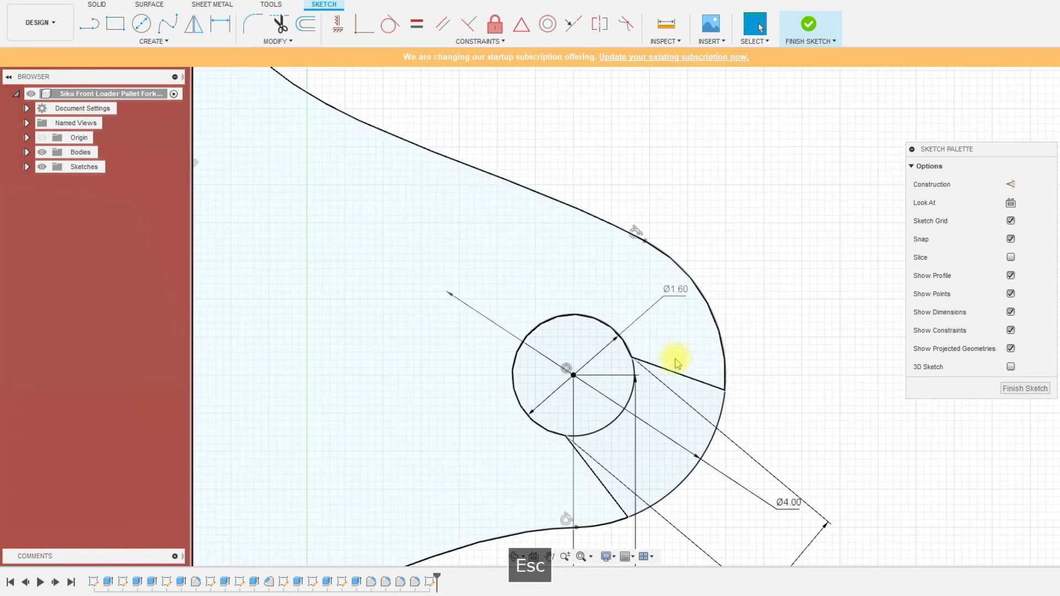
key("d")
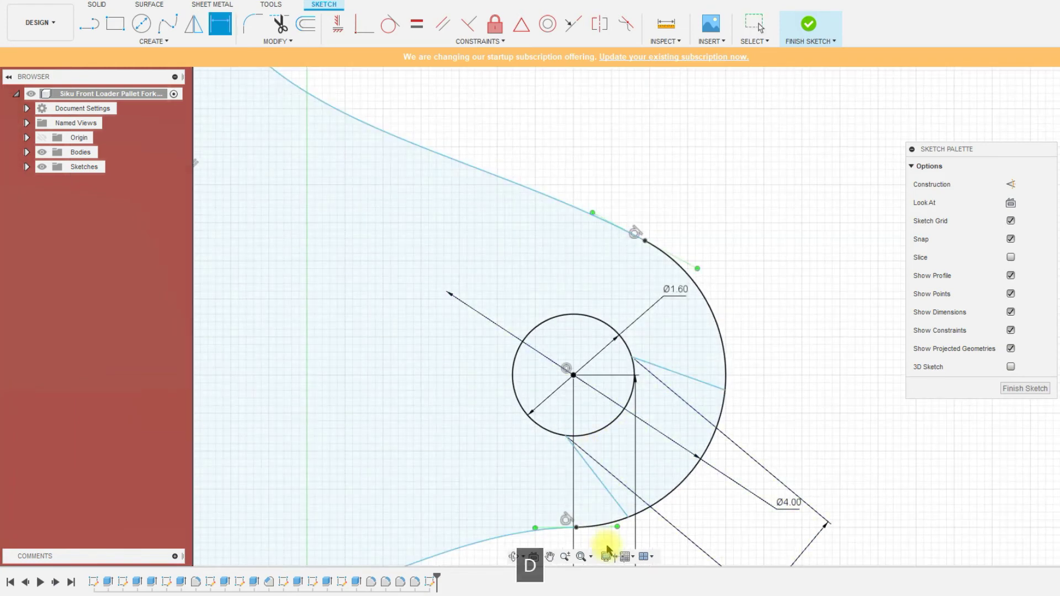
left_click(630, 518)
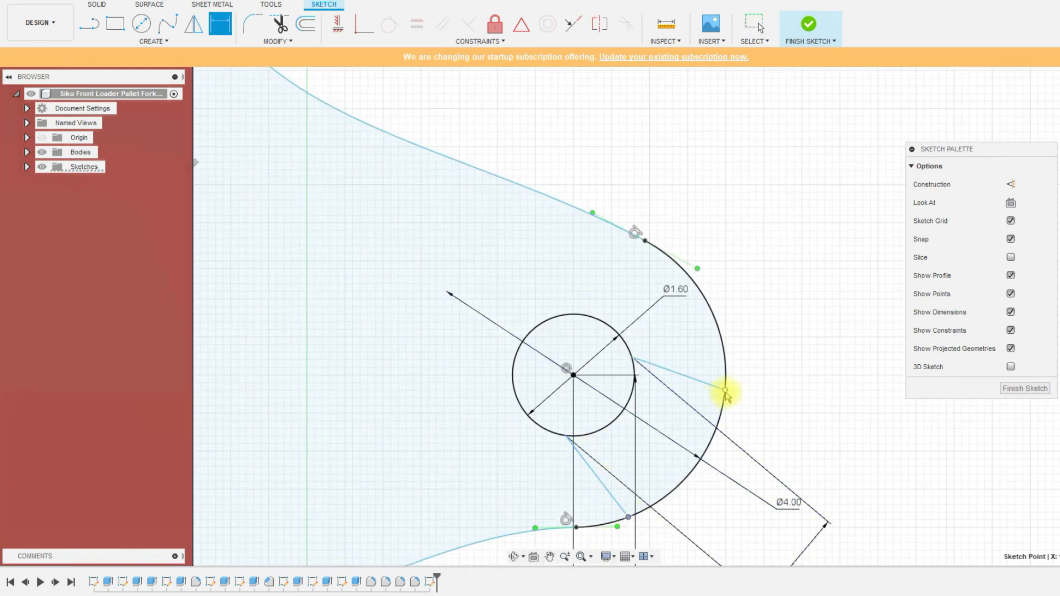
left_click(724, 391)
scroll(789, 535, "down", 3)
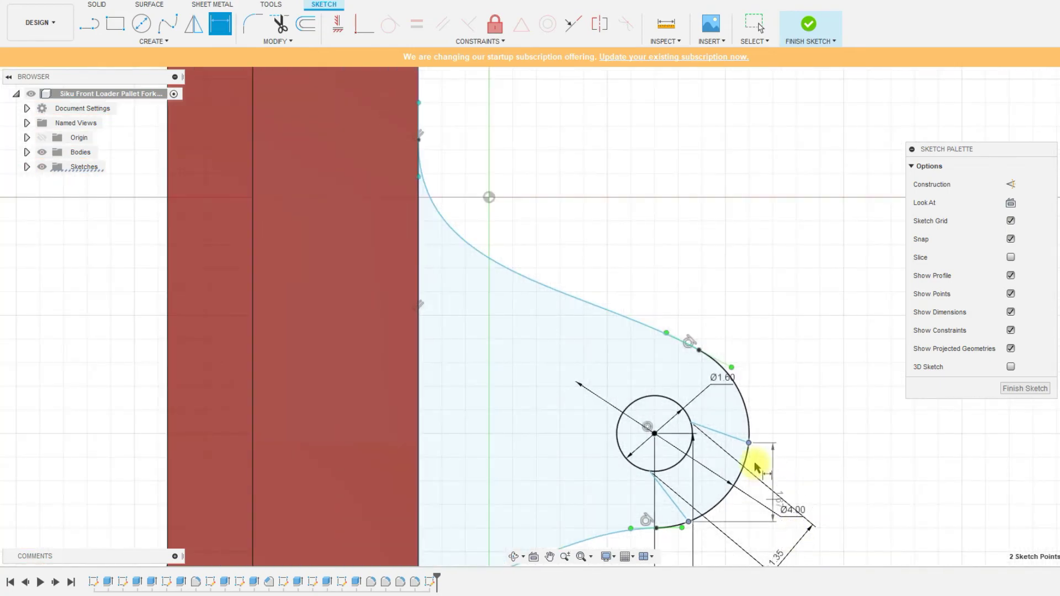
scroll(763, 525, "down", 2)
scroll(760, 529, "up", 4)
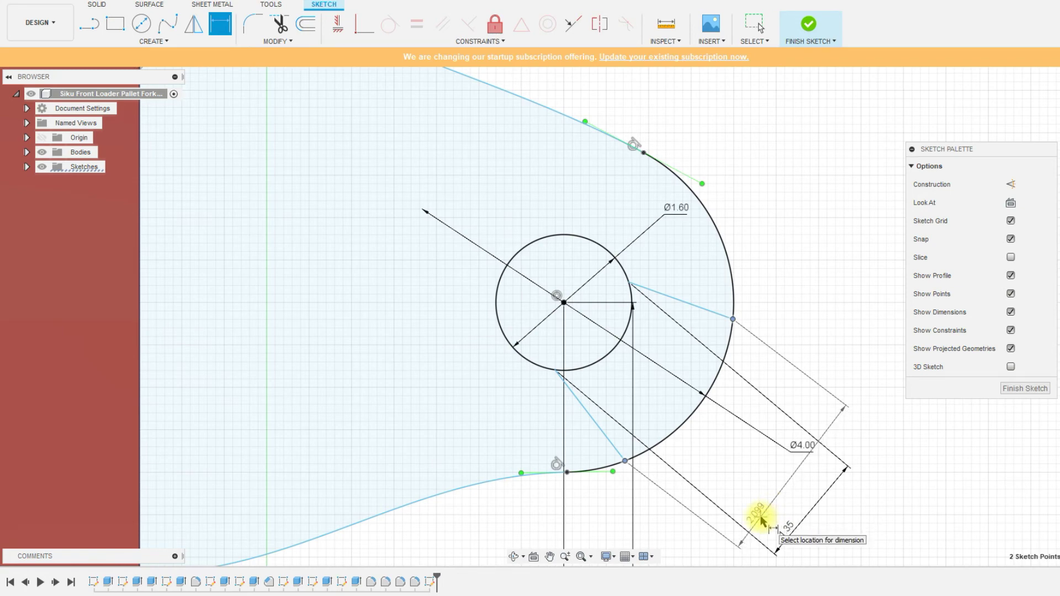
key("Escape")
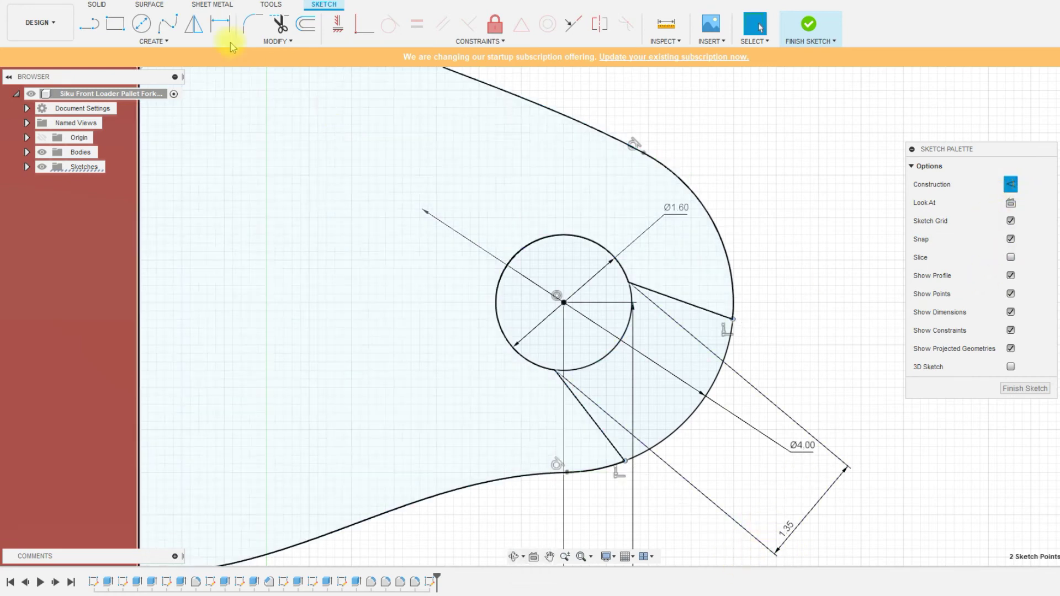
- Draw two construction lines joining the 1.6 mm circle's centre to the inner ends of both slanted lines
left_click(88, 24)
left_click(631, 284)
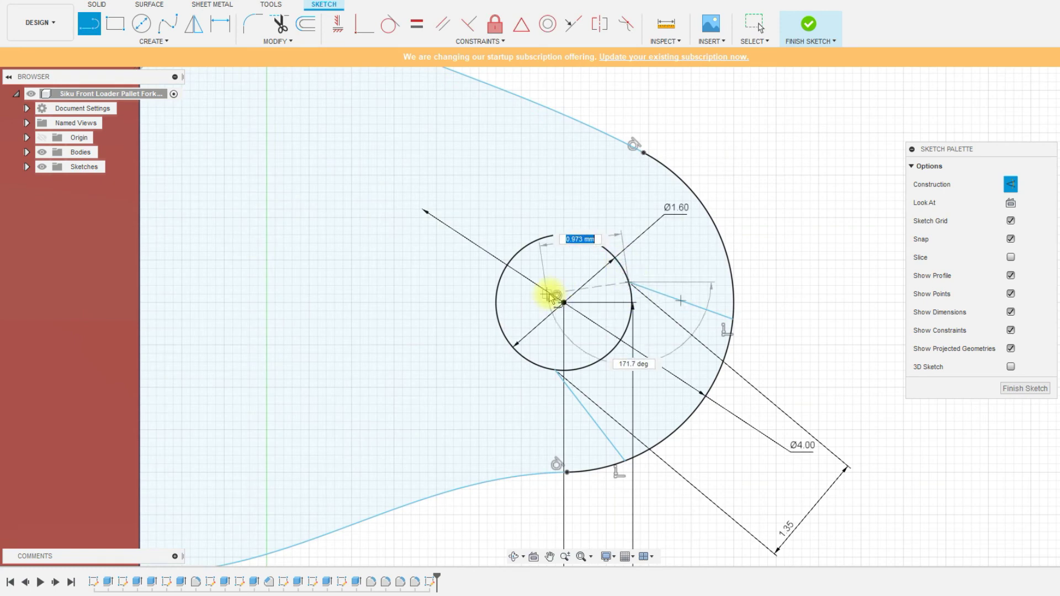
left_click(563, 302)
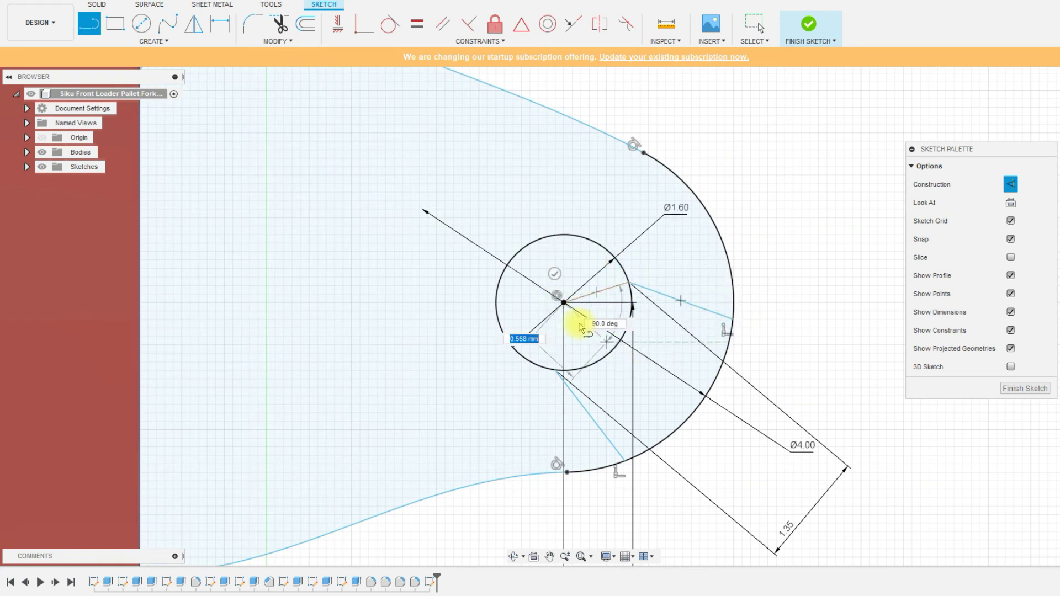
double_click(555, 369)
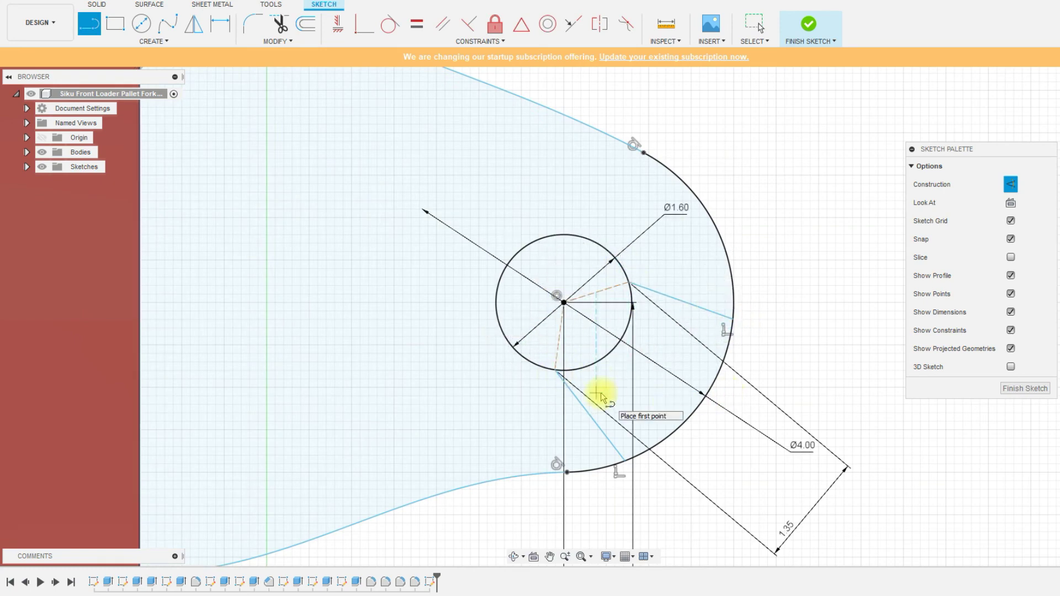
key("Escape")
- Dimension the angle between the lower construction line and the lower slanted line as 45°
key("d")
scroll(630, 395, "up", 5)
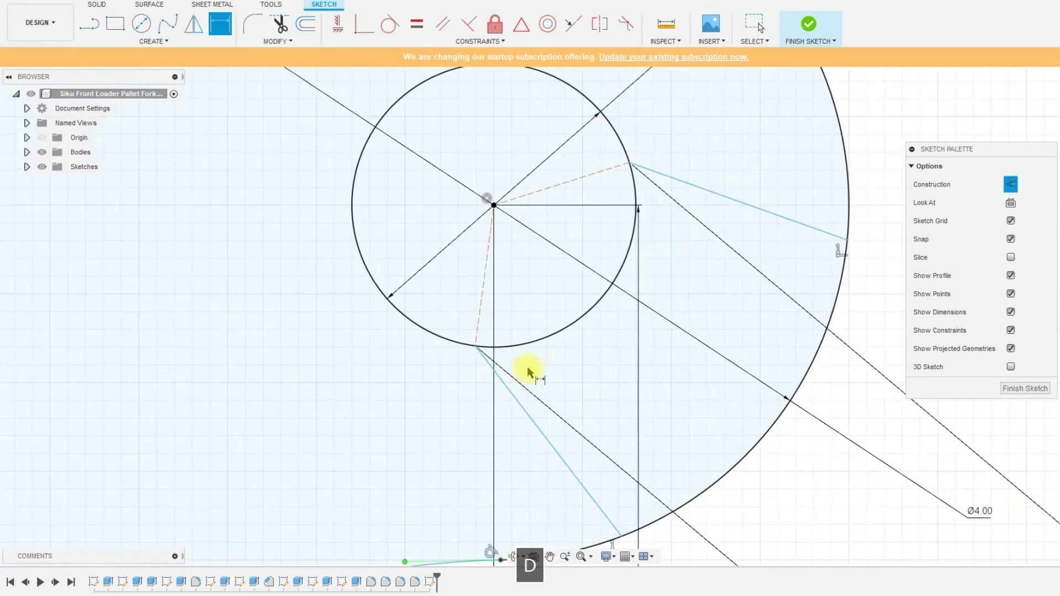
left_click(478, 323)
left_click(509, 401)
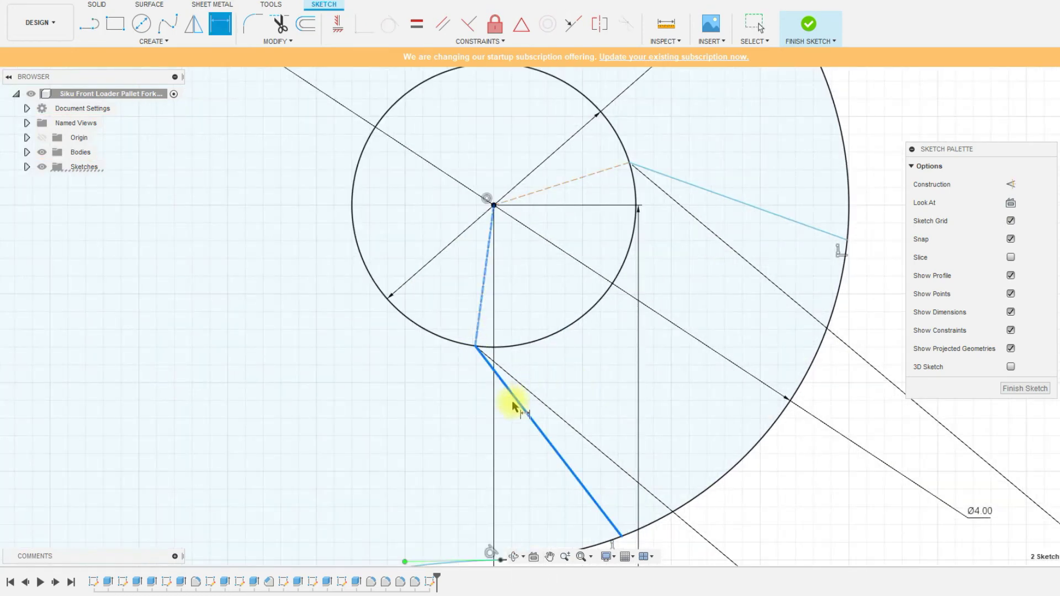
left_click(512, 447)
type("4")
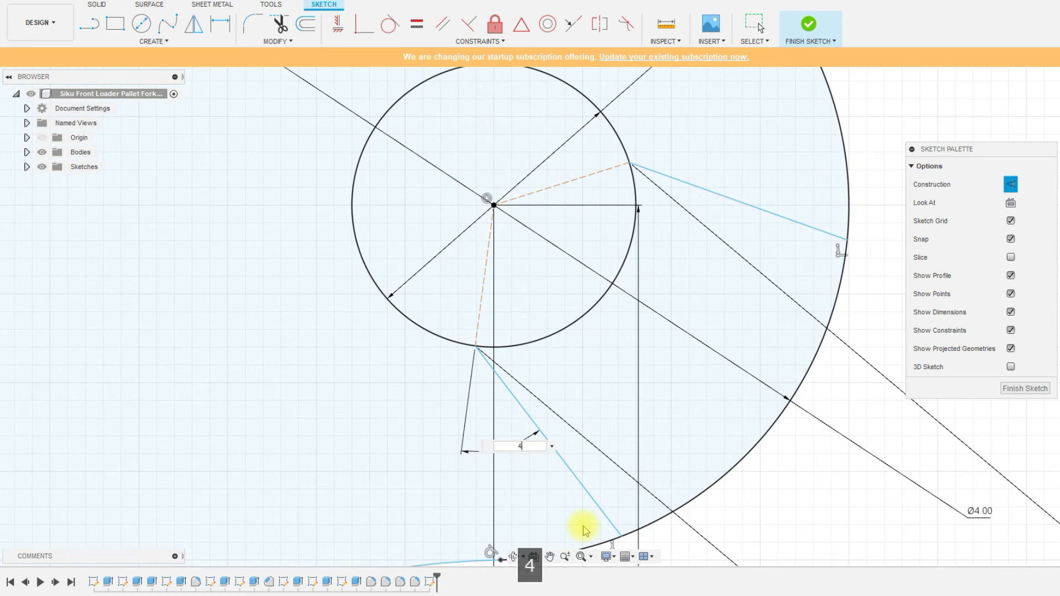
type("5#")
key("Return")
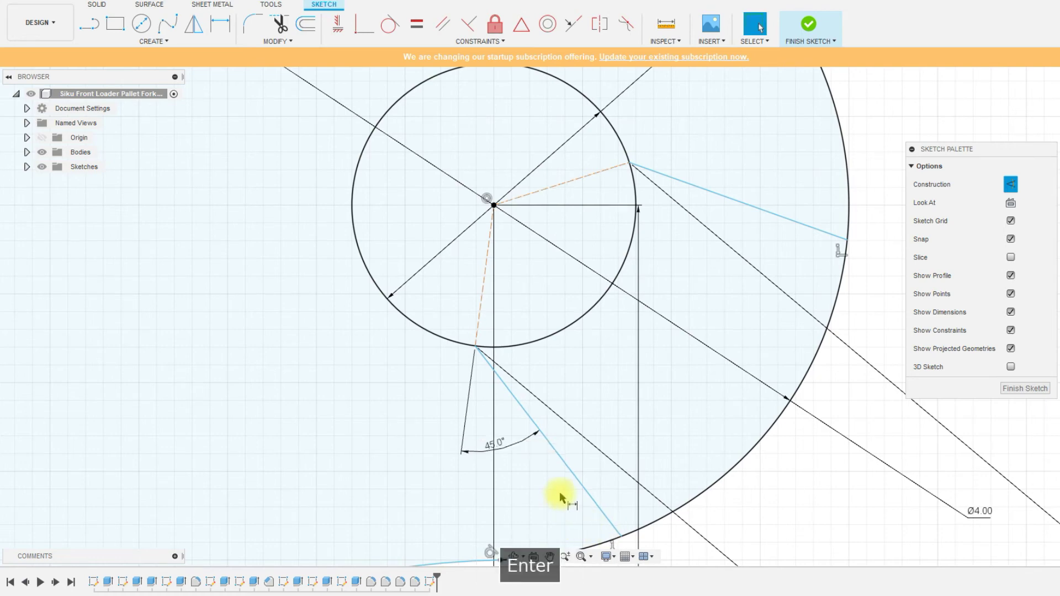
- Dimension the angle between the upper construction line and the upper slanted line as 45°
scroll(516, 492, "down", 2)
left_click(583, 250)
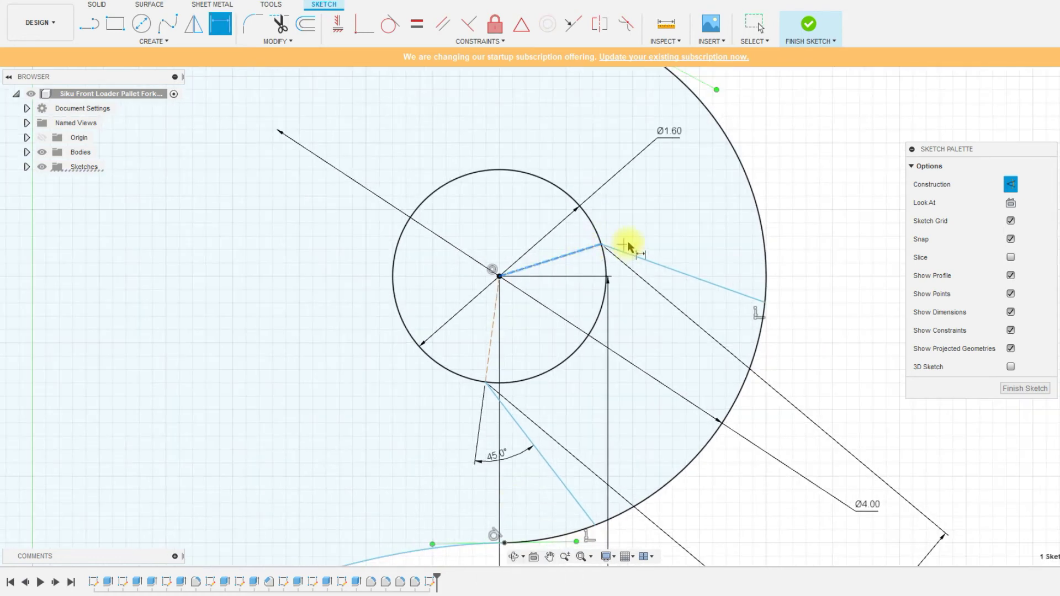
left_click(629, 252)
left_click(643, 244)
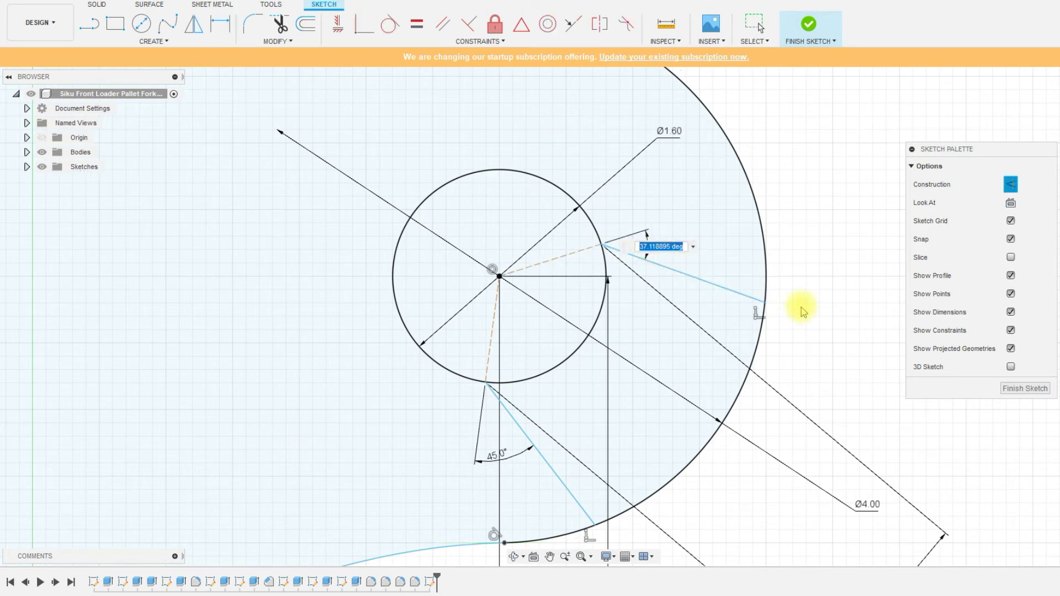
type("45")
key("Return")
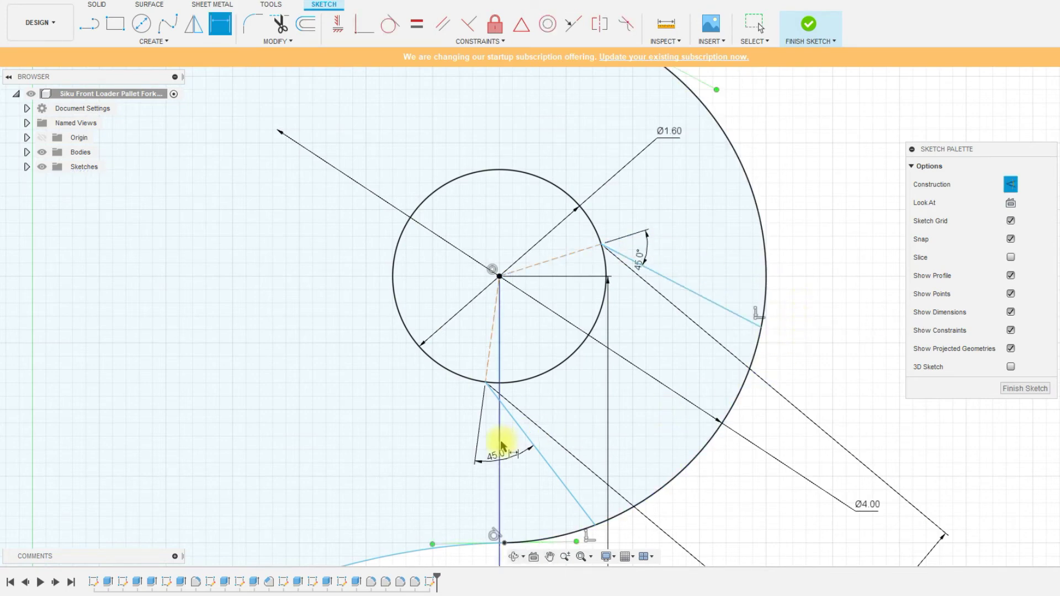
- Trim the segments of the outer arc and the 1.6 mm circle between the two slanted lines to open the slot
scroll(473, 303, "down", 1)
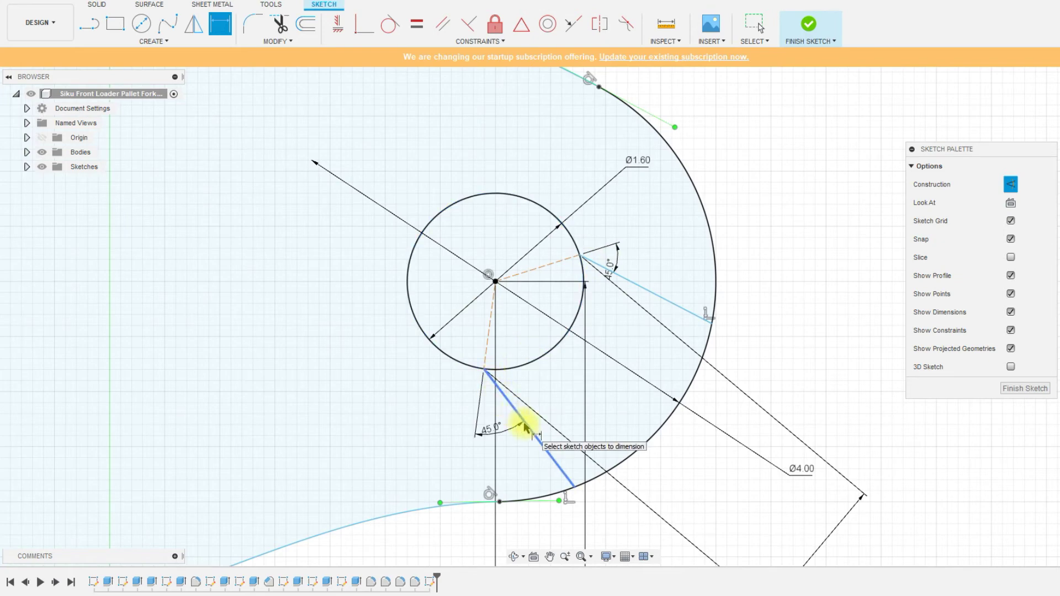
scroll(608, 453, "down", 2)
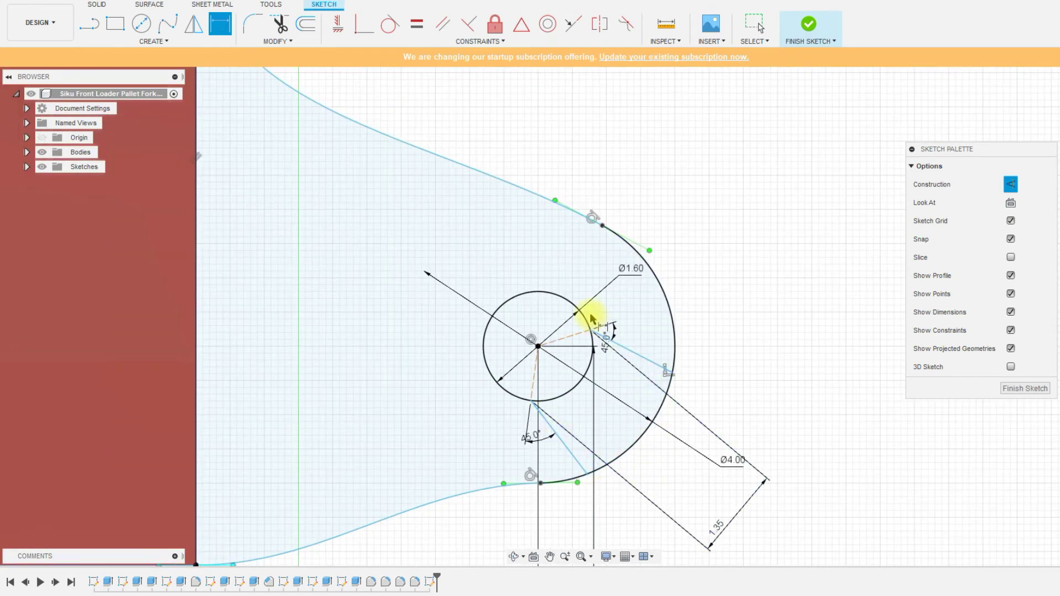
left_click(280, 25)
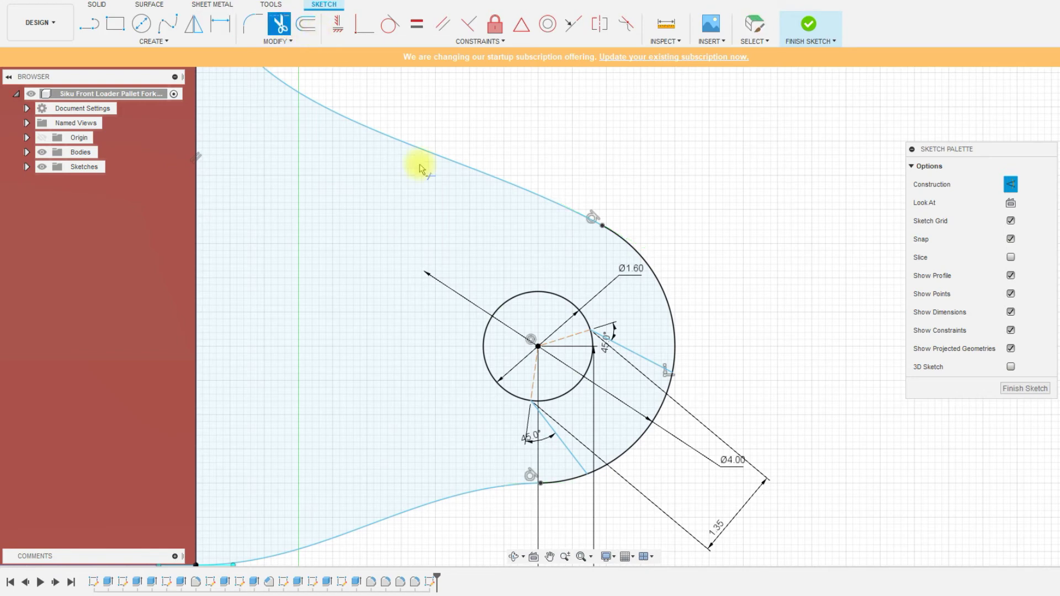
left_click(653, 419)
left_click(585, 379)
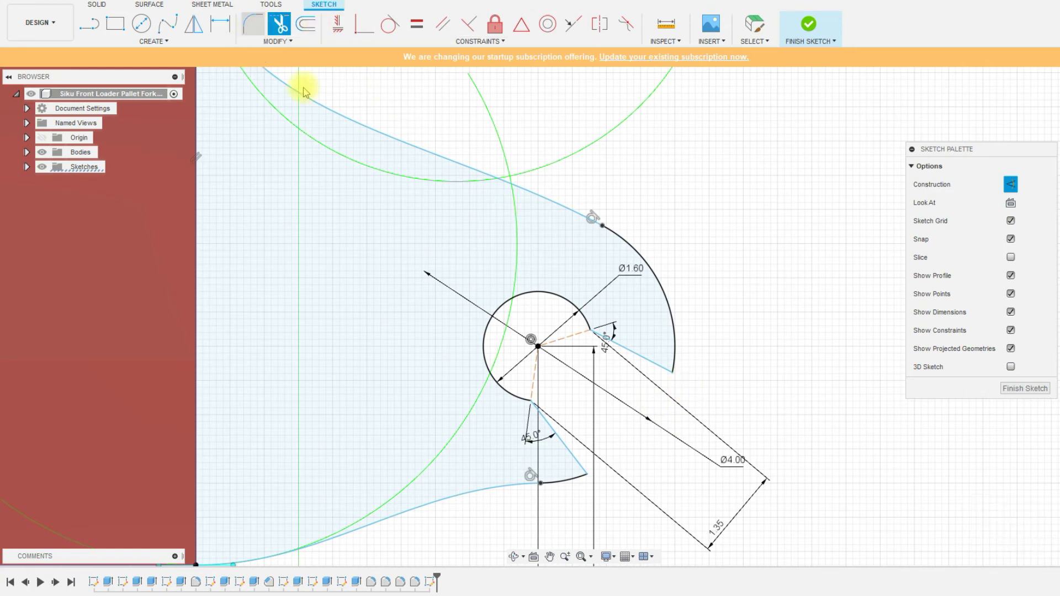
- Fillet the two outer corners of the slot opening with a 0.30 mm radius and finish the sketch
left_click(587, 474)
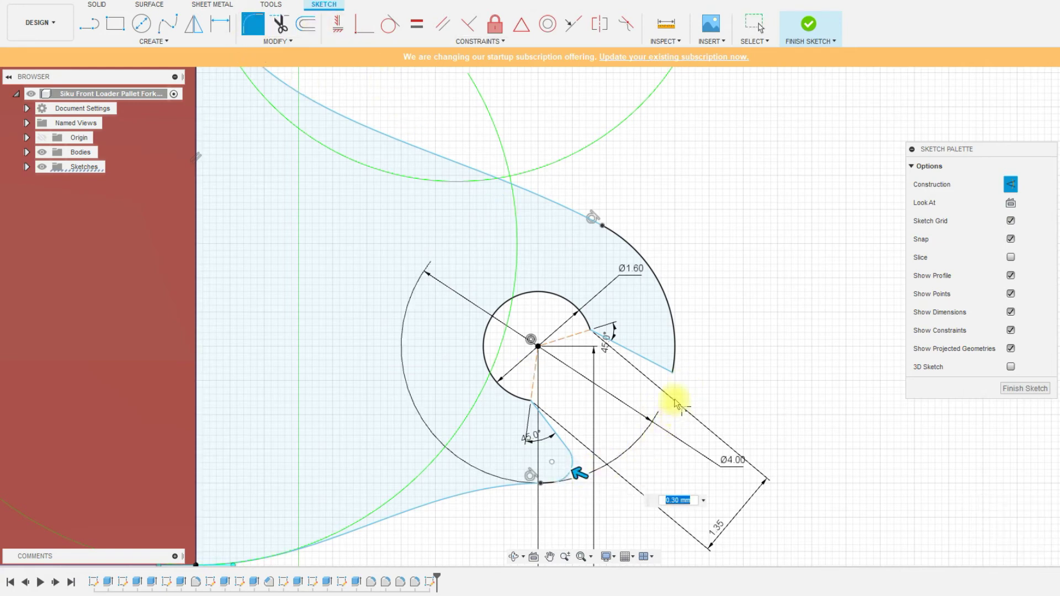
left_click(673, 376)
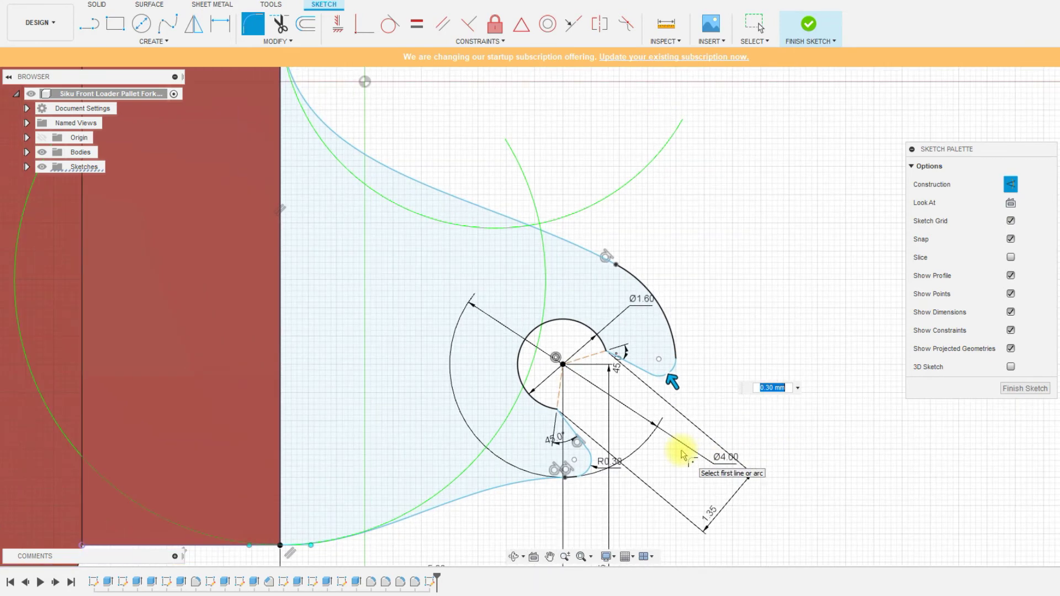
left_click(809, 25)
- Extrude the rear mounting lug profile inward across the frame's upright with a distance of 2.25 mm
scroll(717, 457, "down", 5)
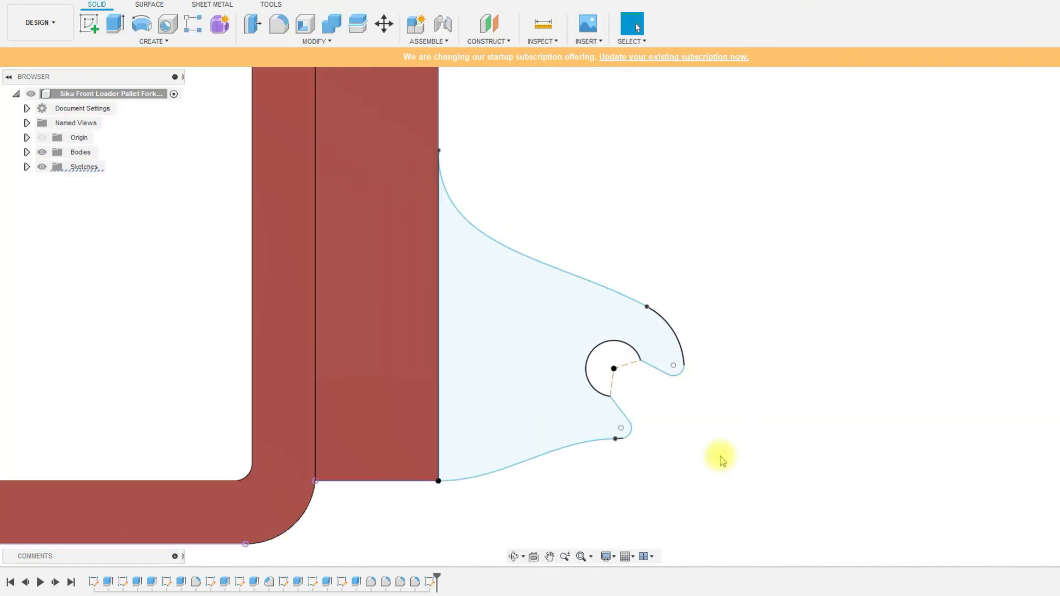
scroll(643, 402, "up", 1)
scroll(643, 401, "up", 3)
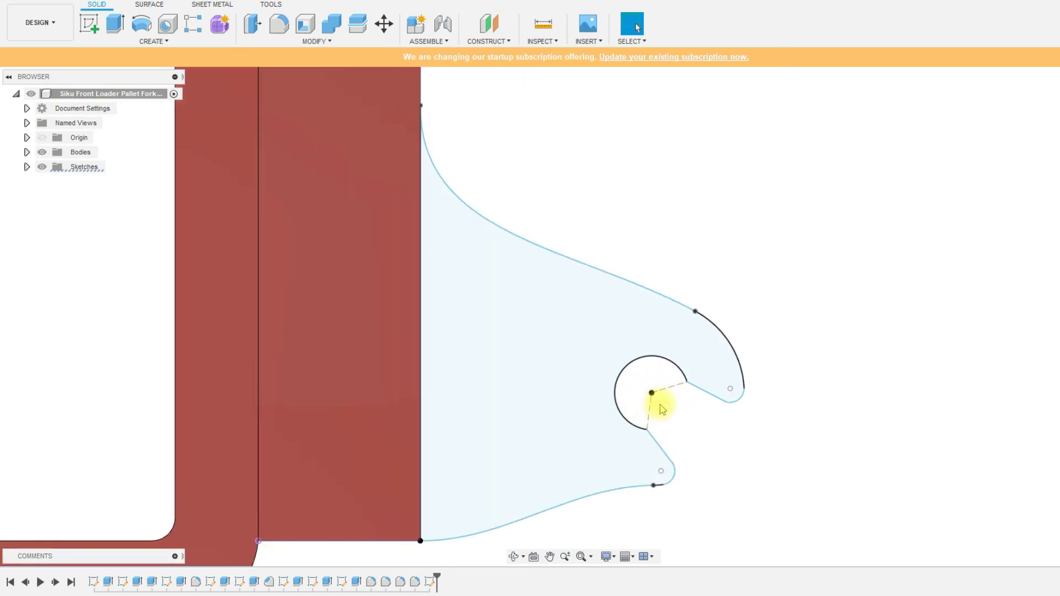
scroll(700, 447, "down", 1)
left_click(590, 393)
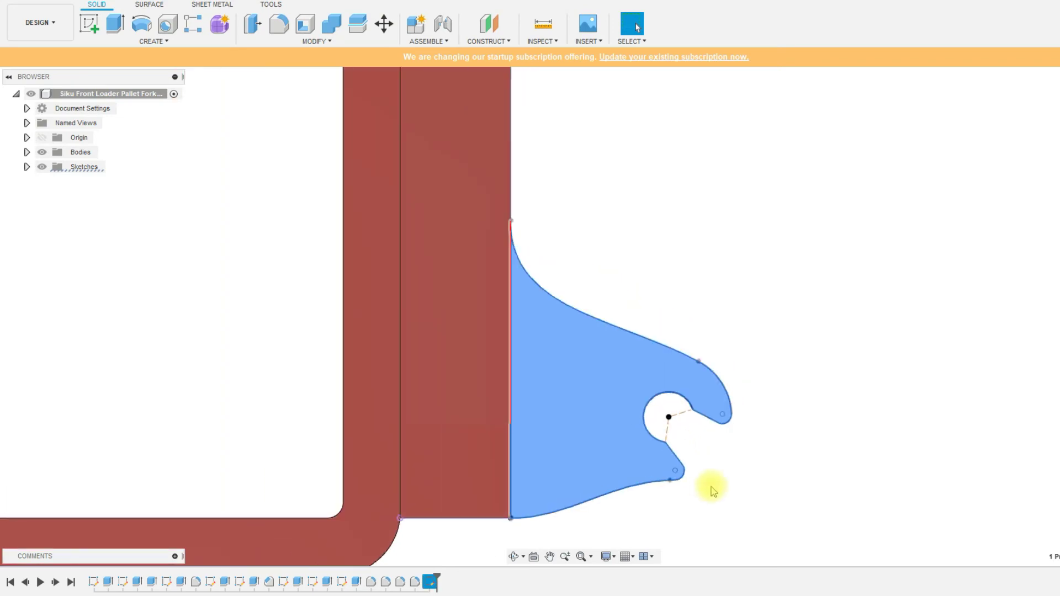
middle_click_drag(754, 490, 680, 503, "shift")
scroll(680, 503, "down", 2)
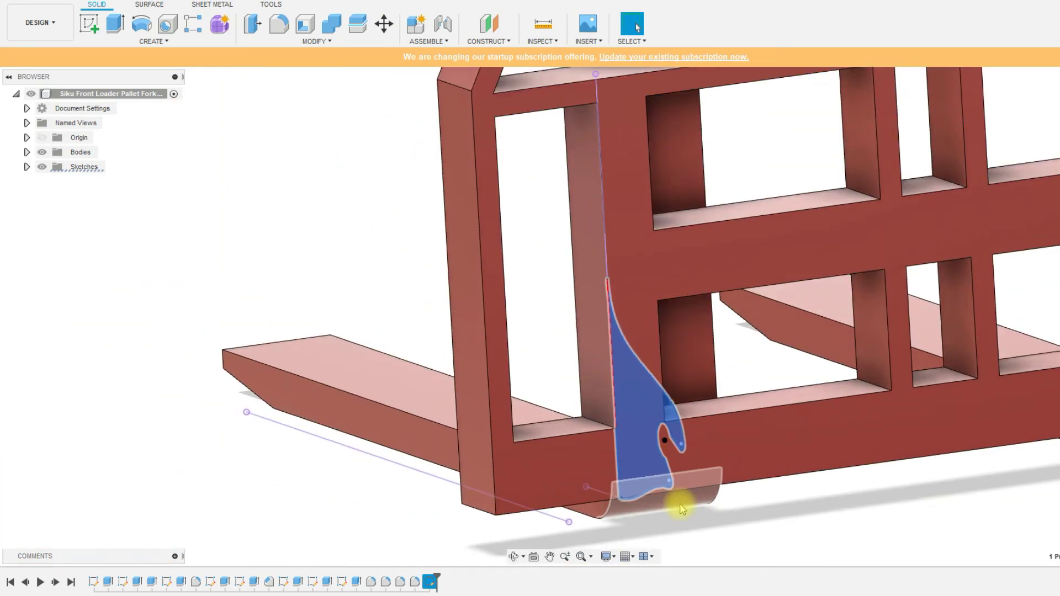
scroll(810, 440, "up", 1)
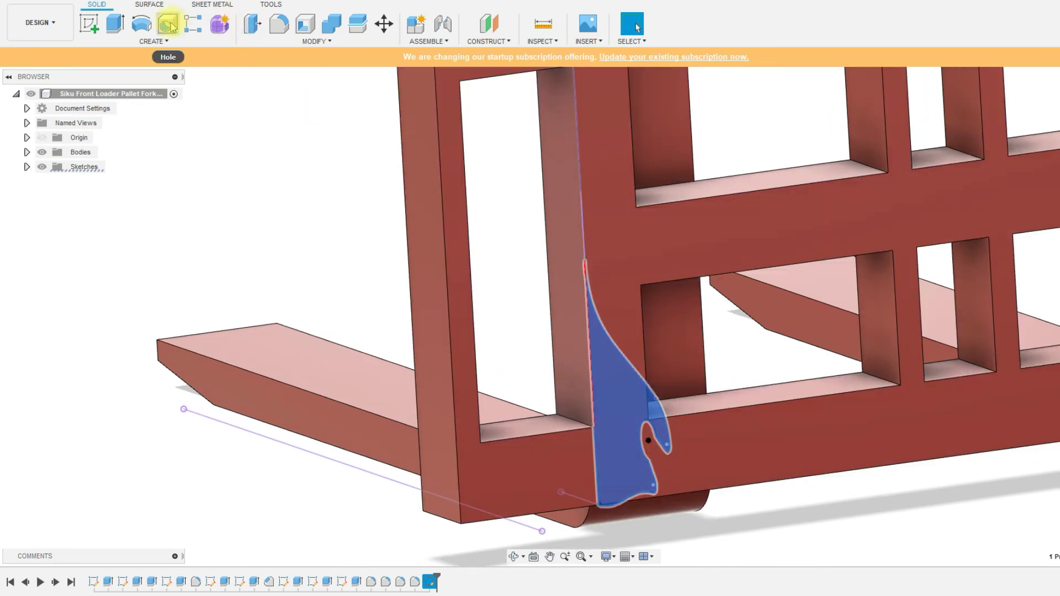
left_click(115, 23)
left_click_drag(650, 395, 694, 386)
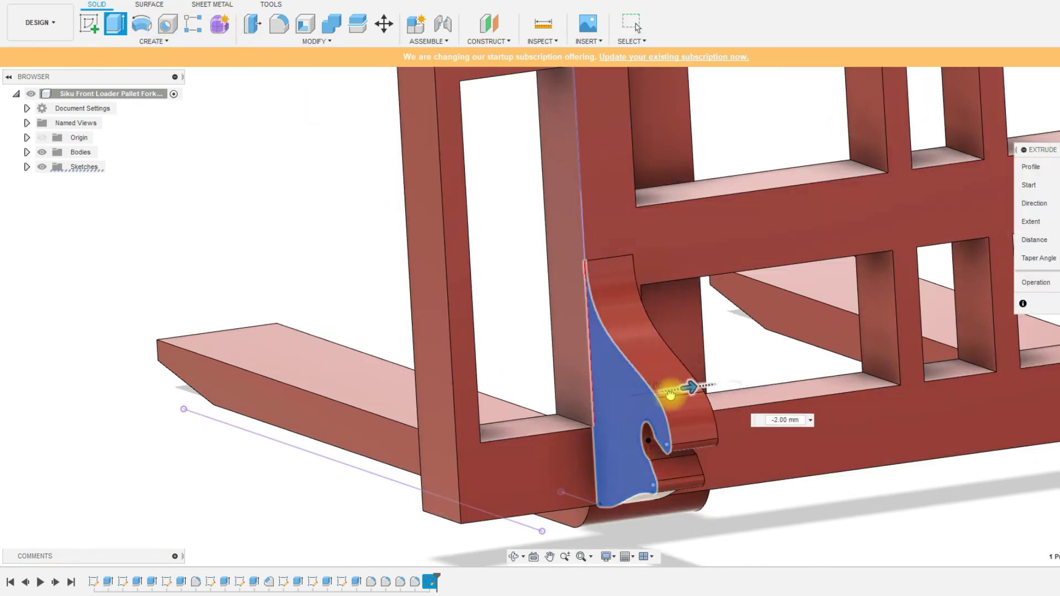
mouse_move(734, 455)
middle_mouse_down("shift")
mouse_move(761, 485)
mouse_move(719, 459)
middle_mouse_up("shift")
scroll(621, 356, "up", 3)
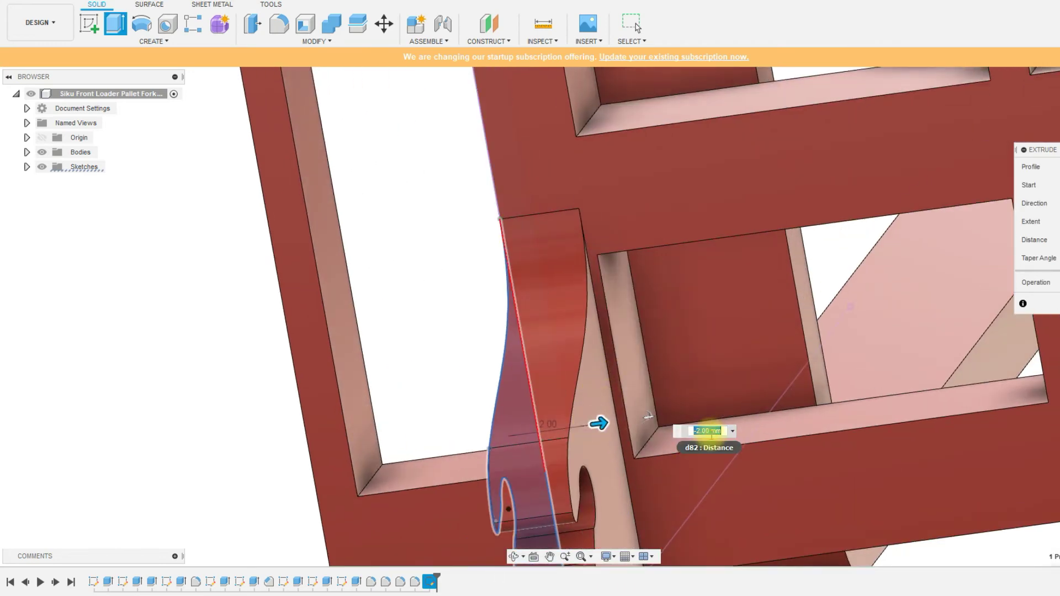
type("2")
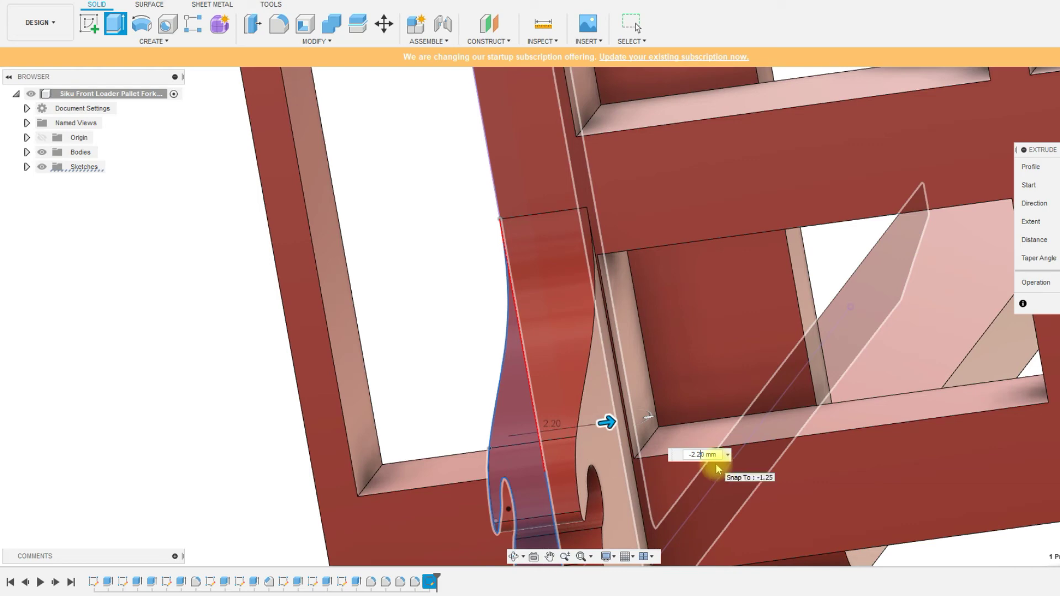
type("5")
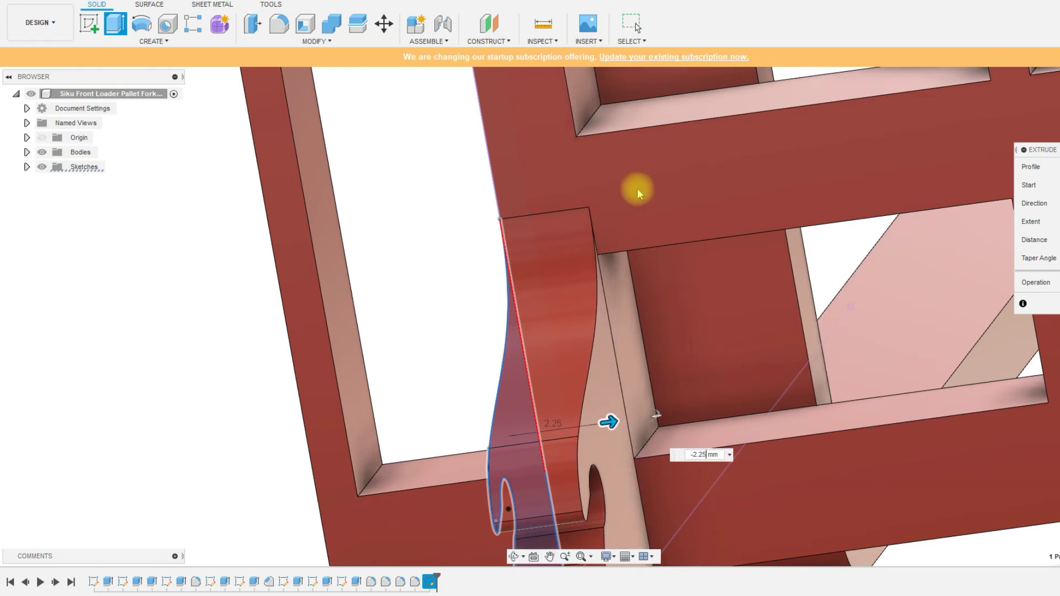
scroll(636, 188, "up", 3)
scroll(609, 431, "down", 4)
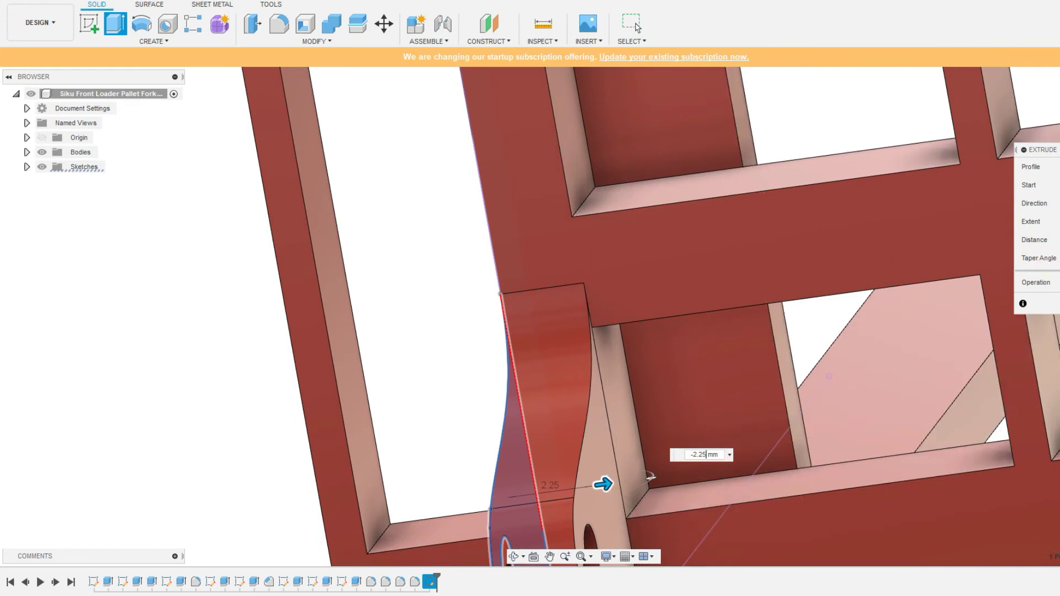
- Change the lug extrusion's extent to To Object, ending at the adjacent side face of the lower window opening, and join it
mouse_move(969, 154)
left_click(994, 232)
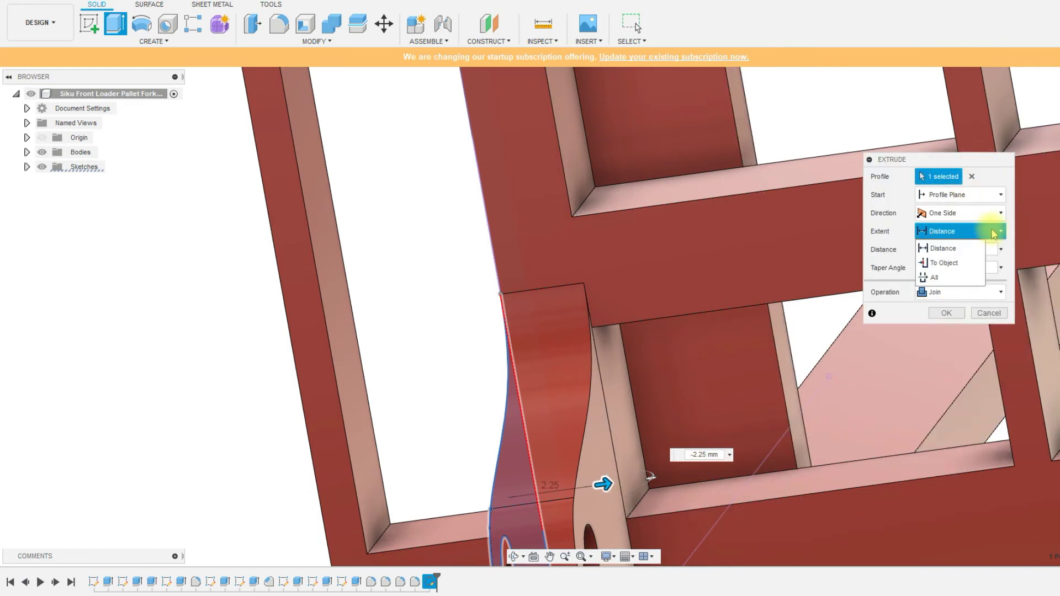
left_click(963, 263)
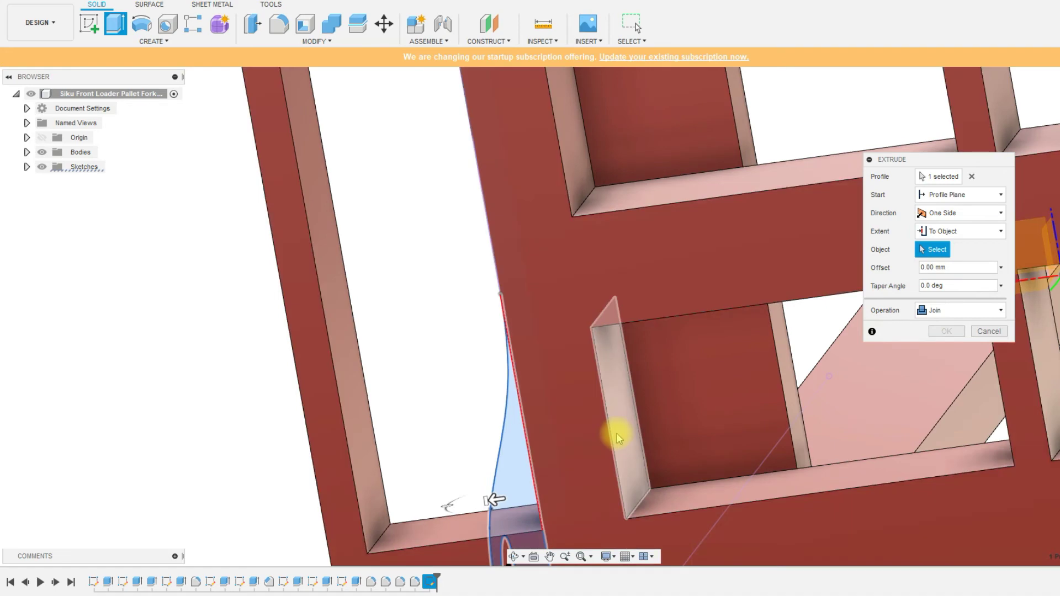
left_click(617, 437)
middle_click_drag(623, 296, 899, 451, "shift")
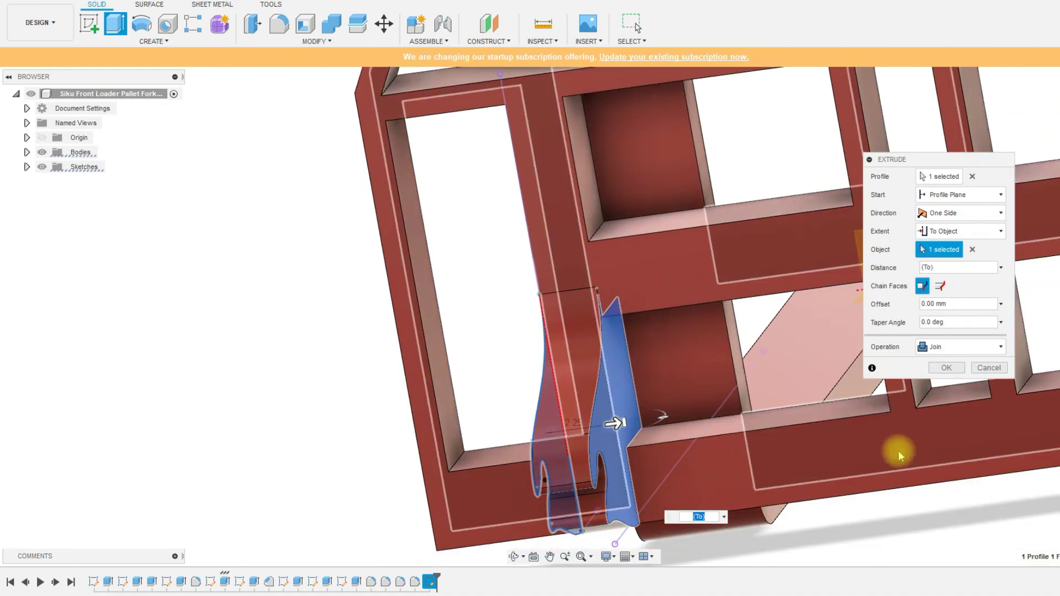
left_click(948, 369)
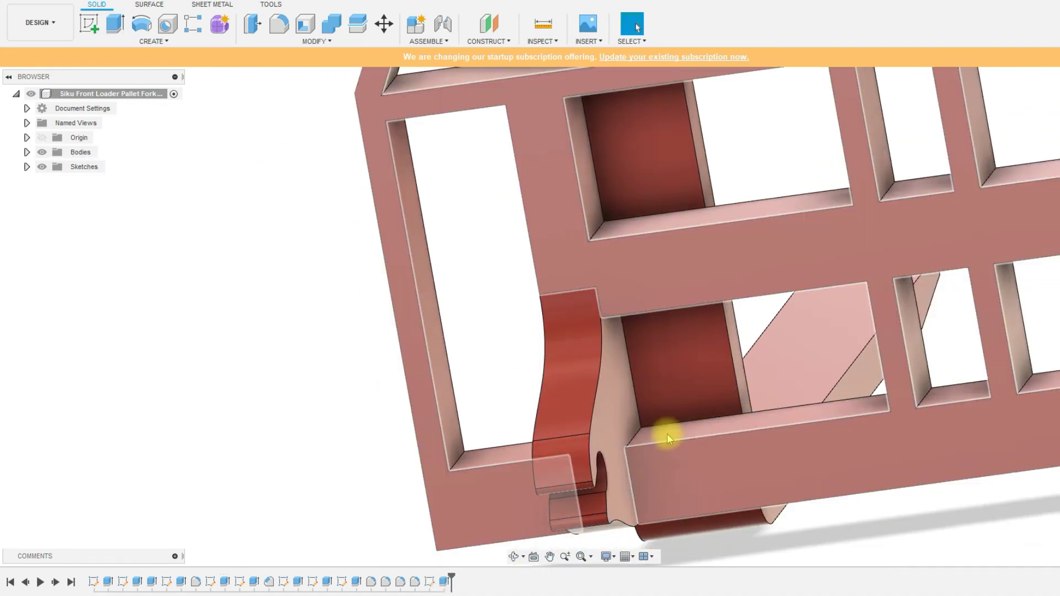
middle_click_drag(670, 432, 641, 458, "shift")
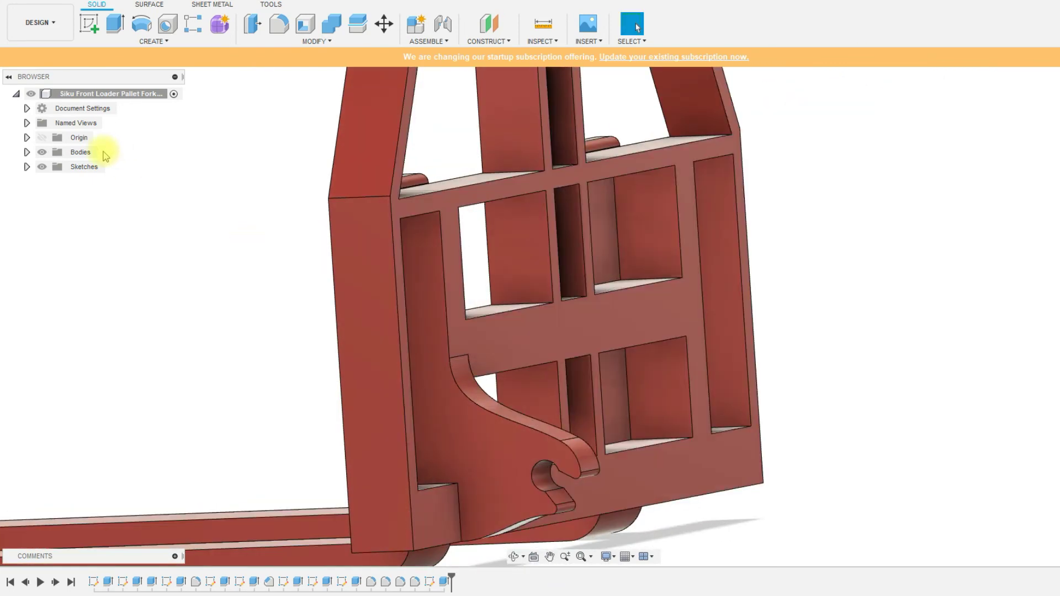
- Show Sketch12 again and extrude its lug profile with extent To Object, targeting the outer side face of the opposite upright
left_click(27, 166)
left_click(53, 299)
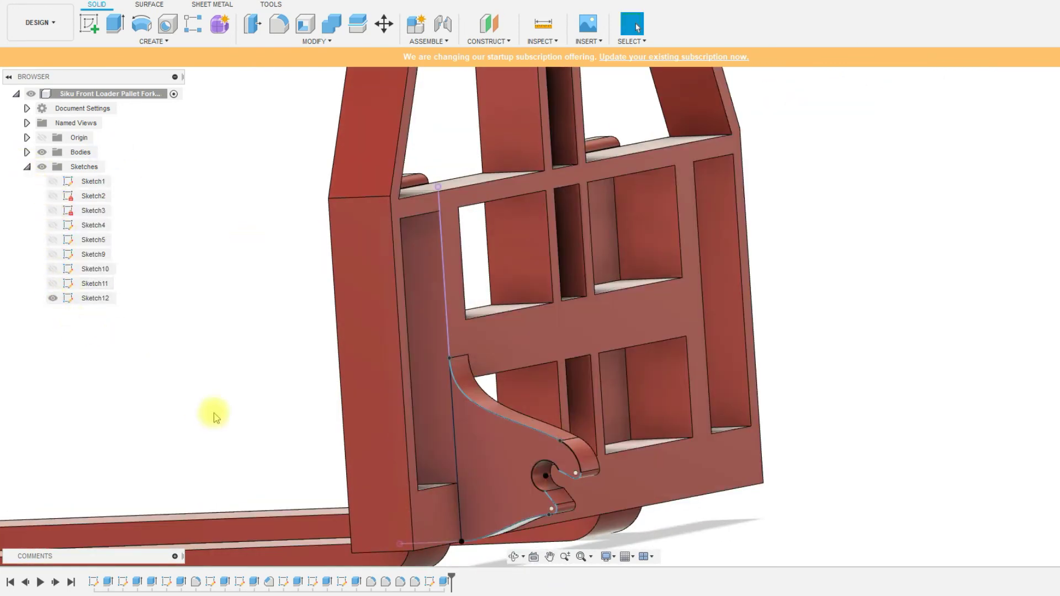
left_click(508, 495)
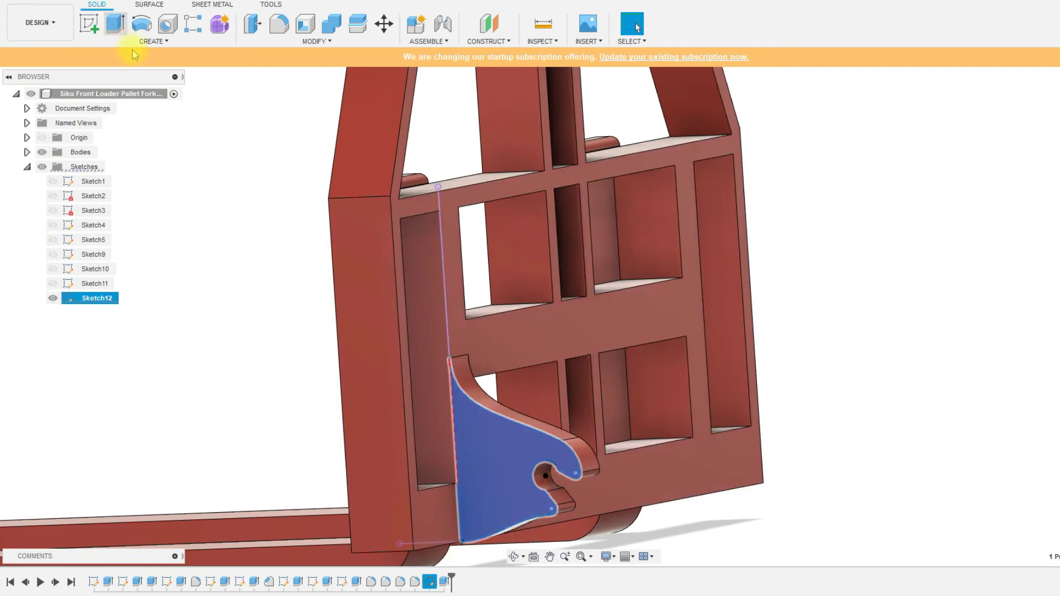
left_click(116, 24)
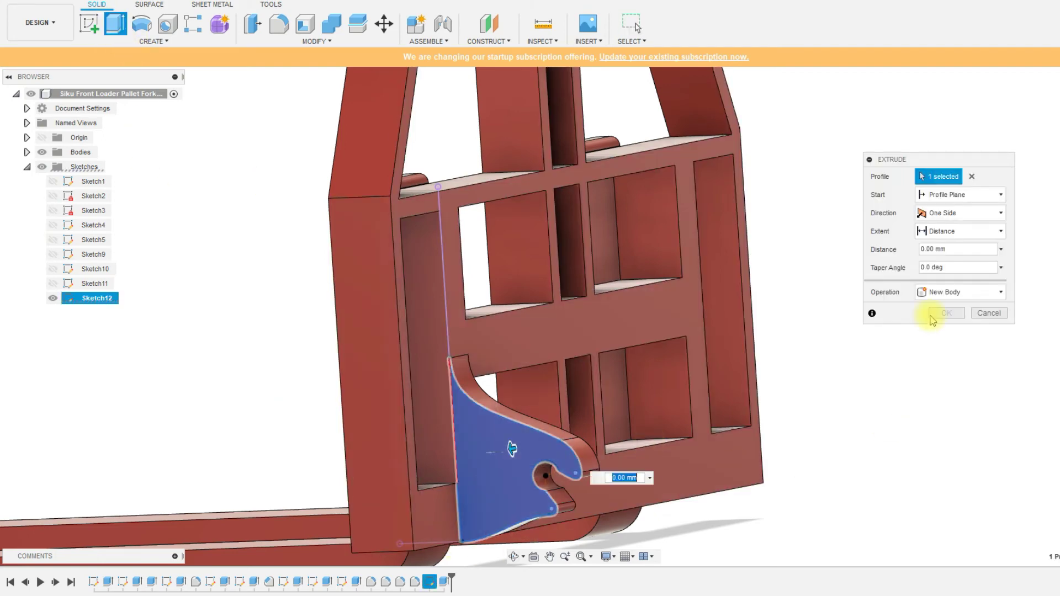
left_click(960, 232)
left_click(945, 246)
middle_click_drag(833, 440, 686, 379, "shift")
left_click(717, 402)
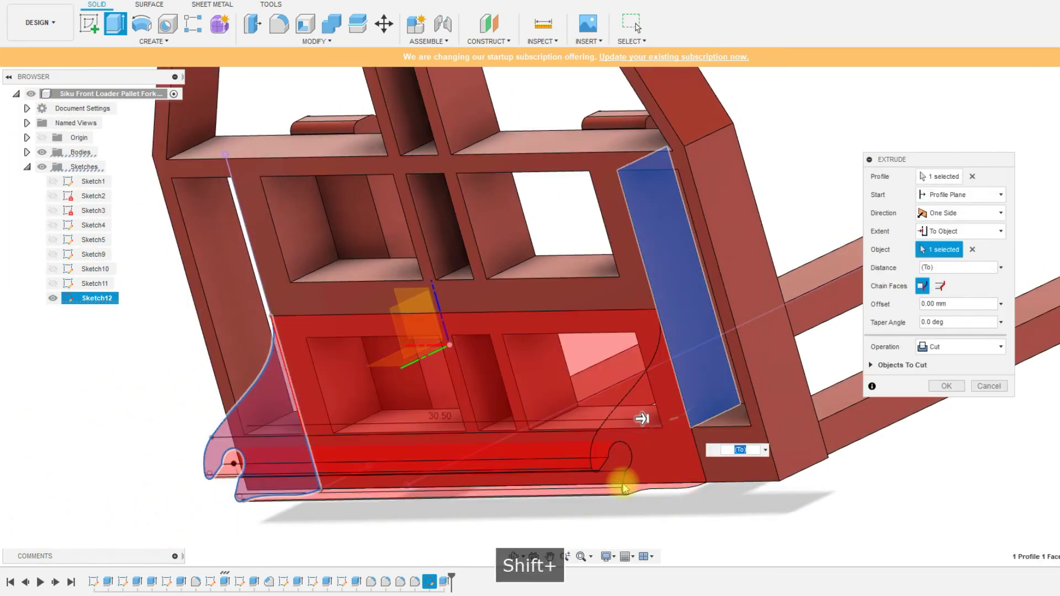
middle_click_drag(624, 489, 734, 458, "shift")
- Start the extrusion From Object at the opposite upright's window-side face and join the second lug to the frame
left_click(952, 215)
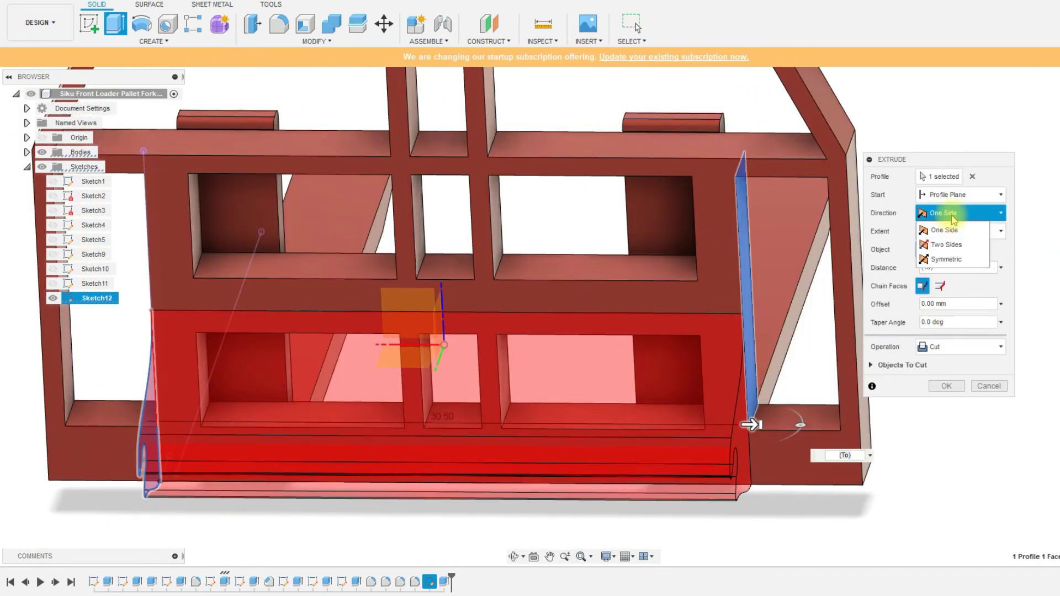
left_click(953, 219)
left_click(953, 195)
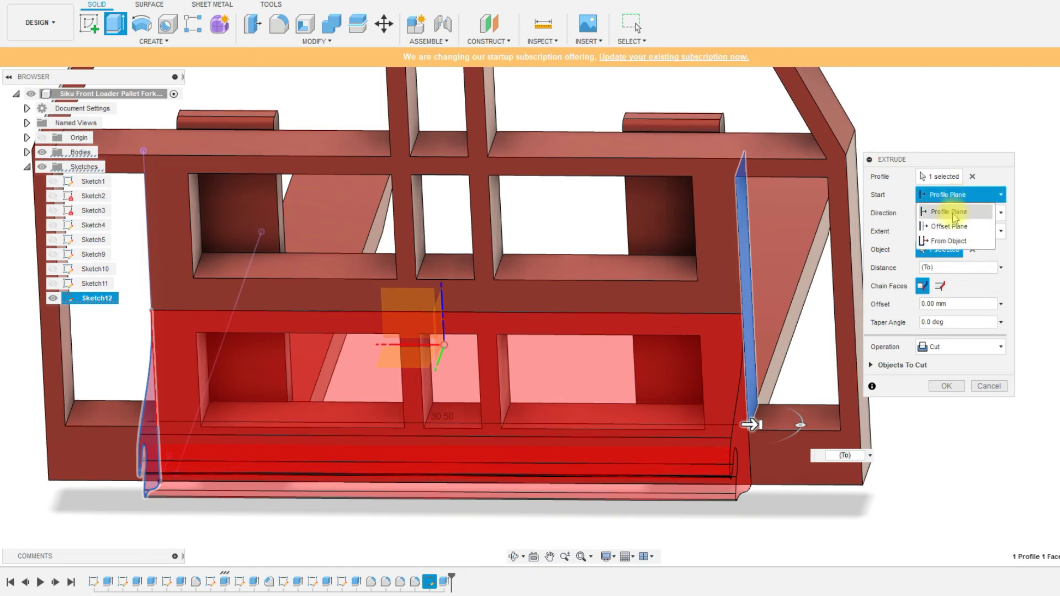
left_click(948, 242)
middle_click_drag(811, 489, 727, 367, "shift")
left_click(727, 367)
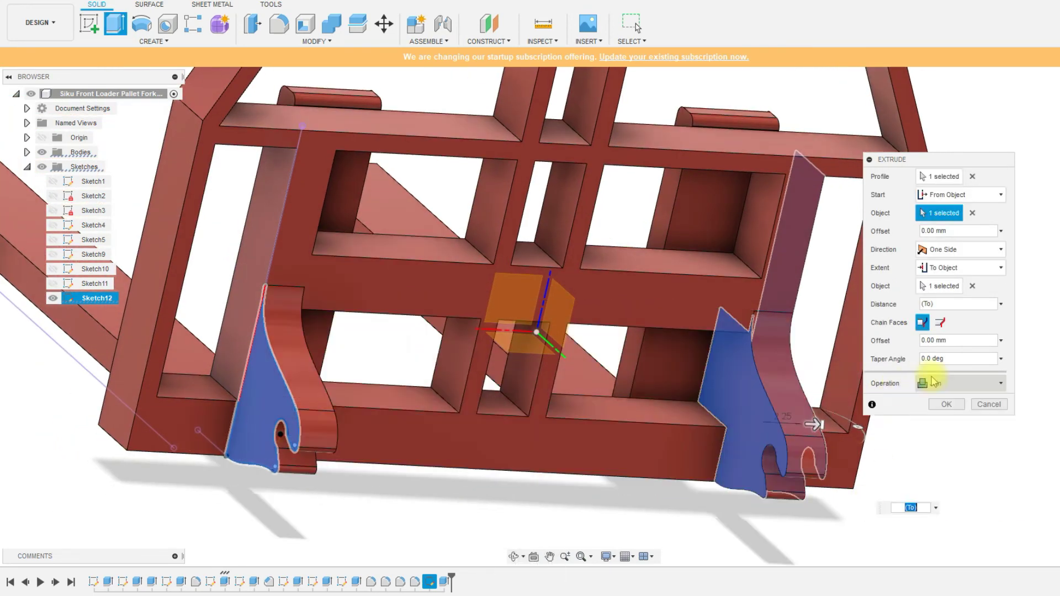
left_click(947, 406)
middle_click_drag(928, 502, 498, 507, "shift")
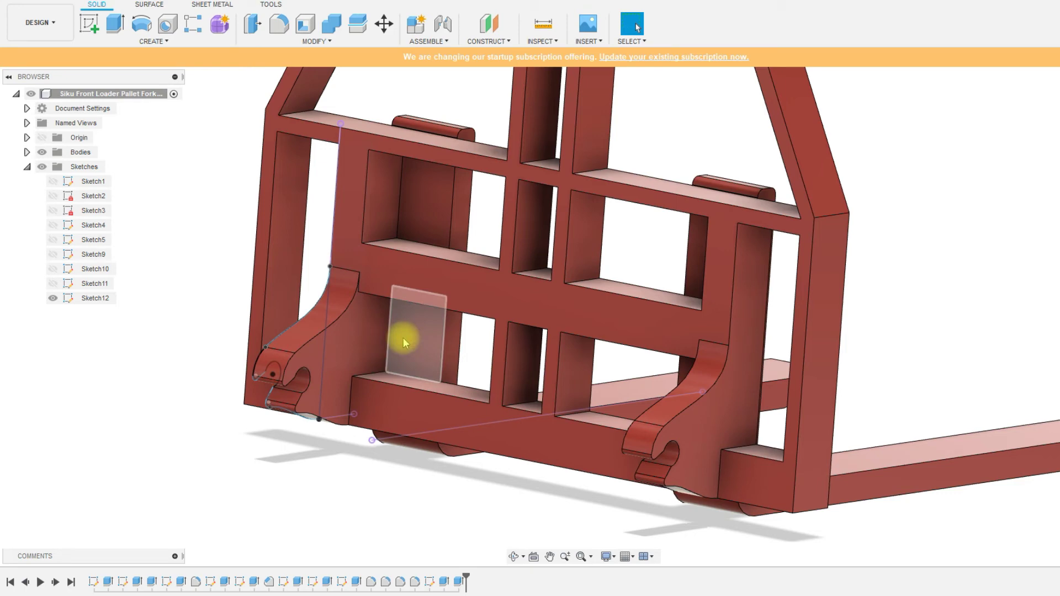
- Create a sketch on the side-view origin plane and draw a circle behind the frame, above the lug
scroll(453, 425, "down", 2)
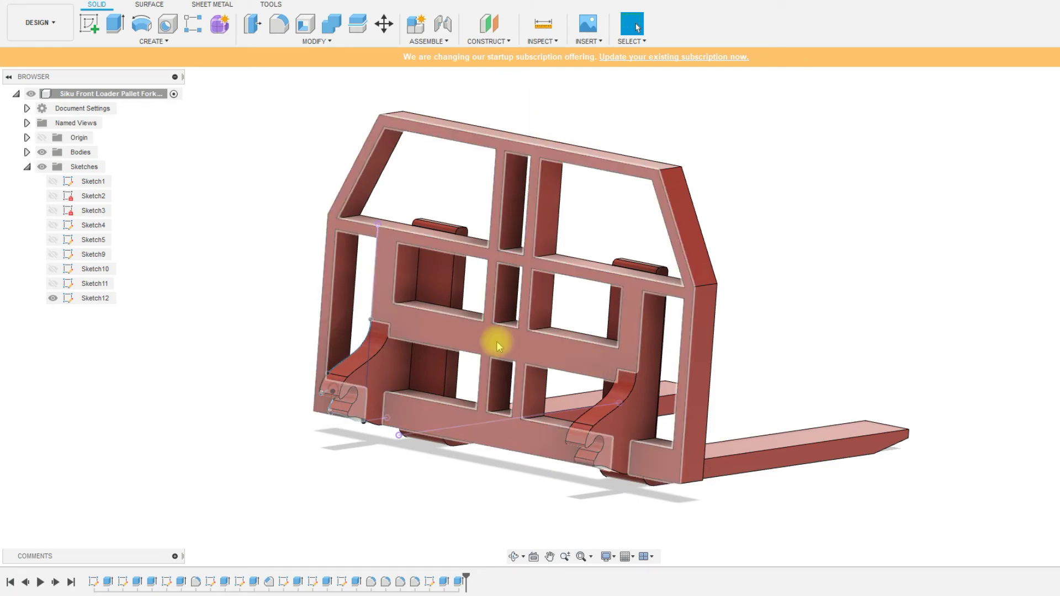
left_click(89, 23)
left_click(465, 323)
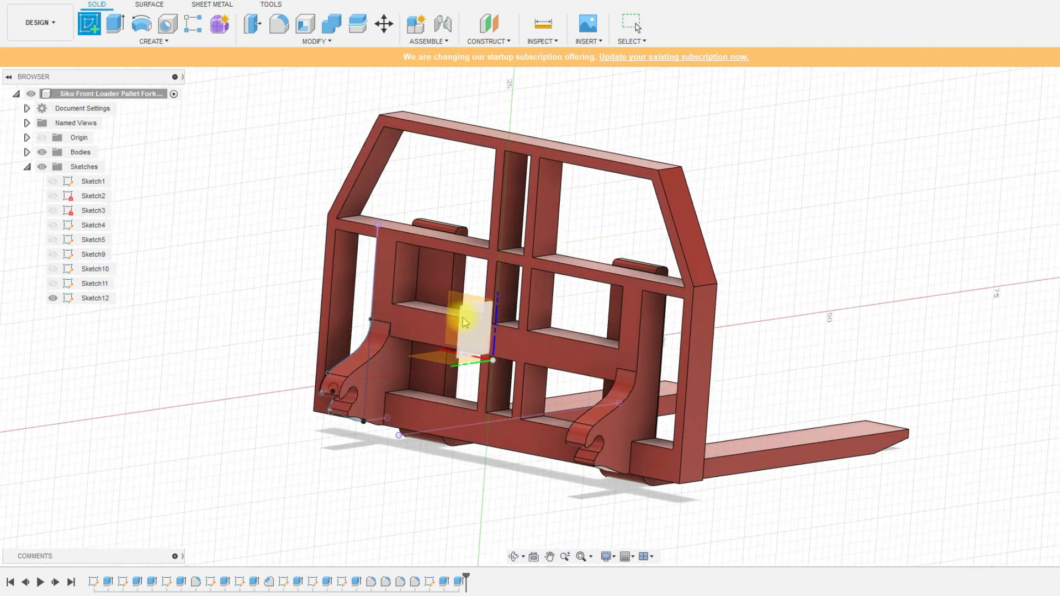
left_click(468, 321)
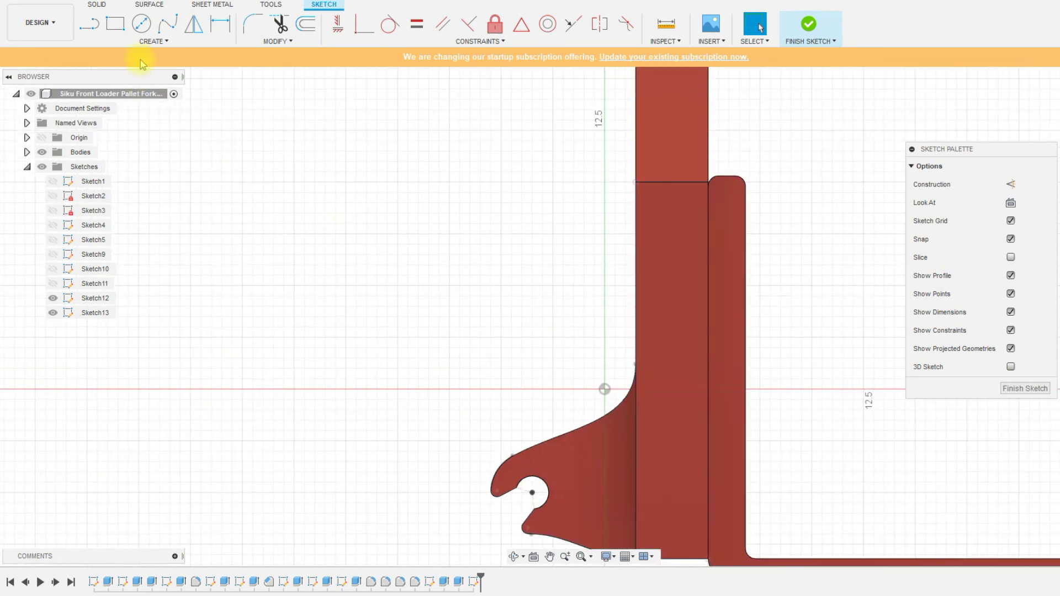
left_click(141, 23)
left_click(573, 327)
left_click(588, 343)
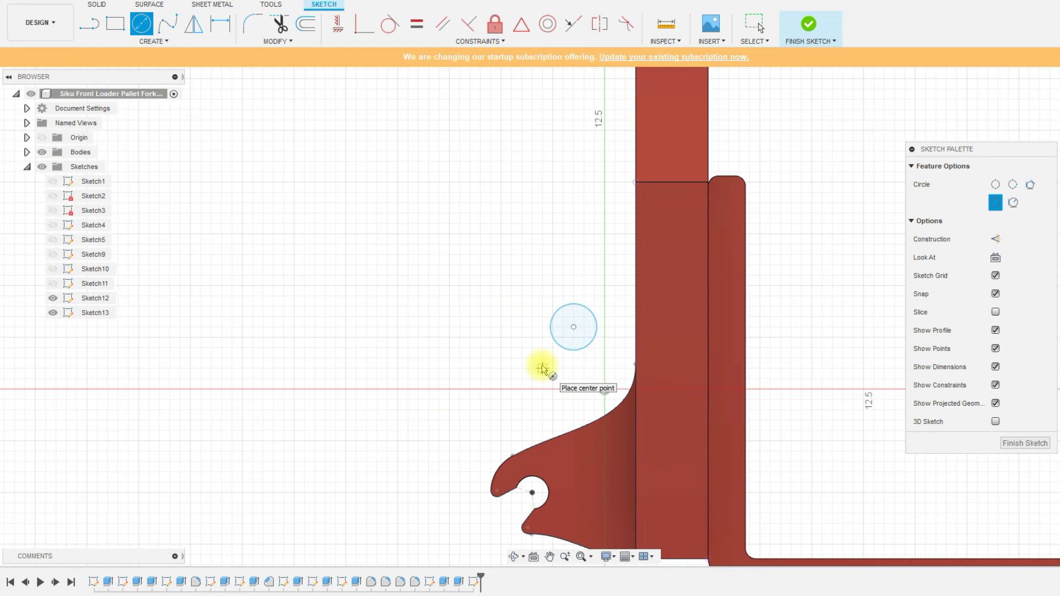
key("Escape")
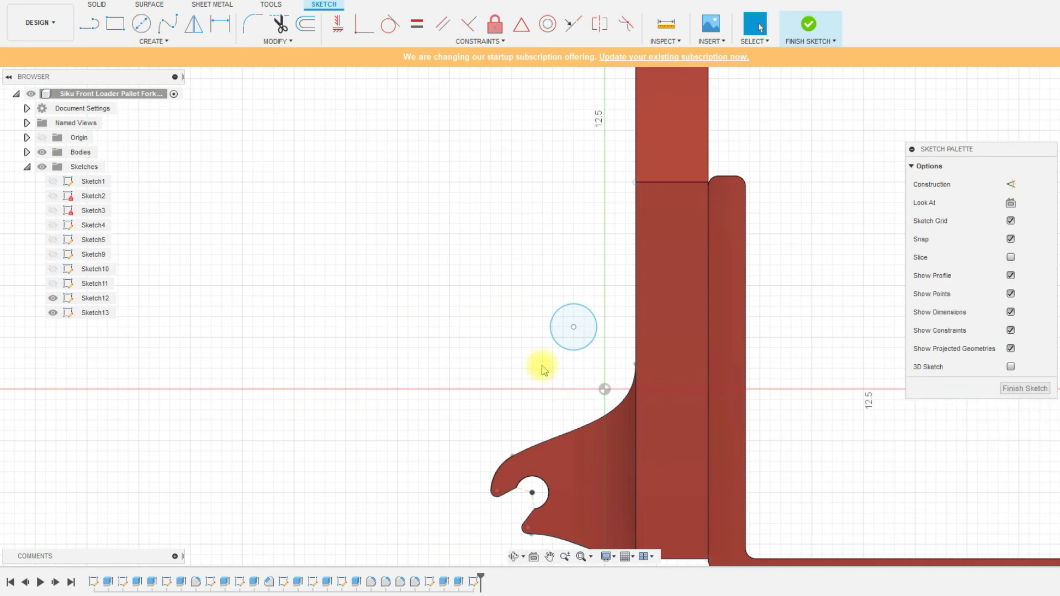
- Dimension the circle's diameter as 1.6 mm
key("d")
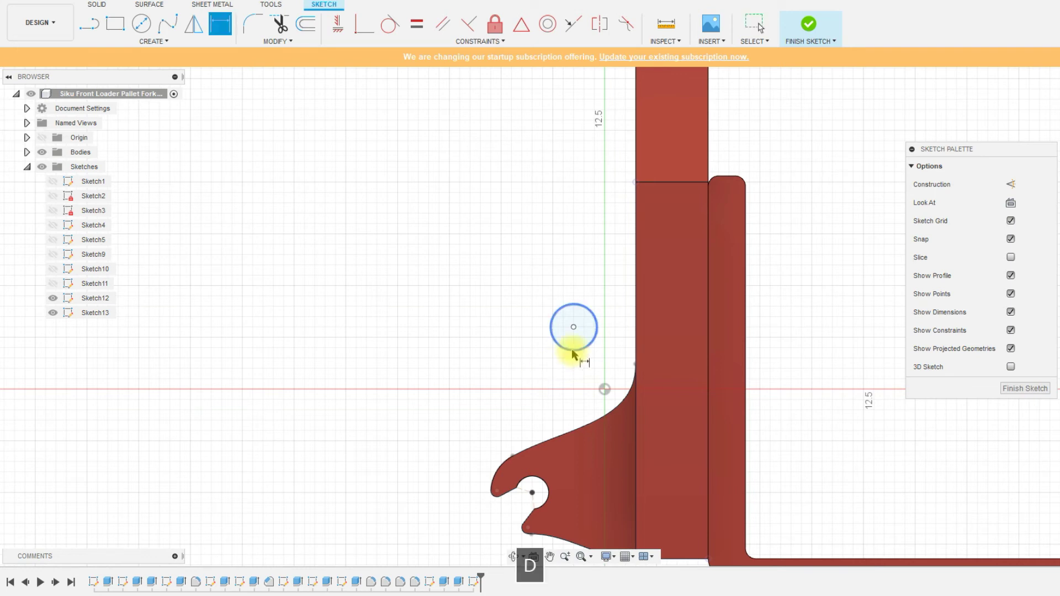
left_click(573, 349)
left_click(577, 361)
type("1.5")
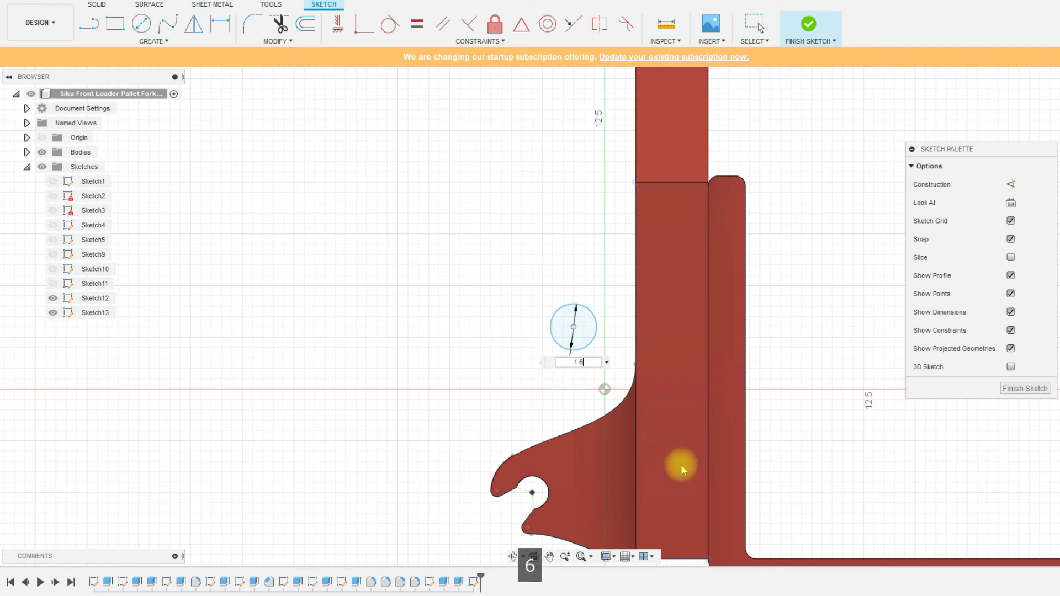
key("Return")
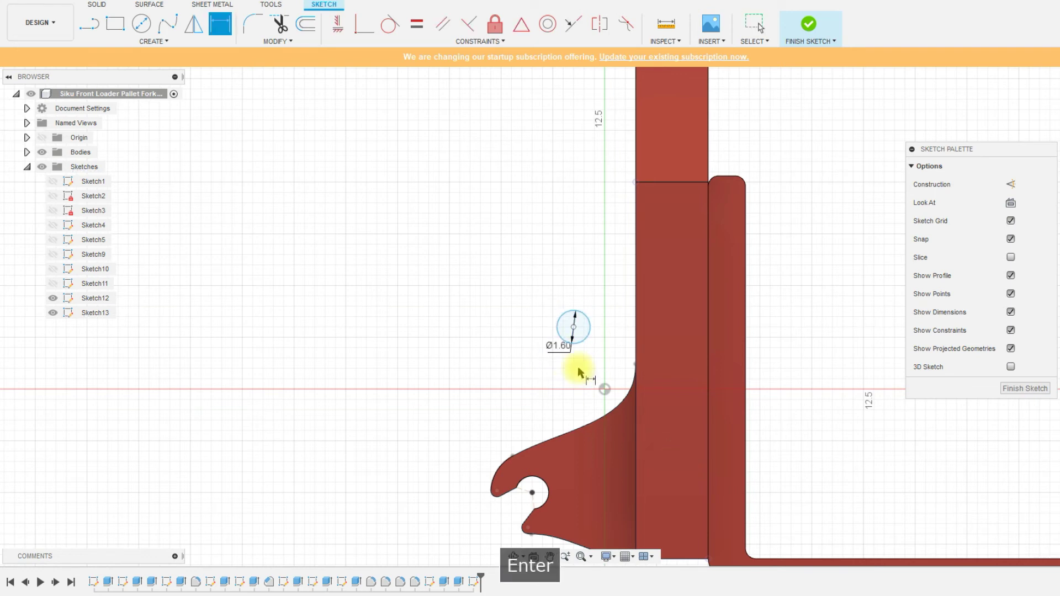
- Dimension the horizontal distance from the circle's centre to the frame's rear edge as 2 mm
left_click(573, 327)
left_click(635, 326)
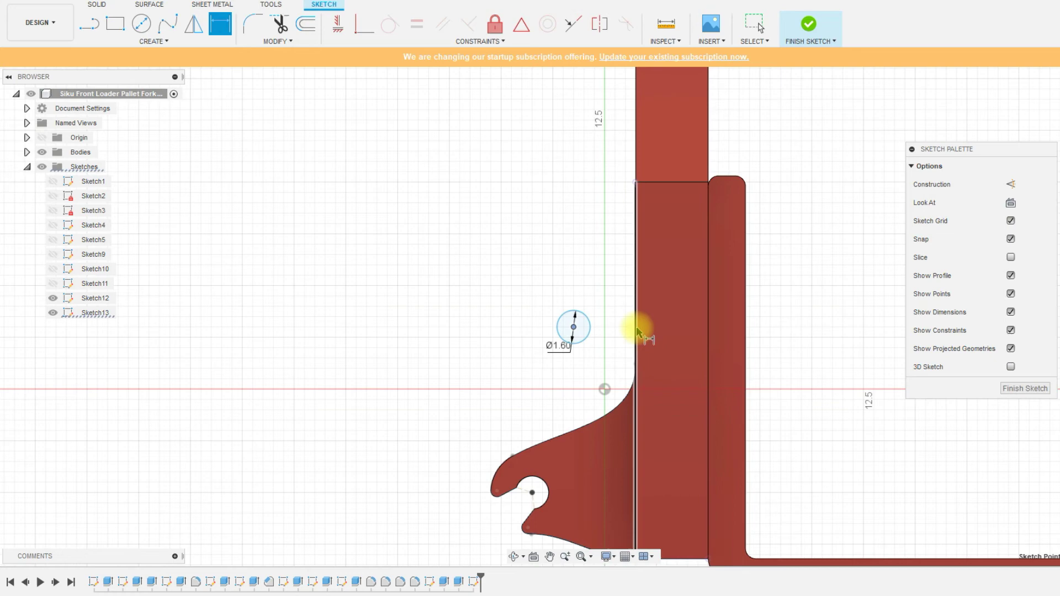
left_click(595, 289)
key("Return")
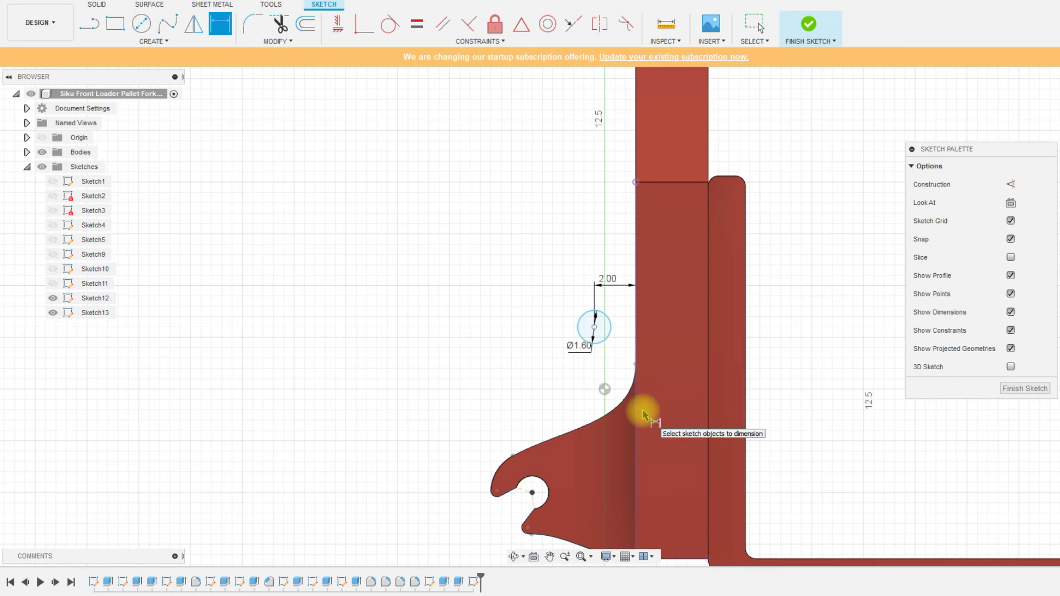
- Dimension the vertical distance from the circle's centre to the underside of the fork as 9.5 mm
scroll(618, 355, "down", 2)
left_click(601, 334)
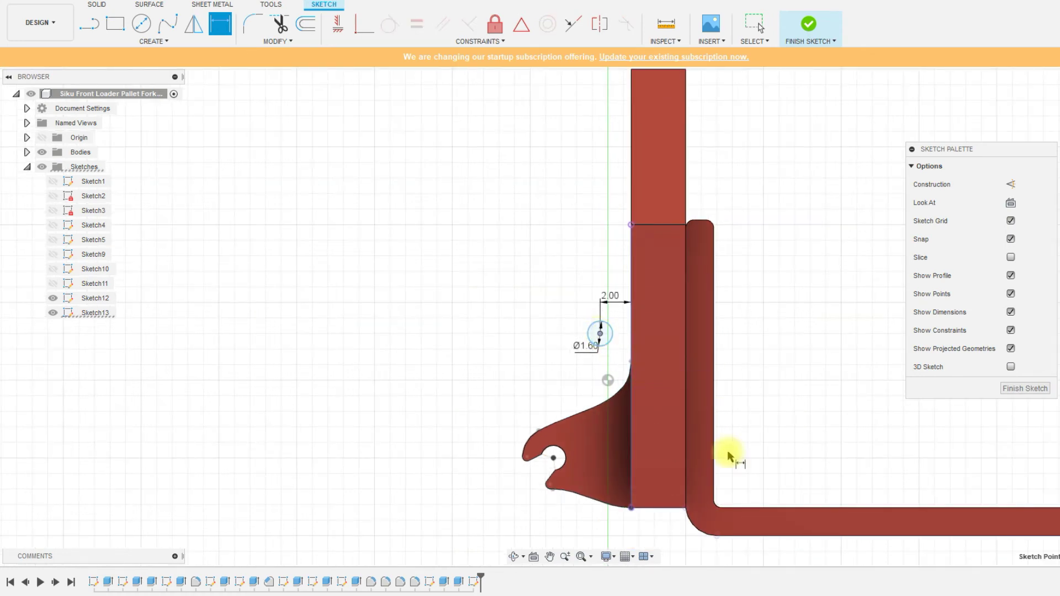
left_click(760, 534)
left_click(519, 474)
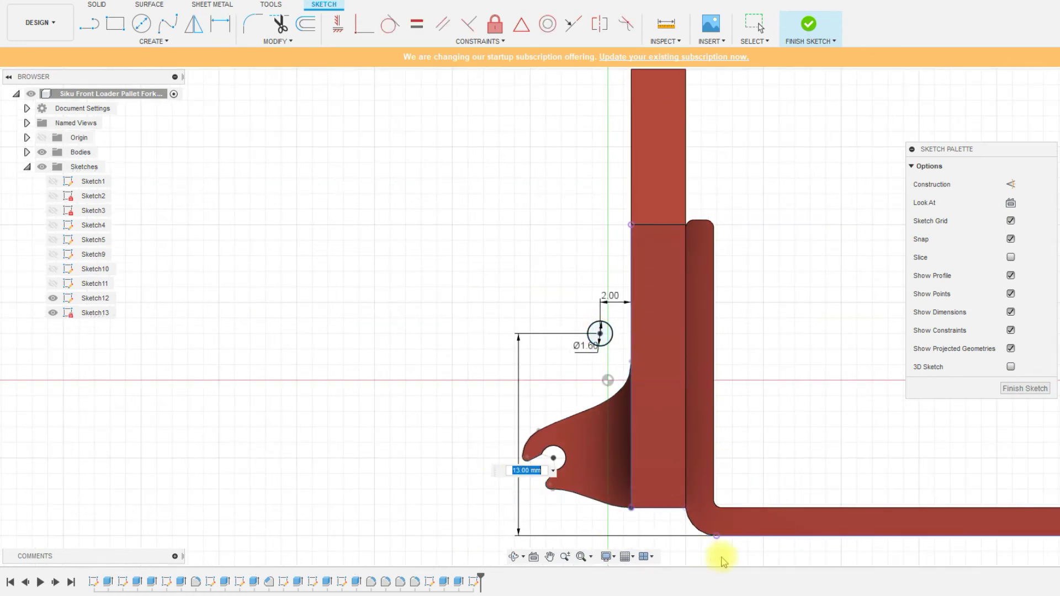
type("9.5")
key("Return")
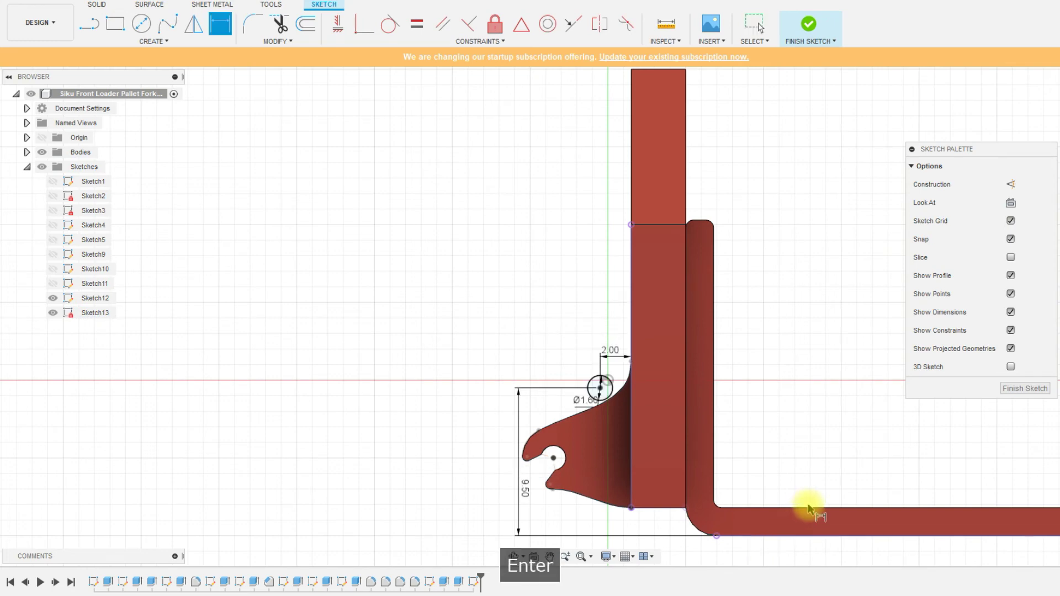
- Delete the vertical dimension between the circle's centre and the fork's underside
middle_click_drag(591, 446, 626, 459, "shift")
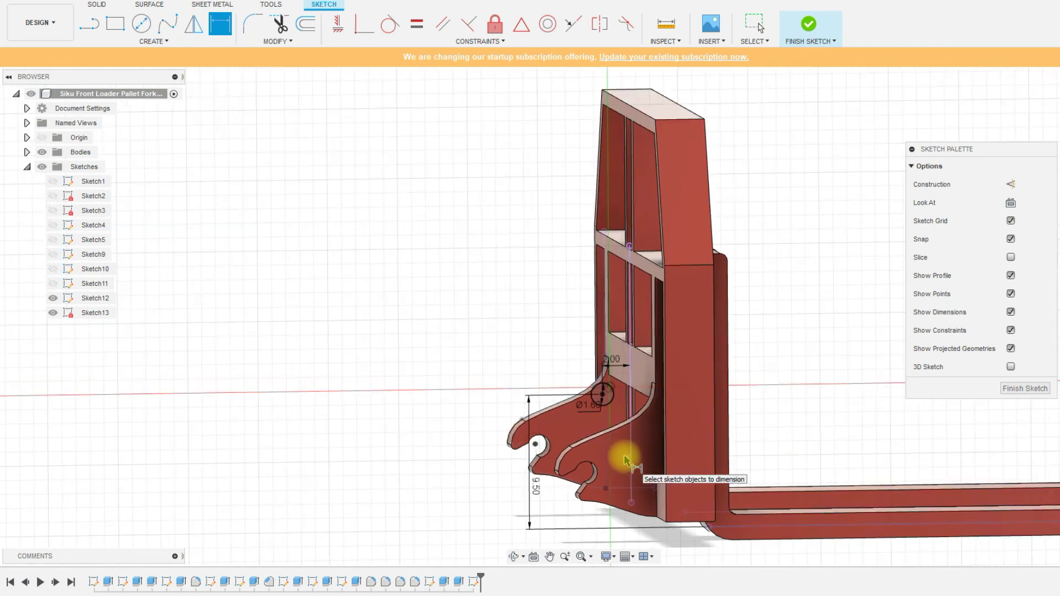
middle_click_drag(624, 455, 617, 483, "shift")
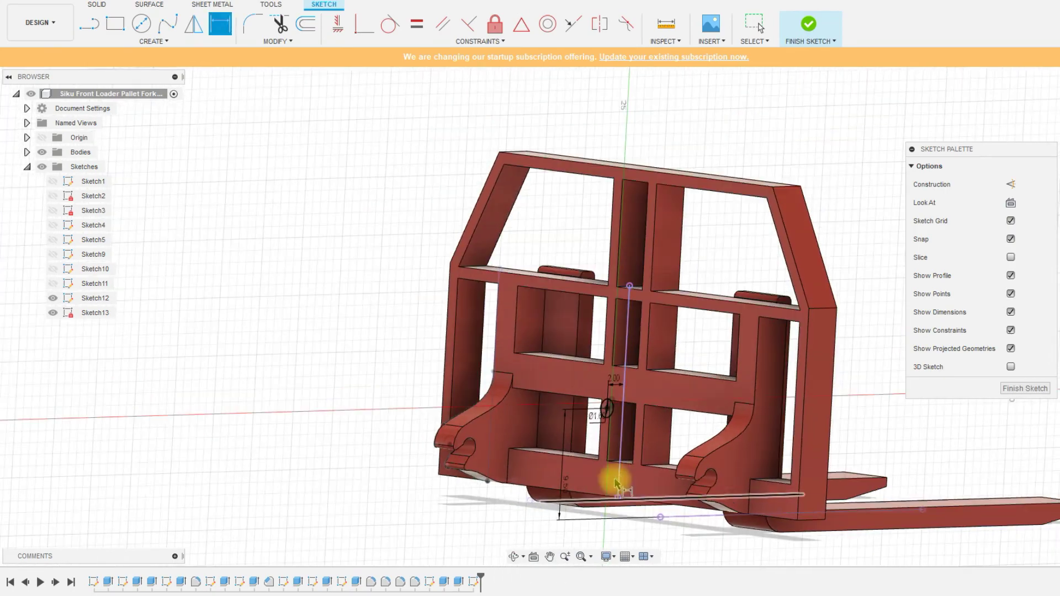
scroll(610, 482, "up", 5)
key("Escape")
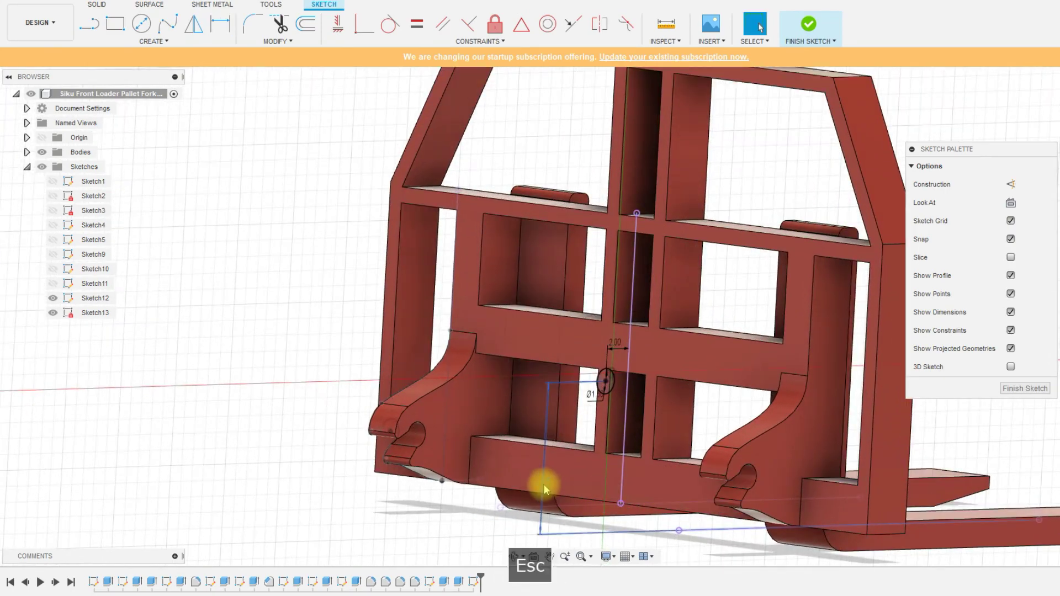
left_click(629, 533)
key("Delete")
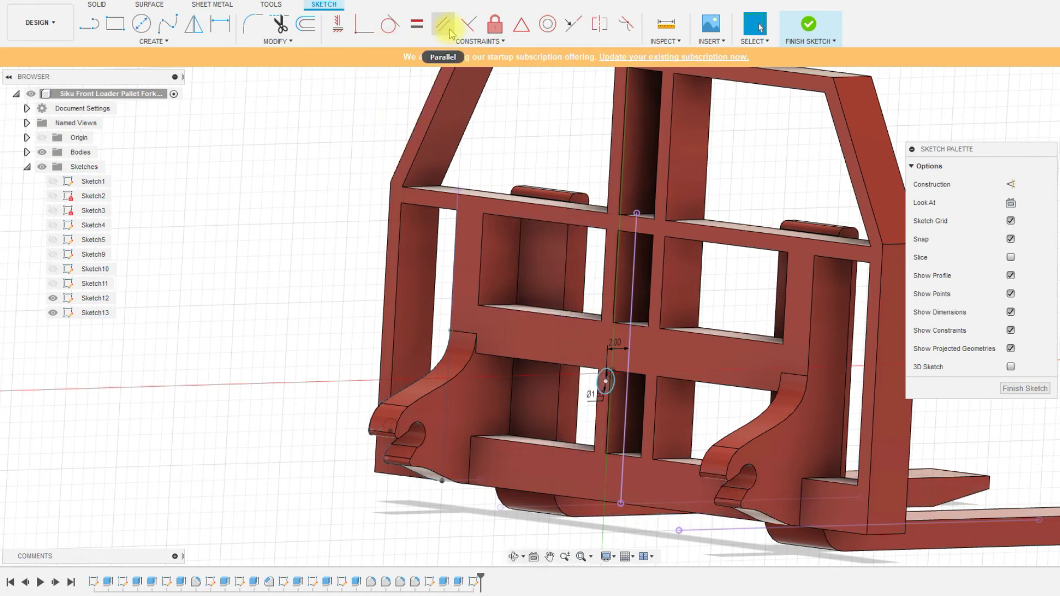
key("d")
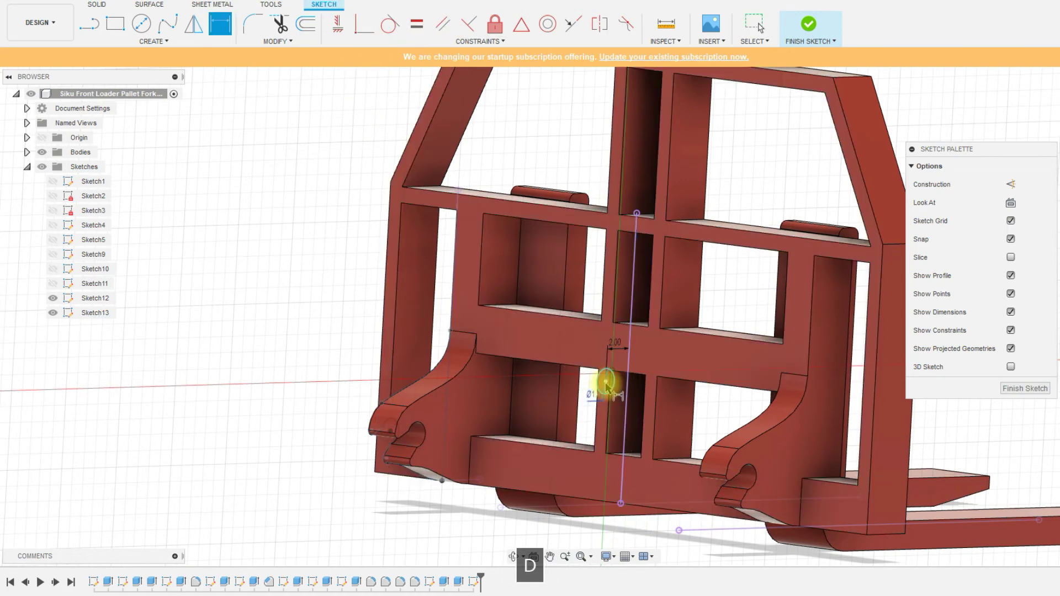
left_click(606, 381)
left_click(888, 534)
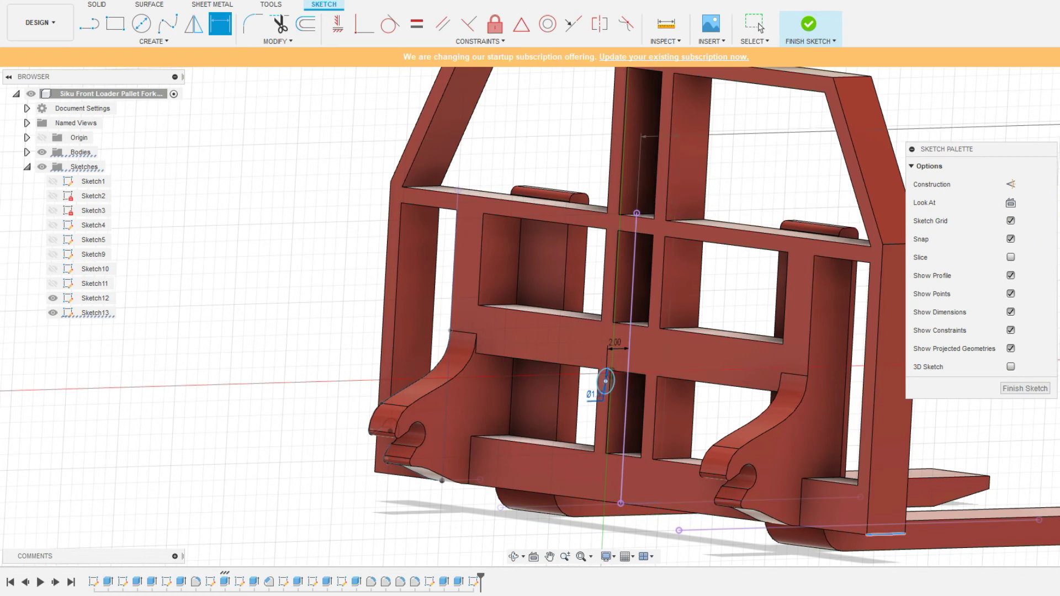
left_click(1055, 90)
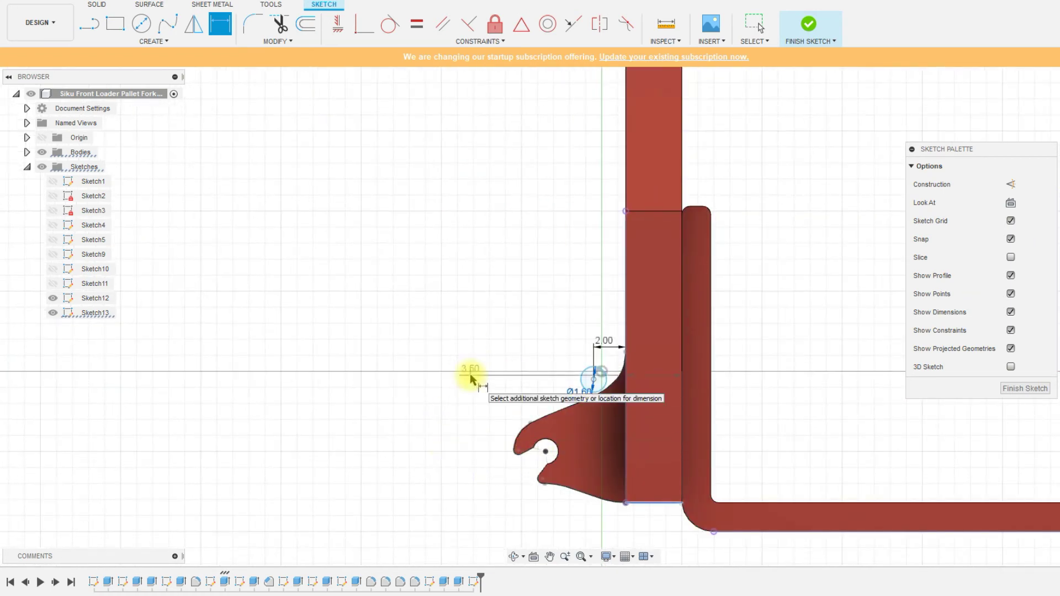
key("Escape")
- Dimension the vertical distance from the circle's centre to the frame's bottom edge as 9.5 mm
key("d")
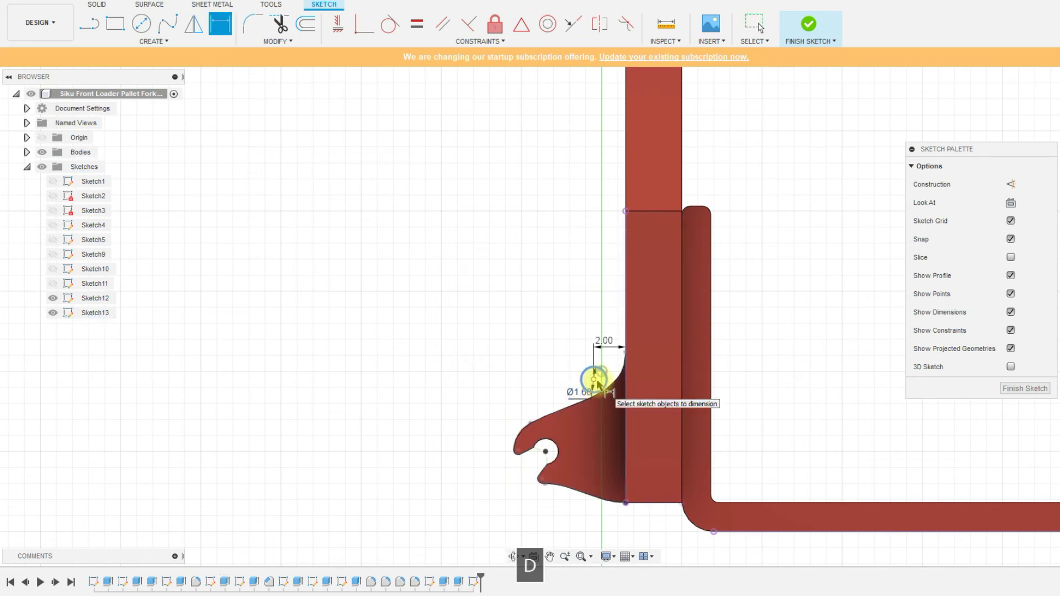
left_click(668, 504)
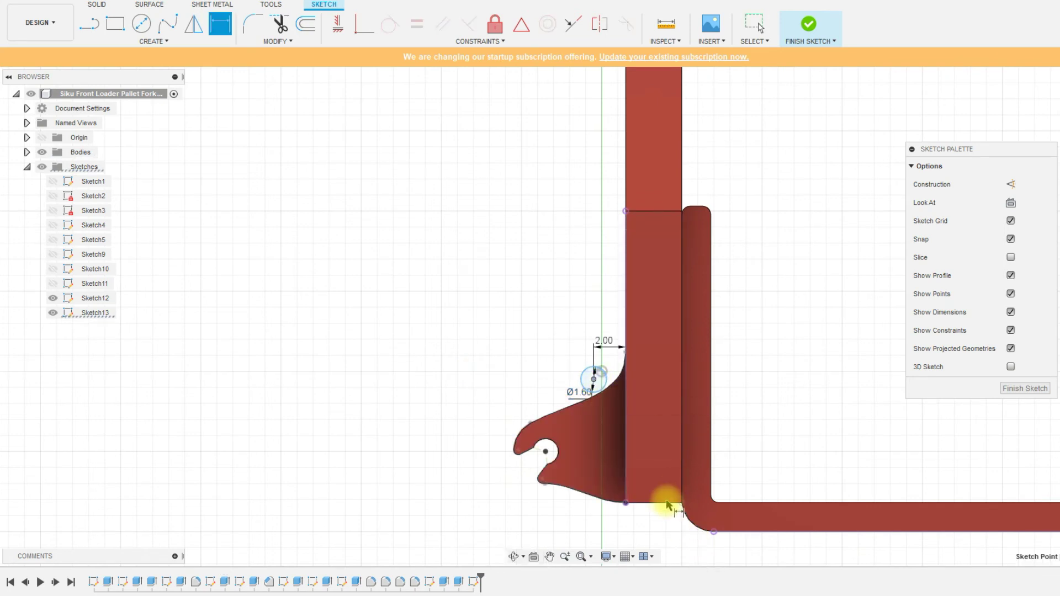
left_click(501, 443)
type("9.5")
key("Return")
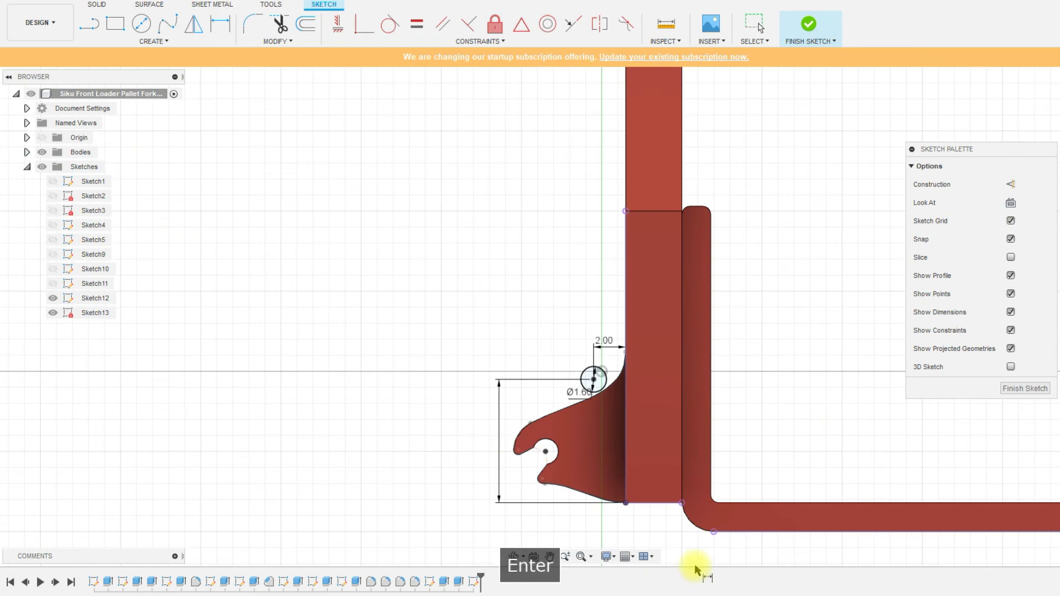
mouse_move(491, 413)
middle_mouse_down("shift")
mouse_move(568, 438)
mouse_move(797, 279)
middle_mouse_up("shift")
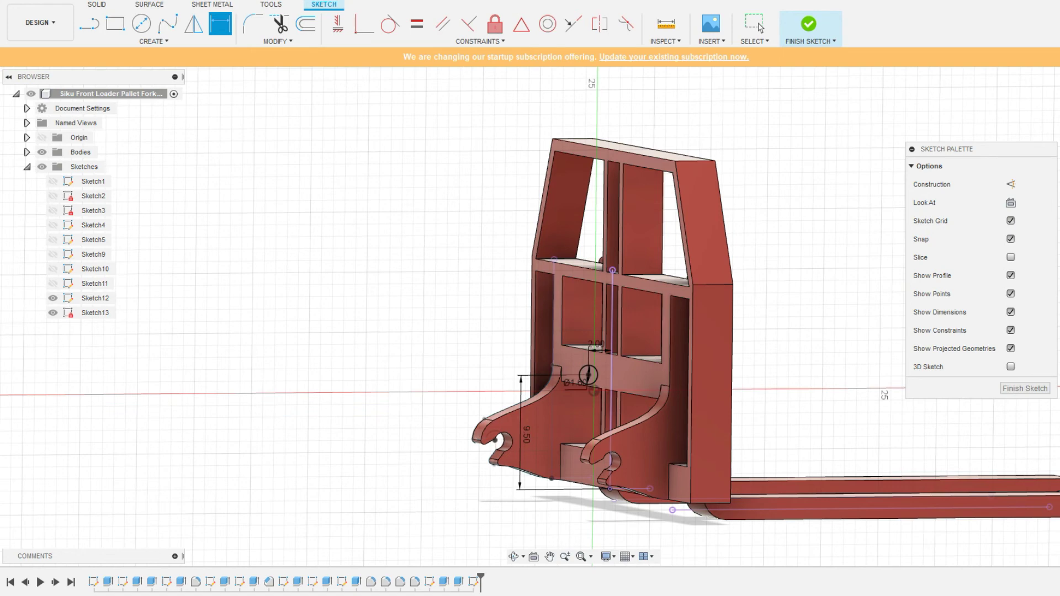
left_click_drag(1003, 150, 963, 143)
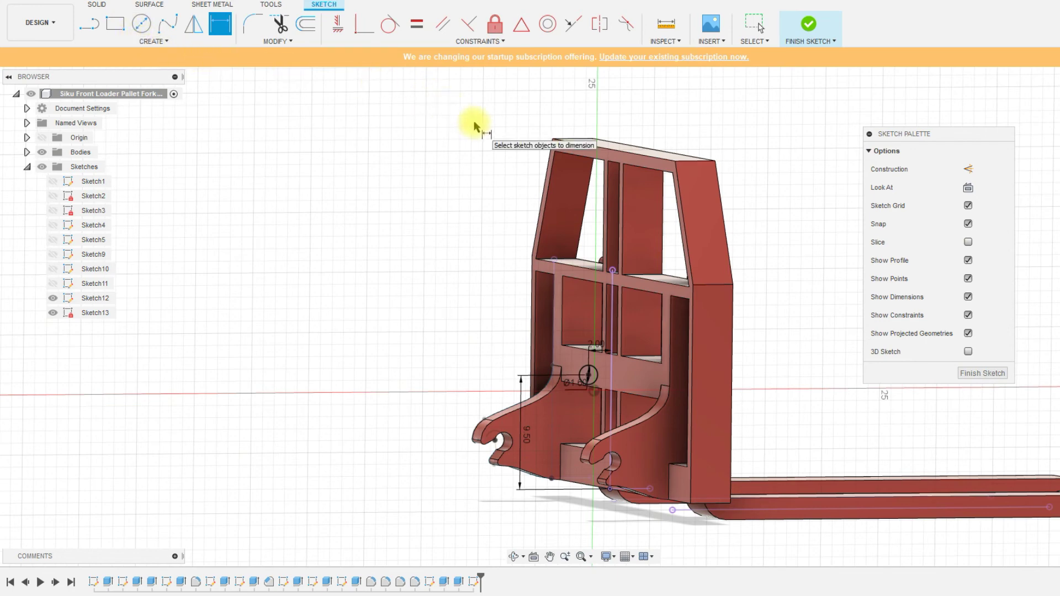
left_click(967, 169)
left_click(89, 23)
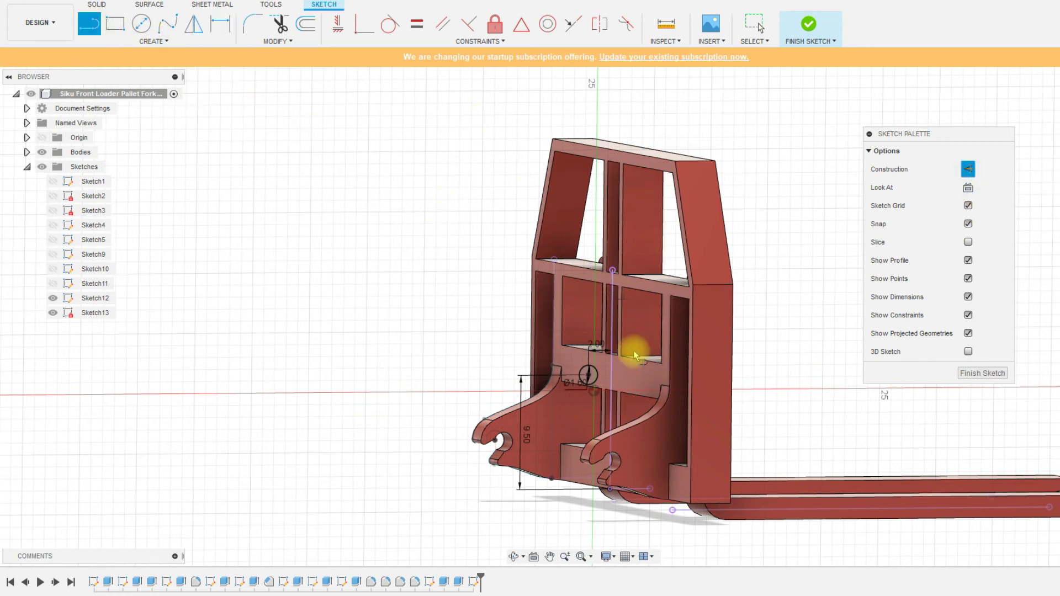
scroll(621, 361, "up", 5)
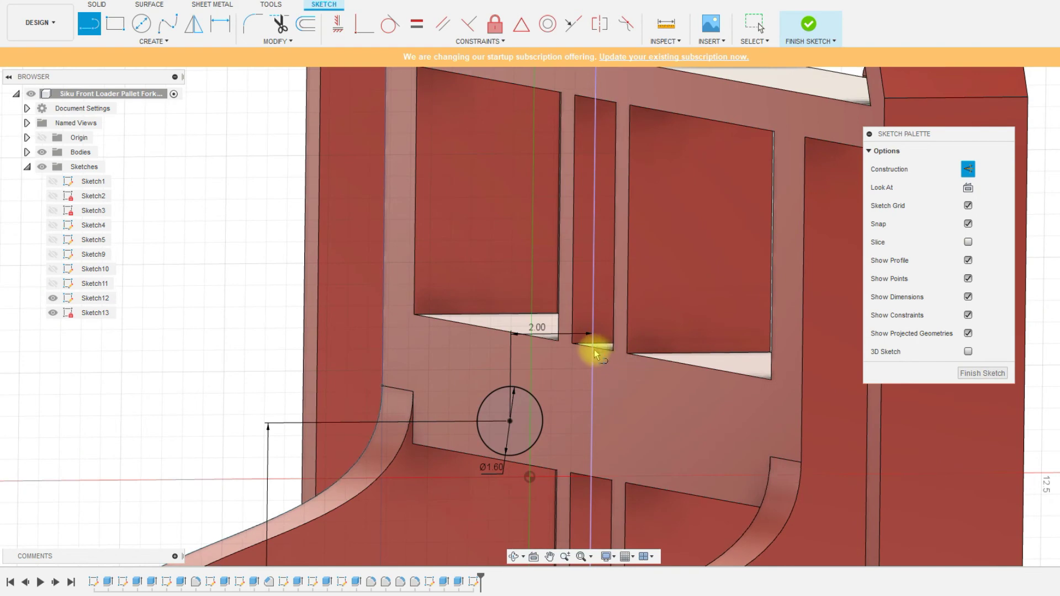
scroll(615, 387, "up", 3)
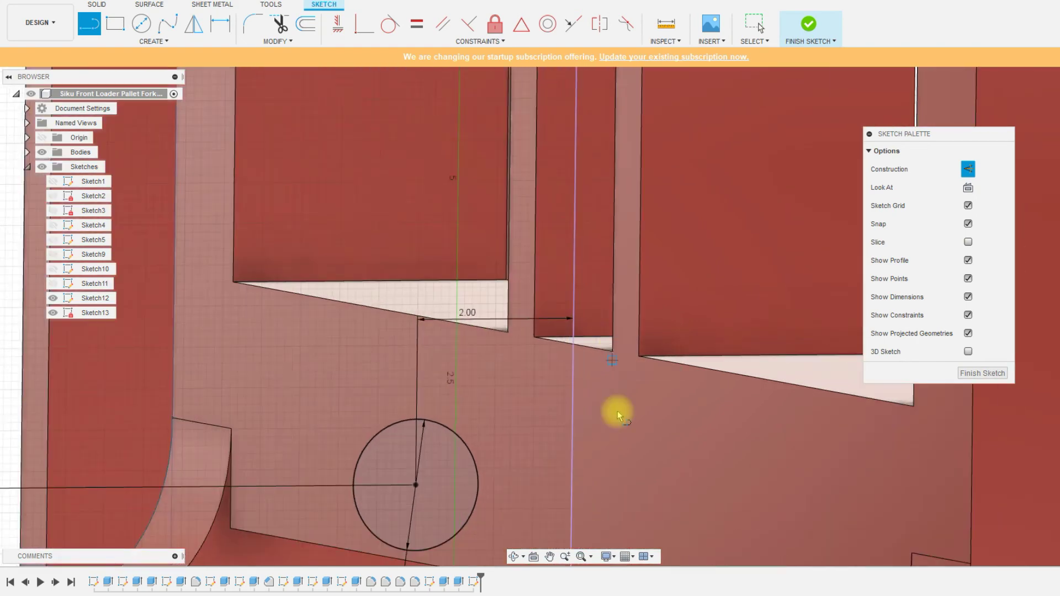
scroll(610, 380, "down", 2)
key("Escape")
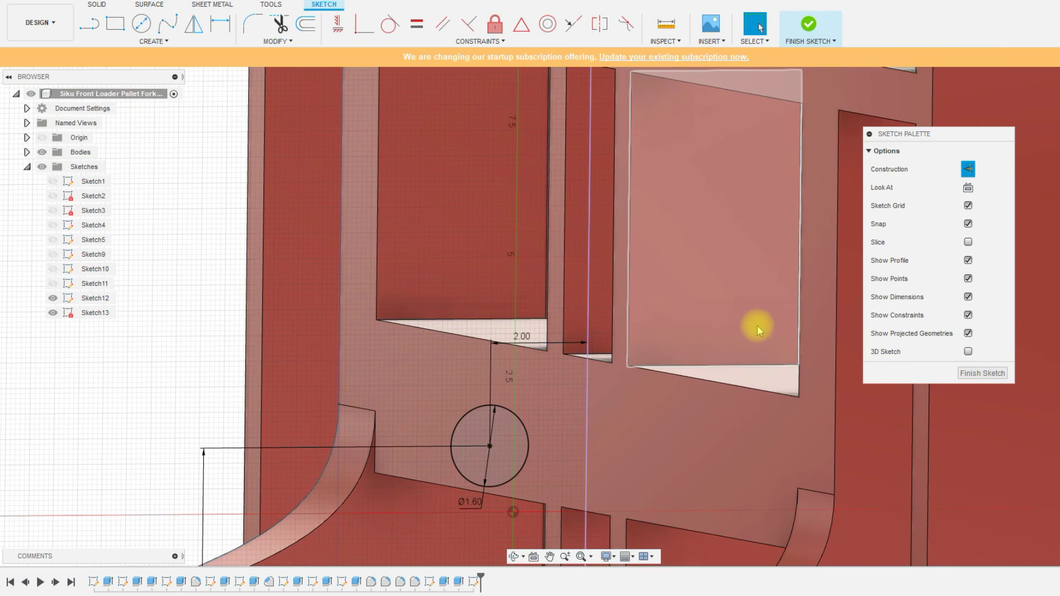
scroll(709, 313, "down", 3)
scroll(712, 332, "down", 5)
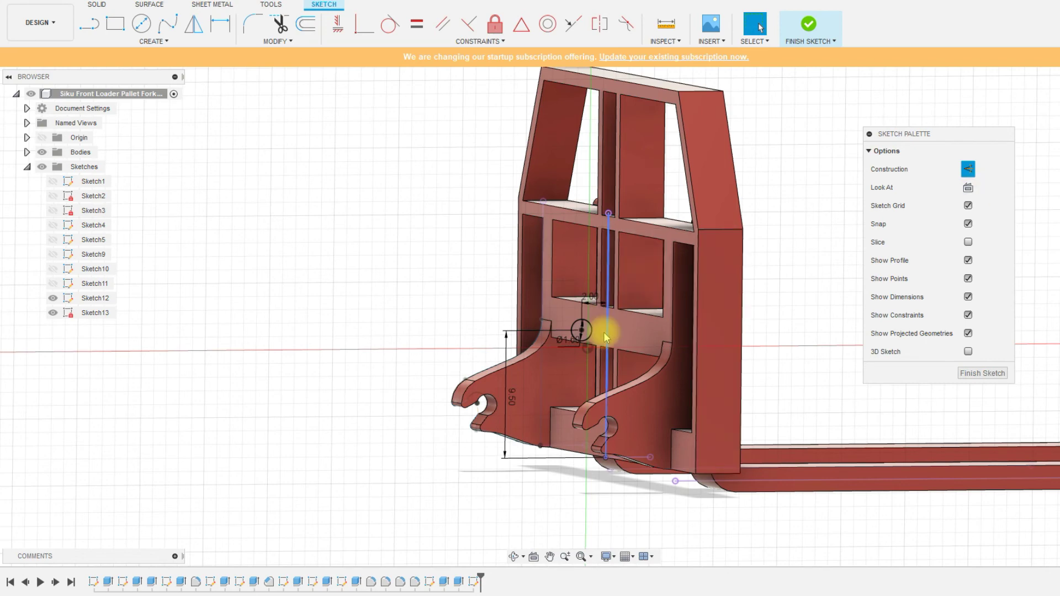
scroll(605, 333, "up", 2)
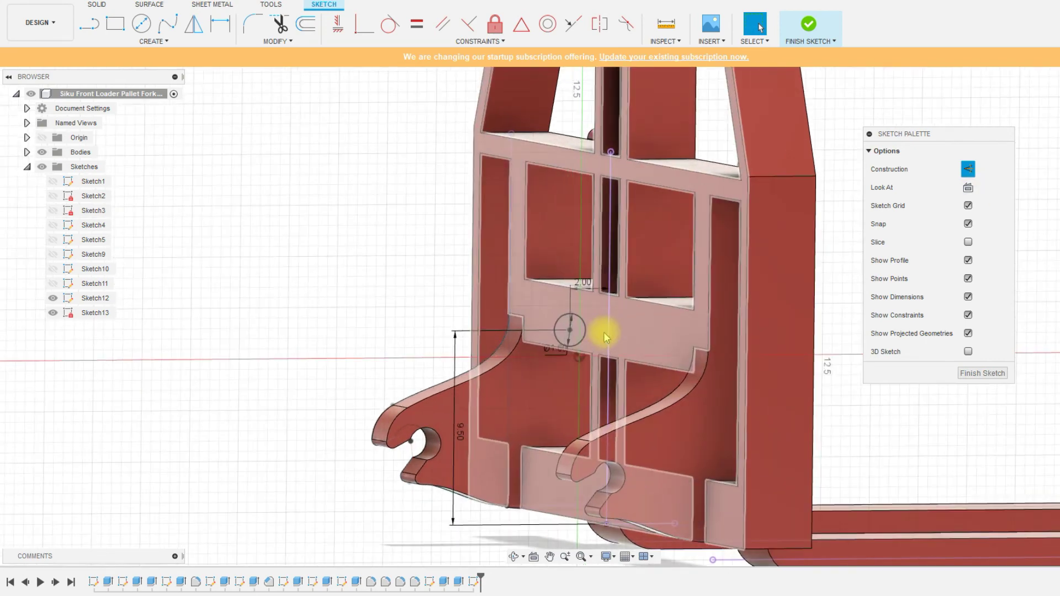
scroll(606, 335, "up", 3)
left_click(95, 25)
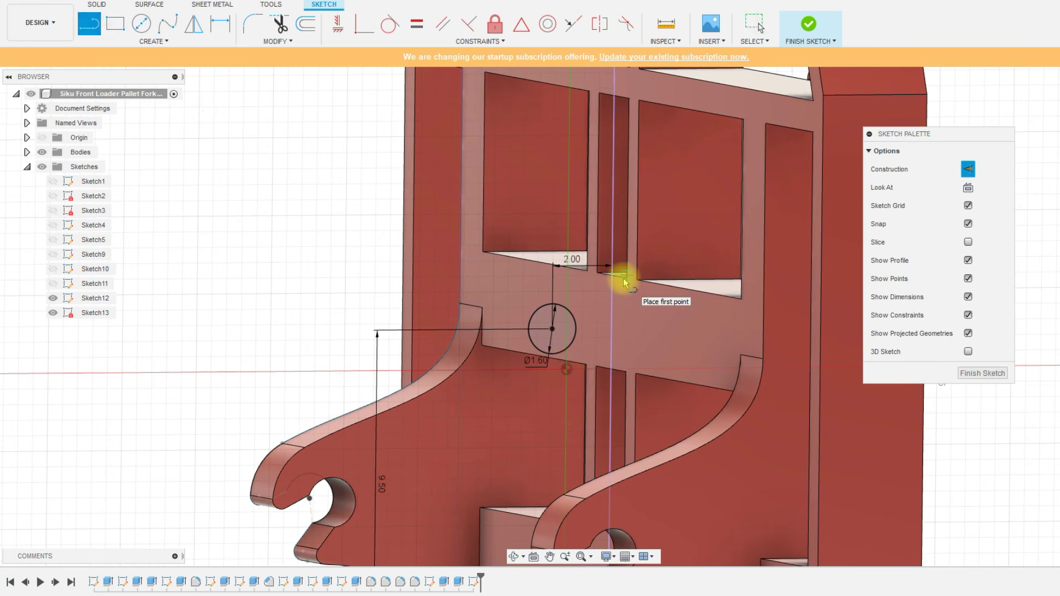
scroll(624, 283, "up", 3)
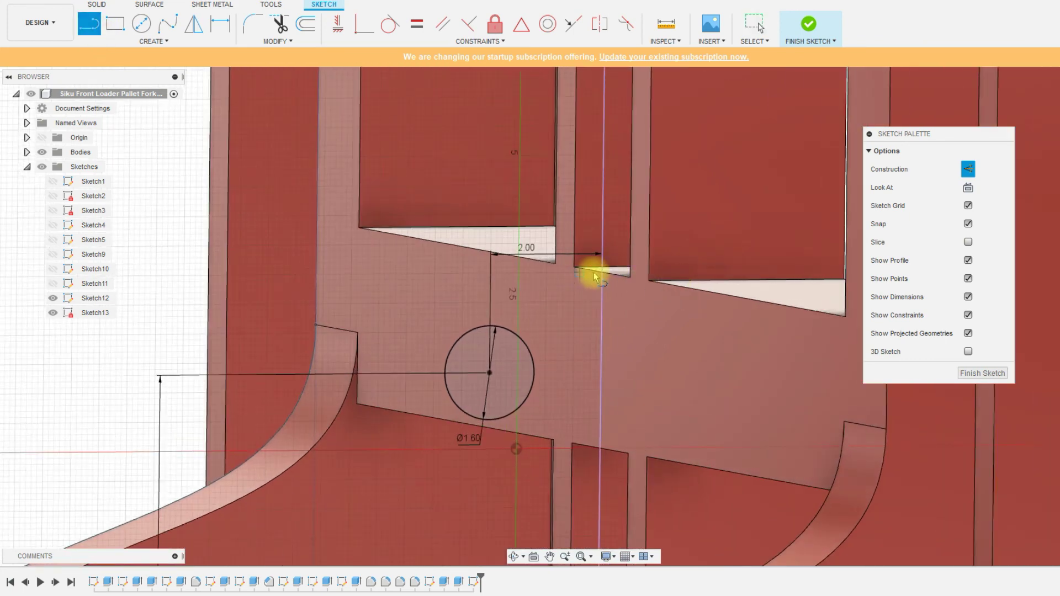
scroll(602, 274, "up", 4)
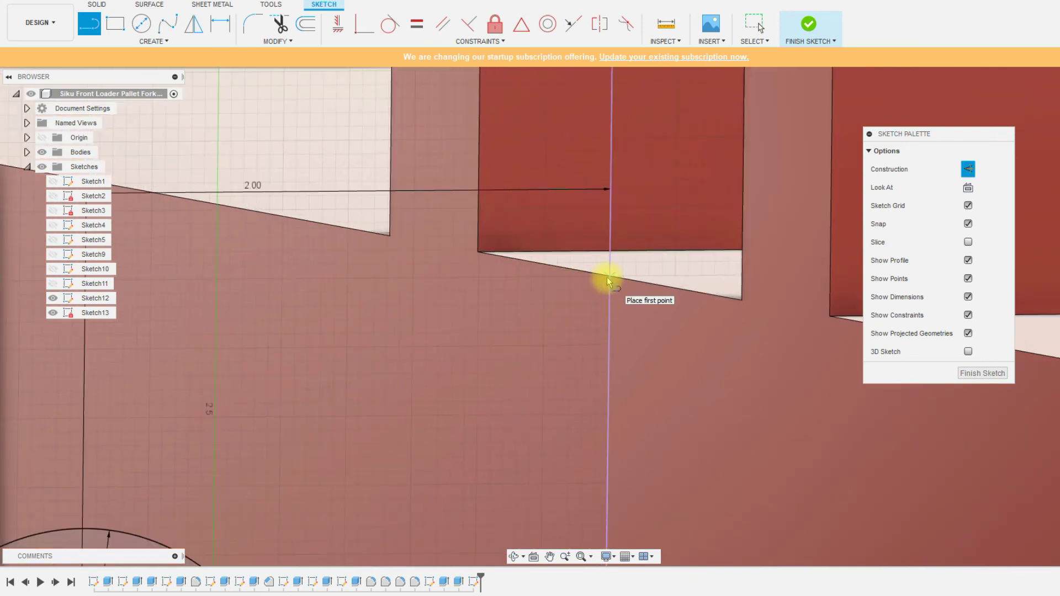
scroll(607, 280, "down", 5)
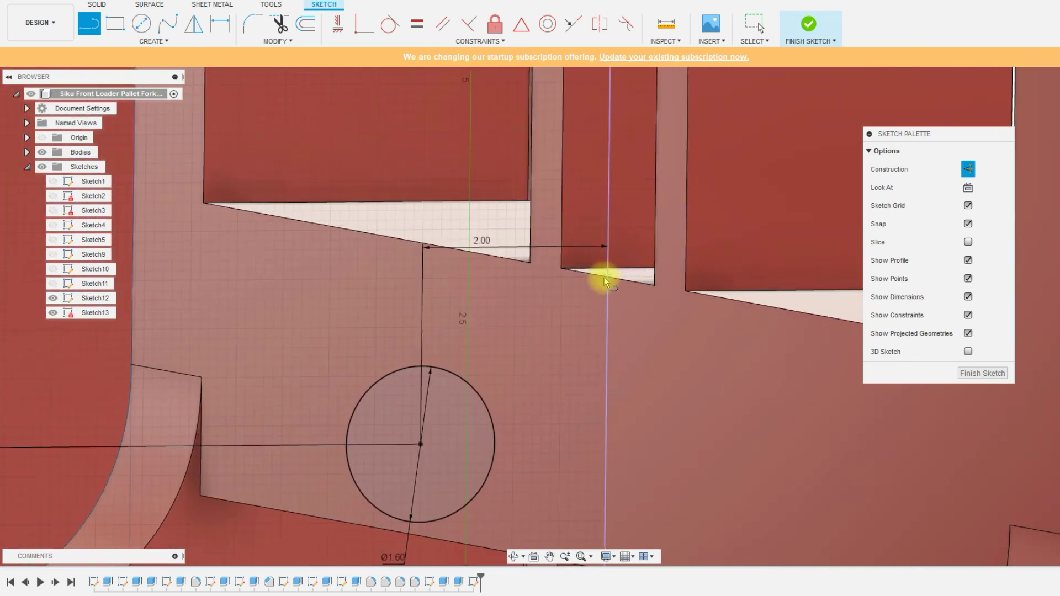
key("Escape")
scroll(597, 295, "down", 5)
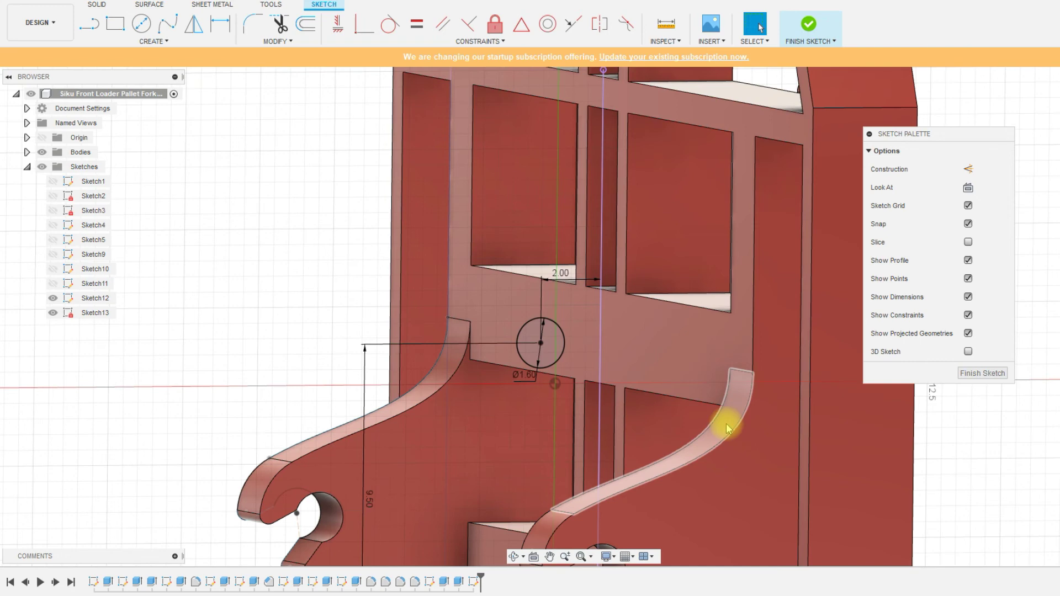
- Turn on Slice for the sketch and draw a larger circle concentric with the 1.6 mm circle behind the frame
left_click(968, 243)
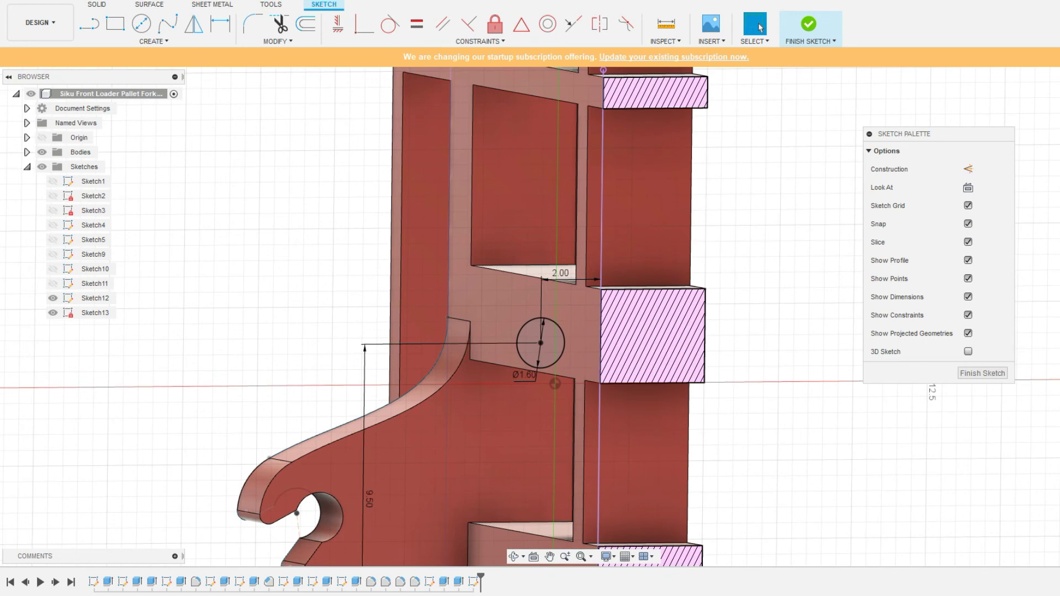
scroll(587, 279, "up", 5)
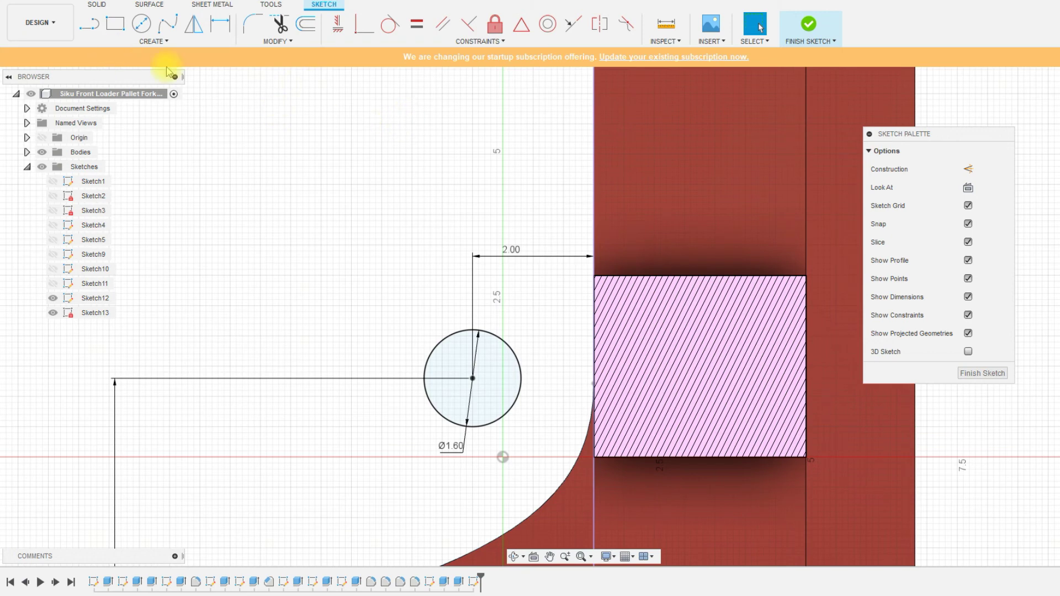
left_click(142, 24)
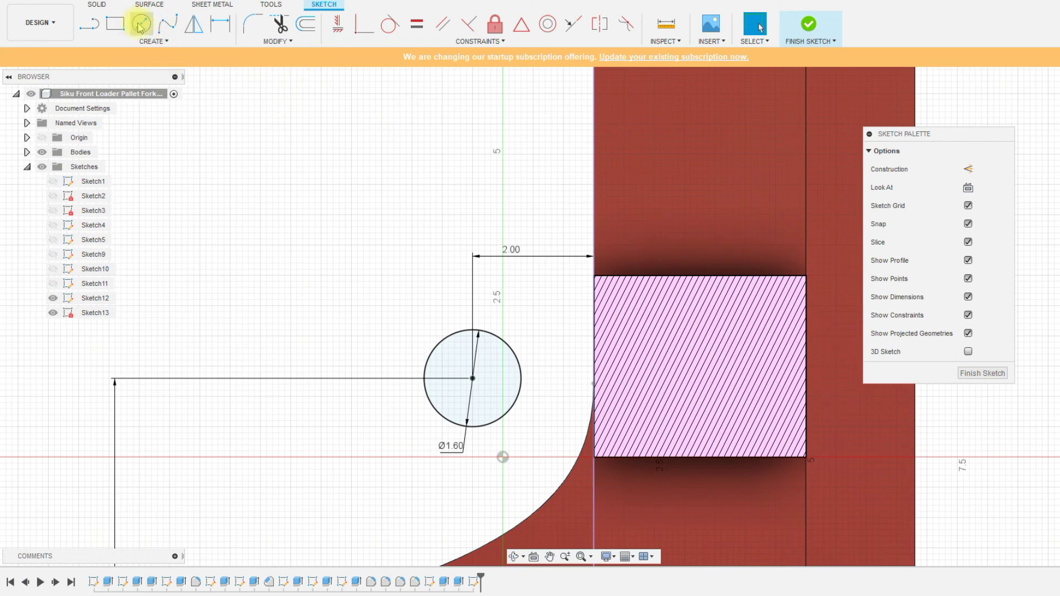
left_click(473, 378)
left_click(532, 458)
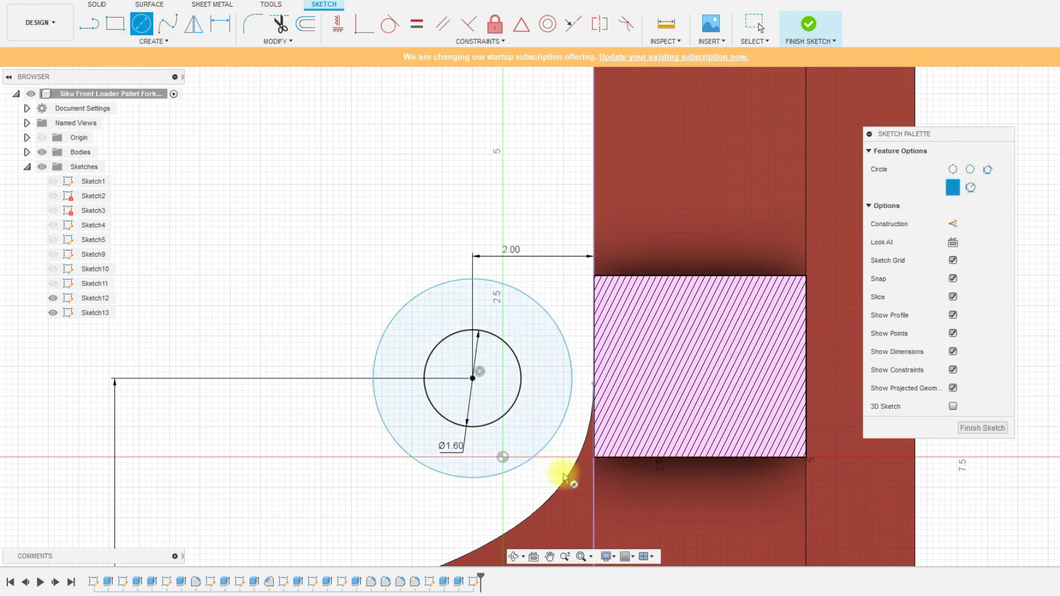
scroll(549, 481, "down", 8)
scroll(485, 386, "up", 5)
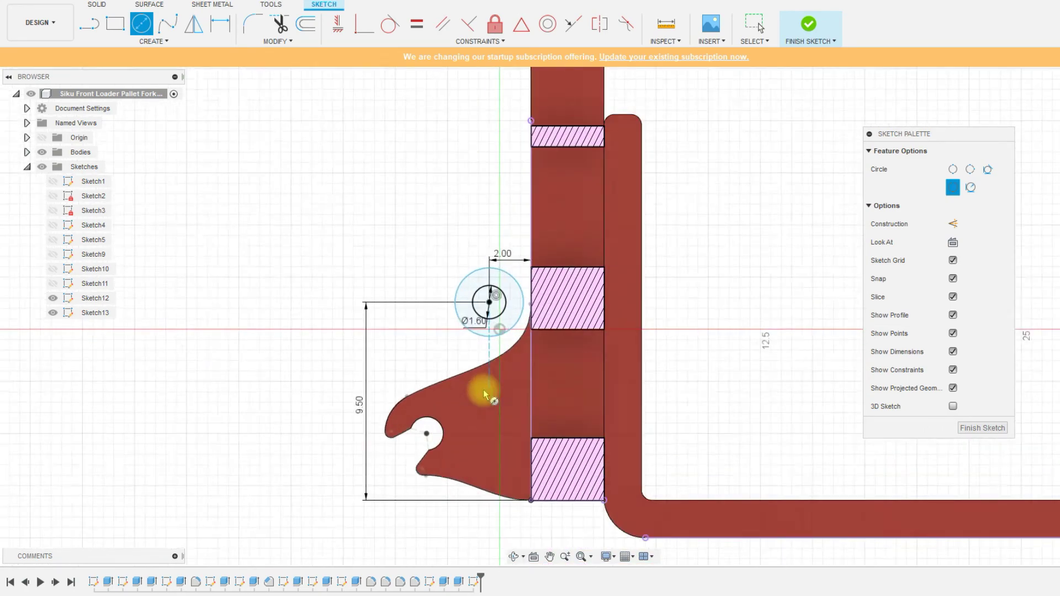
key("Escape")
- Dimension the outer concentric circle's diameter as 3.5 mm
key("d")
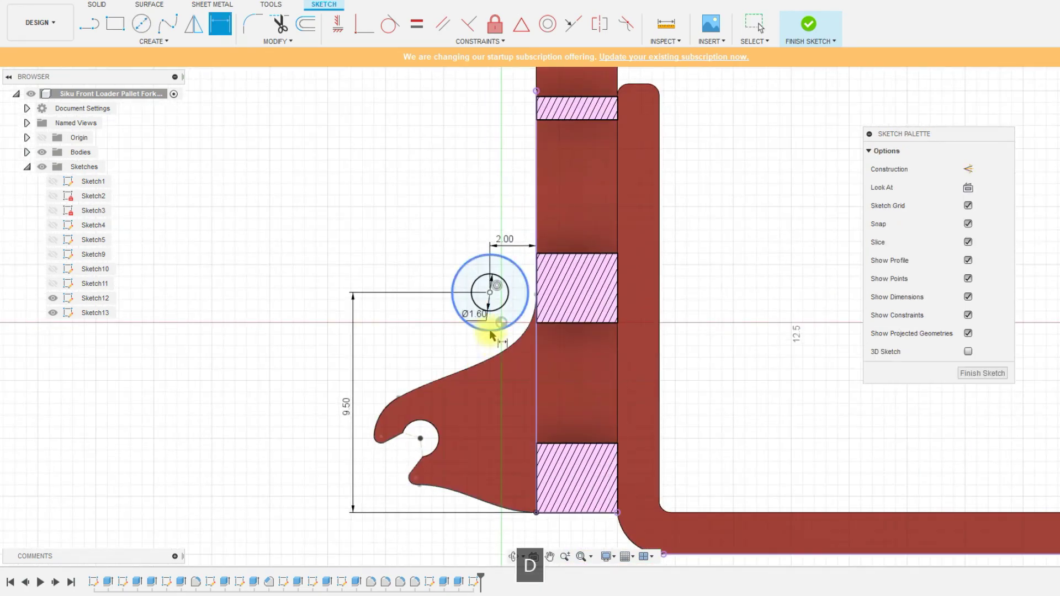
left_click(485, 331)
left_click(483, 334)
type("3.5")
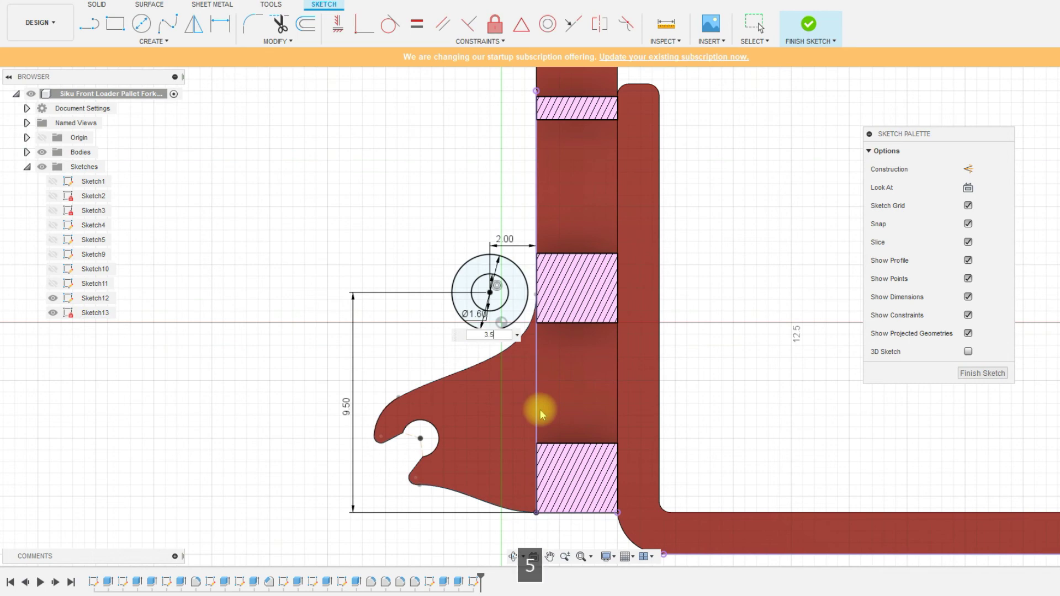
key("Return")
- Draw a two-point spline from the top of the 3.5 mm circle to the frame's rear edge, near the hatched section's upper corner
scroll(485, 240, "up", 3)
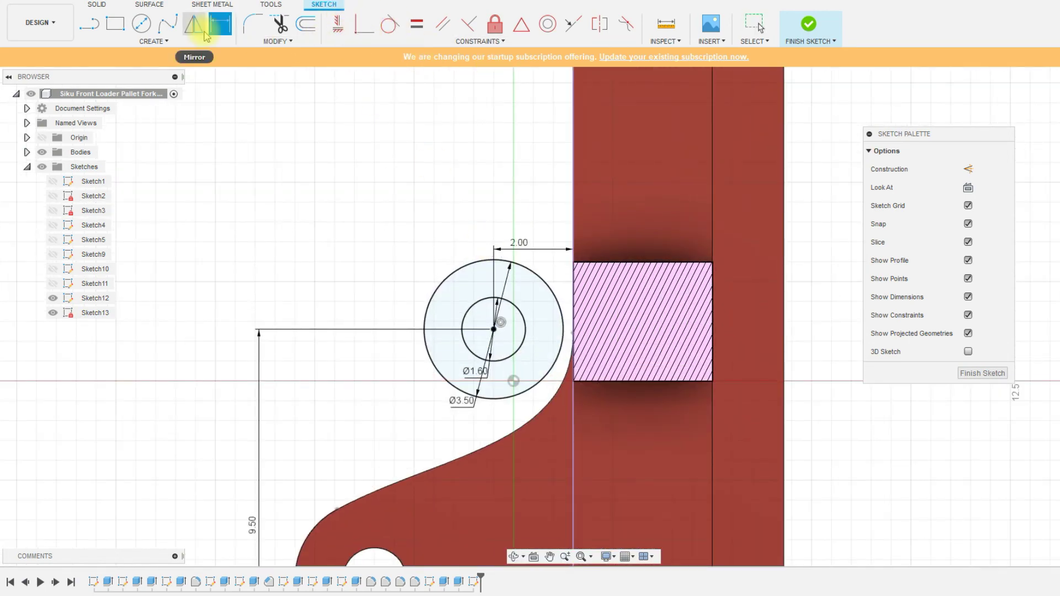
left_click(167, 24)
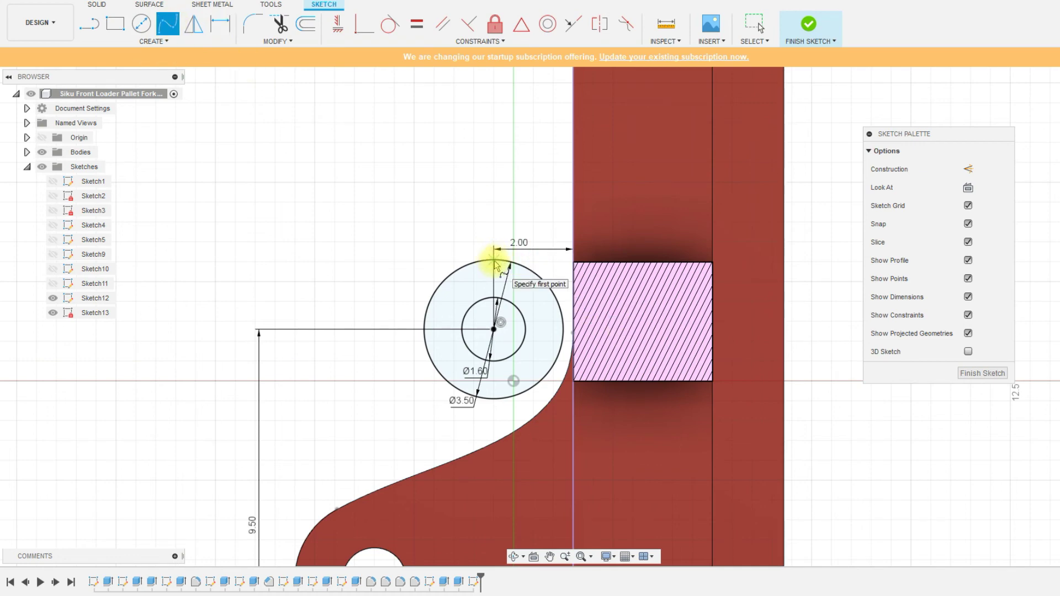
left_click(494, 260)
scroll(574, 259, "up", 1)
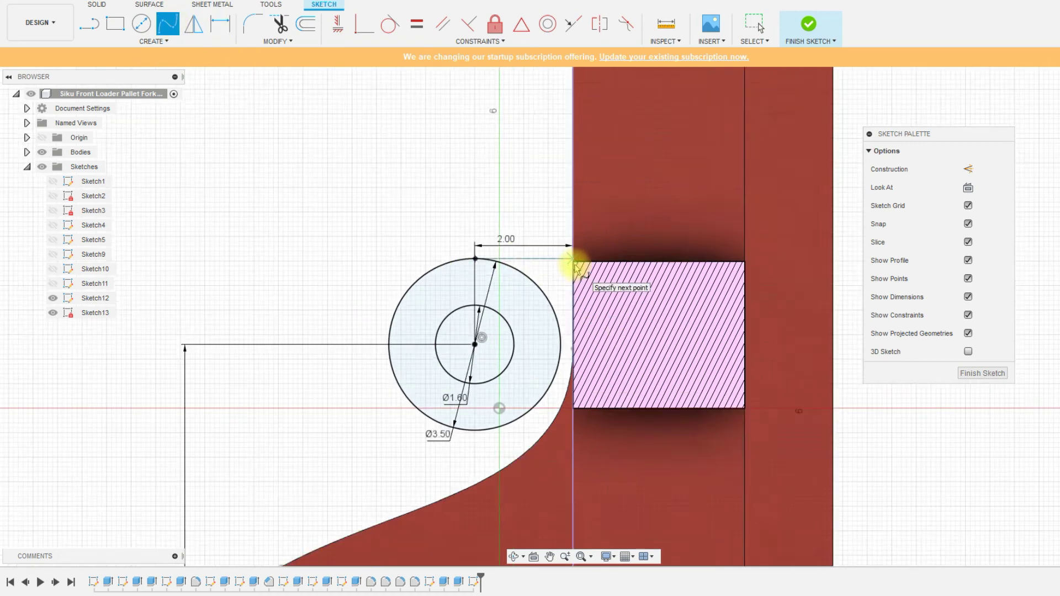
scroll(577, 265, "up", 3)
left_click(571, 256)
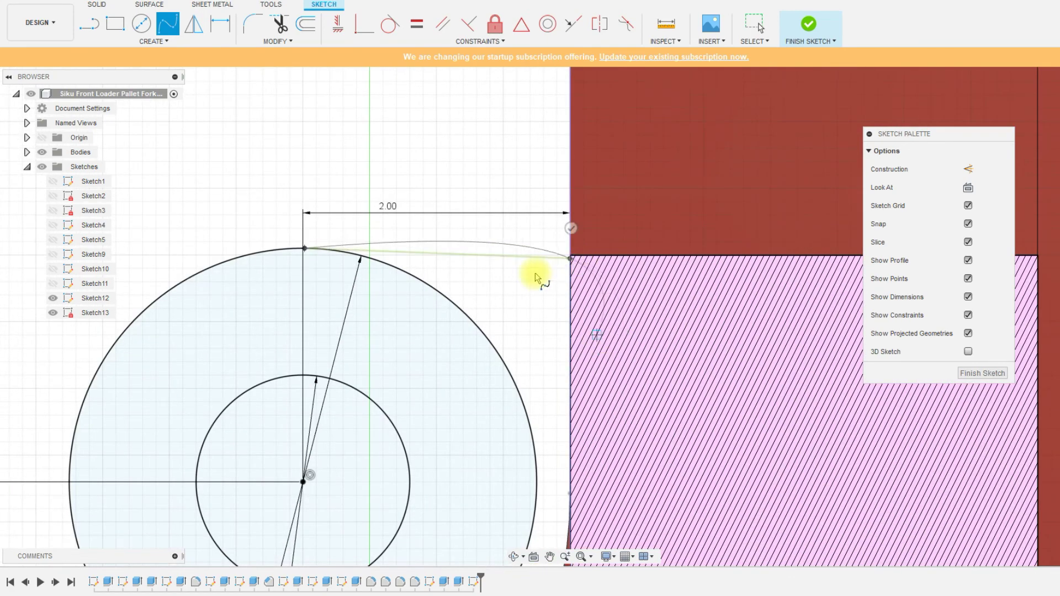
scroll(565, 237, "down", 2)
left_click(559, 230)
scroll(552, 239, "up", 4)
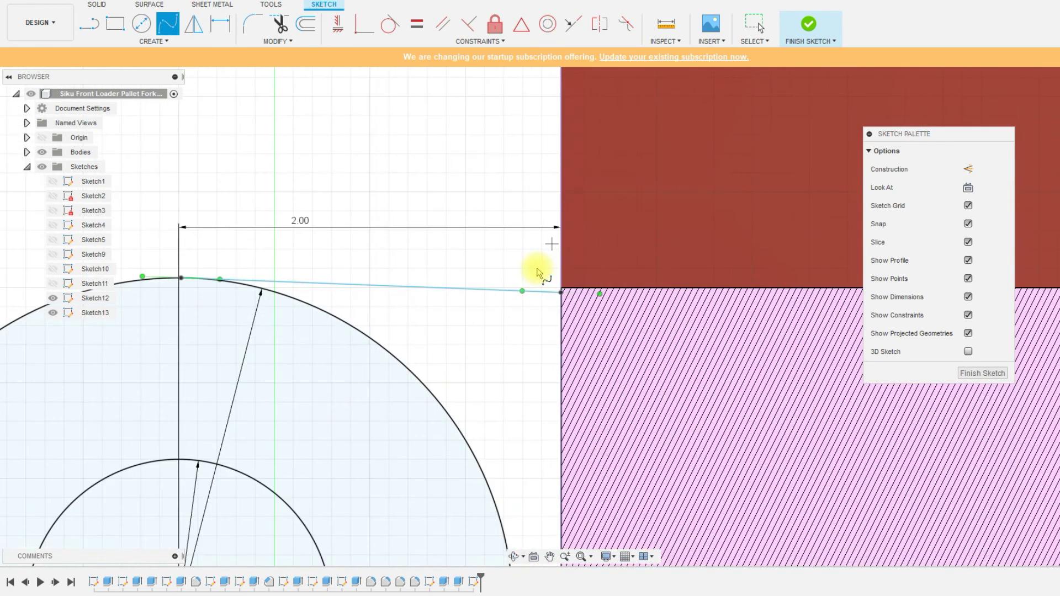
scroll(538, 271, "up", 2)
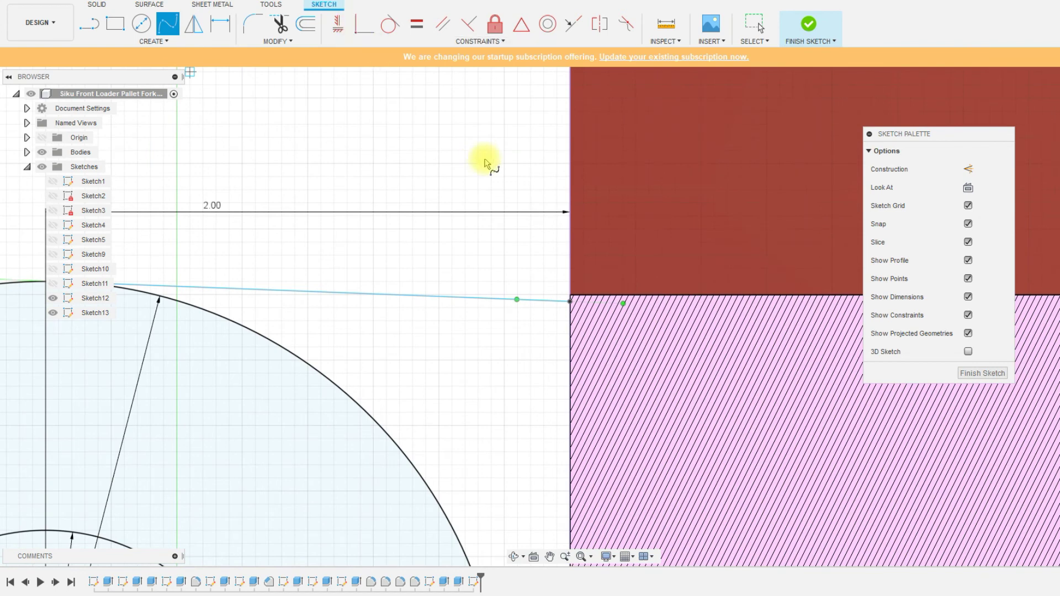
- Make the upper spline's frame-side endpoint coincident with the top edge of the hatched section, at its upper corner
left_click(364, 24)
left_click(569, 302)
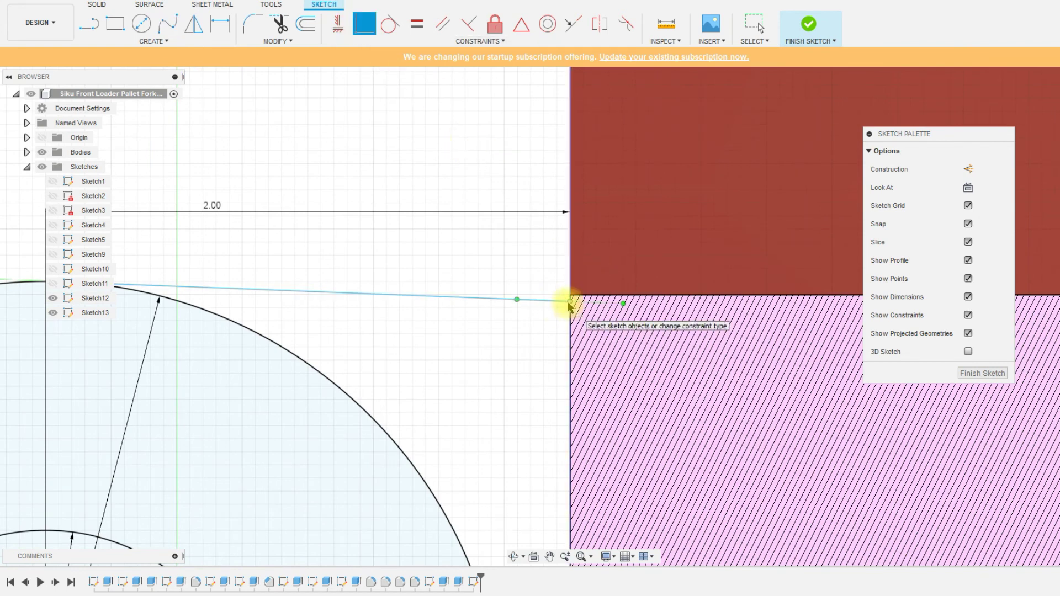
scroll(573, 301, "up", 5)
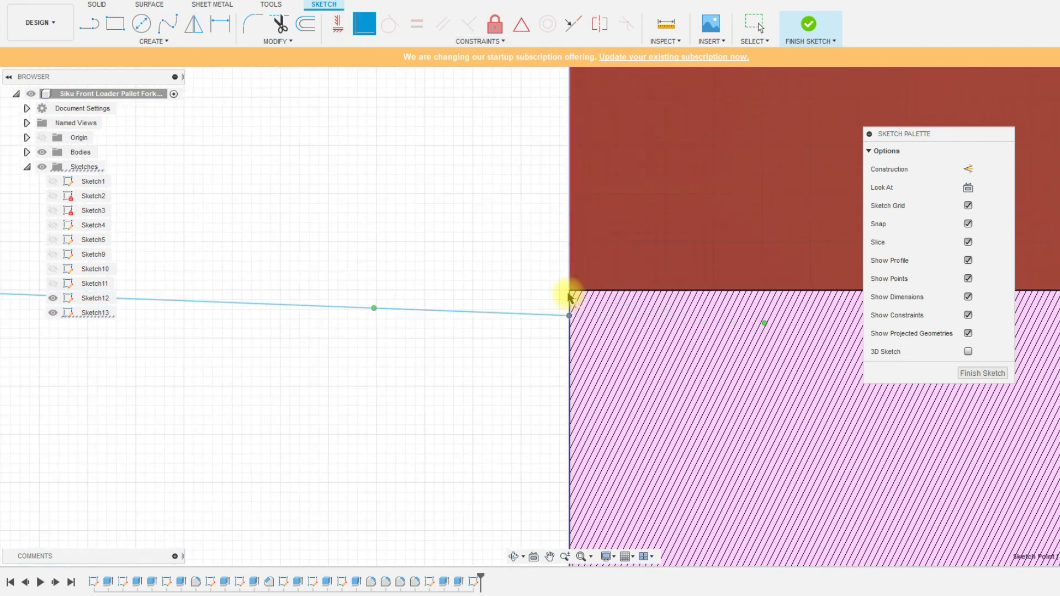
left_click(580, 303)
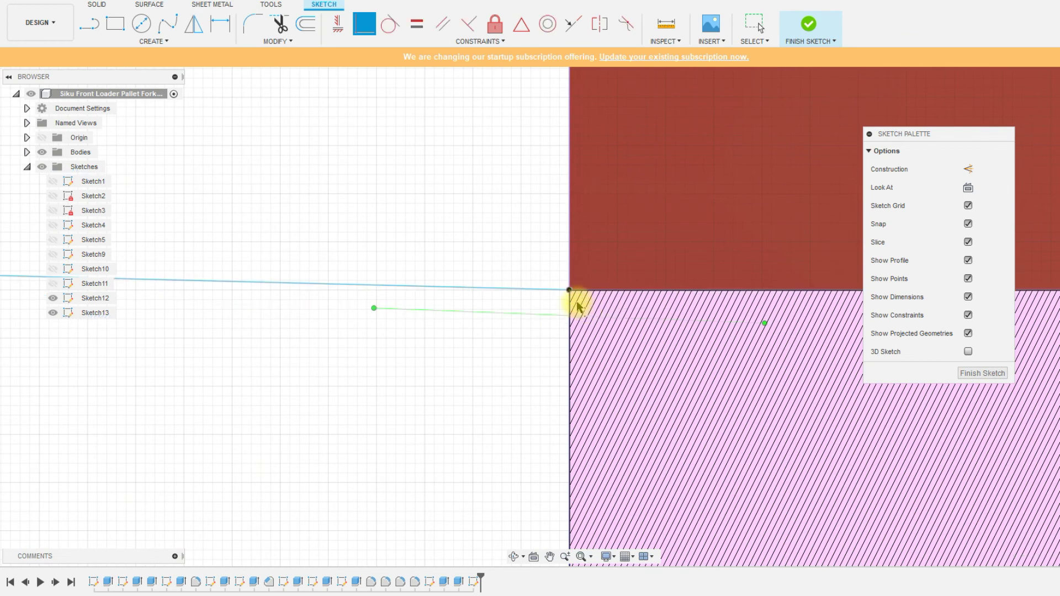
scroll(736, 323, "down", 5)
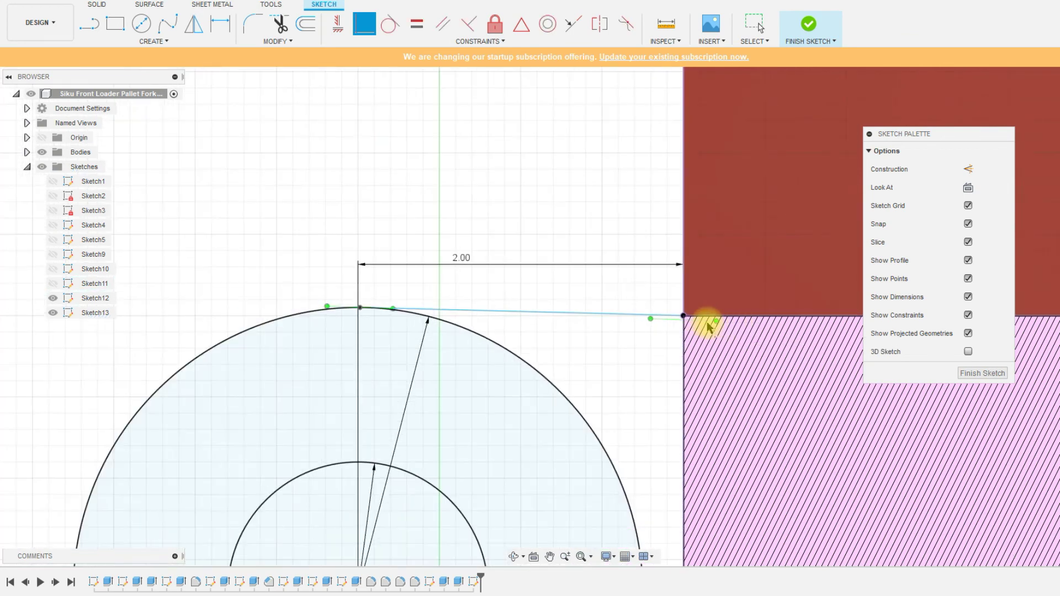
key("Escape")
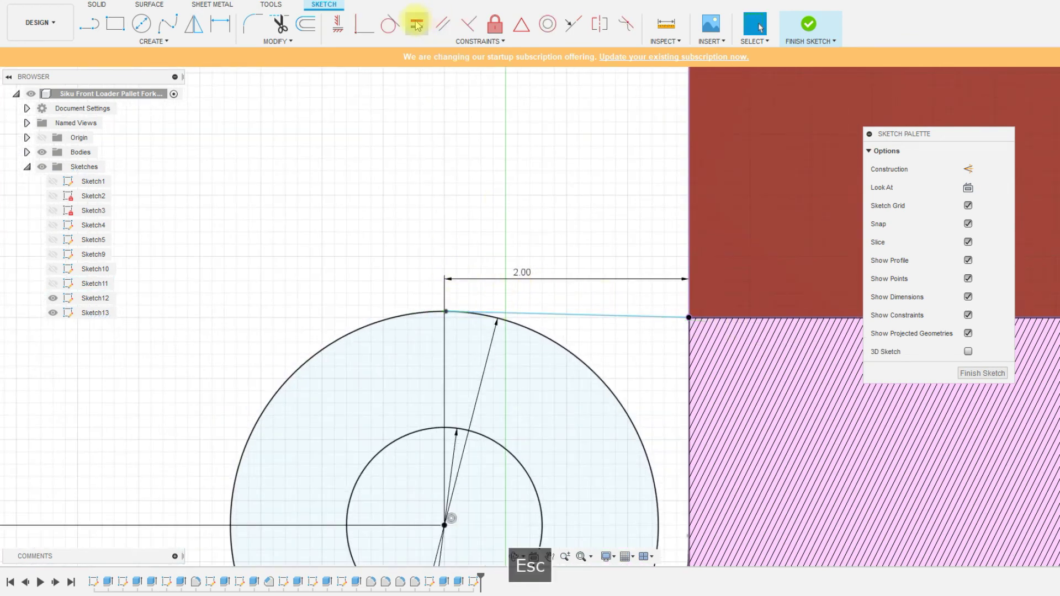
- Make the upper spline tangent to the 3.5 mm circle and its frame-side handle parallel to the hatched section's top edge
left_click(409, 316)
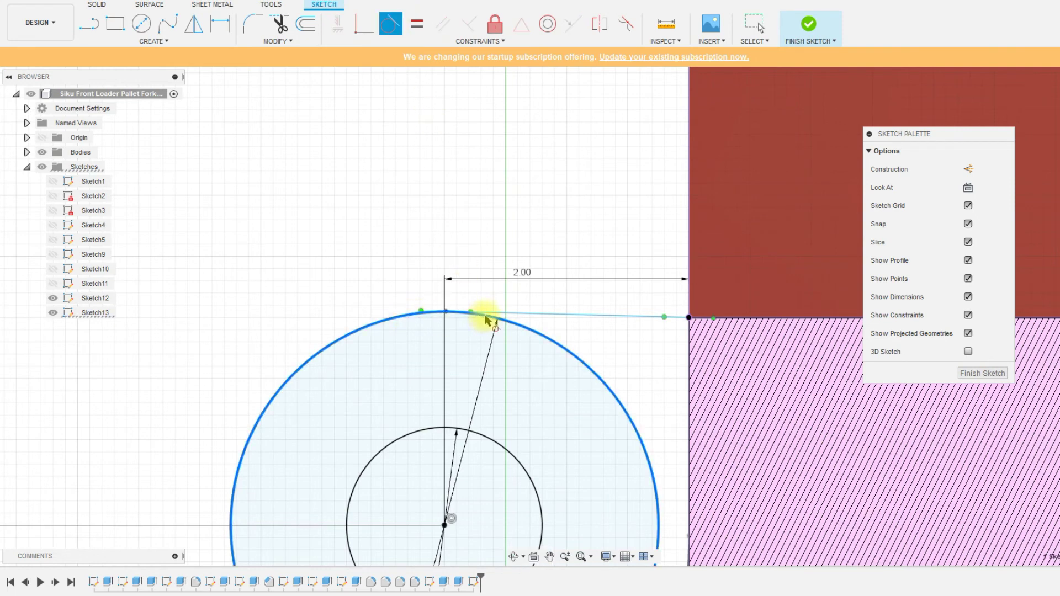
left_click(495, 315)
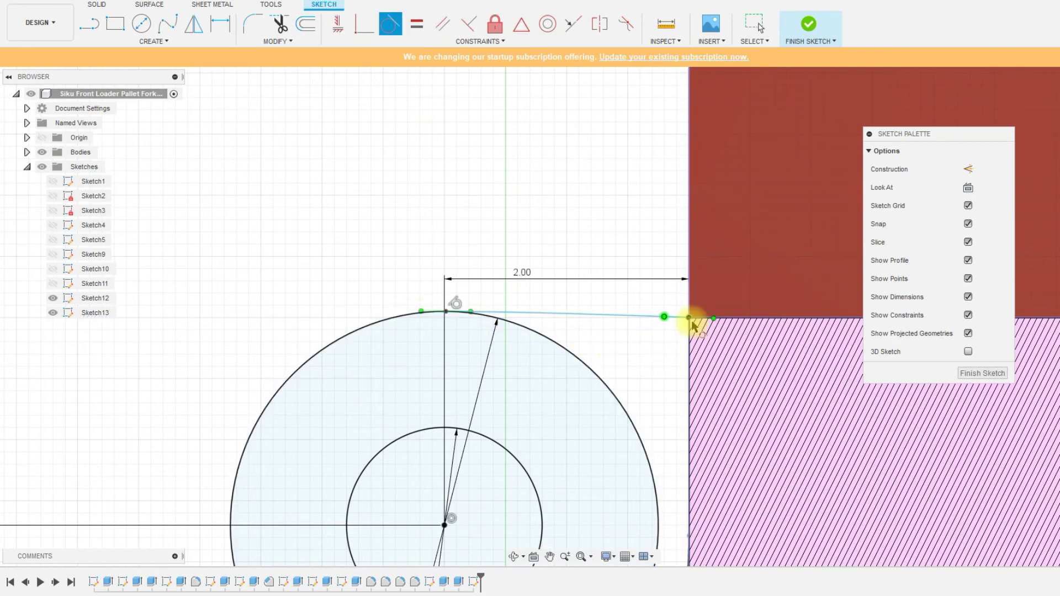
left_click(443, 24)
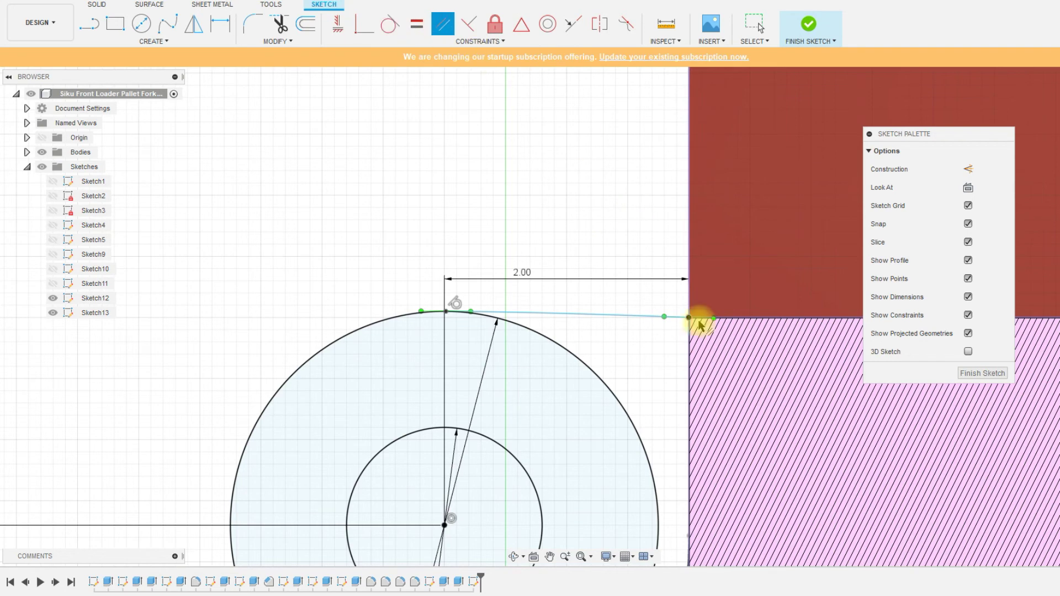
left_click(673, 319)
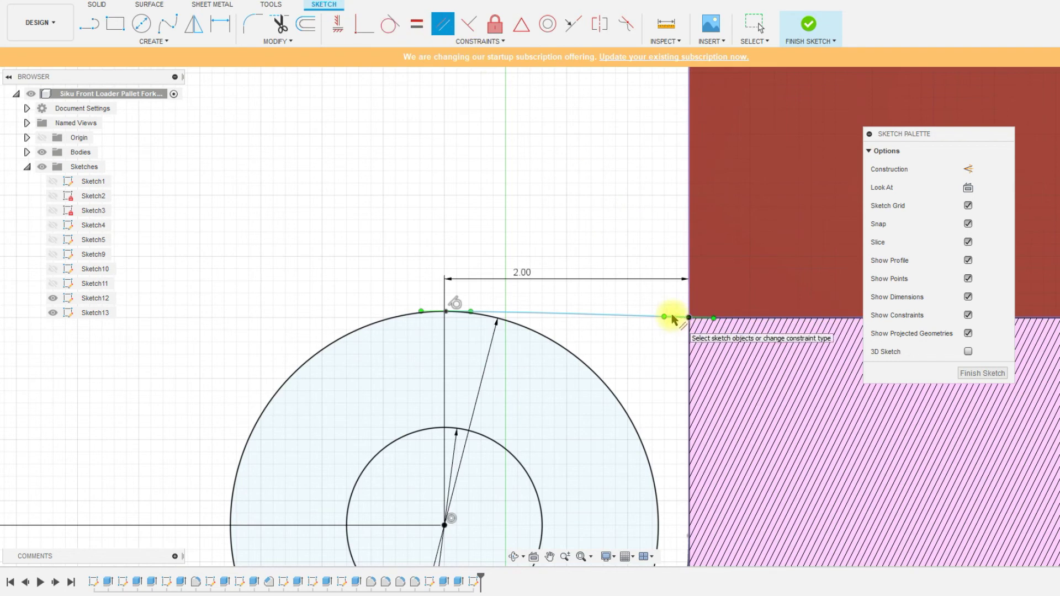
left_click(752, 324)
scroll(499, 310, "up", 3)
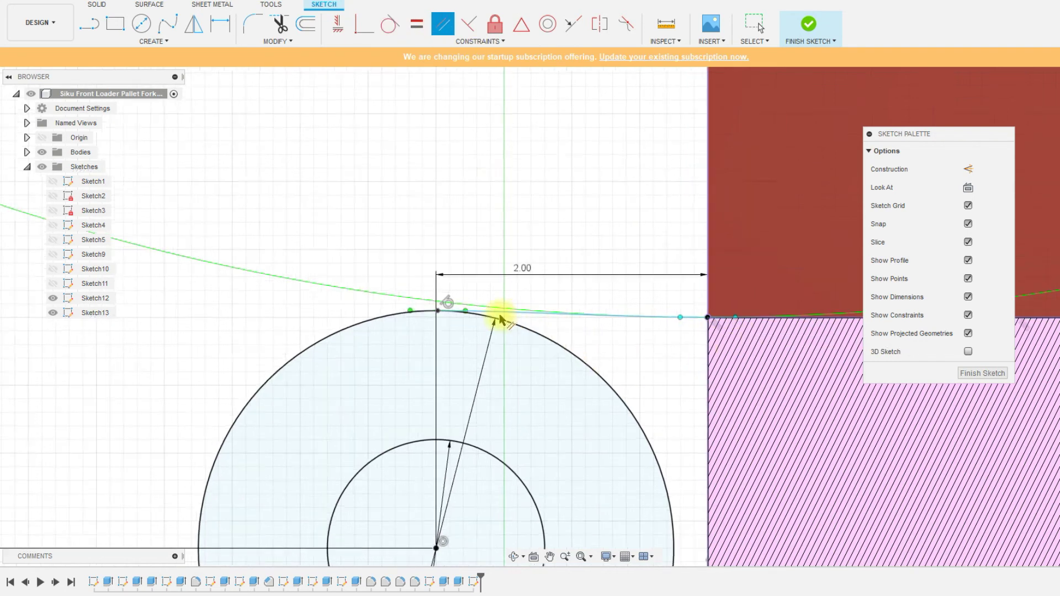
scroll(452, 276, "down", 2)
scroll(476, 232, "down", 5)
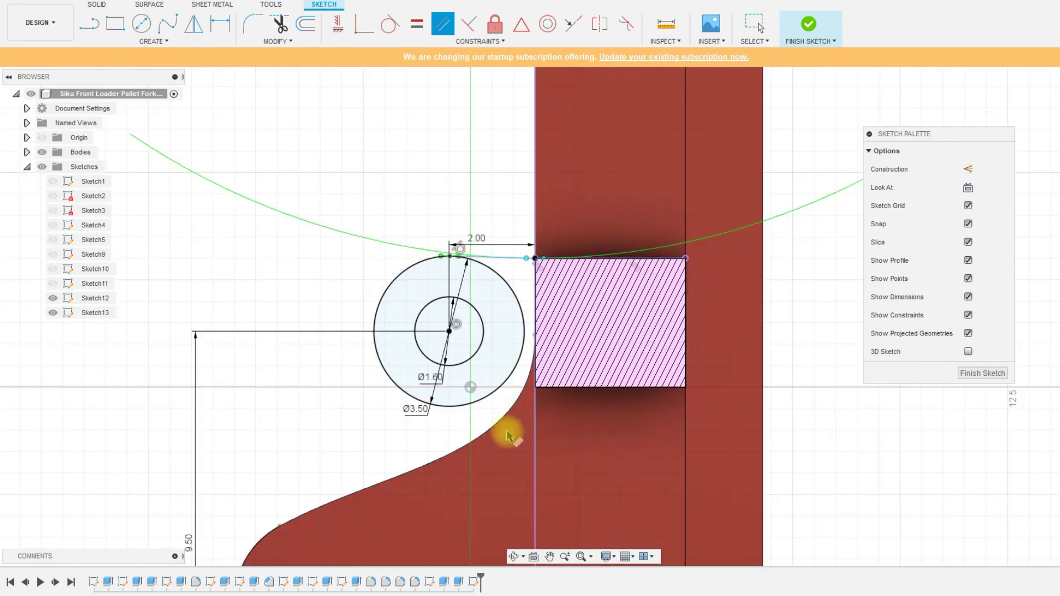
- Draw a second two-point spline from the lower part of the 3.5 mm circle to the rear frame edge, near the hatched section's lower corner
scroll(504, 429, "up", 3)
left_click(167, 23)
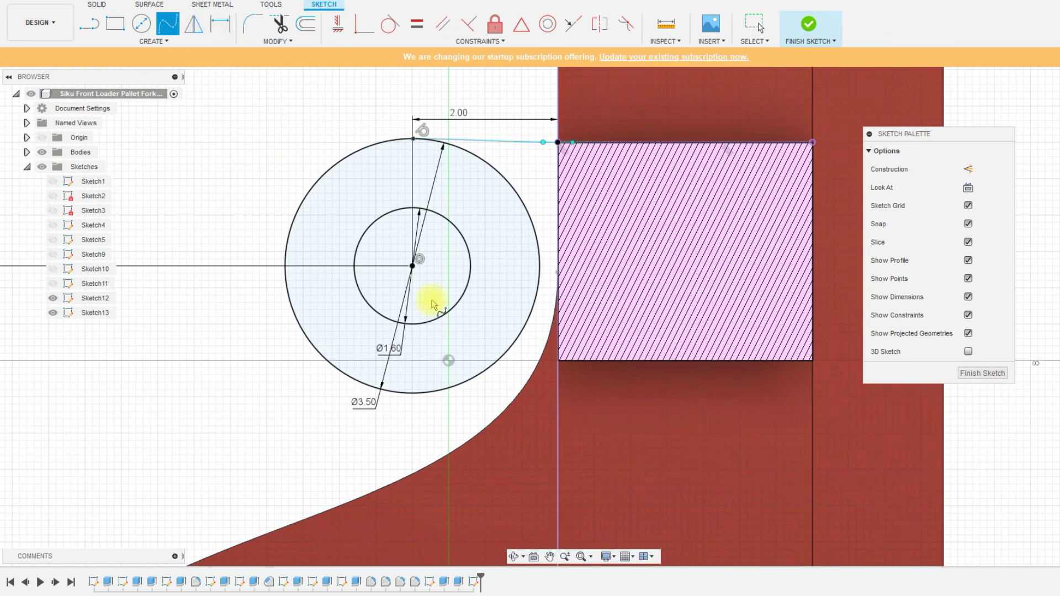
scroll(438, 393, "up", 4)
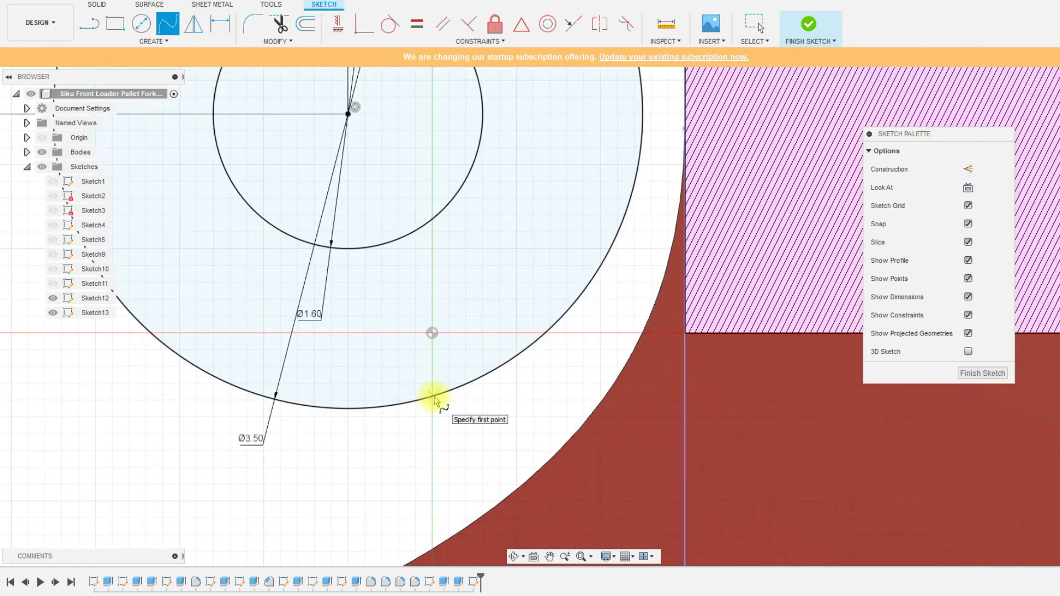
left_click(433, 396)
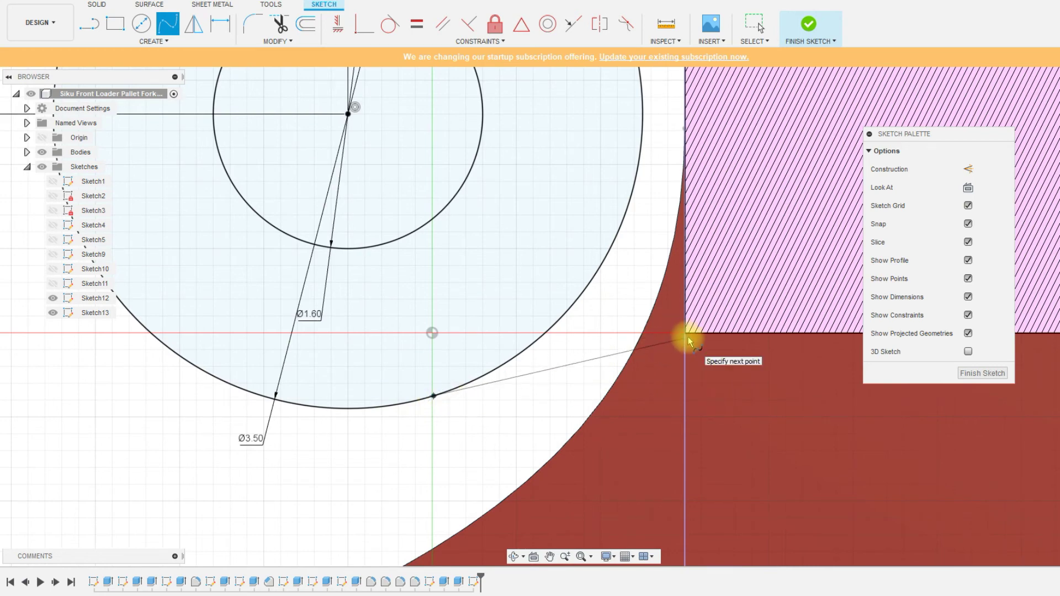
left_click(686, 335)
scroll(679, 329, "up", 3)
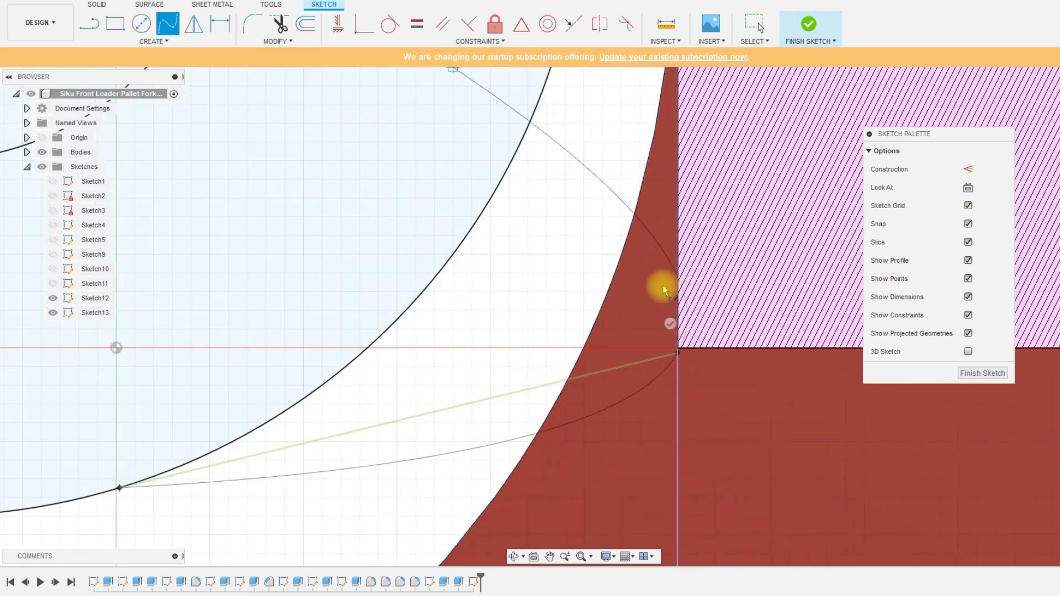
left_click(670, 325)
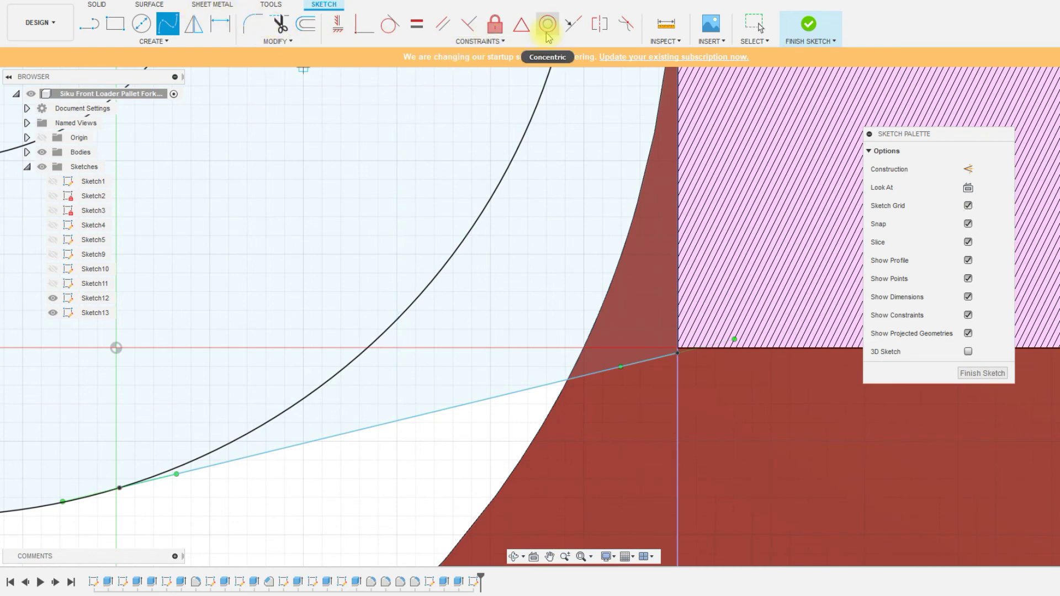
left_click(572, 24)
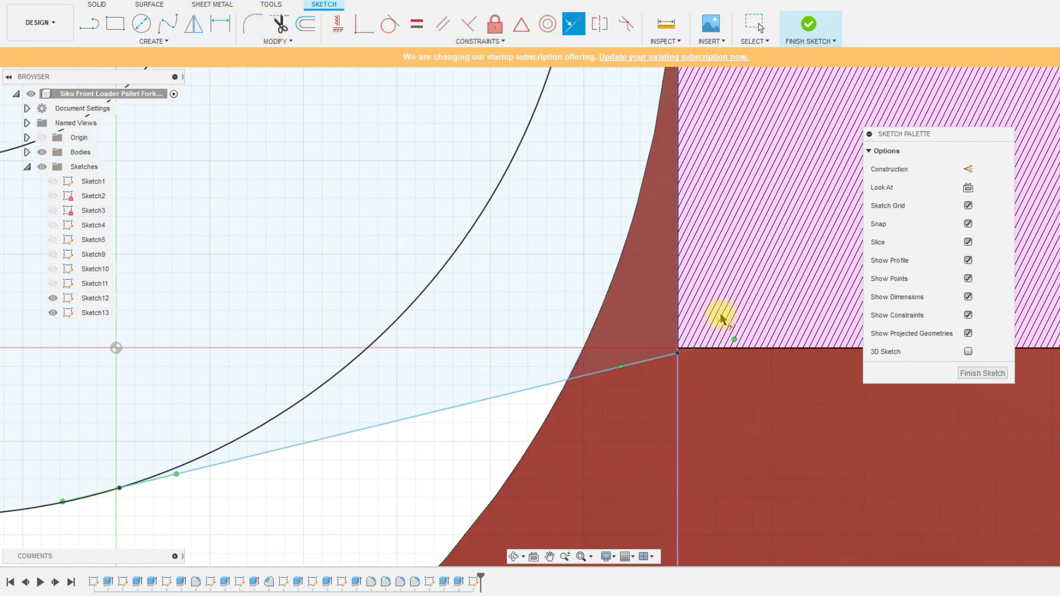
left_click(678, 353)
key("Escape")
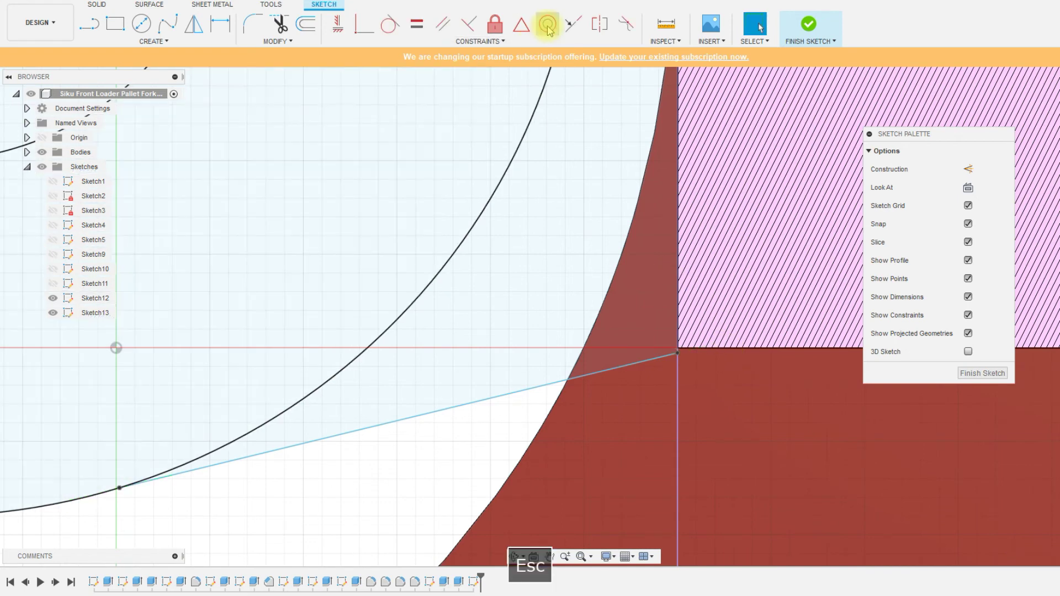
- Make the lower spline's frame-side endpoint coincident with the bottom edge of the hatched section, at its lower corner
left_click(363, 24)
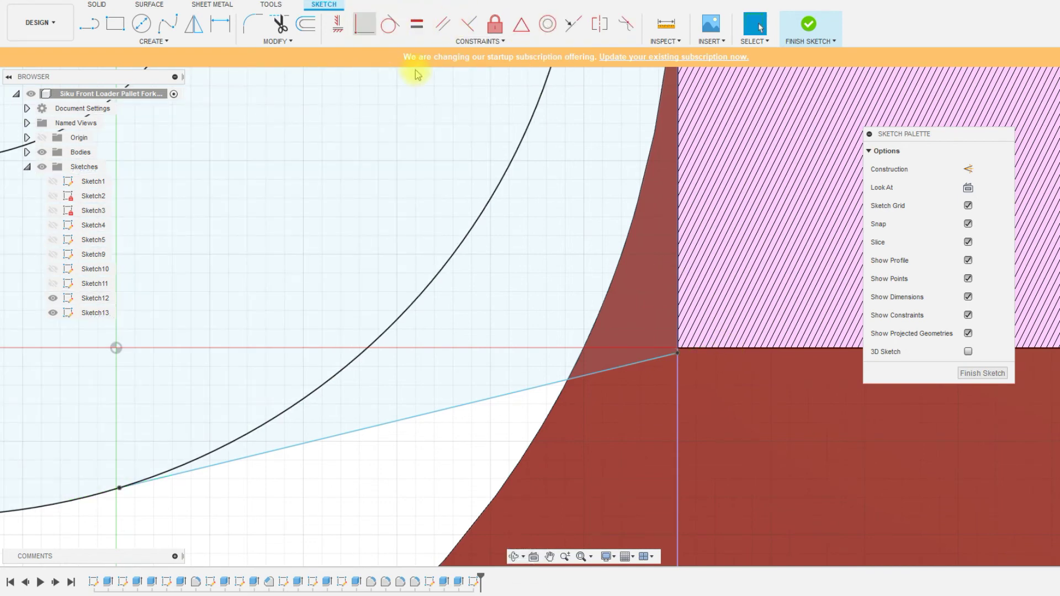
left_click(678, 354)
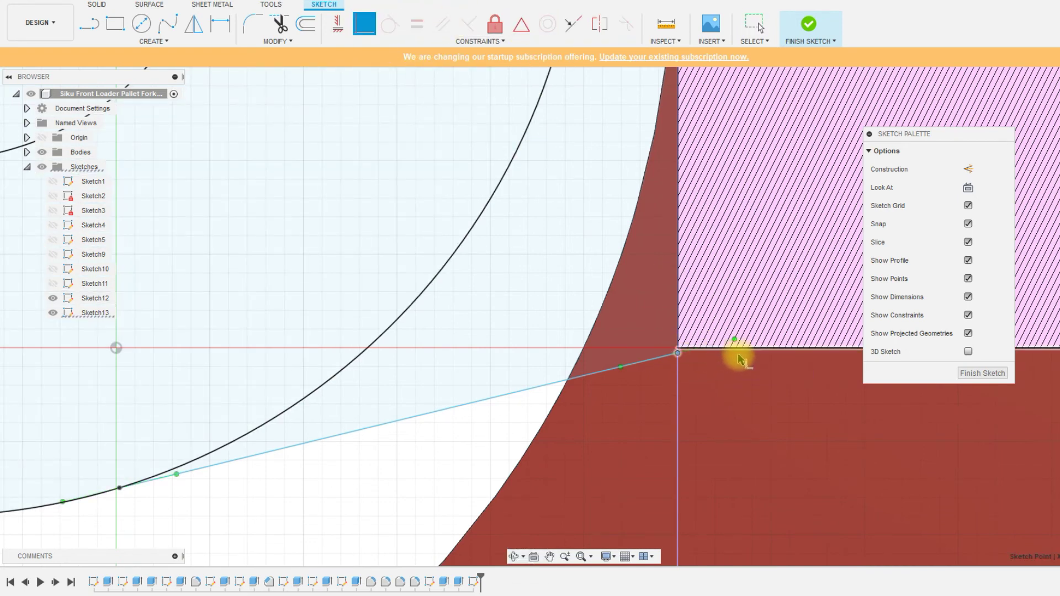
left_click(745, 348)
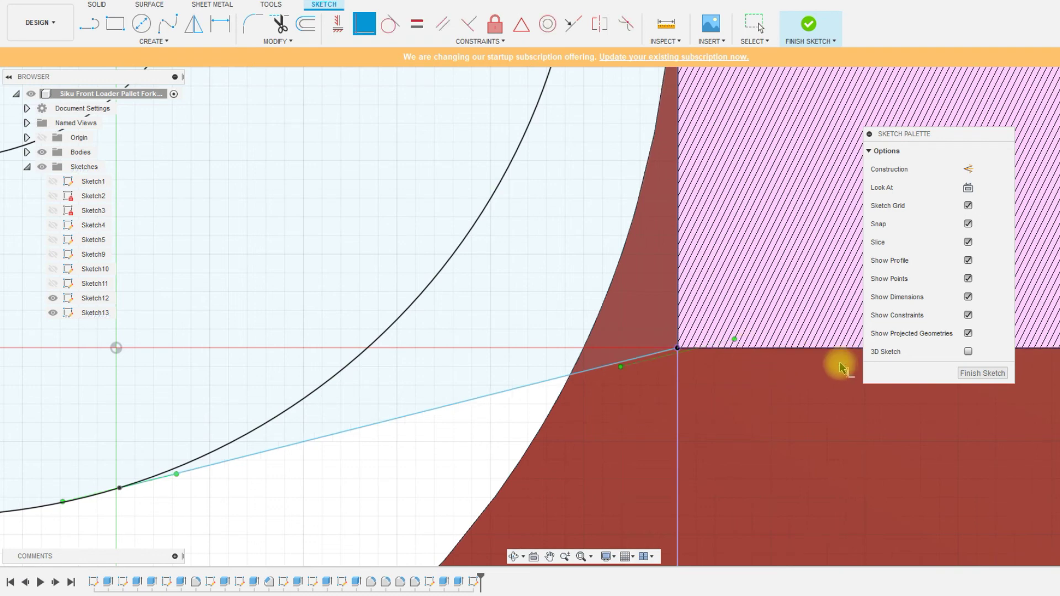
- Constrain the lower spline's frame-side handle parallel to the bottom edge of the hatched section
left_click(448, 24)
left_click(657, 354)
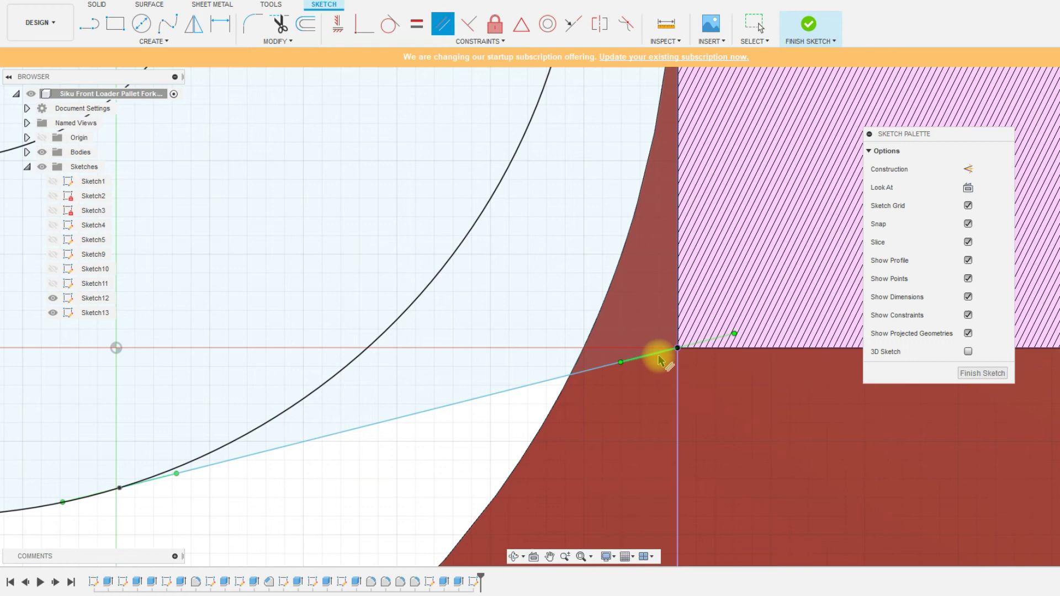
left_click(758, 350)
scroll(764, 381, "down", 5)
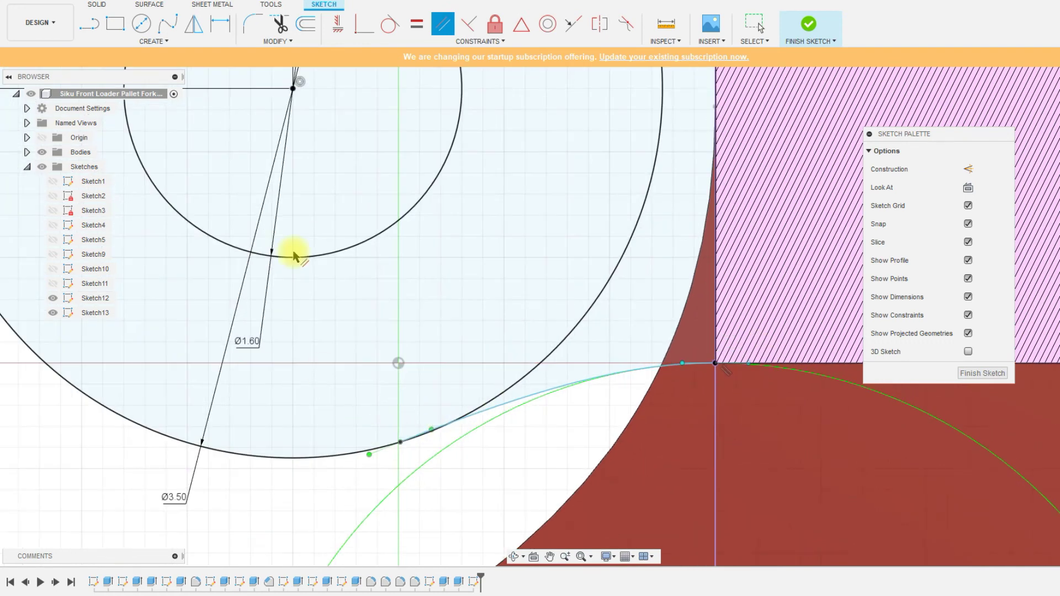
key("Escape")
- Constrain the lower spline tangent to the 3.5 mm circle
left_click(391, 23)
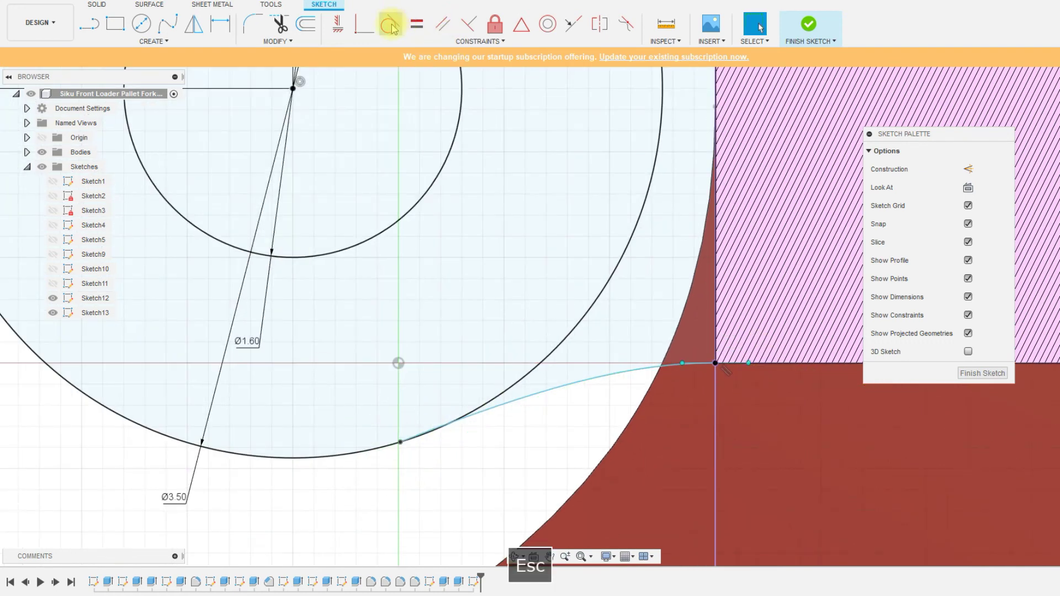
left_click(541, 392)
left_click(535, 368)
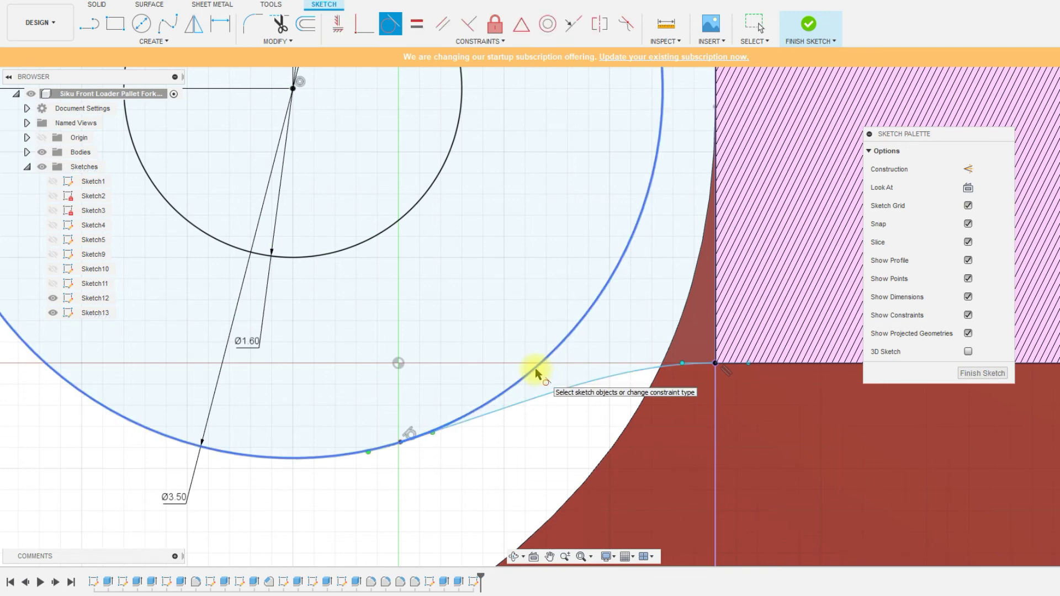
scroll(497, 475, "down", 4)
key("Escape")
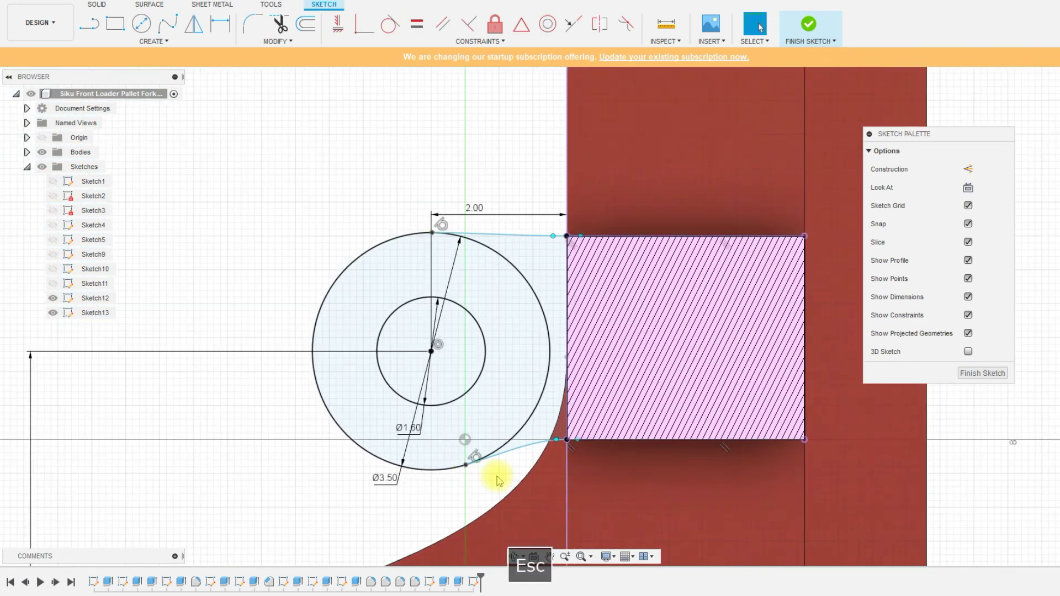
- Trim away the arc of the 3.5 mm circle that faces the frame between the two splines
left_click(281, 24)
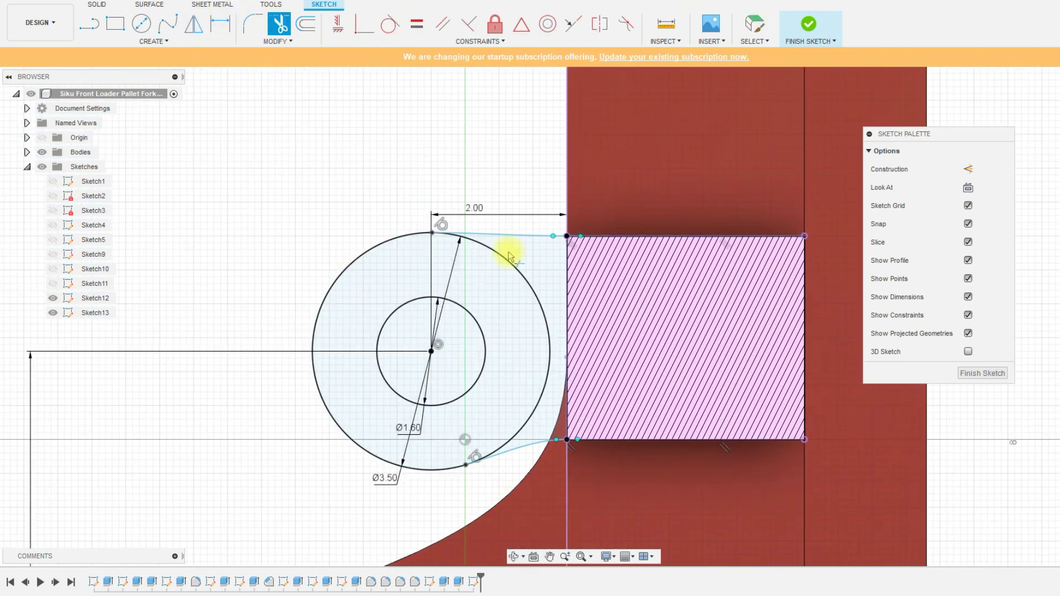
left_click(523, 280)
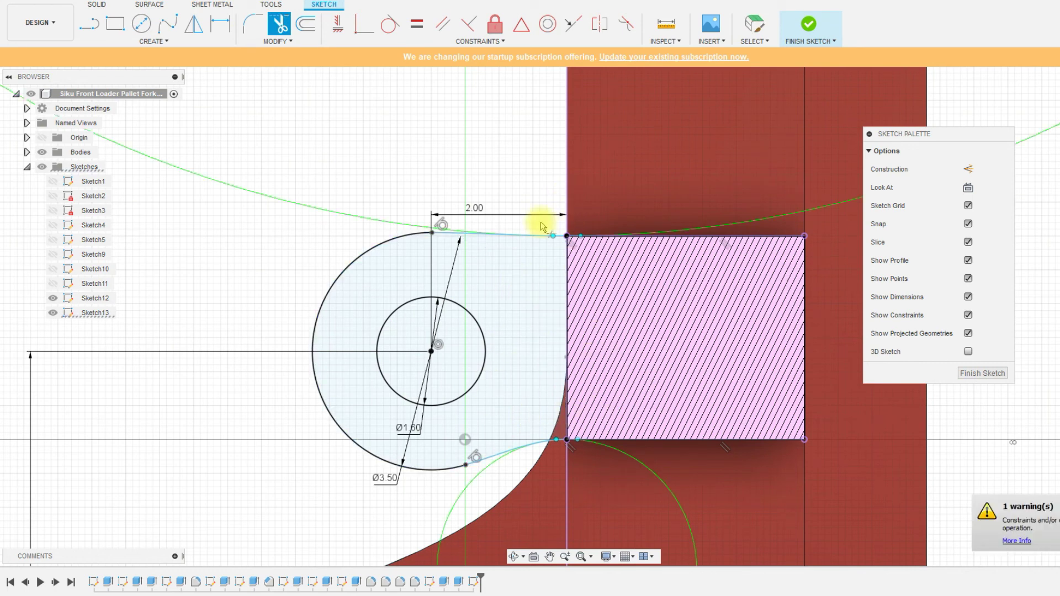
- Close the bracket profile with a 3 mm line joining the splines' frame-side endpoints, and finish the sketch
key("r")
key("l")
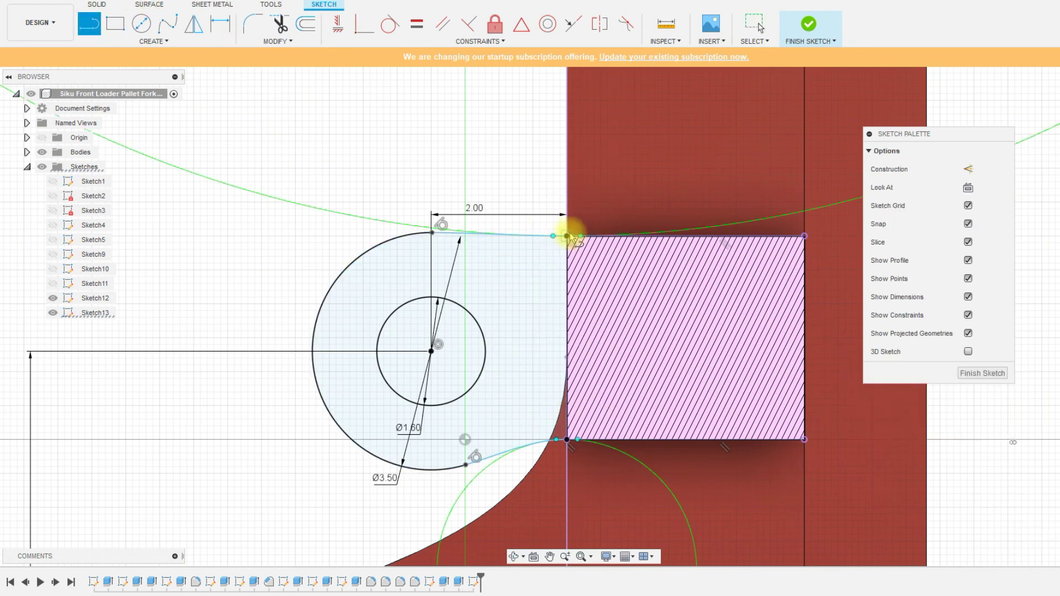
left_click(566, 235)
left_click(567, 439)
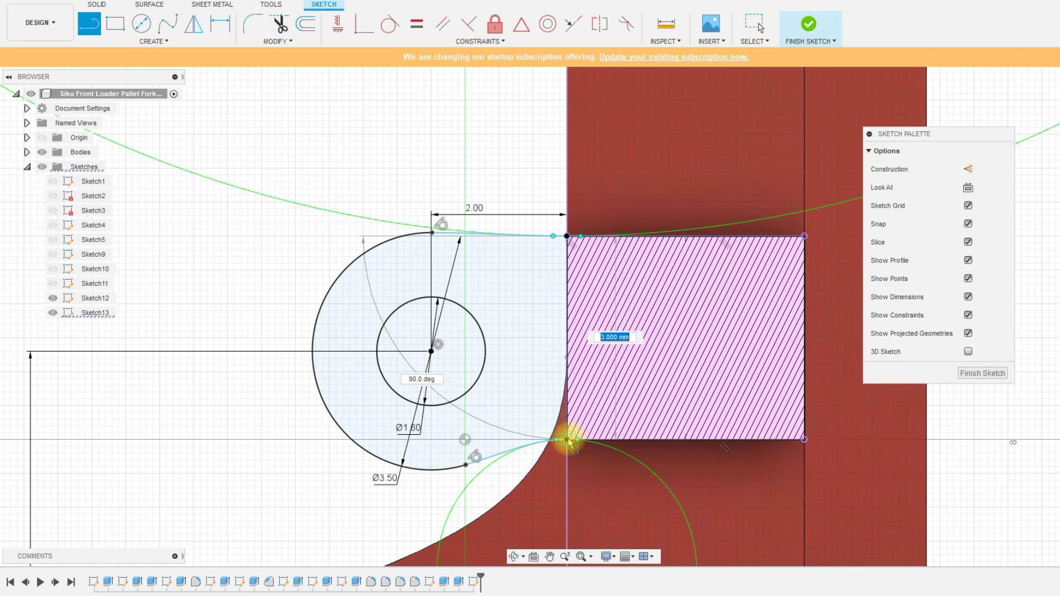
key("Escape")
scroll(626, 374, "down", 3)
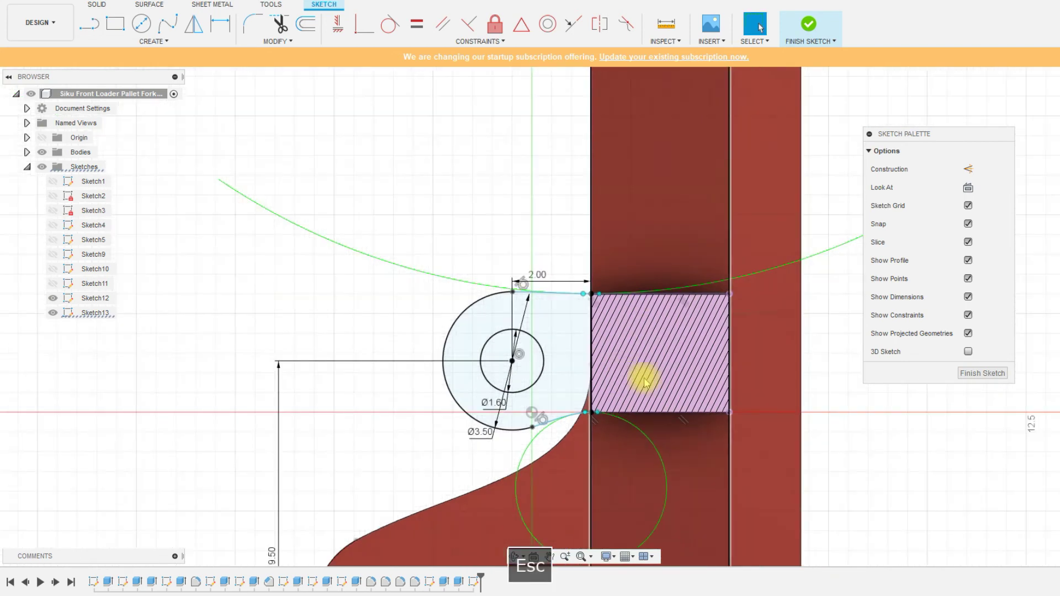
left_click(987, 378)
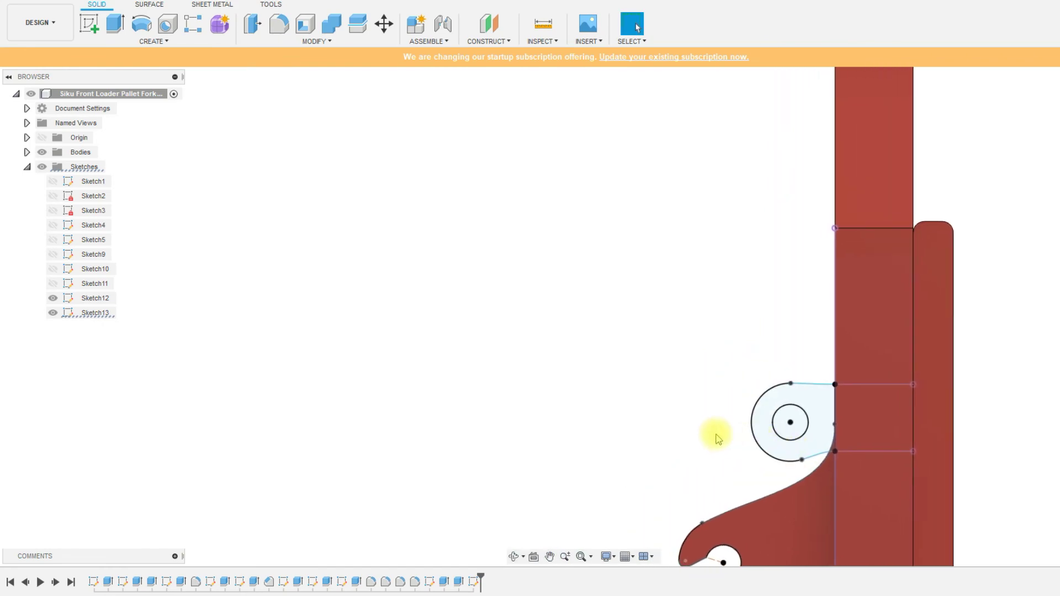
- Extrude the bracket profile around its hole symmetrically to a whole length of 3.6 mm, joined to the frame
middle_click_drag(712, 432, 699, 421, "shift")
scroll(698, 417, "down", 2)
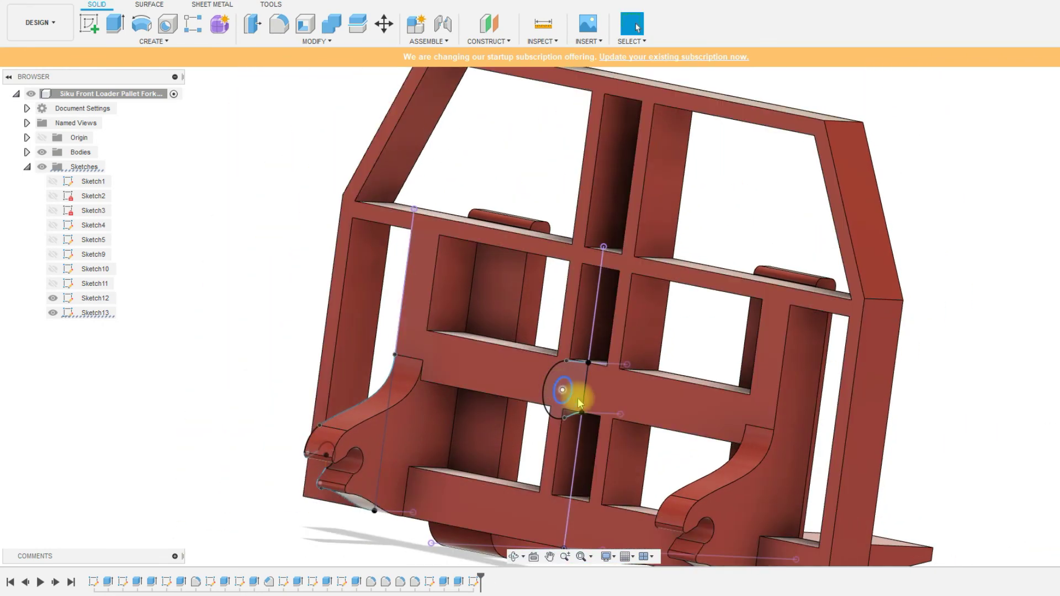
scroll(578, 400, "up", 5)
left_click(578, 405)
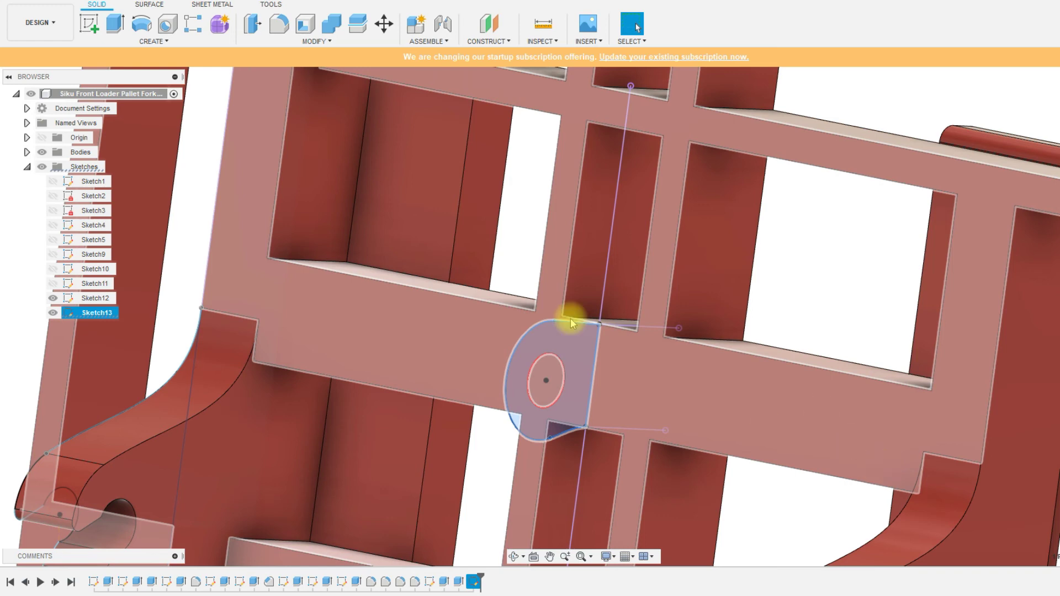
key("3")
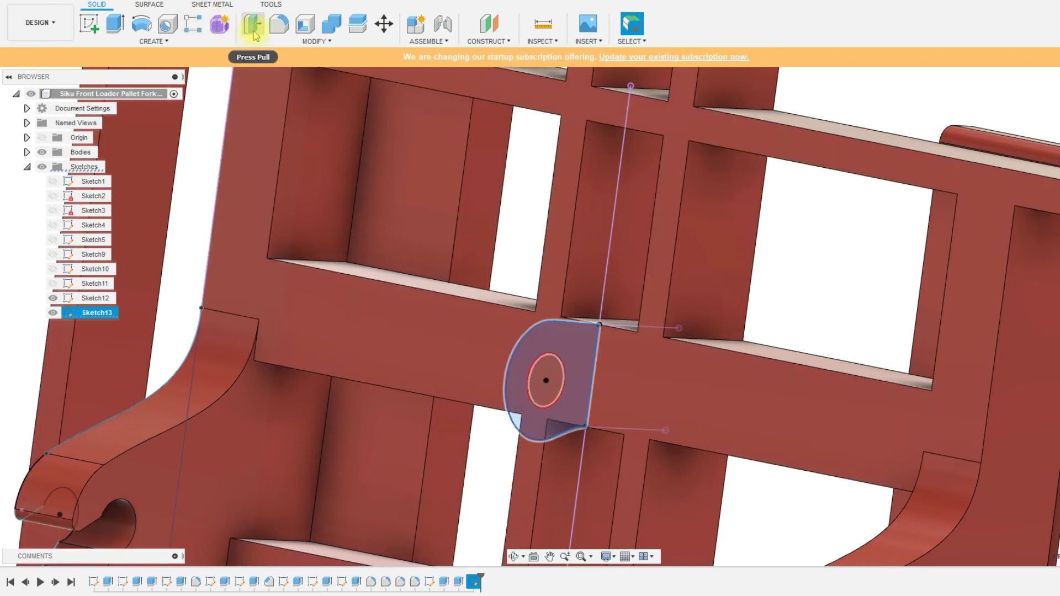
left_click(113, 25)
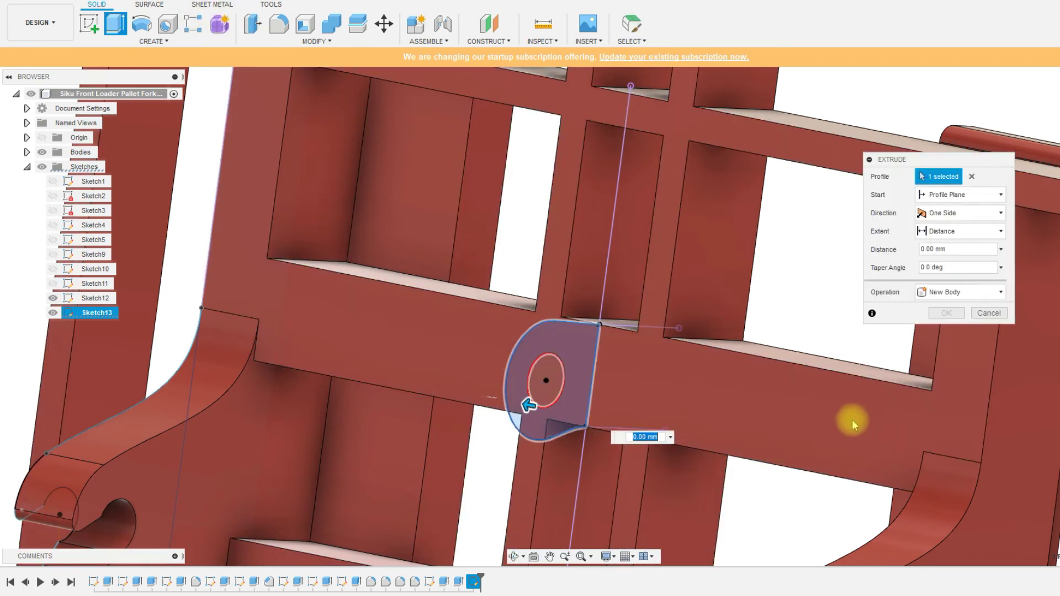
left_click(920, 214)
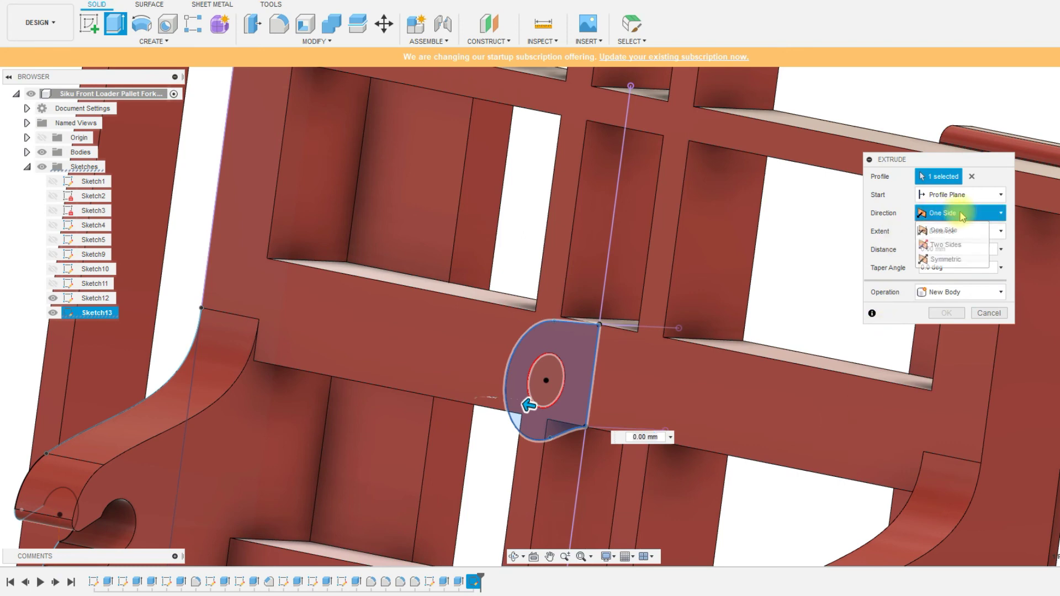
left_click(950, 259)
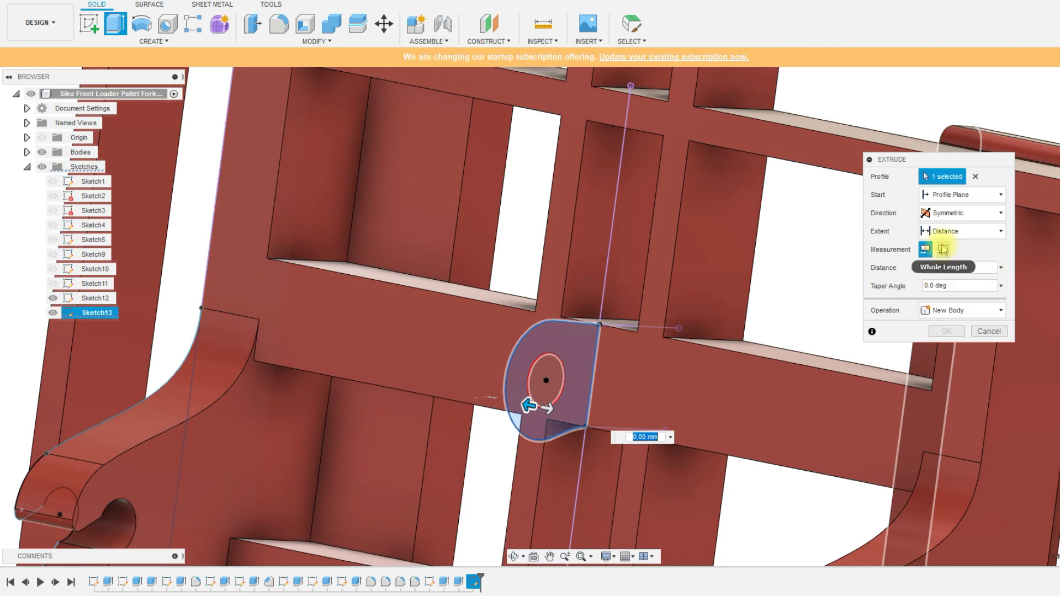
left_click(943, 249)
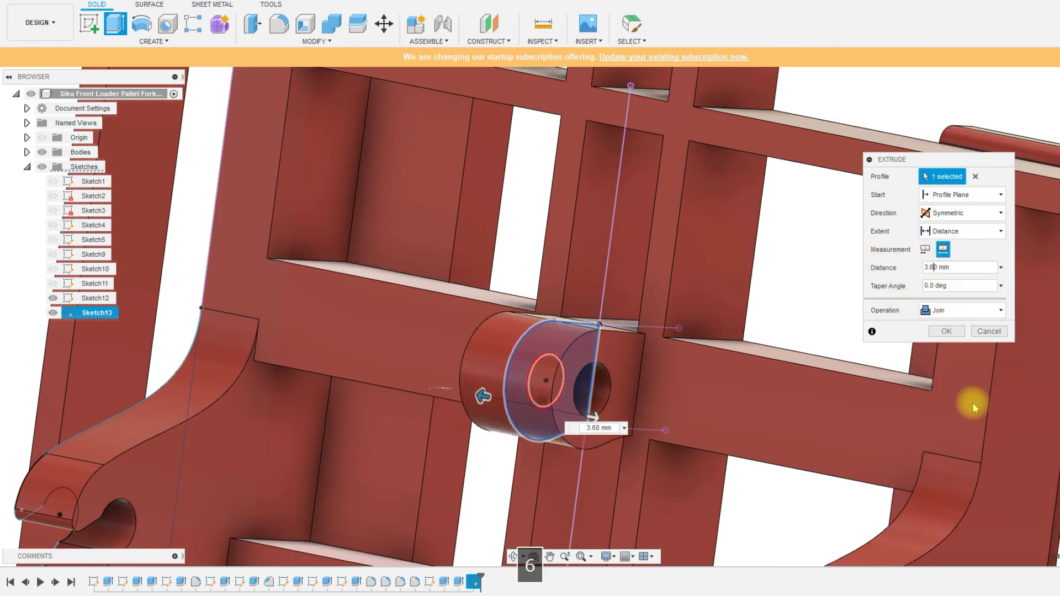
middle_click_drag(674, 398, 710, 397, "shift")
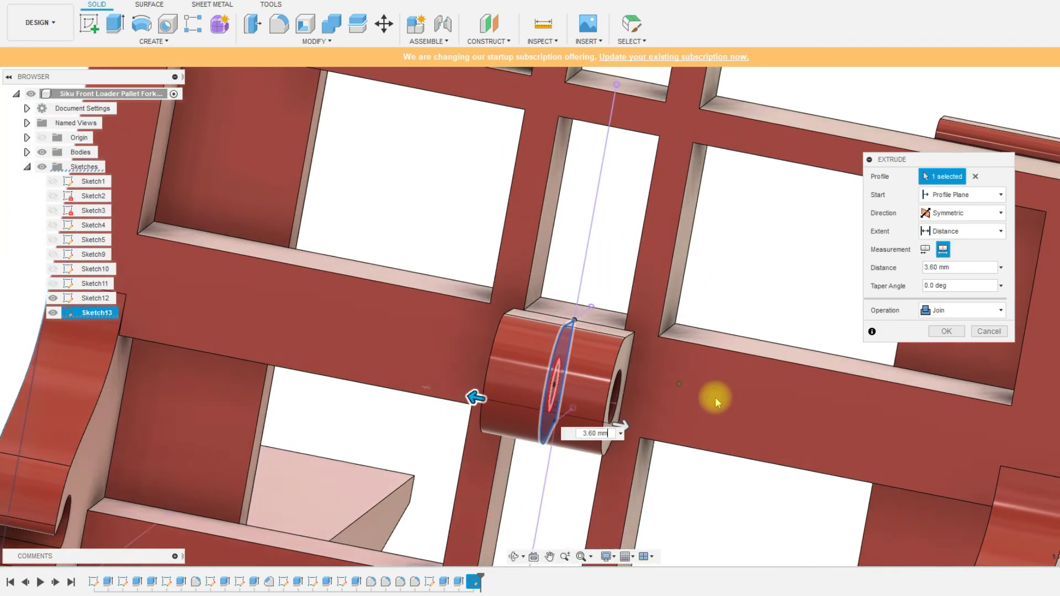
middle_click_drag(691, 318, 947, 331, "shift")
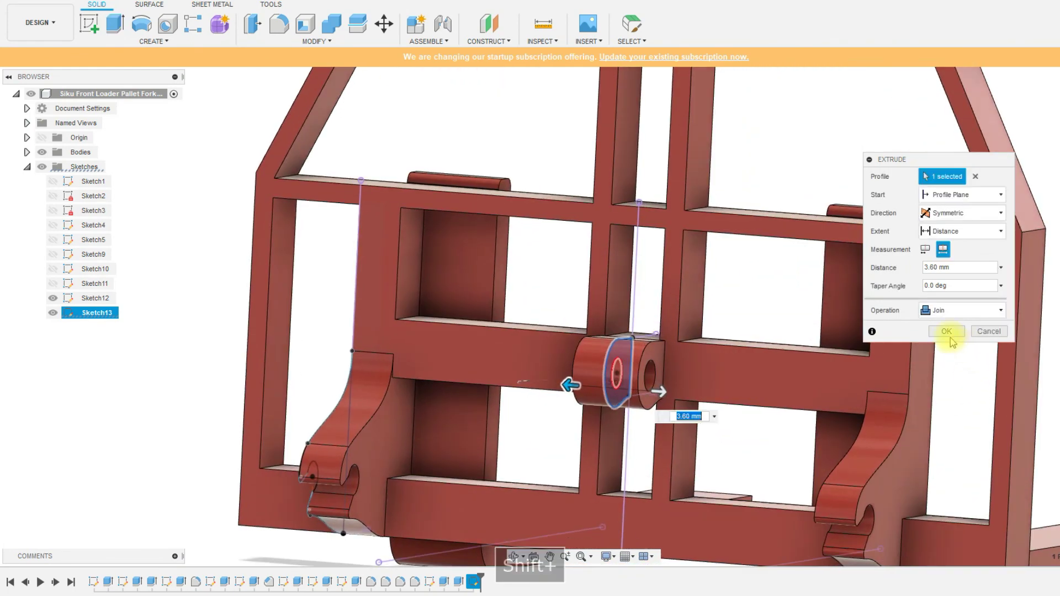
left_click(950, 334)
- Extrude the central bracket's side face 3 mm from a plane offset 5 mm outward, joining the second bracket to the frame
scroll(676, 370, "up", 3)
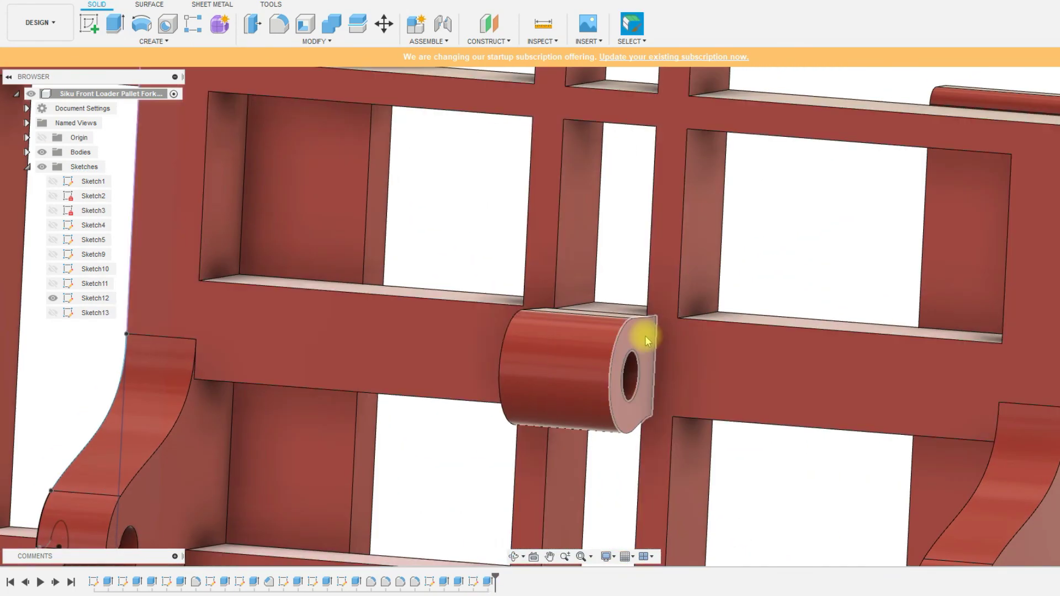
left_click(646, 338)
scroll(692, 382, "down", 3)
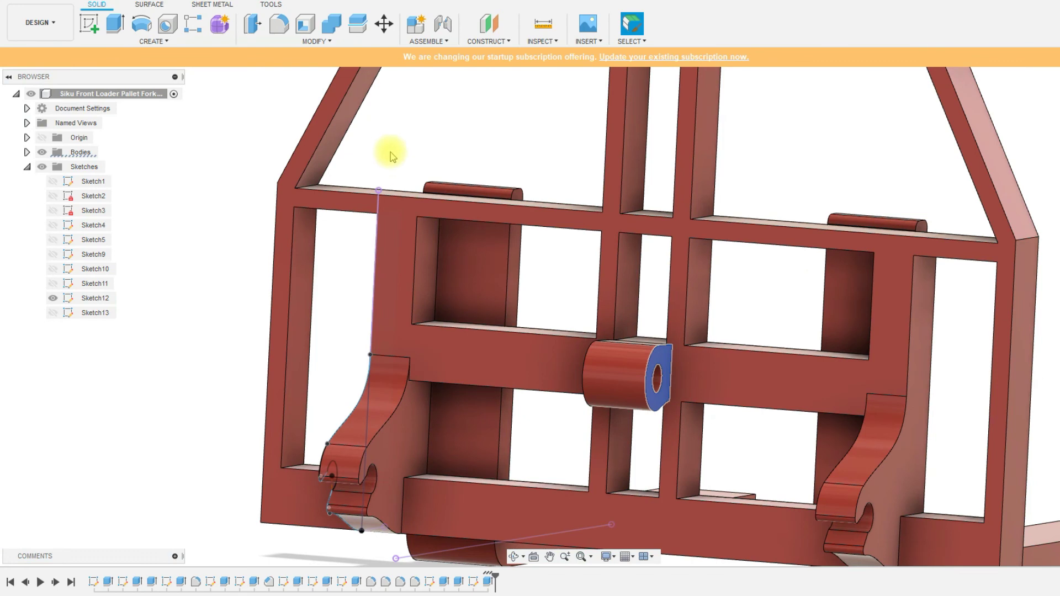
left_click(113, 28)
left_click(949, 194)
left_click(951, 208)
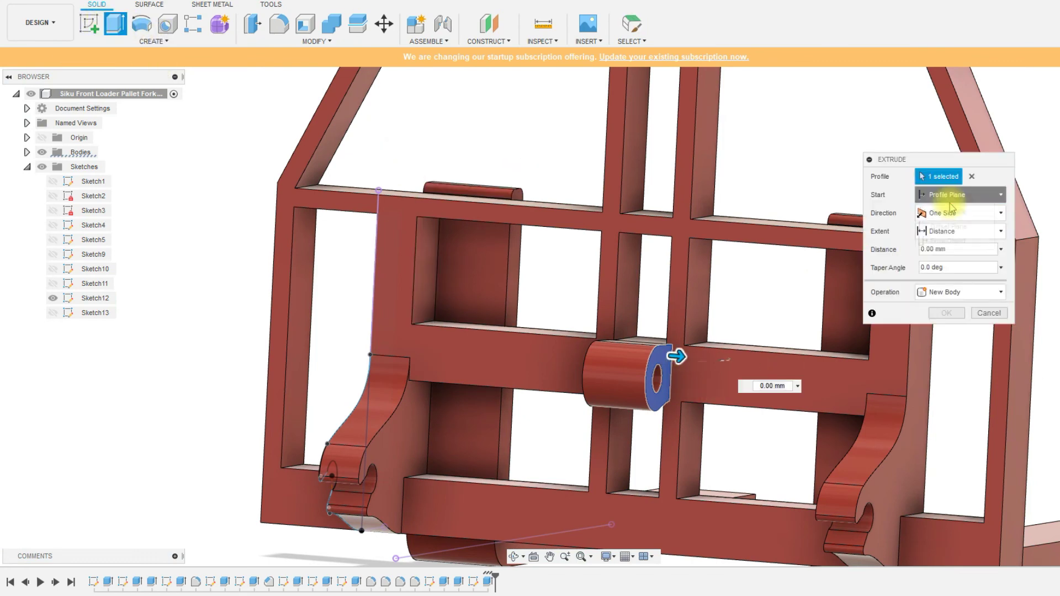
left_click(947, 227)
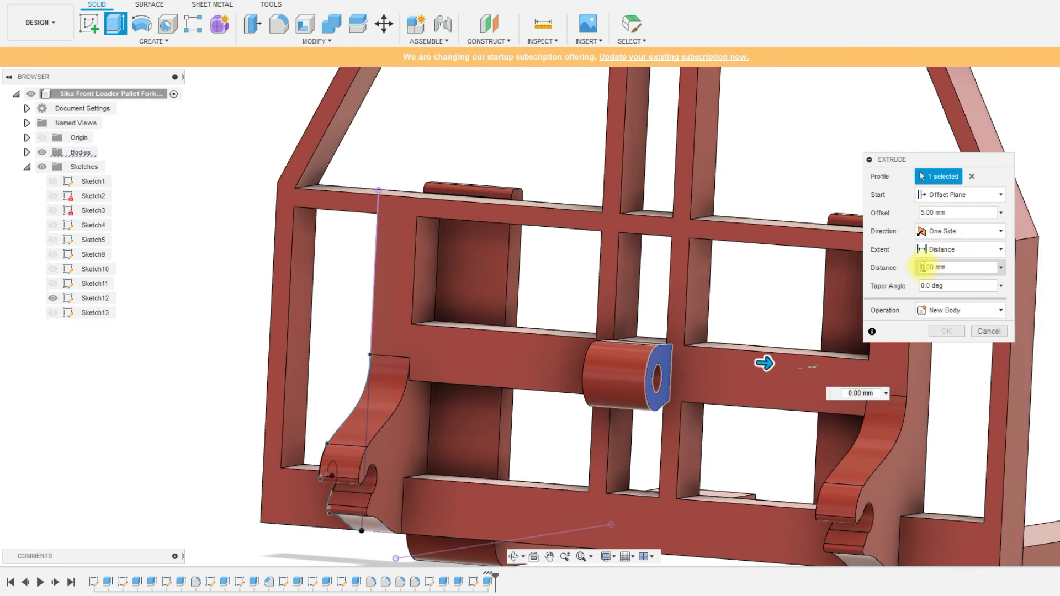
type("3")
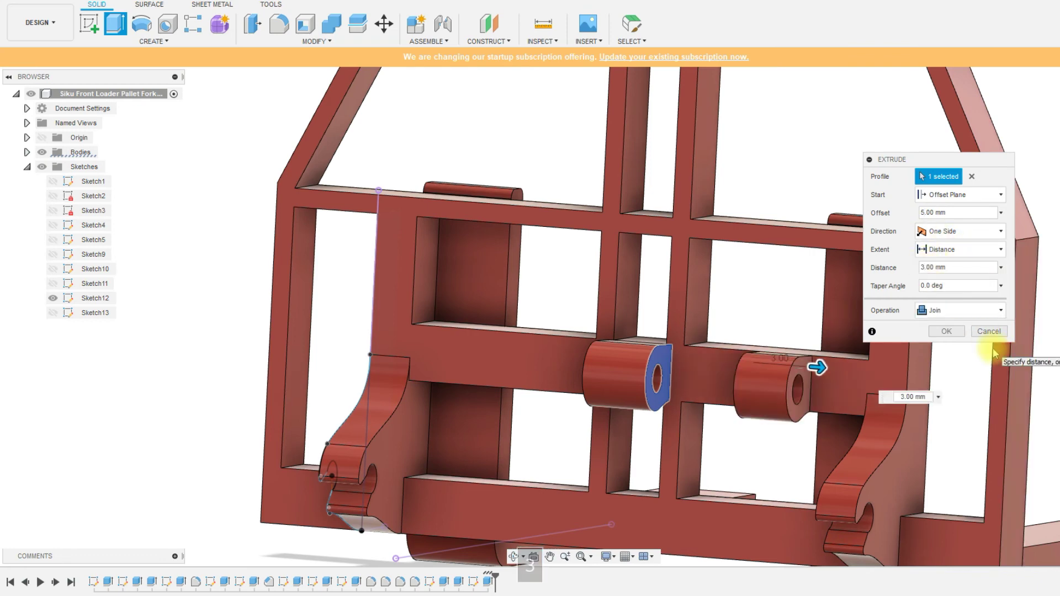
left_click(956, 337)
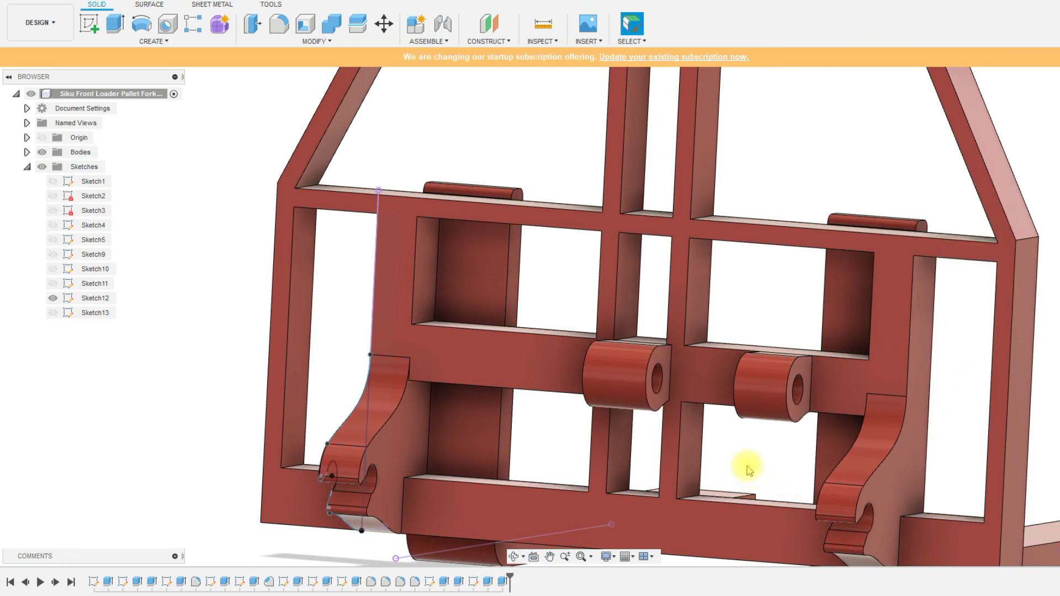
- Extrude the central bracket's opposite side face 3 mm from a plane offset 5 mm outward to add the third bracket
middle_click_drag(749, 470, 1033, 390, "shift")
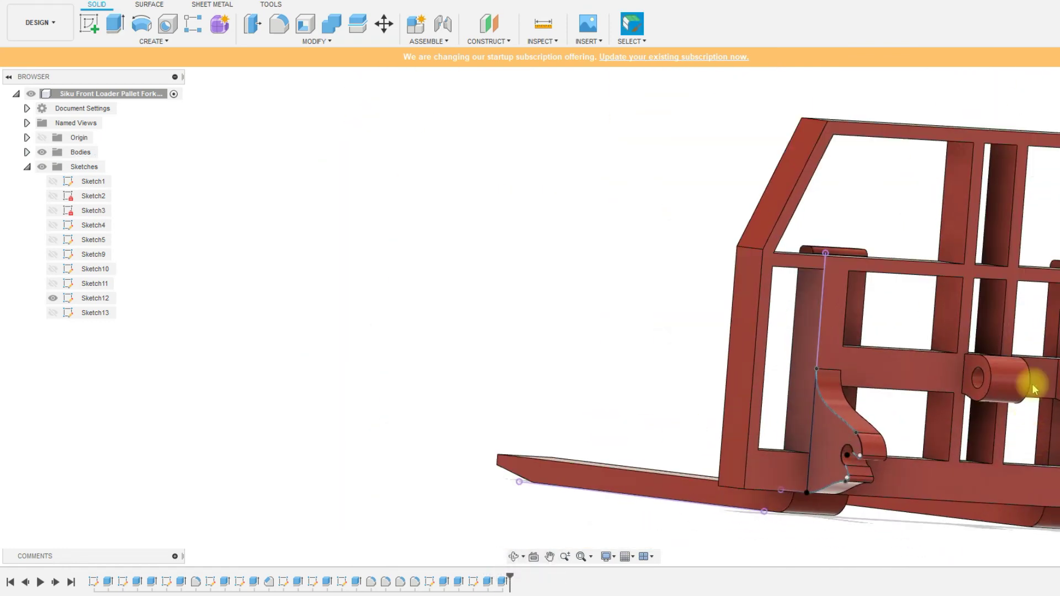
scroll(1034, 389, "up", 1)
left_click(967, 370)
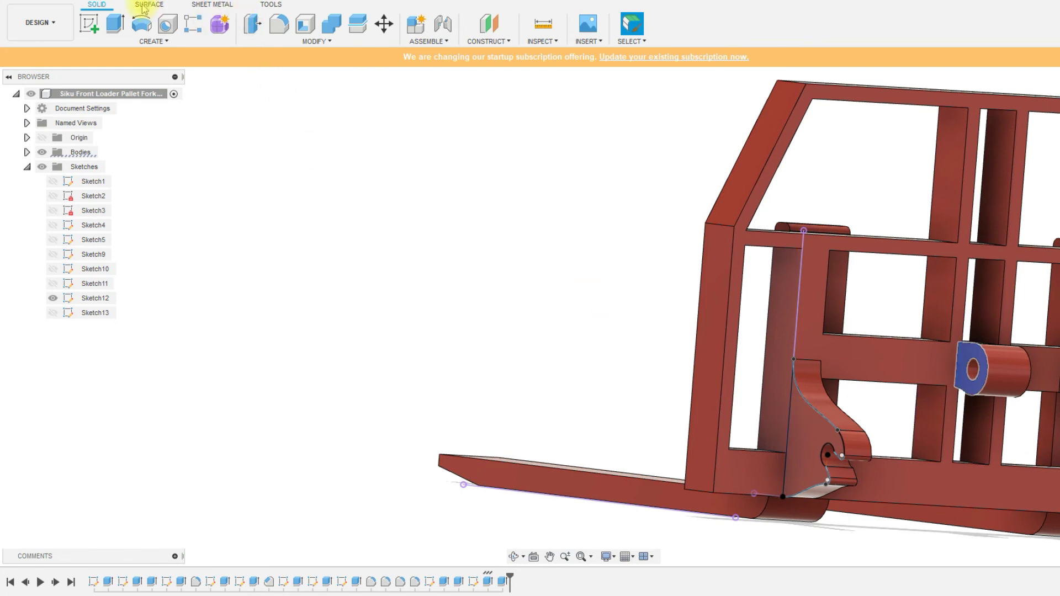
left_click(121, 32)
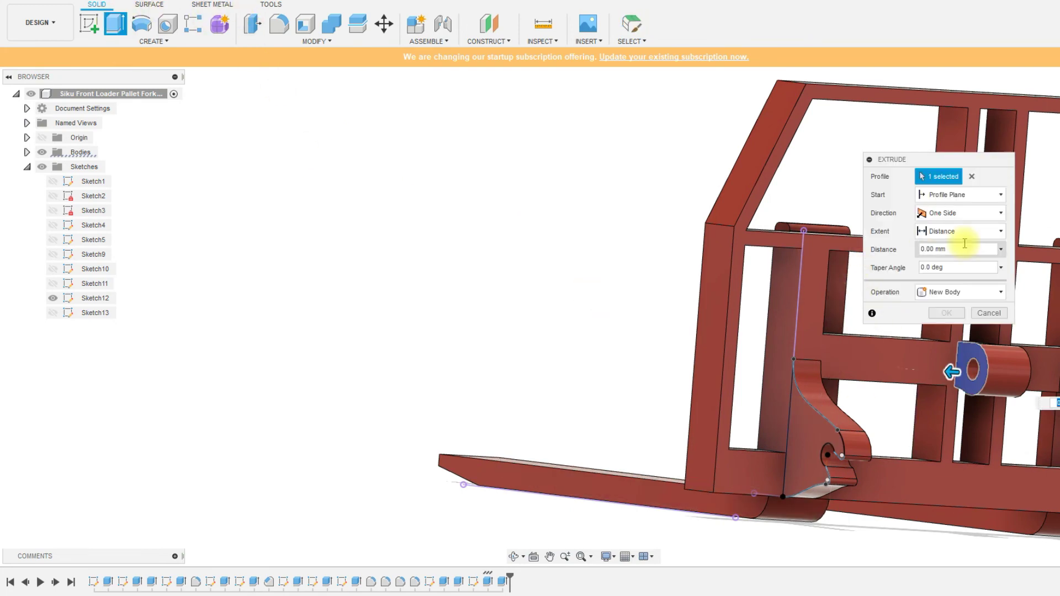
left_click(961, 194)
left_click(960, 226)
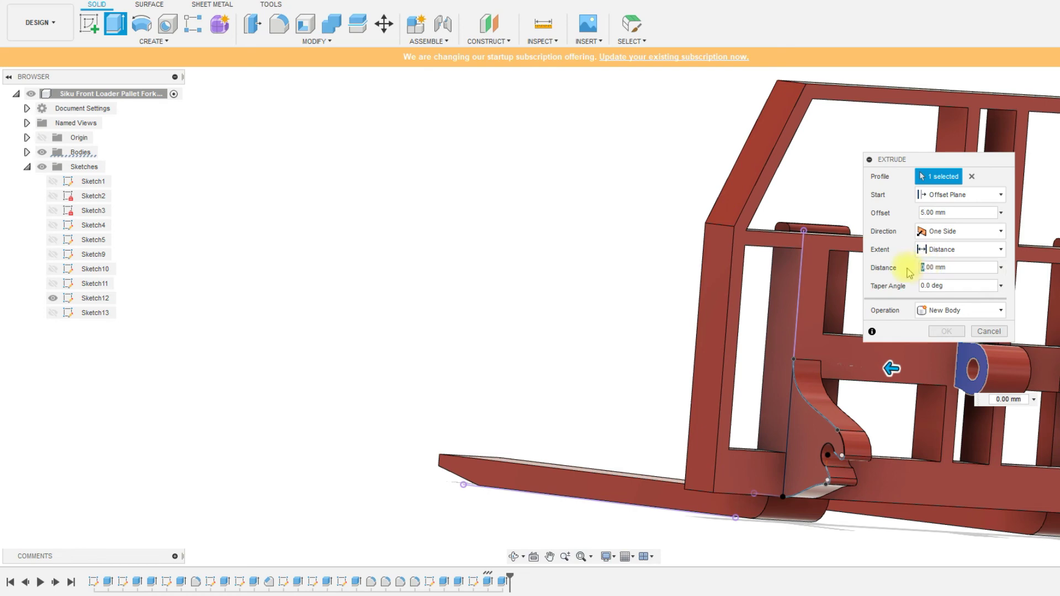
type("3")
left_click(954, 332)
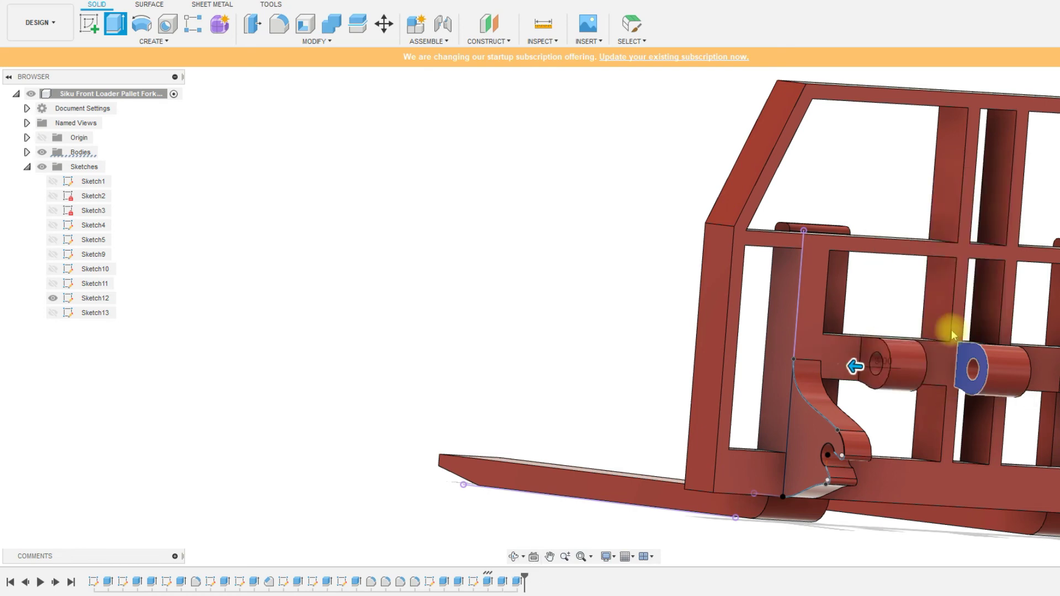
- Examine the whole pallet fork from the front and side, with the sketch list collapsed
scroll(657, 360, "down", 3)
middle_click_drag(544, 286, 342, 335, "shift")
scroll(355, 346, "down", 3)
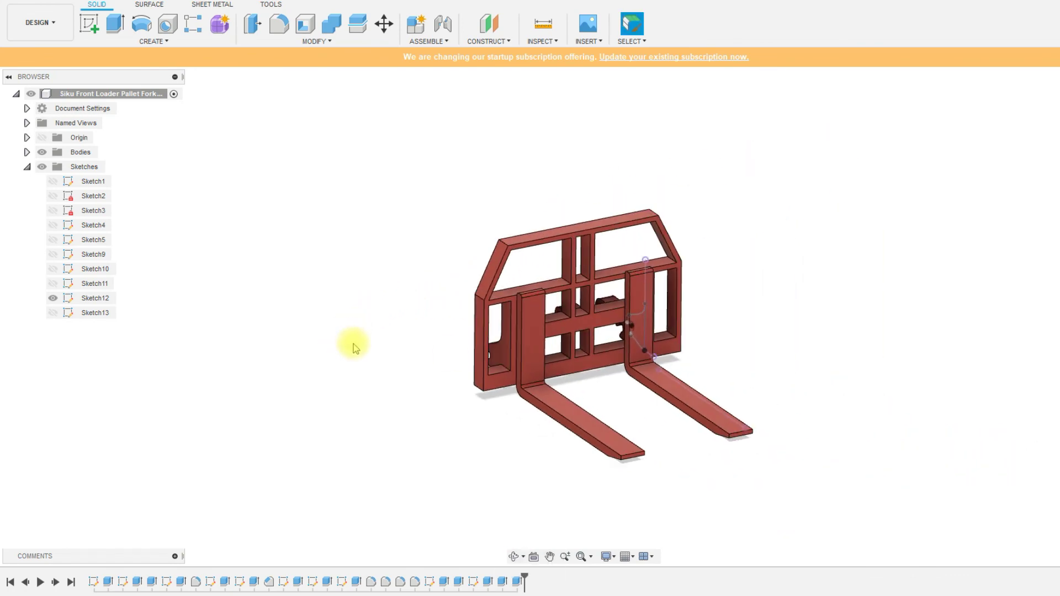
scroll(734, 365, "up", 2)
mouse_move(692, 364)
middle_mouse_down("shift")
mouse_move(504, 362)
mouse_move(453, 338)
middle_mouse_up("shift")
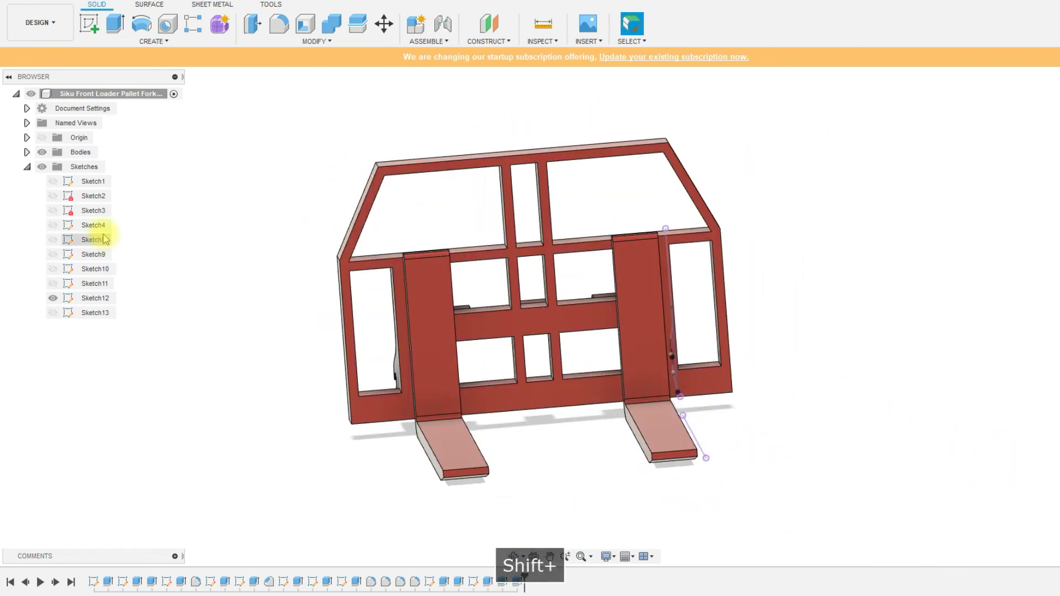
left_click(27, 166)
scroll(289, 374, "down", 2)
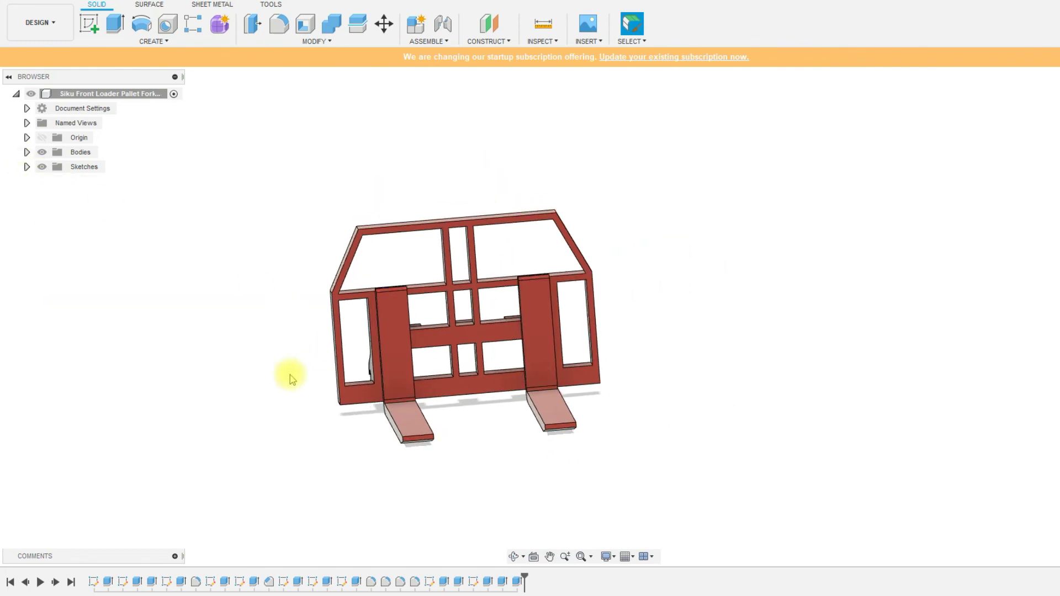
mouse_move(289, 374)
middle_mouse_down("shift")
mouse_move(326, 387)
mouse_move(485, 396)
middle_mouse_up("shift")
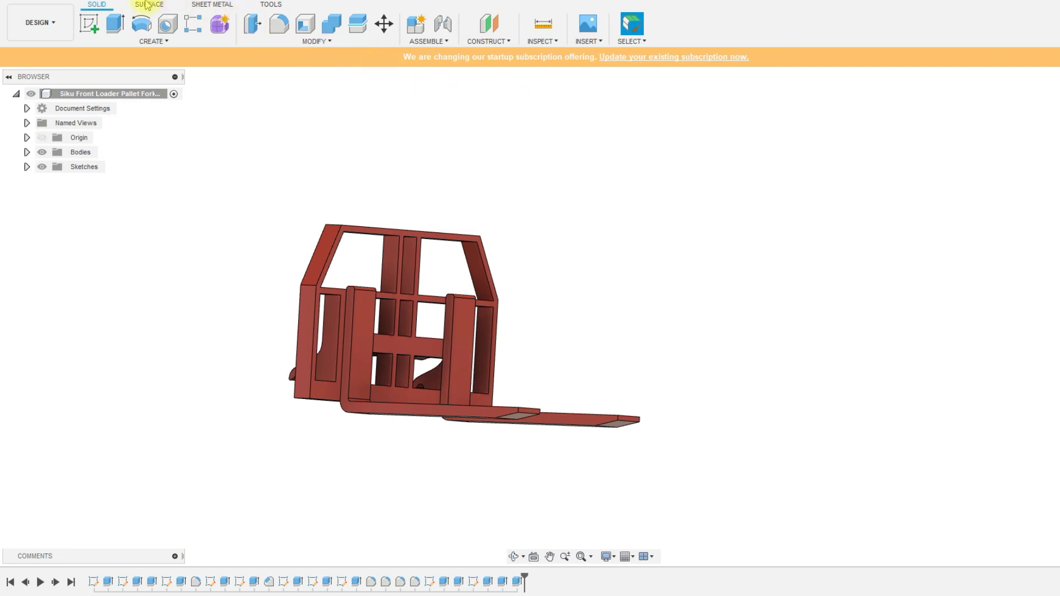
- Start an appearance change from the left fork and open the Metallic group of the library's Paint appearances
left_click(275, 5)
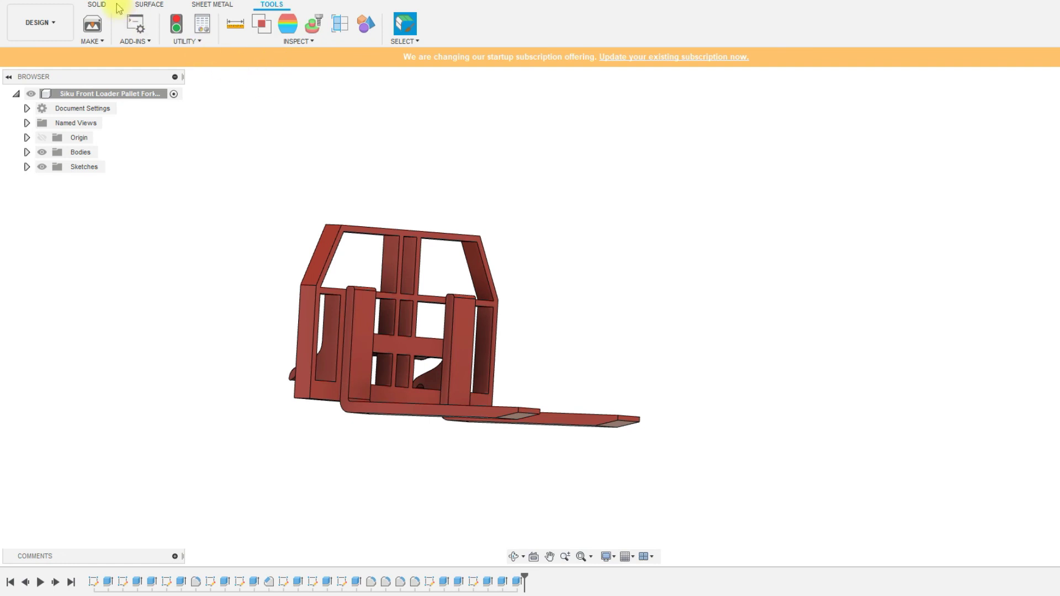
left_click(97, 7)
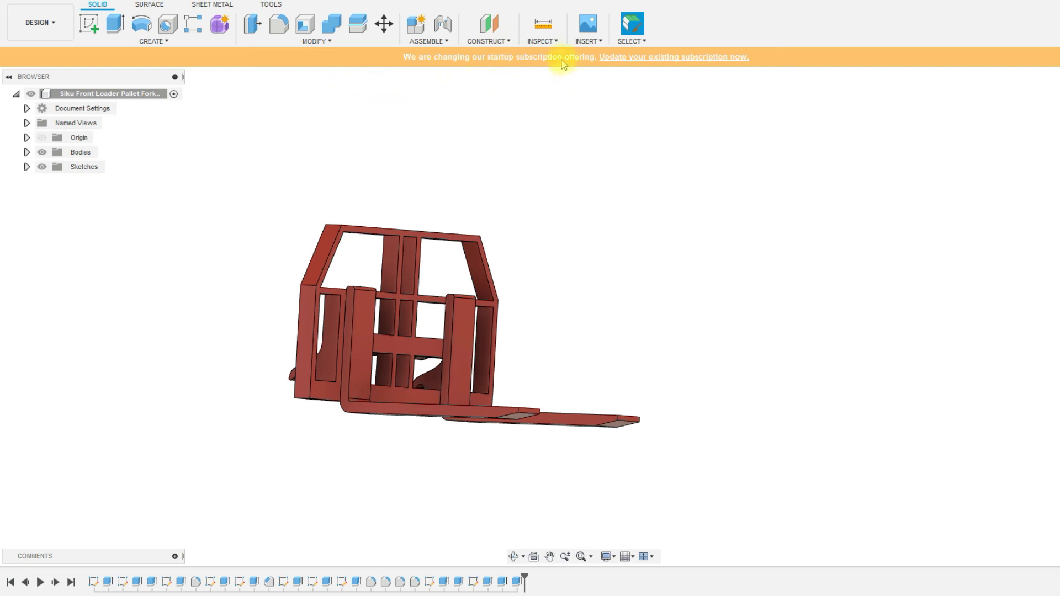
right_click(358, 341)
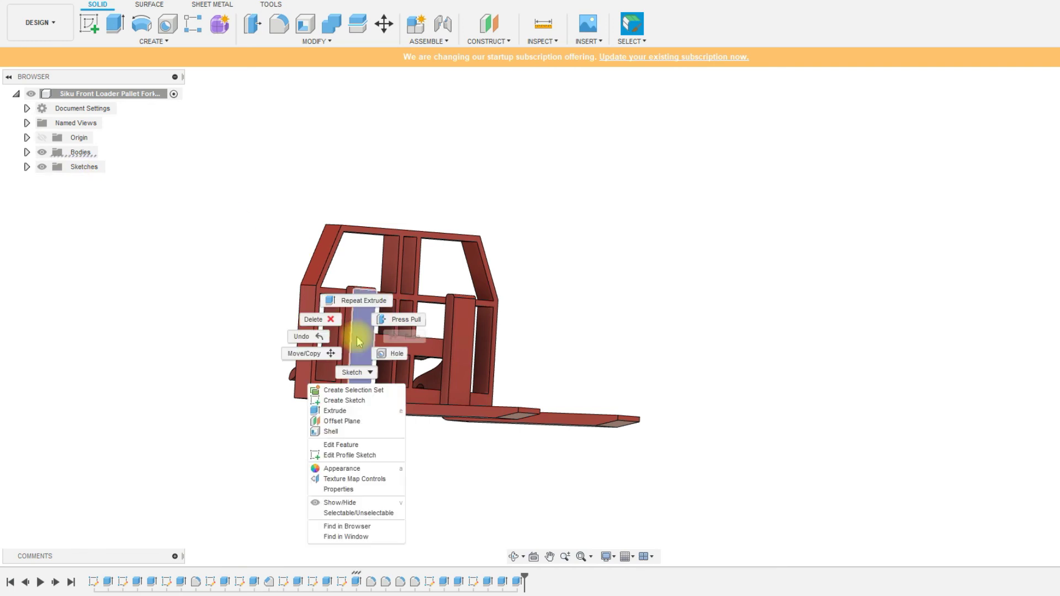
left_click(338, 470)
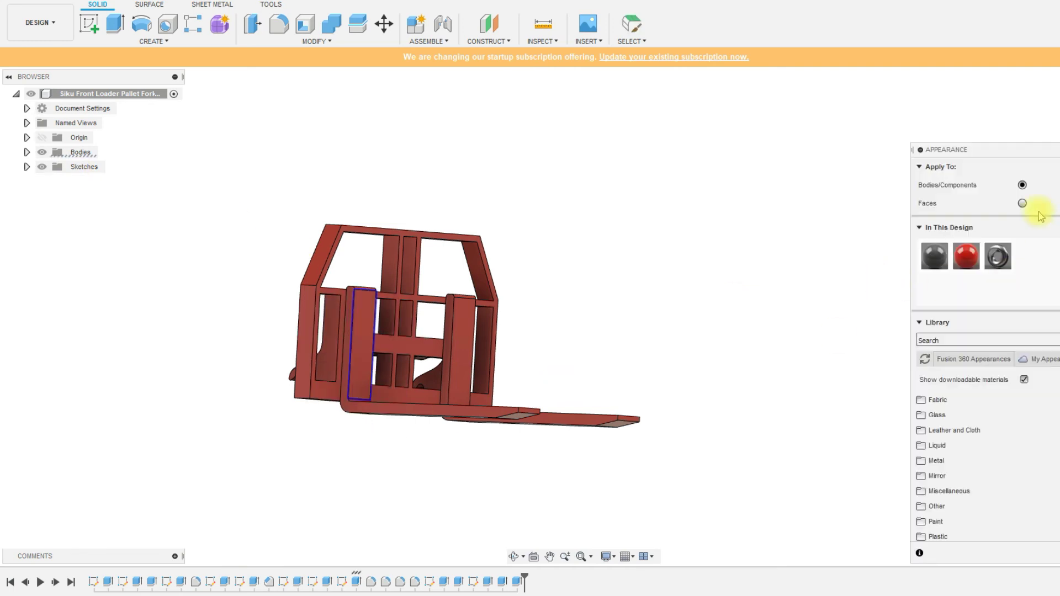
left_click_drag(1009, 154, 813, 113)
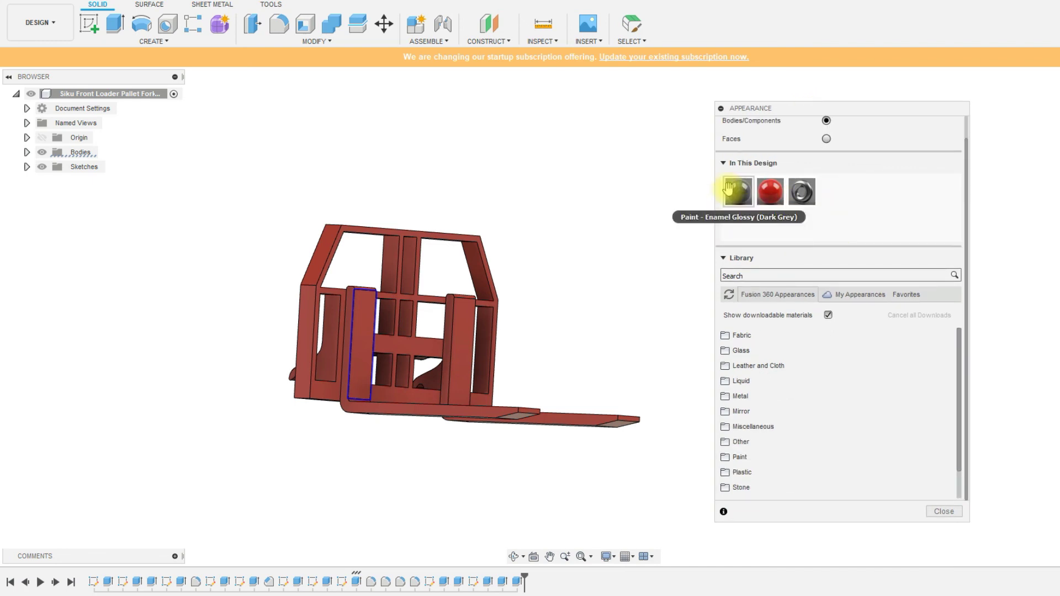
scroll(770, 349, "down", 2)
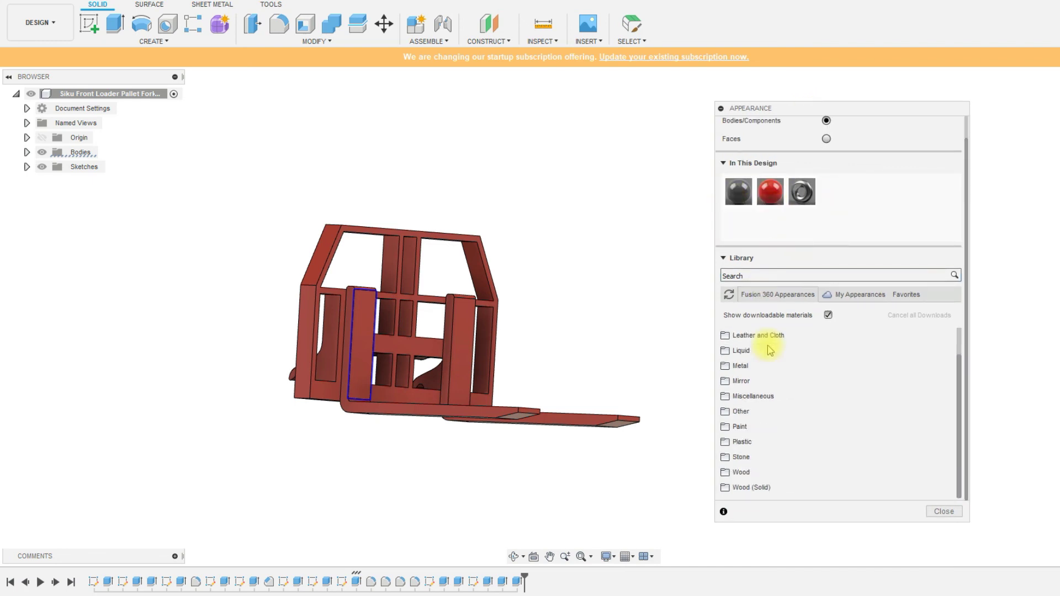
left_click(740, 427)
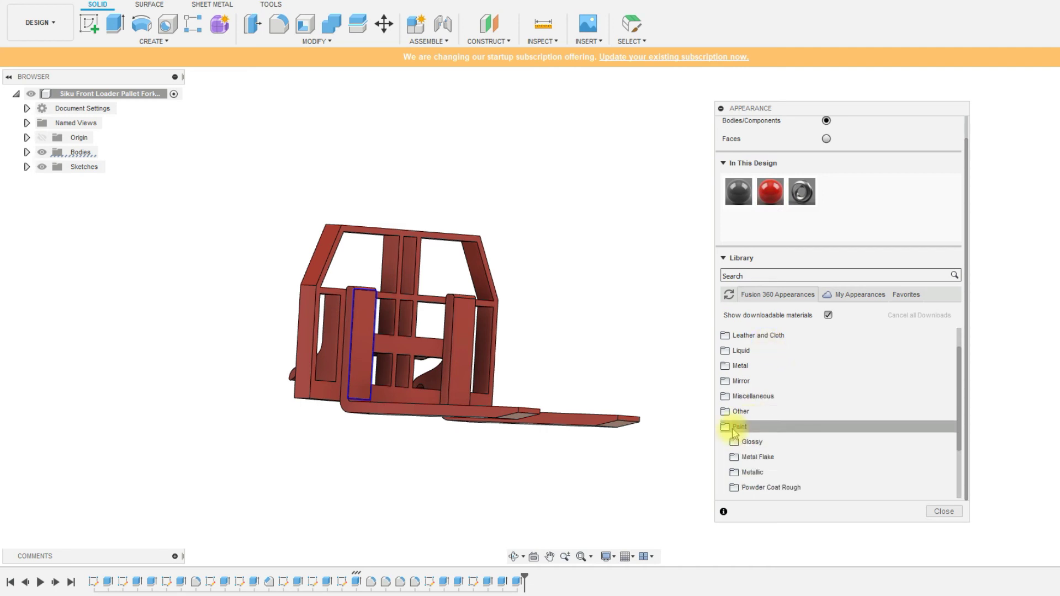
scroll(787, 458, "down", 3)
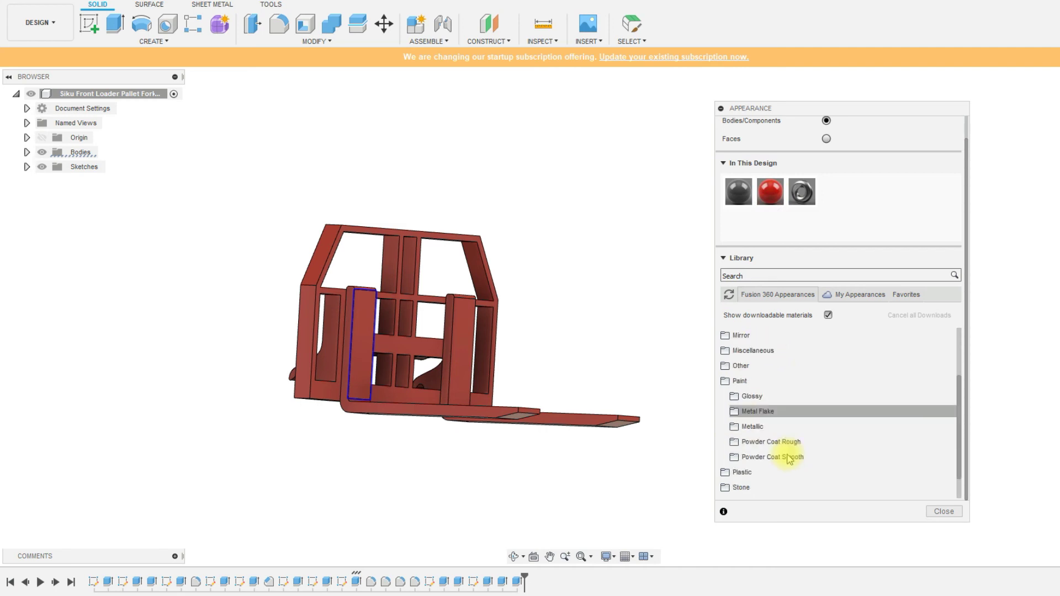
left_click(764, 428)
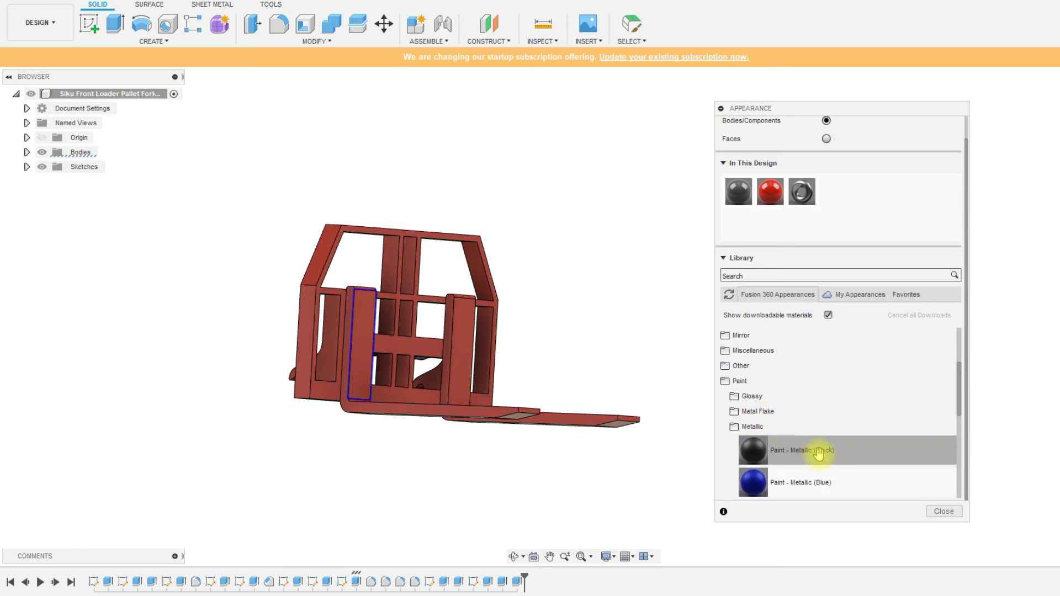
- Switch the appearance target to faces and apply Paint - Metallic (Black) to the left fork's outer side face
mouse_move(819, 453)
left_mouse_down()
mouse_move(816, 469)
mouse_move(416, 421)
mouse_move(423, 414)
left_mouse_up()
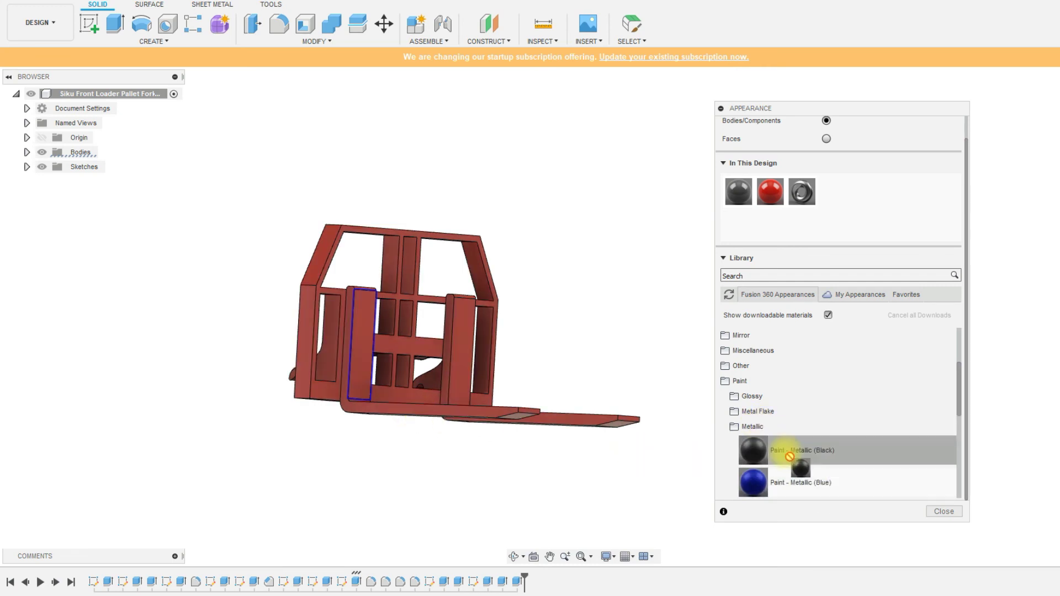
left_click(644, 44)
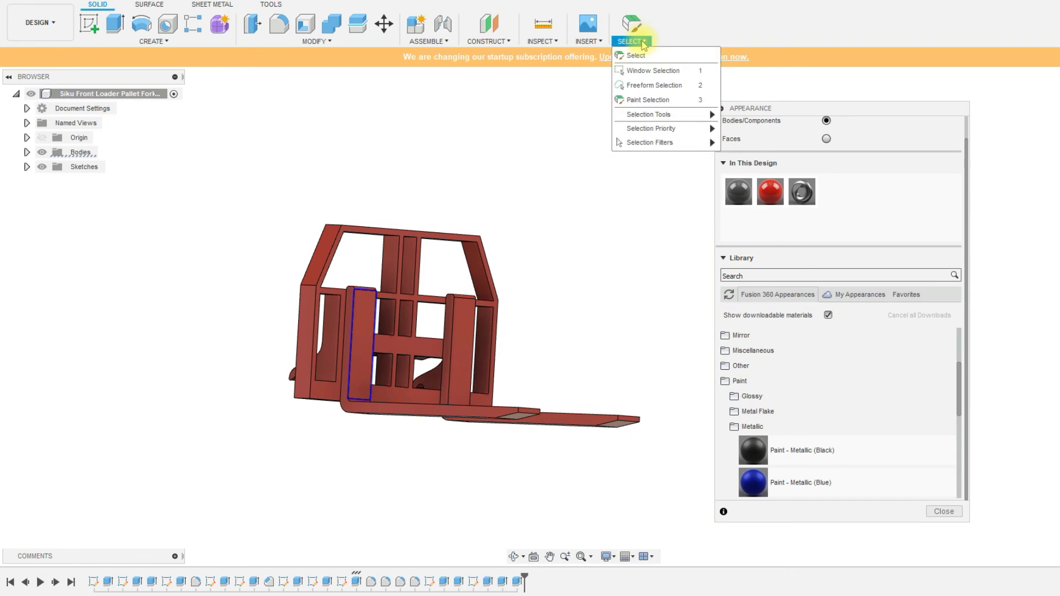
scroll(876, 217, "up", 1)
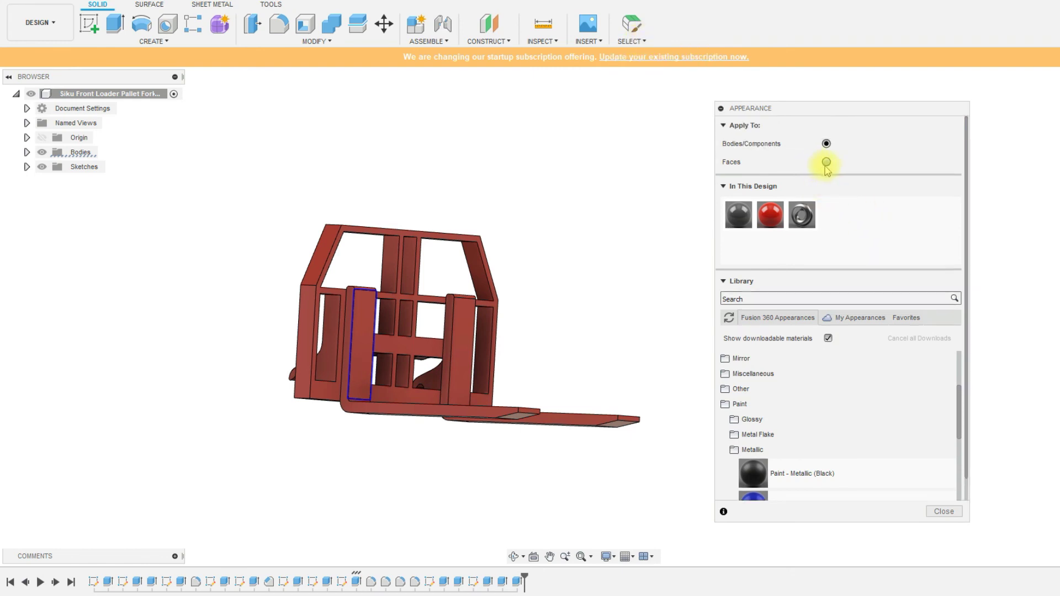
left_click_drag(754, 476, 495, 414)
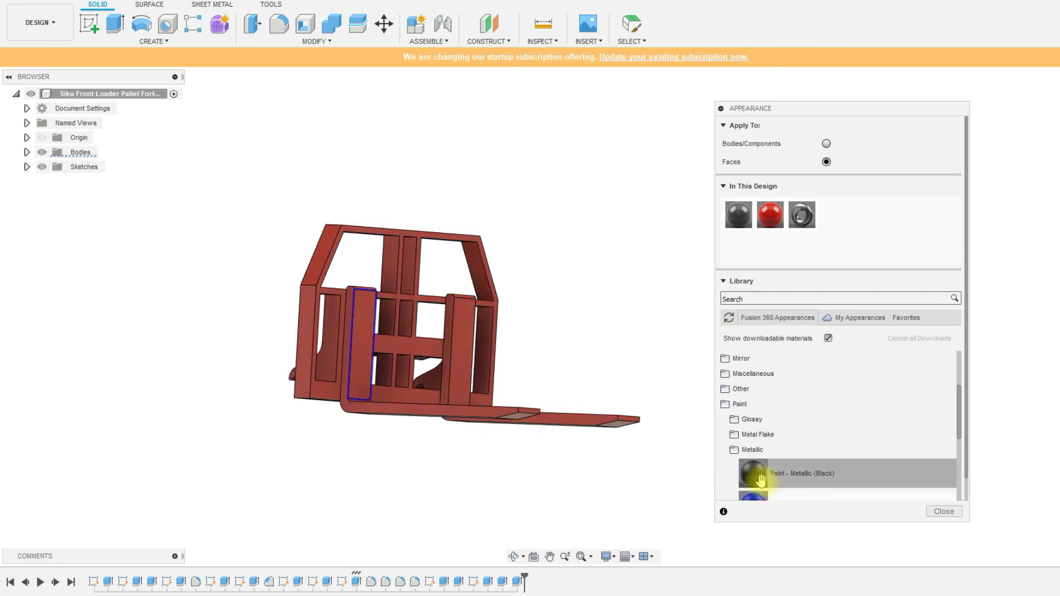
left_click_drag(761, 480, 583, 419)
left_click_drag(496, 420, 487, 410)
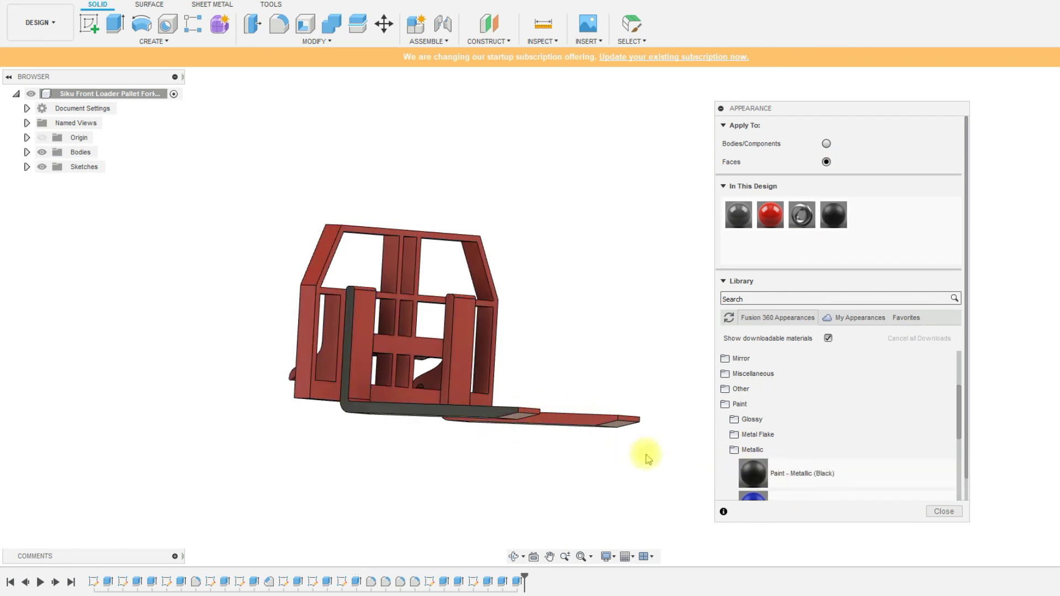
- Apply Paint - Metallic (Black) to the left fork's upright front face and the top face of its blade
left_click_drag(833, 214, 369, 338)
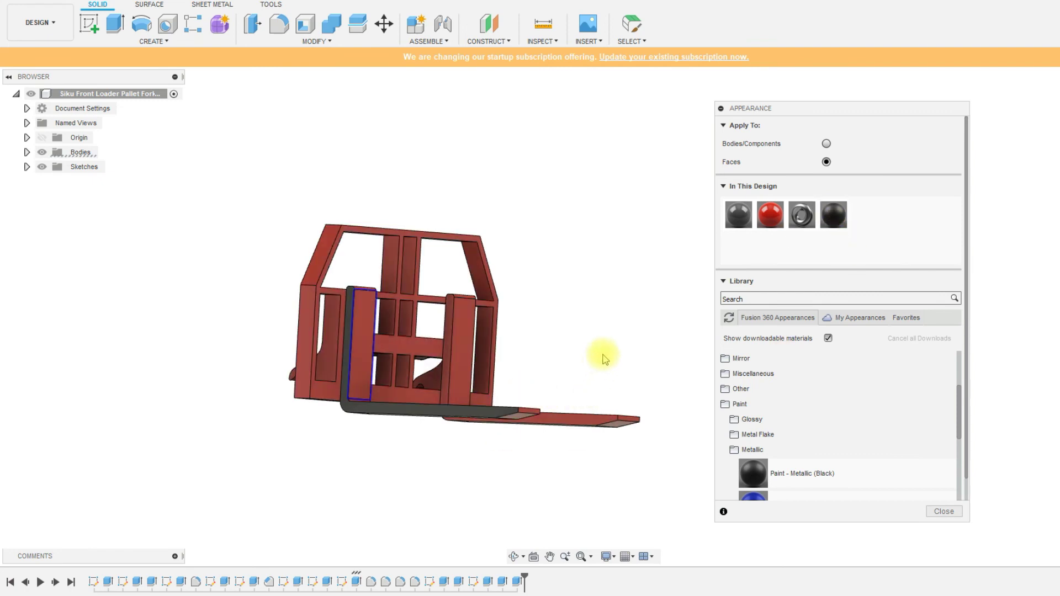
middle_click_drag(566, 373, 407, 374, "shift")
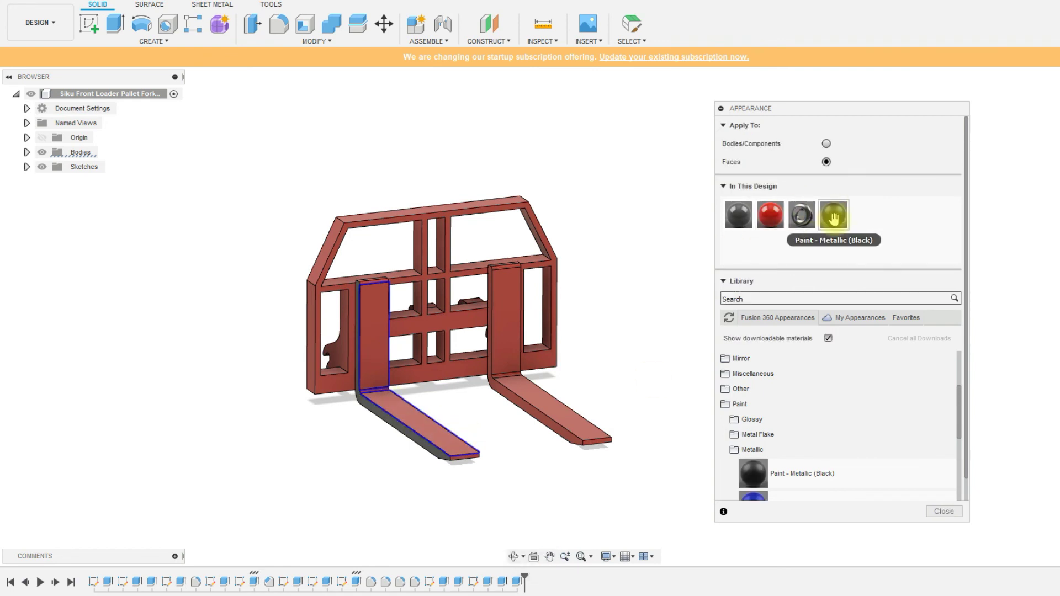
right_click(834, 219)
left_click(867, 205)
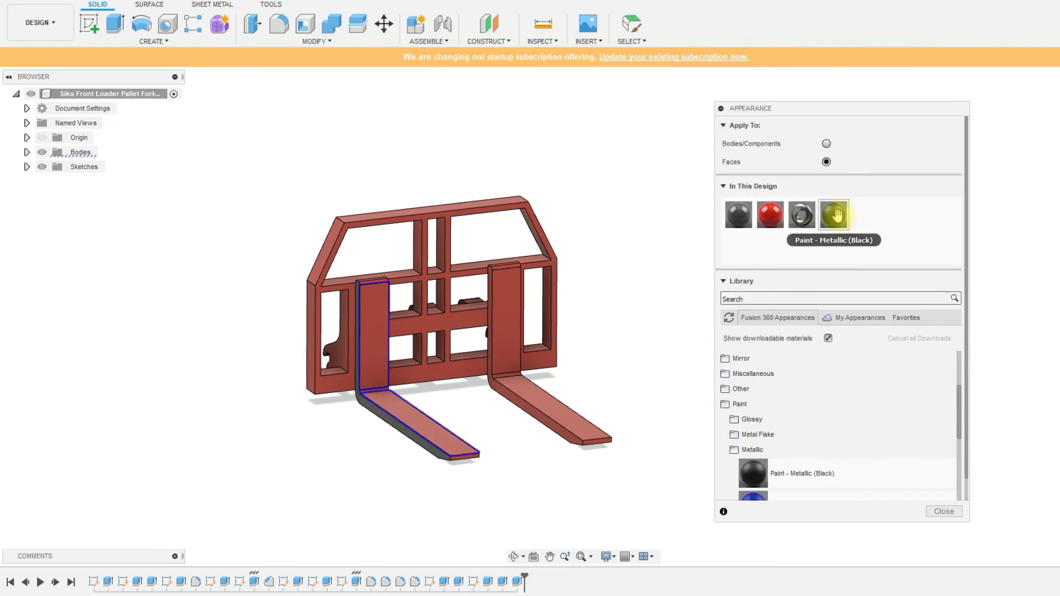
left_click_drag(744, 476, 430, 423)
left_click(412, 418)
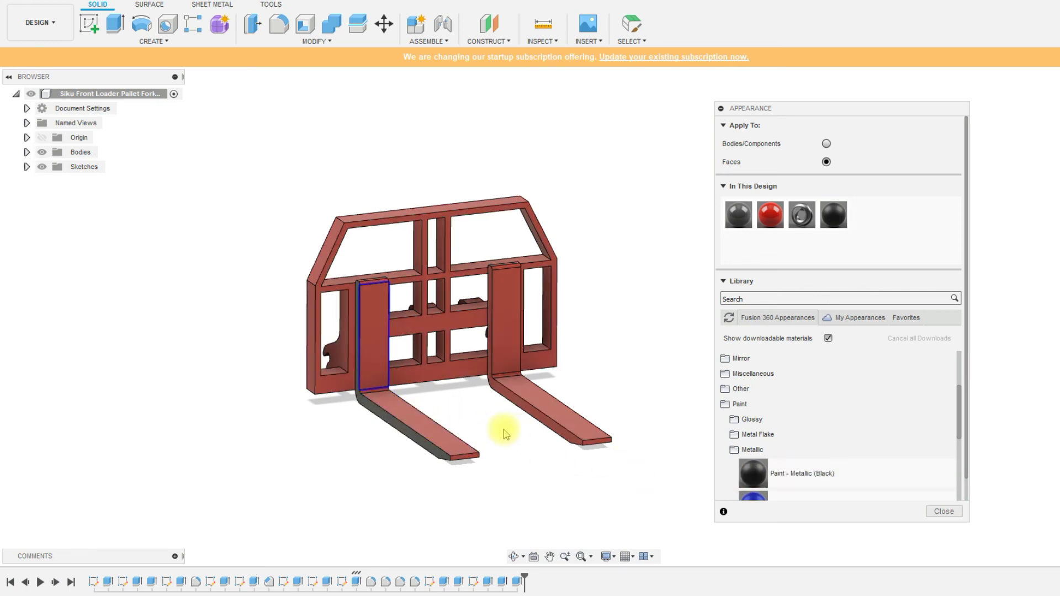
left_click_drag(750, 473, 430, 436)
left_click_drag(752, 474, 375, 389)
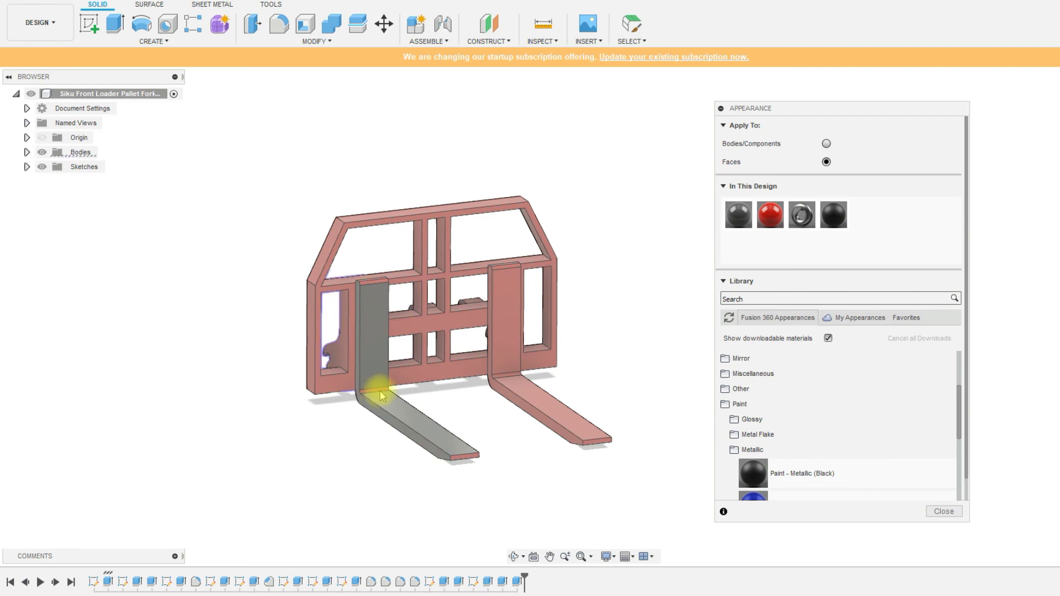
- Paint the flat and rounded faces at the upper end of the left fork's upright with Paint - Metallic (Black)
mouse_move(461, 449)
middle_mouse_down("shift")
mouse_move(525, 426)
mouse_move(631, 433)
mouse_move(576, 445)
mouse_move(471, 419)
mouse_move(445, 397)
mouse_move(339, 397)
middle_mouse_up("shift")
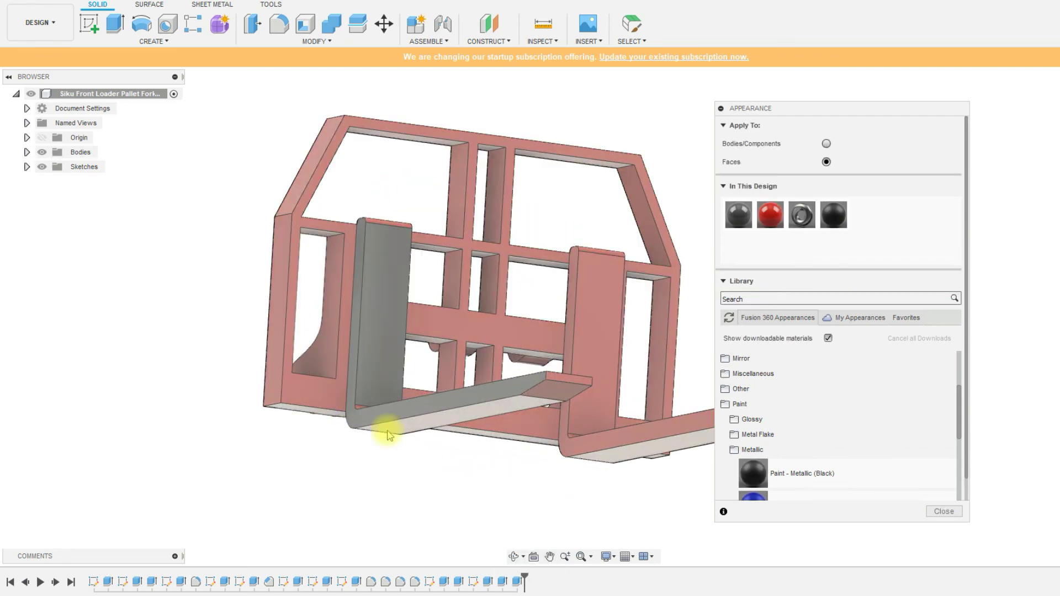
middle_click_drag(389, 435, 433, 372, "shift")
scroll(343, 227, "up", 5)
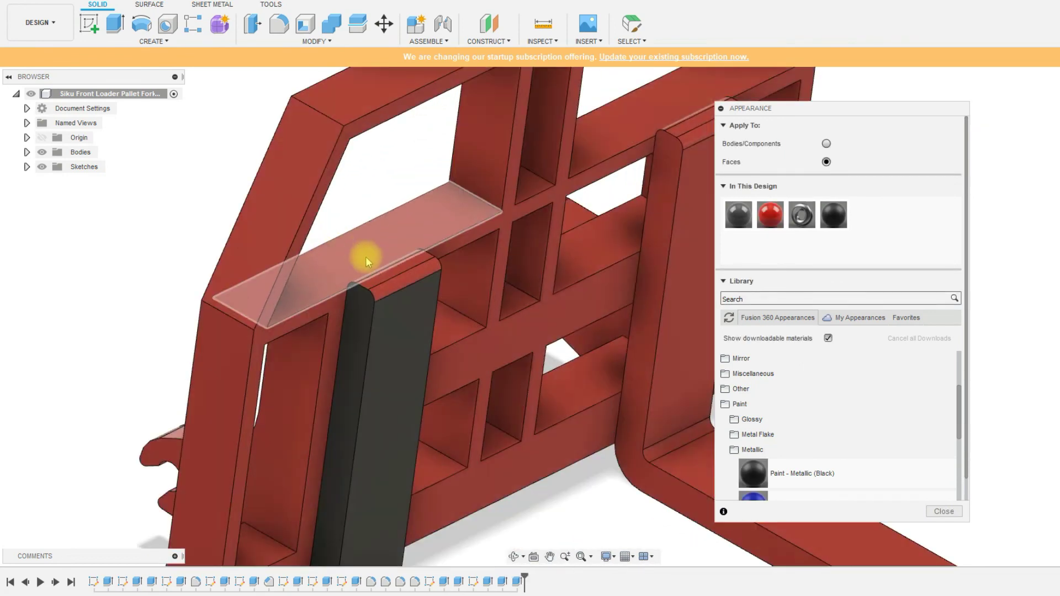
scroll(365, 256, "up", 3)
mouse_move(740, 472)
left_mouse_down()
mouse_move(356, 284)
mouse_move(380, 288)
left_mouse_up()
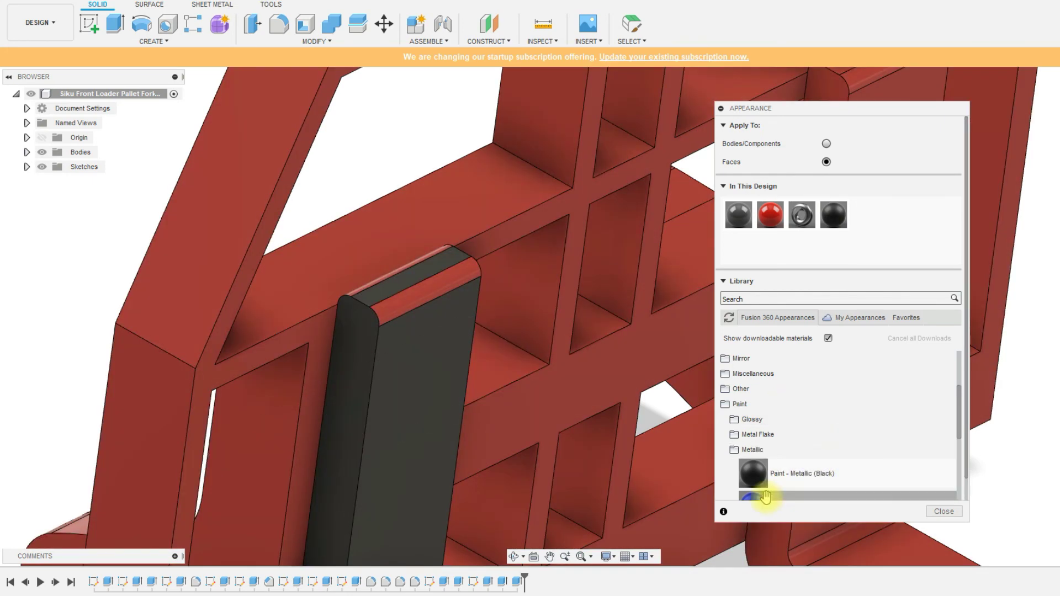
mouse_move(753, 473)
left_mouse_down()
mouse_move(350, 324)
mouse_move(389, 306)
left_mouse_up()
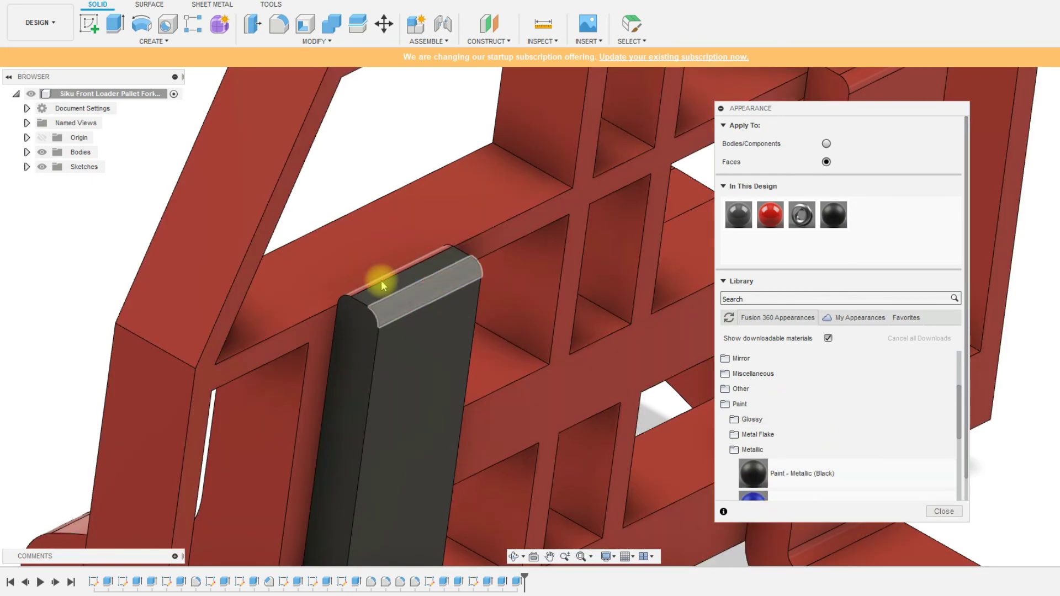
mouse_move(752, 473)
left_mouse_down()
mouse_move(763, 472)
mouse_move(374, 280)
left_mouse_up()
- Apply Paint - Metallic (Black) to the left fork's inner bend and to the right fork's blade and upright faces
key("F6")
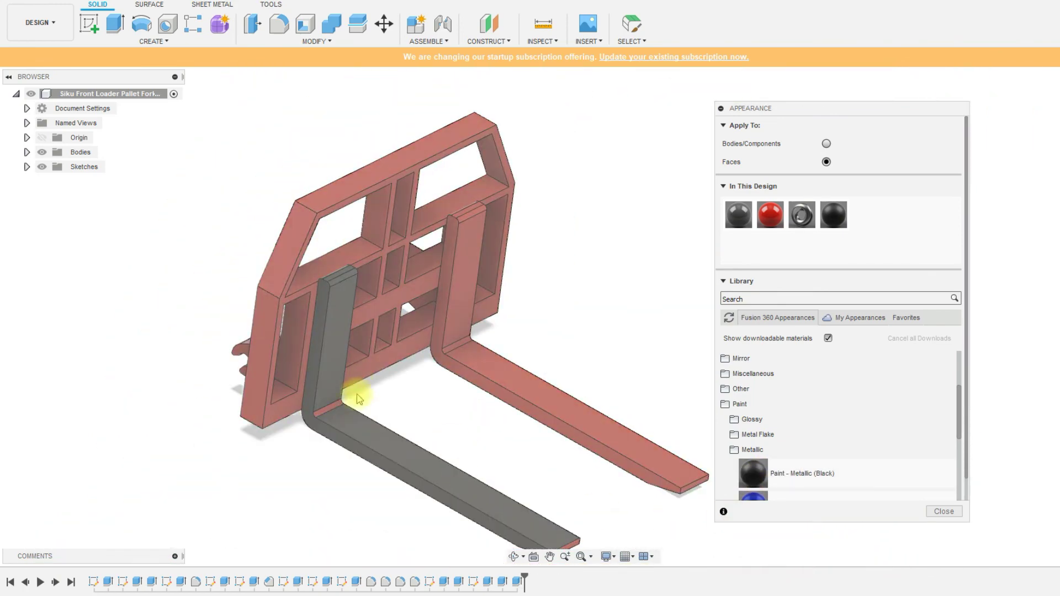
scroll(355, 397, "up", 4)
left_click_drag(751, 474, 309, 450)
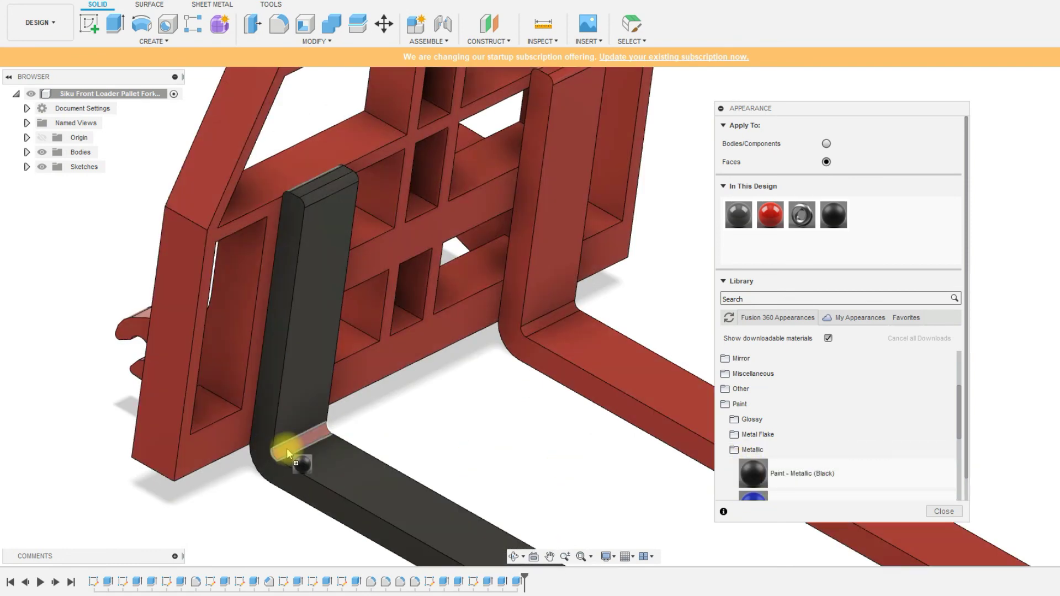
mouse_move(753, 473)
left_mouse_down()
mouse_move(552, 365)
mouse_move(750, 475)
mouse_move(549, 320)
mouse_move(642, 381)
left_mouse_up()
left_click_drag(760, 468, 568, 260)
- Paint the flat and rounded faces at the upper end of the right fork's upright with Paint - Metallic (Black)
scroll(588, 398, "down", 3)
scroll(568, 227, "up", 3)
scroll(546, 206, "up", 3)
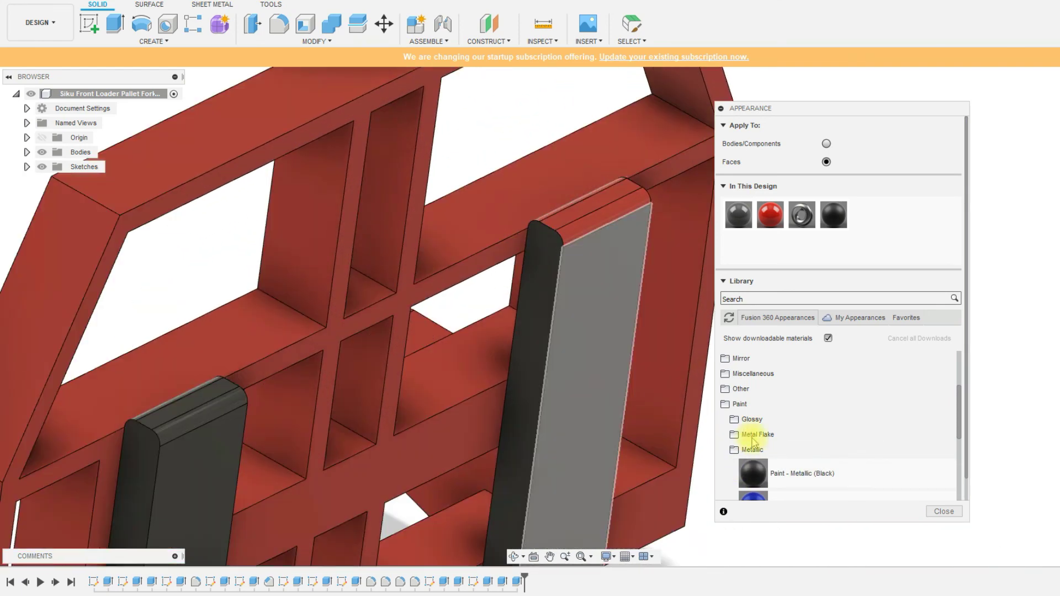
left_click_drag(752, 473, 551, 212)
left_click_drag(753, 473, 574, 214)
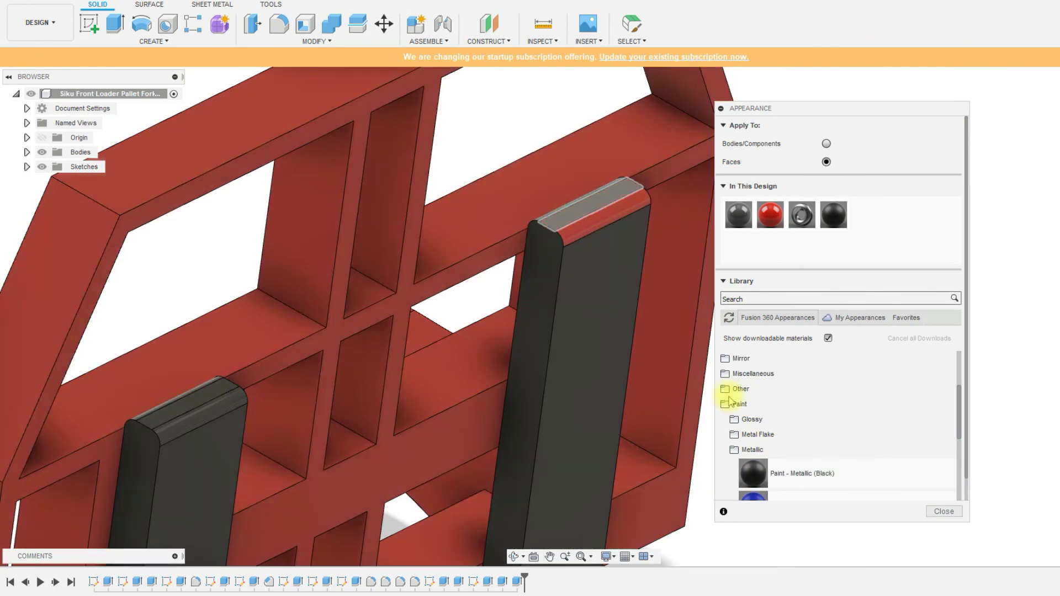
left_click_drag(754, 473, 594, 227)
- Apply Paint - Metallic (Black) to the undersides and sloped tip faces of both fork blades
scroll(436, 304, "down", 6)
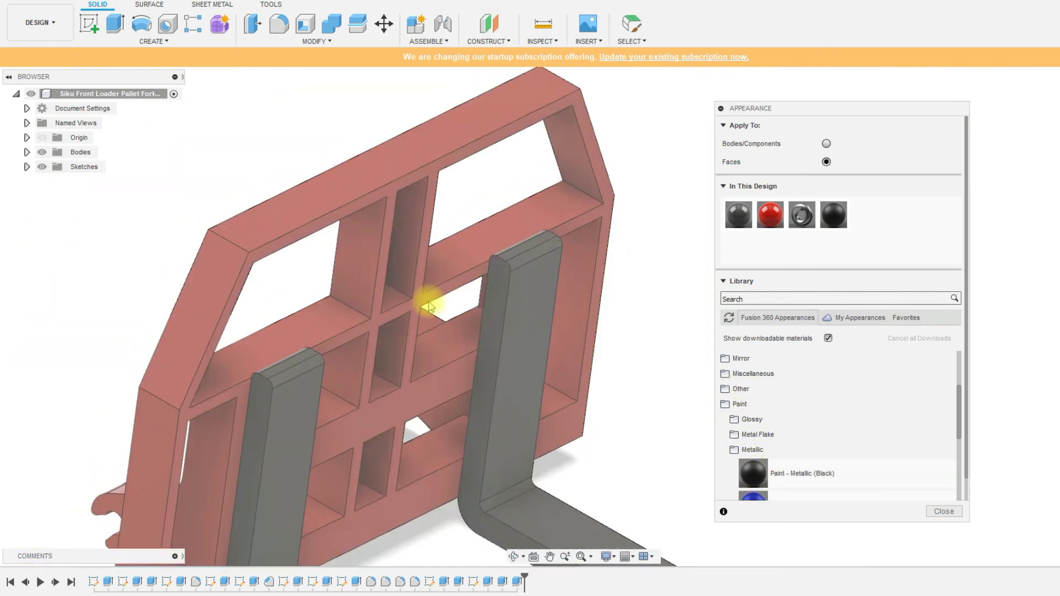
mouse_move(442, 307)
middle_mouse_down("shift")
mouse_move(542, 480)
mouse_move(526, 426)
mouse_move(680, 433)
middle_mouse_up("shift")
mouse_move(753, 473)
left_mouse_down()
mouse_move(386, 278)
mouse_move(712, 485)
mouse_move(604, 339)
left_mouse_up()
left_click_drag(566, 310, 567, 312)
left_click_drag(749, 478, 509, 372)
left_click_drag(752, 473, 339, 311)
- Apply Paint - Metallic (Black) to the narrow end faces at the tips of both forks
scroll(439, 260, "up", 5)
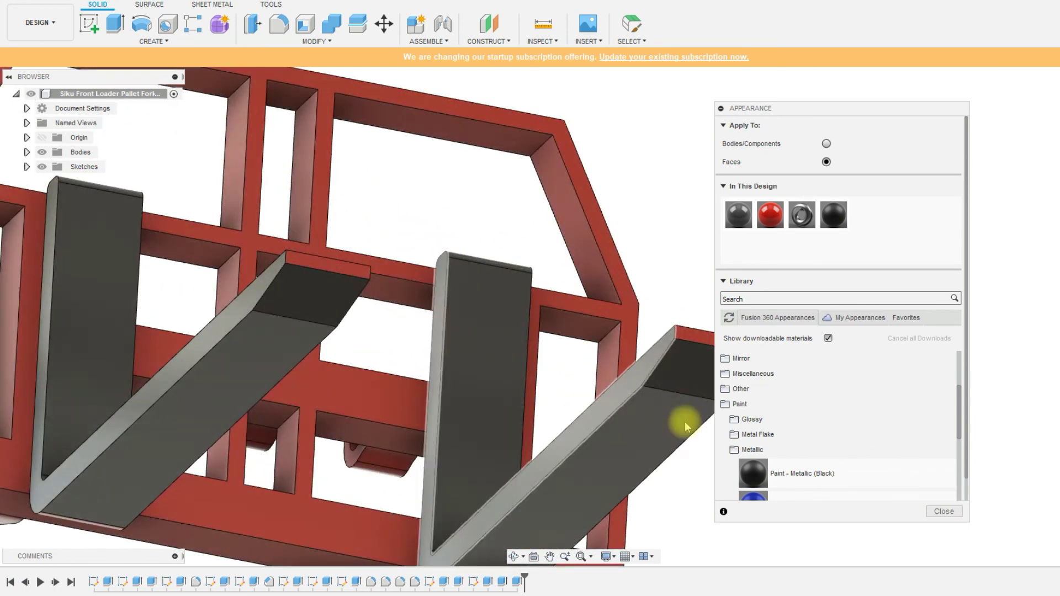
left_click_drag(752, 481, 679, 312)
mouse_move(753, 473)
left_mouse_down()
mouse_move(572, 387)
mouse_move(352, 261)
mouse_move(346, 267)
left_mouse_up()
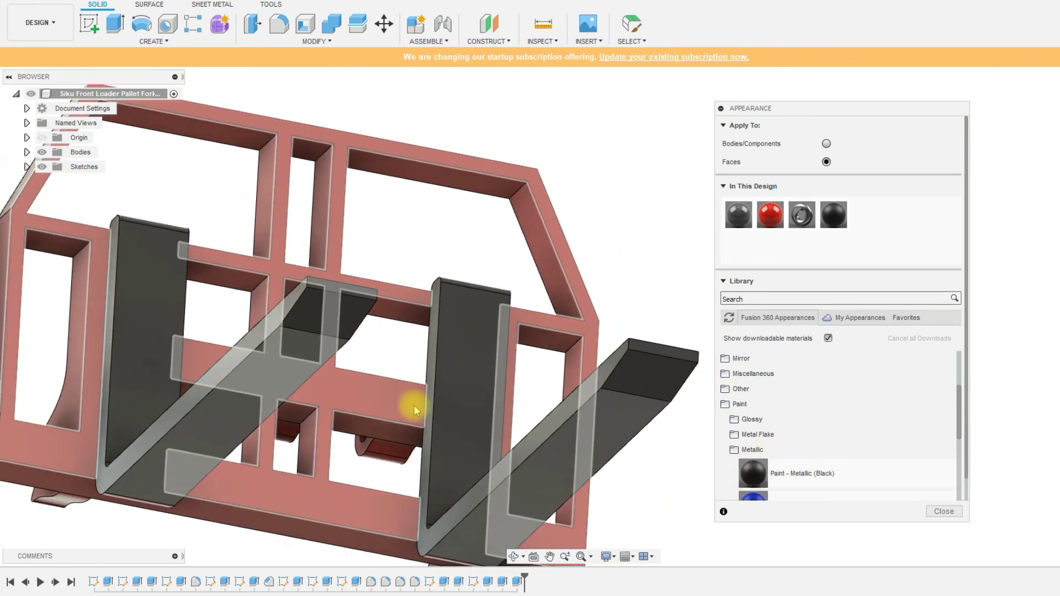
- Paint the remaining red side faces of both forks with Paint - Metallic (Black)
scroll(413, 405, "down", 5)
middle_click_drag(497, 417, 436, 431, "shift")
mouse_move(753, 472)
left_mouse_down()
mouse_move(506, 397)
mouse_move(530, 405)
left_mouse_up()
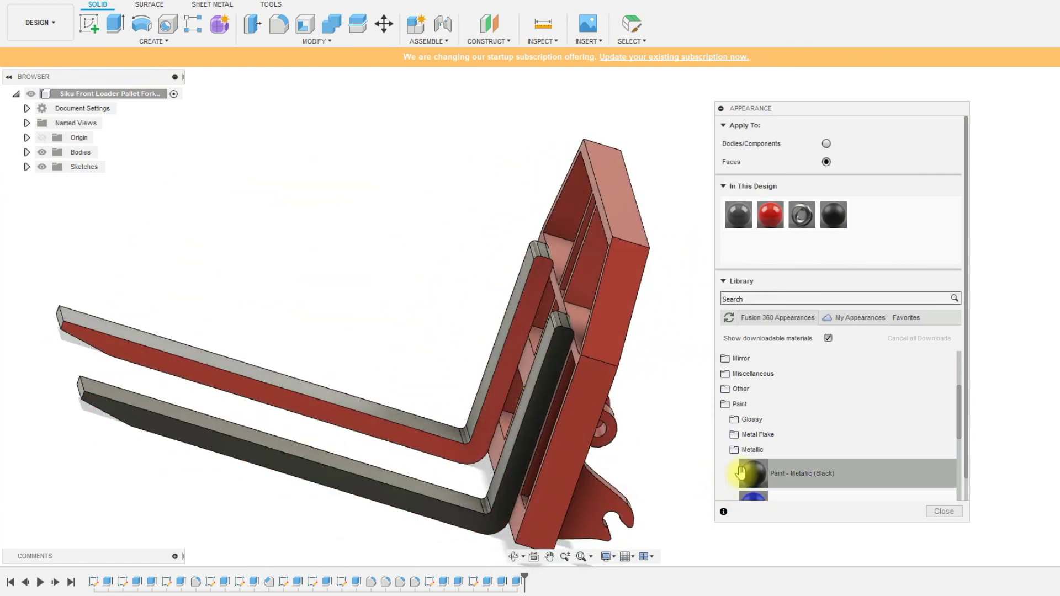
mouse_move(740, 470)
left_mouse_down()
mouse_move(556, 433)
mouse_move(495, 395)
mouse_move(548, 479)
left_mouse_up()
- Apply Paint - Metallic (Black) to the outer bend faces of both forks below the frame
middle_click_drag(548, 479, 447, 414, "shift")
left_click_drag(747, 503, 528, 364)
left_click_drag(753, 472, 284, 365)
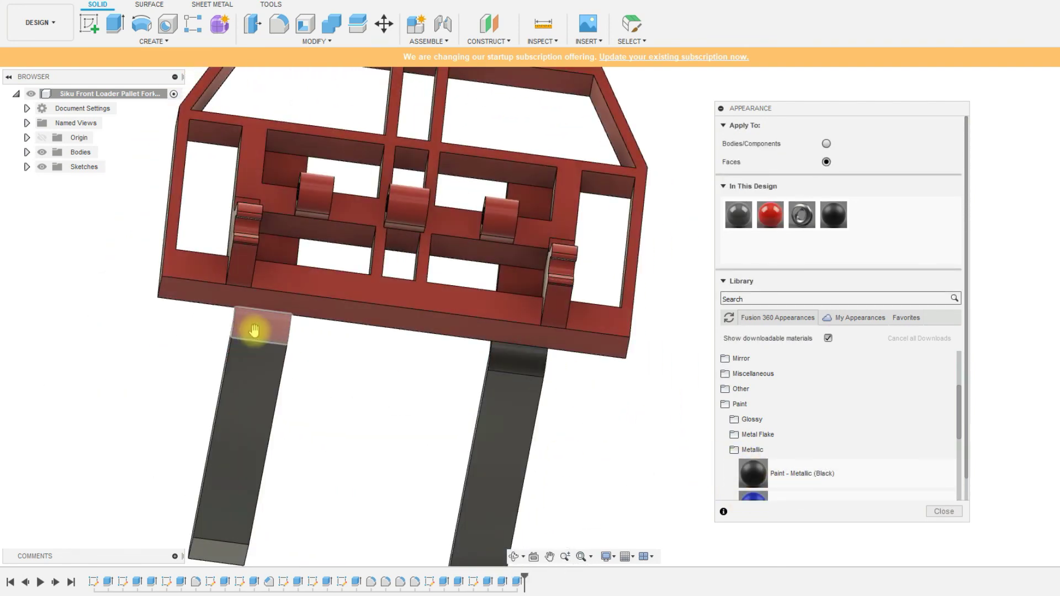
left_click_drag(254, 330, 254, 331)
- Paint the fork back faces exposed through the frame openings with Paint - Metallic (Black) and finish the appearance changes
middle_click_drag(379, 390, 705, 506, "shift")
left_click_drag(753, 473, 476, 371)
left_click_drag(753, 473, 534, 282)
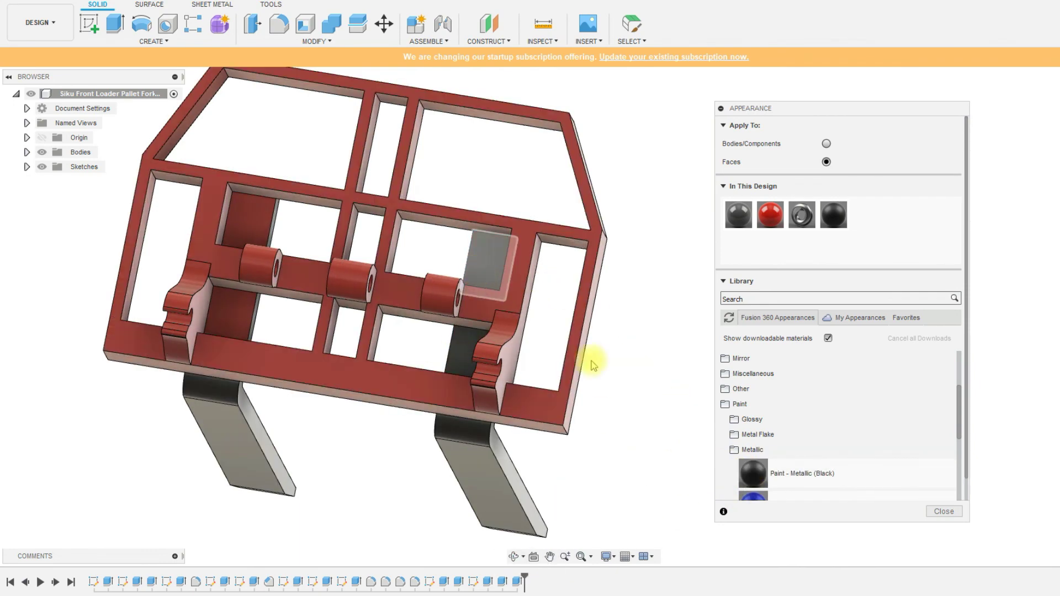
left_click_drag(743, 473, 253, 224)
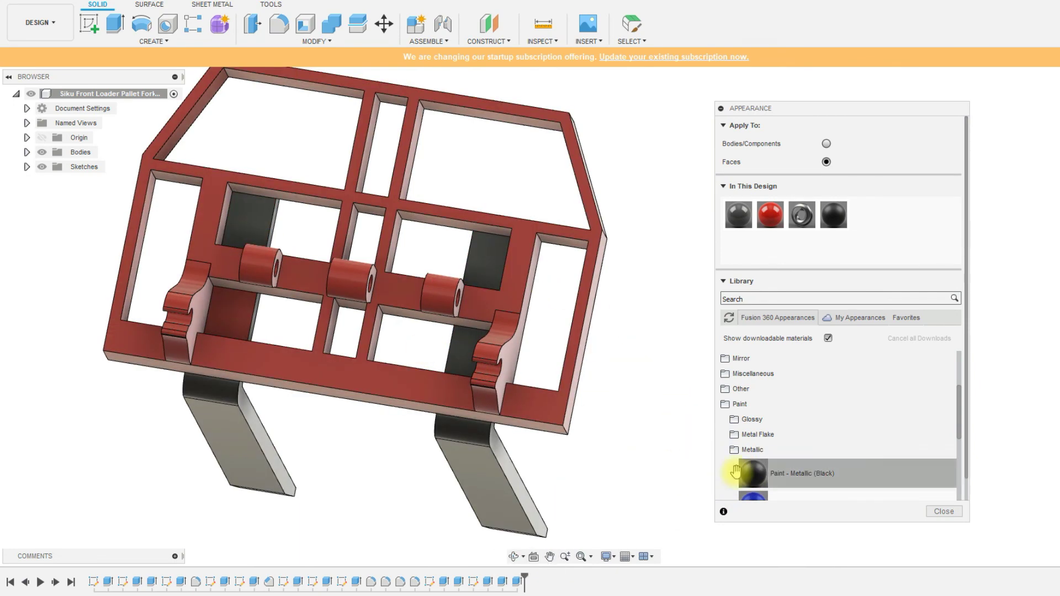
left_click_drag(731, 475, 243, 313)
middle_click_drag(324, 445, 393, 439, "shift")
left_click(943, 512)
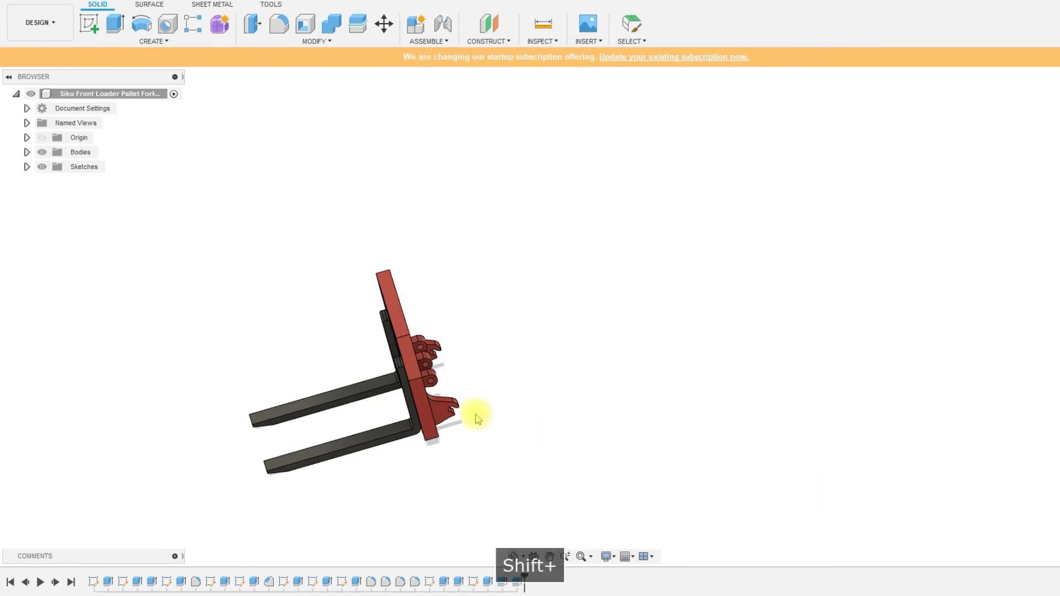
- Save the finished pallet fork design as a new version with the description "User Saved"
middle_click_drag(789, 424, 469, 479, "shift")
scroll(580, 420, "up", 5)
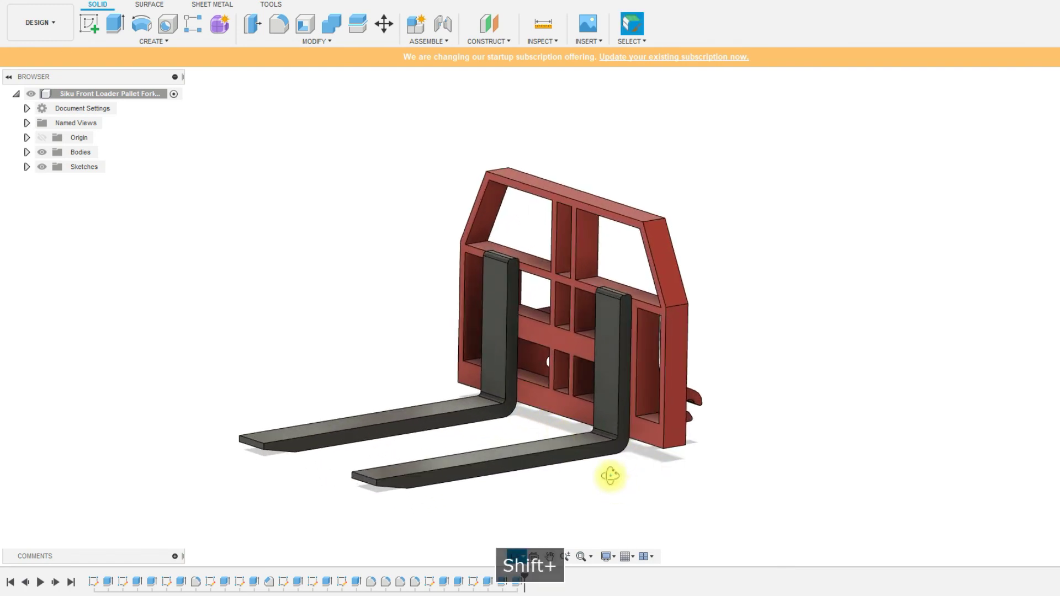
middle_click_drag(611, 476, 646, 483, "shift")
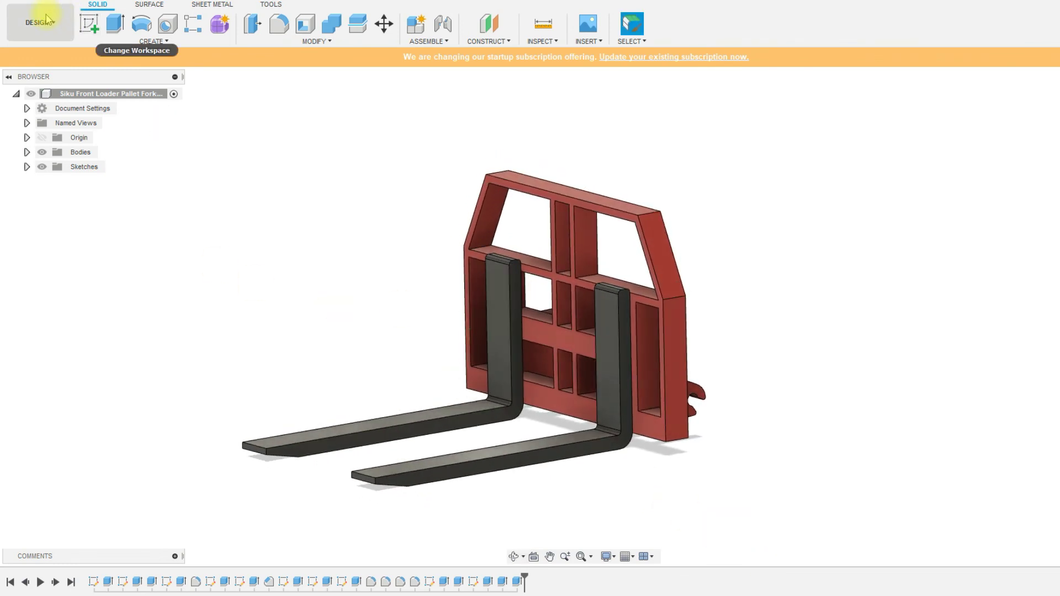
key("ctrl+s")
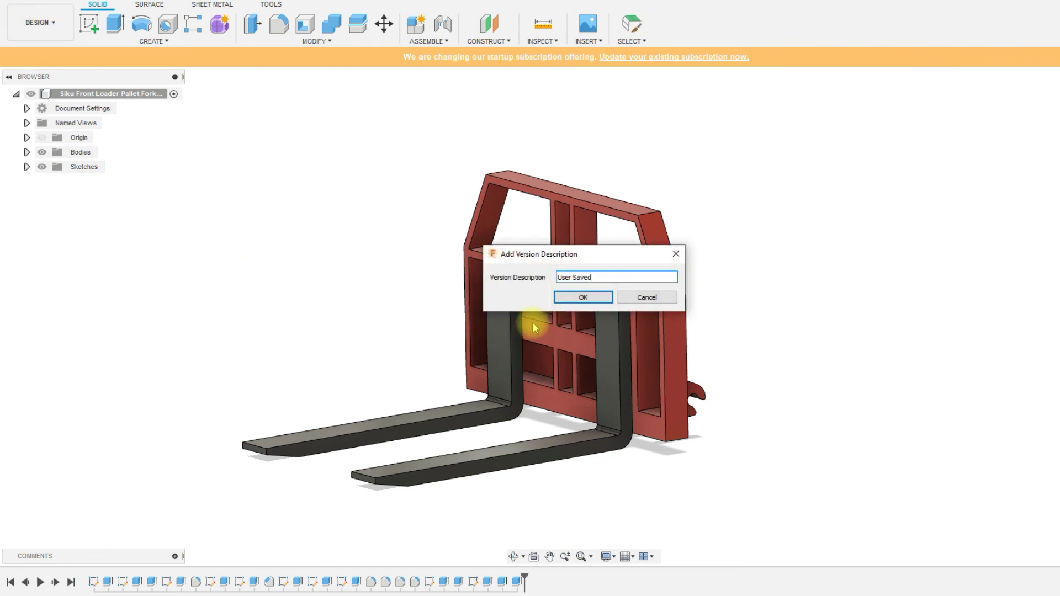
left_click(585, 298)
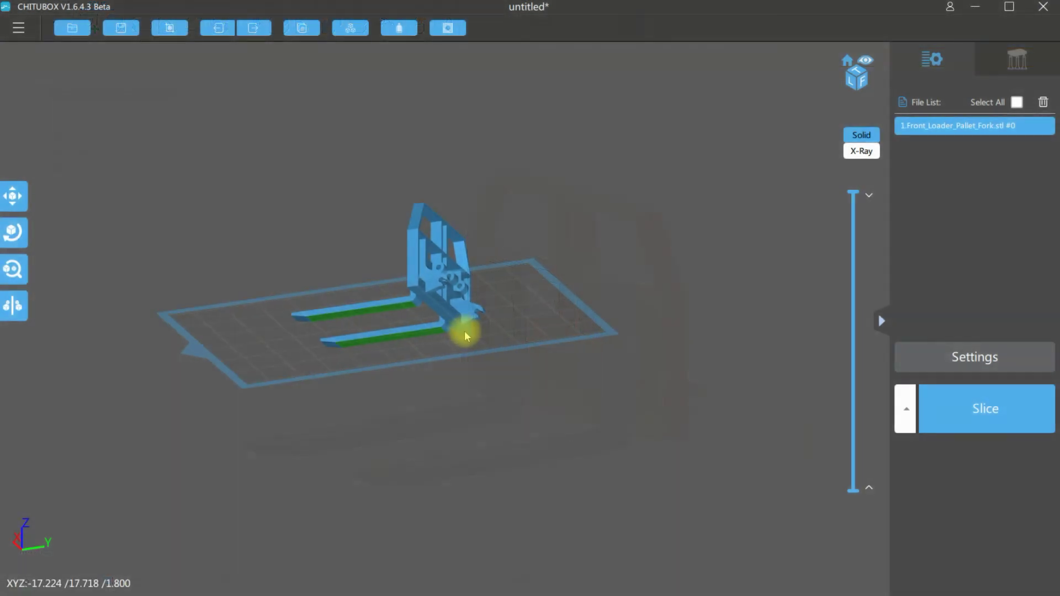
- Switch to CHITUBOX and rotate the pallet fork model about X, trying 43° and changing it to -43°
mouse_move(507, 417)
right_mouse_down("shift")
mouse_move(540, 445)
mouse_move(504, 426)
mouse_move(515, 445)
right_mouse_up("shift")
left_click_drag(515, 445, 537, 482)
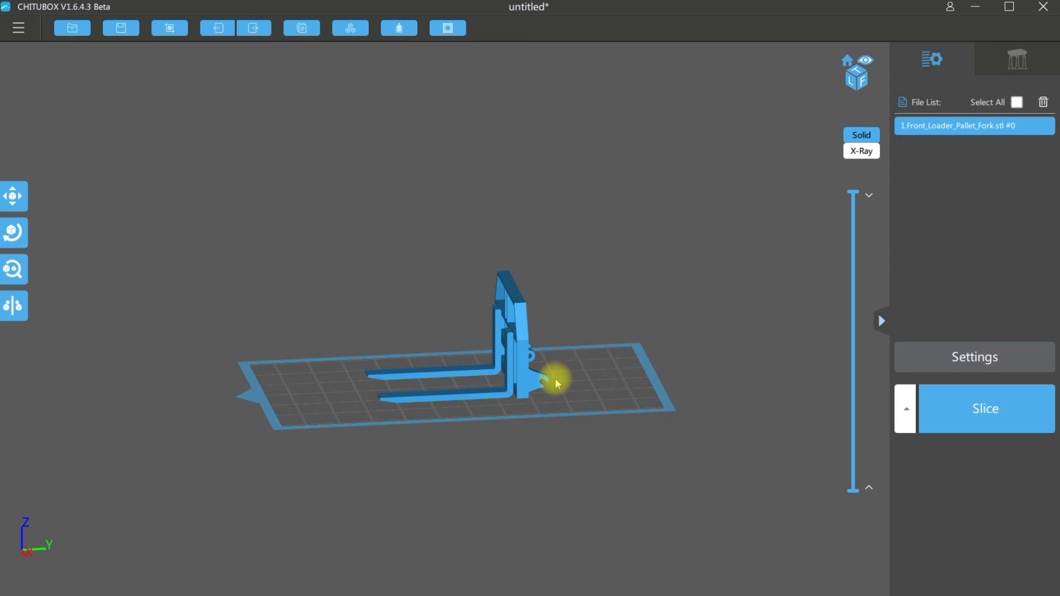
left_click(13, 233)
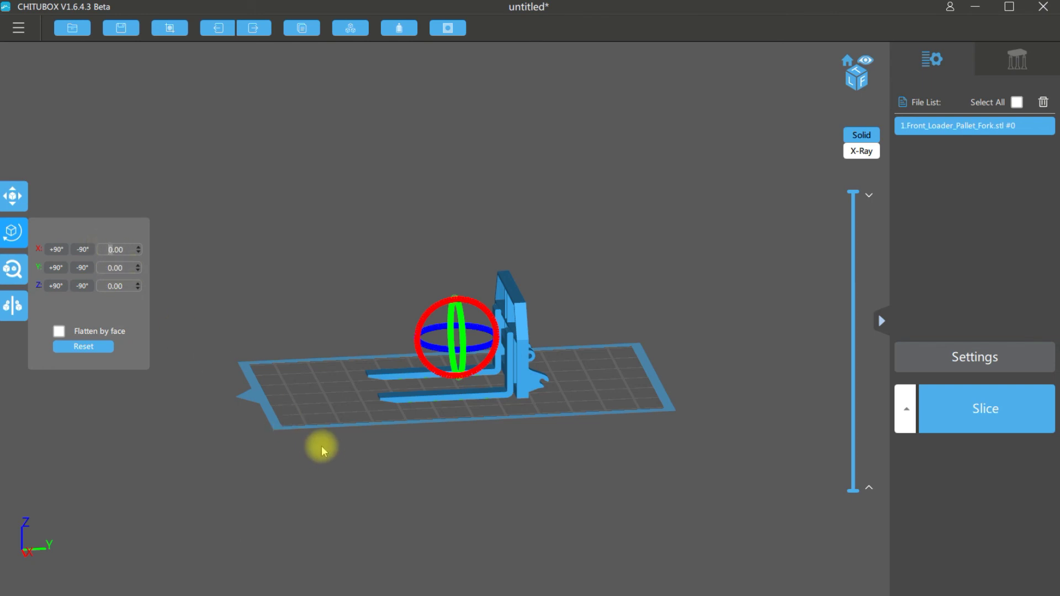
type("43")
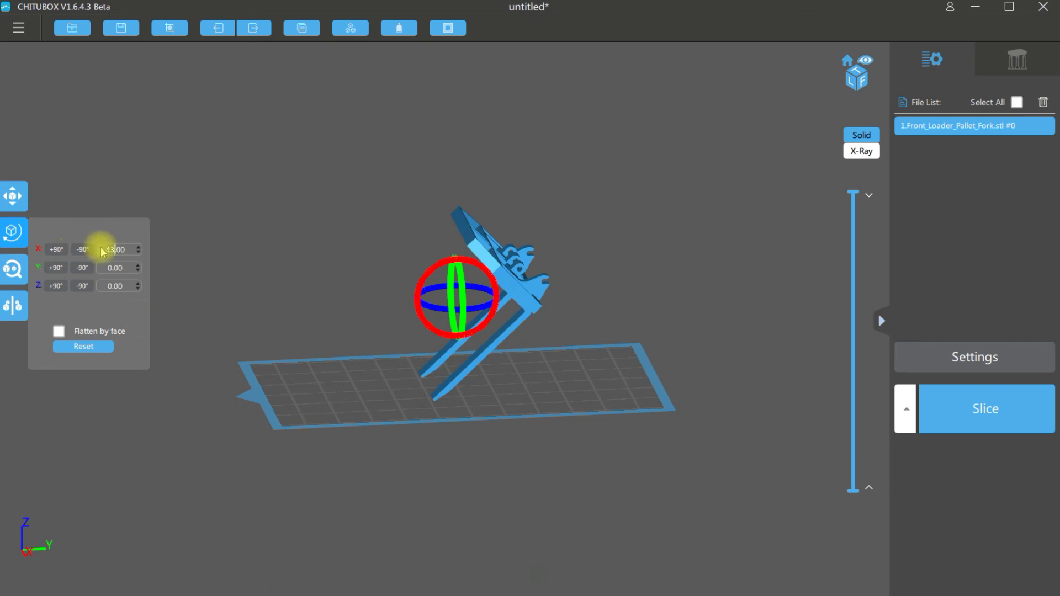
type("-")
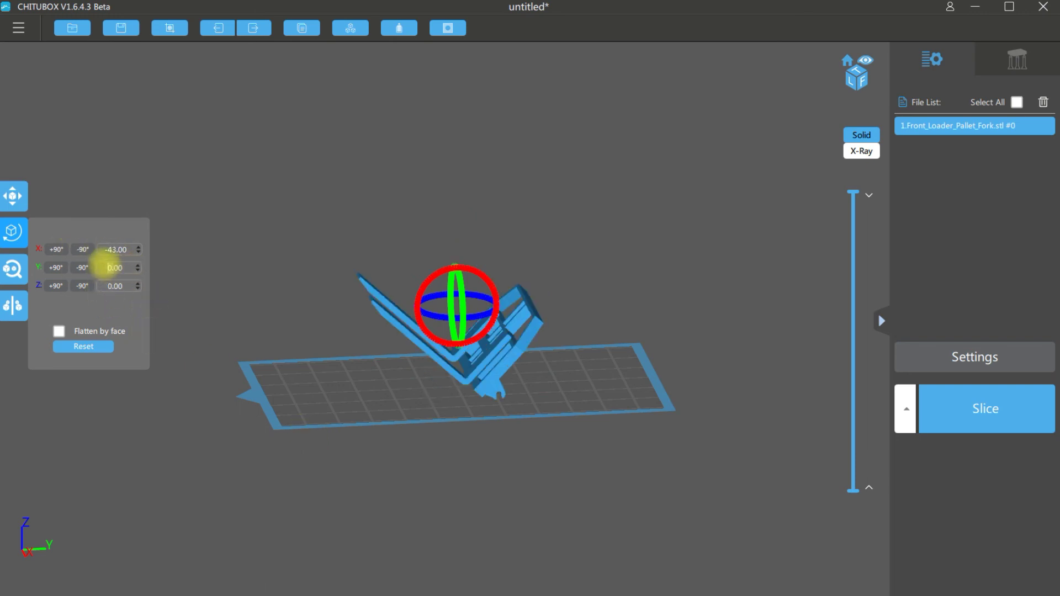
type("43")
left_click_drag(226, 397, 34, 245)
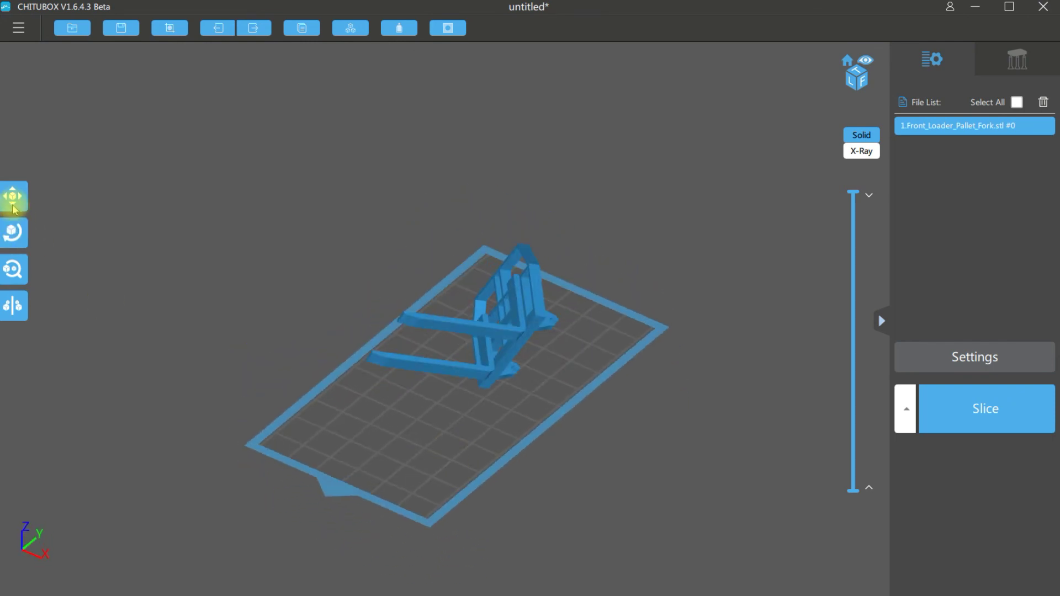
- Try rotating the model 300° about Y, and 40° and -40° about X
left_click(18, 238)
left_click_drag(461, 440, 473, 353)
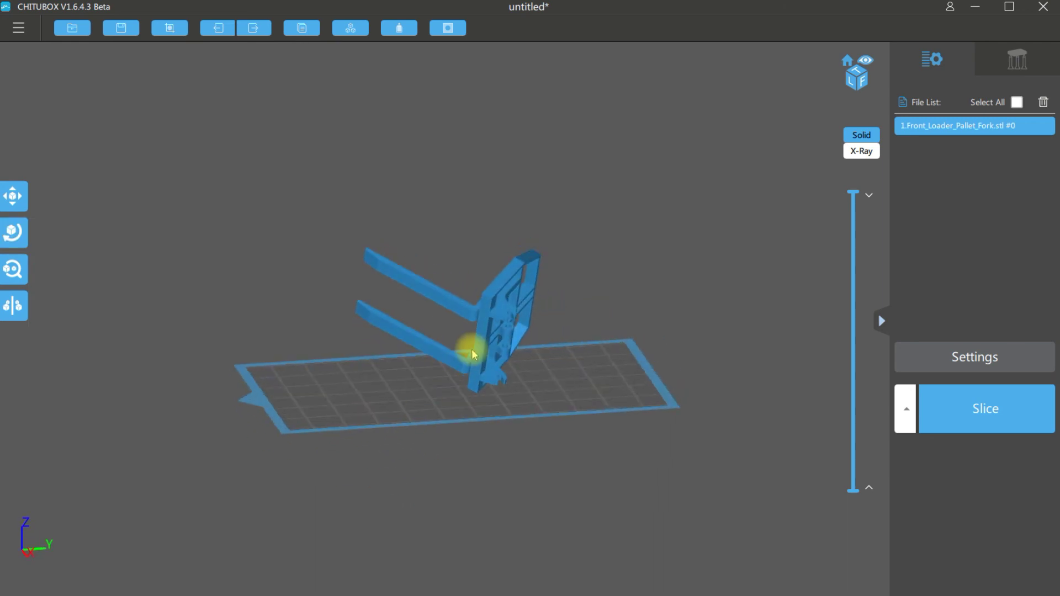
left_click(17, 233)
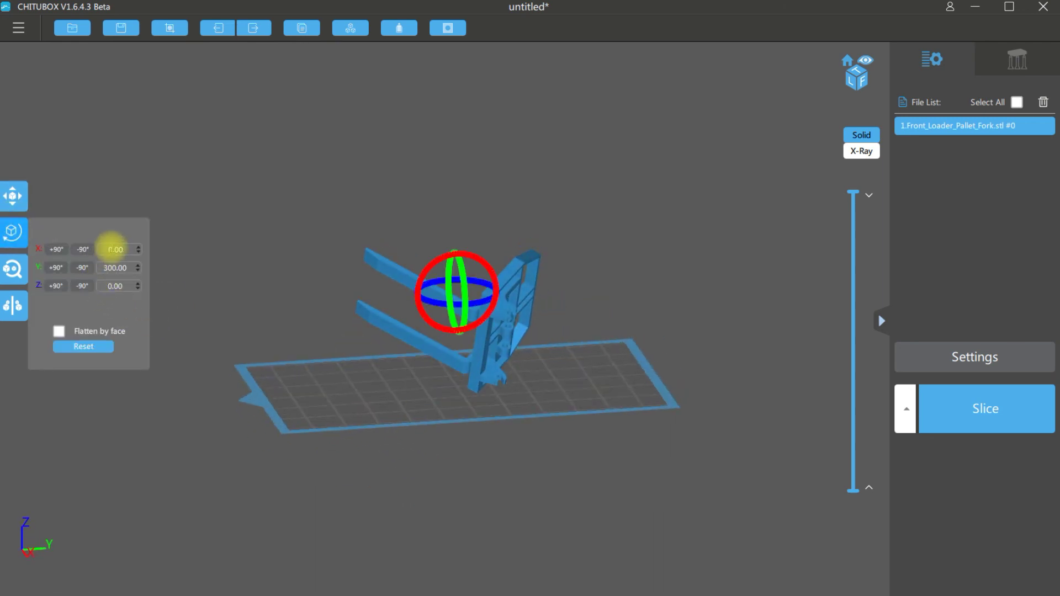
type("4")
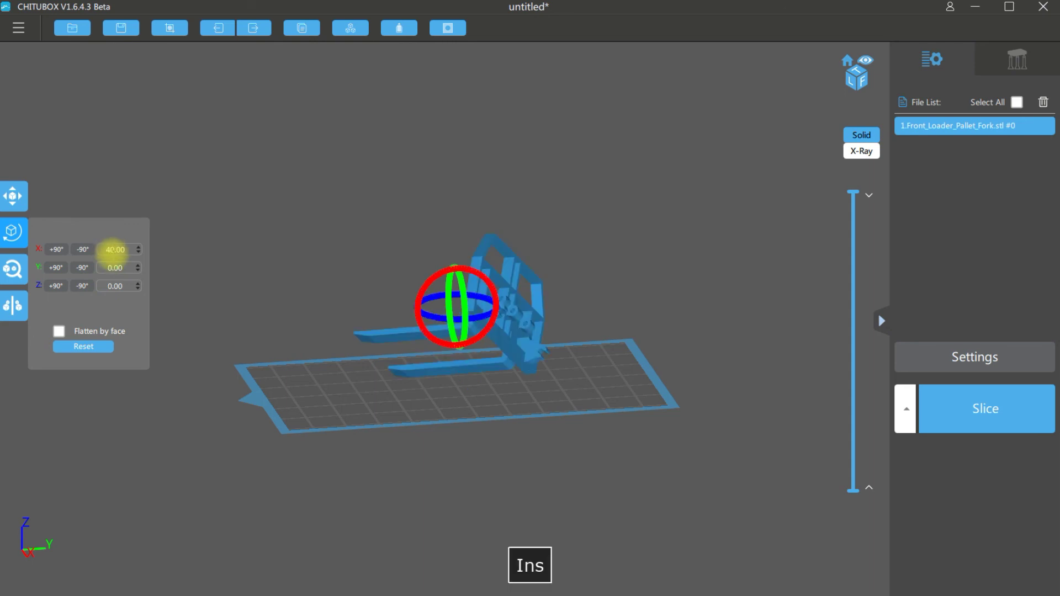
key("BackSpace")
type("-4")
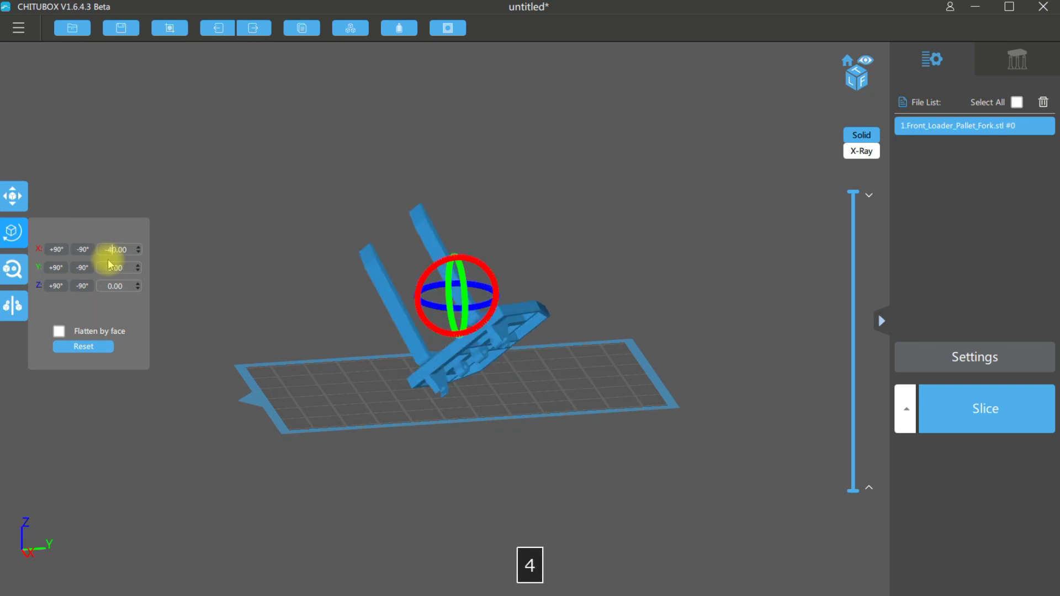
left_click_drag(502, 391, 458, 439)
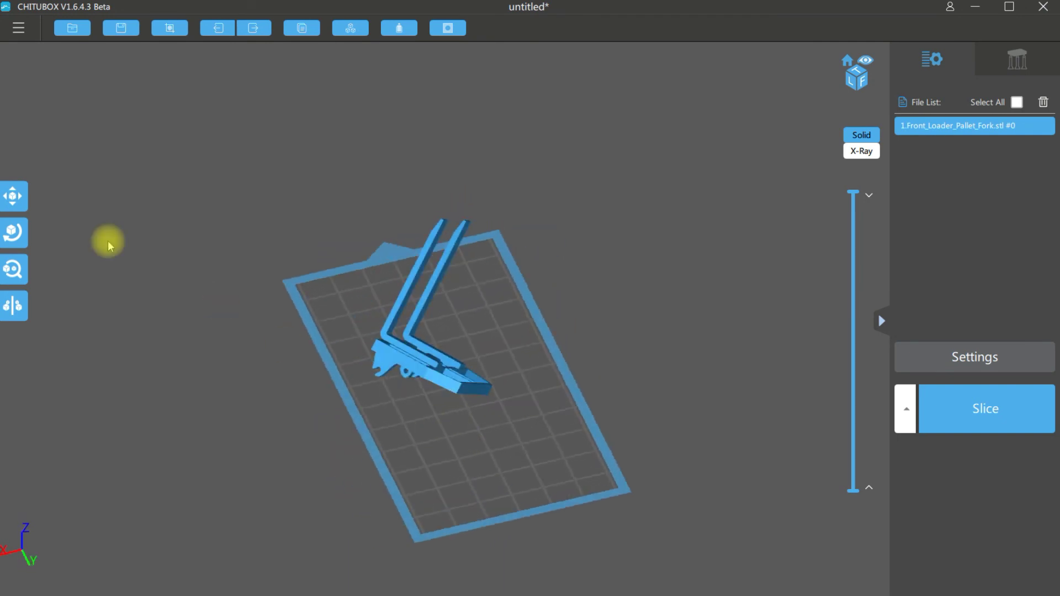
- Set the model's X rotation to -29.50° and check the tilt of the forks and frame from several sides
left_click(13, 239)
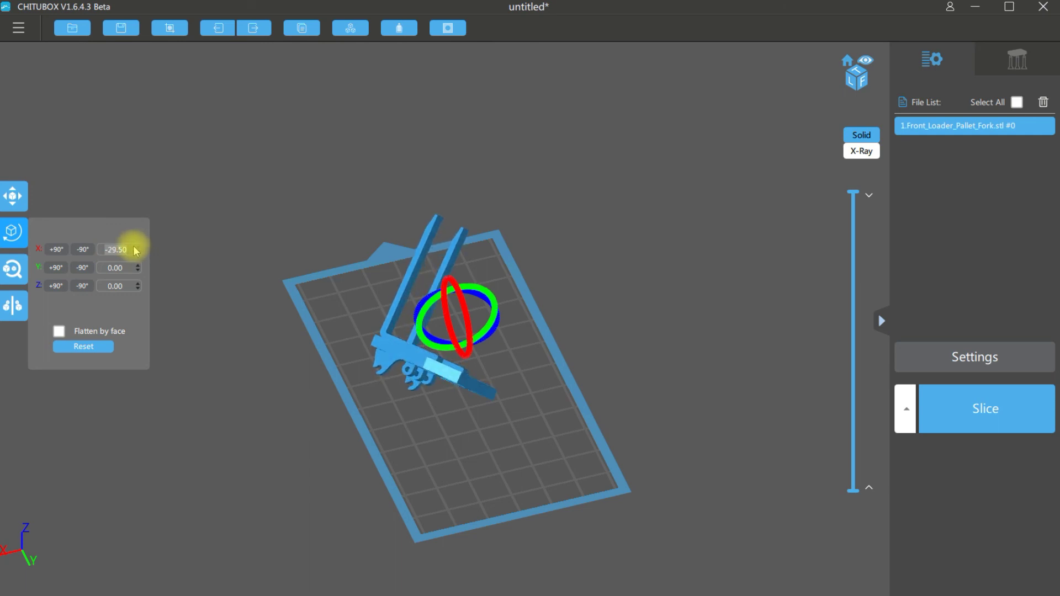
left_click_drag(445, 436, 461, 383)
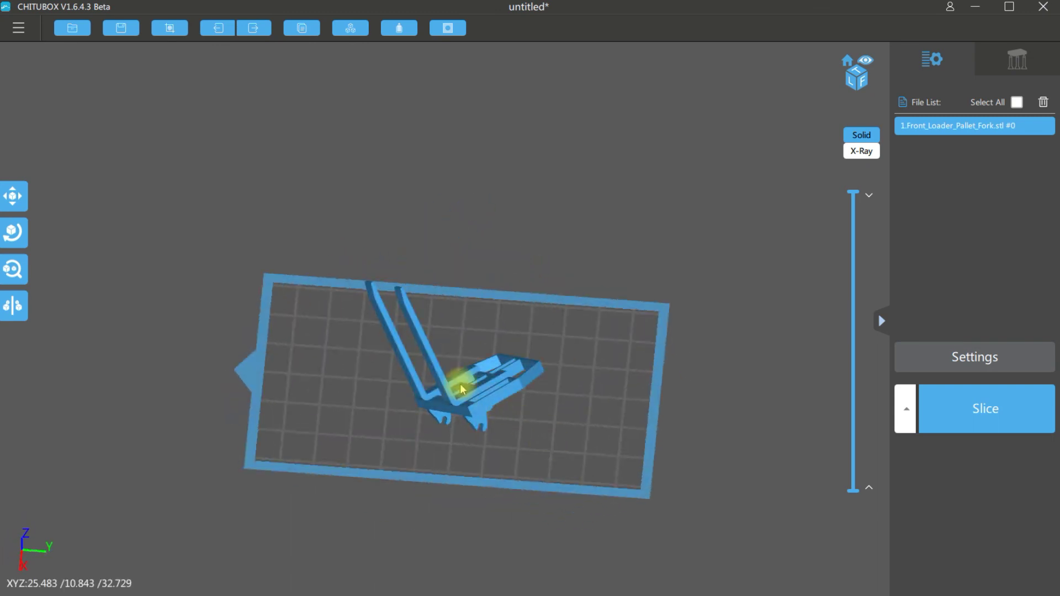
left_click(12, 232)
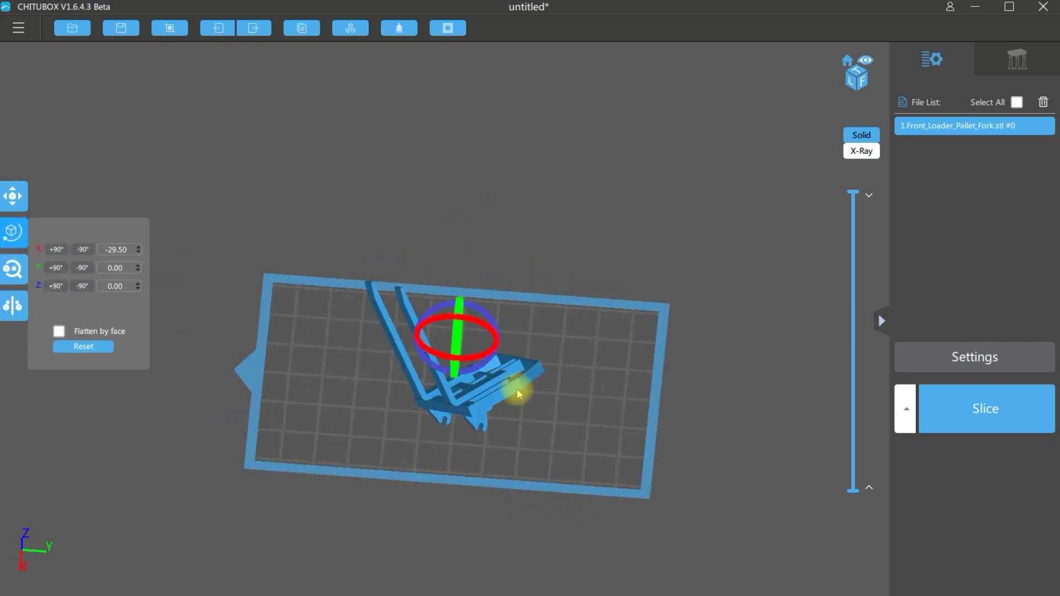
left_click_drag(519, 395, 481, 379)
left_click(12, 232)
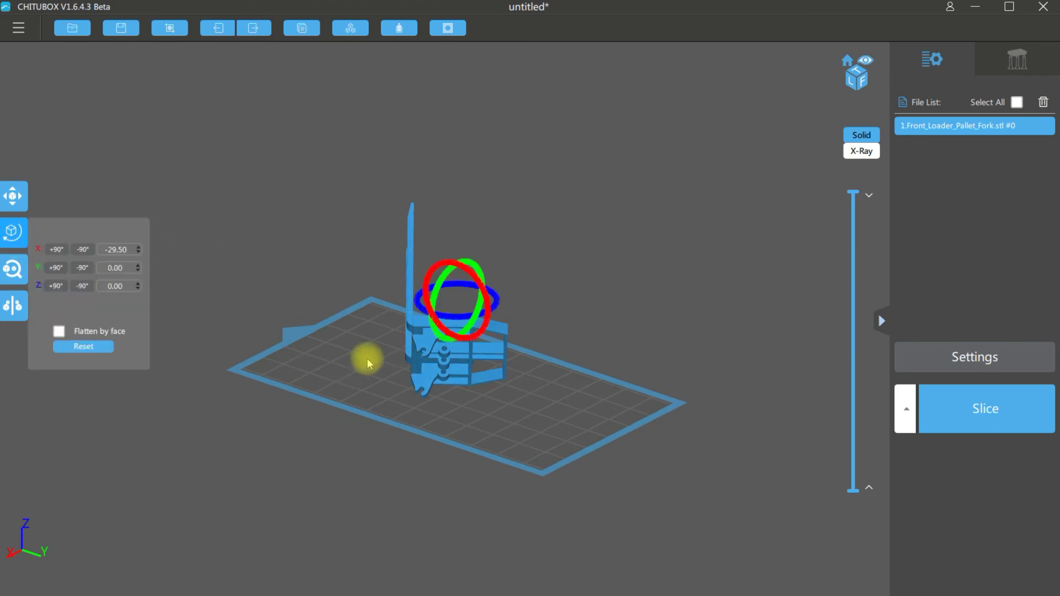
left_click(442, 262)
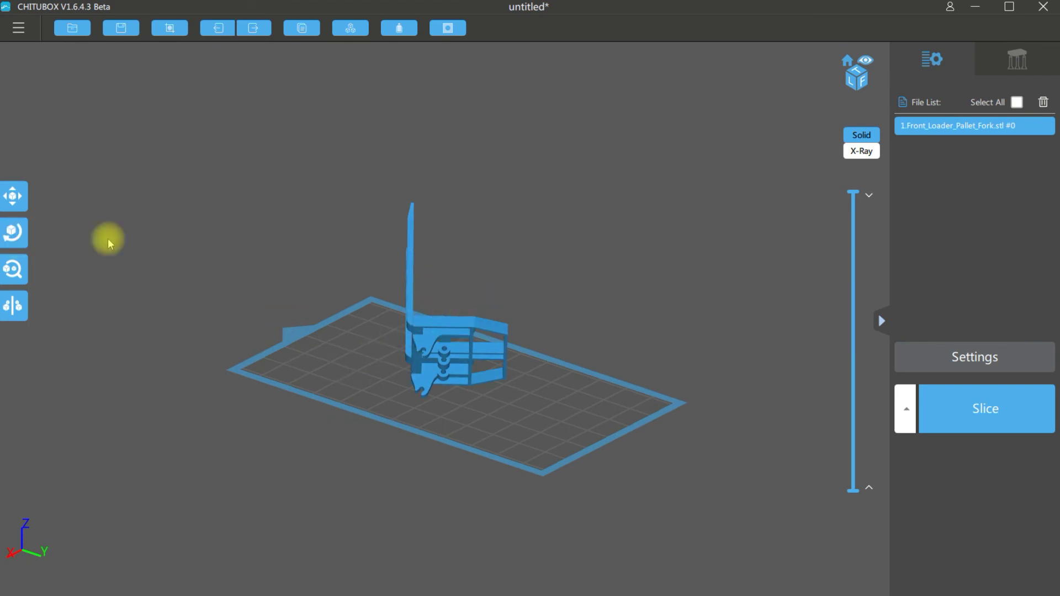
- Adjust the model's rotation freehand so the forks and frame slant upward from the build plate in a V shape
left_click(13, 232)
left_click_drag(467, 268, 486, 296)
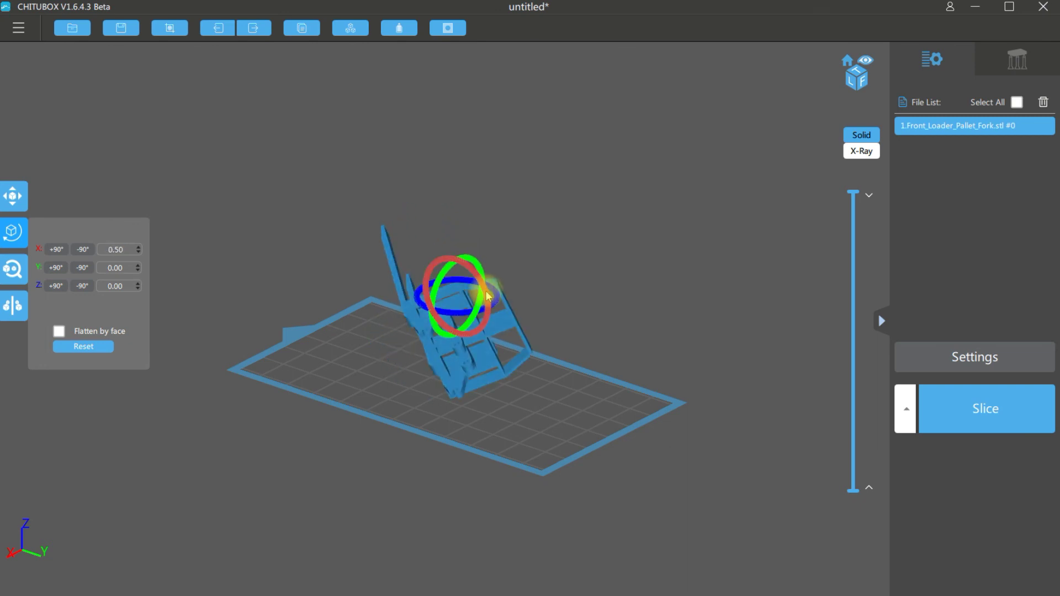
left_click(591, 424)
right_click_drag(591, 424, 275, 297)
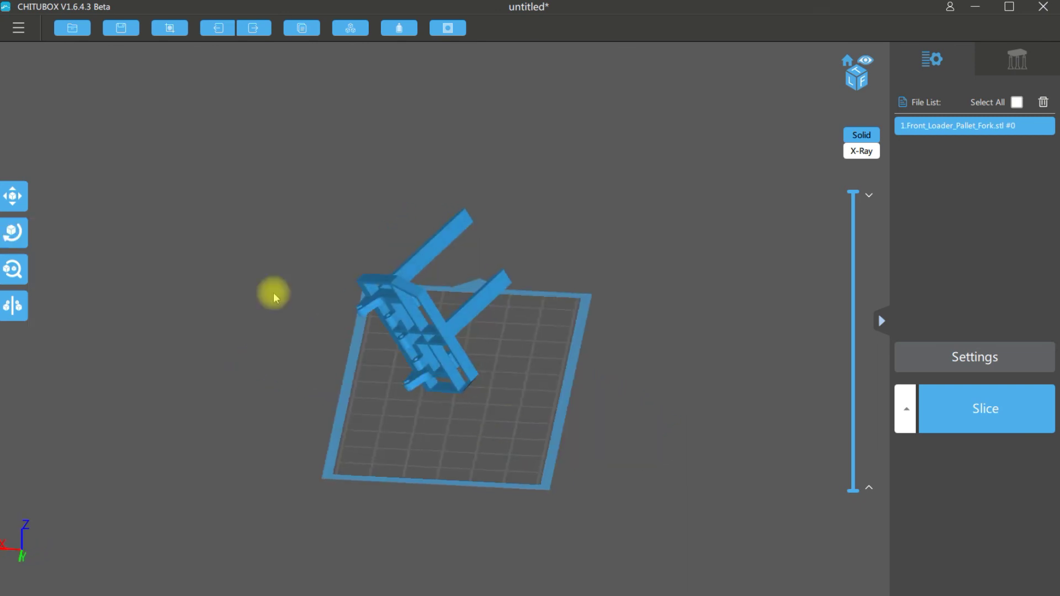
left_click(22, 231)
mouse_move(430, 275)
left_mouse_down()
mouse_move(414, 281)
mouse_move(446, 279)
left_mouse_up()
left_click(13, 231)
left_click_drag(360, 358, 497, 366)
right_click_drag(497, 366, 510, 364)
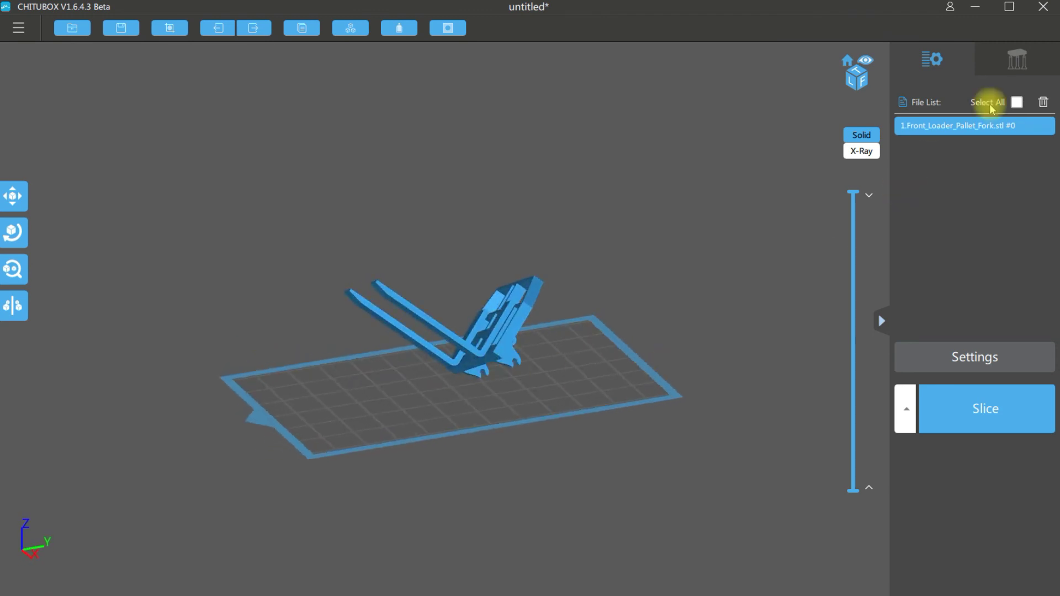
- Generate automatic heavy supports for all areas of the pallet fork and inspect them around the forks, frame and brackets
left_click(1018, 64)
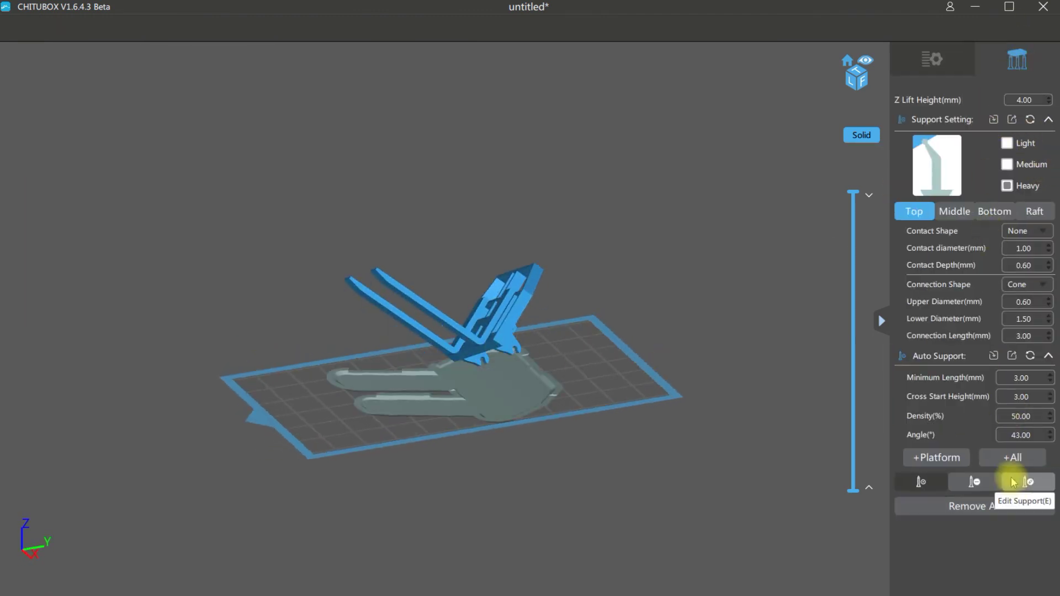
left_click(1013, 457)
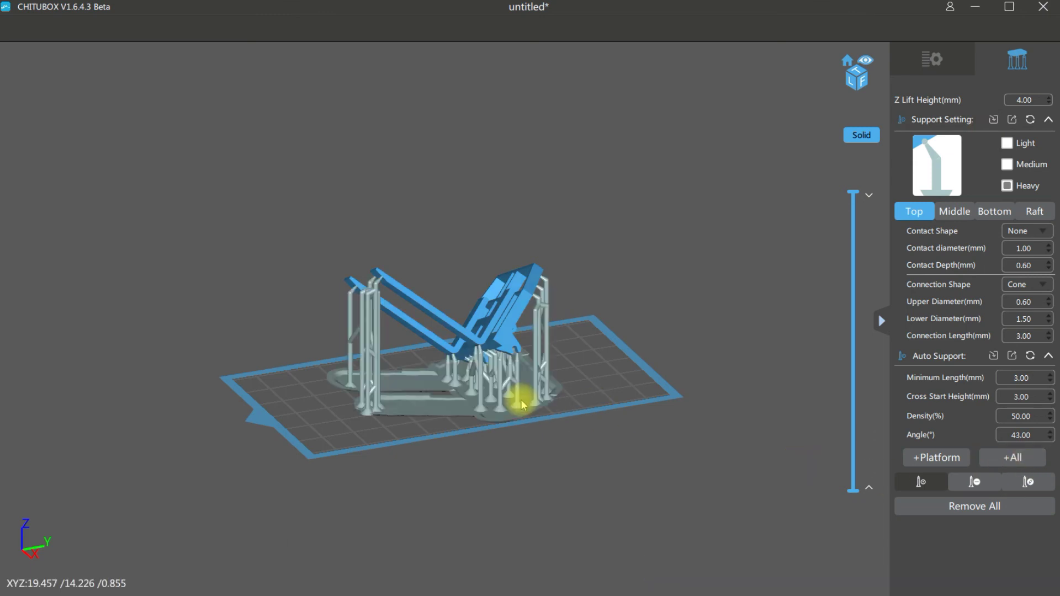
scroll(370, 291, "up", 3)
scroll(381, 301, "up", 3)
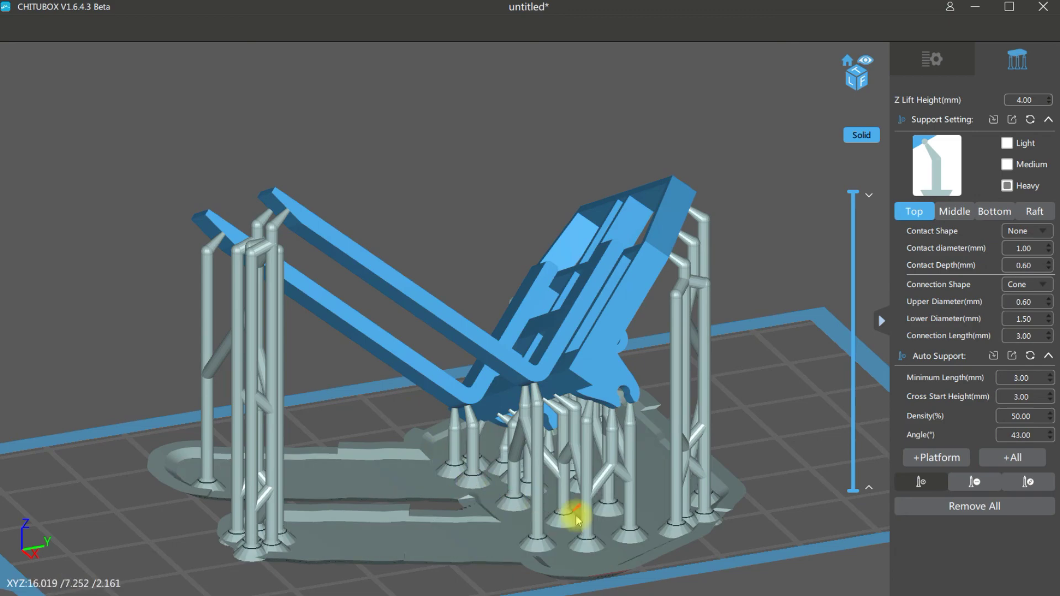
left_click_drag(576, 518, 507, 471)
scroll(578, 493, "down", 3)
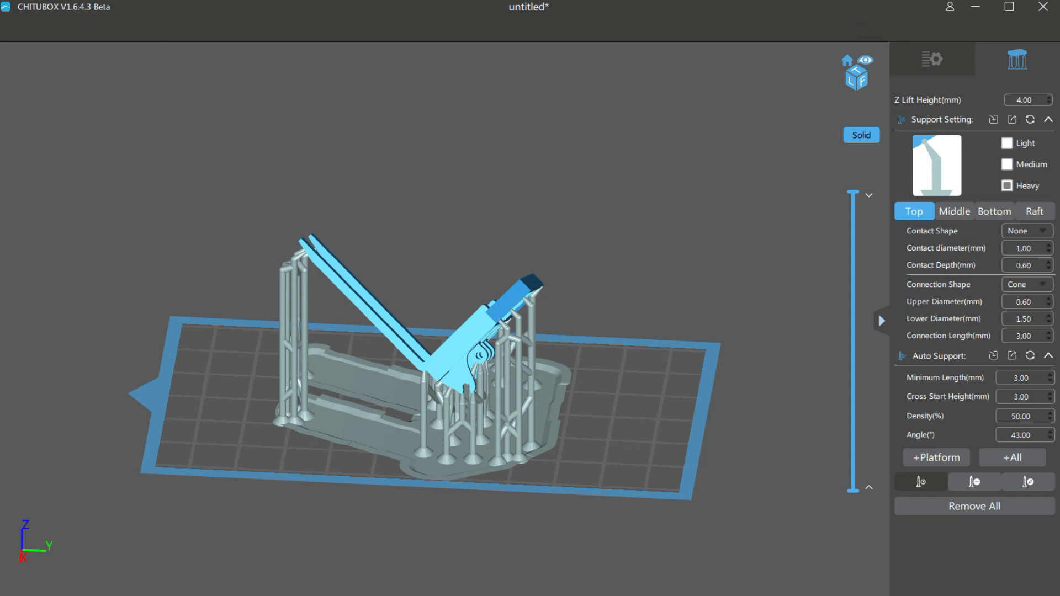
- Slice the supported model for the AnyCubic Photon, review the slice preview and return to the model view
left_click(932, 65)
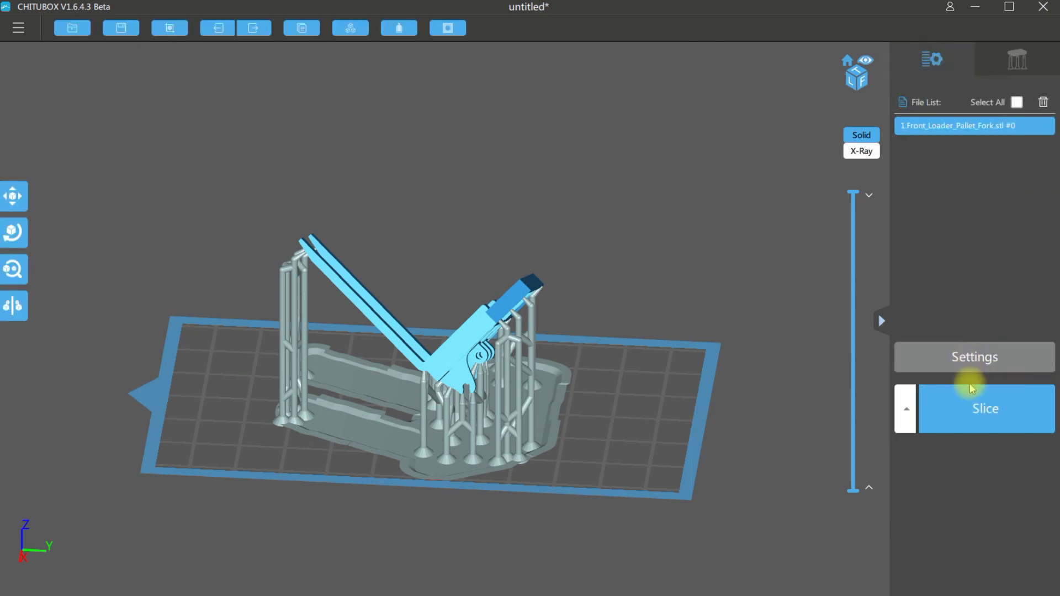
left_click(977, 400)
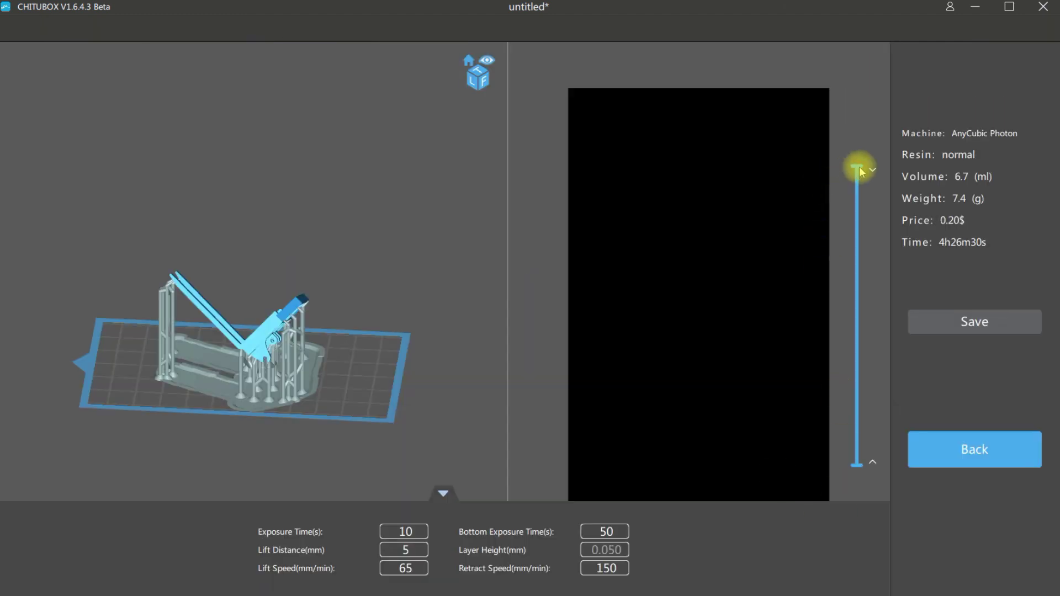
mouse_move(863, 170)
left_mouse_down()
mouse_move(866, 338)
mouse_move(857, 273)
mouse_move(814, 157)
left_mouse_up()
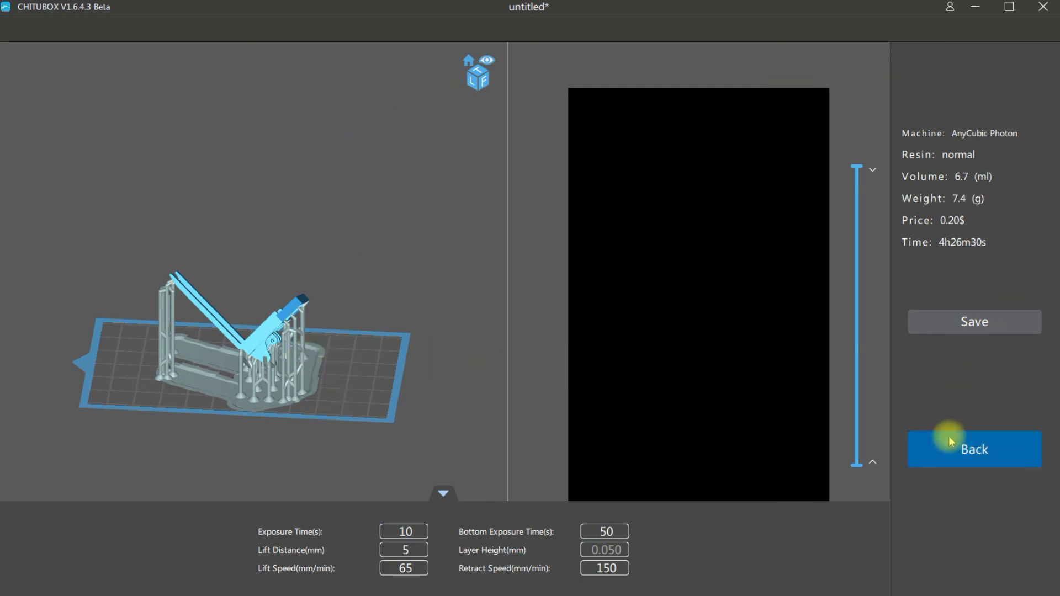
left_click(948, 440)
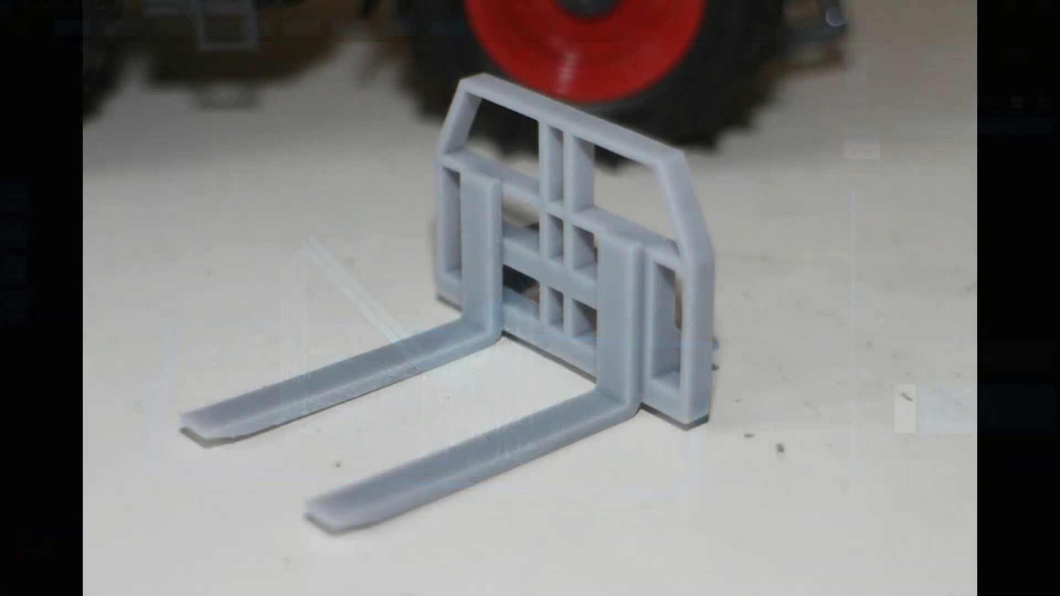